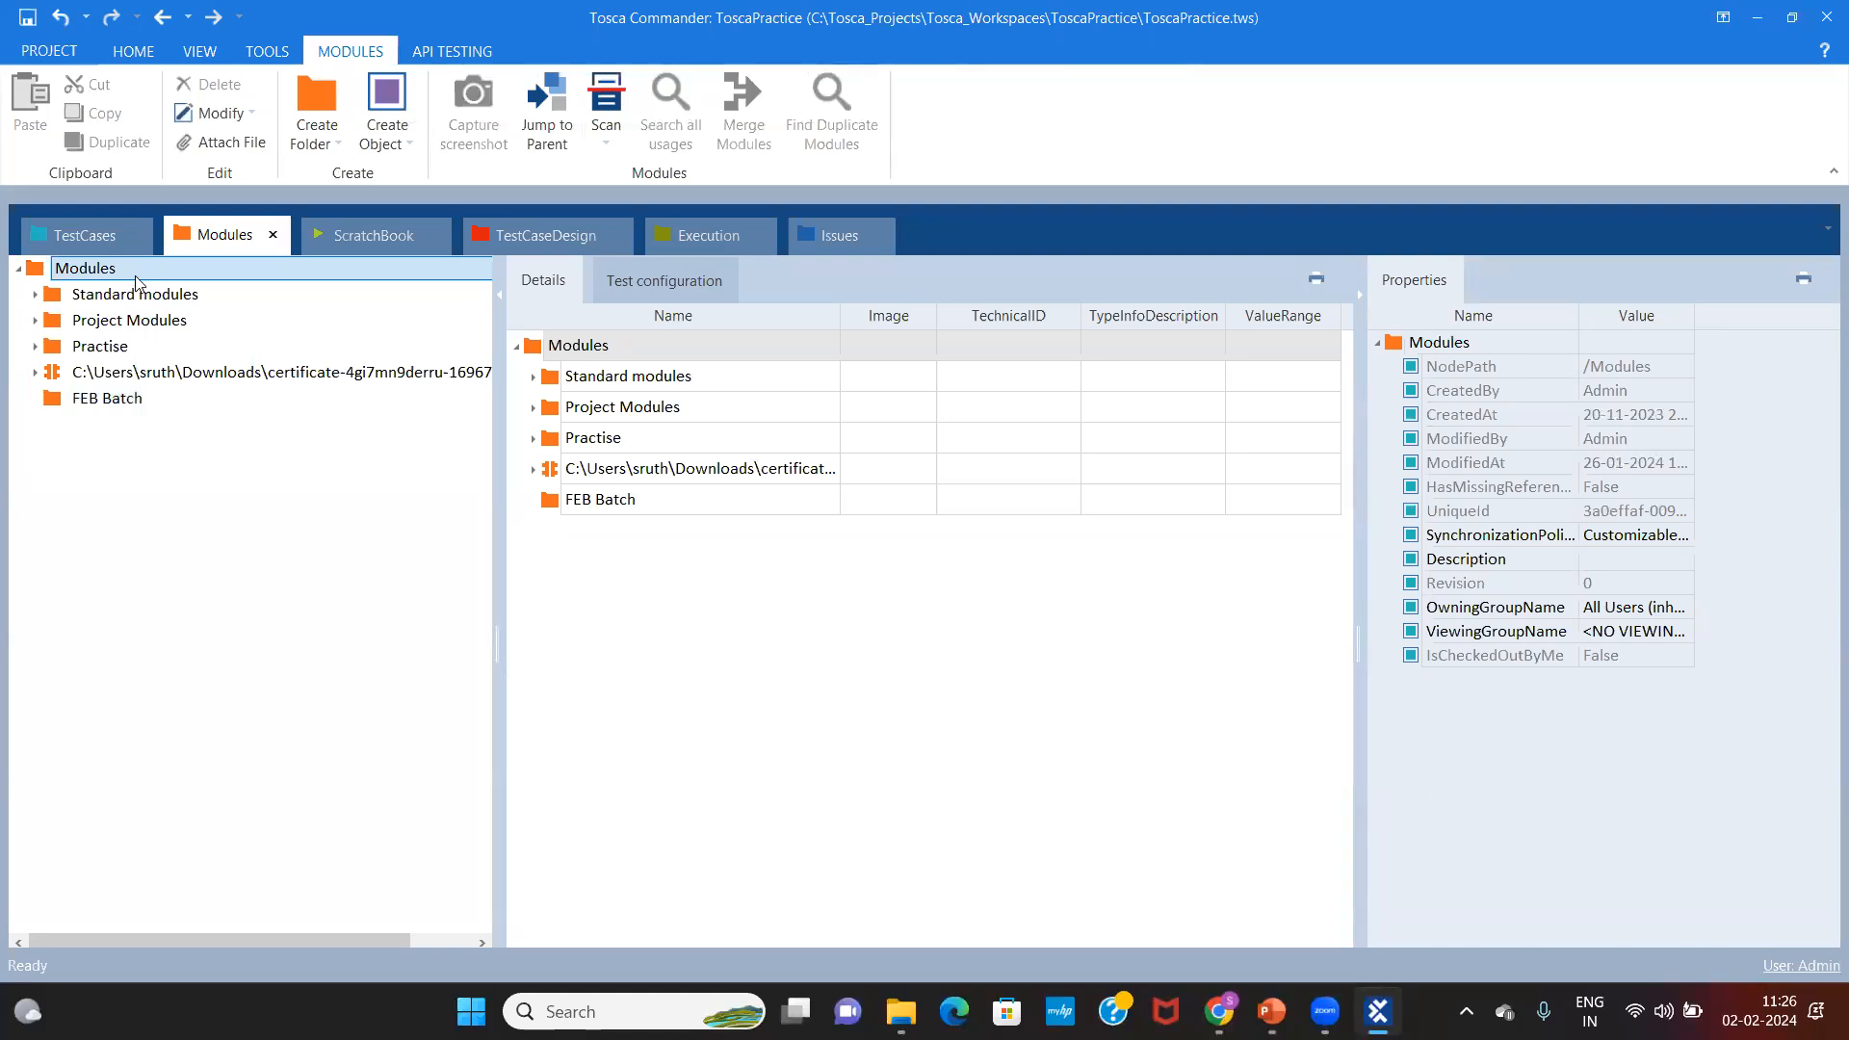
# Step: Create a folder under Modules and name it 'Tosca Feb Batch'
pyautogui.rightClick(138, 281)
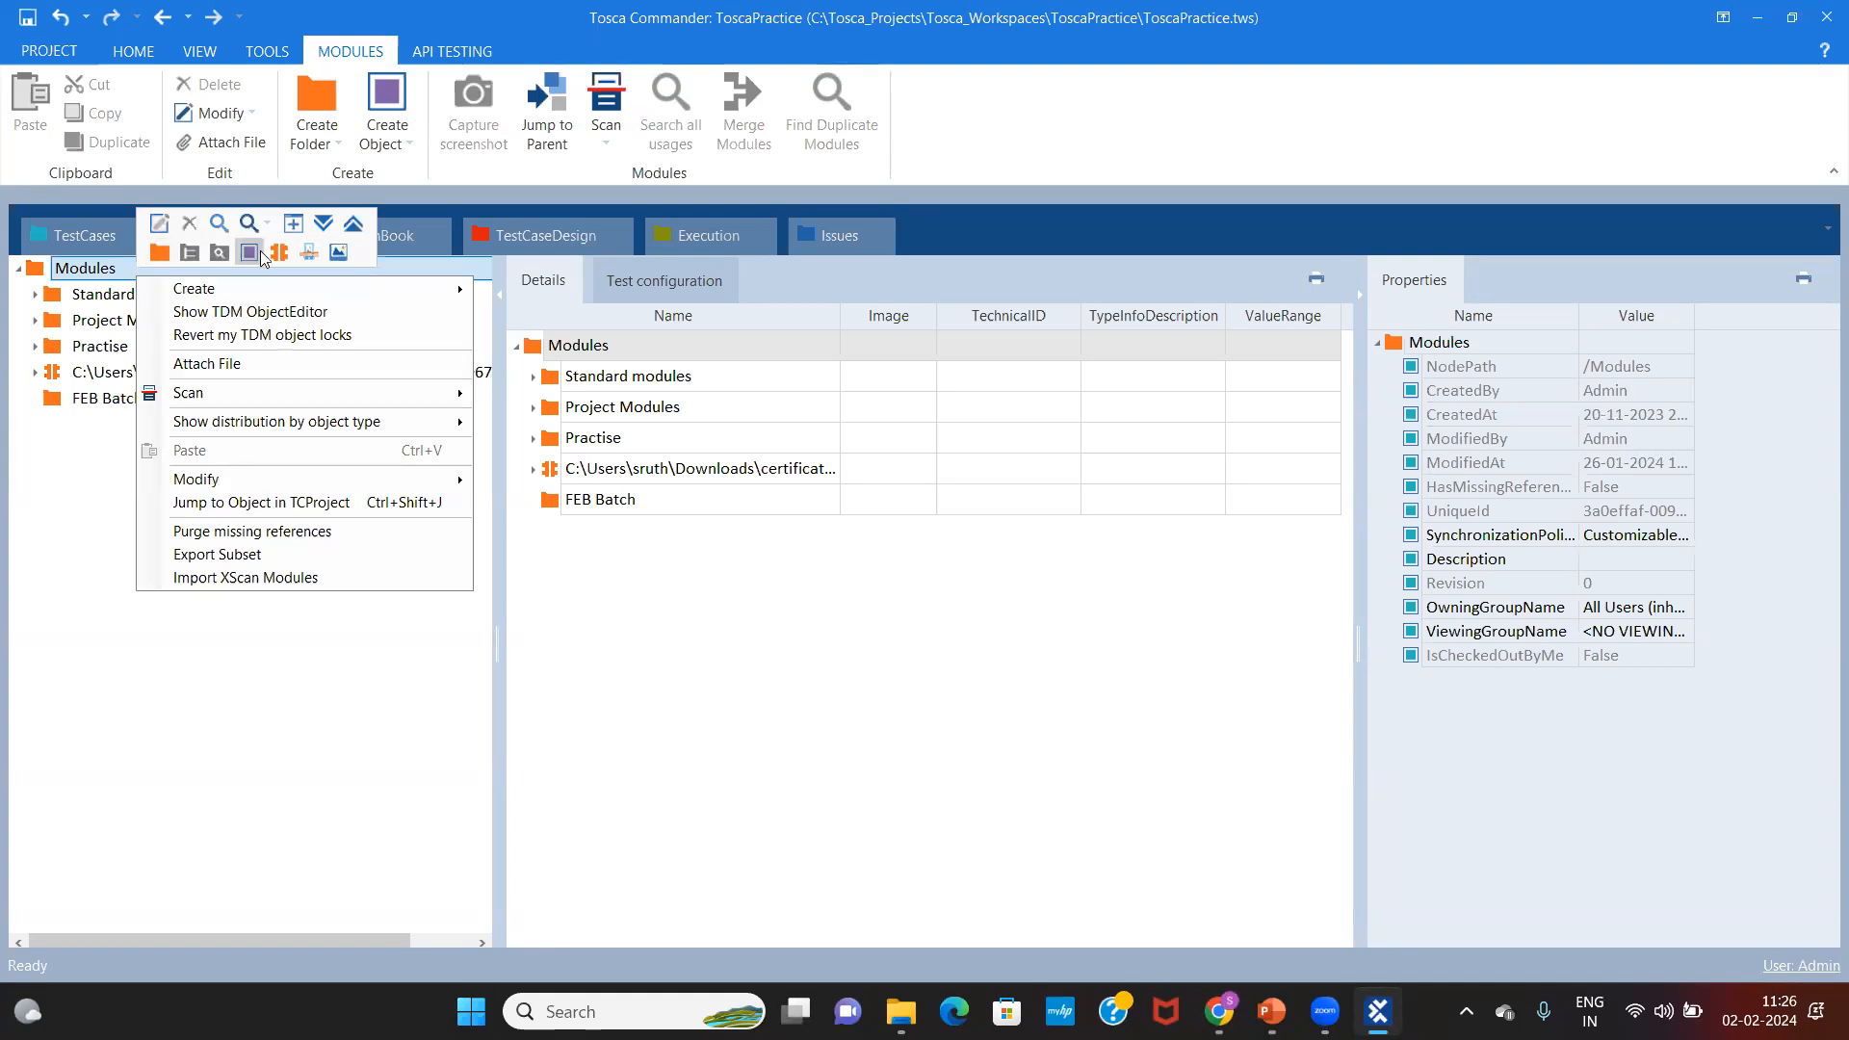
pyautogui.click(159, 253)
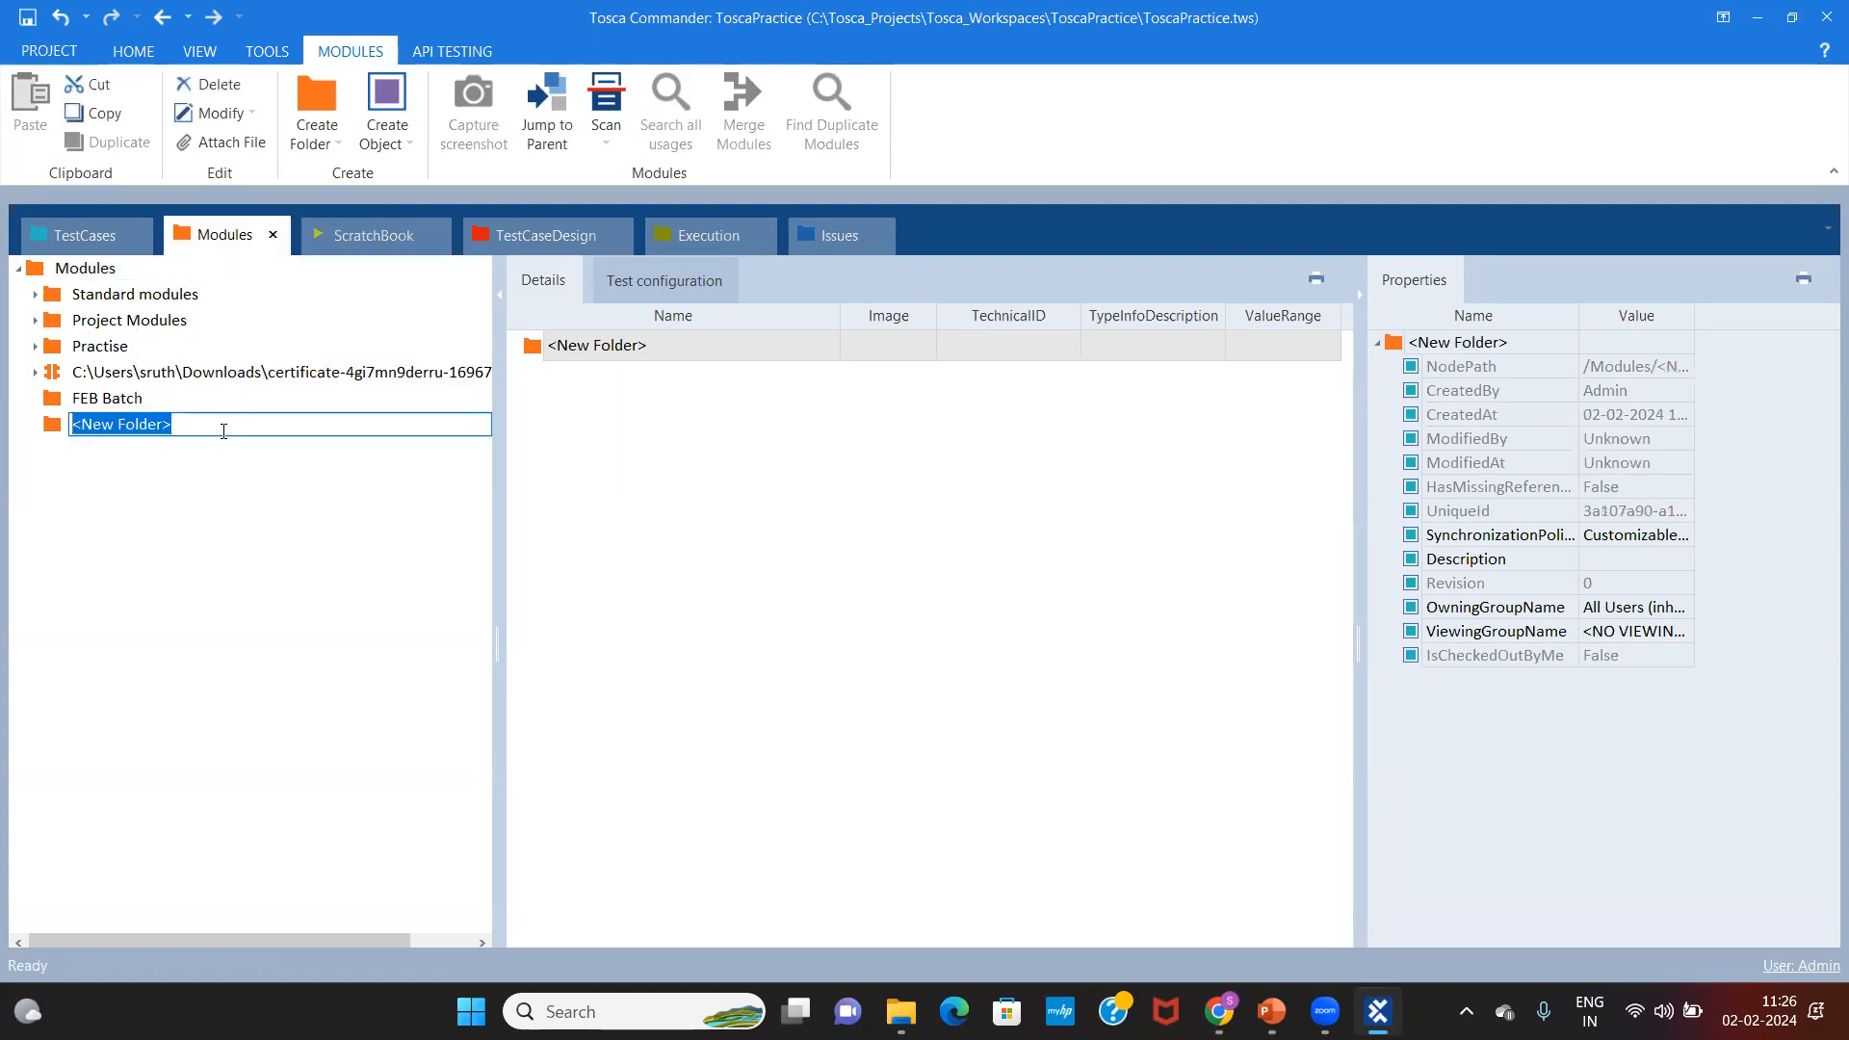
pyautogui.press('BackSpace')
pyautogui.write('Tosac')
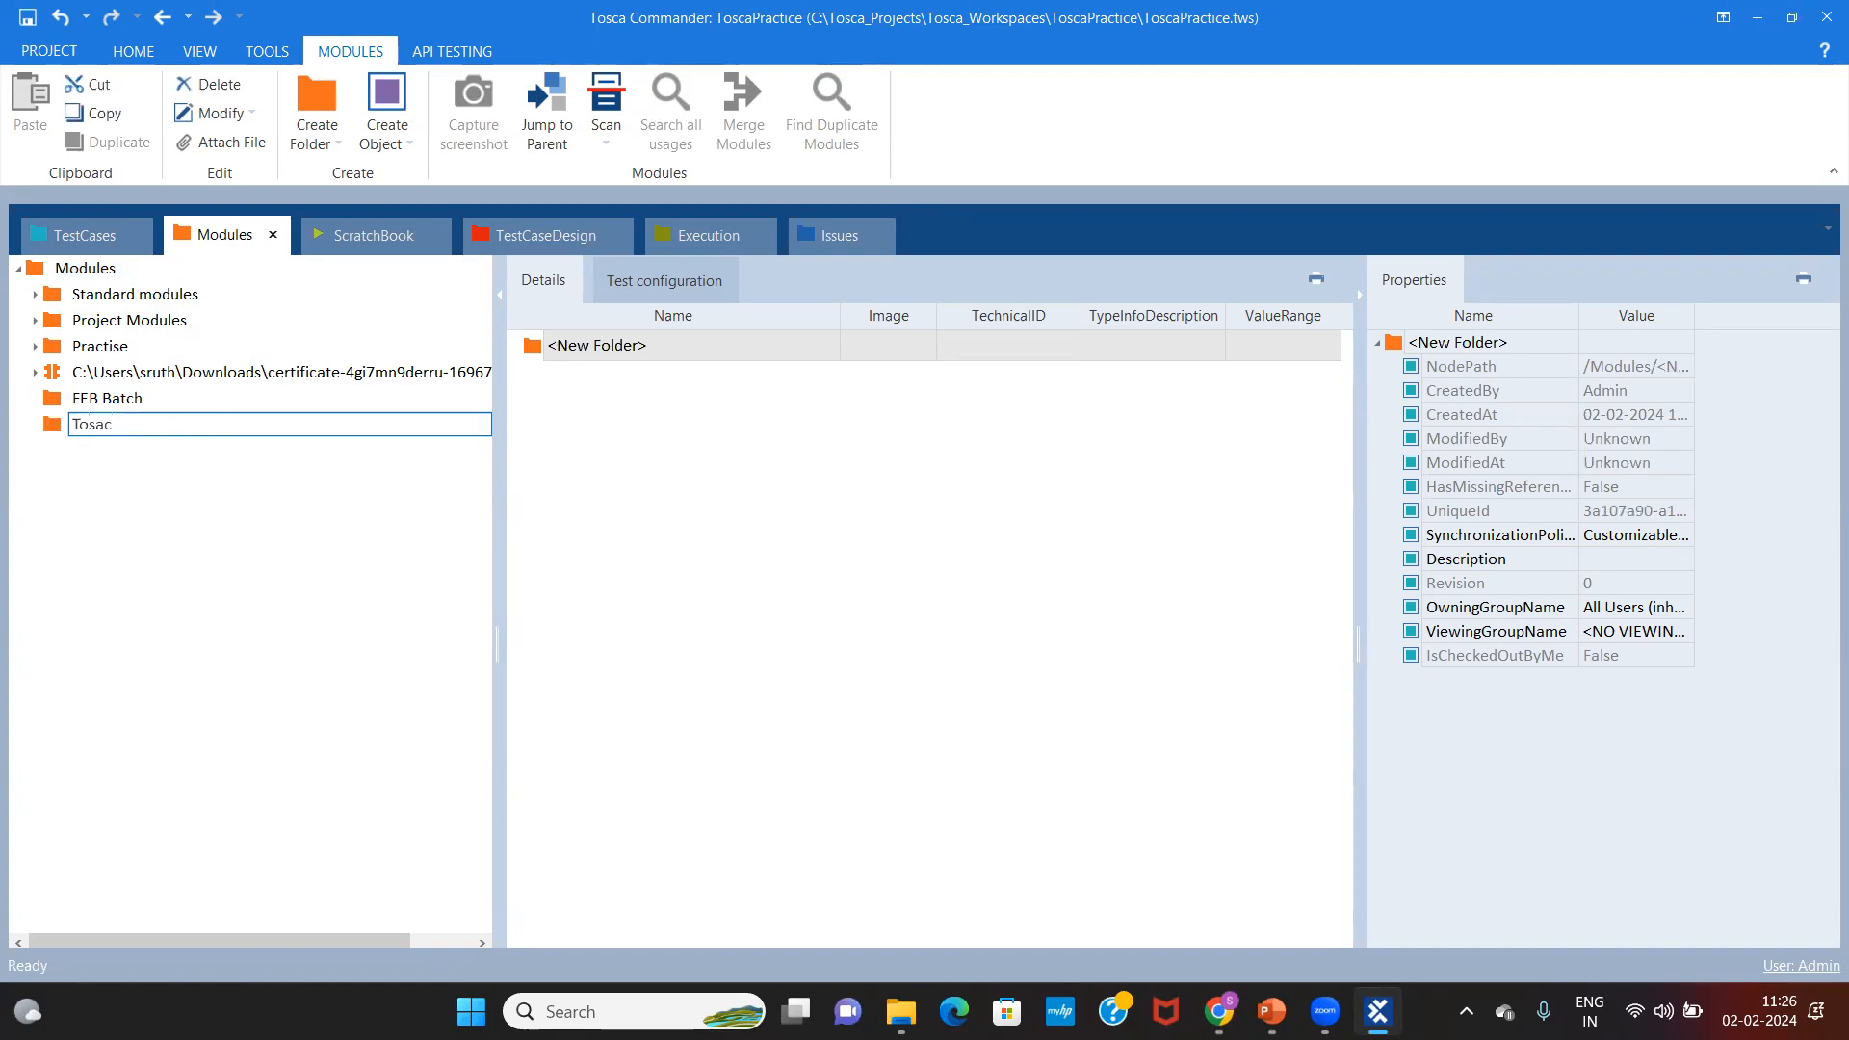
pyautogui.press('BackSpace')
pyautogui.press('BackSpace')
pyautogui.press('BackSpace')
pyautogui.press('BackSpace')
pyautogui.write('Tosca Feb Batc')
pyautogui.press('Return')
# Step: Browse Standard modules, Project Modules and Practise, then open the new Tosca Feb Batch folder
pyautogui.click(188, 298)
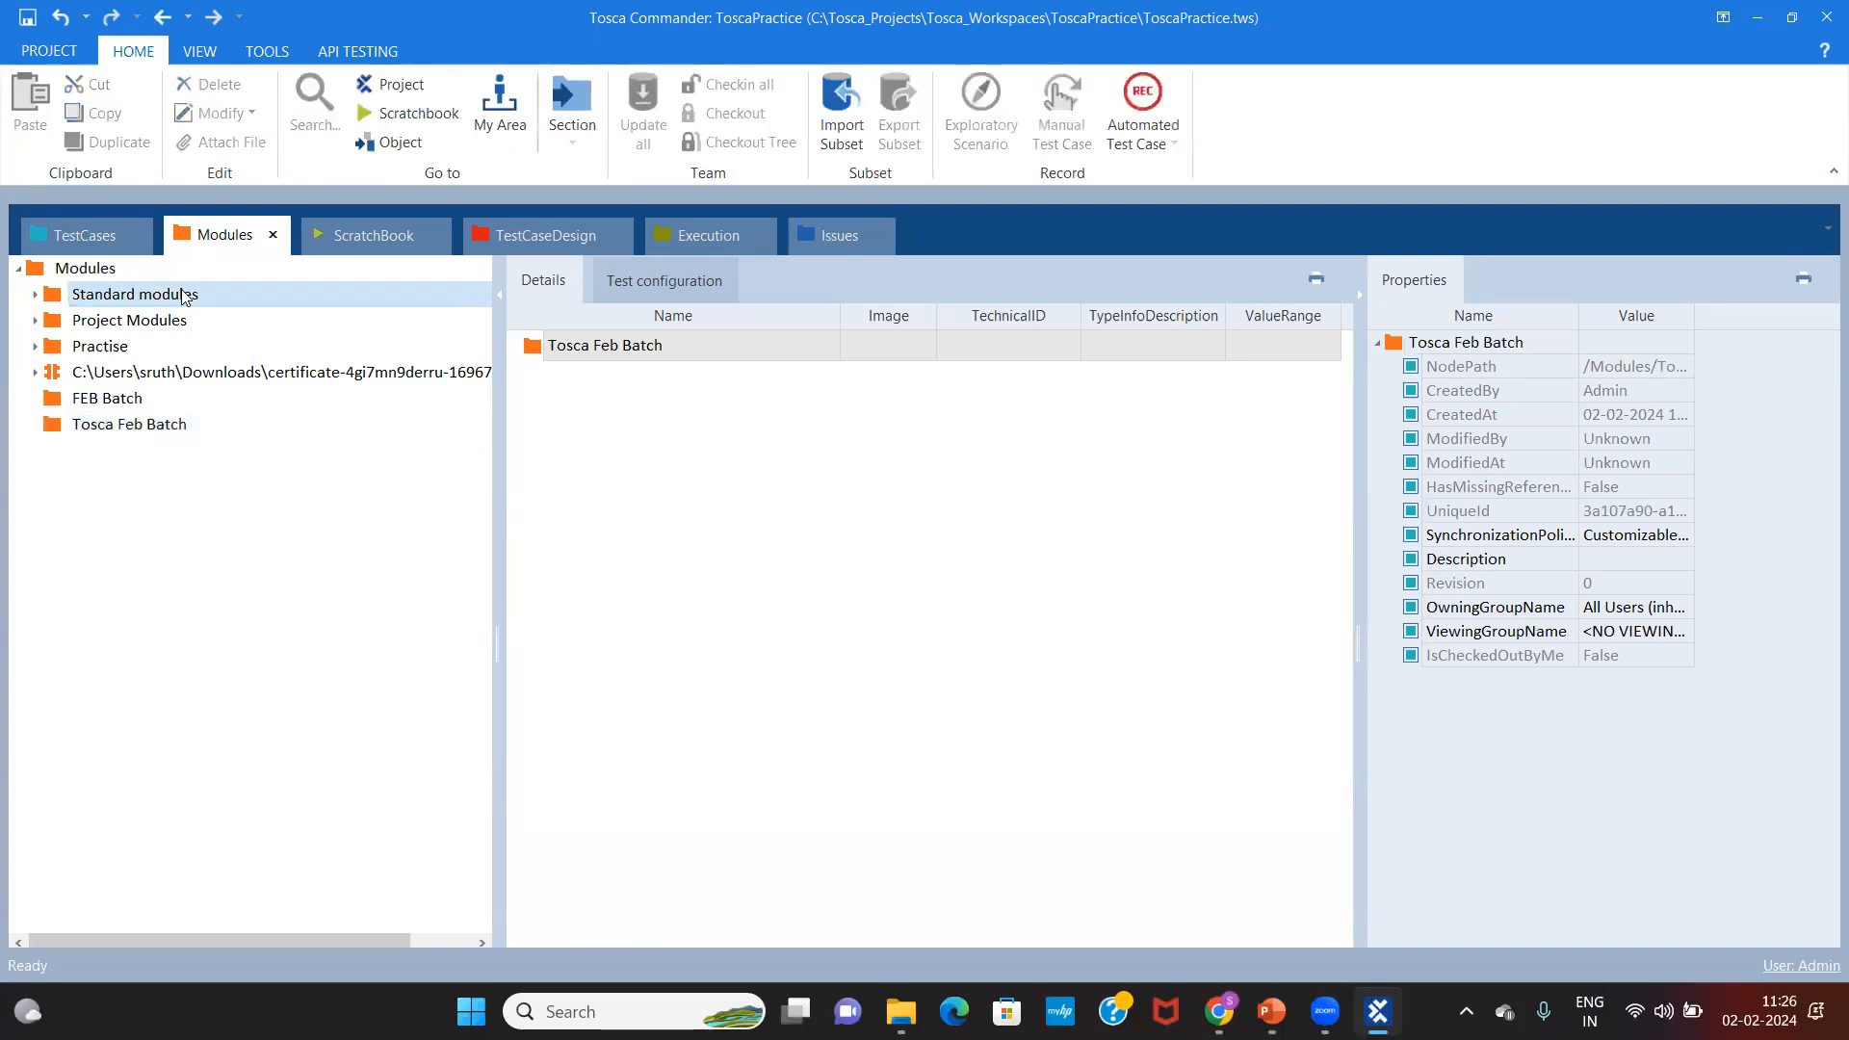
pyautogui.click(173, 322)
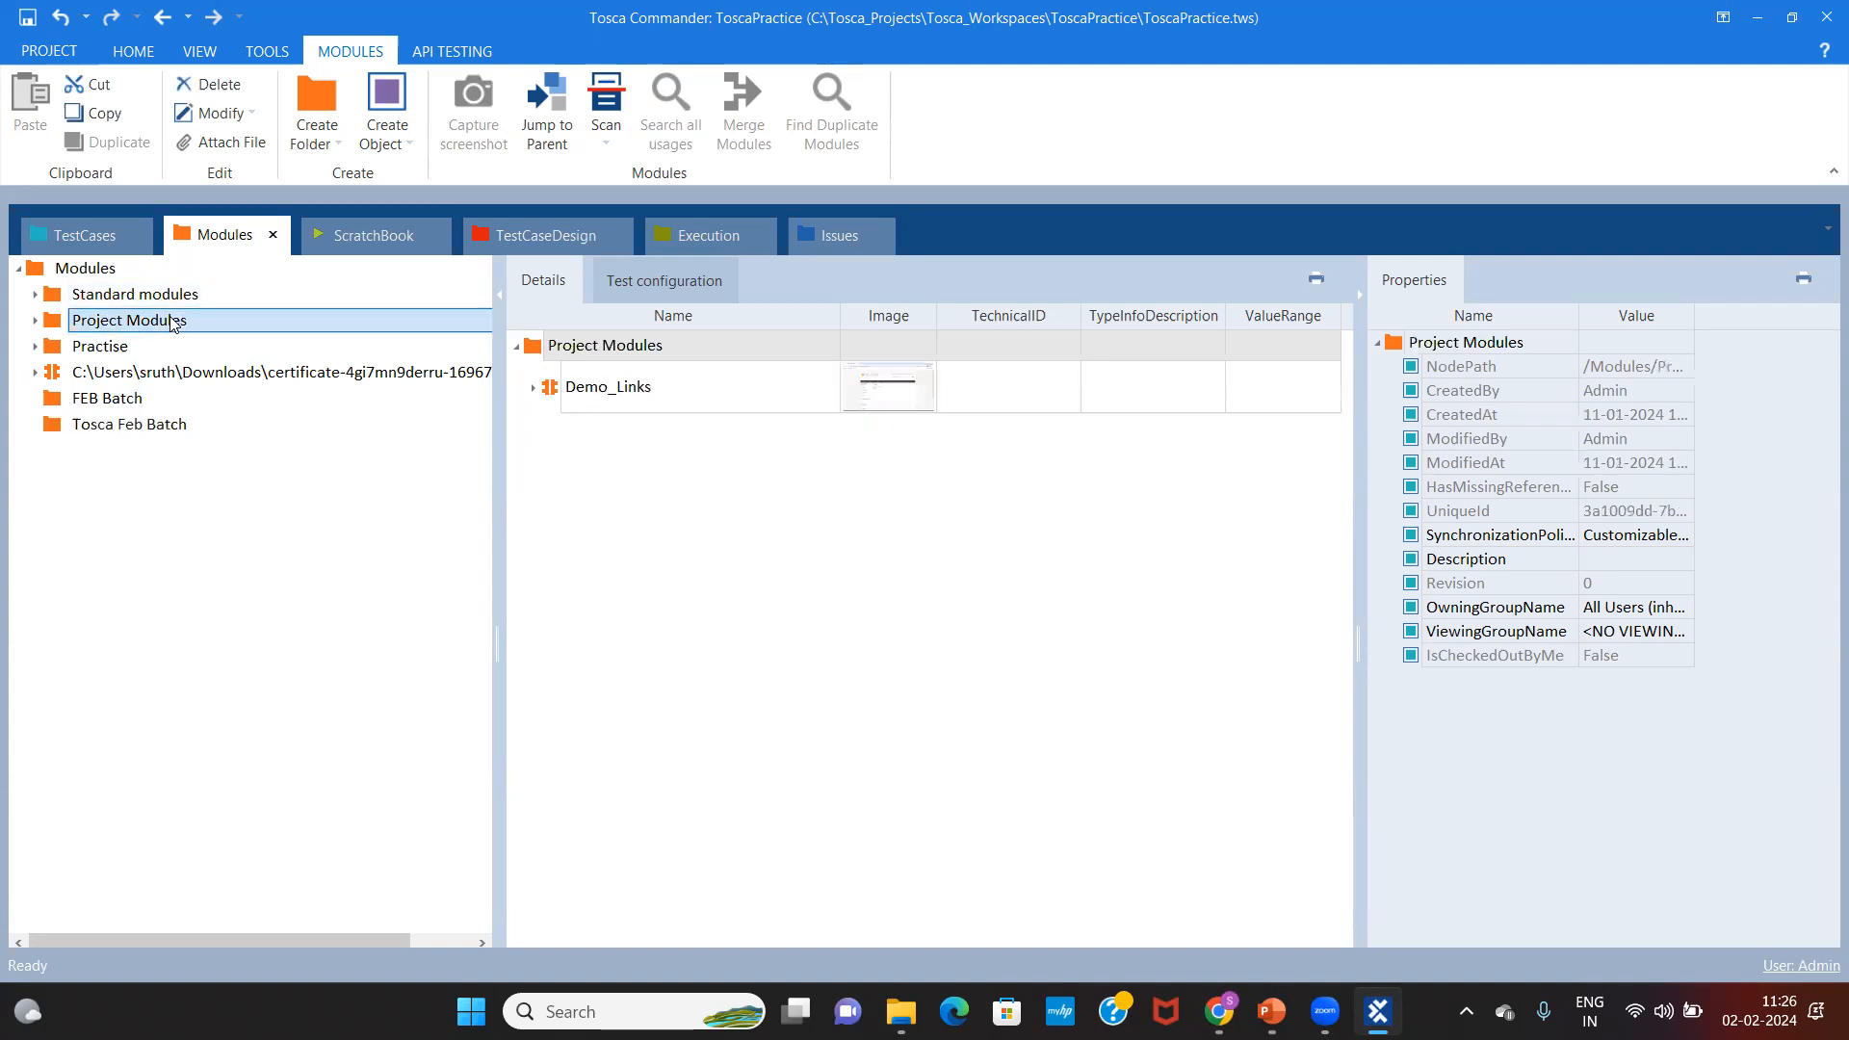
pyautogui.click(196, 351)
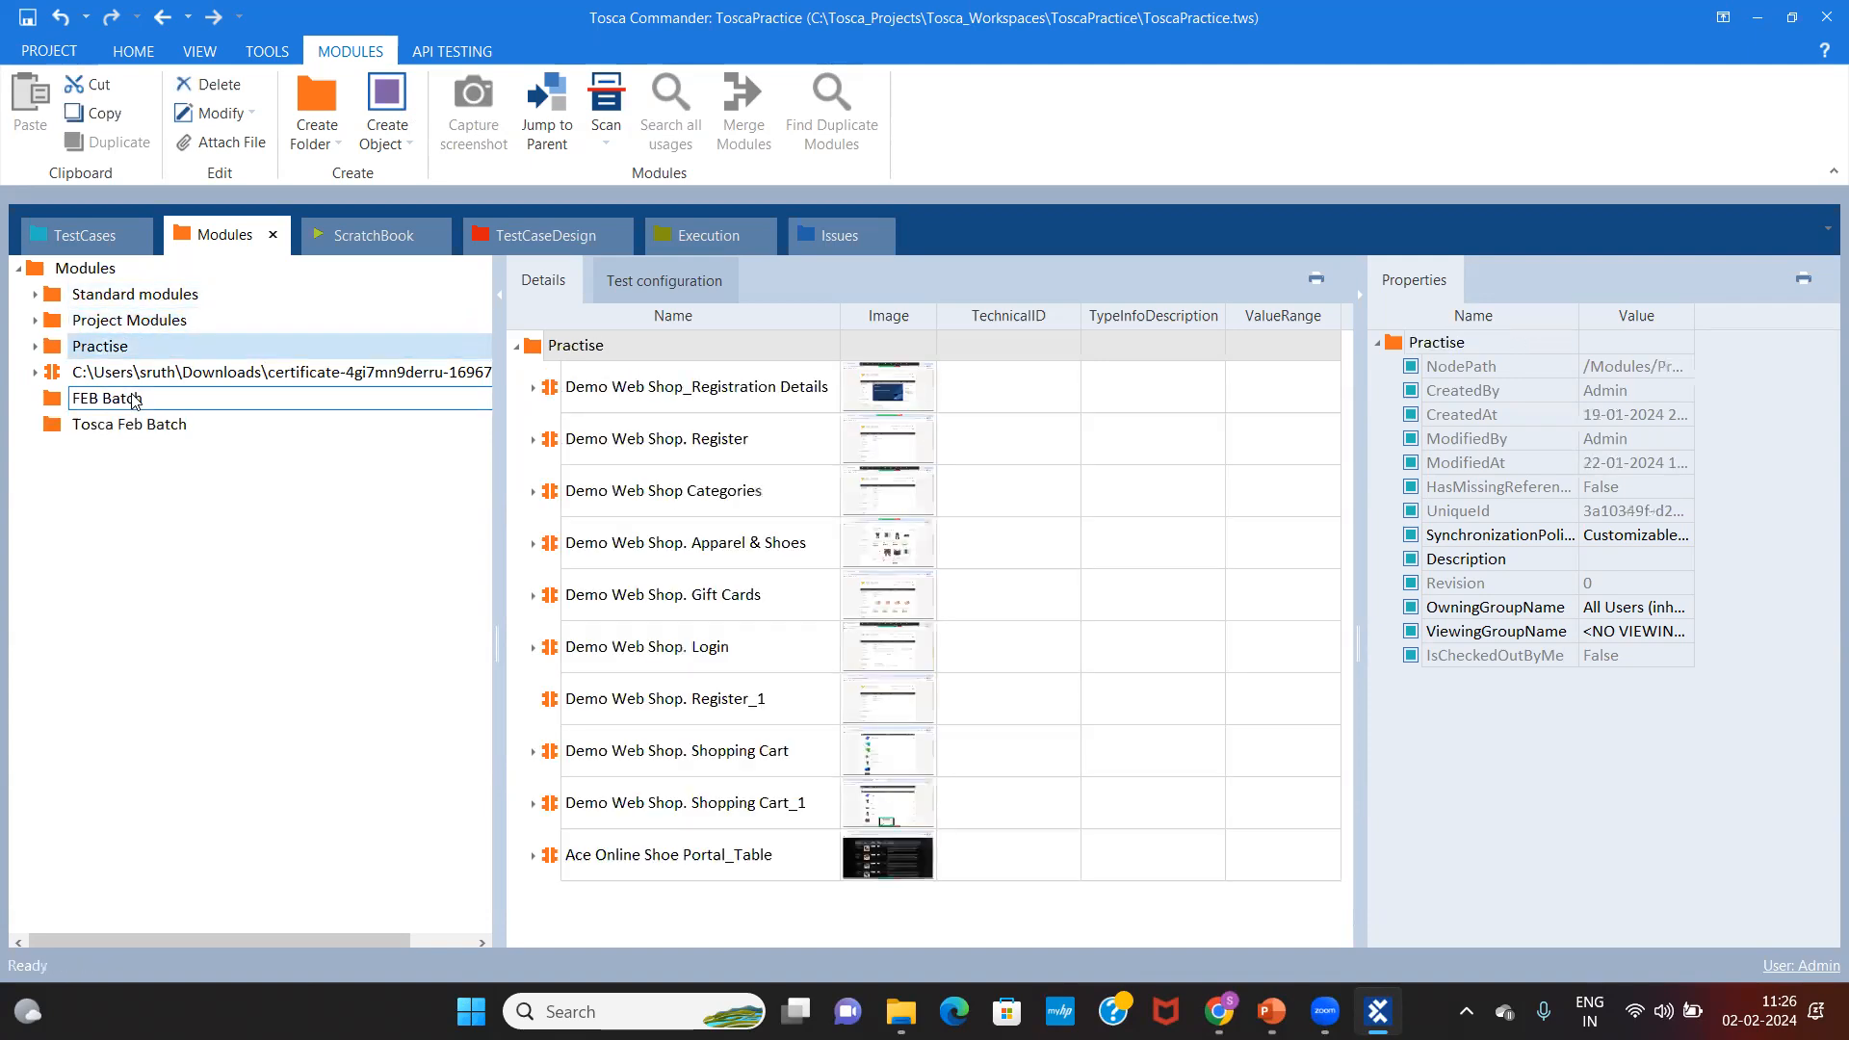
pyautogui.click(160, 427)
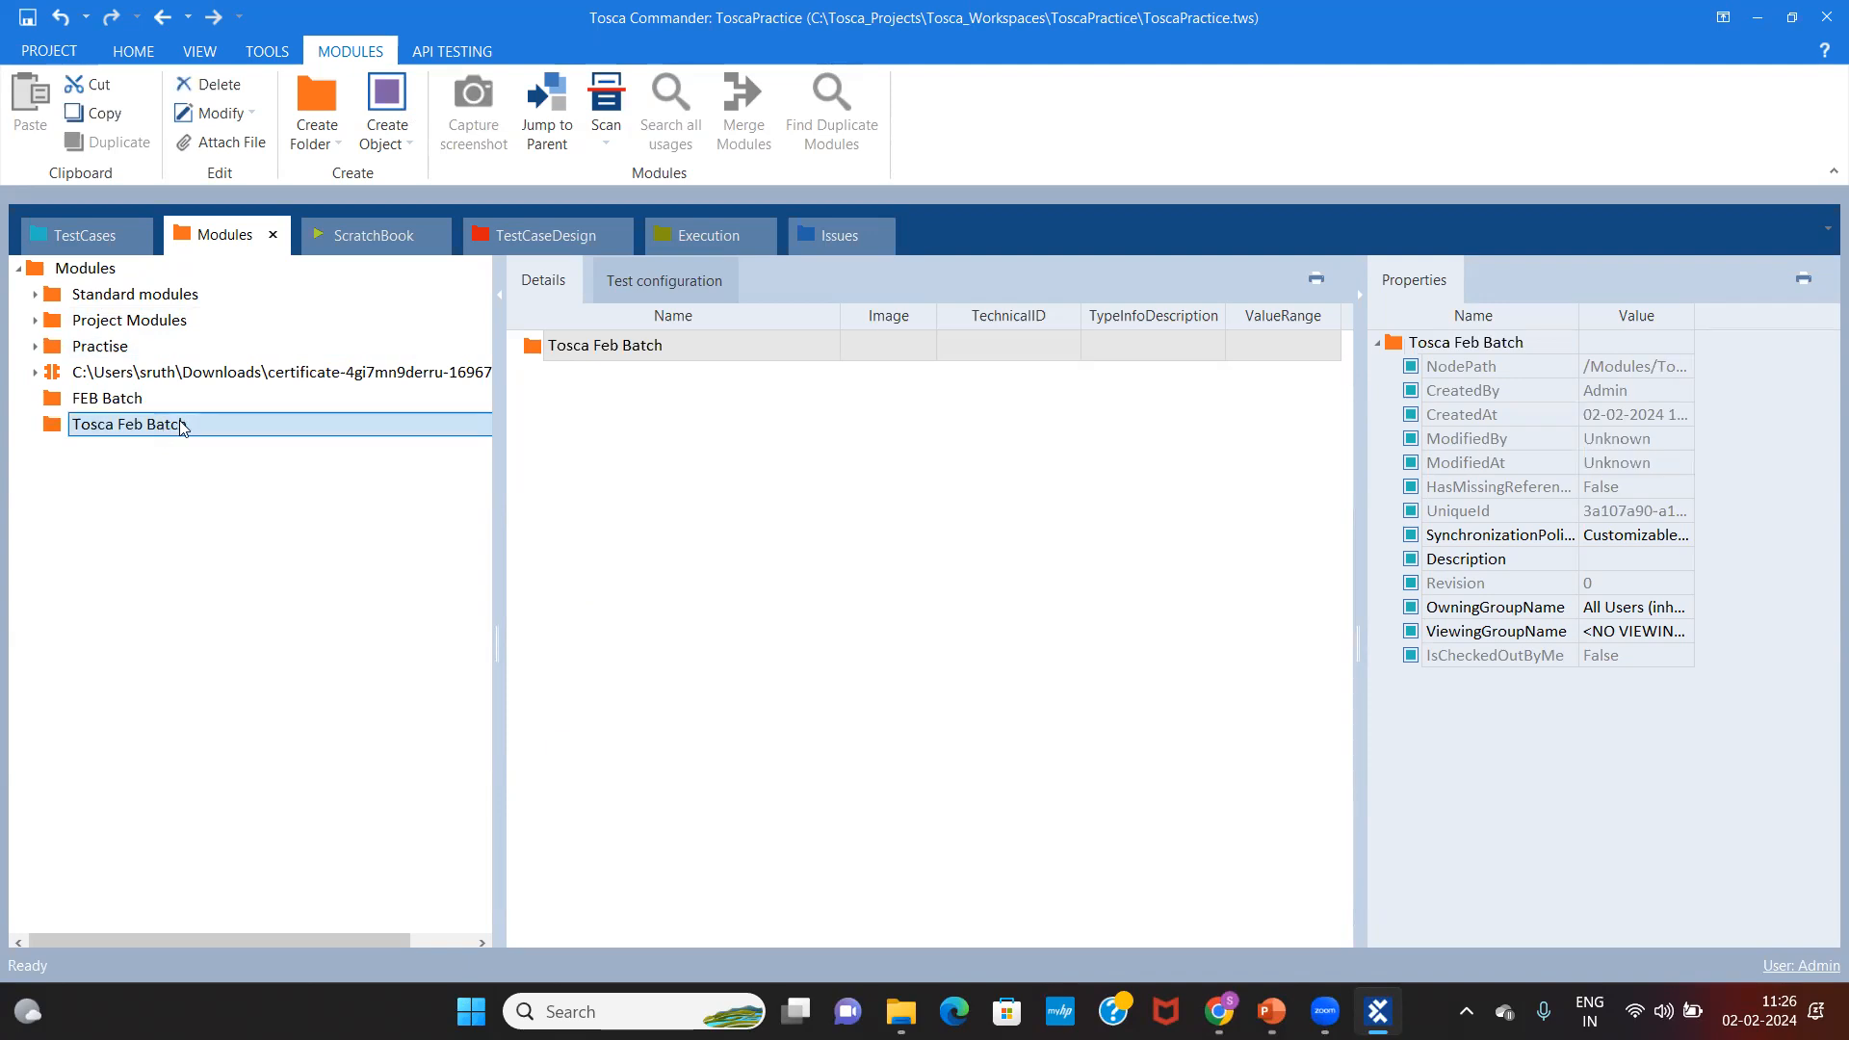
# Step: Run Scan > Application on Tosca Feb Batch to bring up XScan's Select Application window
pyautogui.rightClick(183, 428)
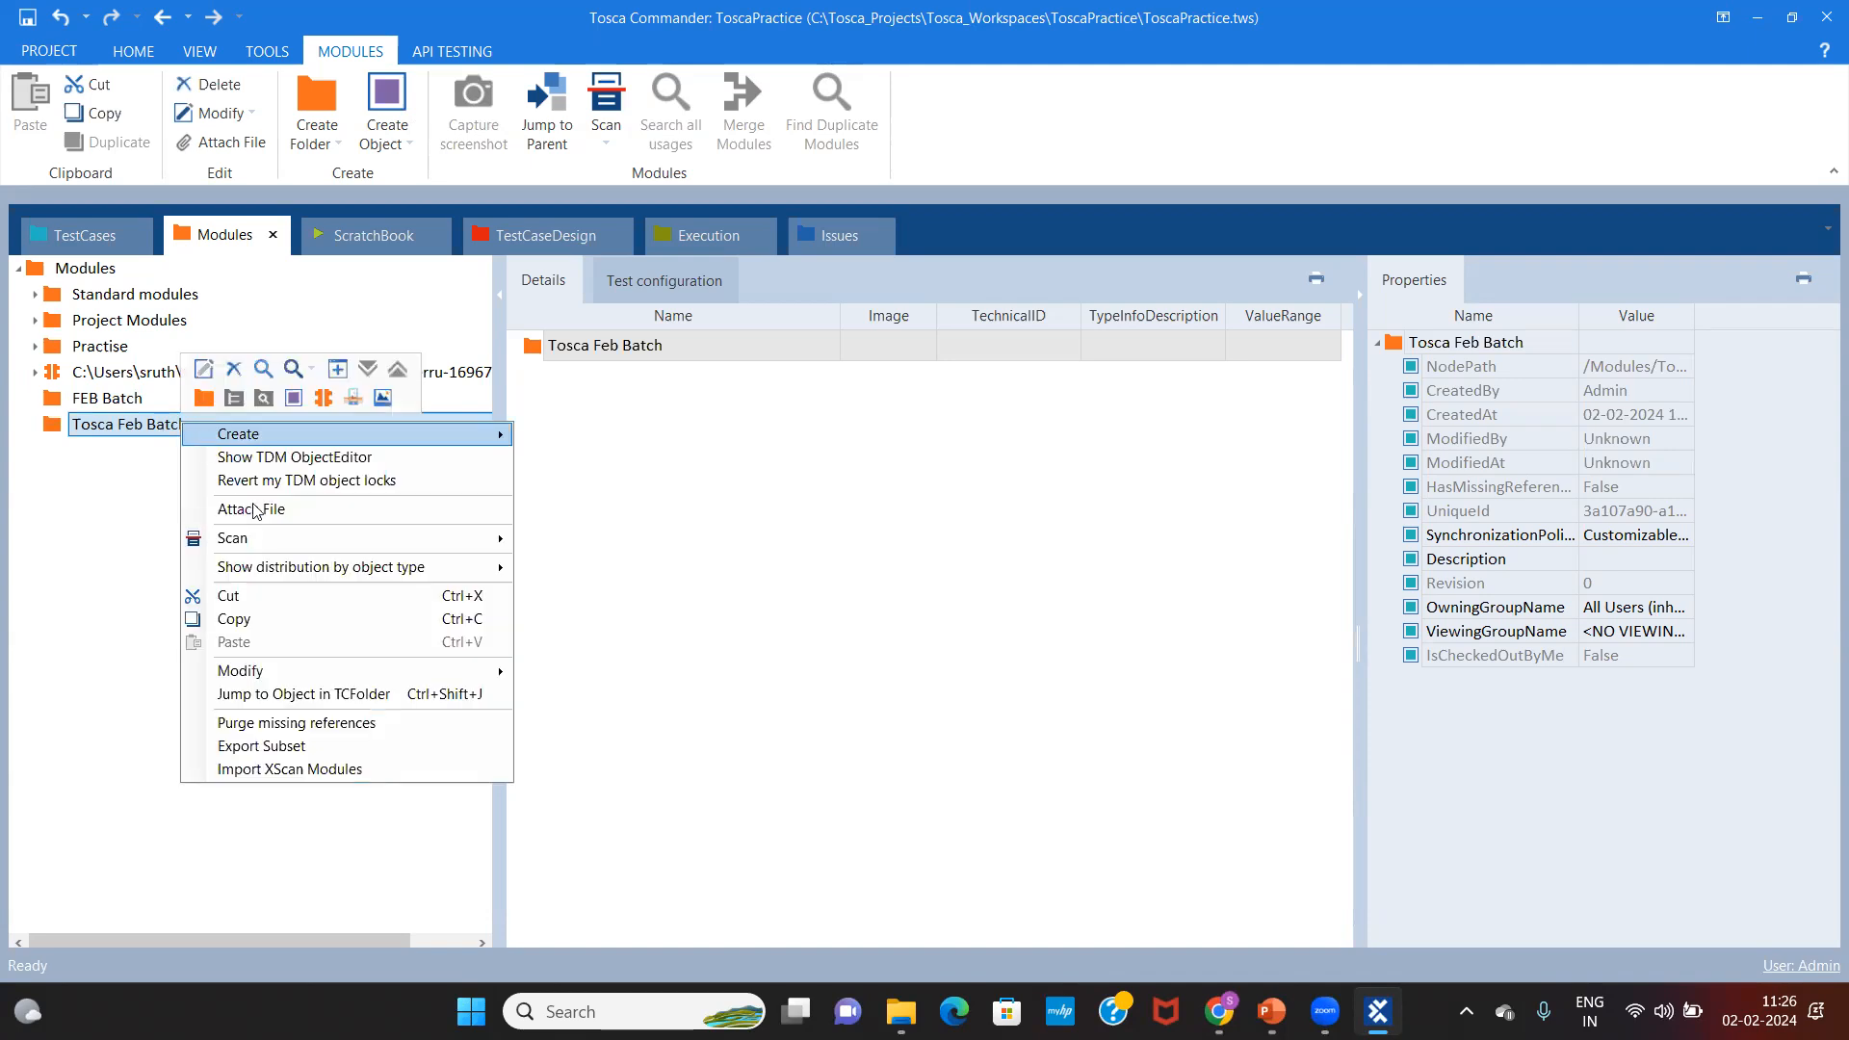
pyautogui.moveTo(275, 541)
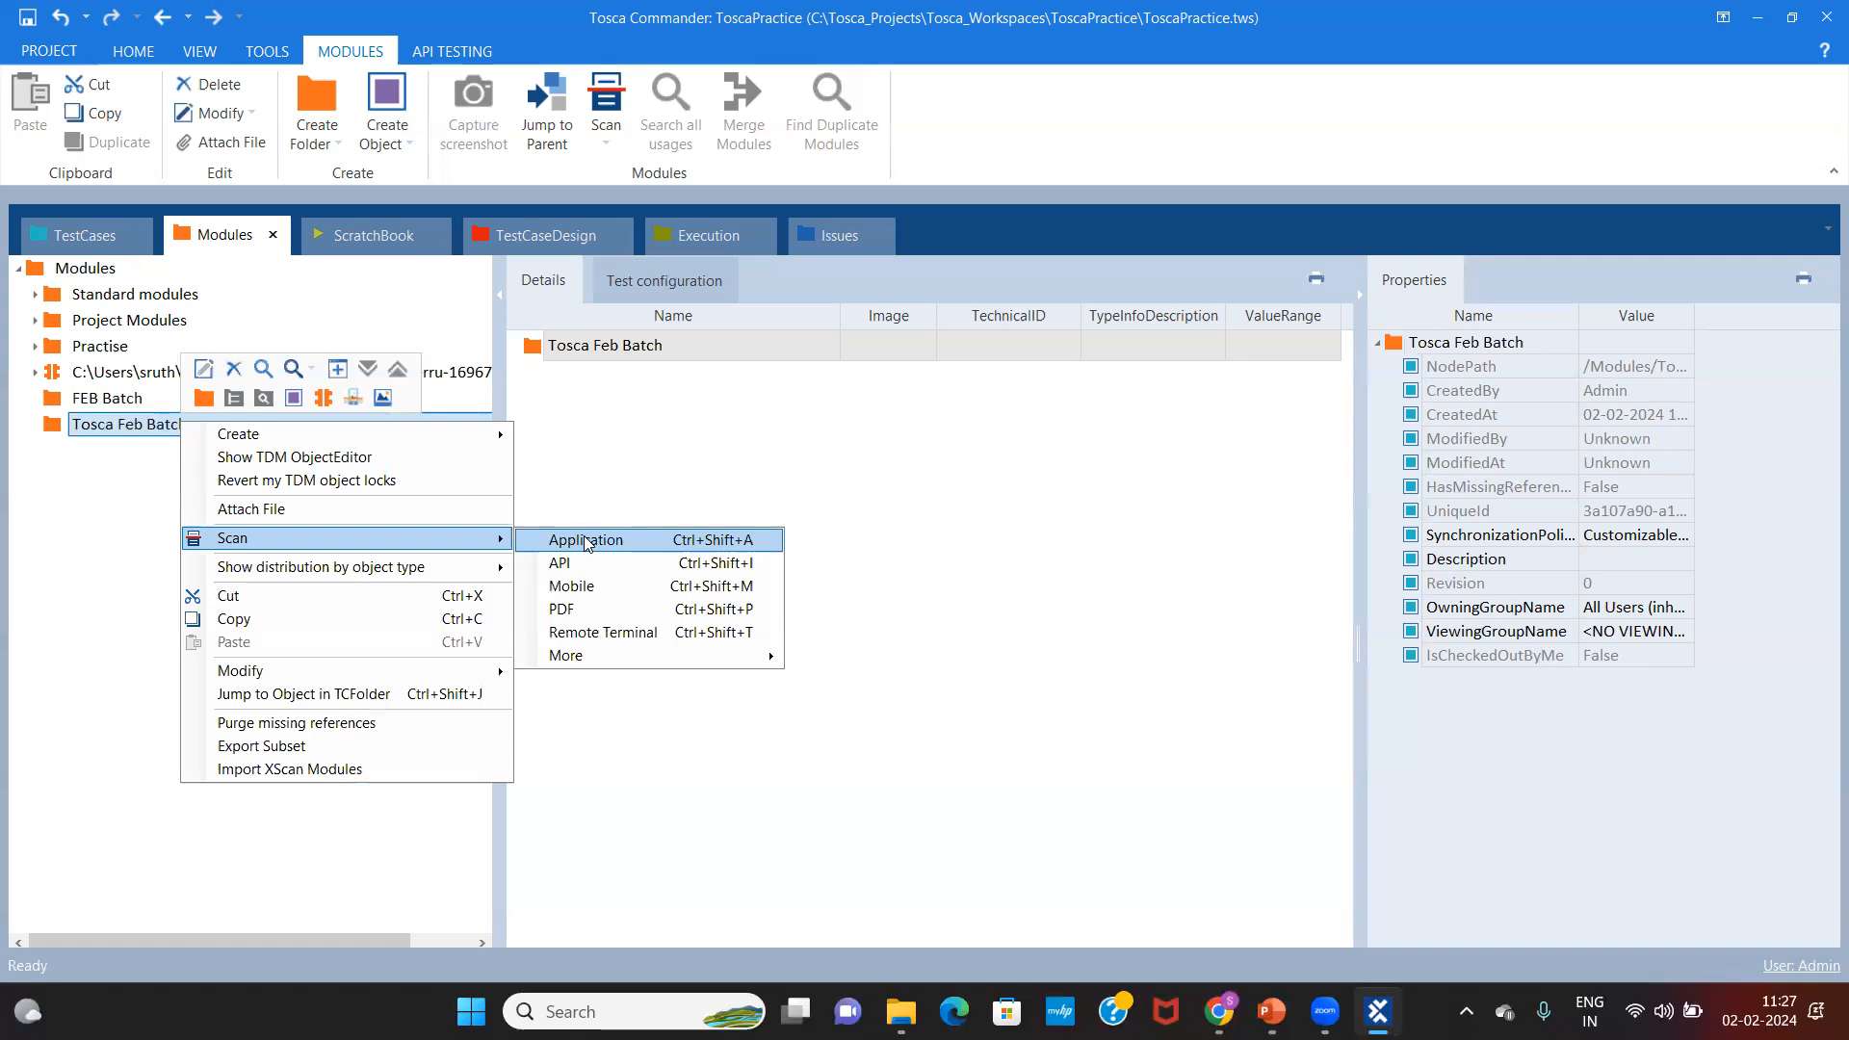
pyautogui.click(589, 542)
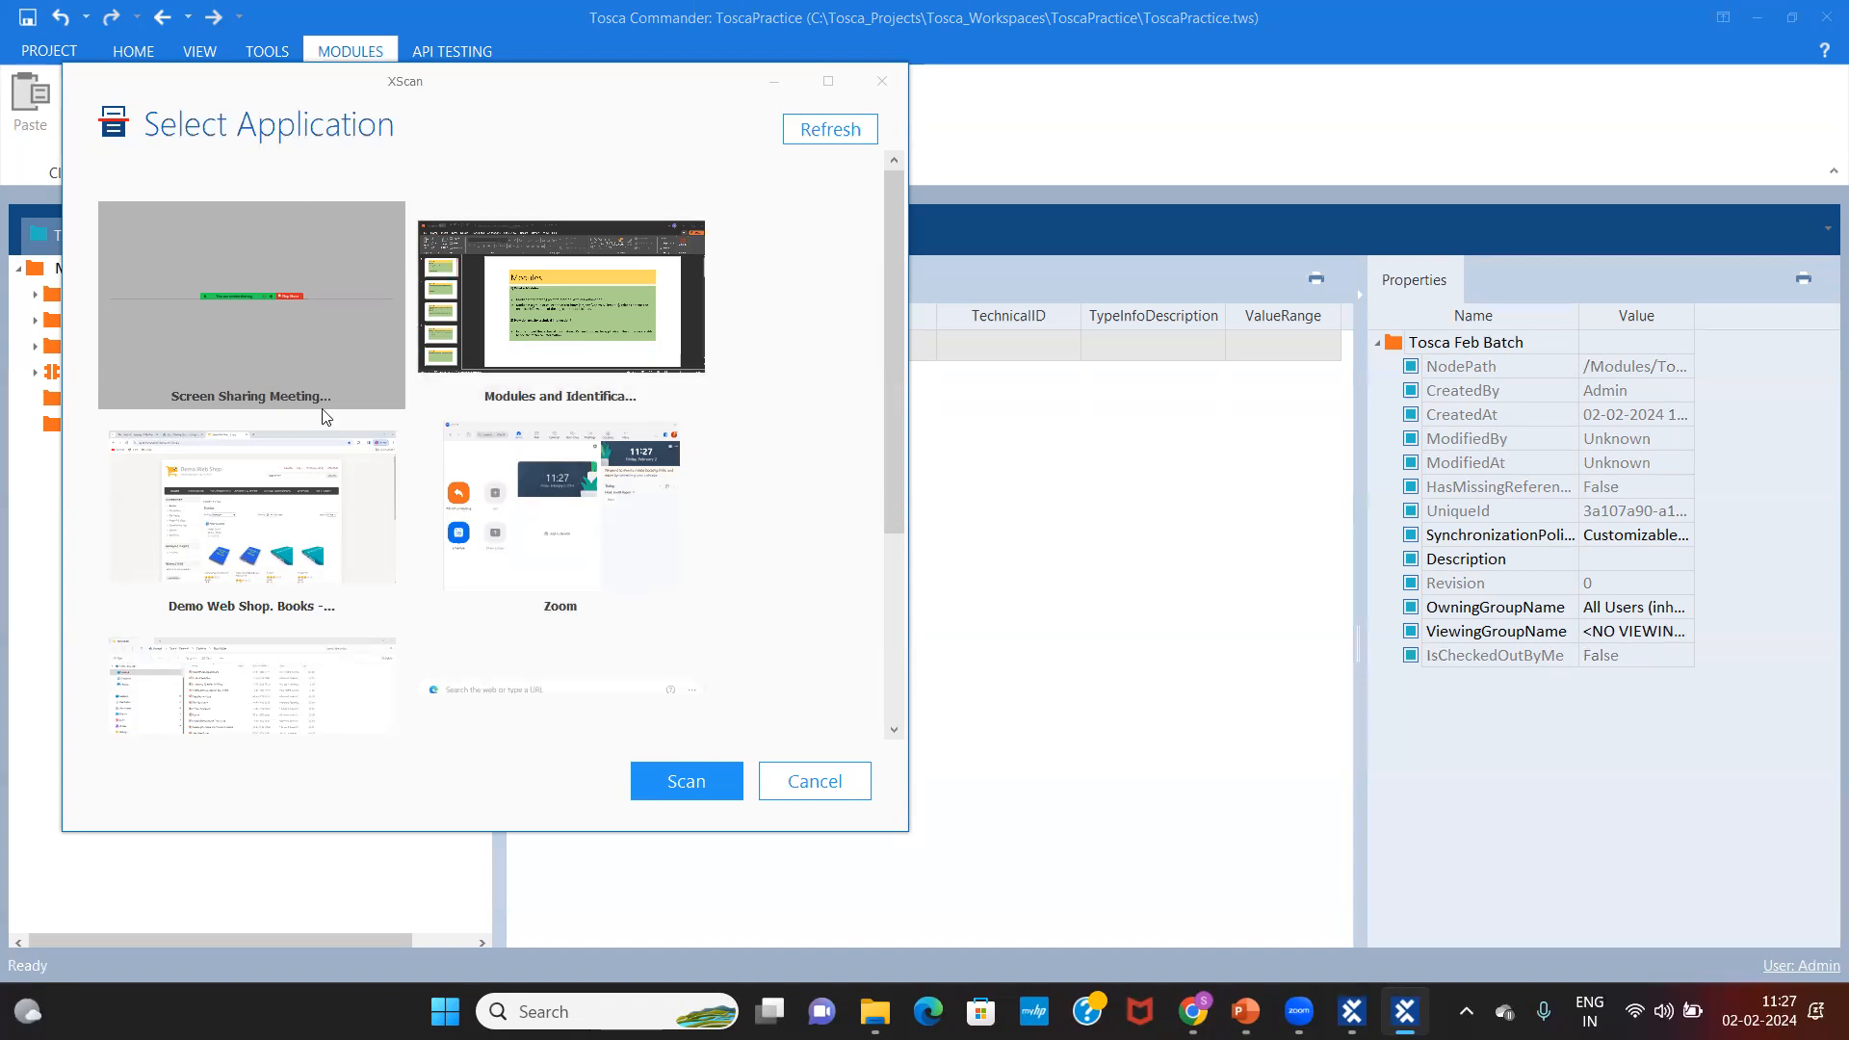
# Step: Scan the Demo Web Shop. Books Chrome window and move XScan aside to reveal the page
pyautogui.click(268, 536)
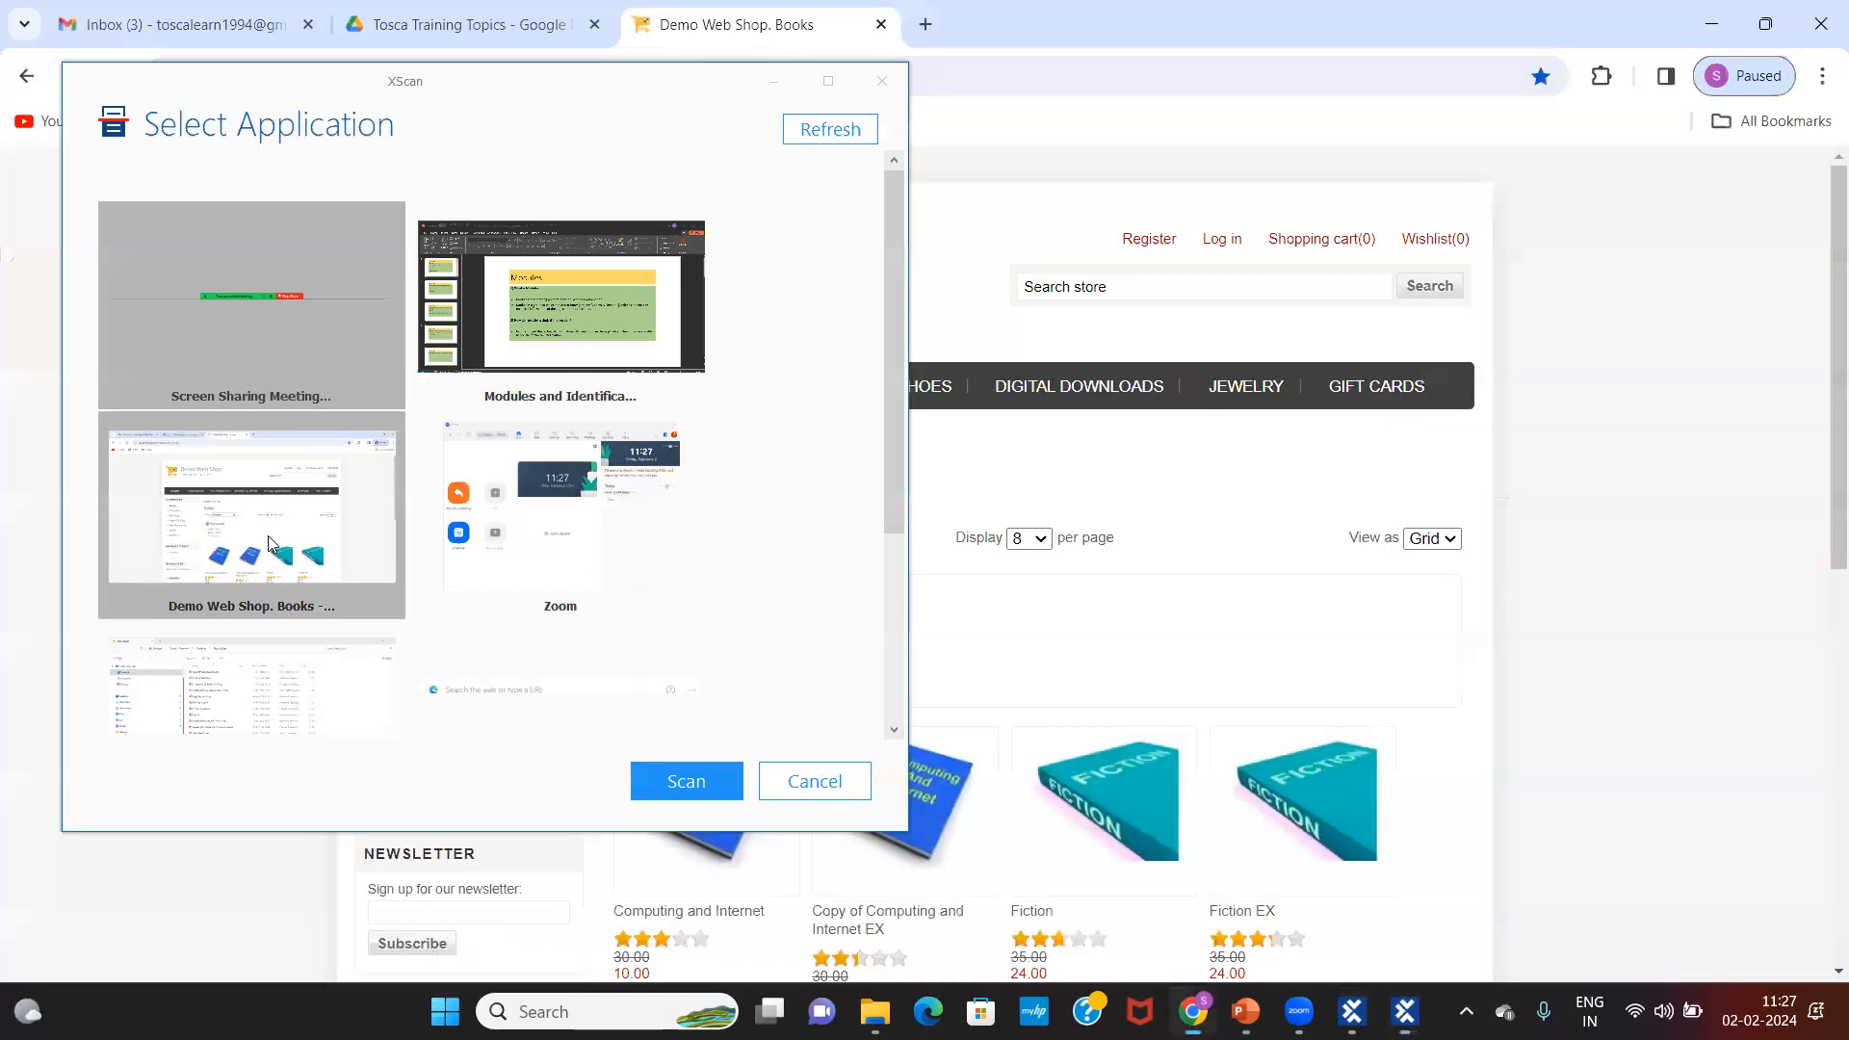
pyautogui.click(686, 781)
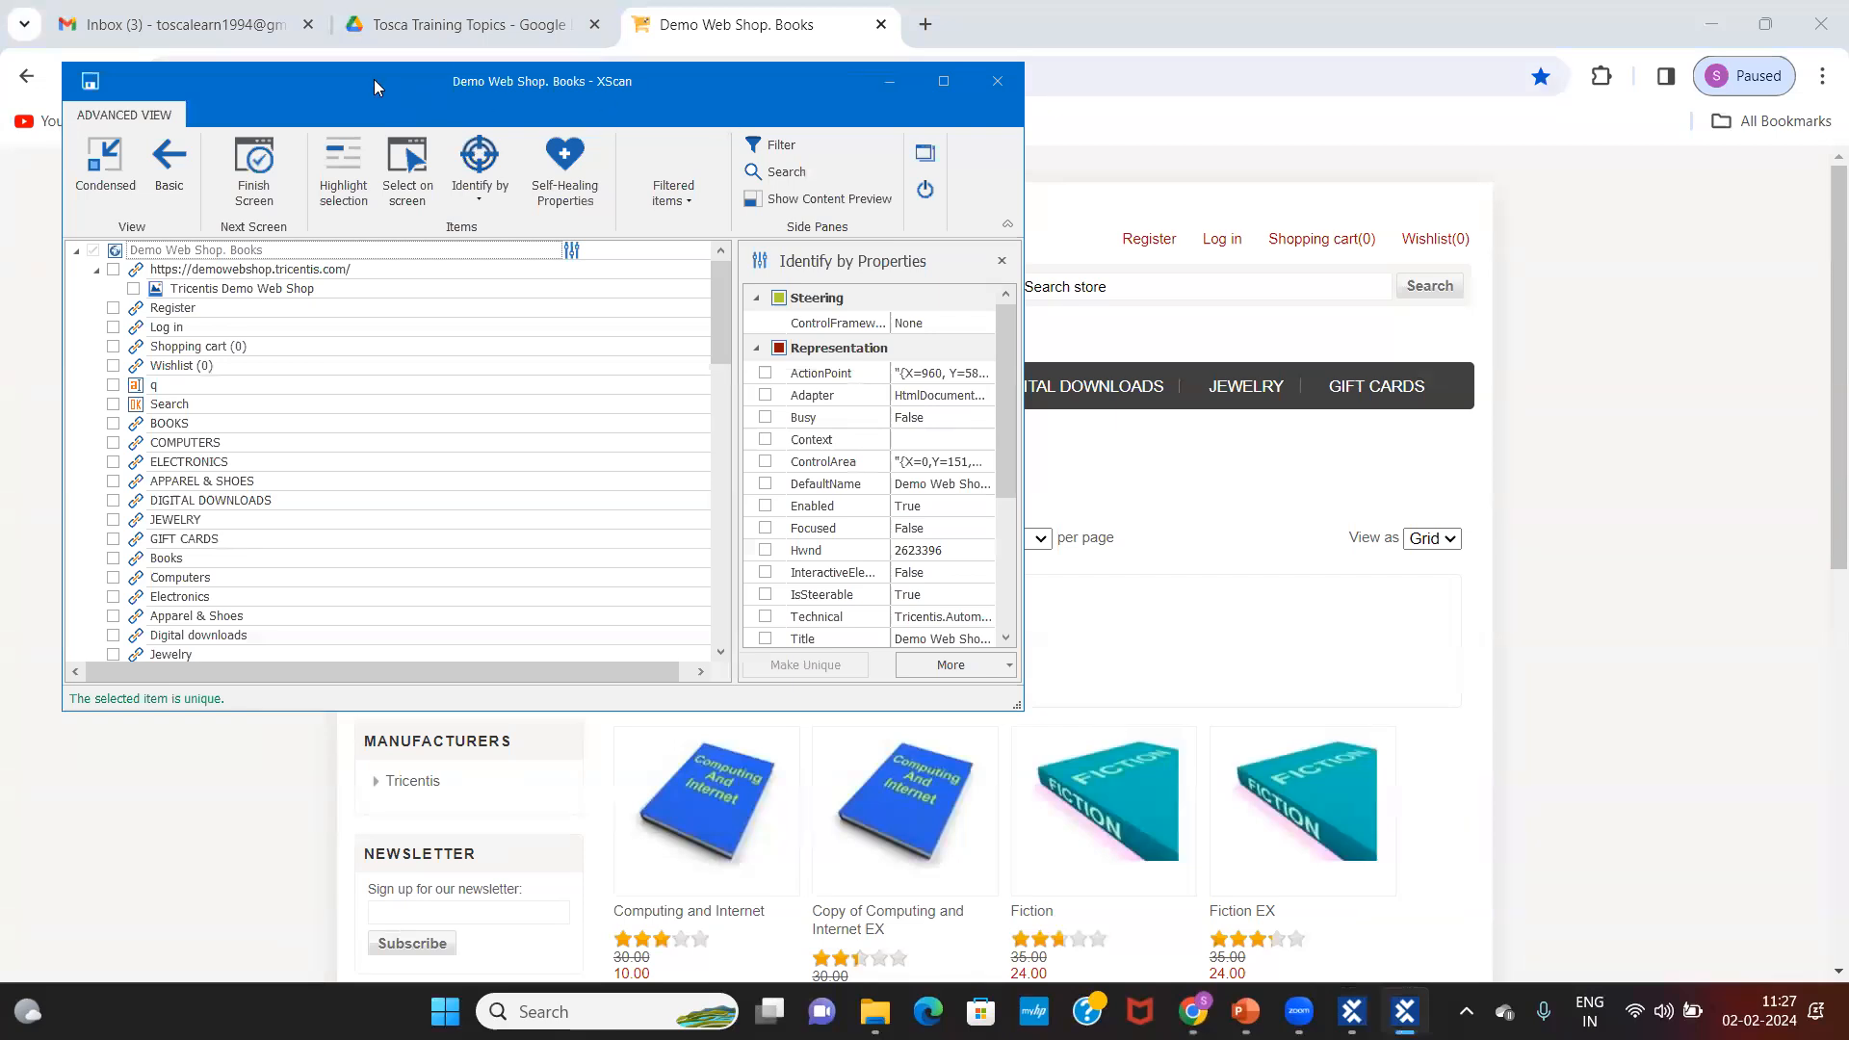
pyautogui.moveTo(412, 81); pyautogui.dragTo(994, 352)
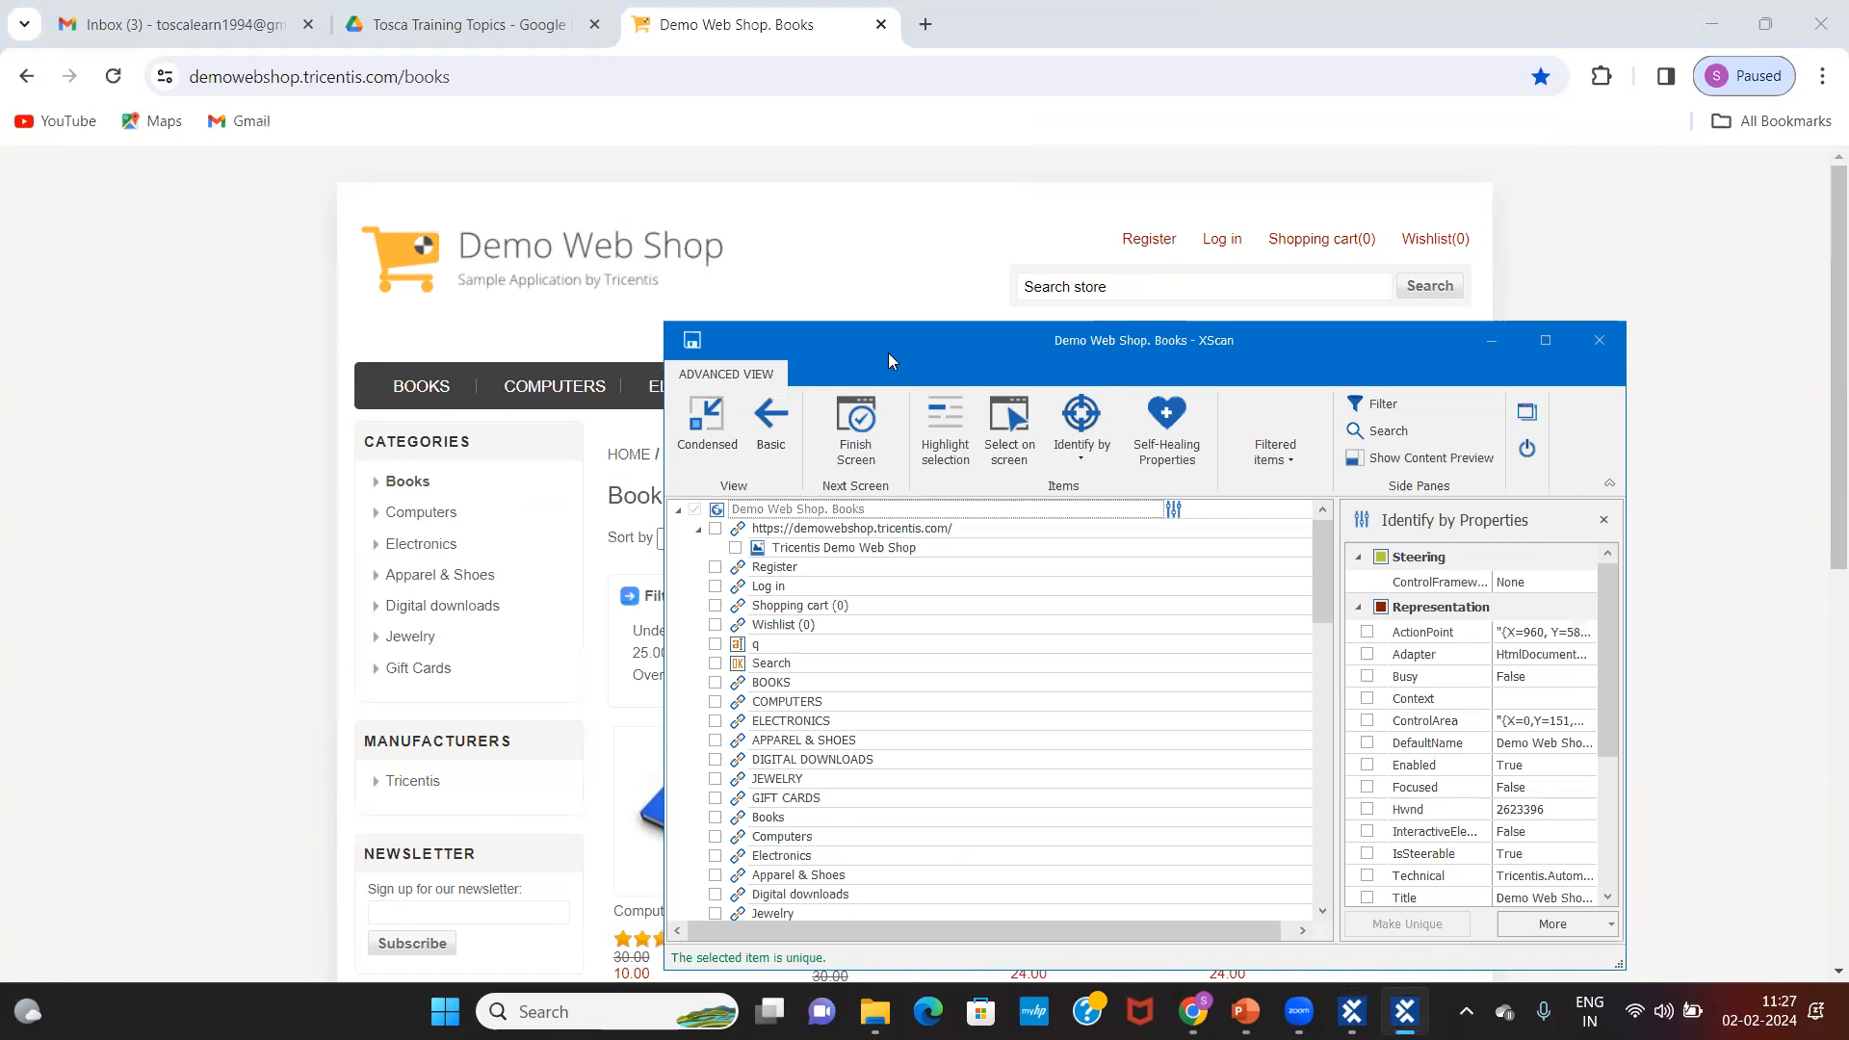
pyautogui.moveTo(884, 369); pyautogui.dragTo(898, 378)
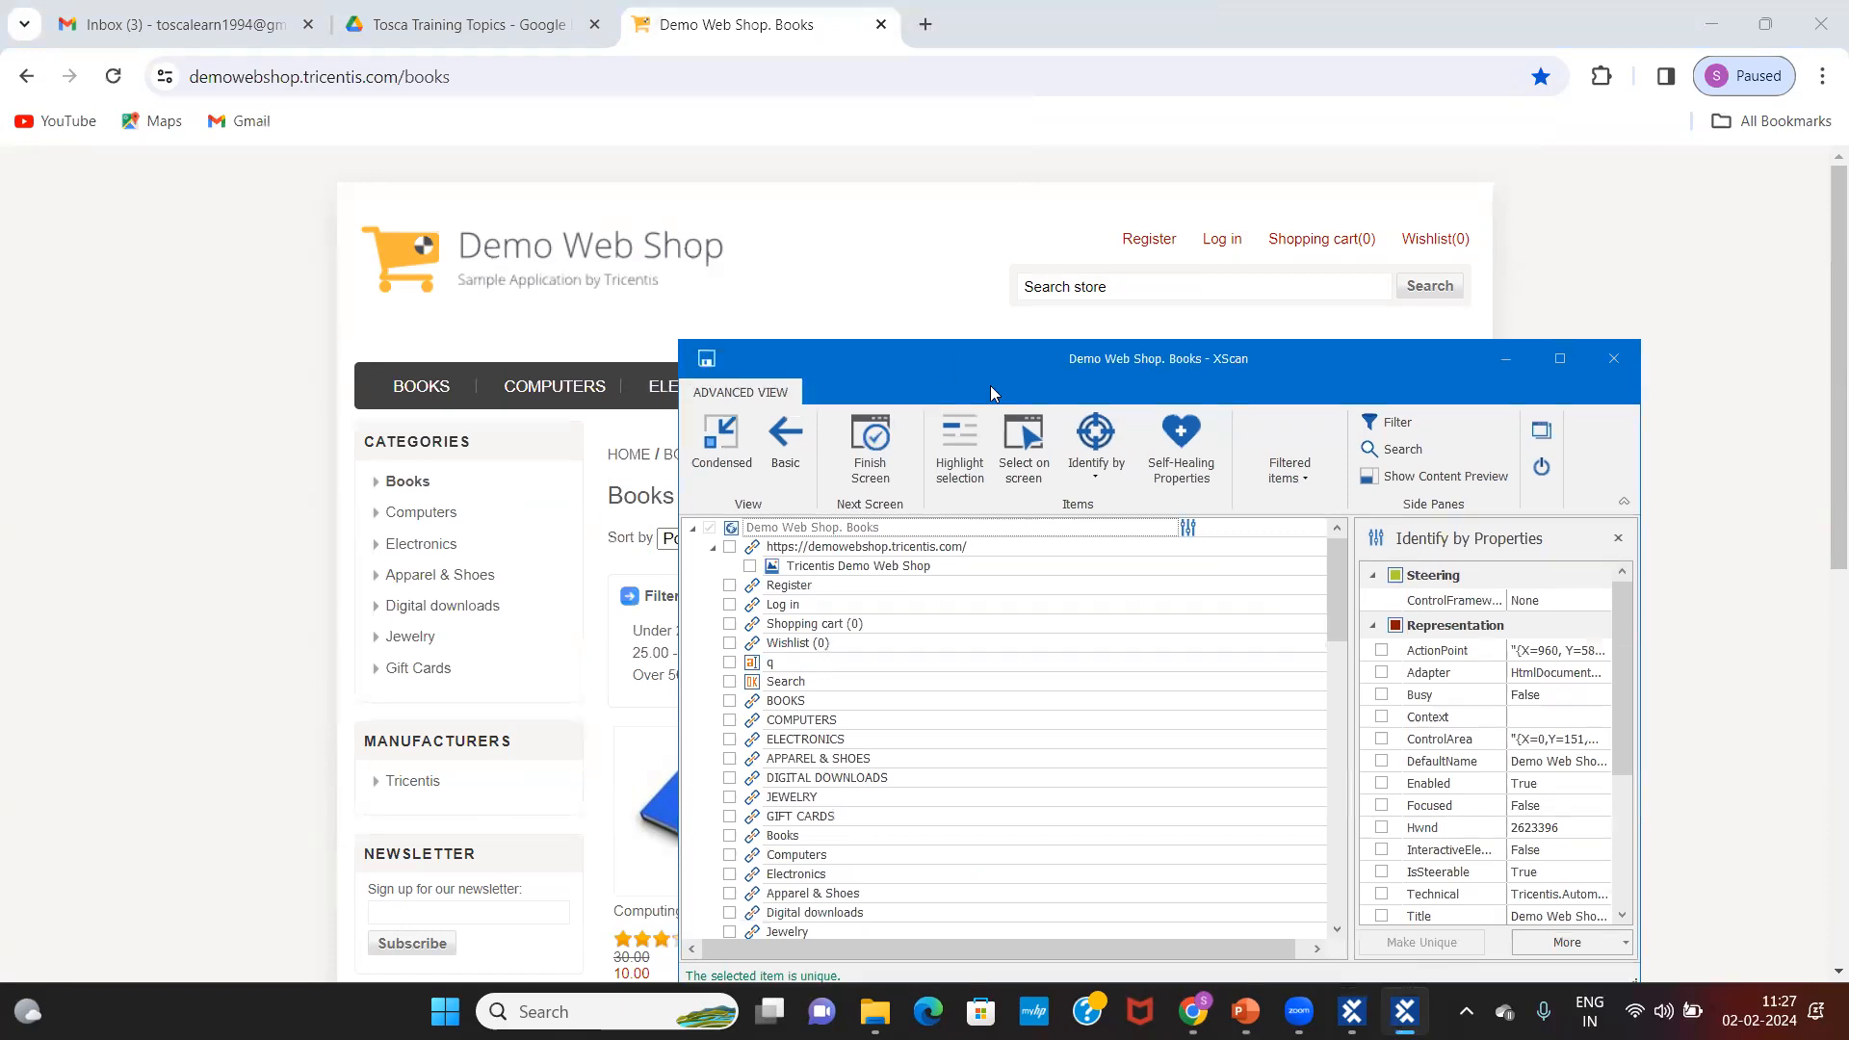
pyautogui.click(1025, 452)
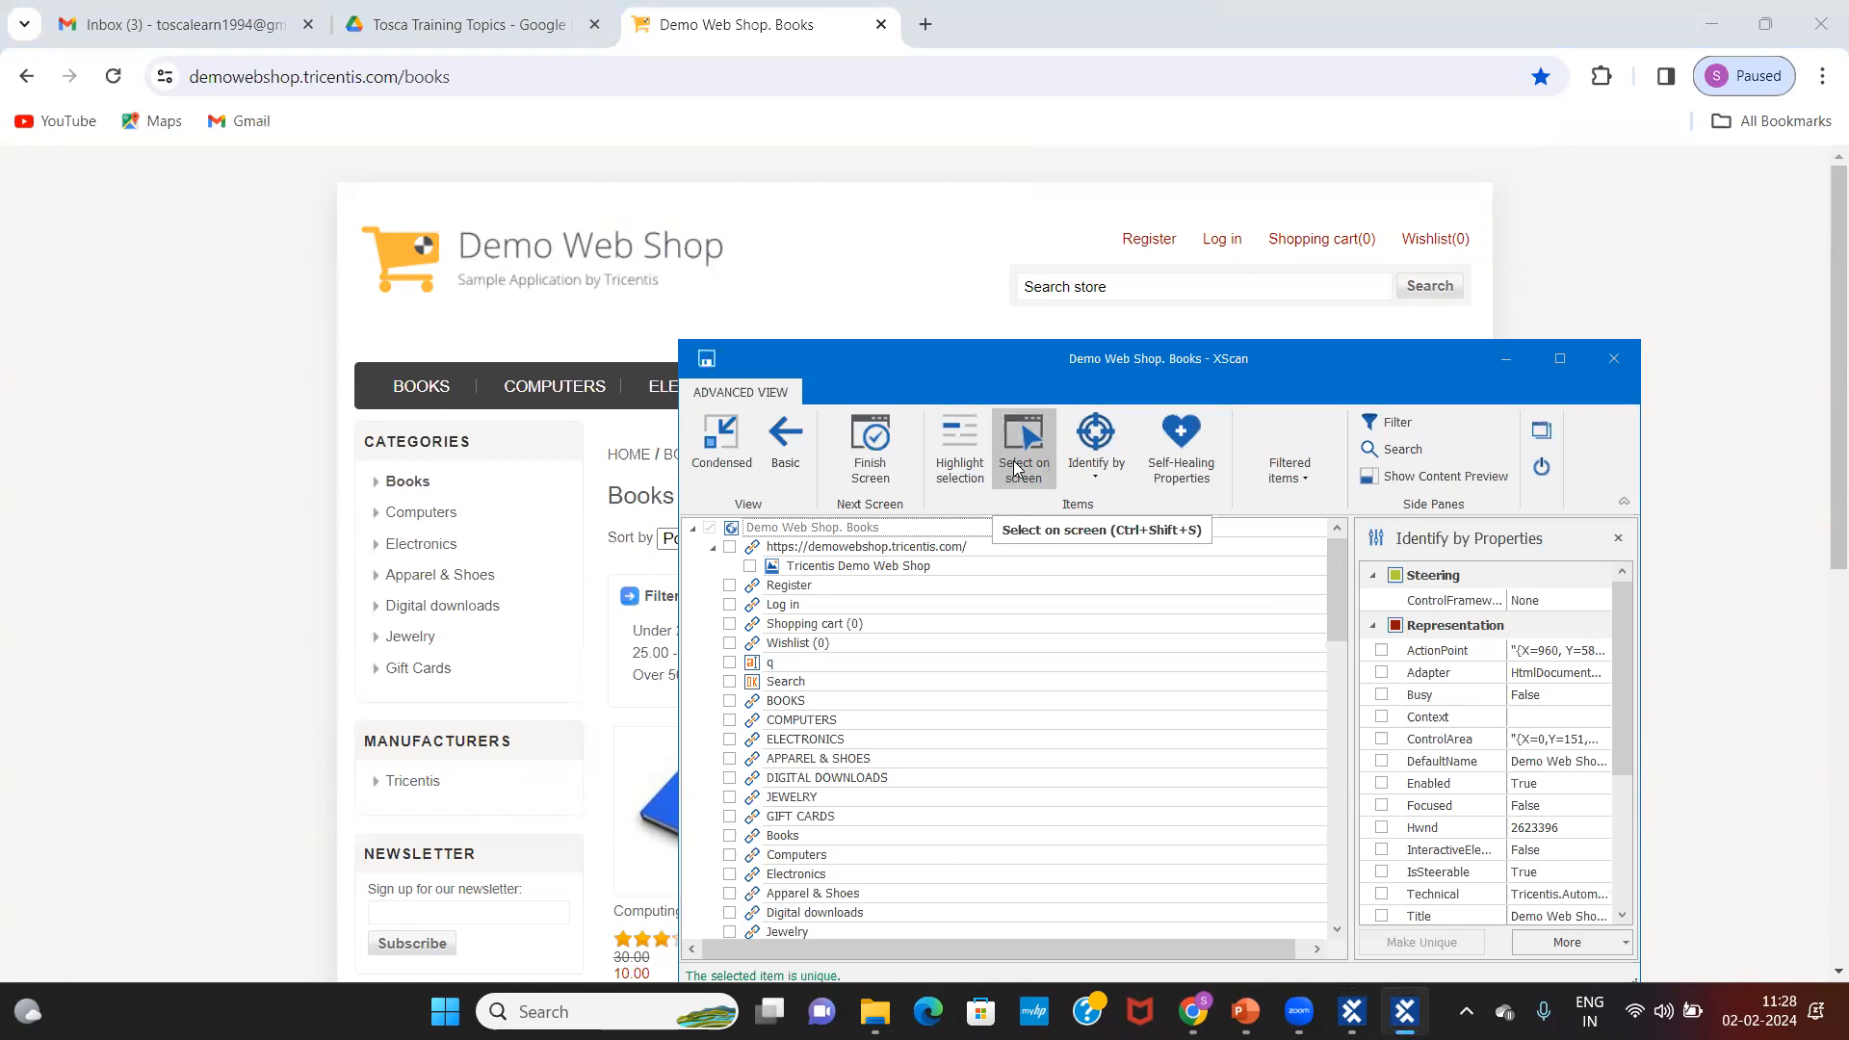
# Step: Use Select on screen to capture the Register, Log in, Shopping cart (0) and Wishlist (0) links
pyautogui.click(1017, 469)
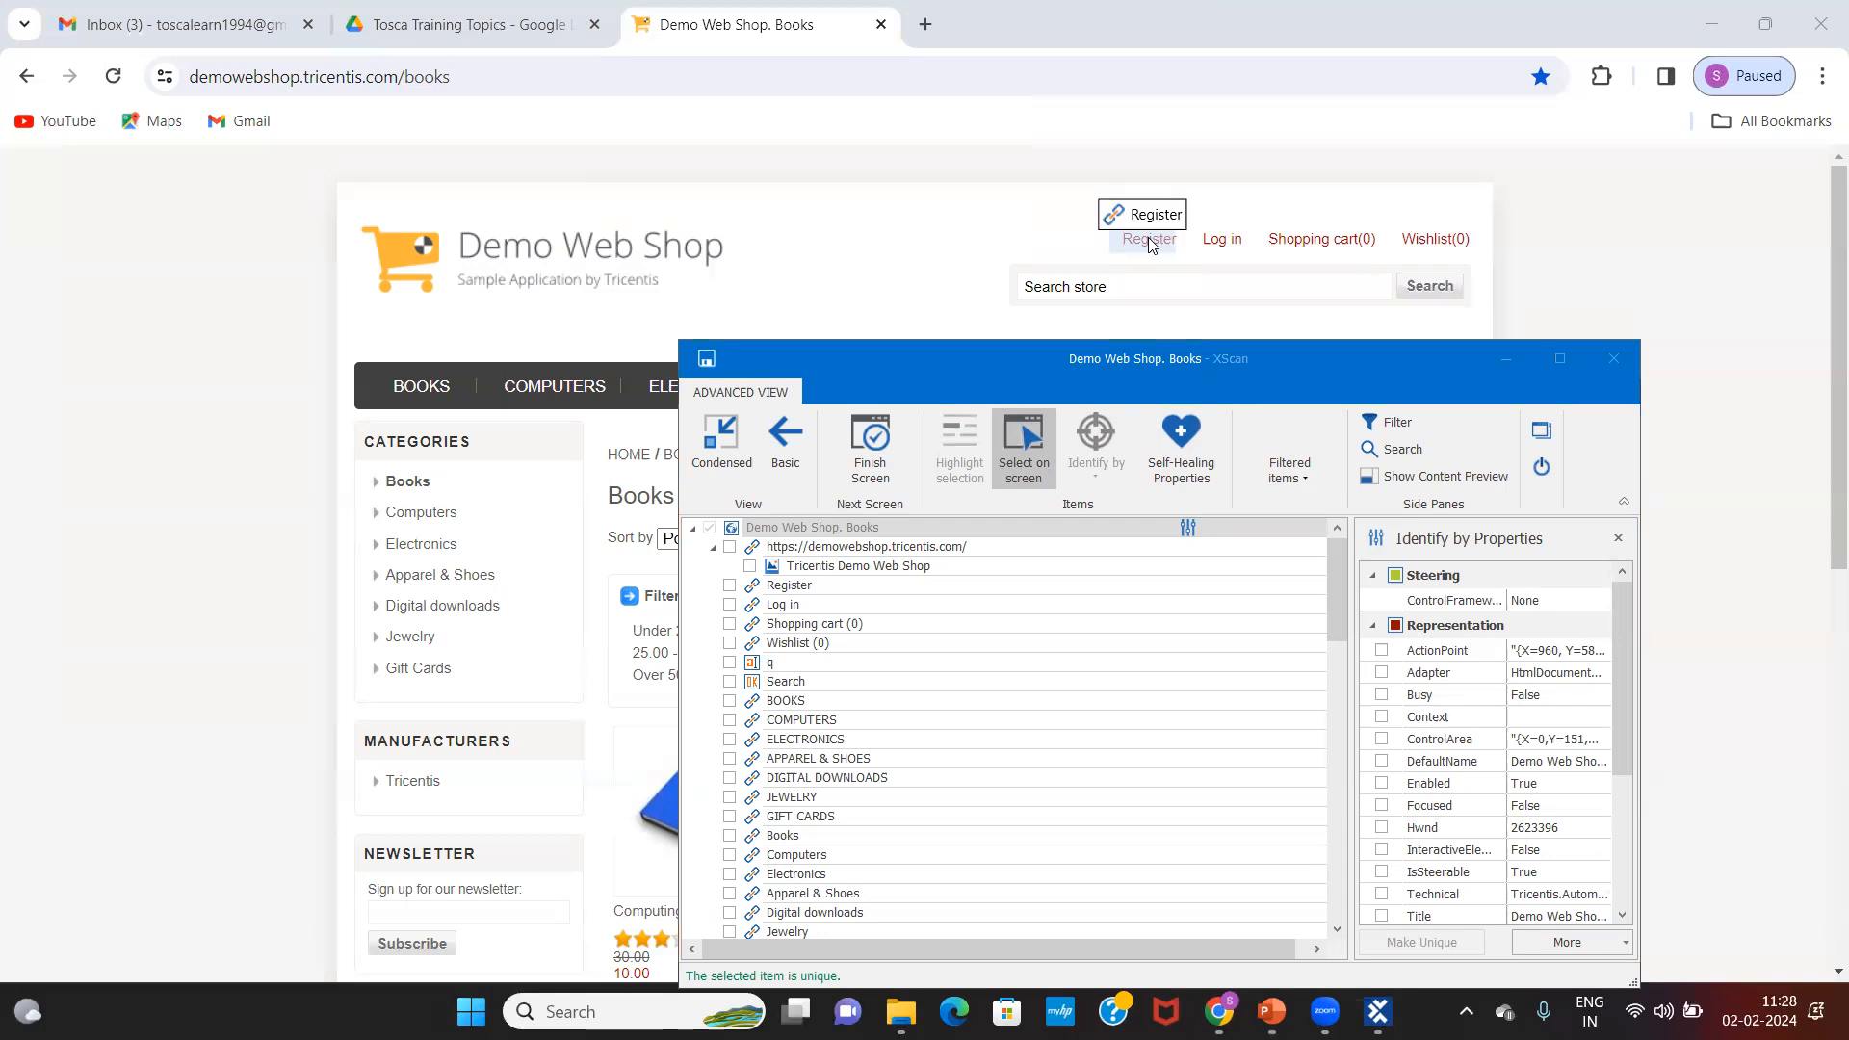
pyautogui.click(1149, 244)
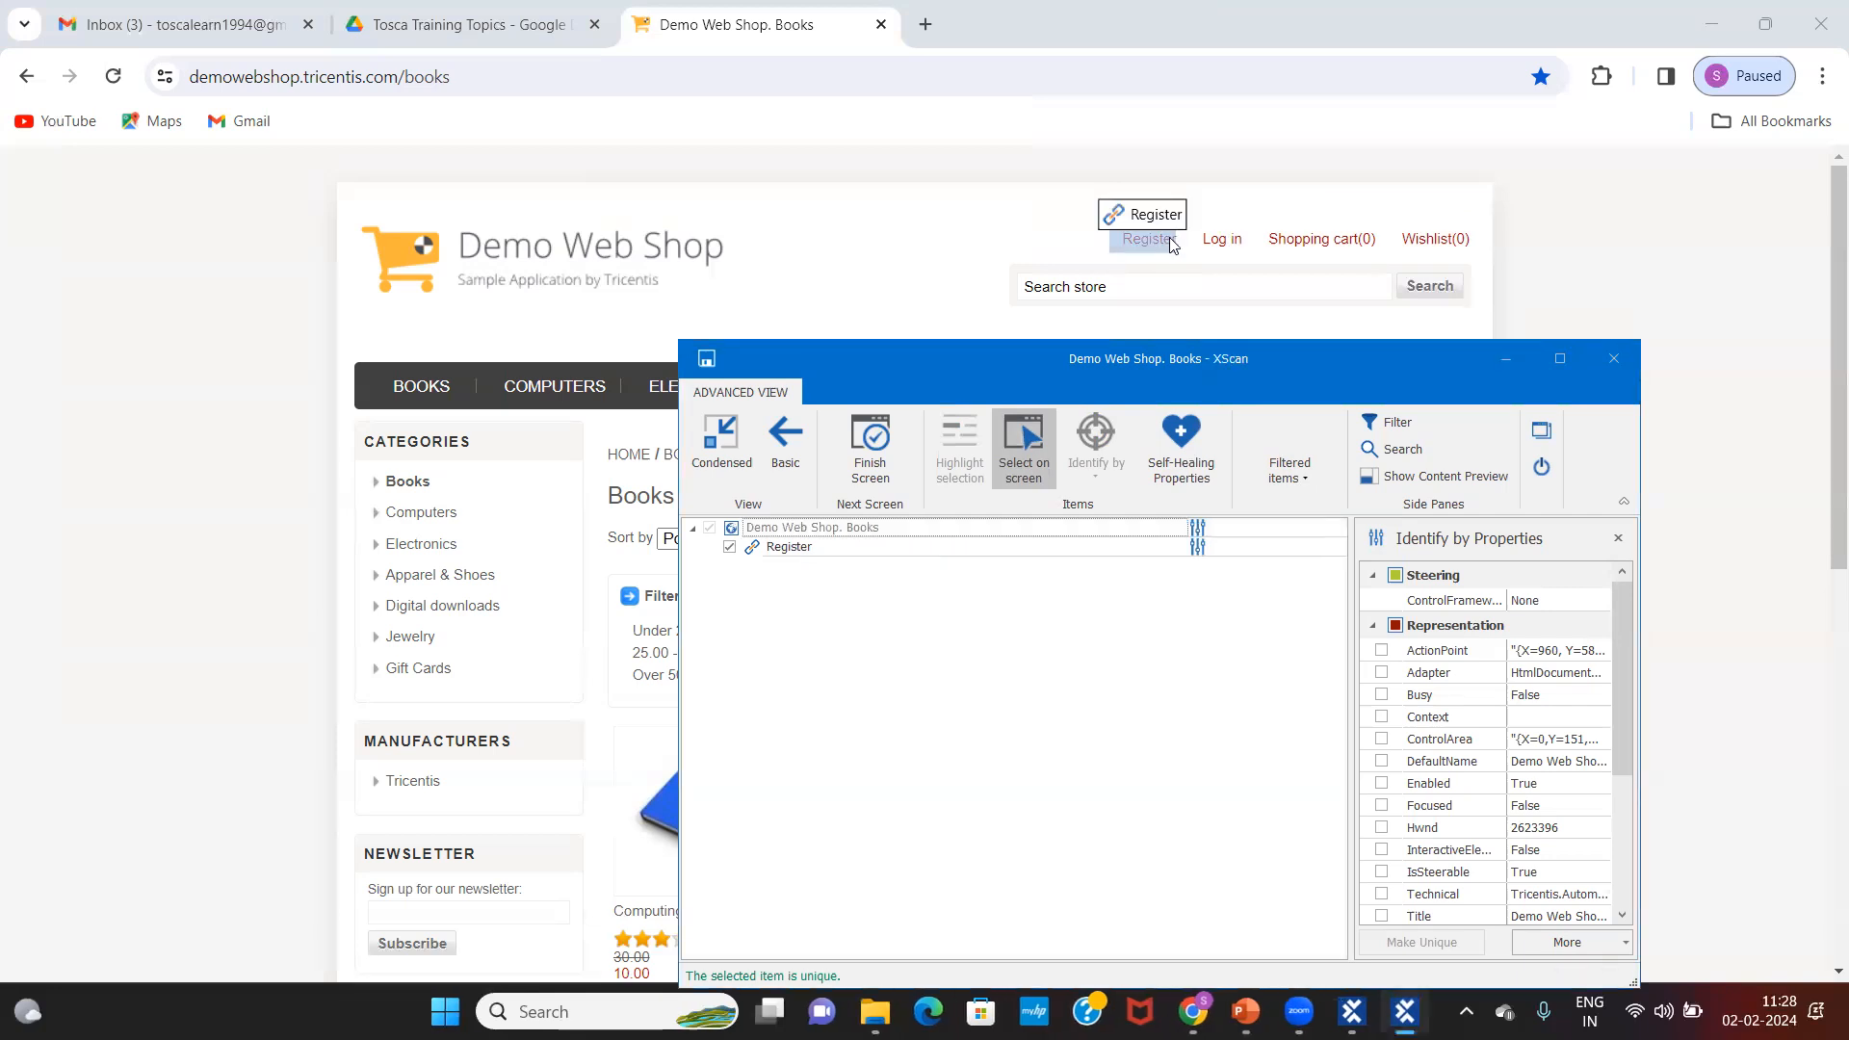
pyautogui.click(1225, 246)
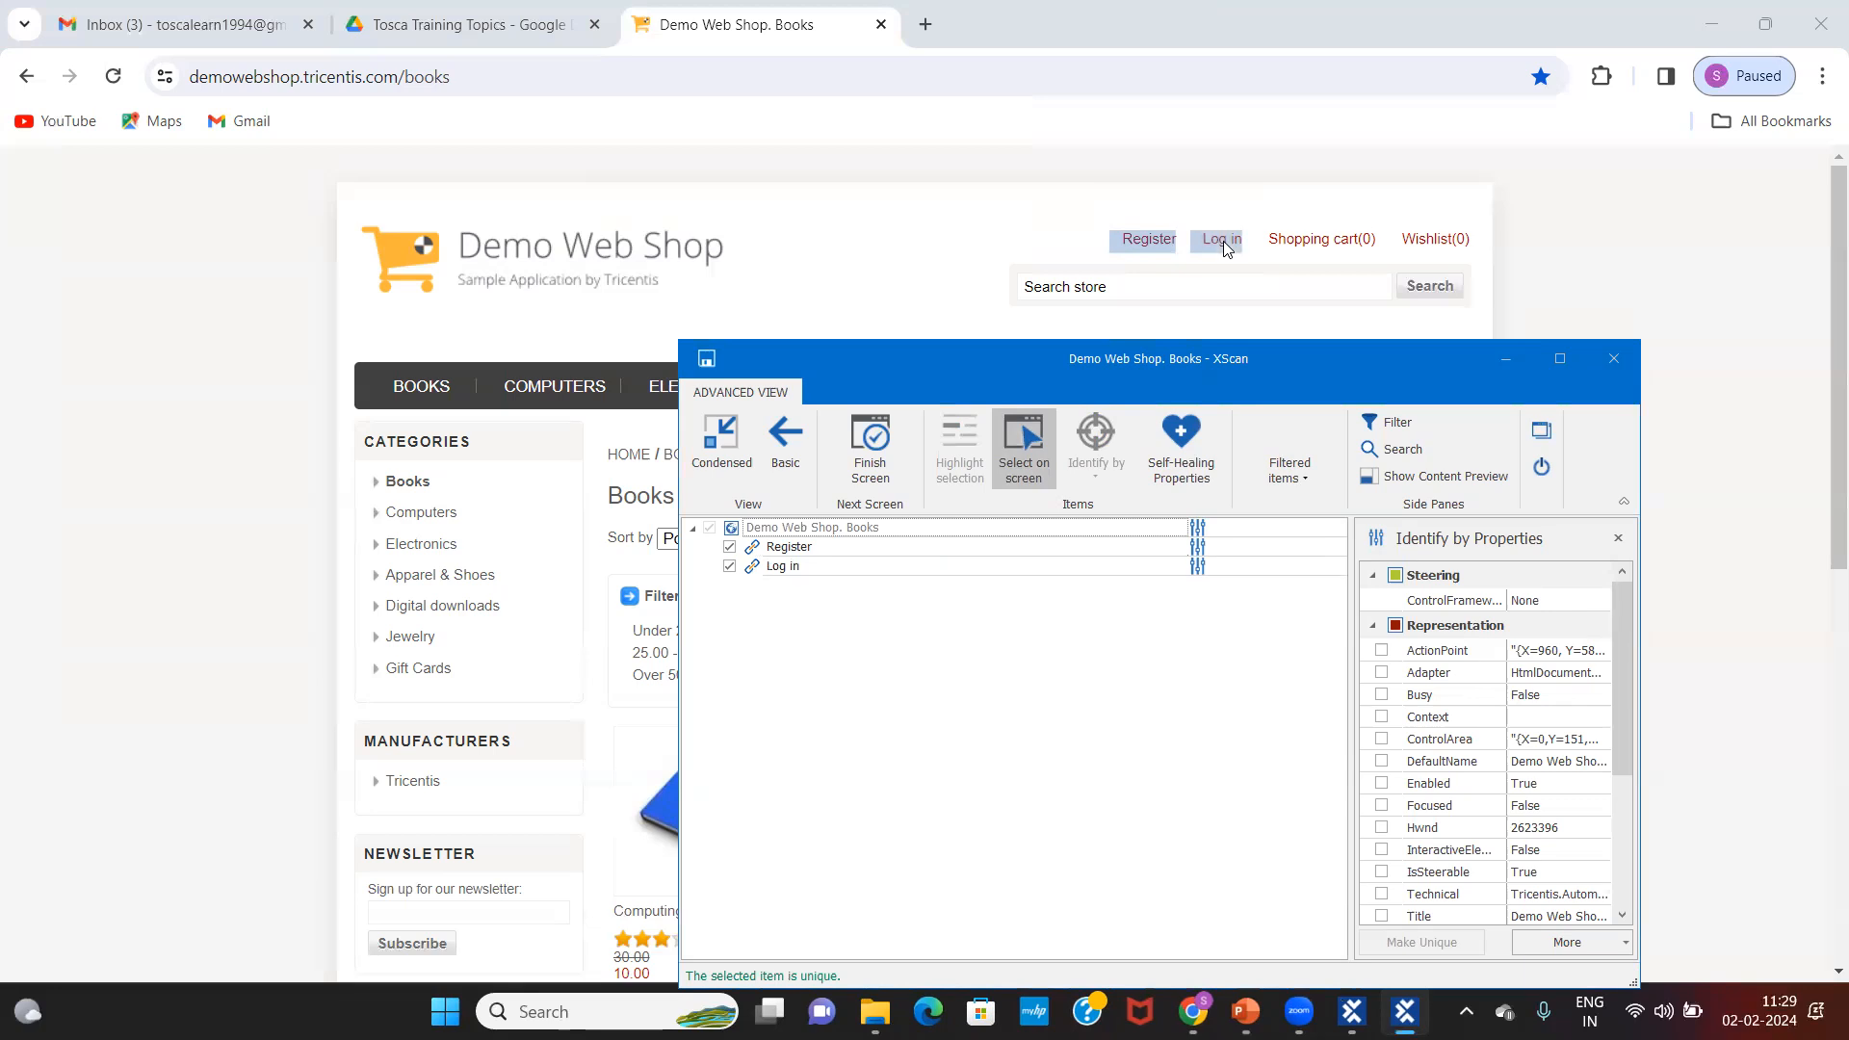
pyautogui.click(1337, 247)
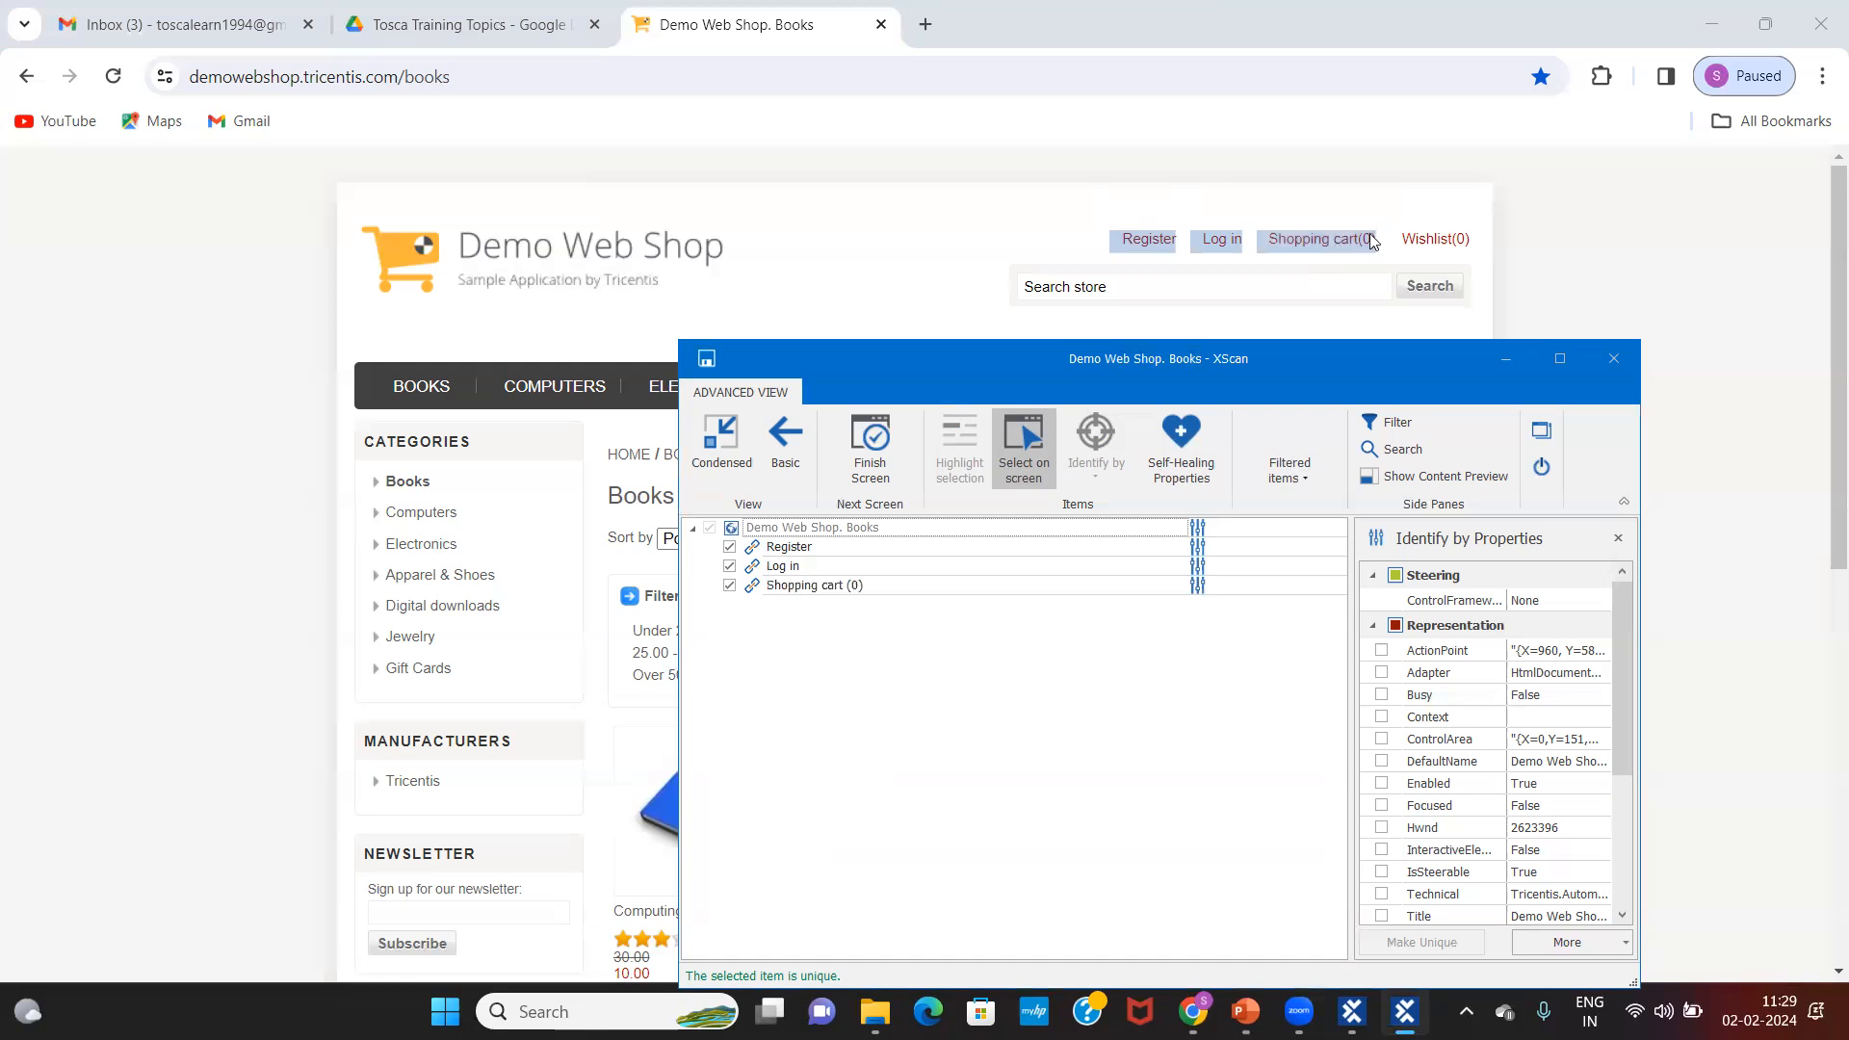
pyautogui.click(1429, 241)
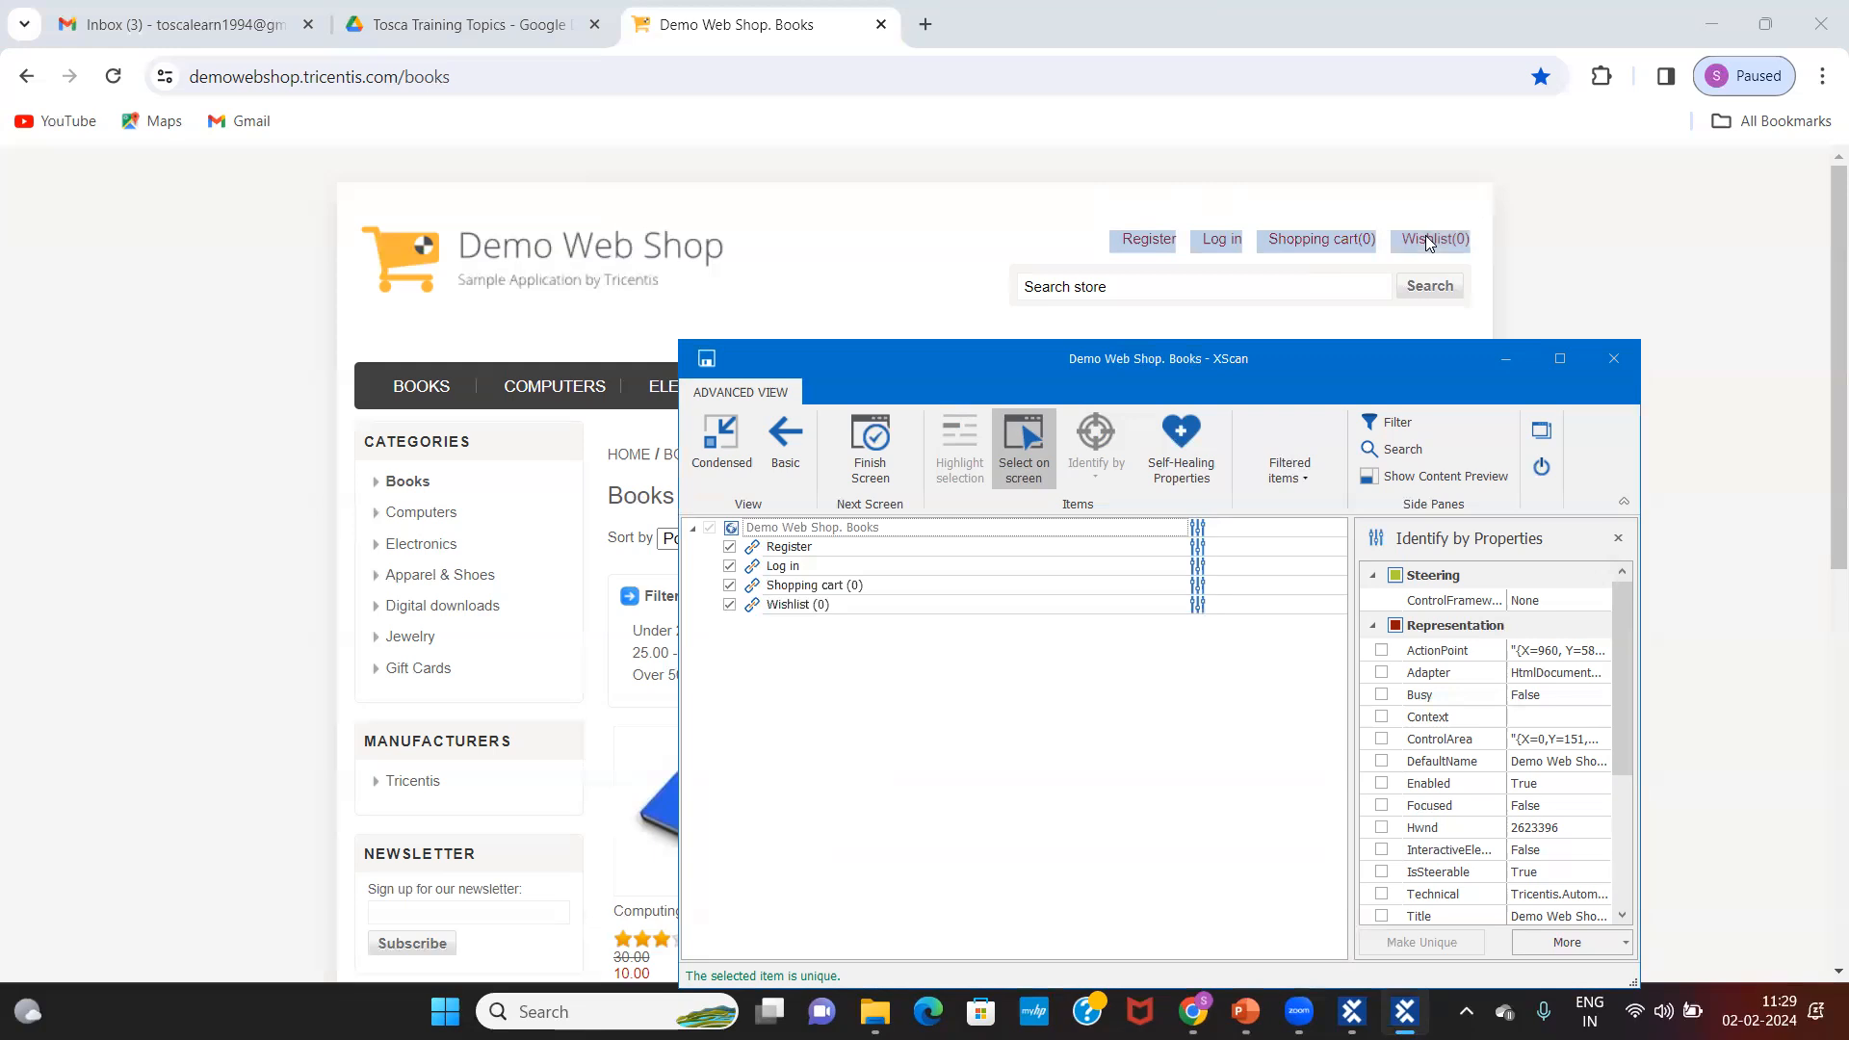
pyautogui.click(1032, 452)
pyautogui.click(1023, 448)
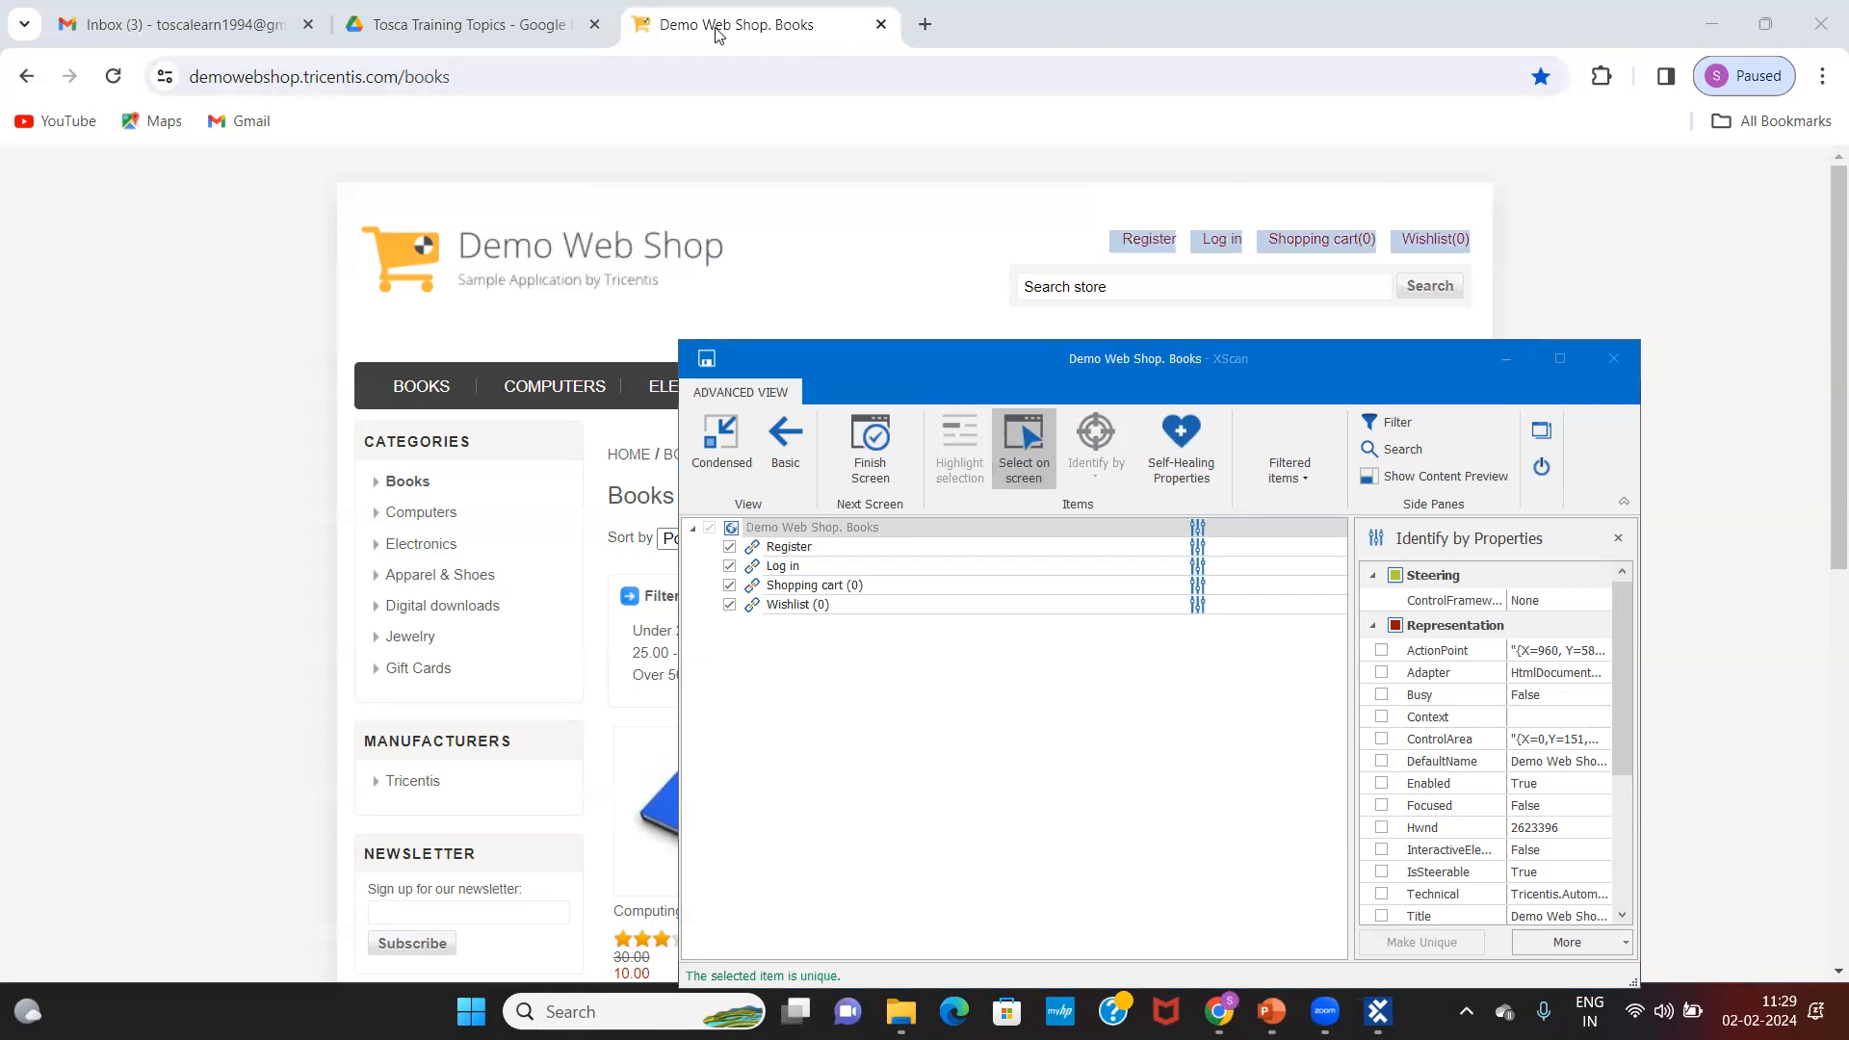
pyautogui.click(1023, 457)
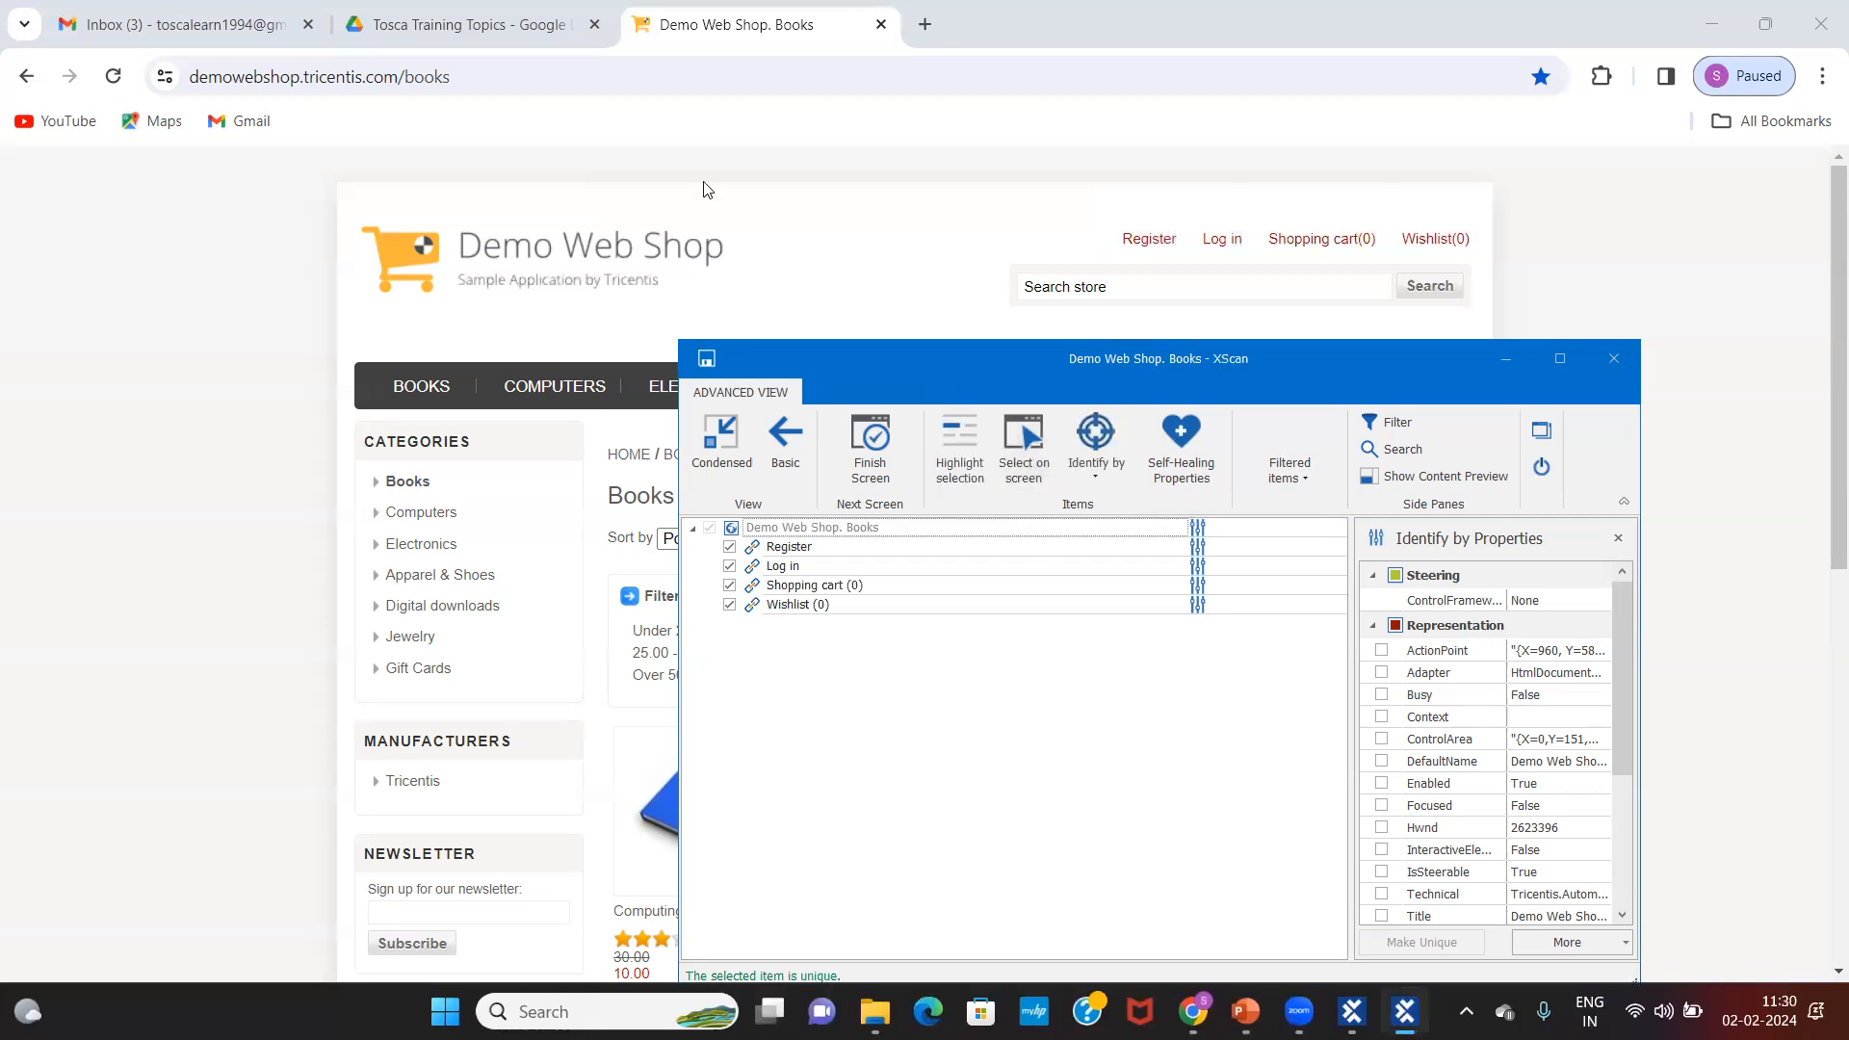
pyautogui.moveTo(940, 370); pyautogui.dragTo(700, 180)
pyautogui.click(583, 358)
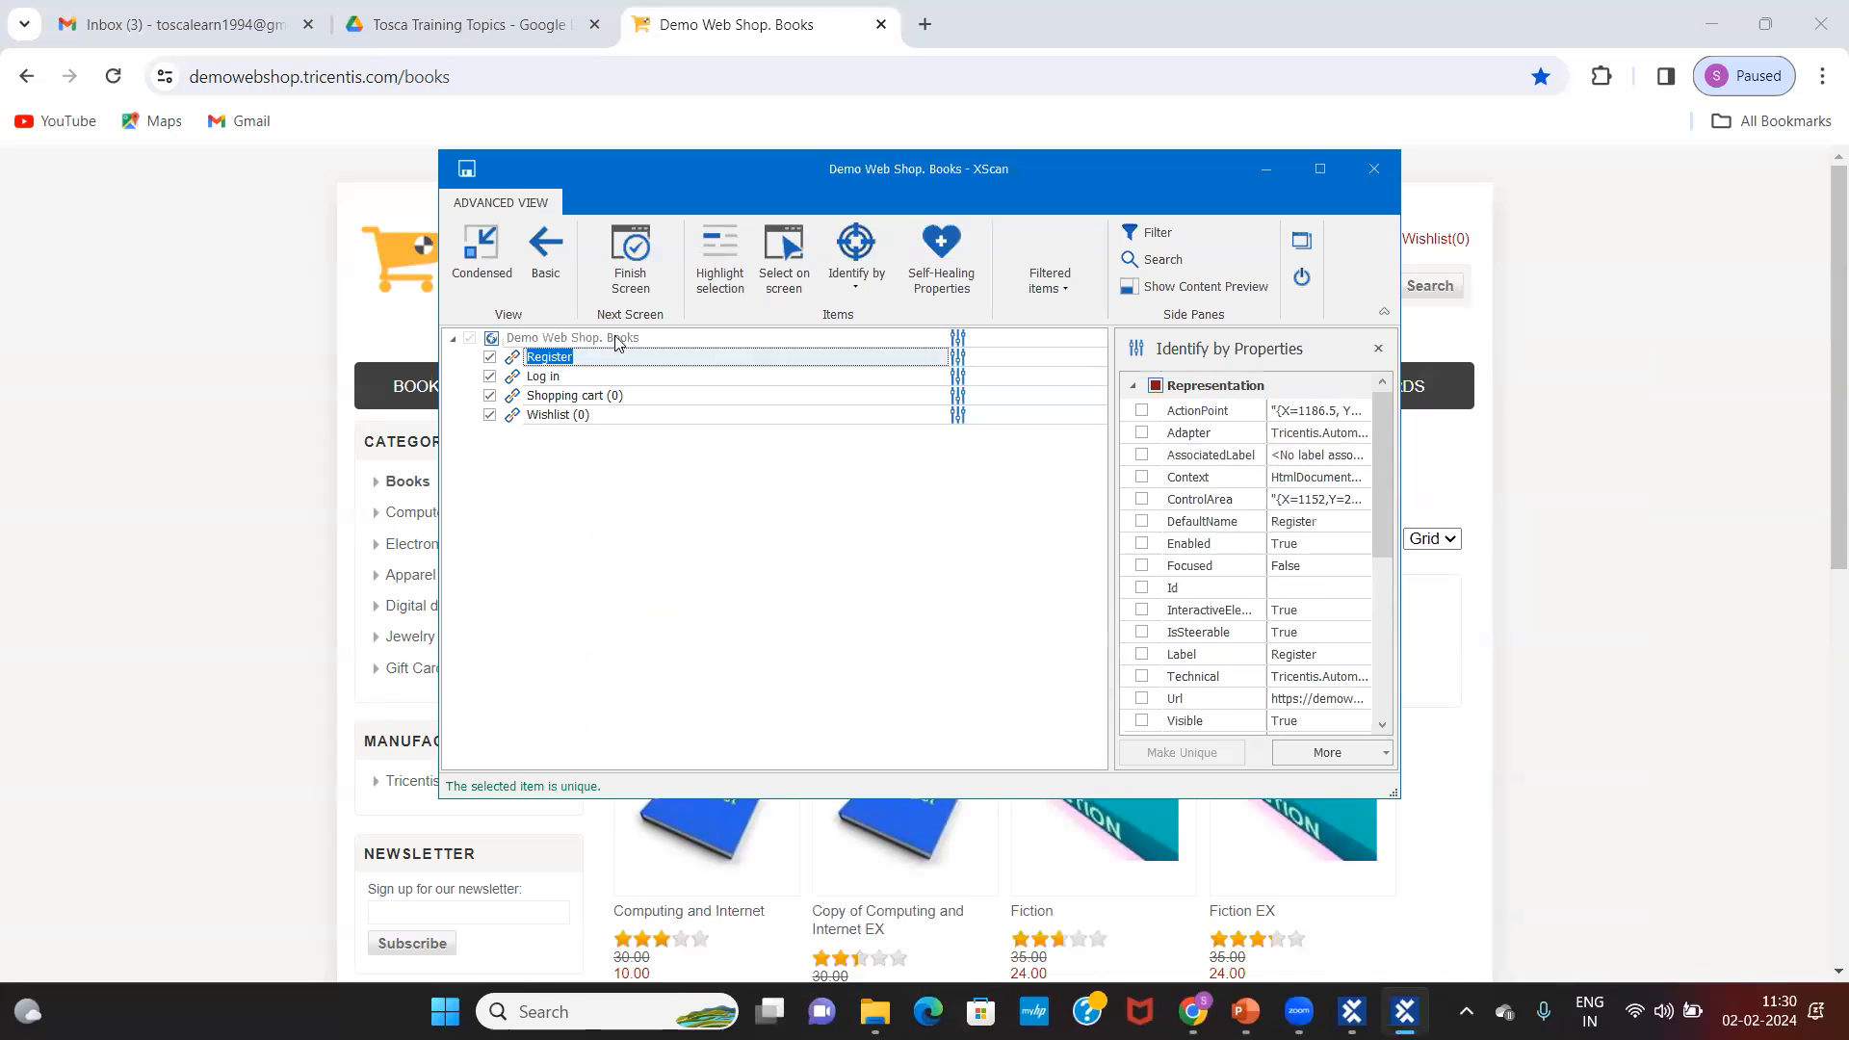
pyautogui.click(617, 339)
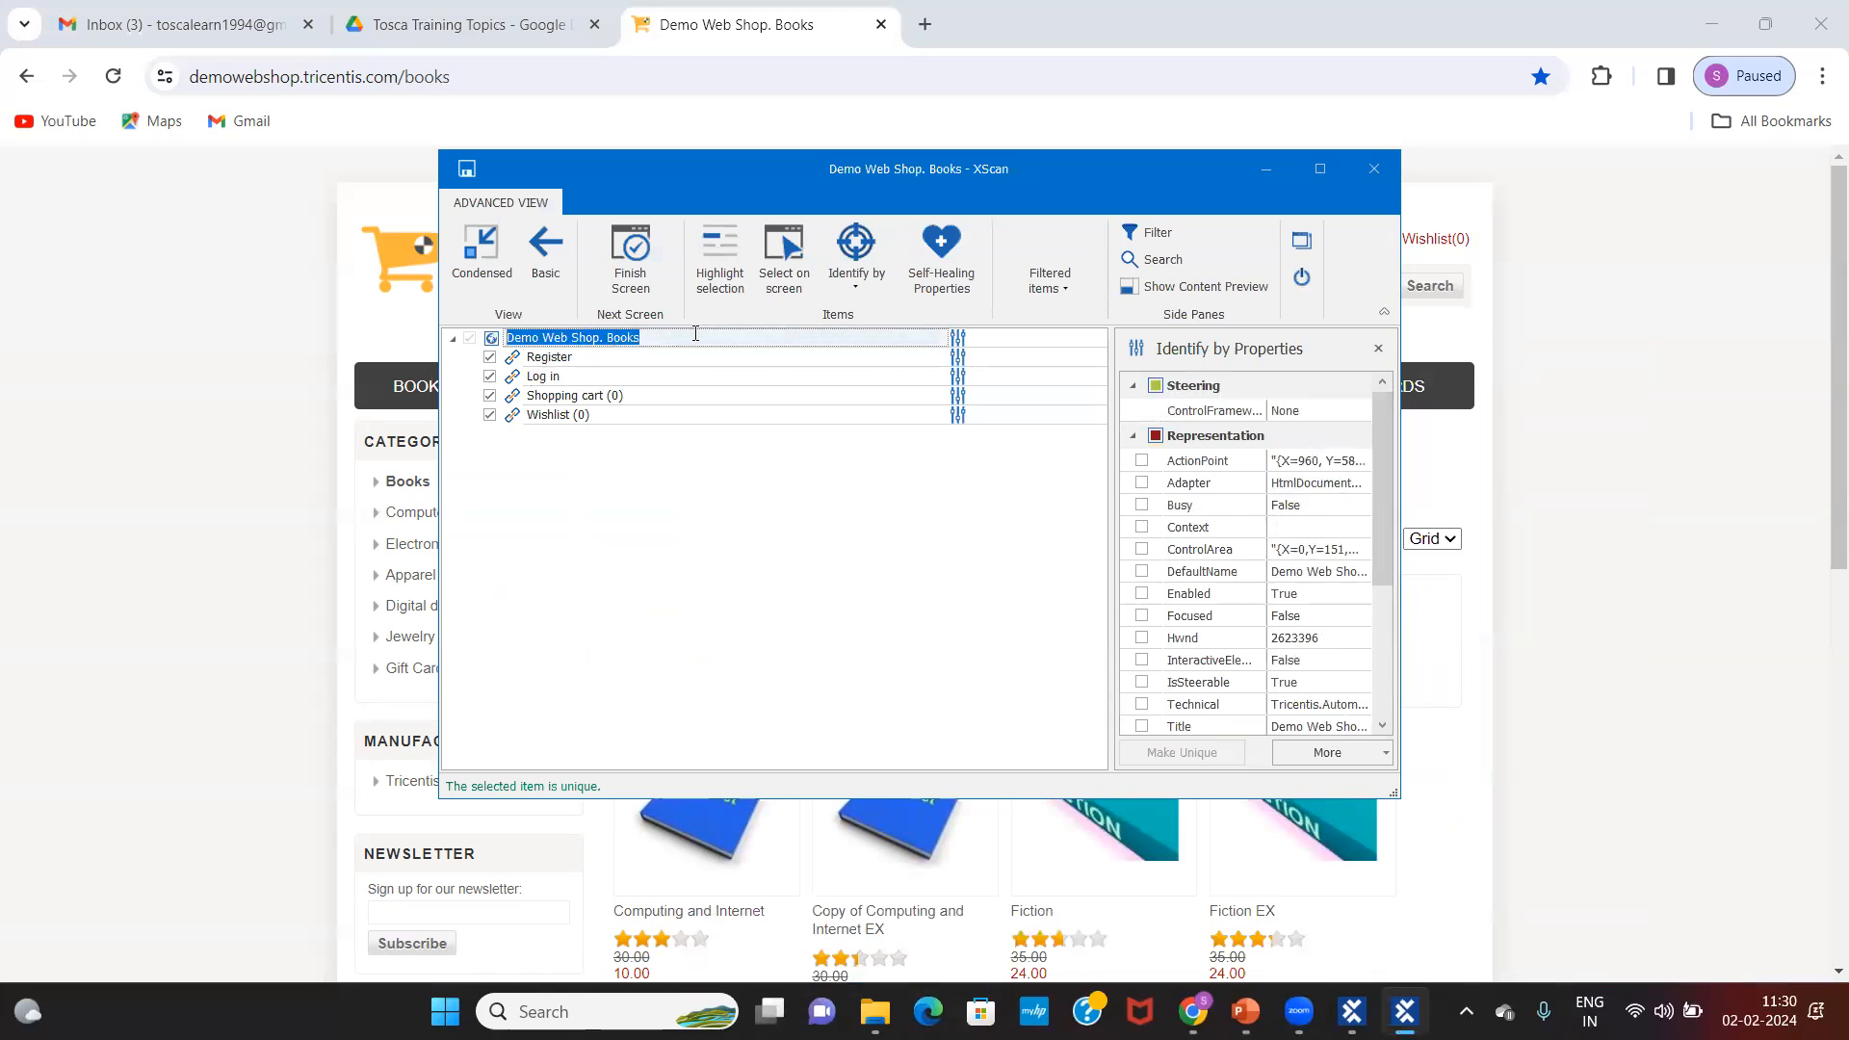
pyautogui.click(596, 358)
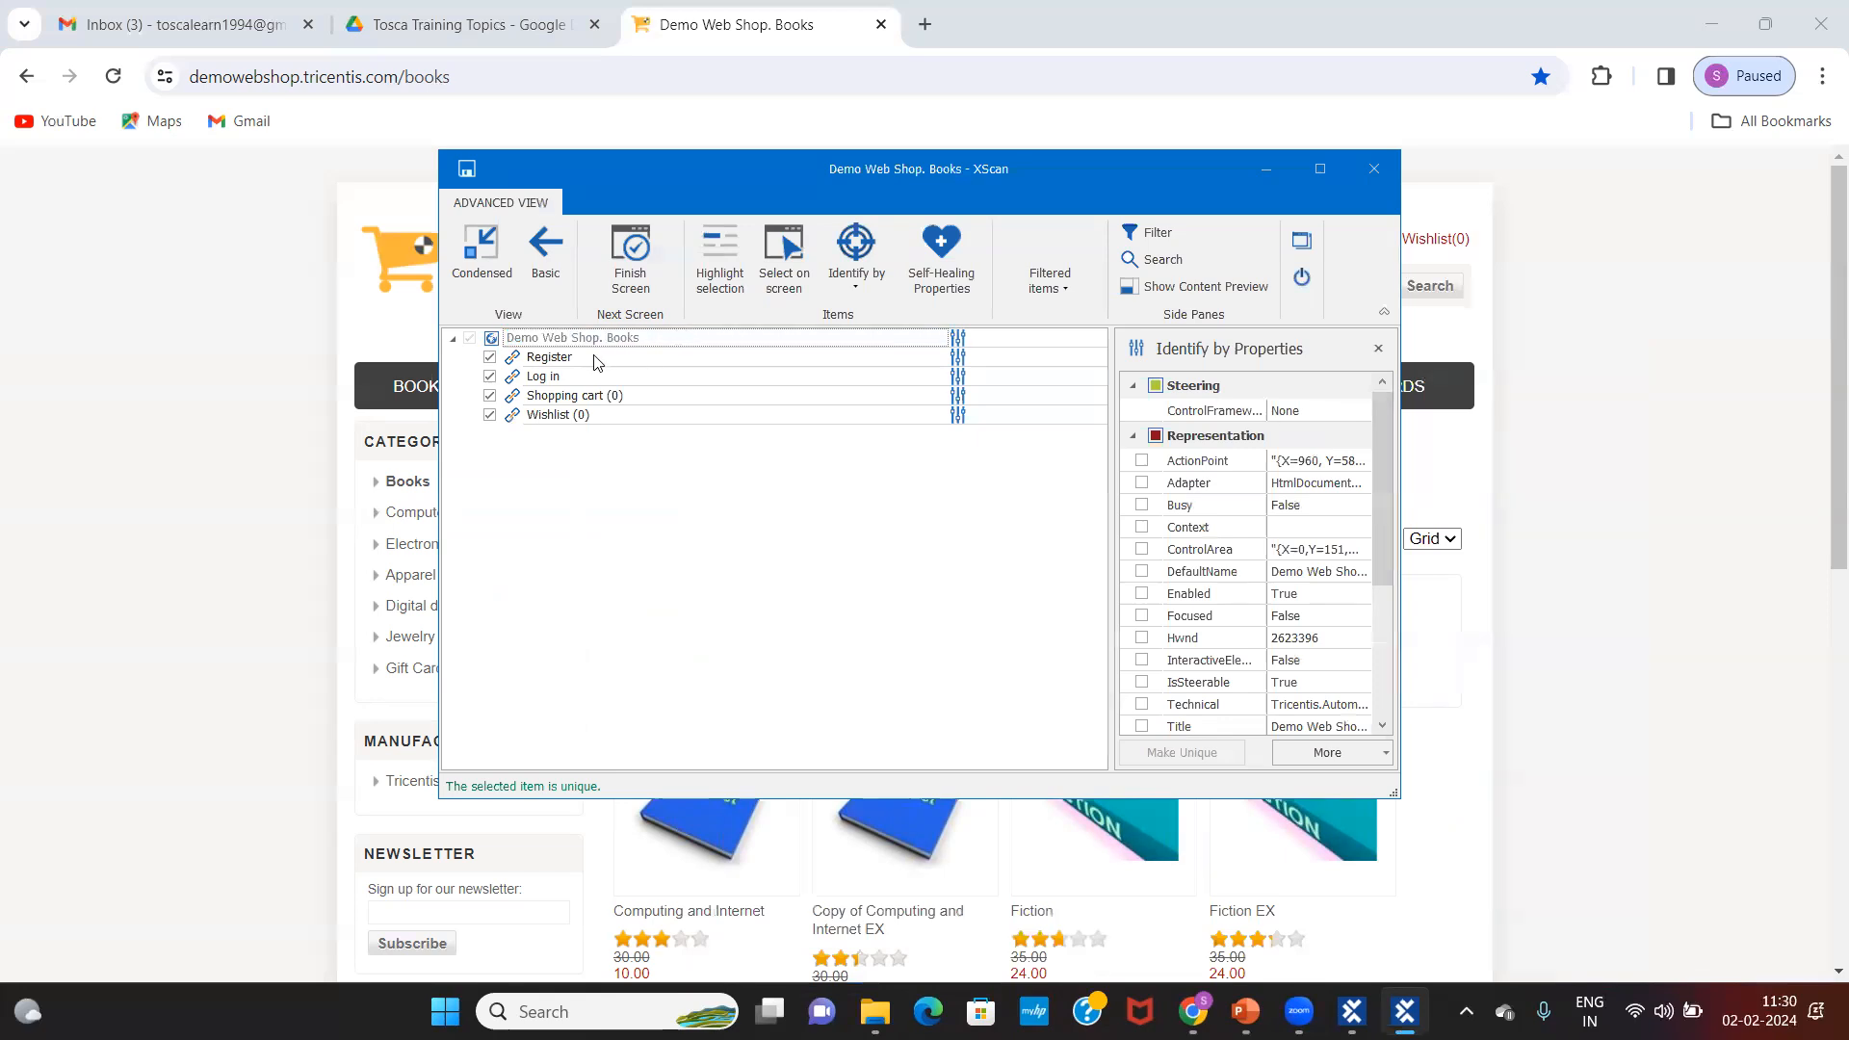
pyautogui.click(569, 383)
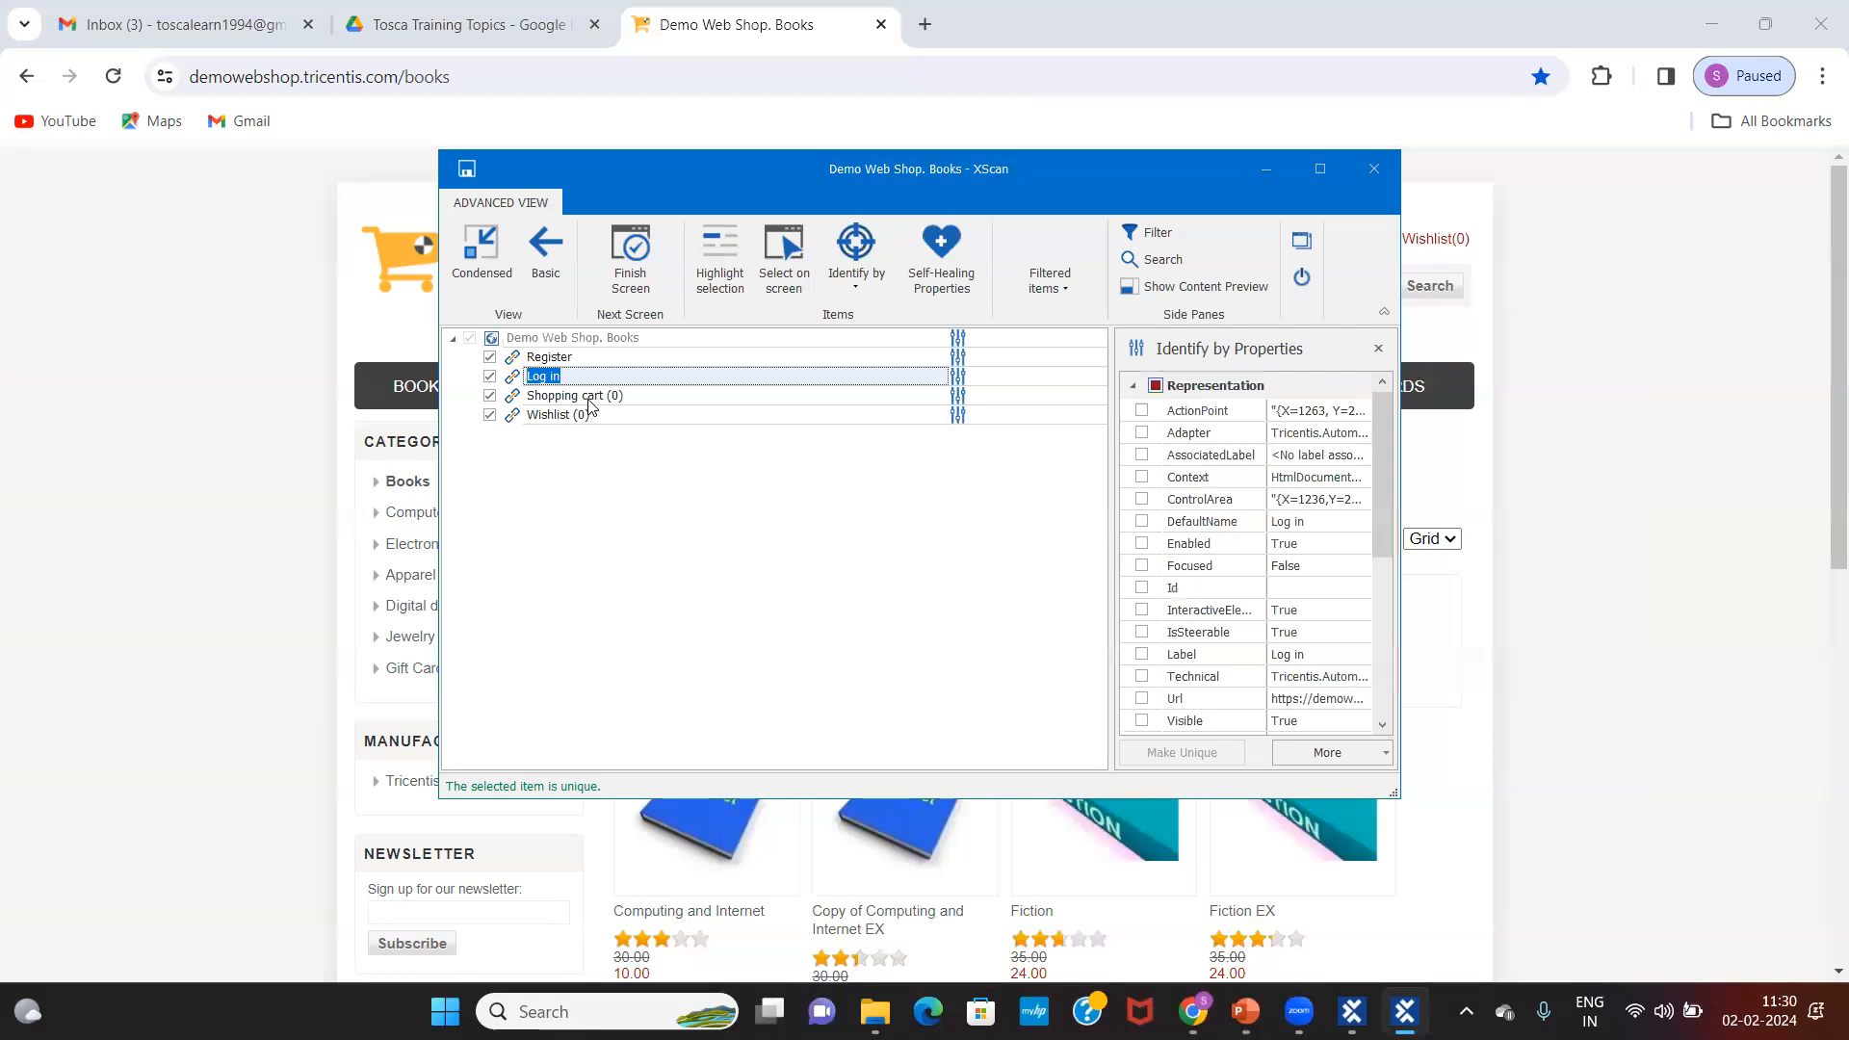
pyautogui.click(574, 357)
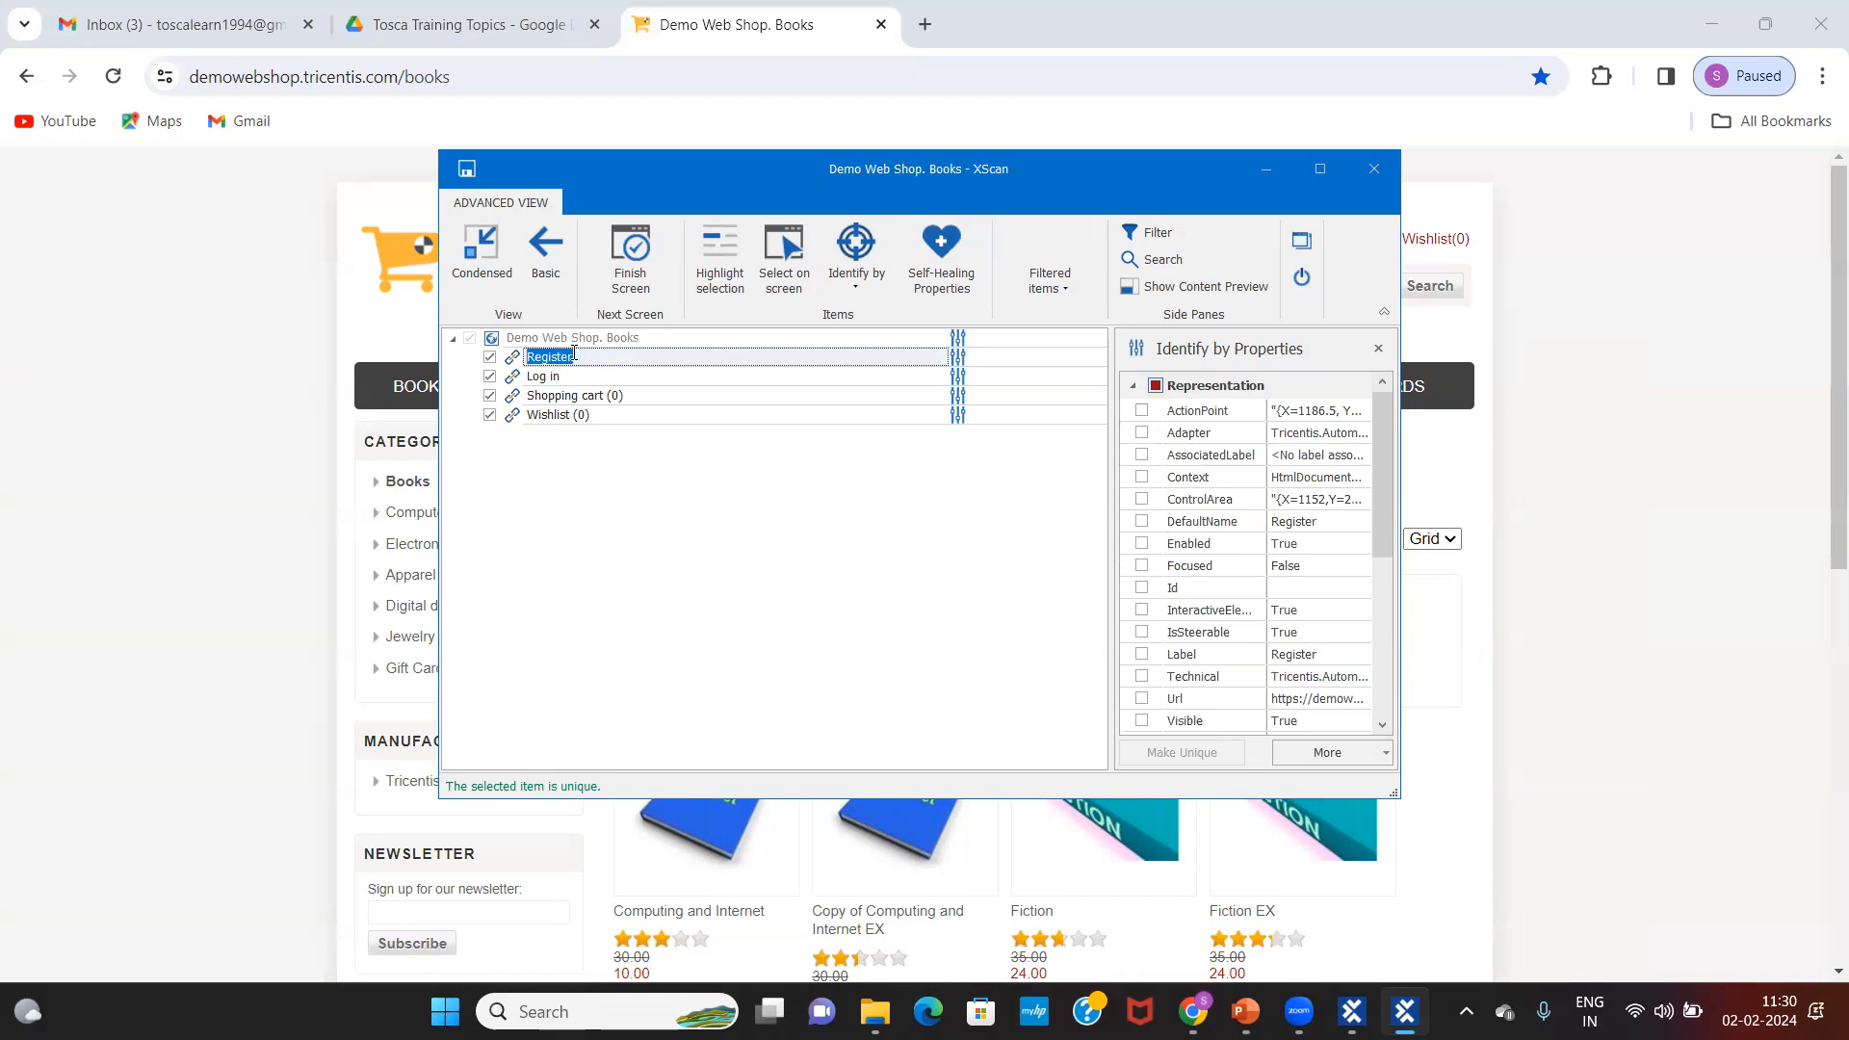
pyautogui.click(565, 376)
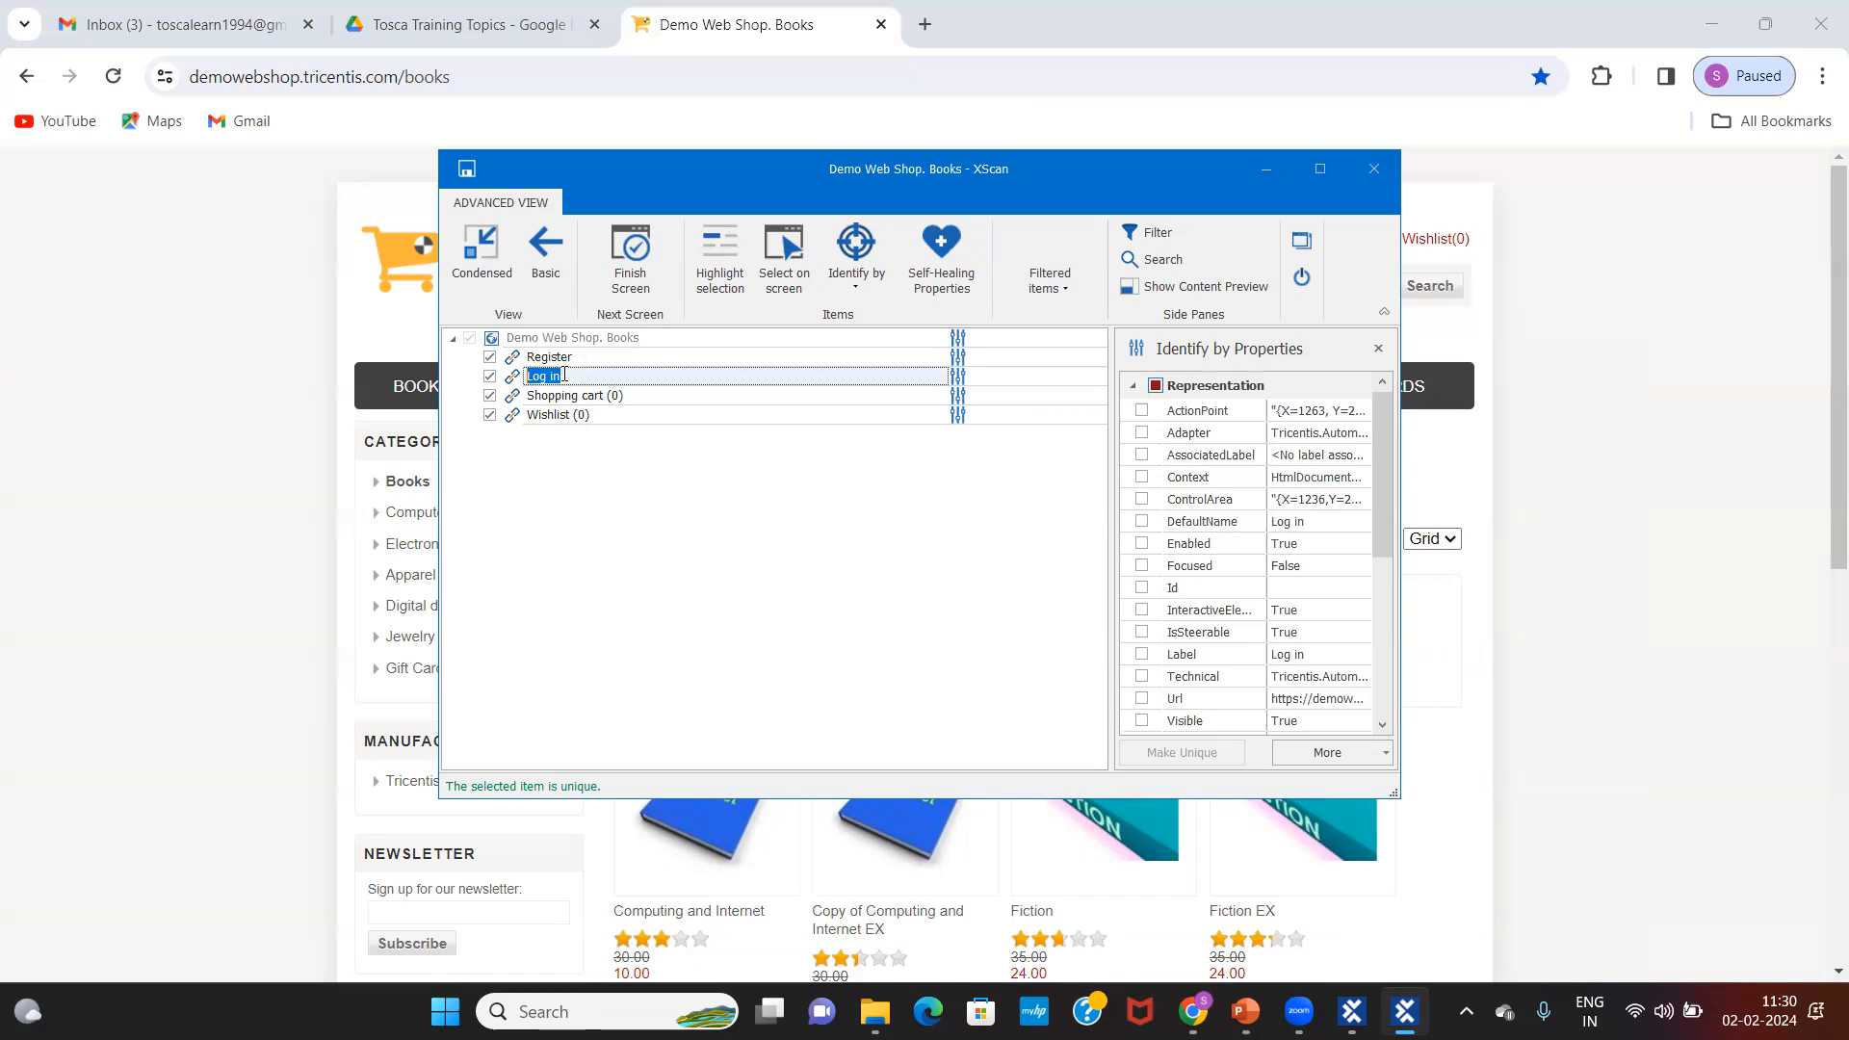
pyautogui.click(580, 356)
pyautogui.click(580, 356)
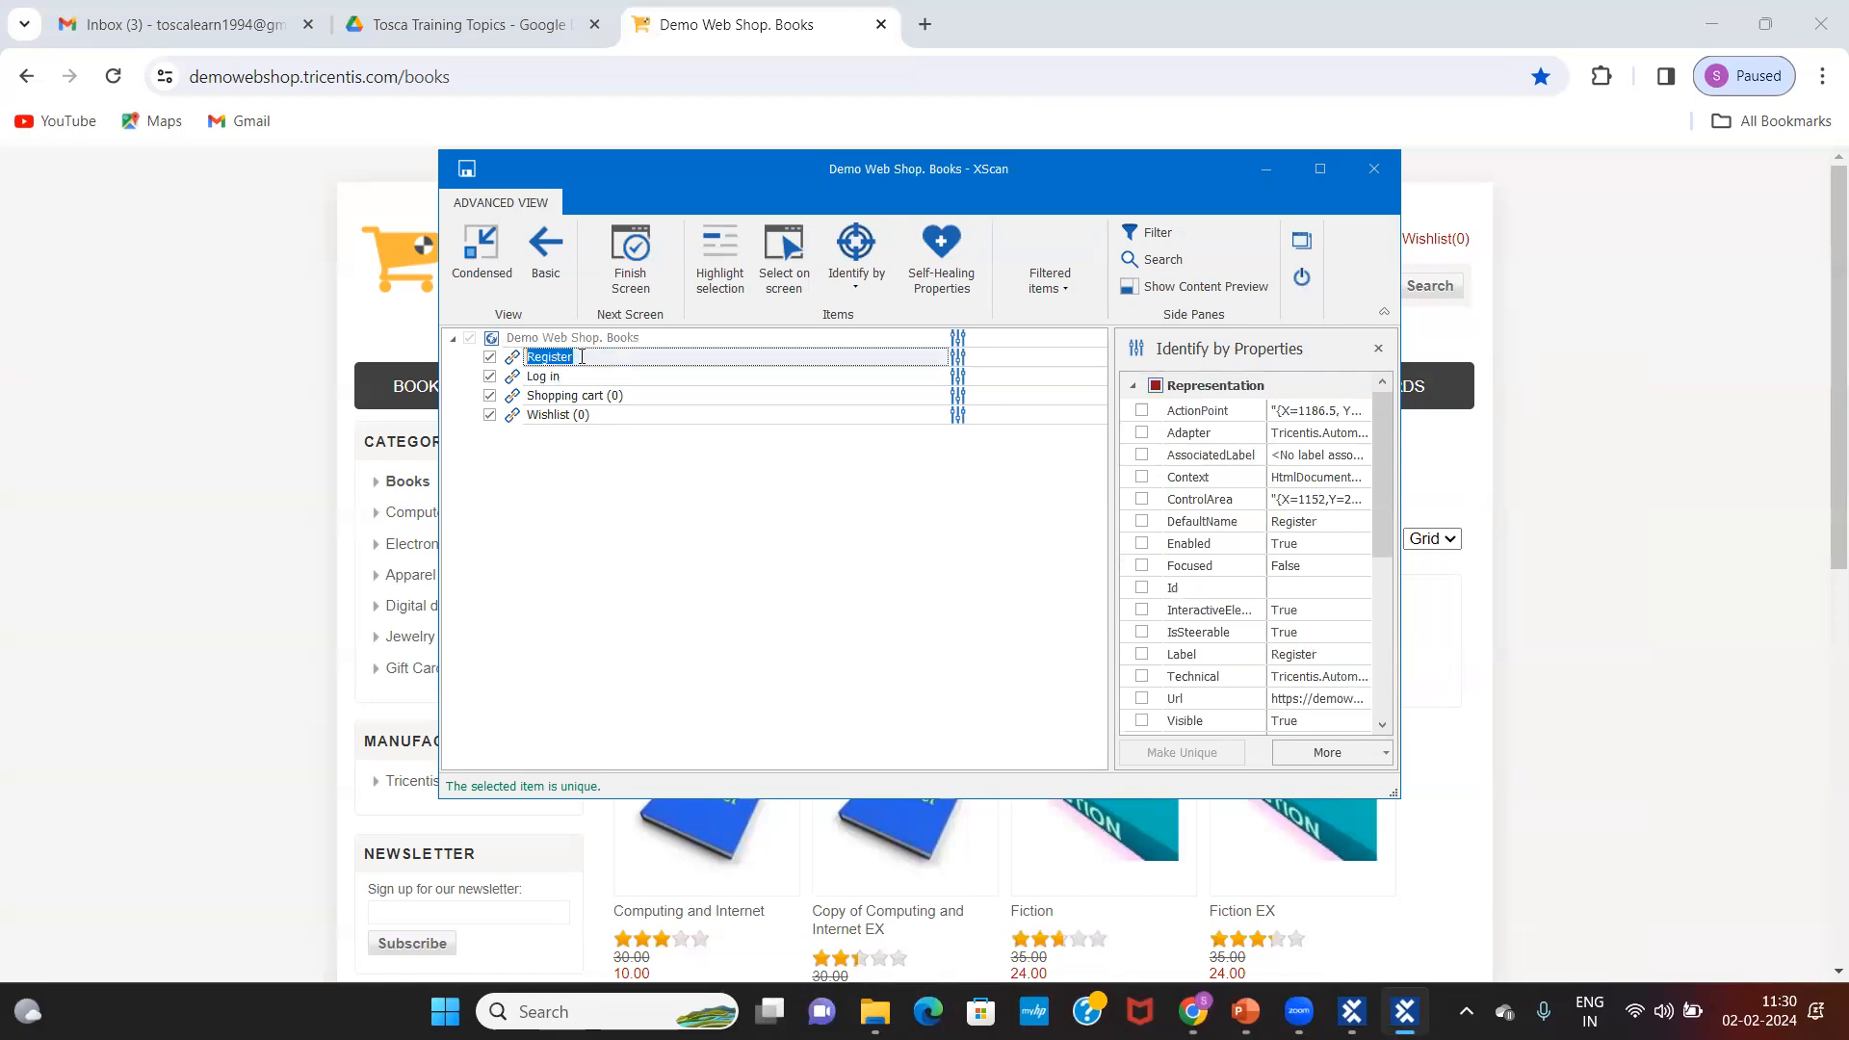
pyautogui.click(572, 377)
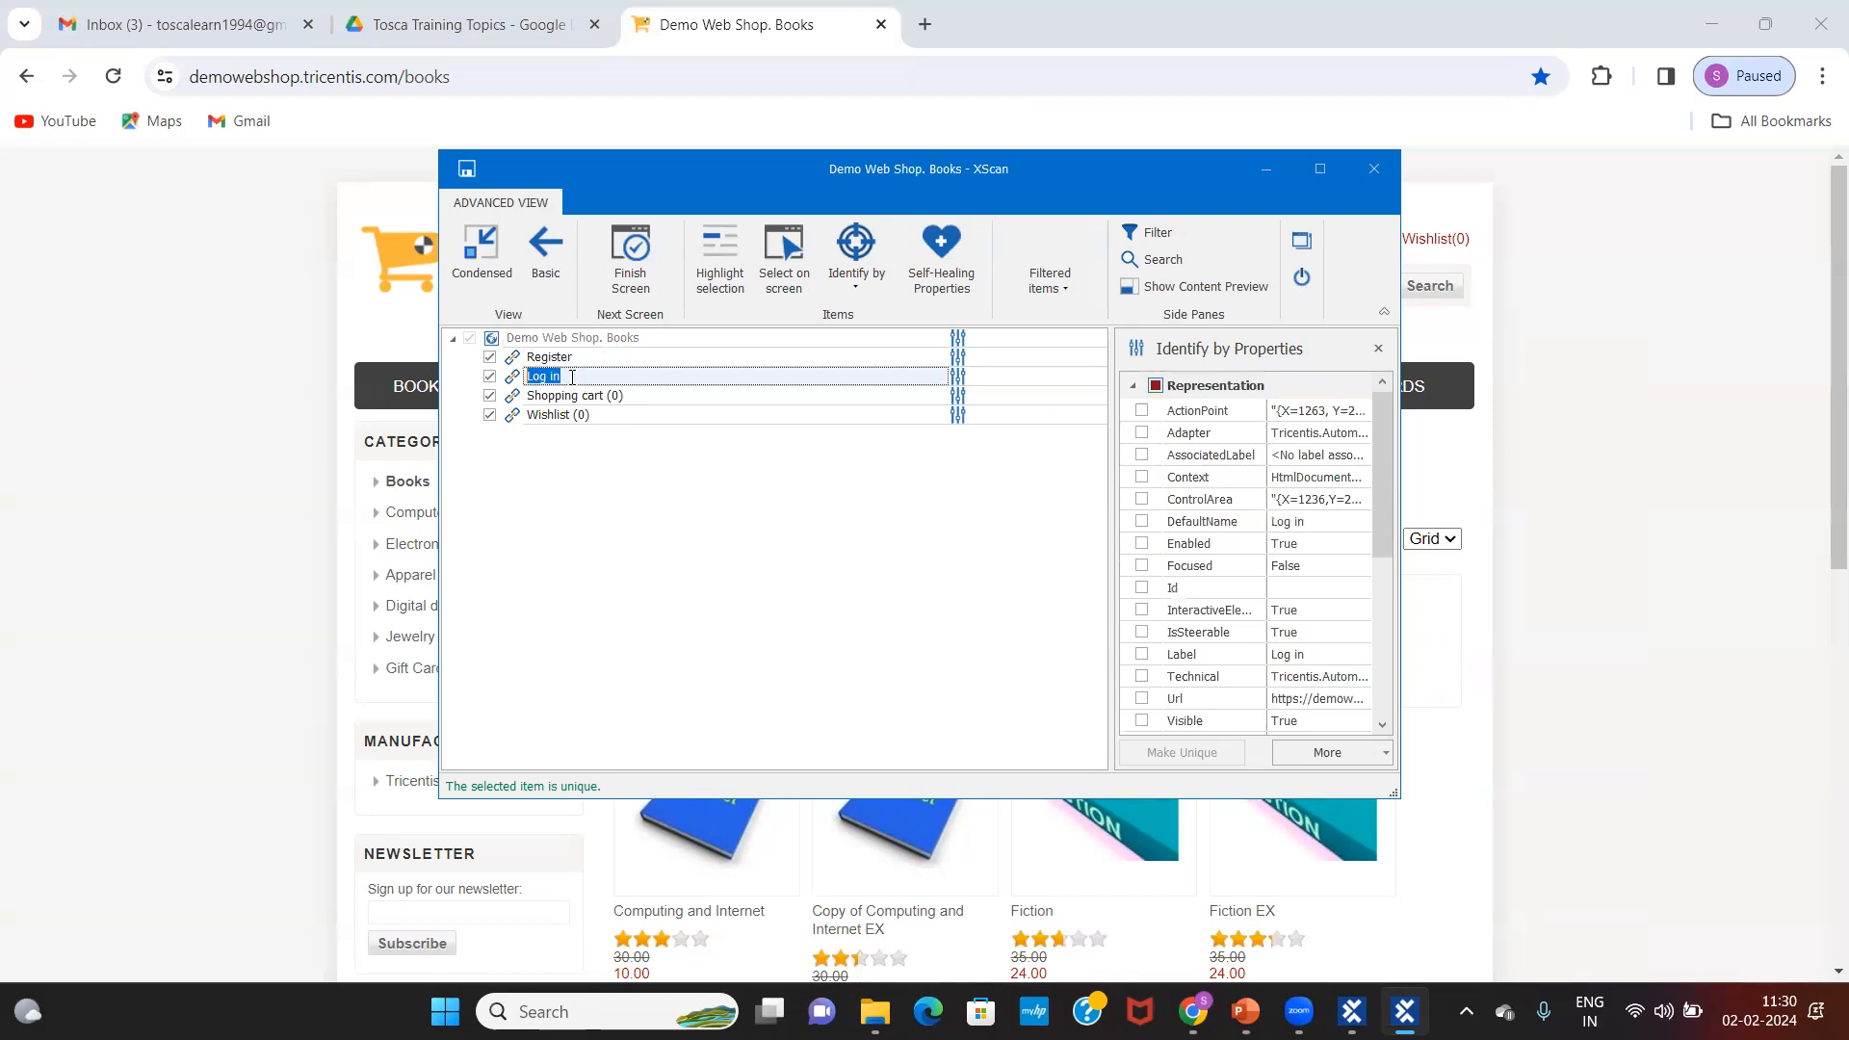
pyautogui.click(584, 355)
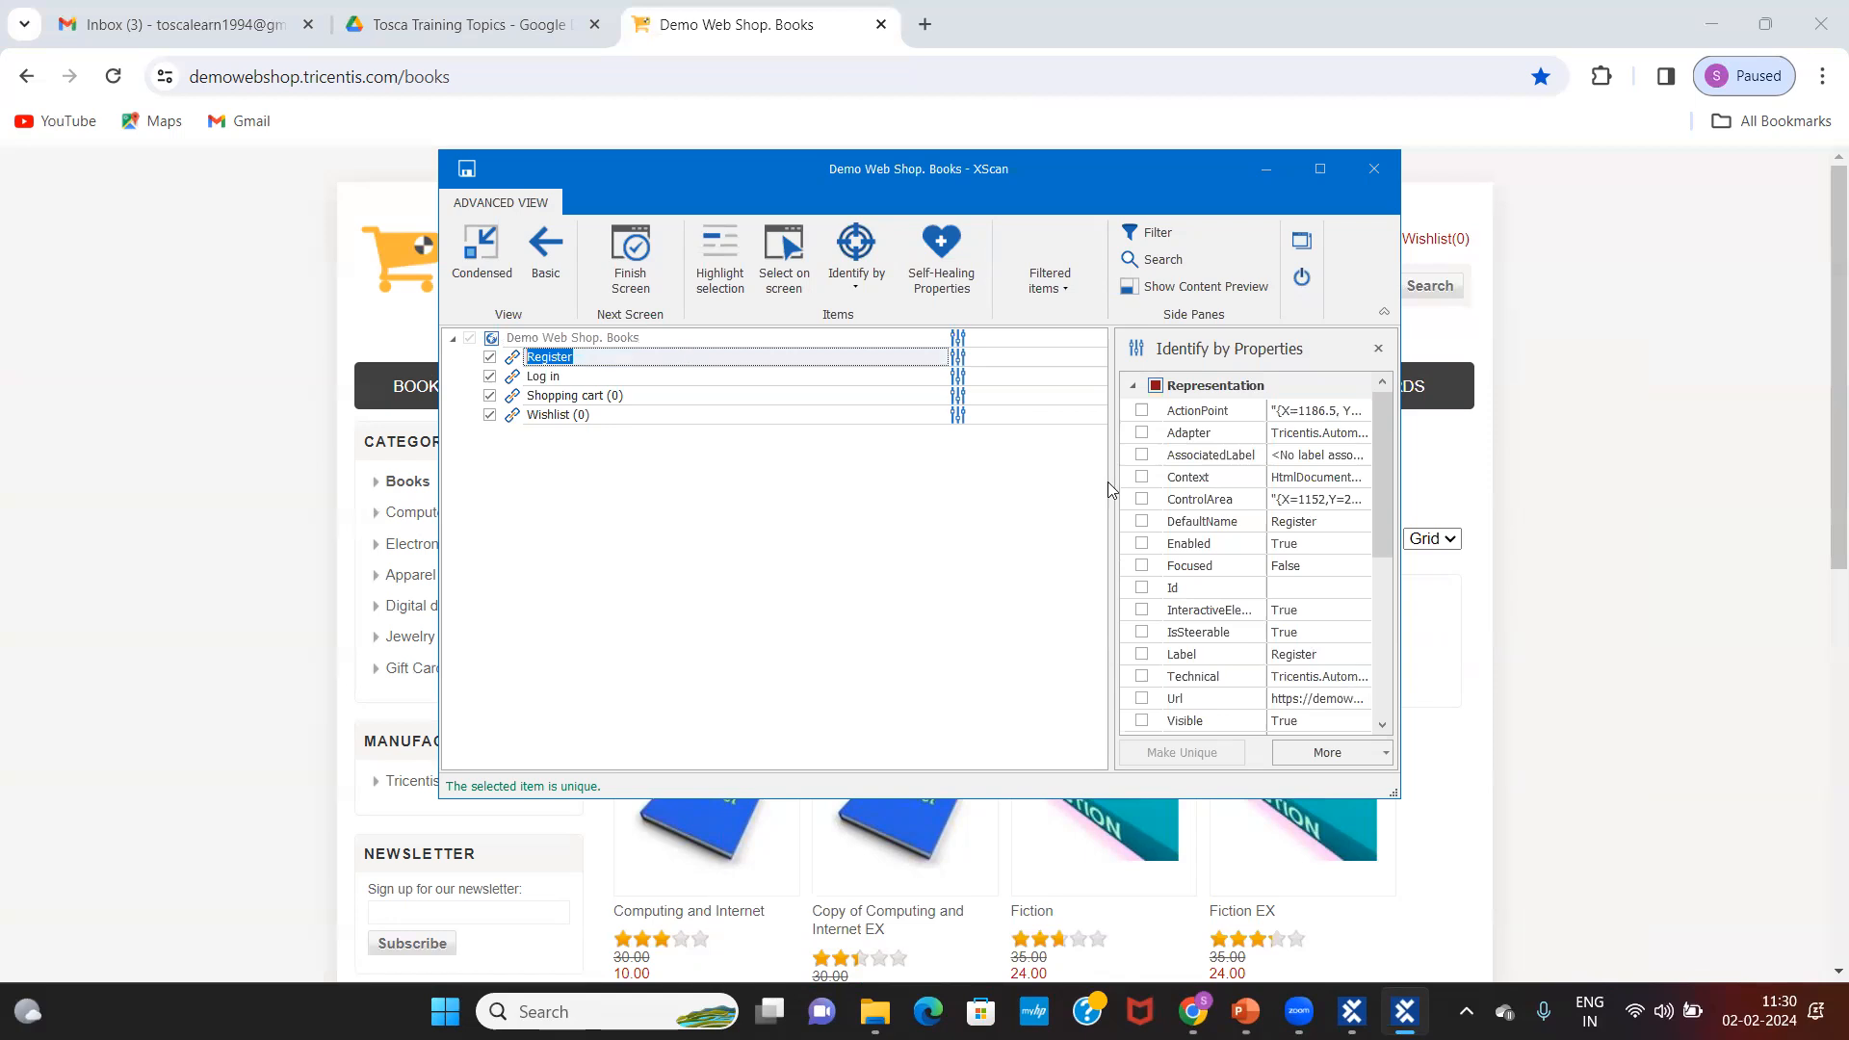
# Step: Select the Register link and inspect its InnerText value among the Technical properties
pyautogui.moveTo(1387, 481)
pyautogui.mouseDown()
pyautogui.moveTo(1398, 576)
pyautogui.moveTo(1416, 573)
pyautogui.moveTo(1404, 433)
pyautogui.moveTo(1379, 507)
pyautogui.moveTo(1386, 632)
pyautogui.moveTo(1369, 454)
pyautogui.mouseUp()
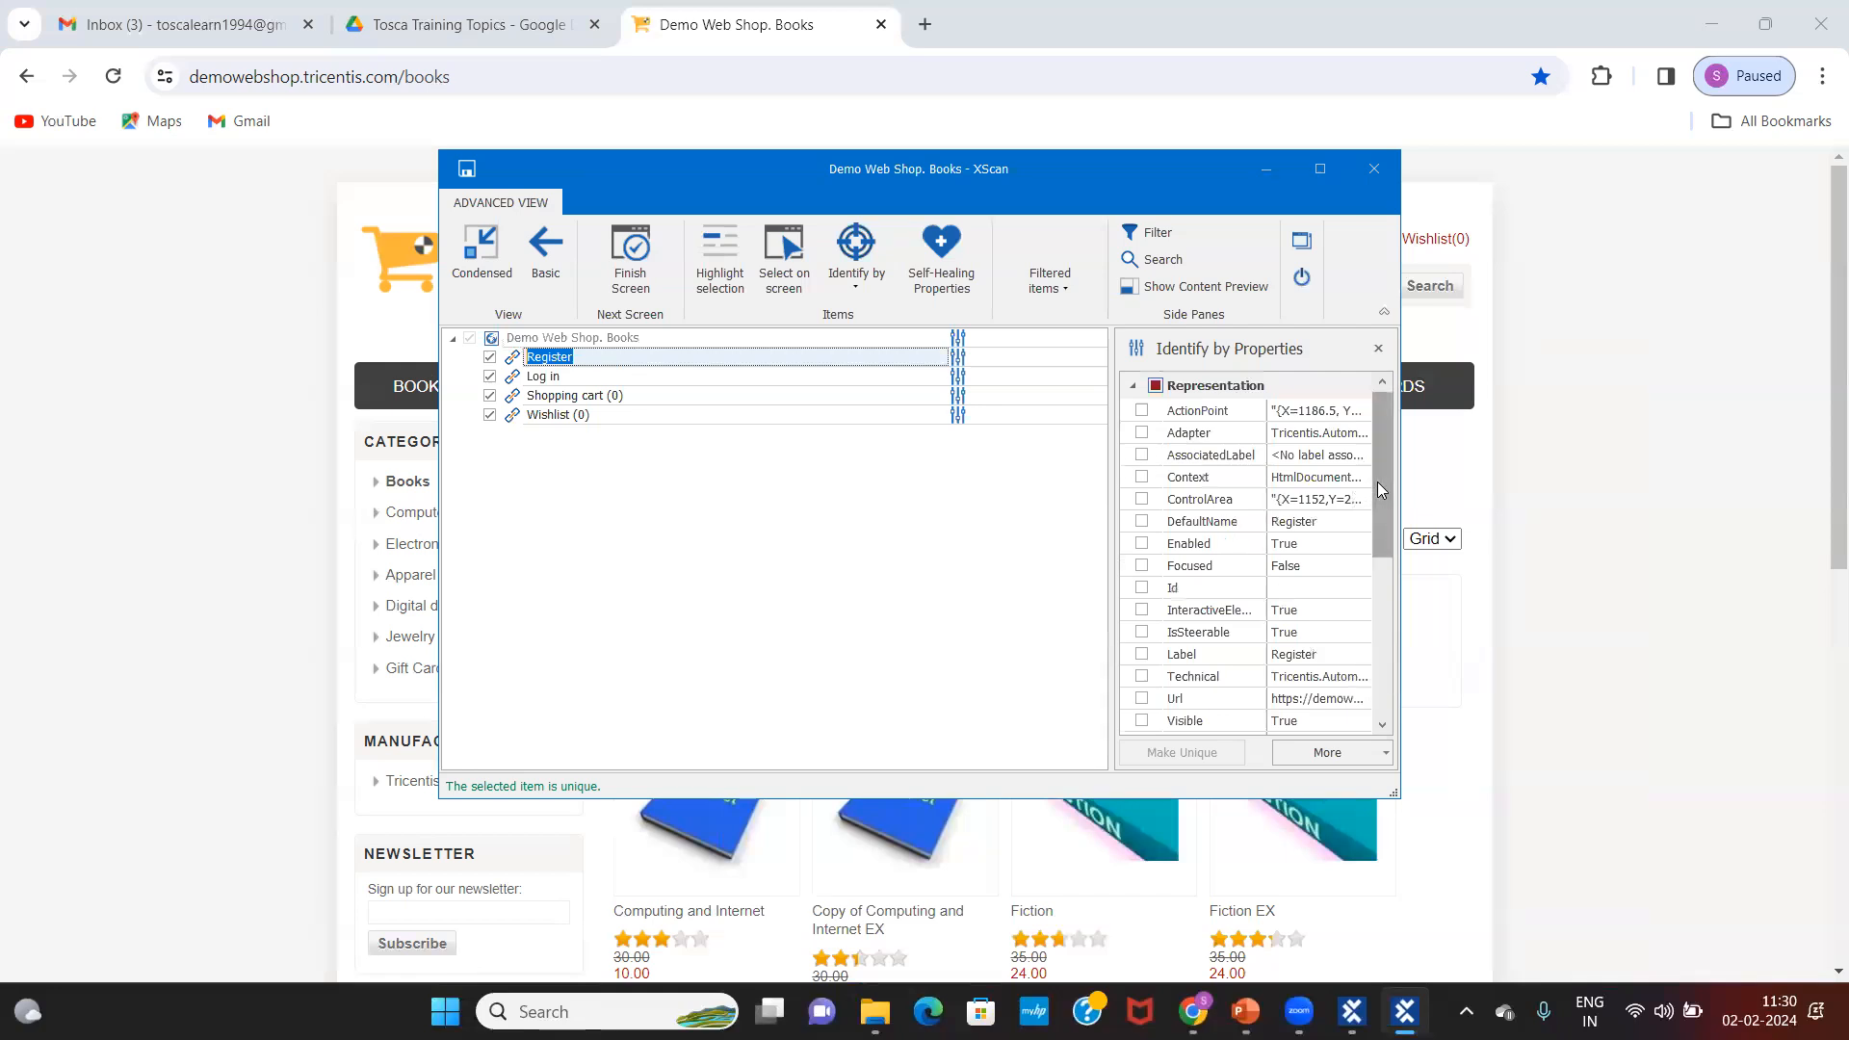
pyautogui.moveTo(1379, 499); pyautogui.dragTo(1385, 574)
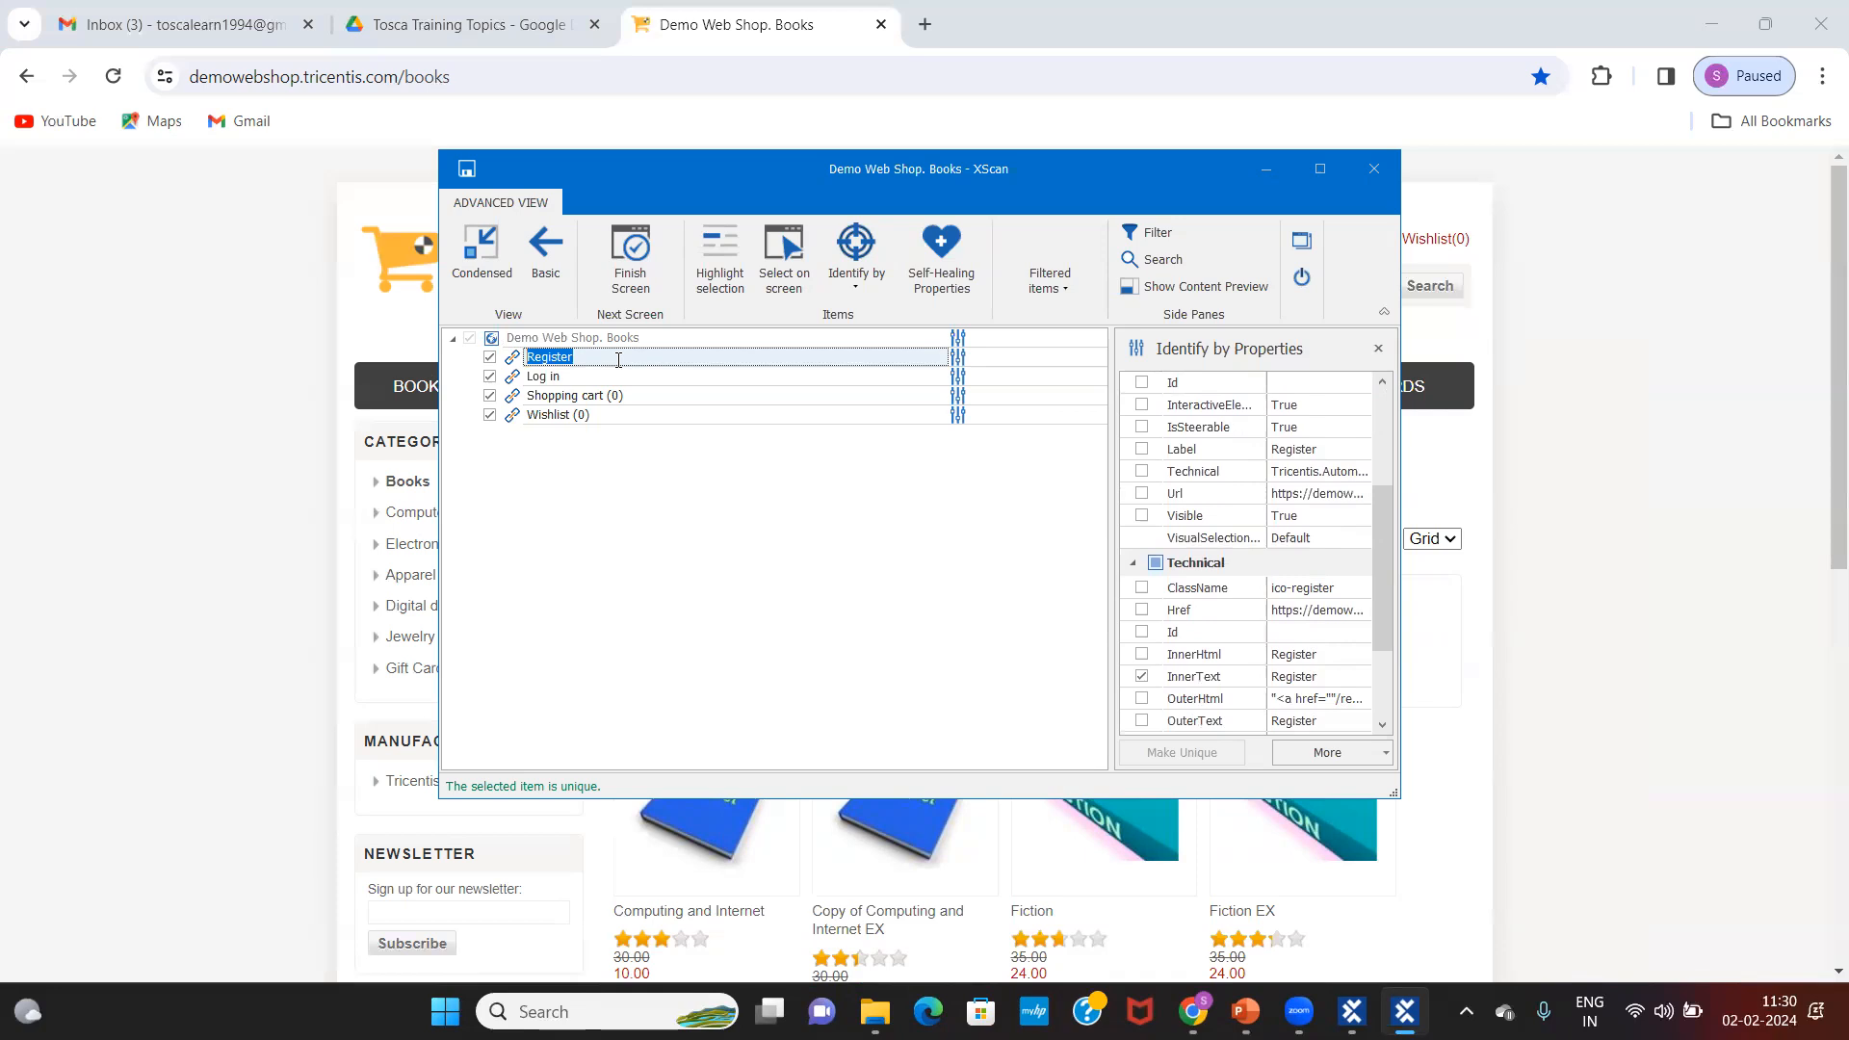
pyautogui.click(618, 359)
pyautogui.moveTo(1385, 512)
pyautogui.mouseDown()
pyautogui.moveTo(1371, 433)
pyautogui.moveTo(1388, 578)
pyautogui.moveTo(1373, 451)
pyautogui.moveTo(1382, 520)
pyautogui.mouseUp()
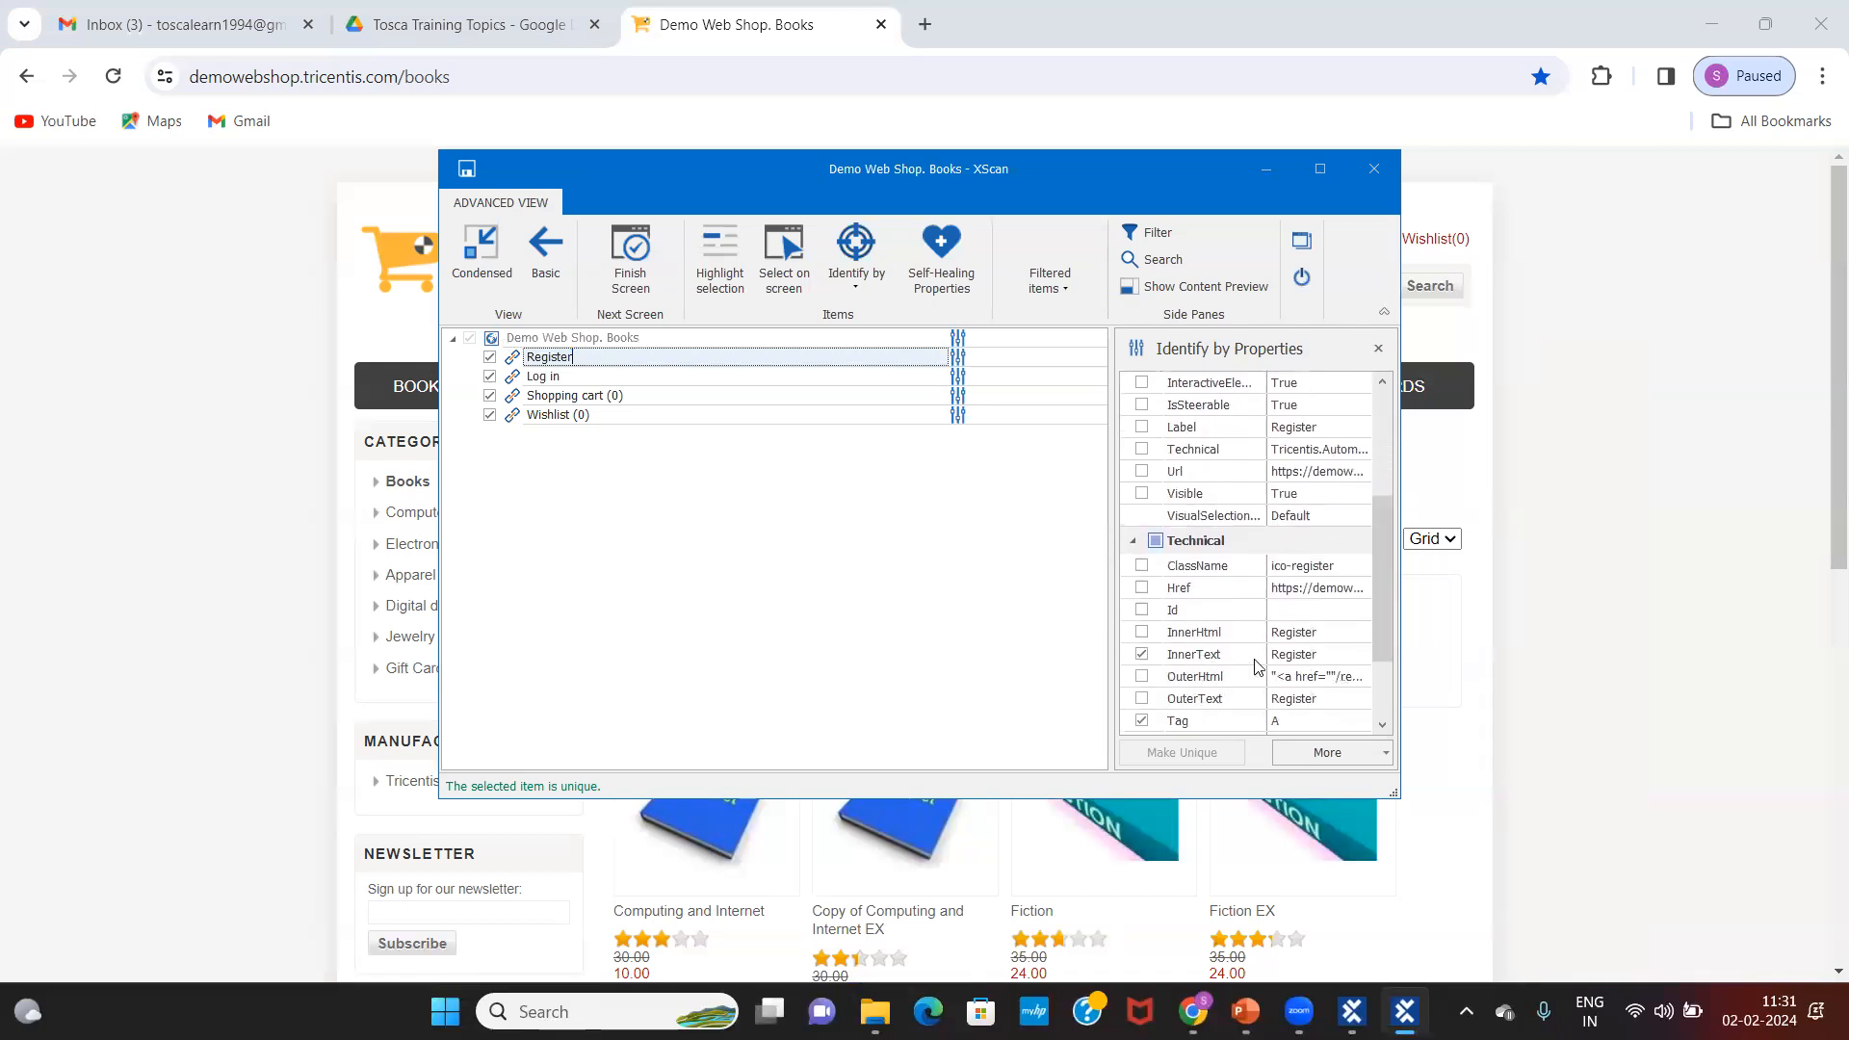
pyautogui.click(1311, 658)
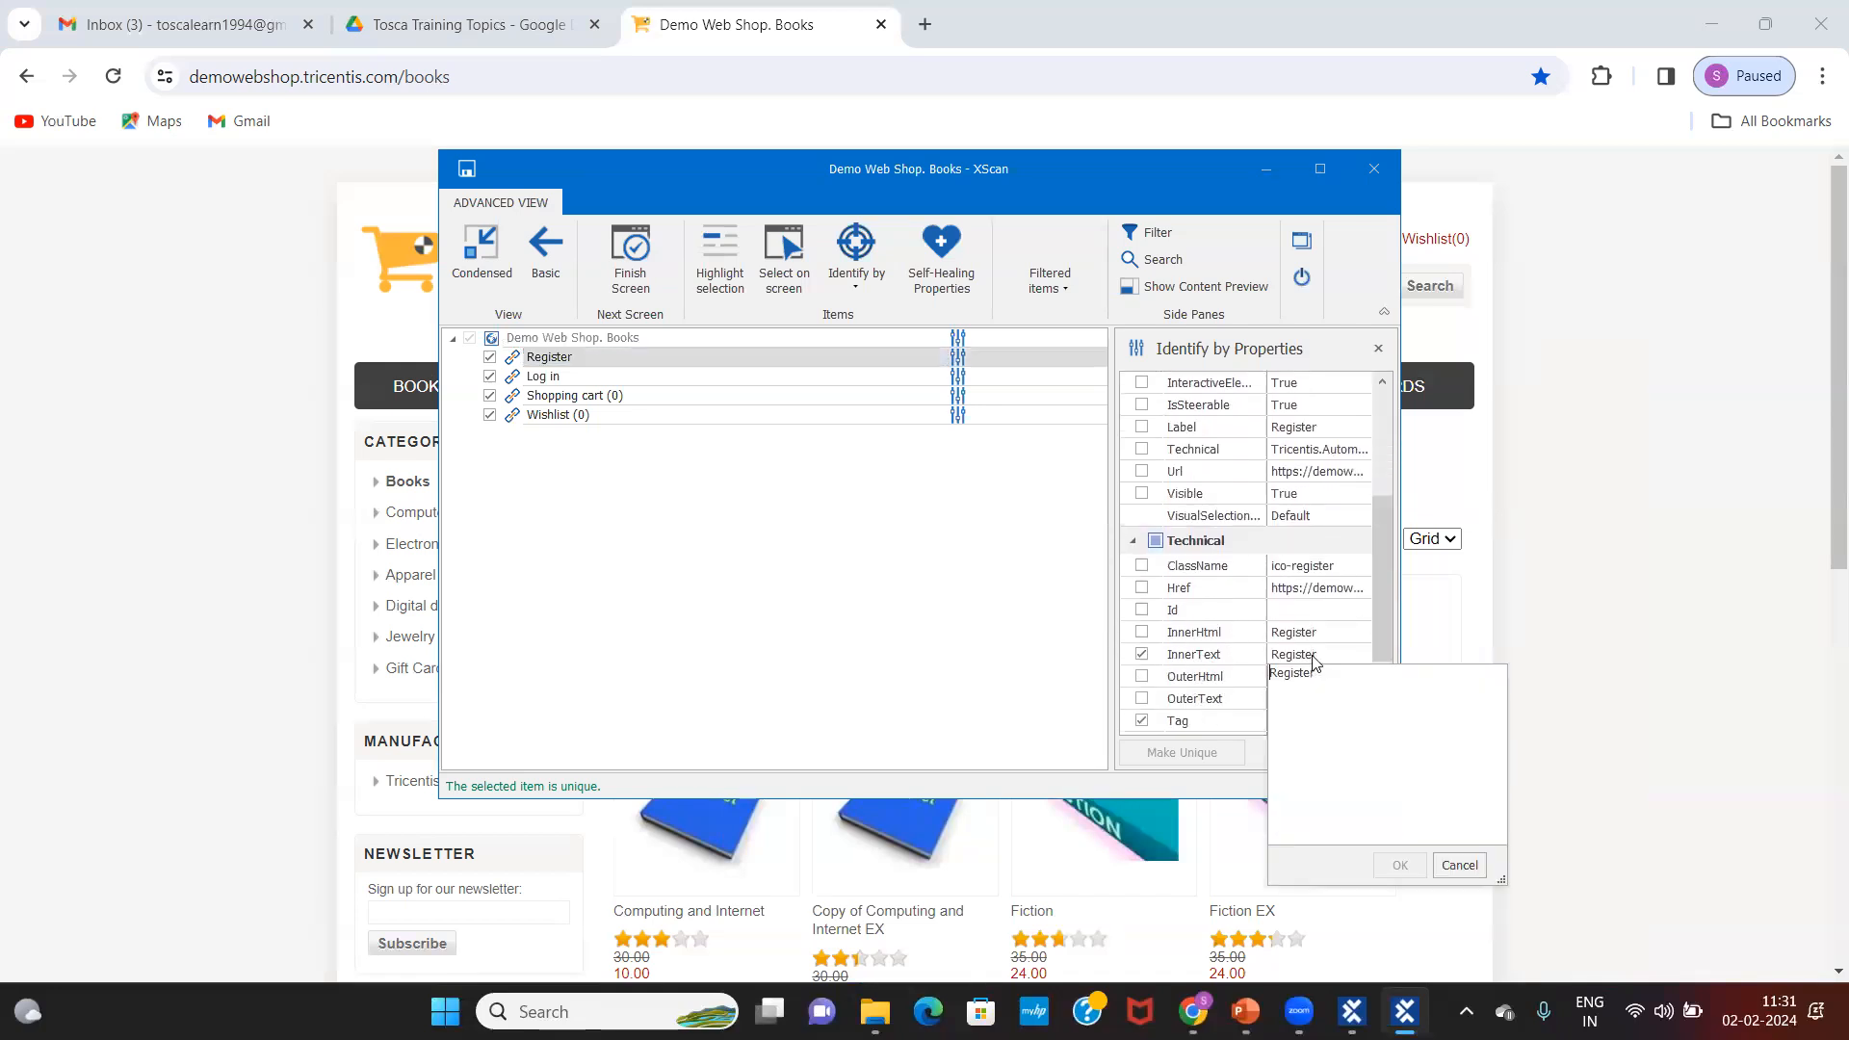
pyautogui.click(679, 356)
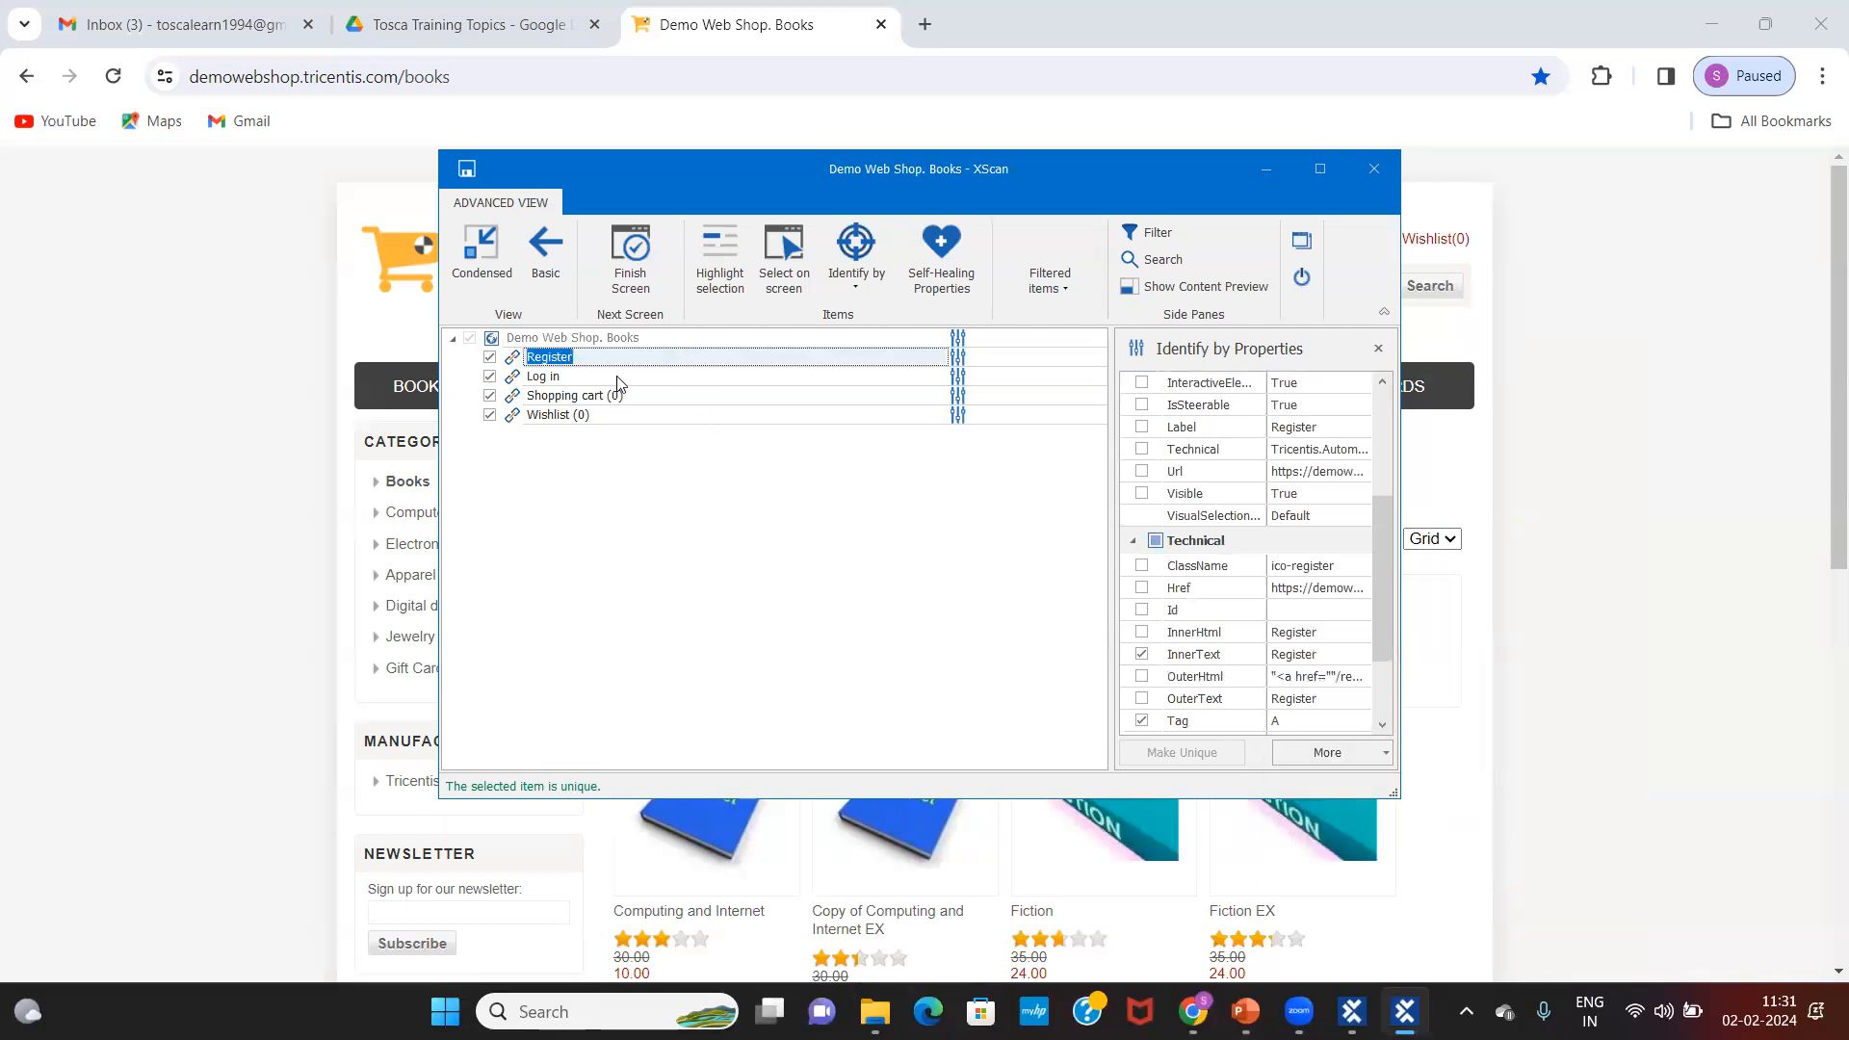
# Step: Swap Register's InnerText identification for ClassName ico-register, after briefly trying InnerHtml
pyautogui.click(1142, 655)
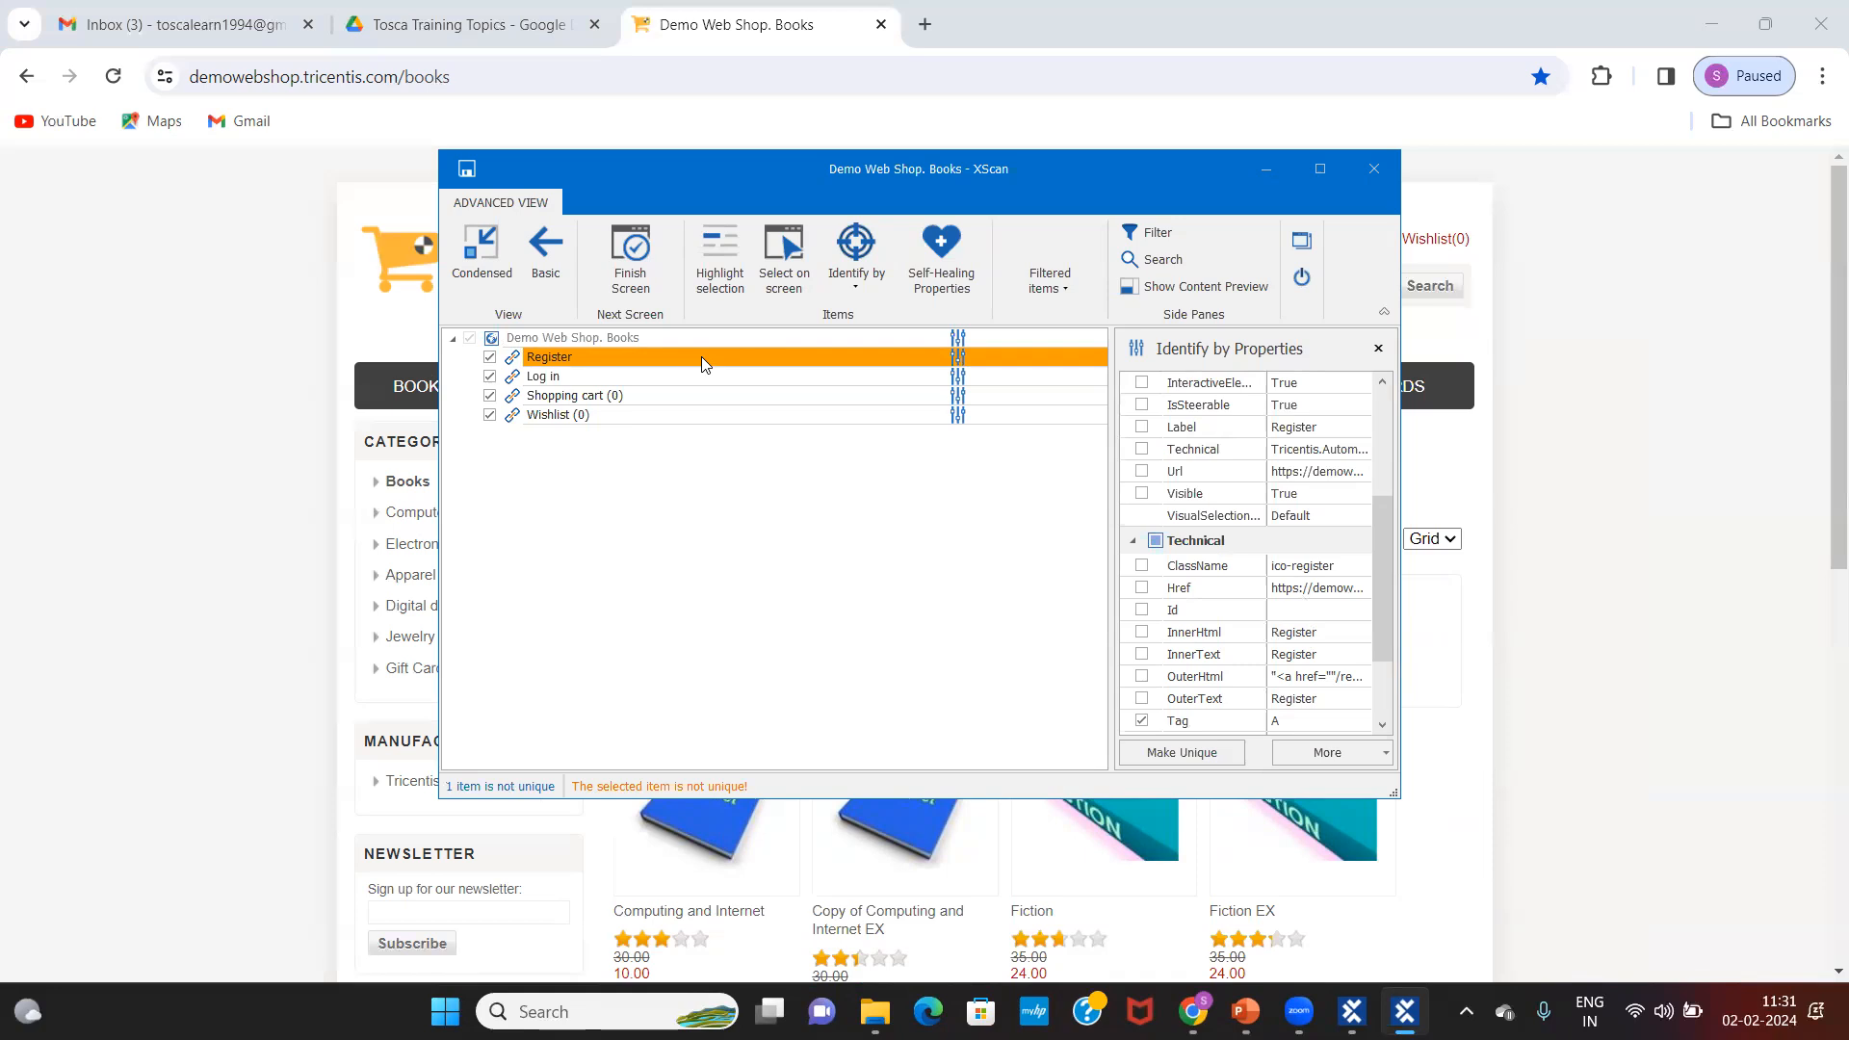
pyautogui.click(1142, 633)
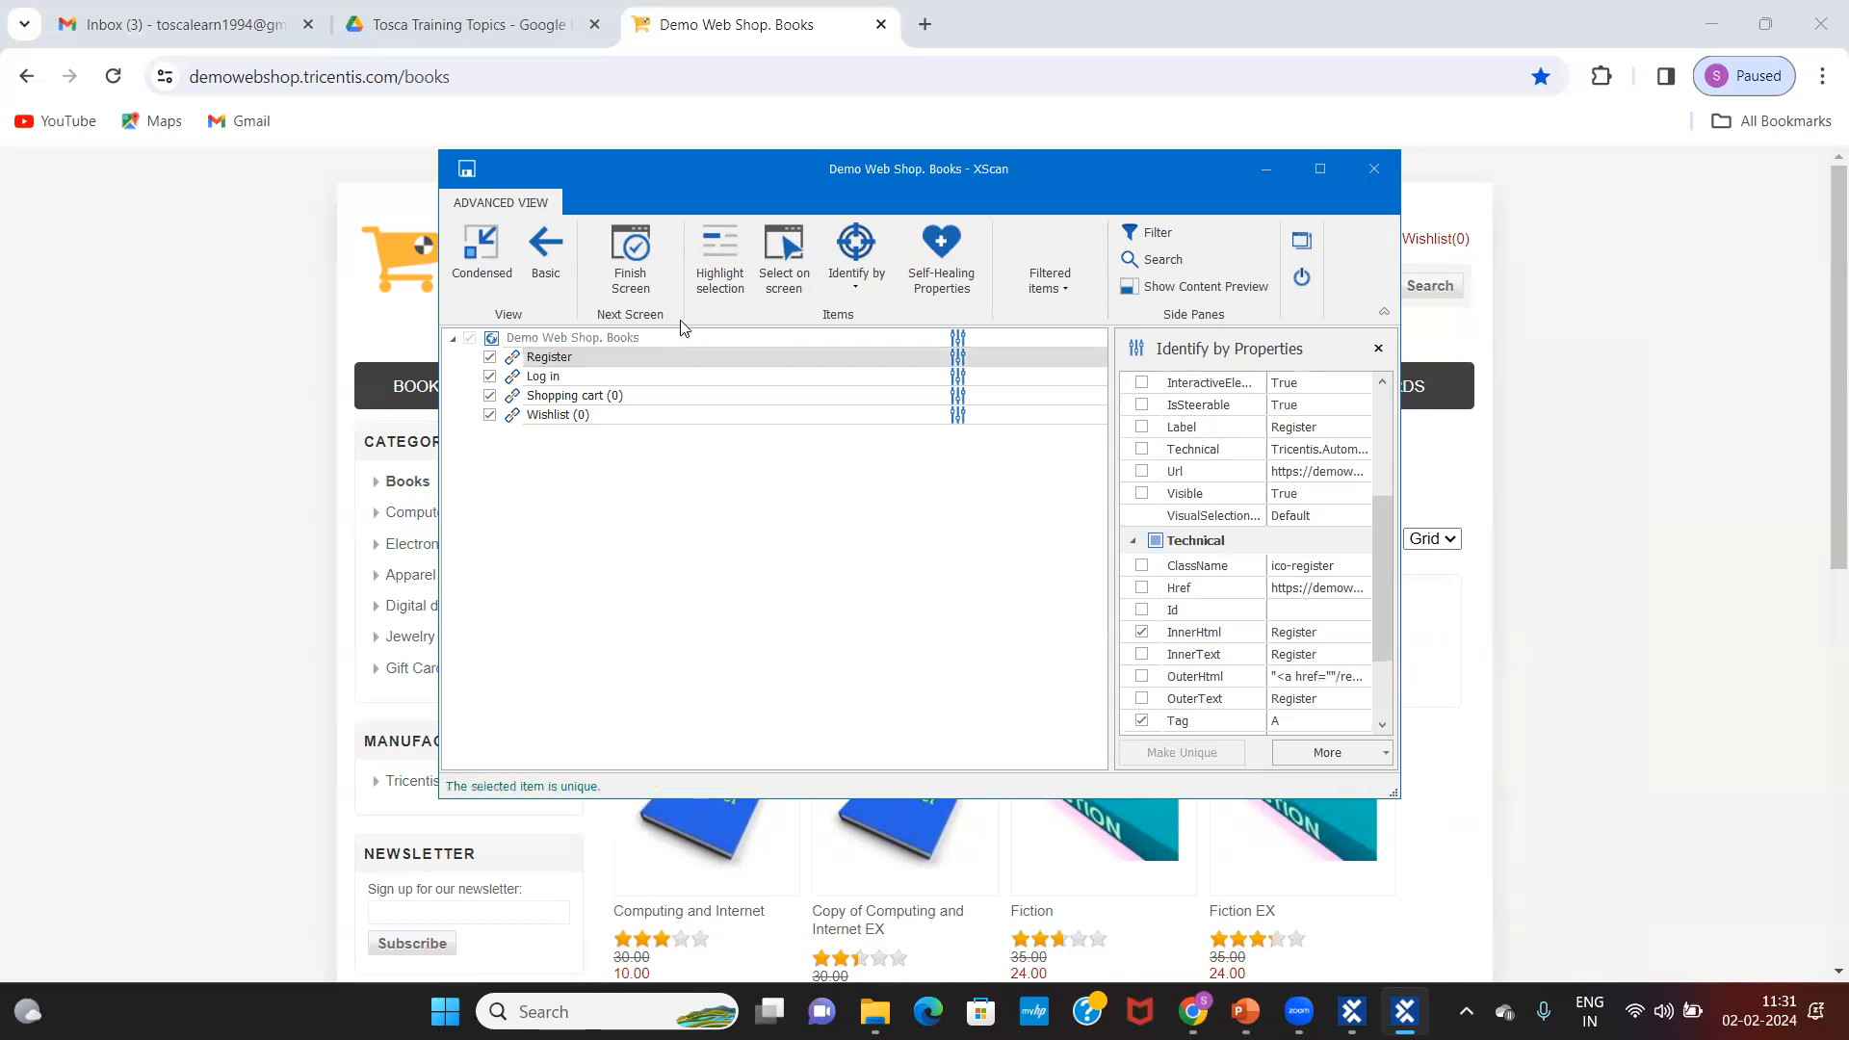
pyautogui.click(602, 360)
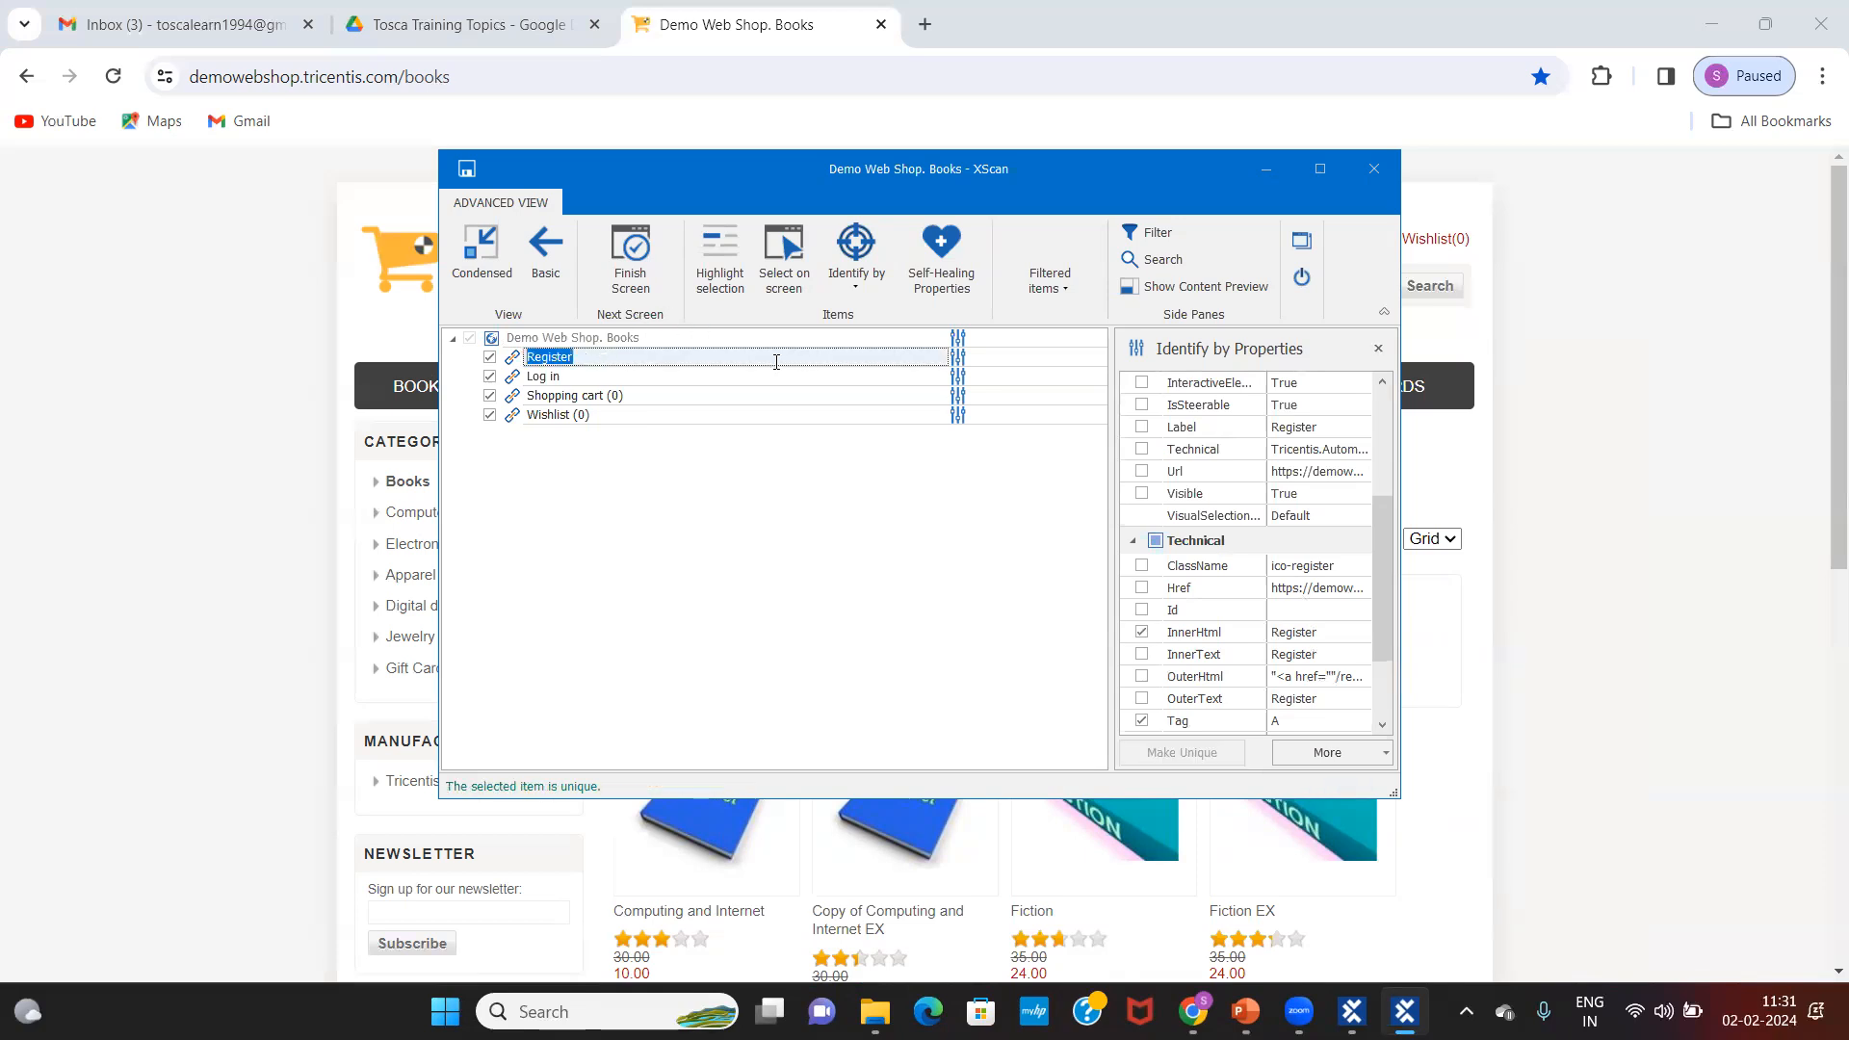
pyautogui.click(1142, 632)
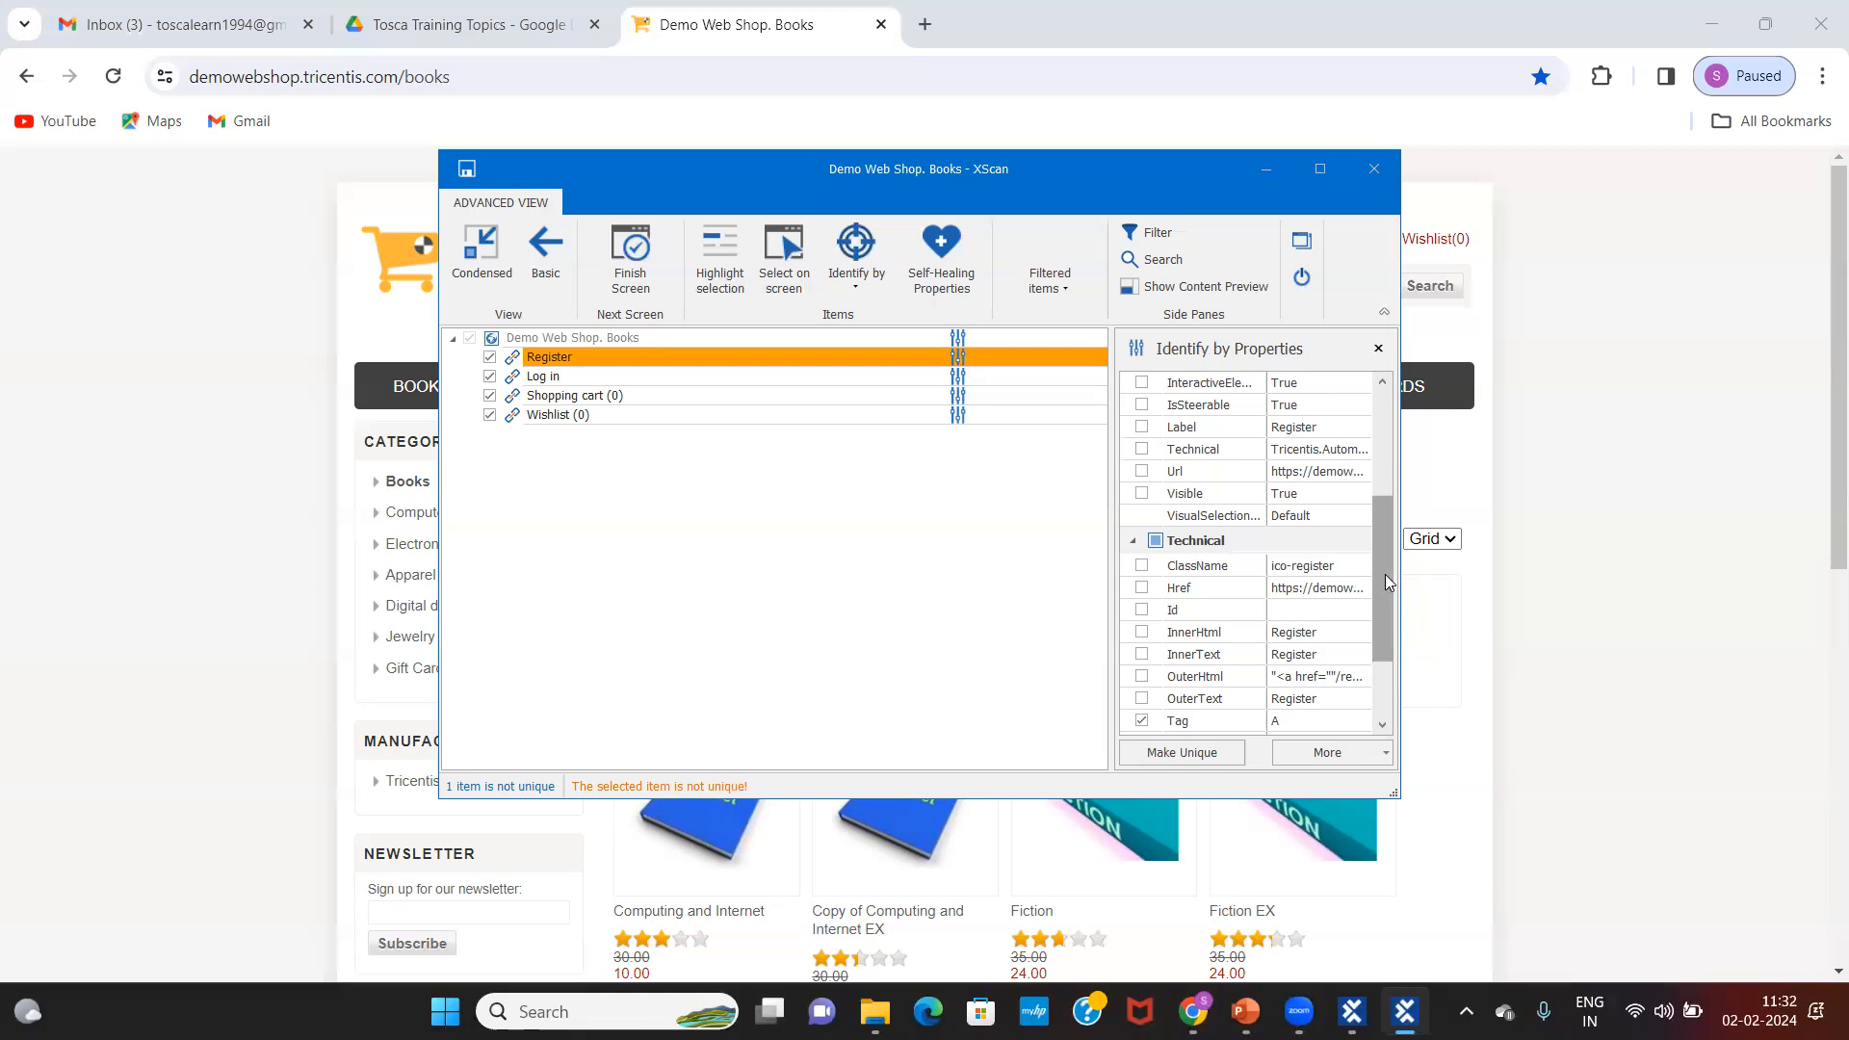
pyautogui.moveTo(1385, 574)
pyautogui.mouseDown()
pyautogui.moveTo(1384, 553)
pyautogui.moveTo(1392, 606)
pyautogui.mouseUp()
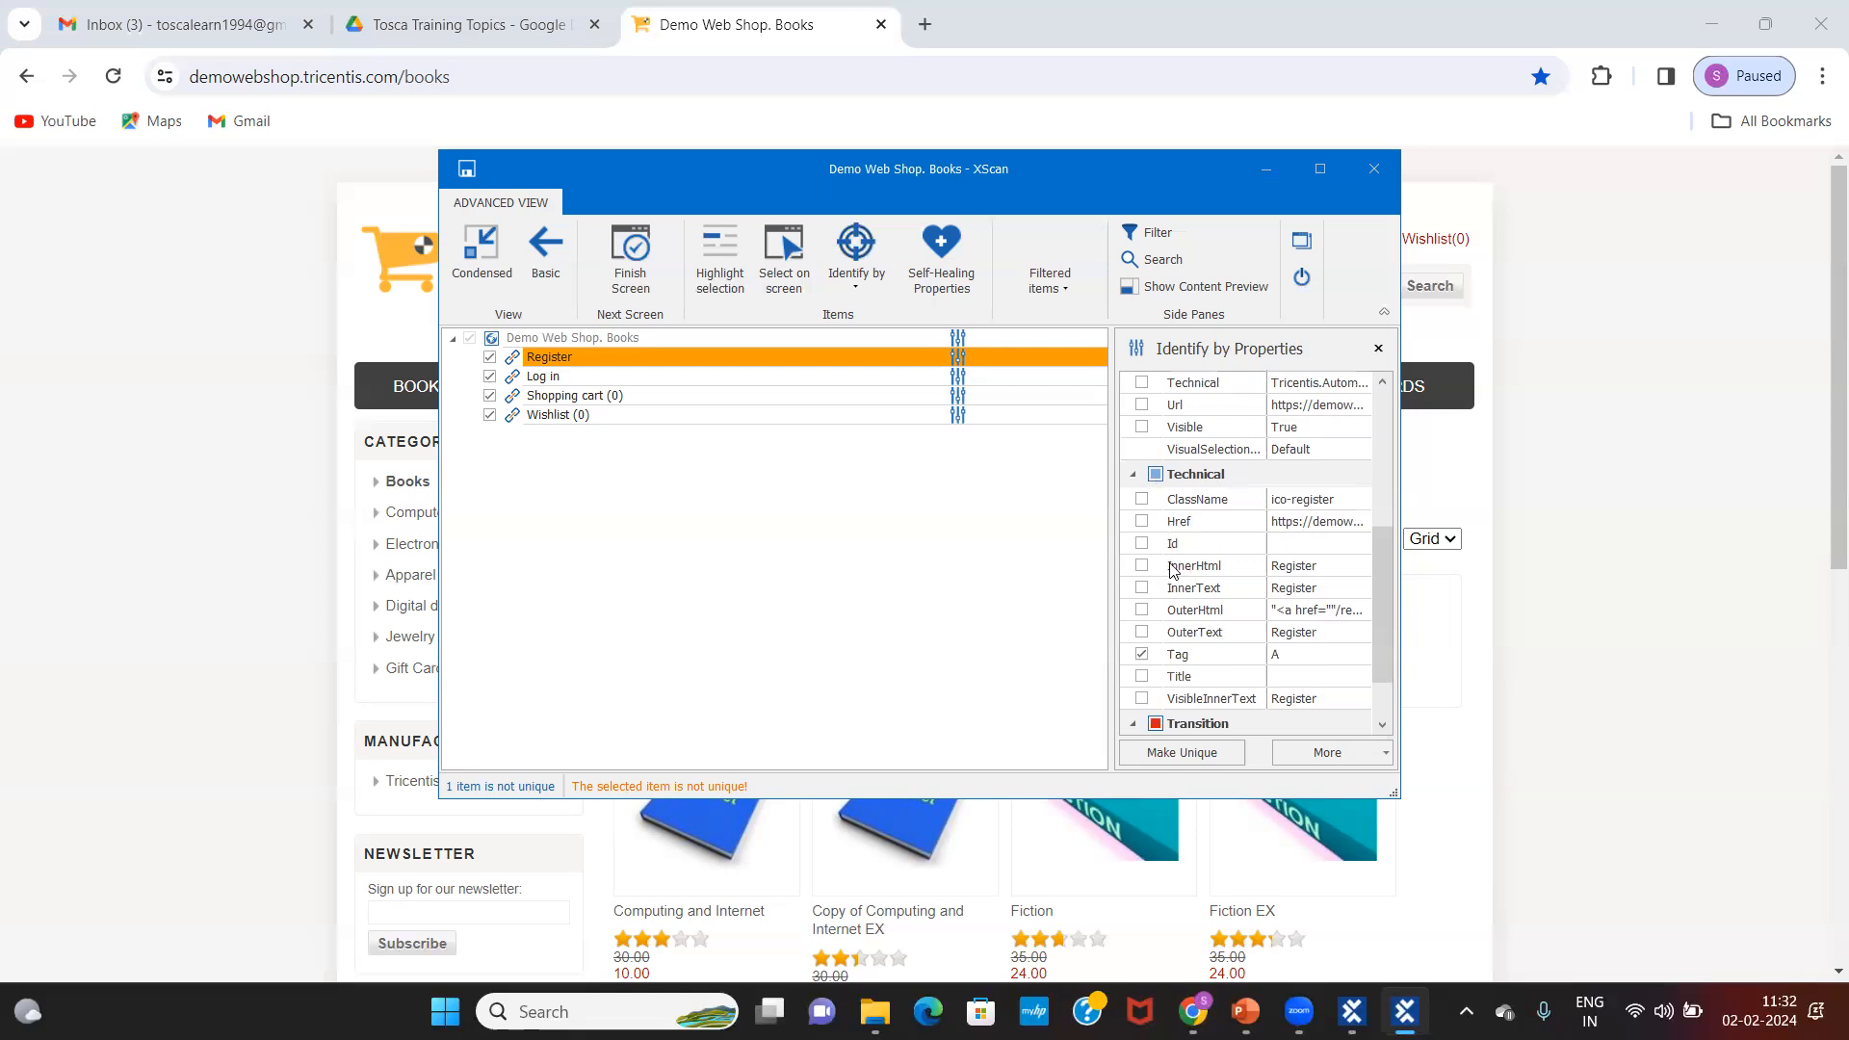
pyautogui.click(1142, 498)
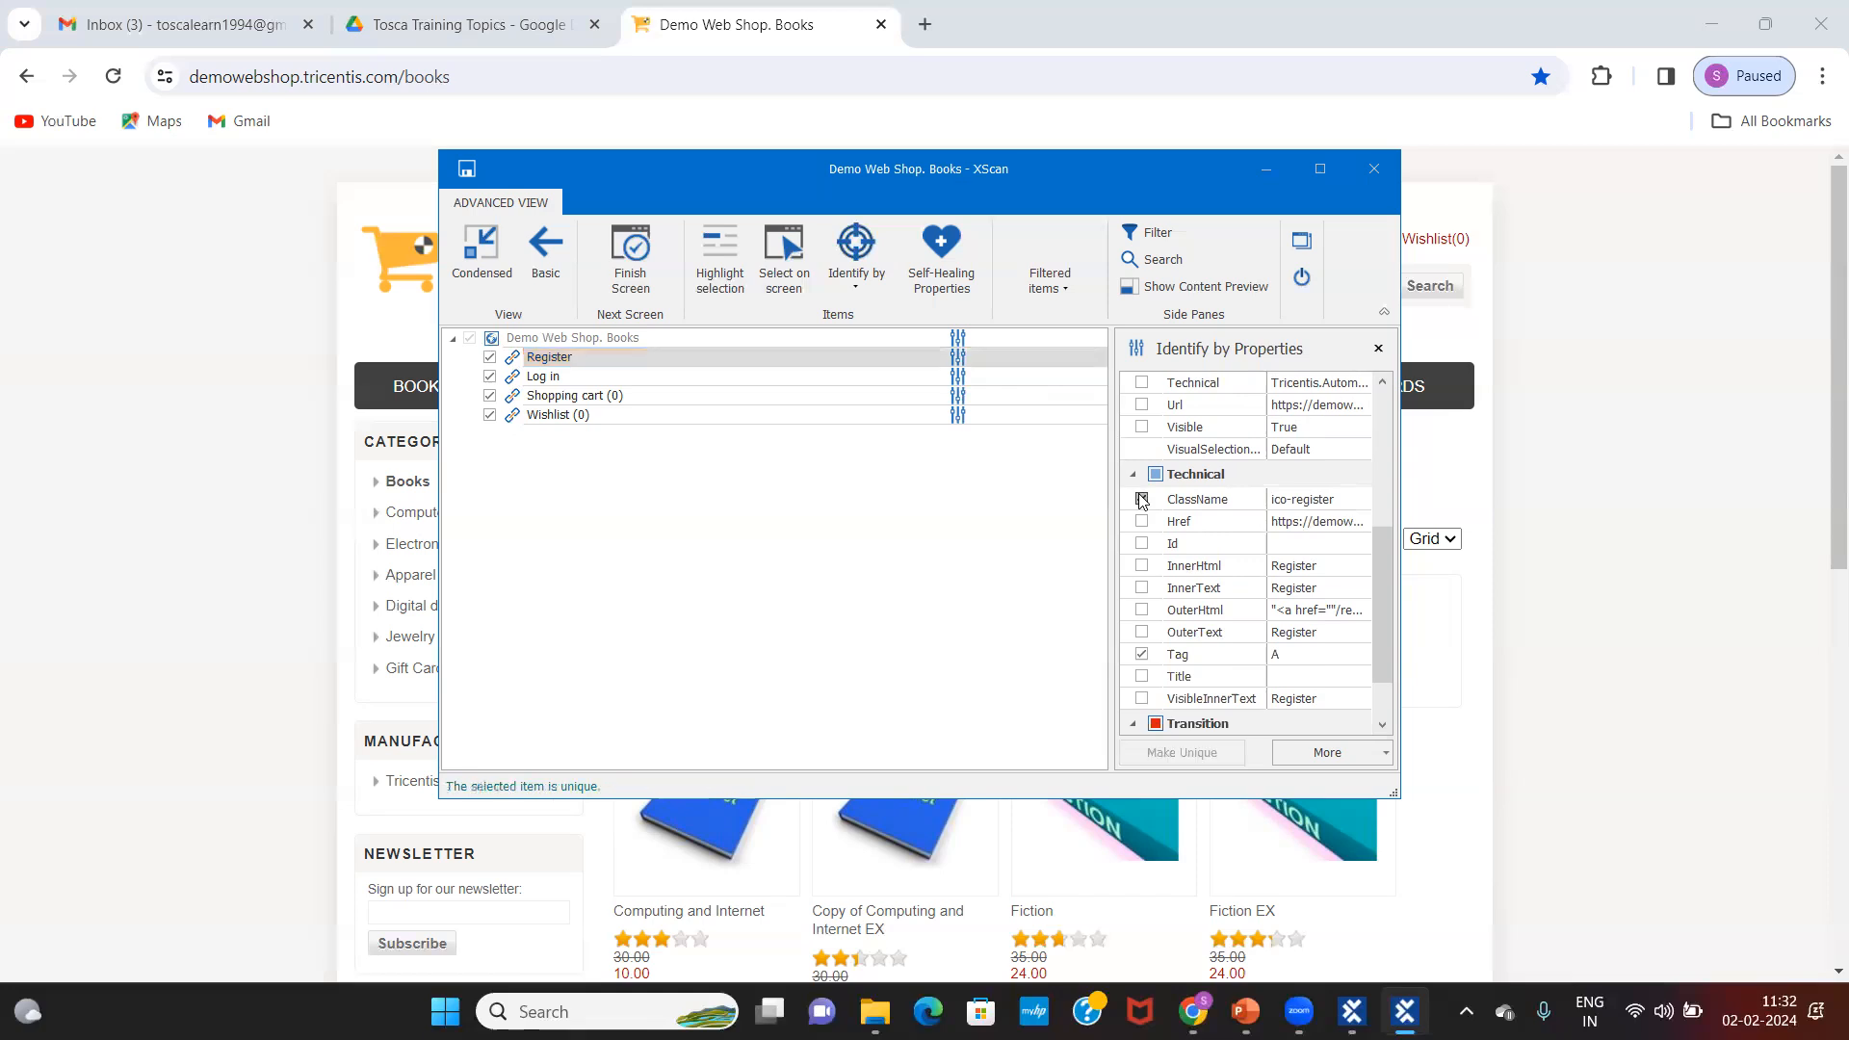
# Step: Try test edits on Register's ClassName value, leaving it as ico-register
pyautogui.click(1337, 501)
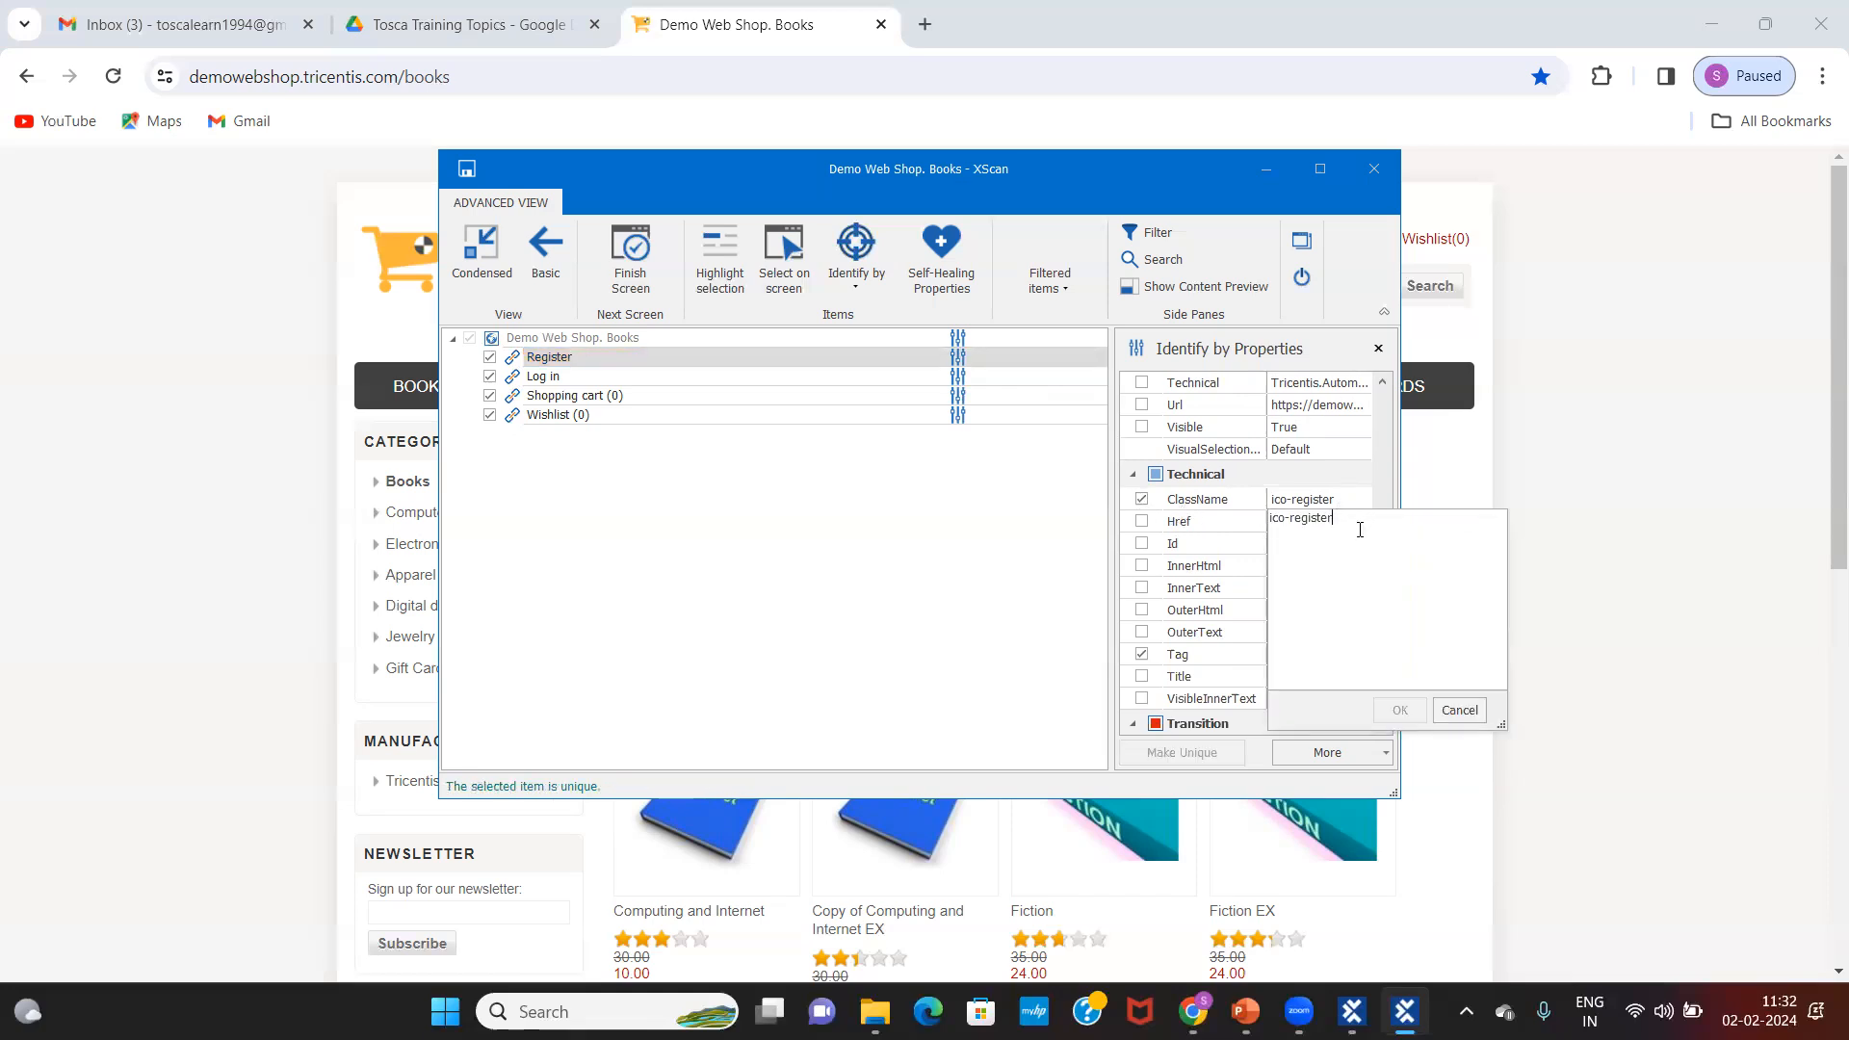
pyautogui.write('676')
pyautogui.press('BackSpace')
pyautogui.press('BackSpace')
pyautogui.press('BackSpace')
pyautogui.write('*')
pyautogui.press('BackSpace')
pyautogui.click(1398, 711)
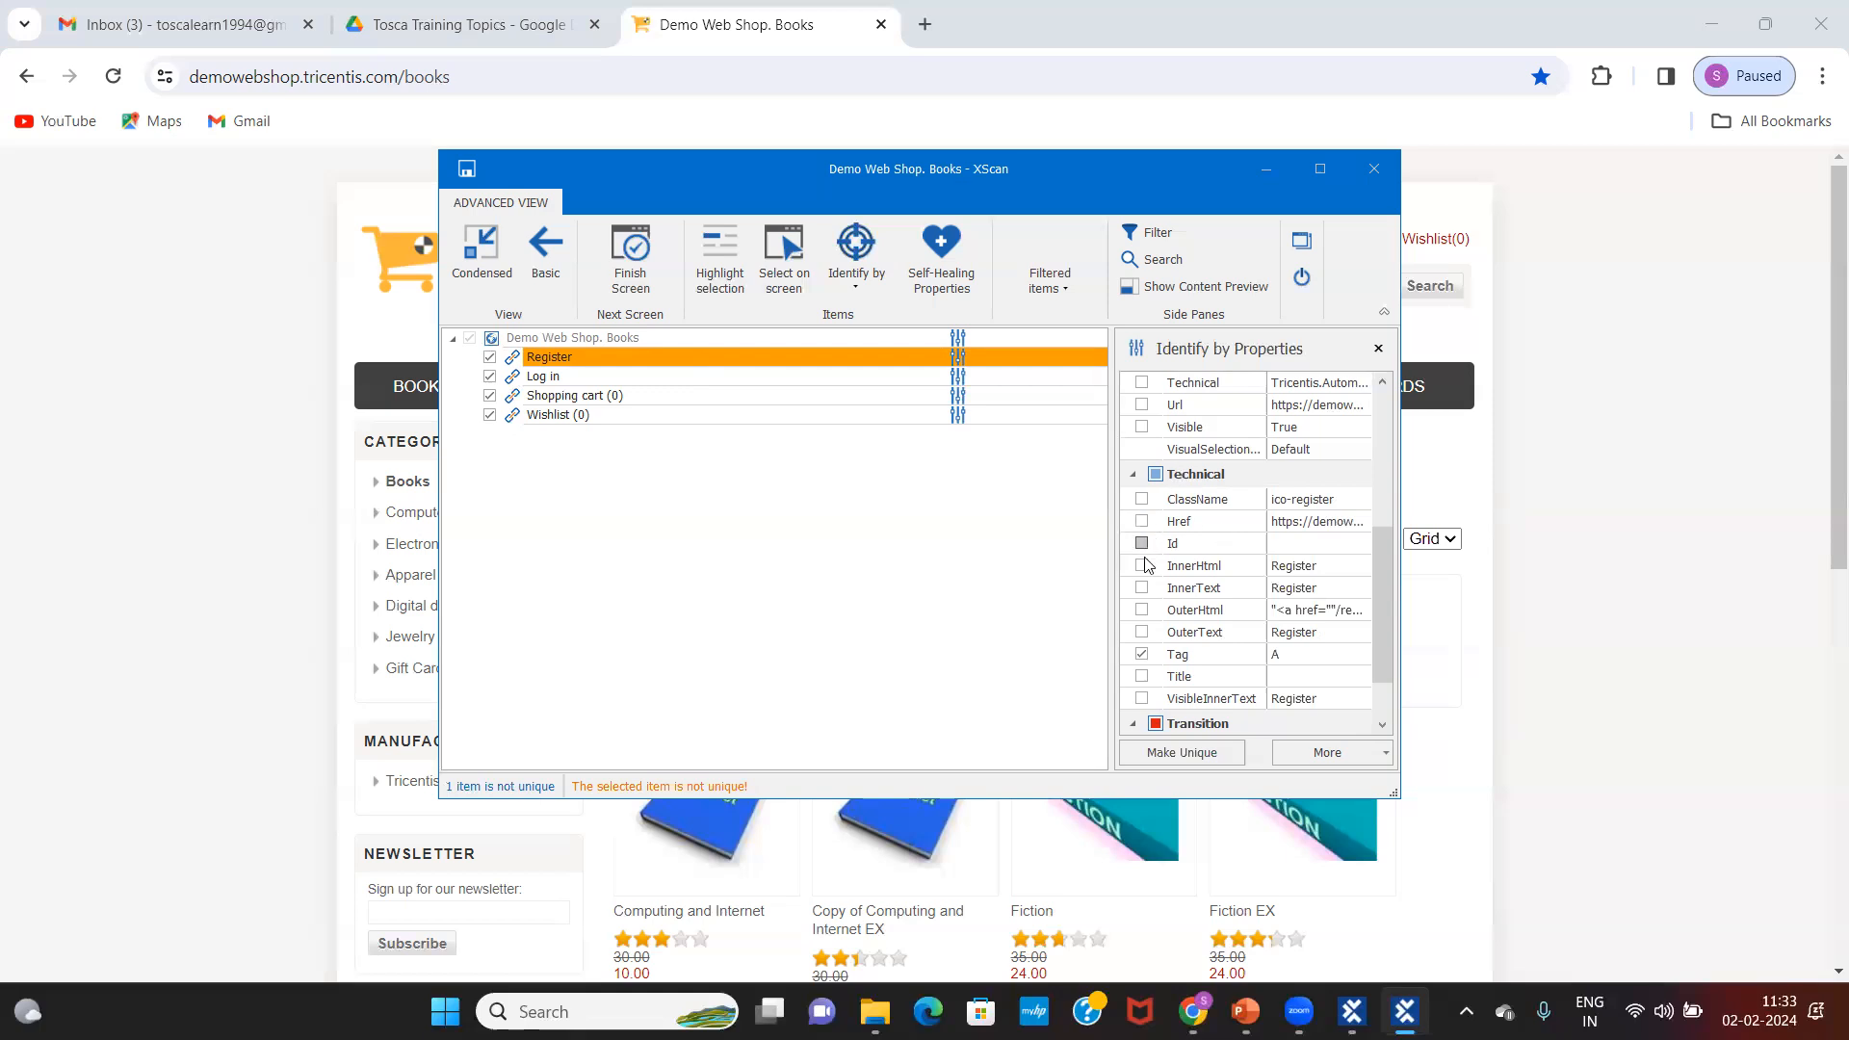
# Step: Try InnerText, ClassName and Visible on Register and inspect its VisibleInnerText value
pyautogui.click(1142, 588)
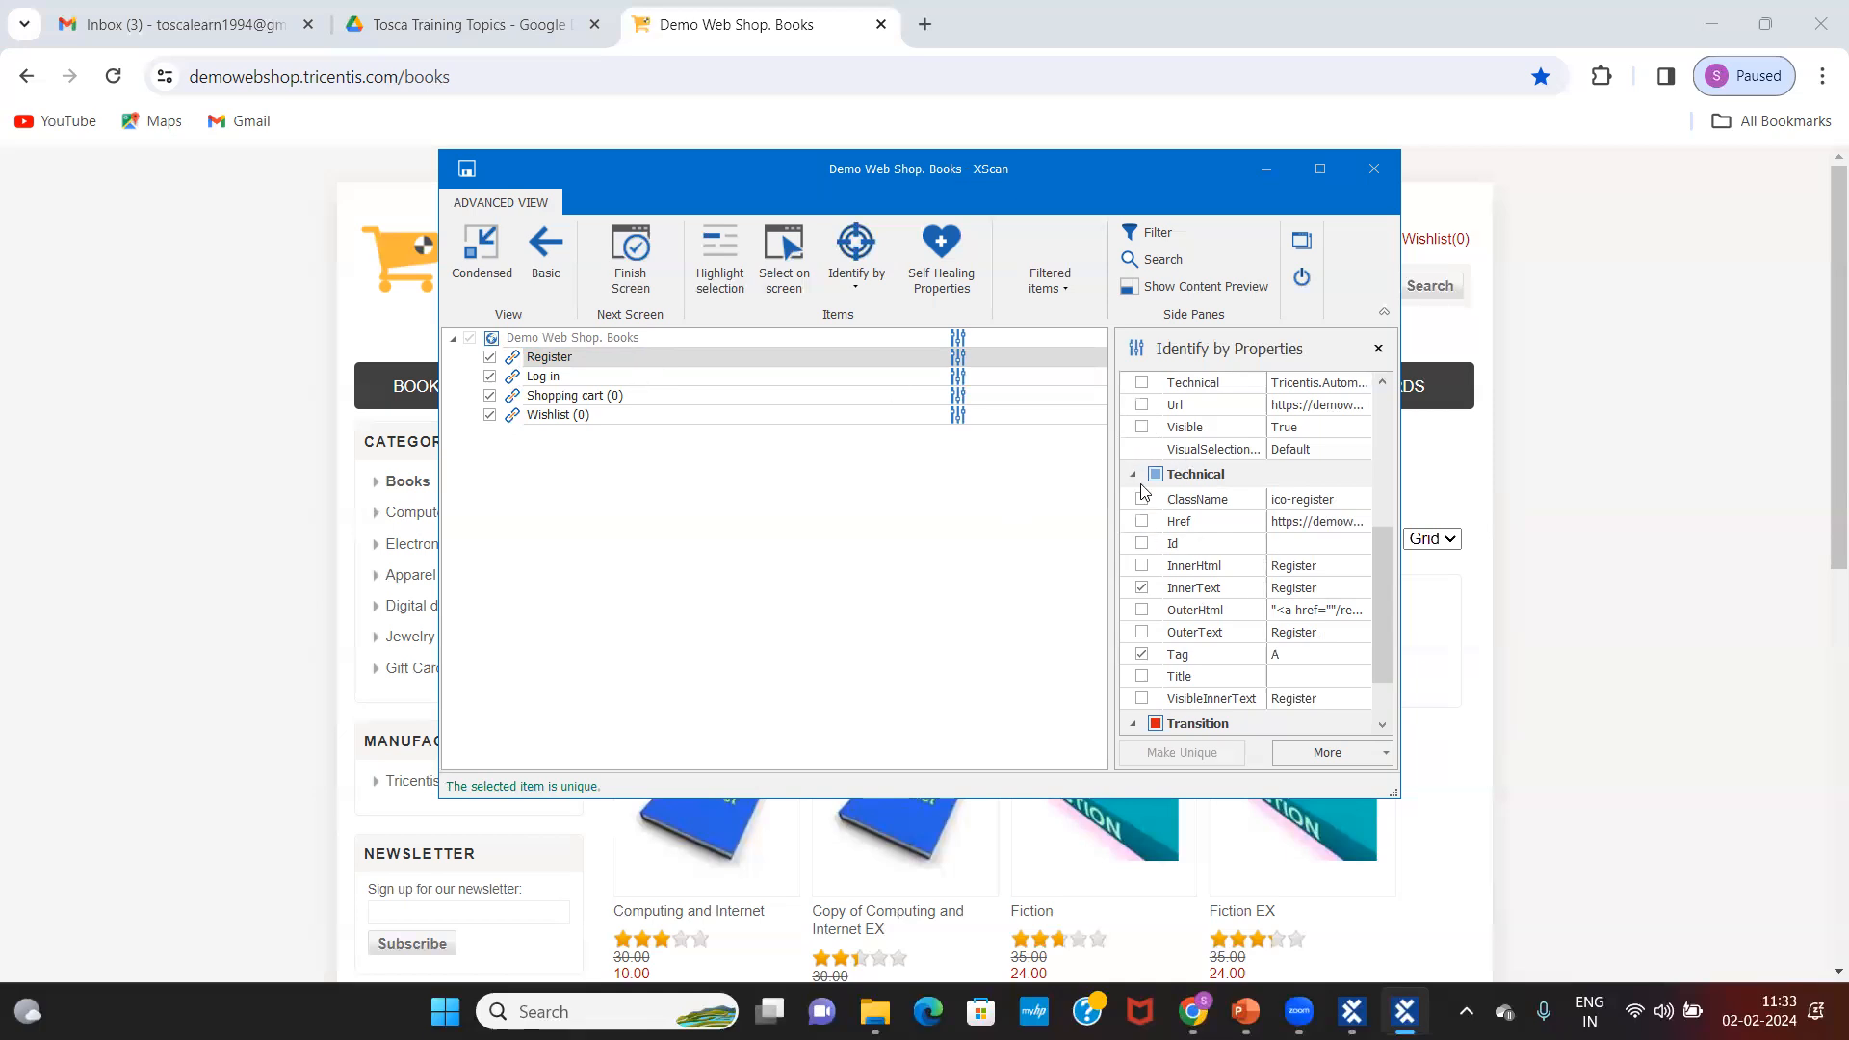
pyautogui.click(1141, 588)
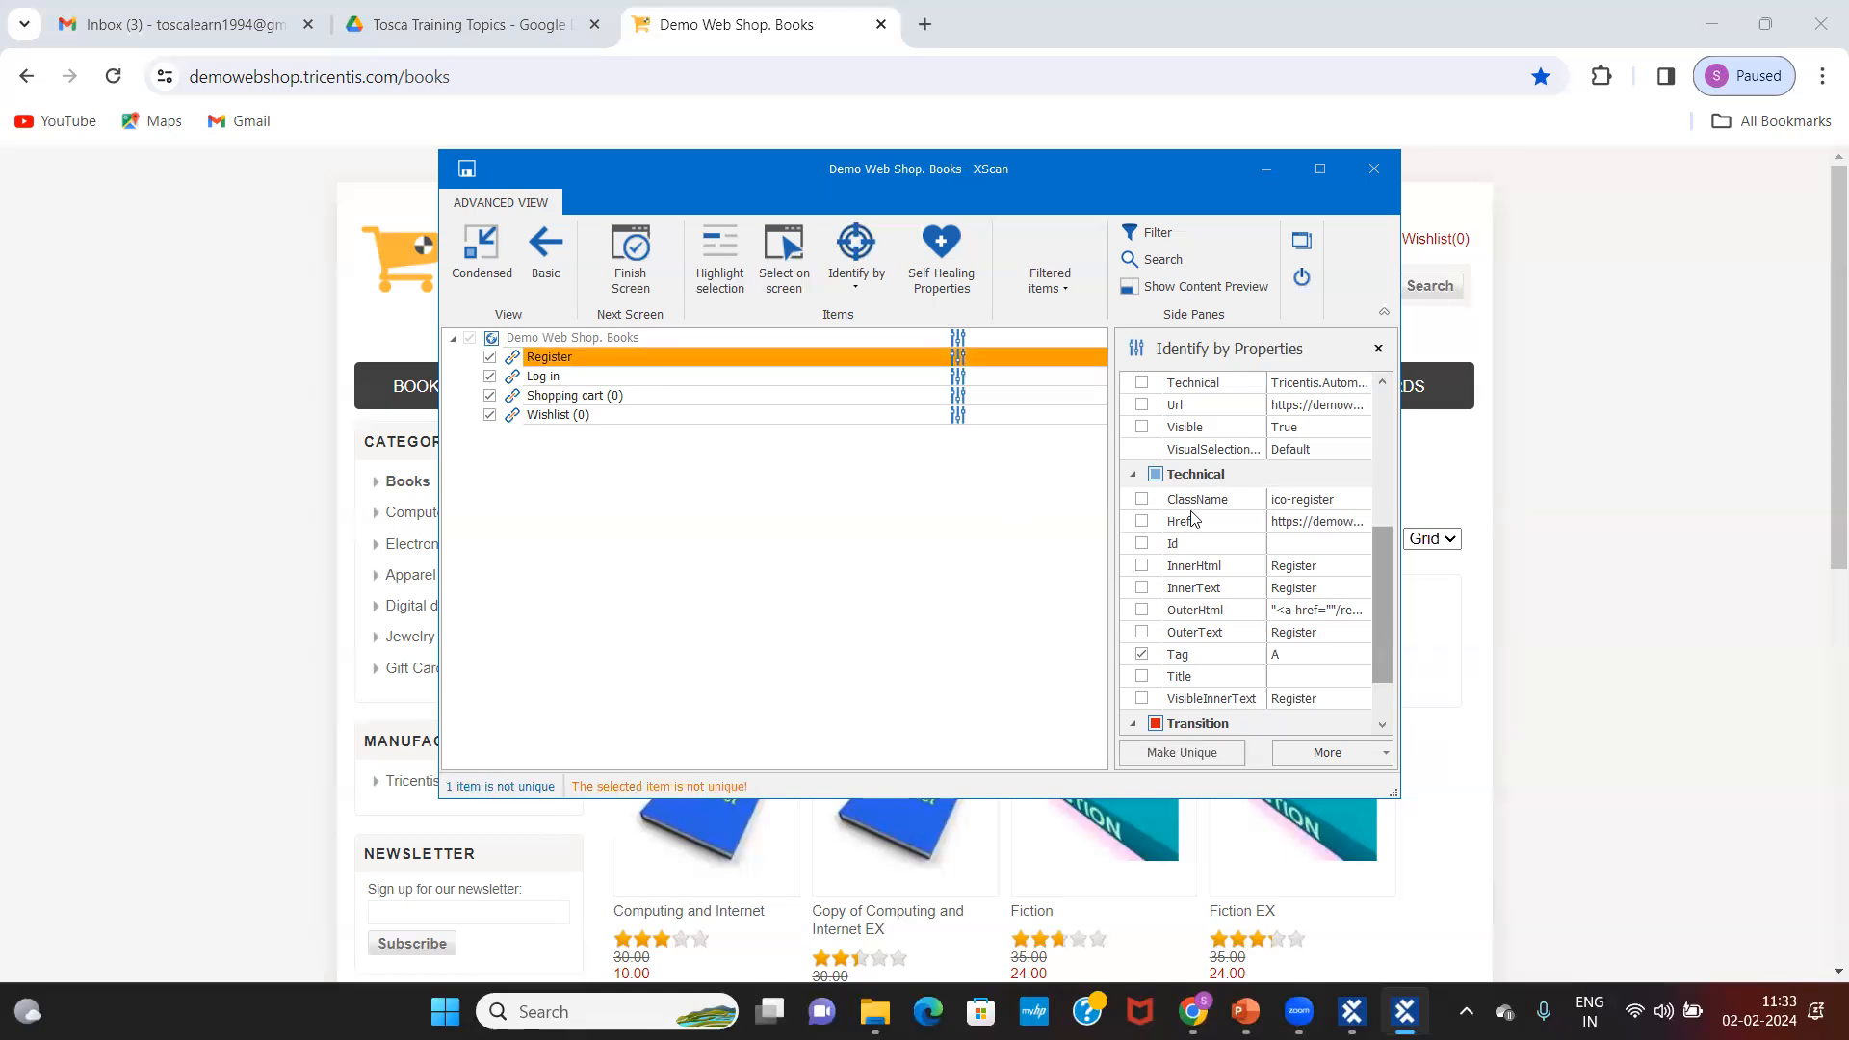
pyautogui.click(1142, 499)
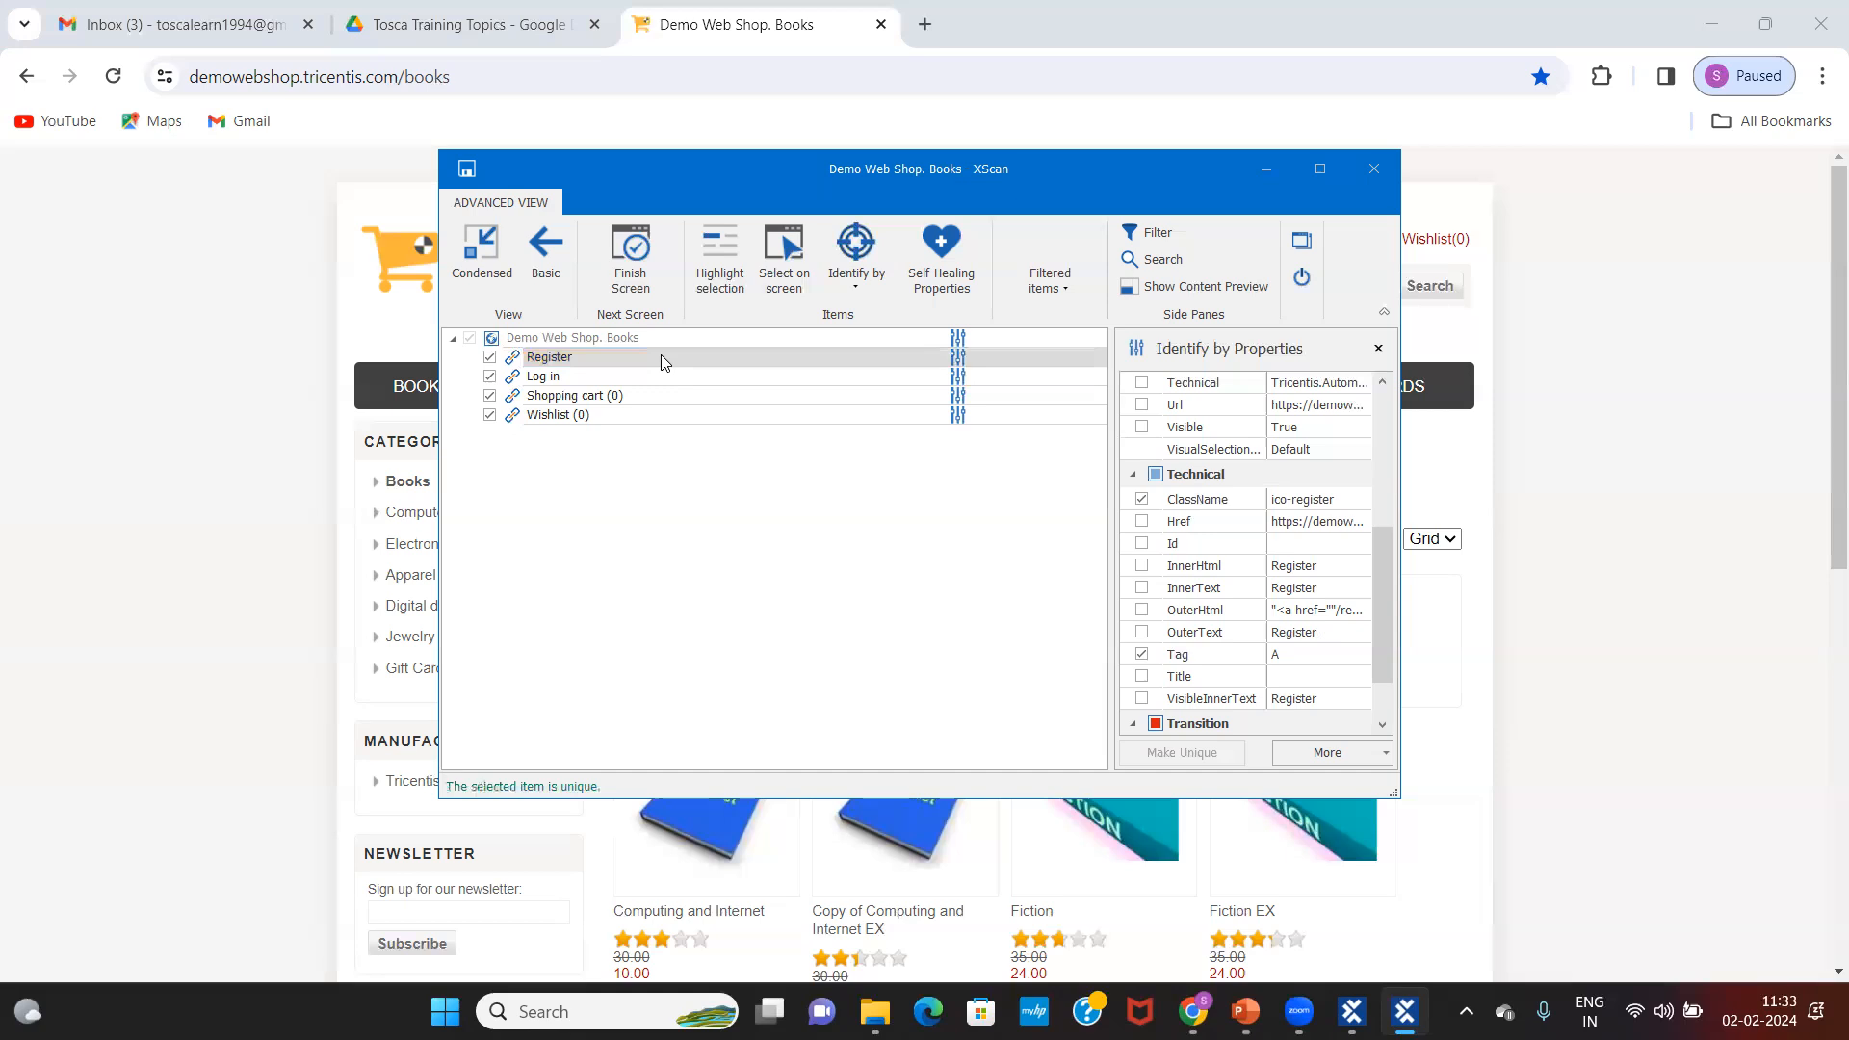
pyautogui.click(1142, 428)
pyautogui.moveTo(1390, 562); pyautogui.dragTo(1390, 610)
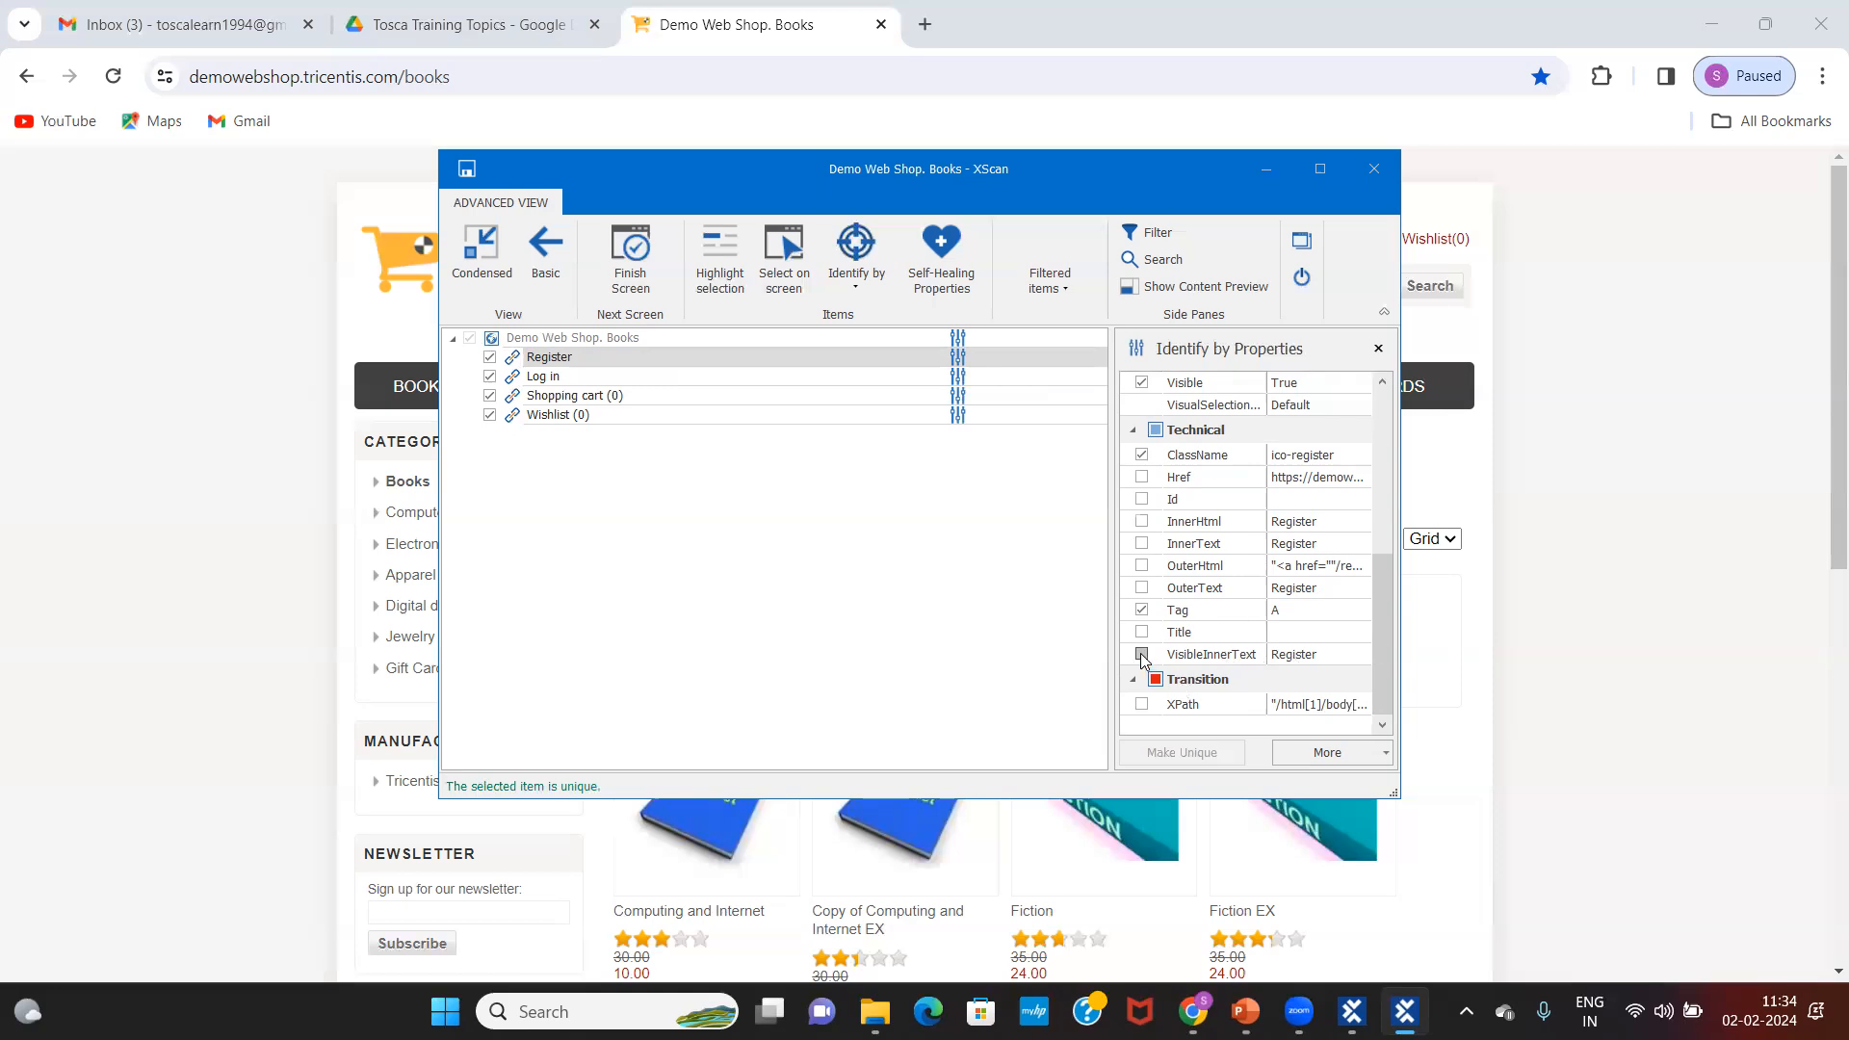
pyautogui.click(1322, 656)
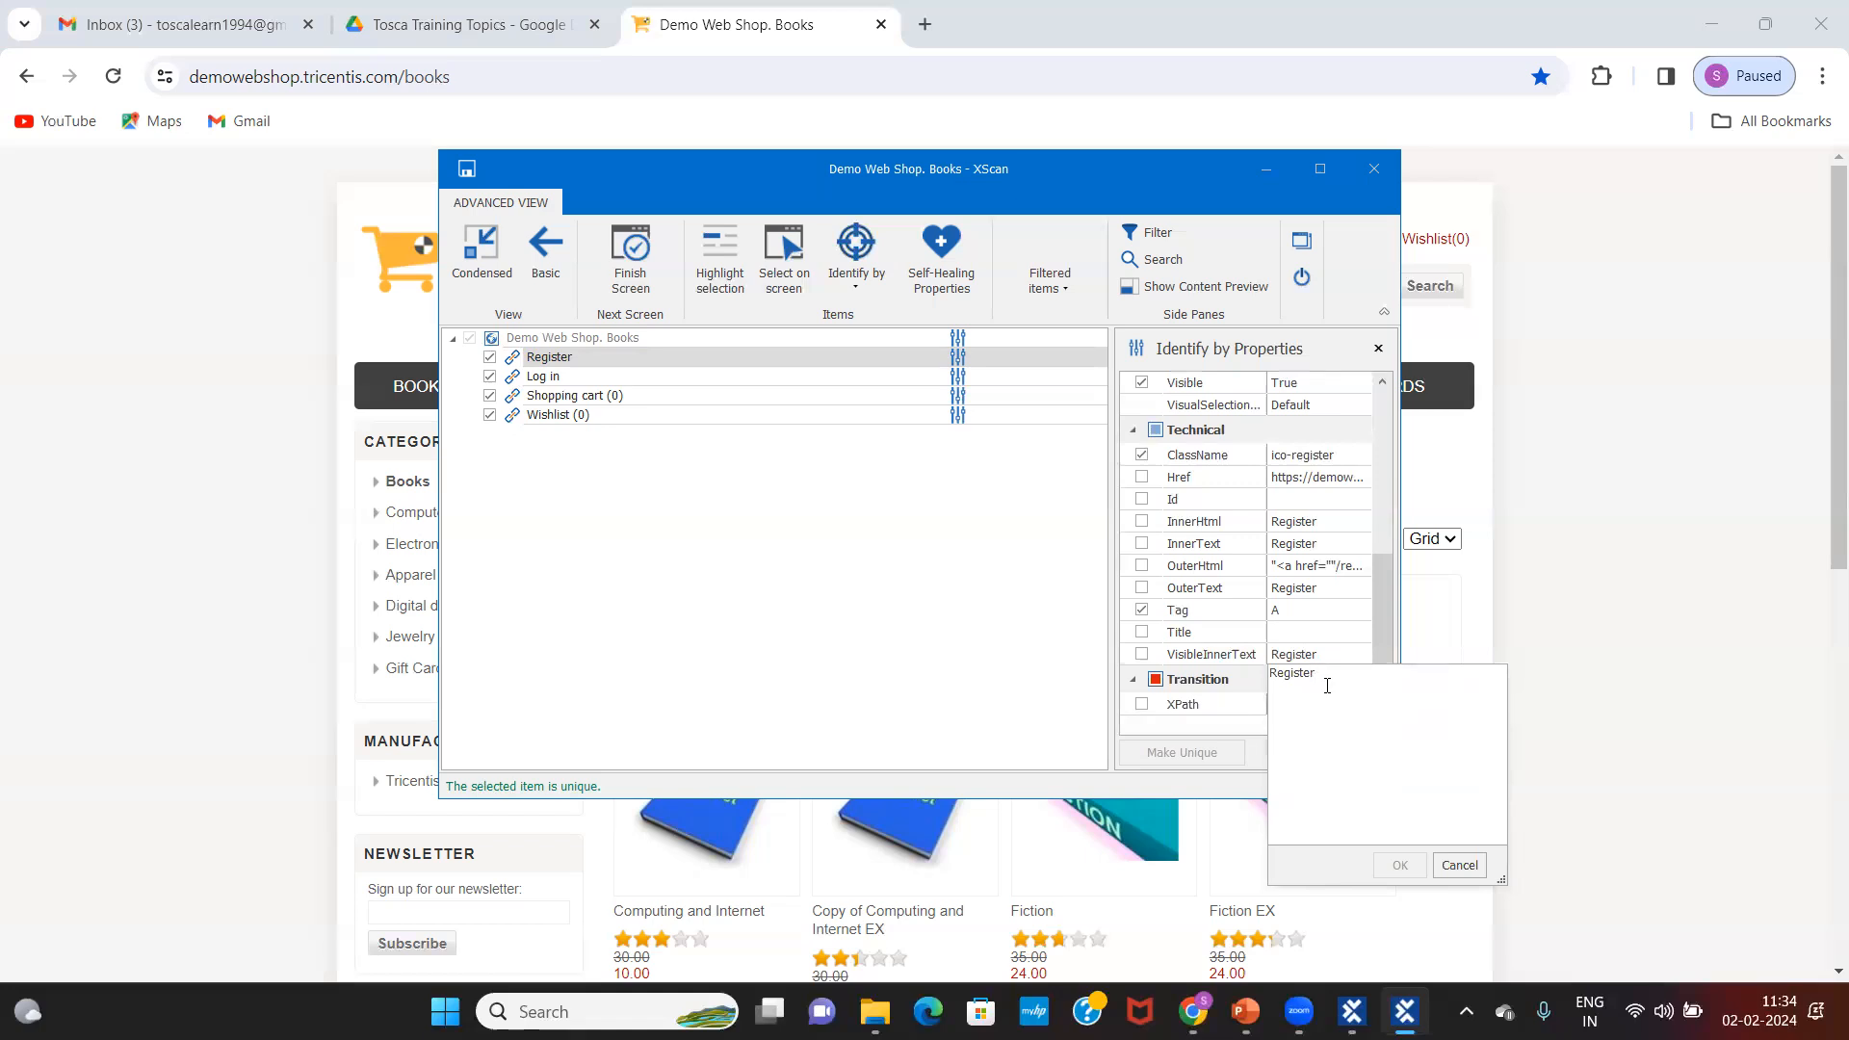
pyautogui.click(1456, 863)
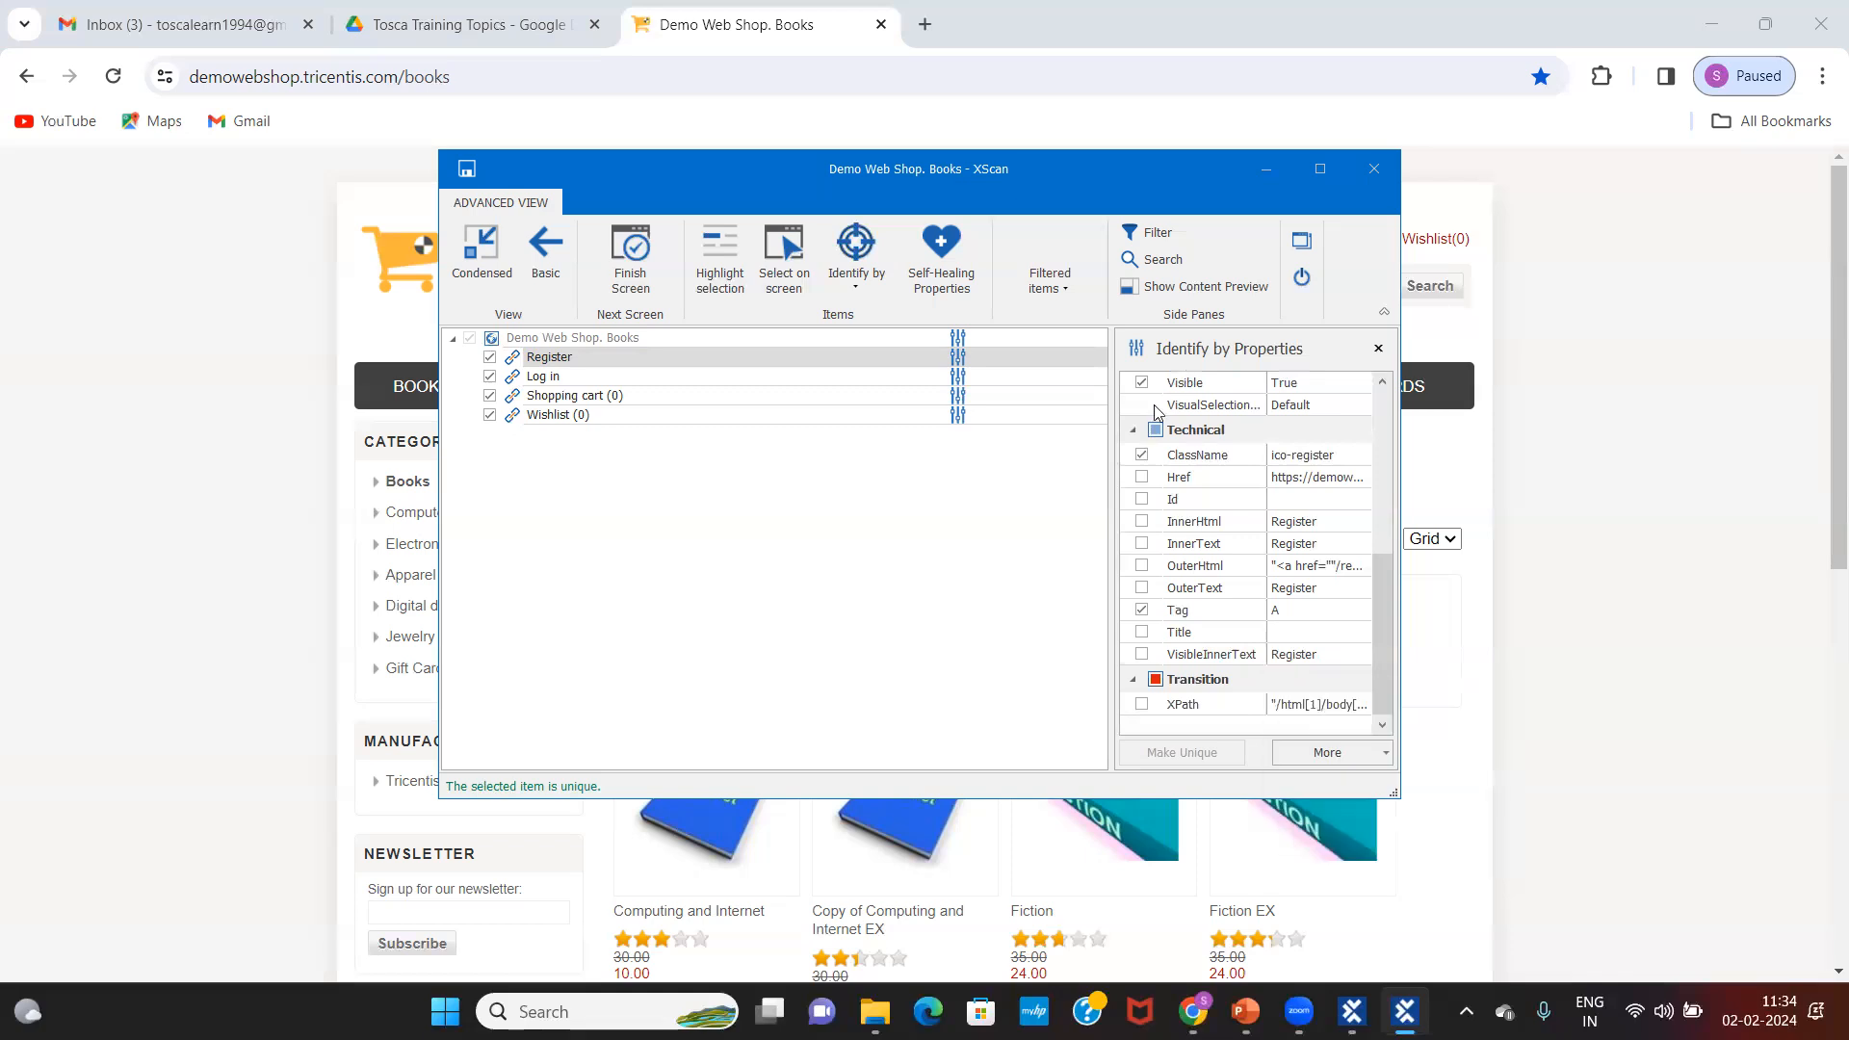
# Step: Clear Visible and ClassName, identify Register by InnerText again, and show Log in's properties
pyautogui.click(1142, 384)
pyautogui.click(1142, 454)
pyautogui.click(1142, 543)
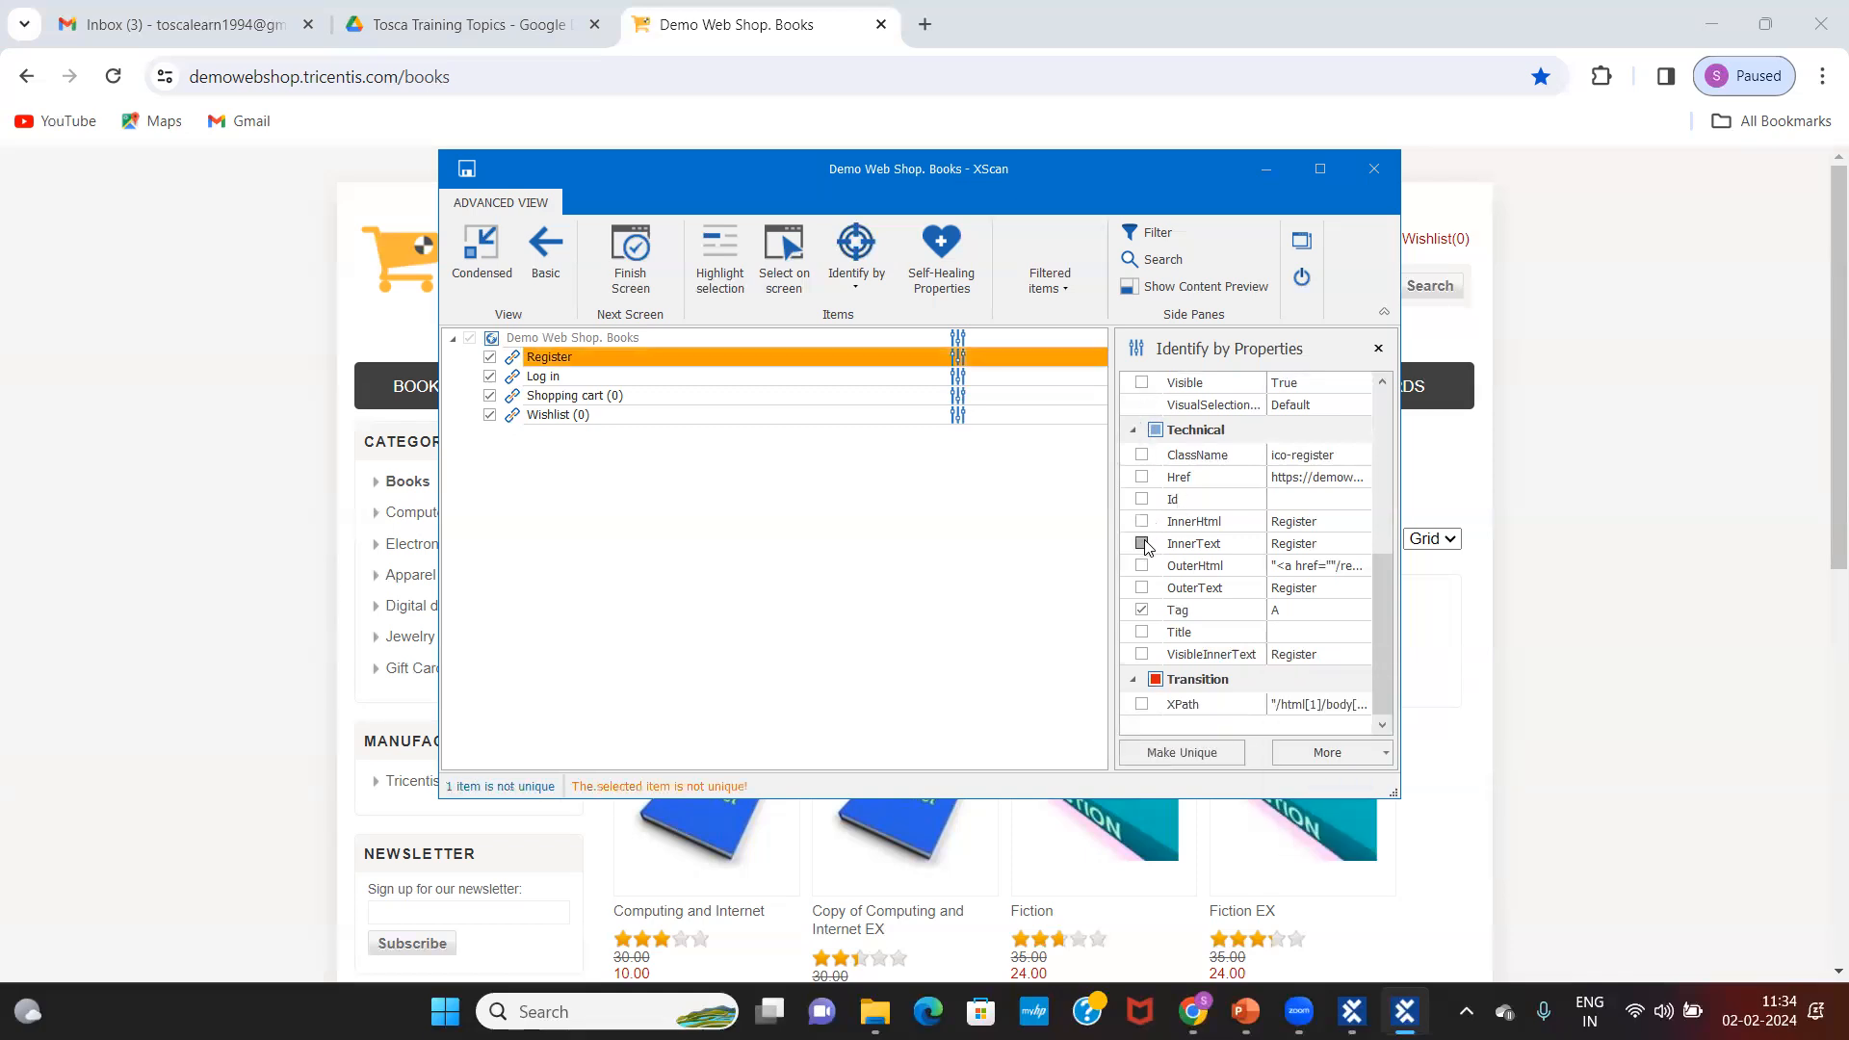
pyautogui.click(639, 377)
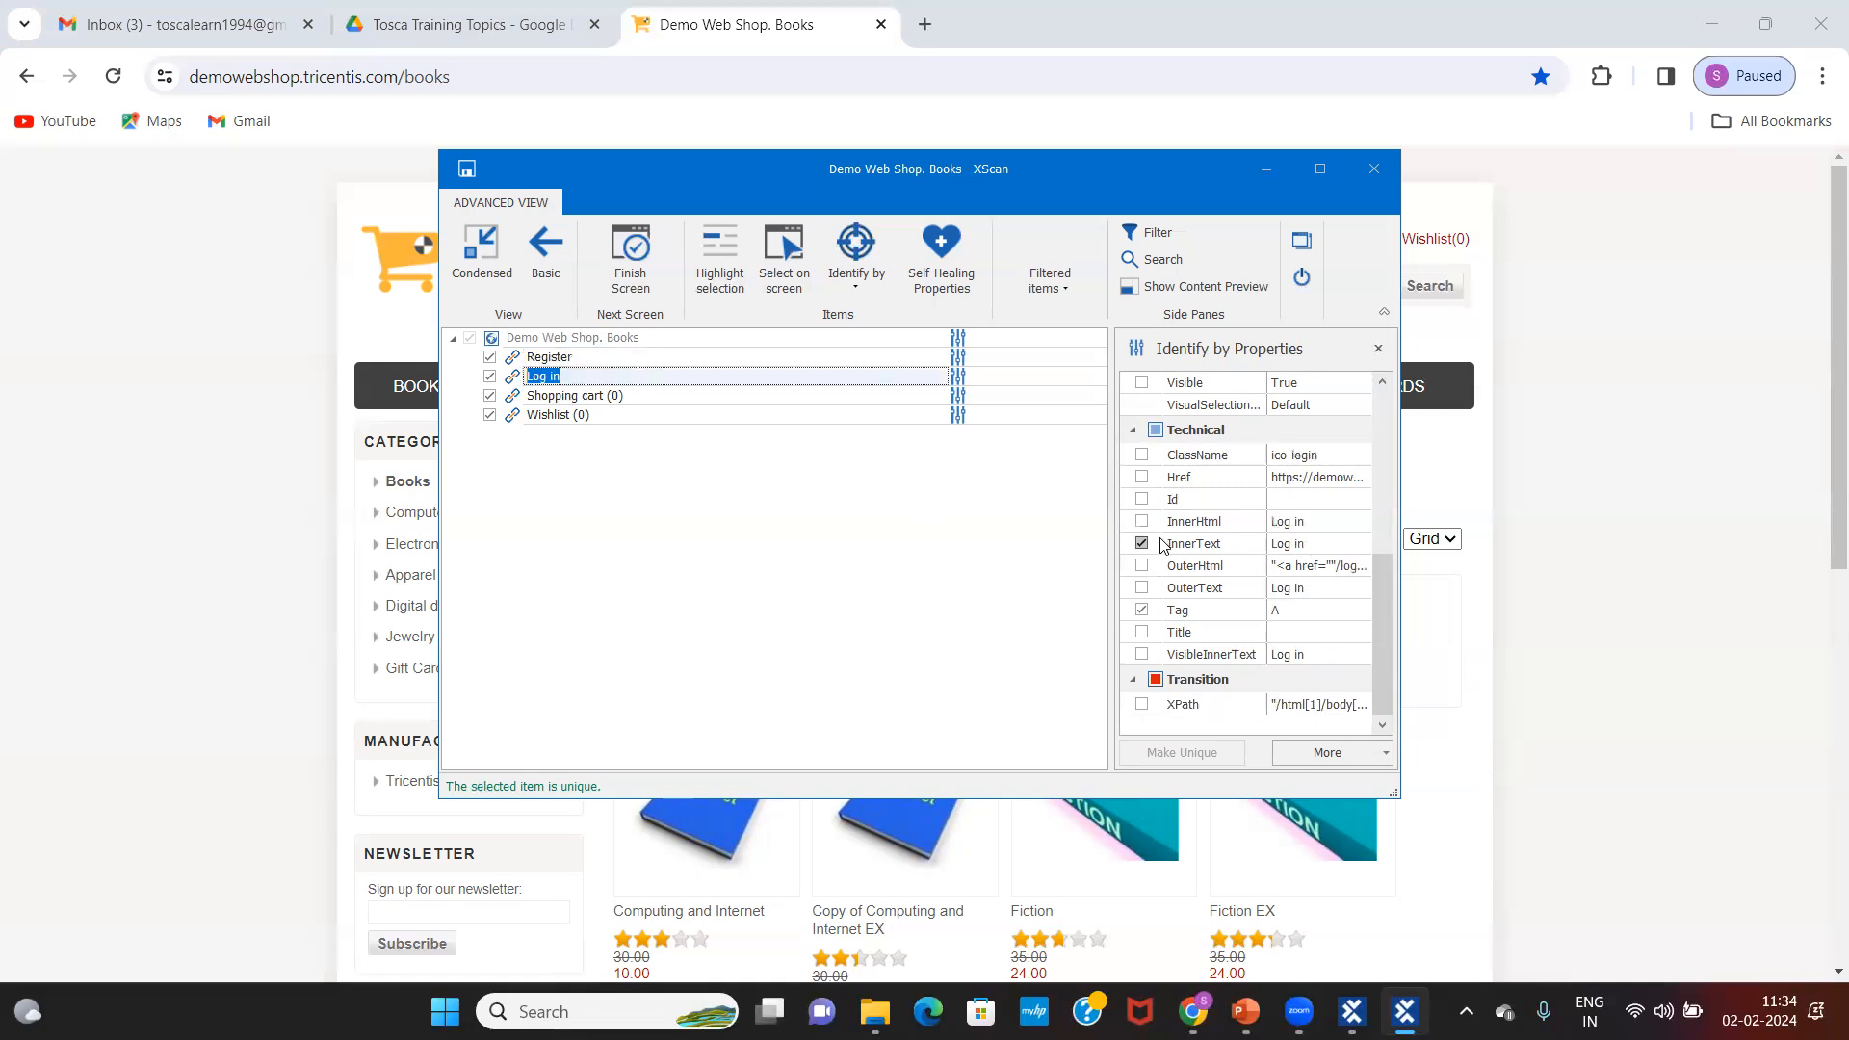
# Step: Type and delete stray characters in the Log in link's InnerText value
pyautogui.click(1323, 545)
pyautogui.write('jklgjdfk')
pyautogui.press('BackSpace')
pyautogui.press('BackSpace')
pyautogui.press('BackSpace')
pyautogui.press('BackSpace')
pyautogui.press('BackSpace')
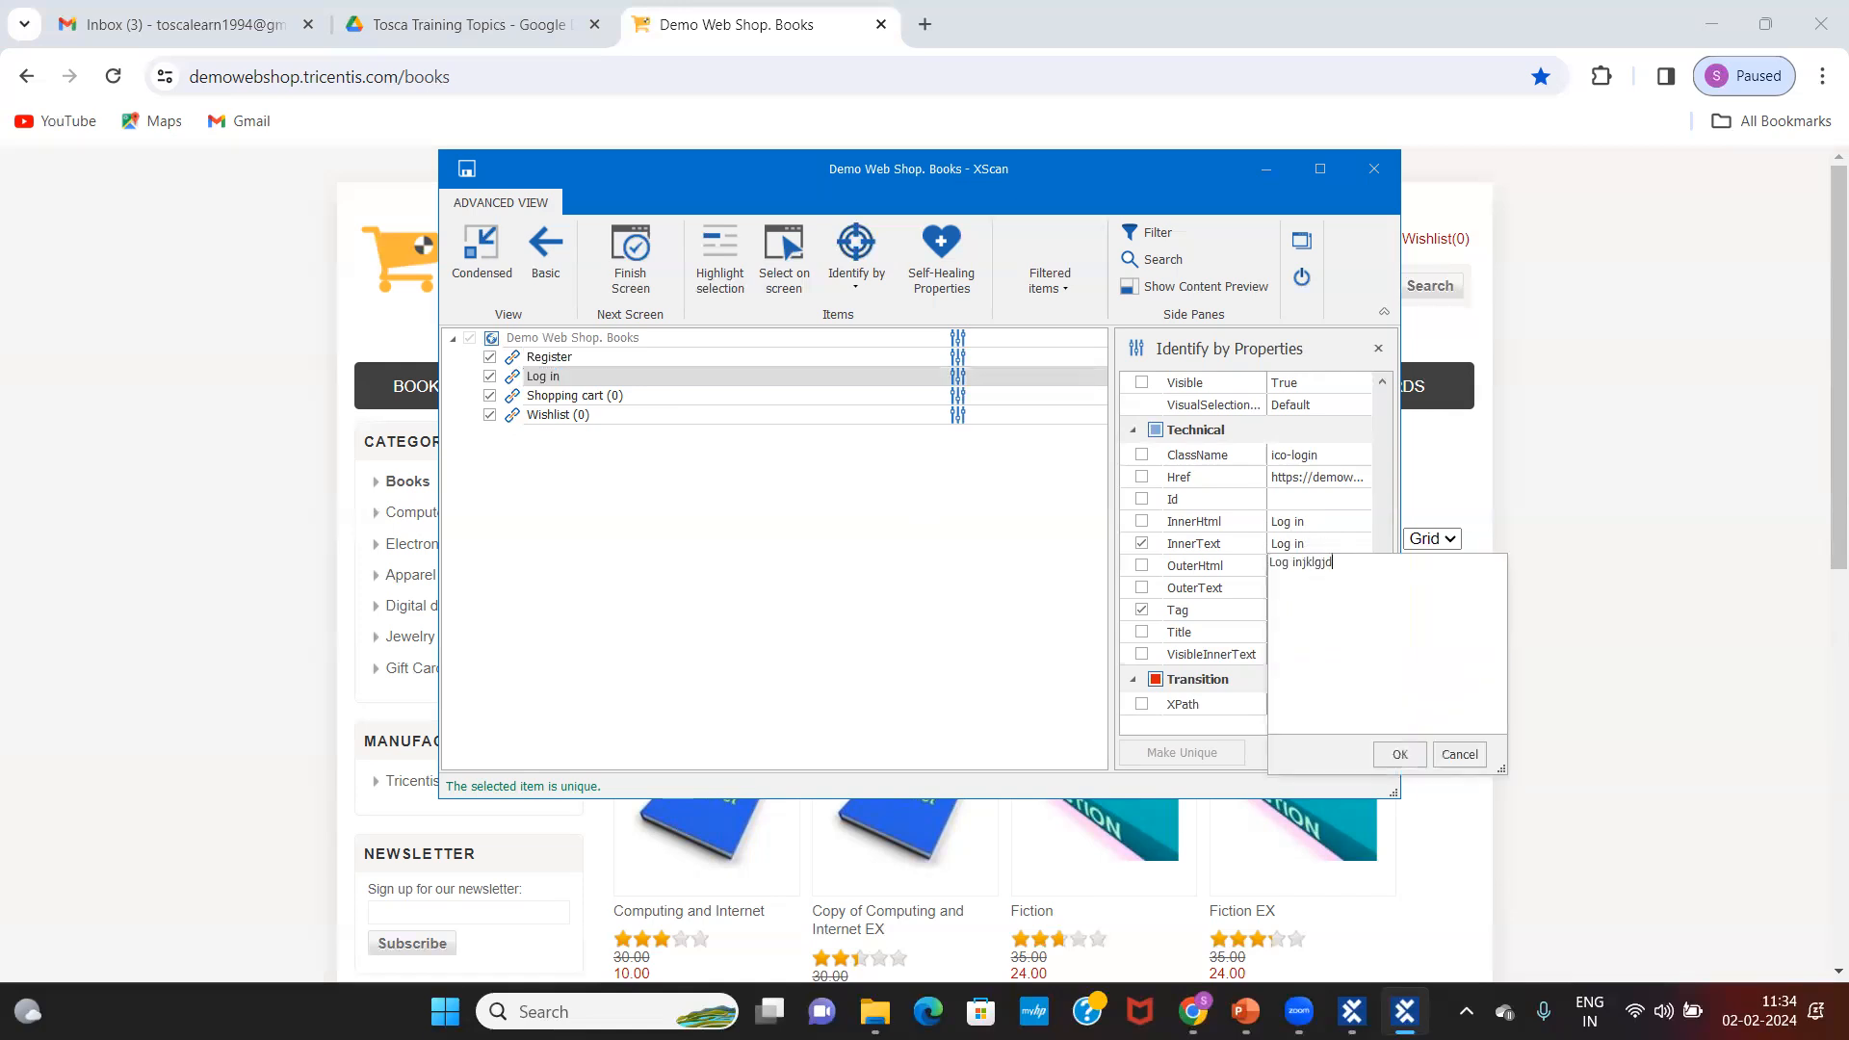
pyautogui.press('BackSpace')
pyautogui.press('BackSpace')
pyautogui.write('879')
# Step: Test a 'Log in*' wildcard, discard it, and show the Shopping cart (0) link's properties
pyautogui.click(1302, 563)
pyautogui.write('*')
pyautogui.press('Delete')
pyautogui.press('Delete')
pyautogui.write('1')
pyautogui.press('BackSpace')
pyautogui.write('4')
pyautogui.press('BackSpace')
pyautogui.click(1400, 754)
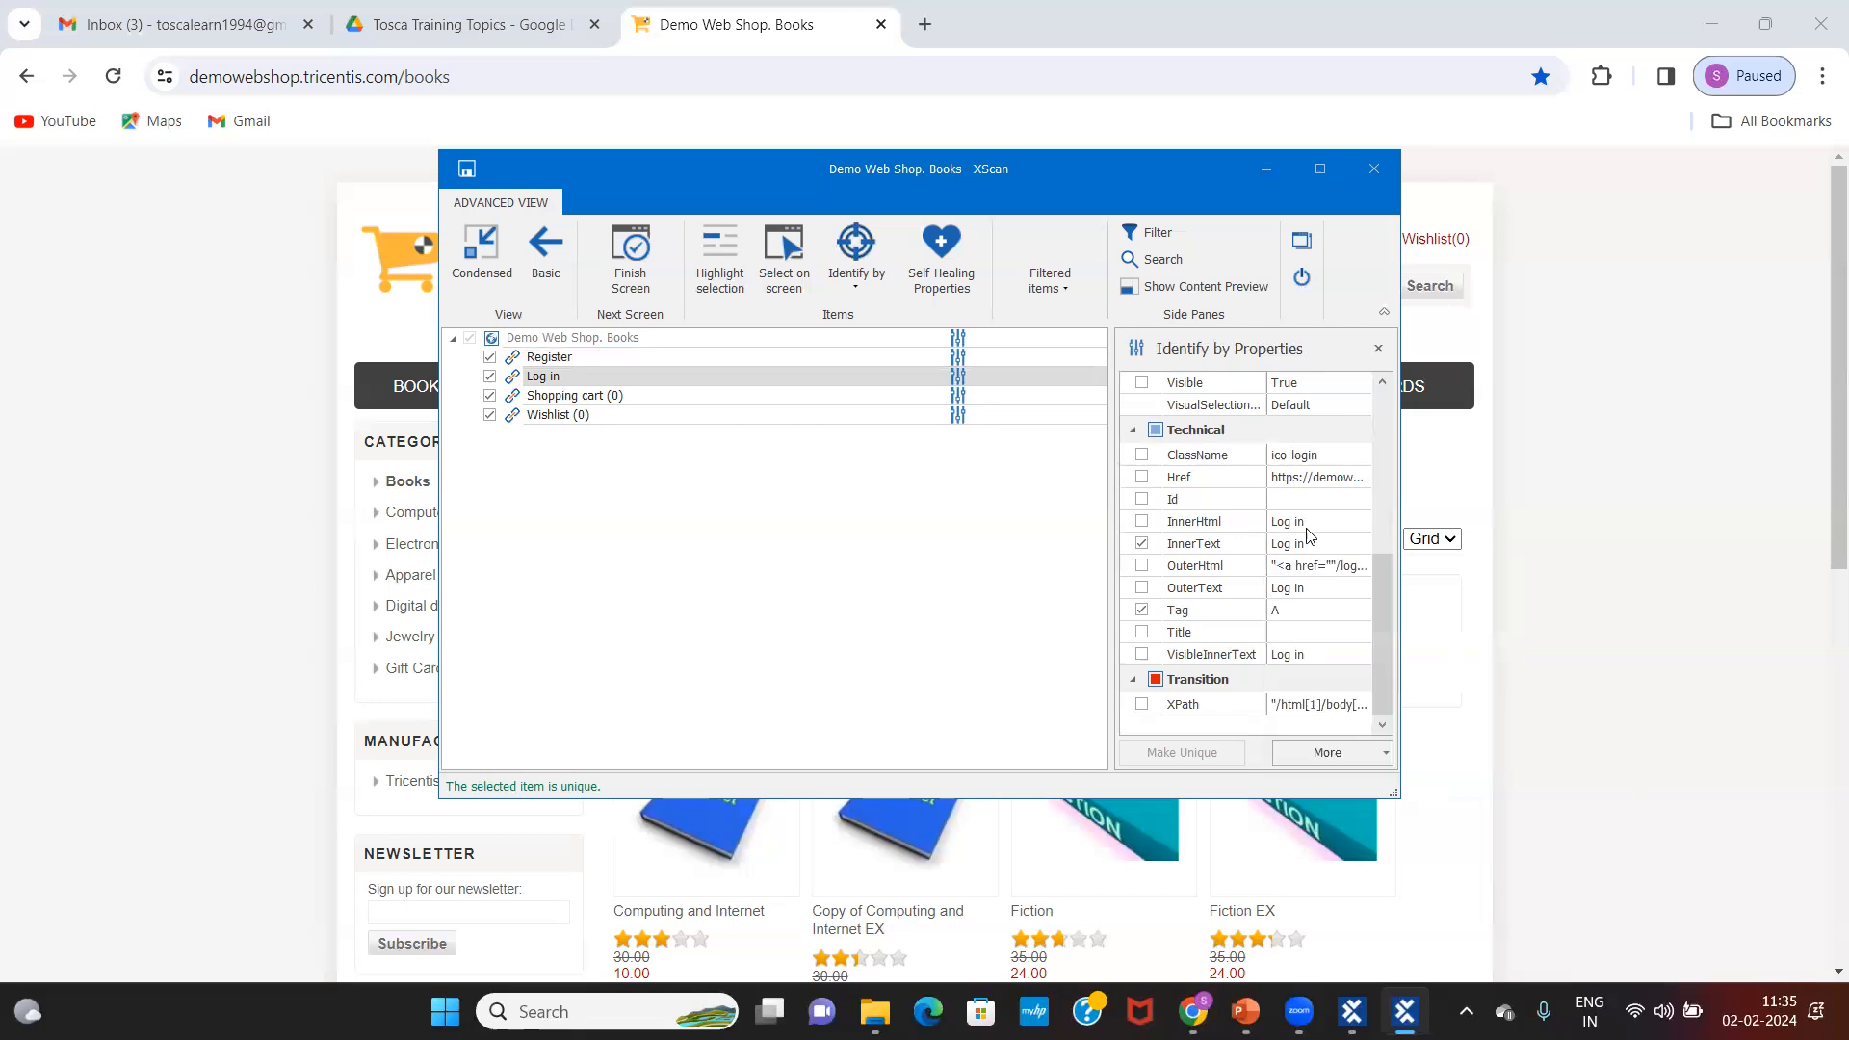
pyautogui.click(1309, 545)
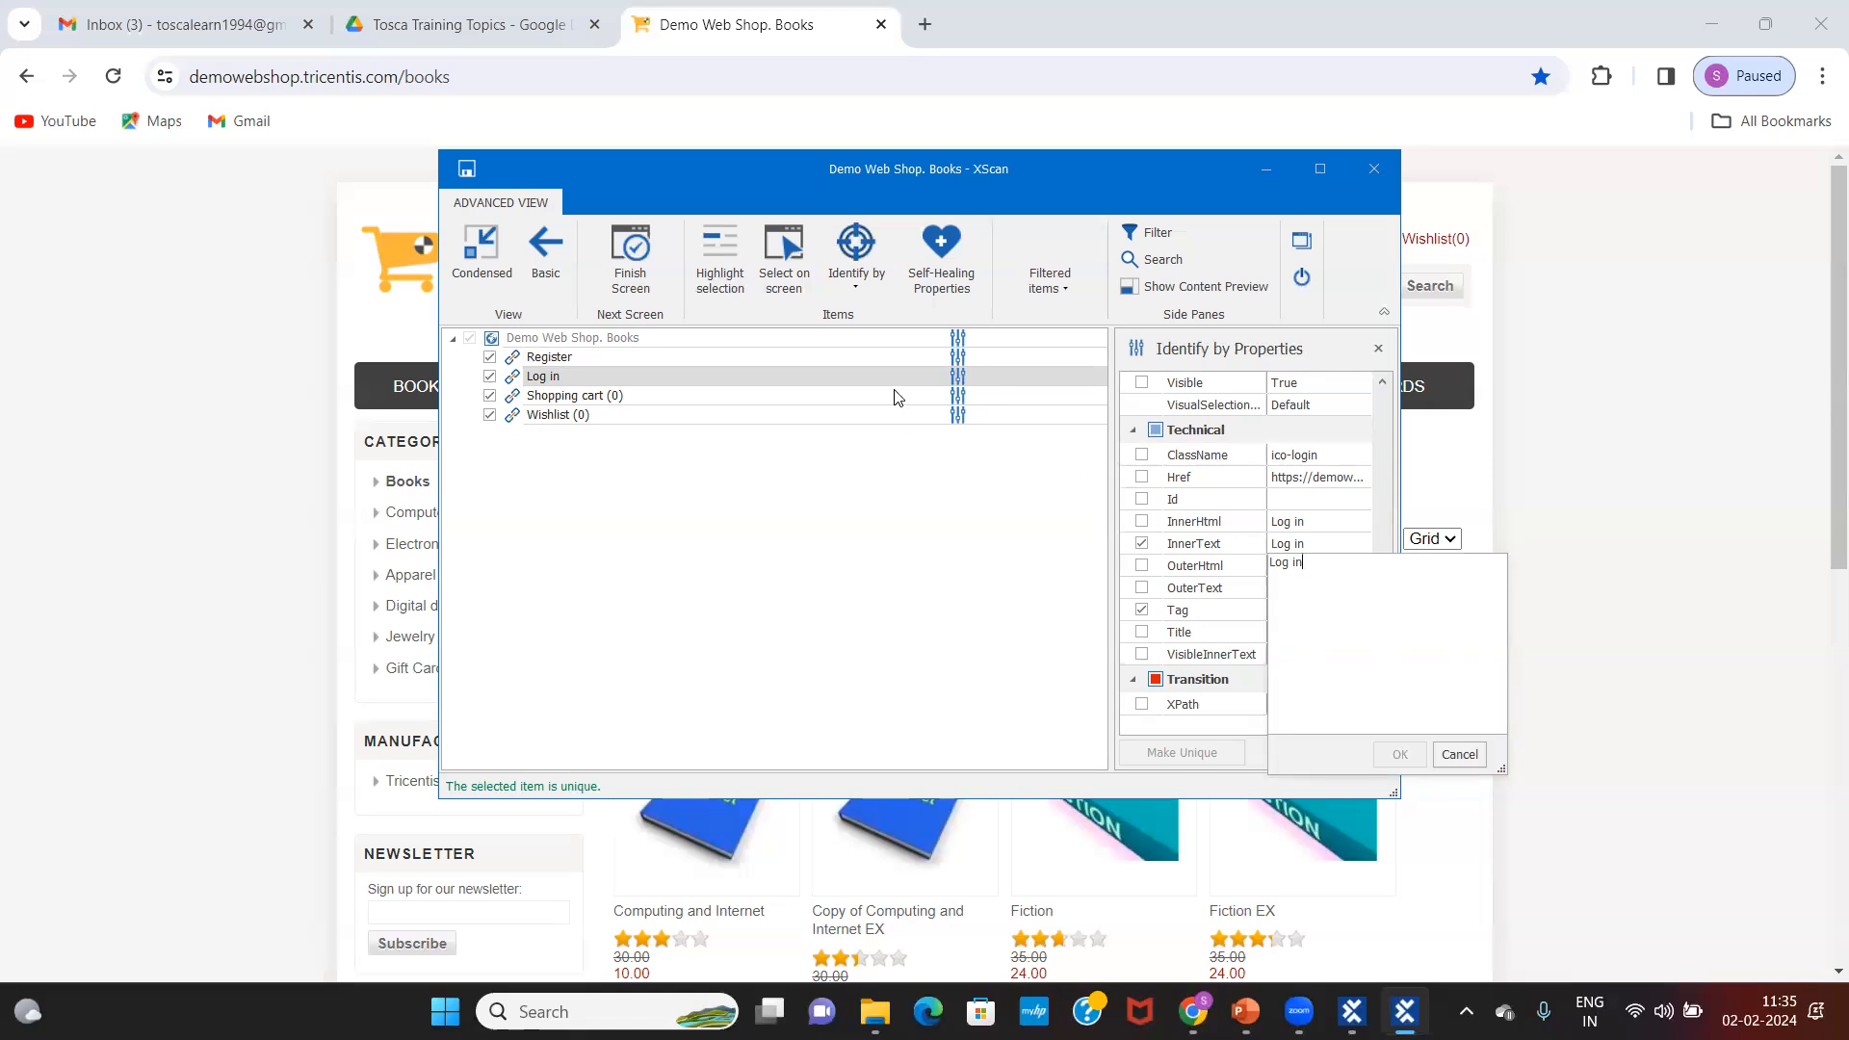
pyautogui.doubleClick(578, 394)
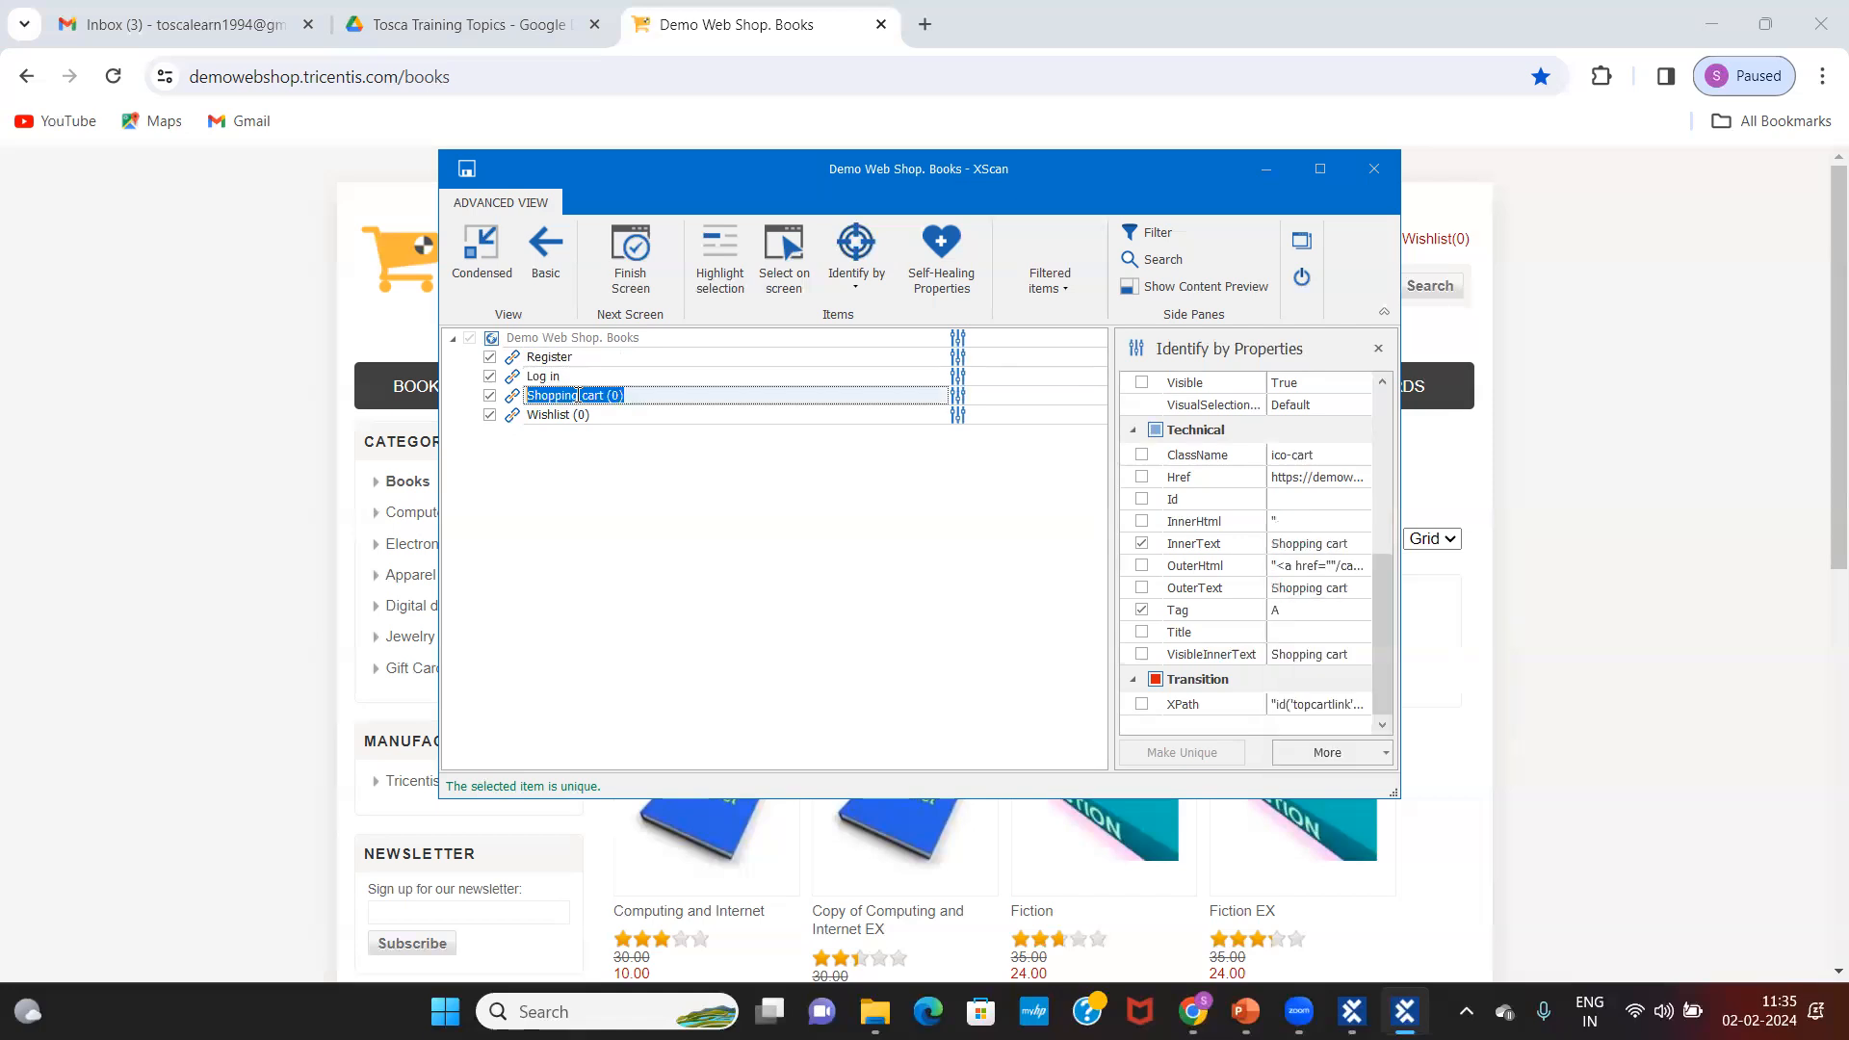
# Step: Set the Shopping cart link's InnerText to 'Shopping cart (*)' and select the Wishlist (0) link
pyautogui.click(1310, 545)
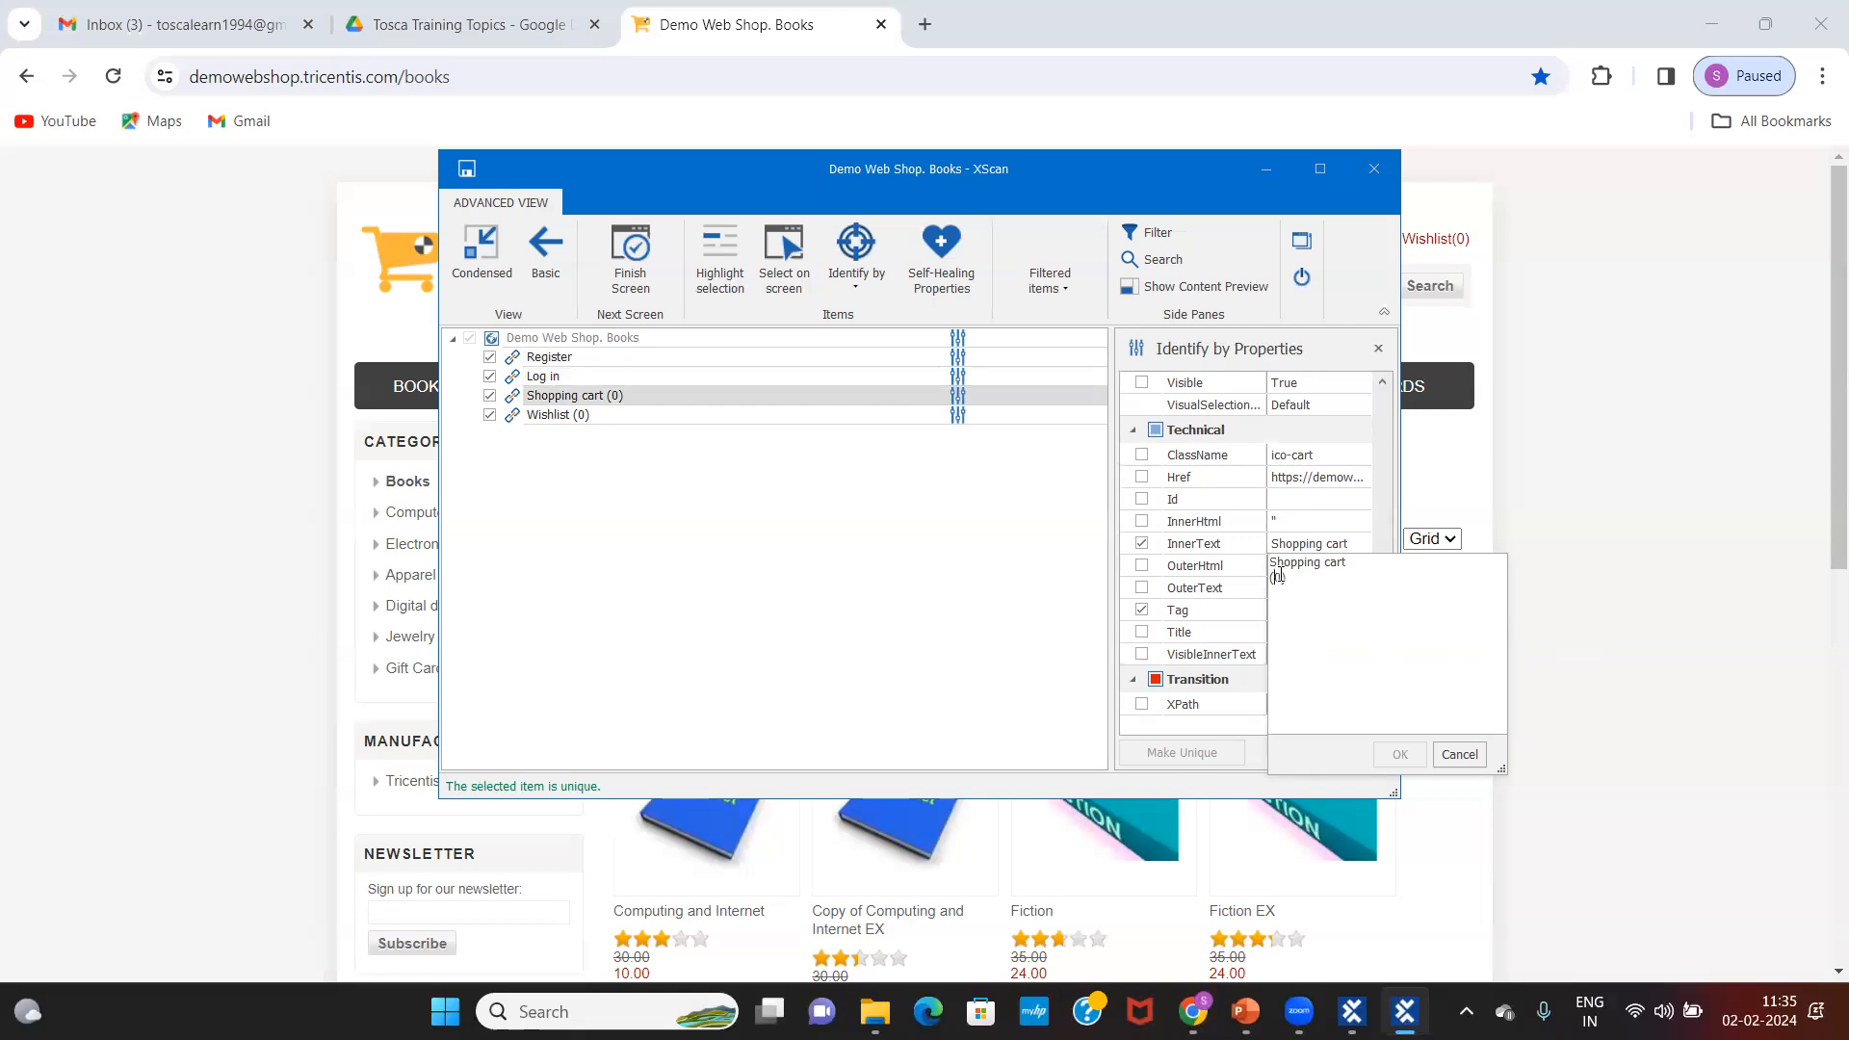
pyautogui.press('BackSpace')
pyautogui.write('*')
pyautogui.click(1400, 754)
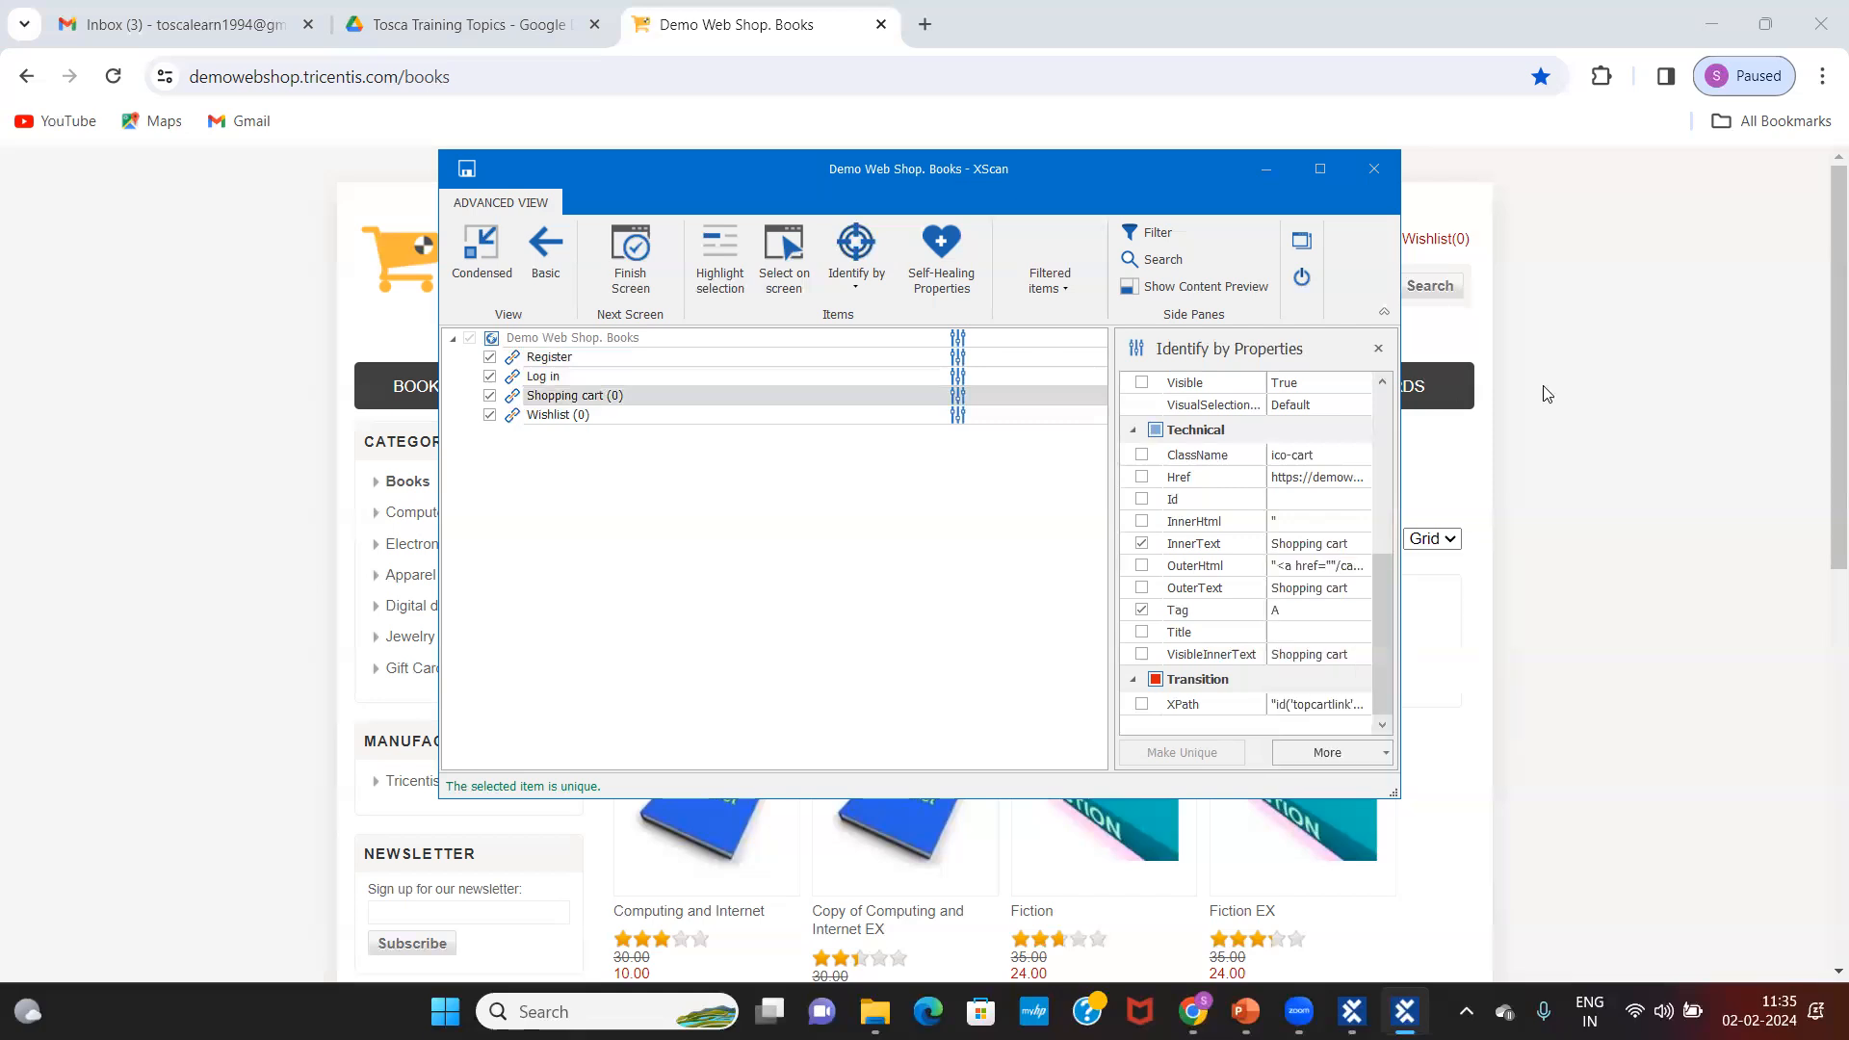
pyautogui.click(1306, 545)
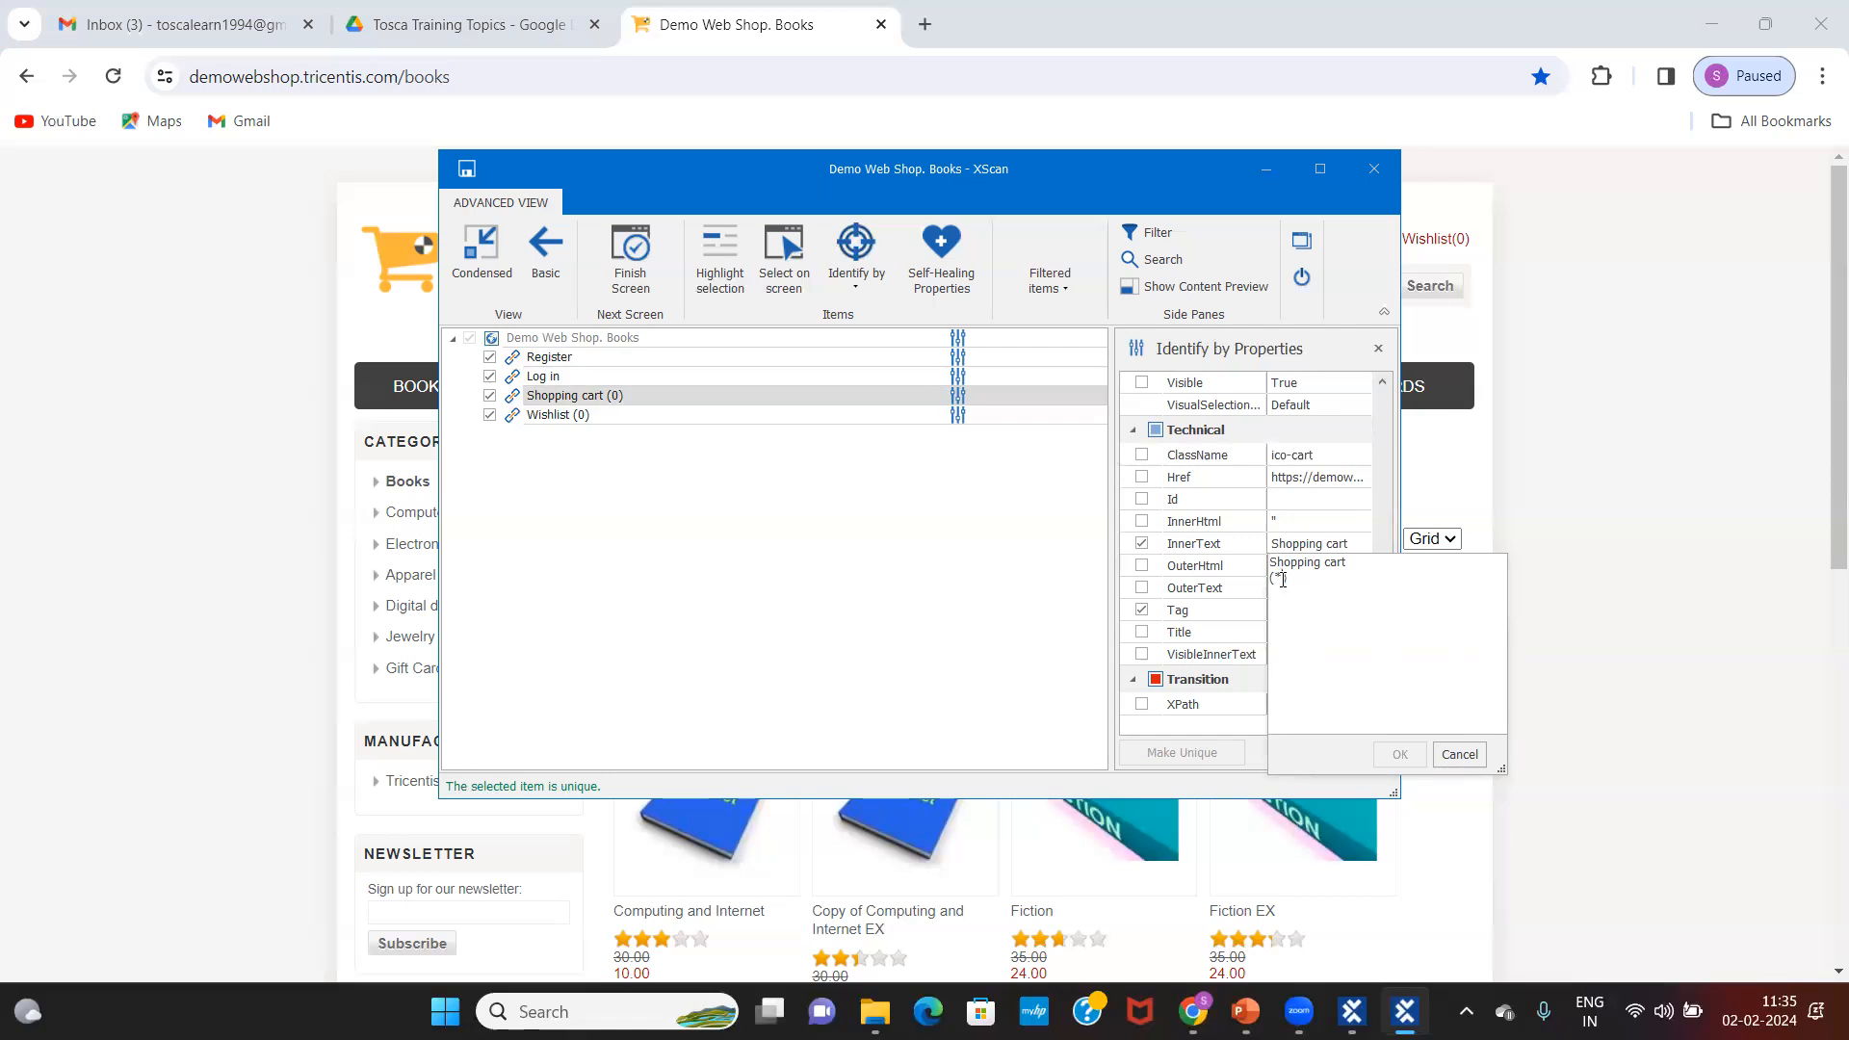
pyautogui.click(624, 416)
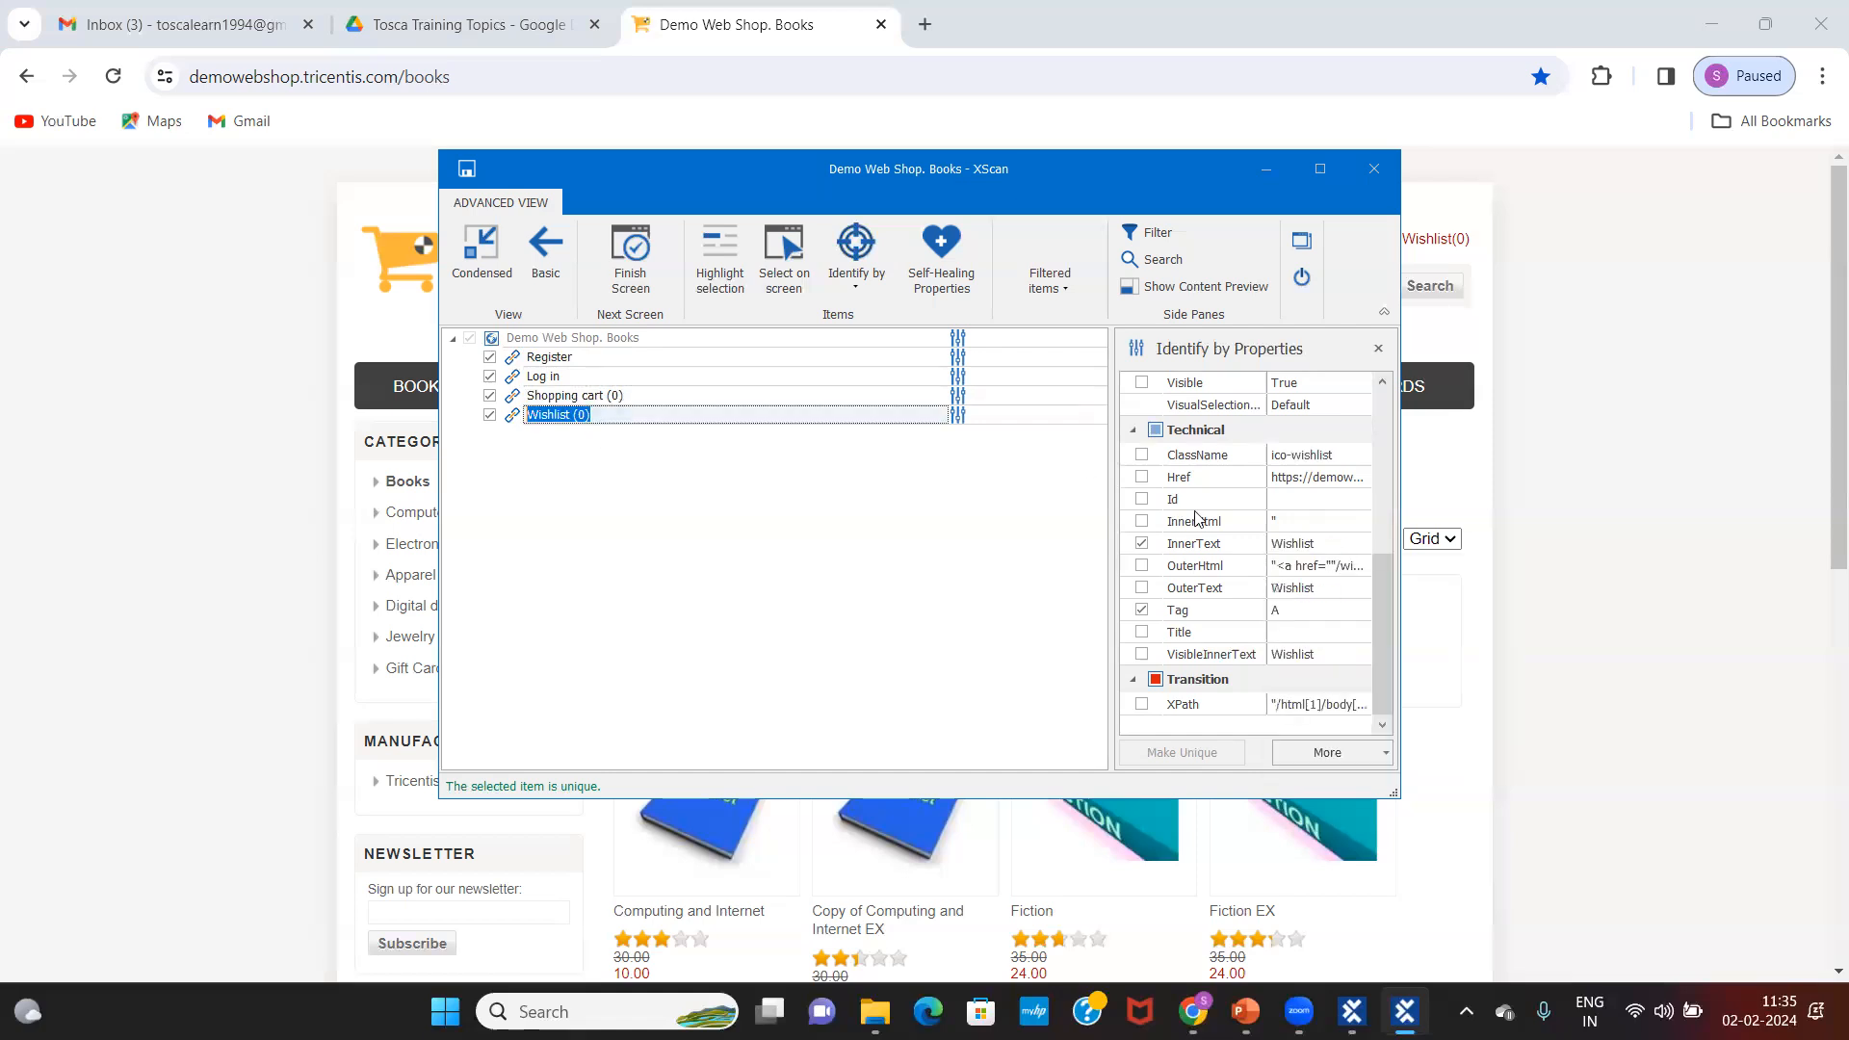
# Step: Set Wishlist's InnerText to 'Wishlist (*)' and select the Demo Web Shop. Books root item
pyautogui.click(1321, 545)
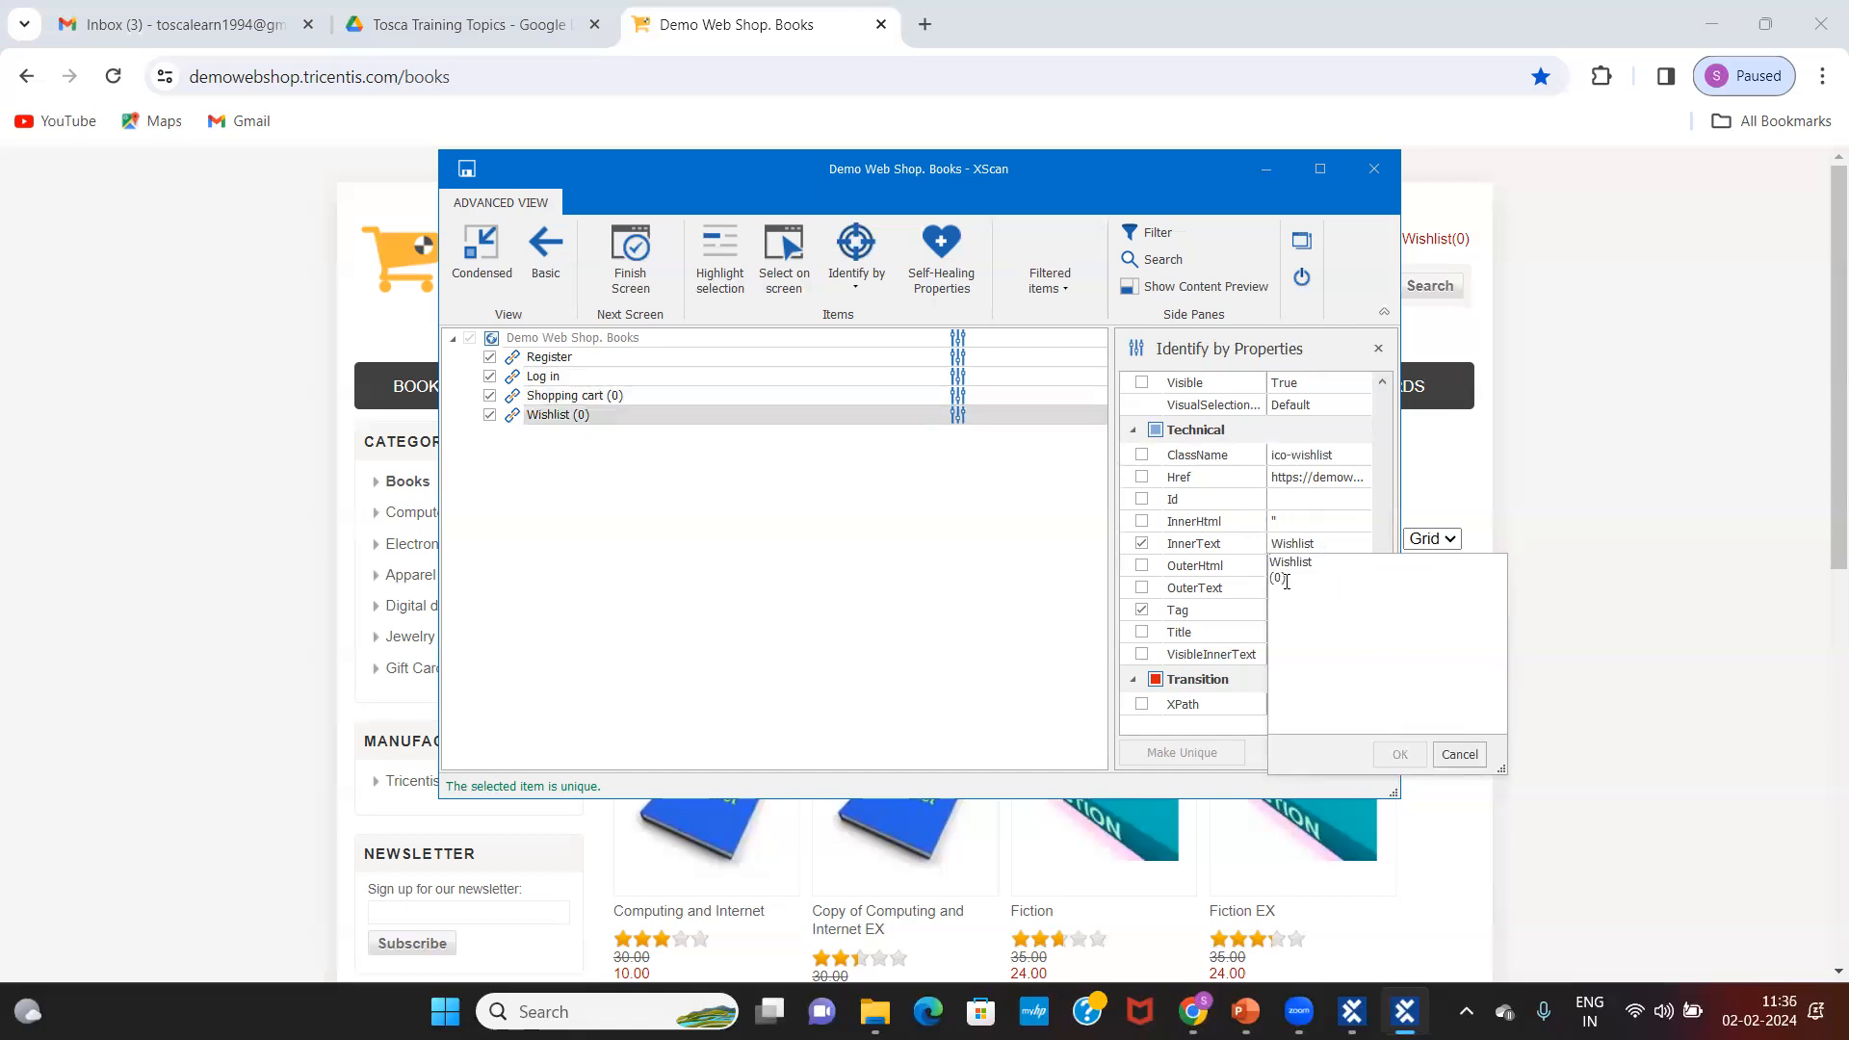
pyautogui.press('BackSpace')
pyautogui.write('*')
pyautogui.click(1400, 754)
pyautogui.click(592, 339)
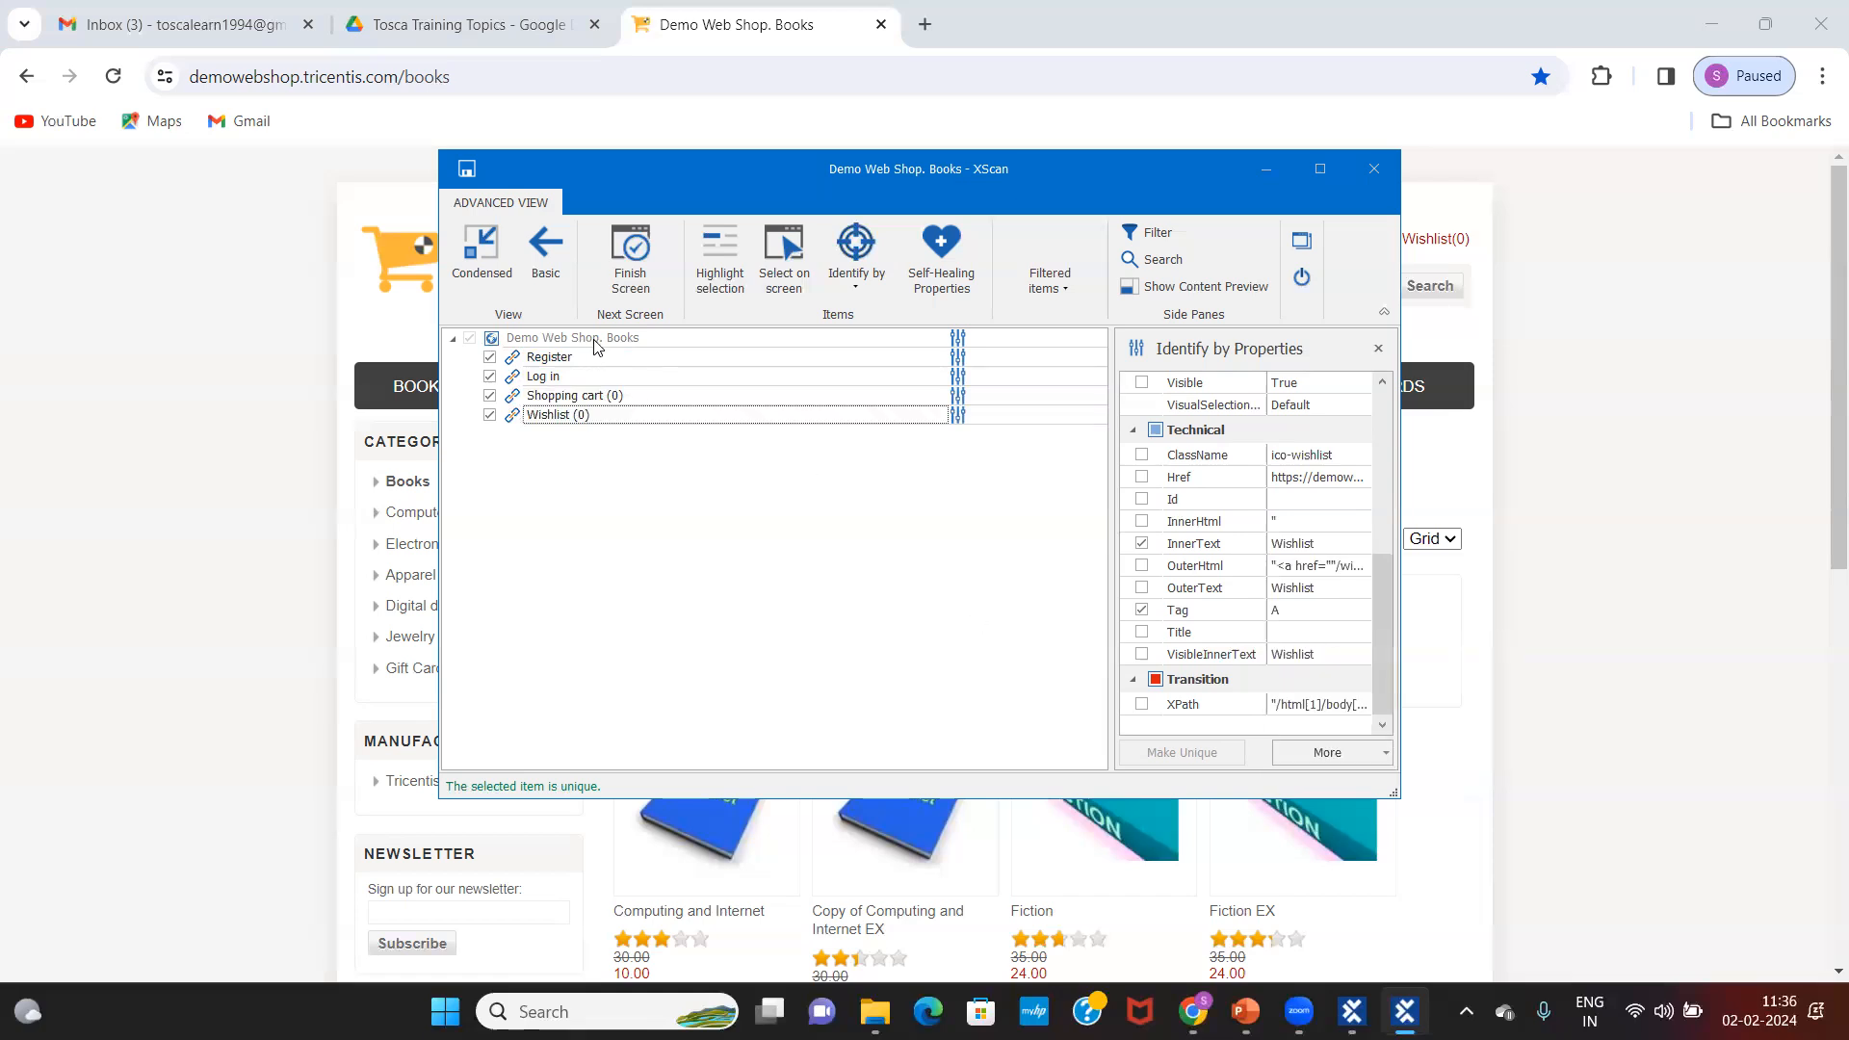
pyautogui.click(595, 339)
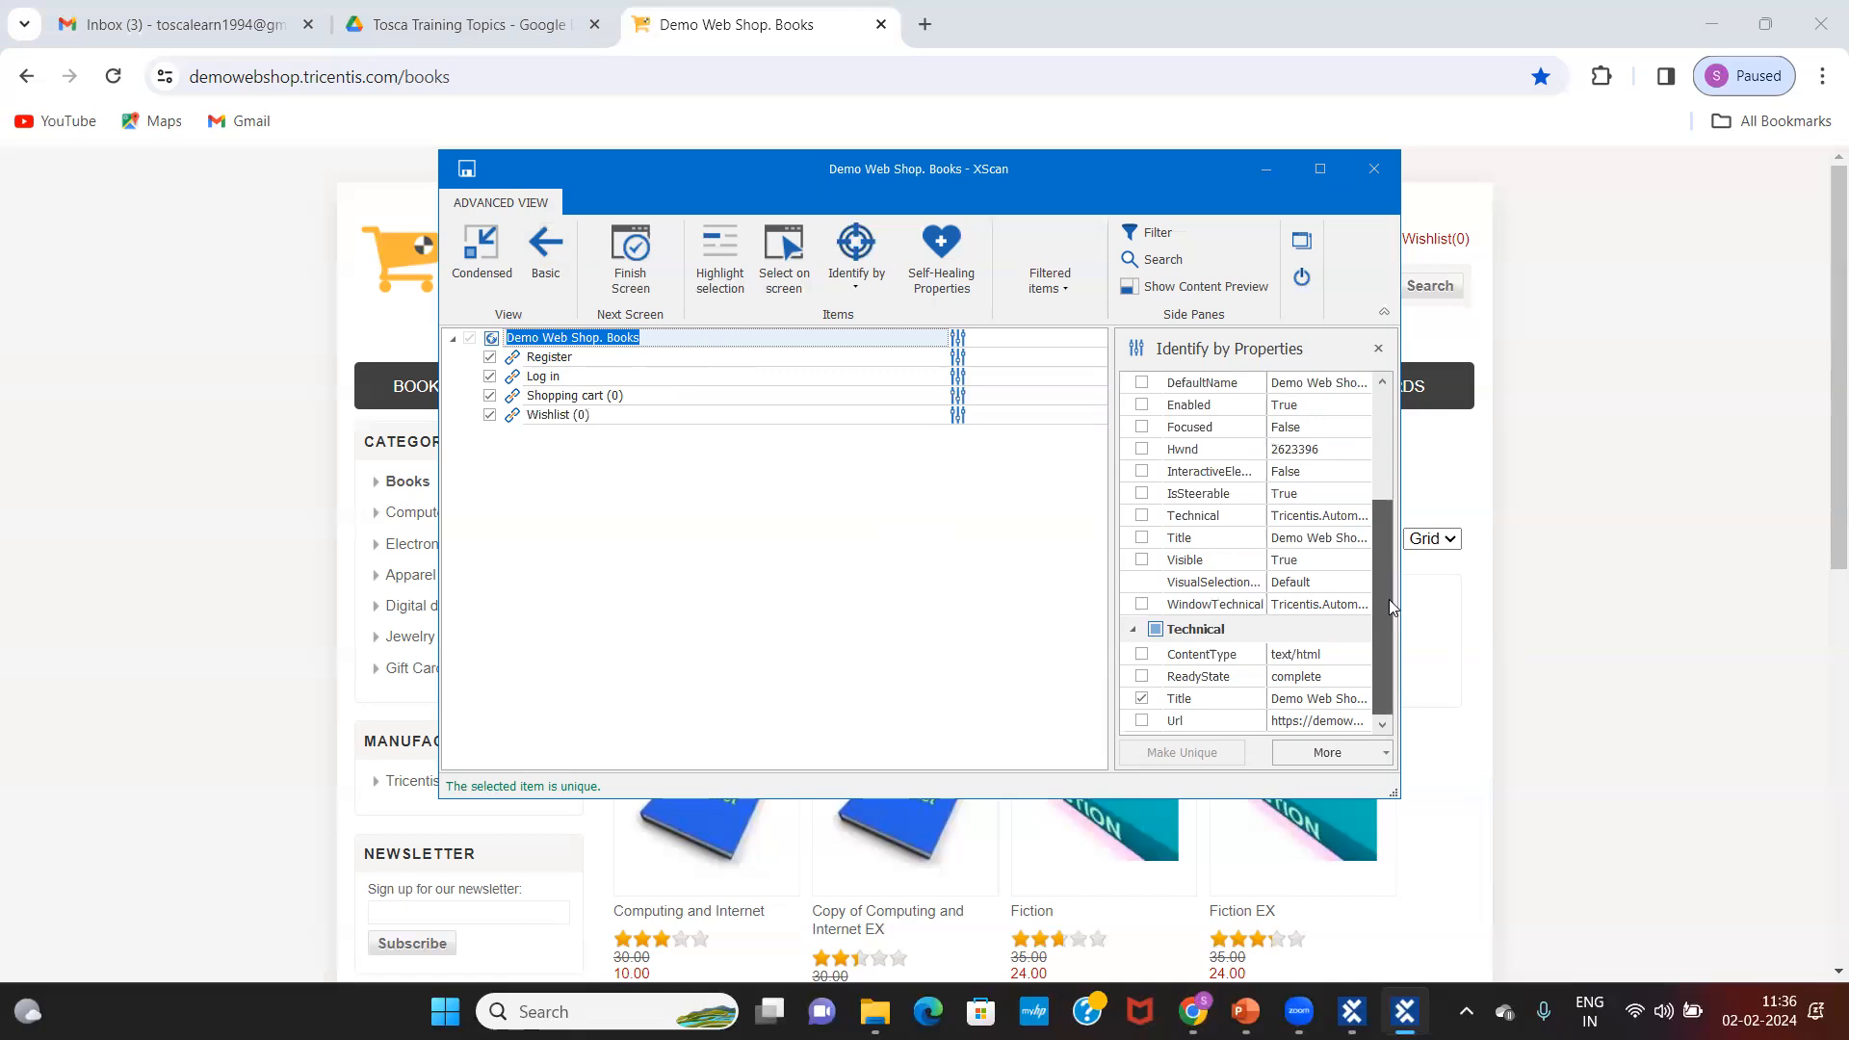
# Step: Change the page's technical Title value to the wildcard Demo*, then reselect the Demo Web Shop. Books page
pyautogui.click(1313, 700)
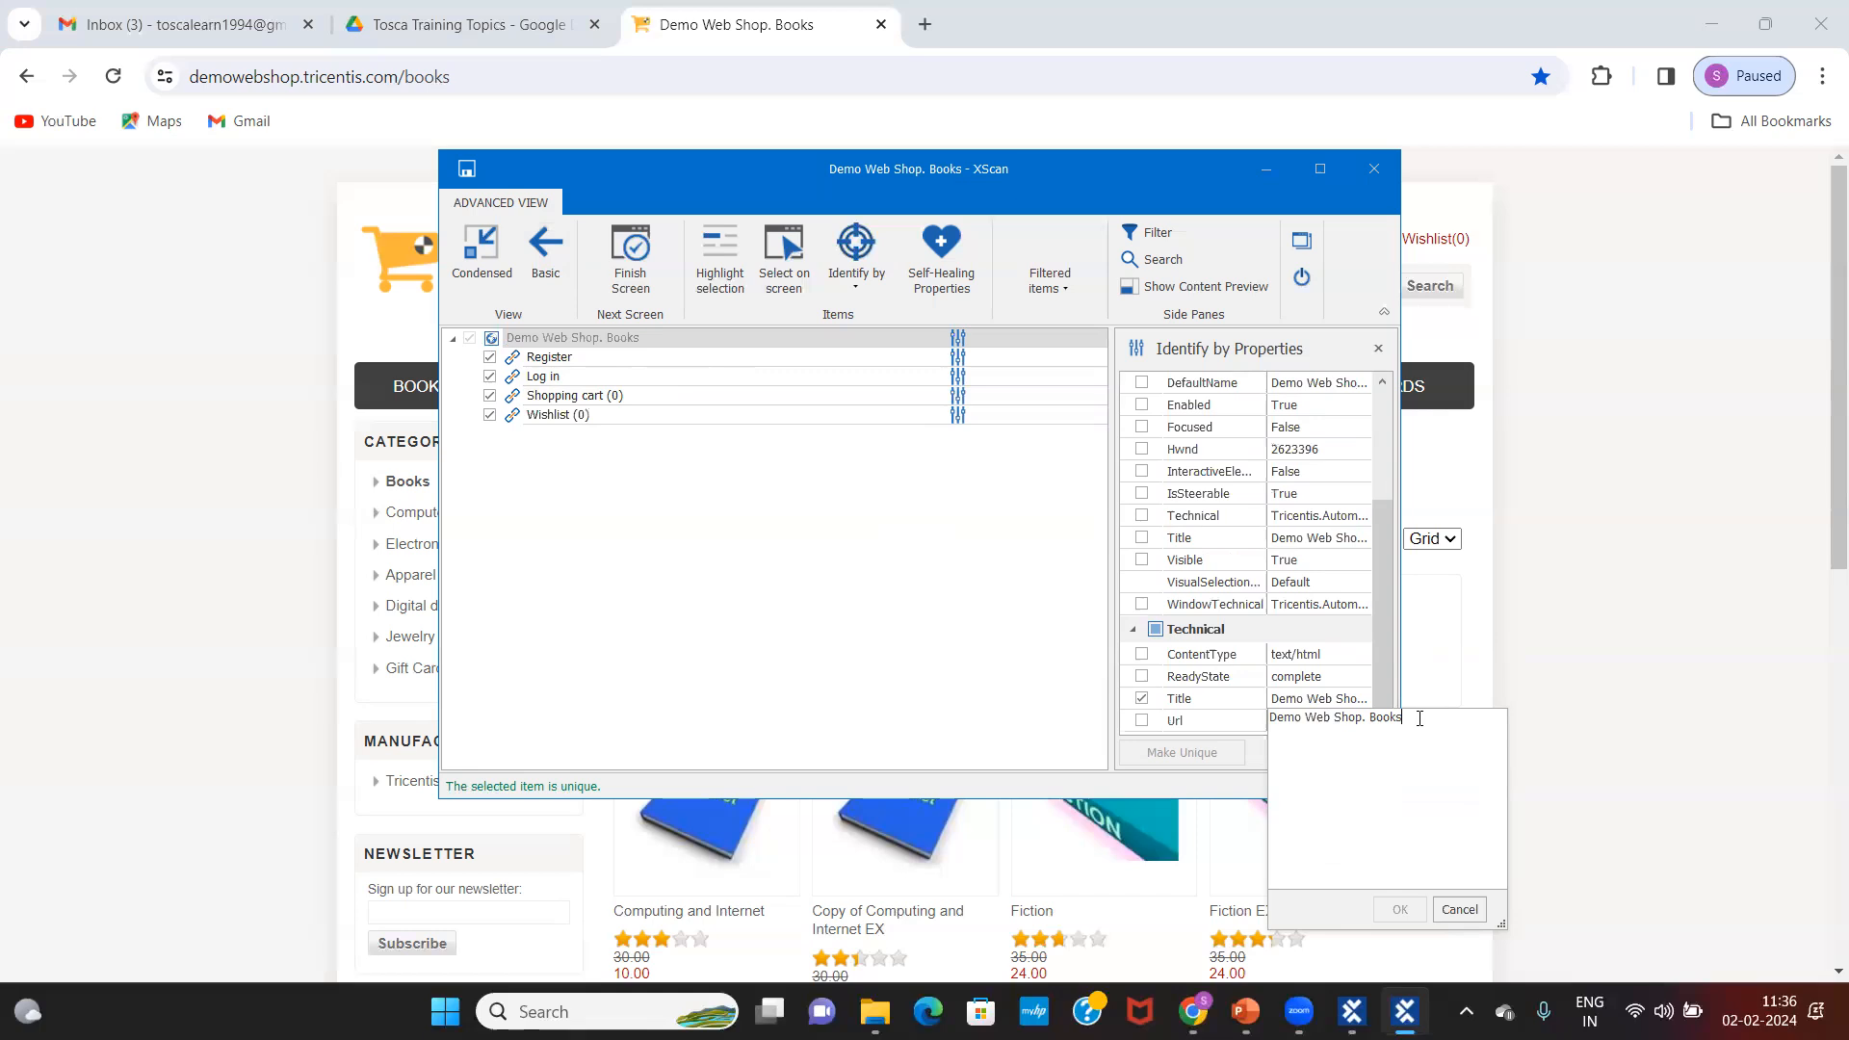
pyautogui.press('BackSpace')
pyautogui.press('BackSpace')
pyautogui.press('BackSpace')
pyautogui.press('BackSpace')
pyautogui.press('BackSpace')
pyautogui.press('BackSpace')
pyautogui.press('BackSpace')
pyautogui.press('BackSpace')
pyautogui.press('BackSpace')
pyautogui.press('BackSpace')
pyautogui.press('BackSpace')
pyautogui.press('BackSpace')
pyautogui.press('BackSpace')
pyautogui.press('BackSpace')
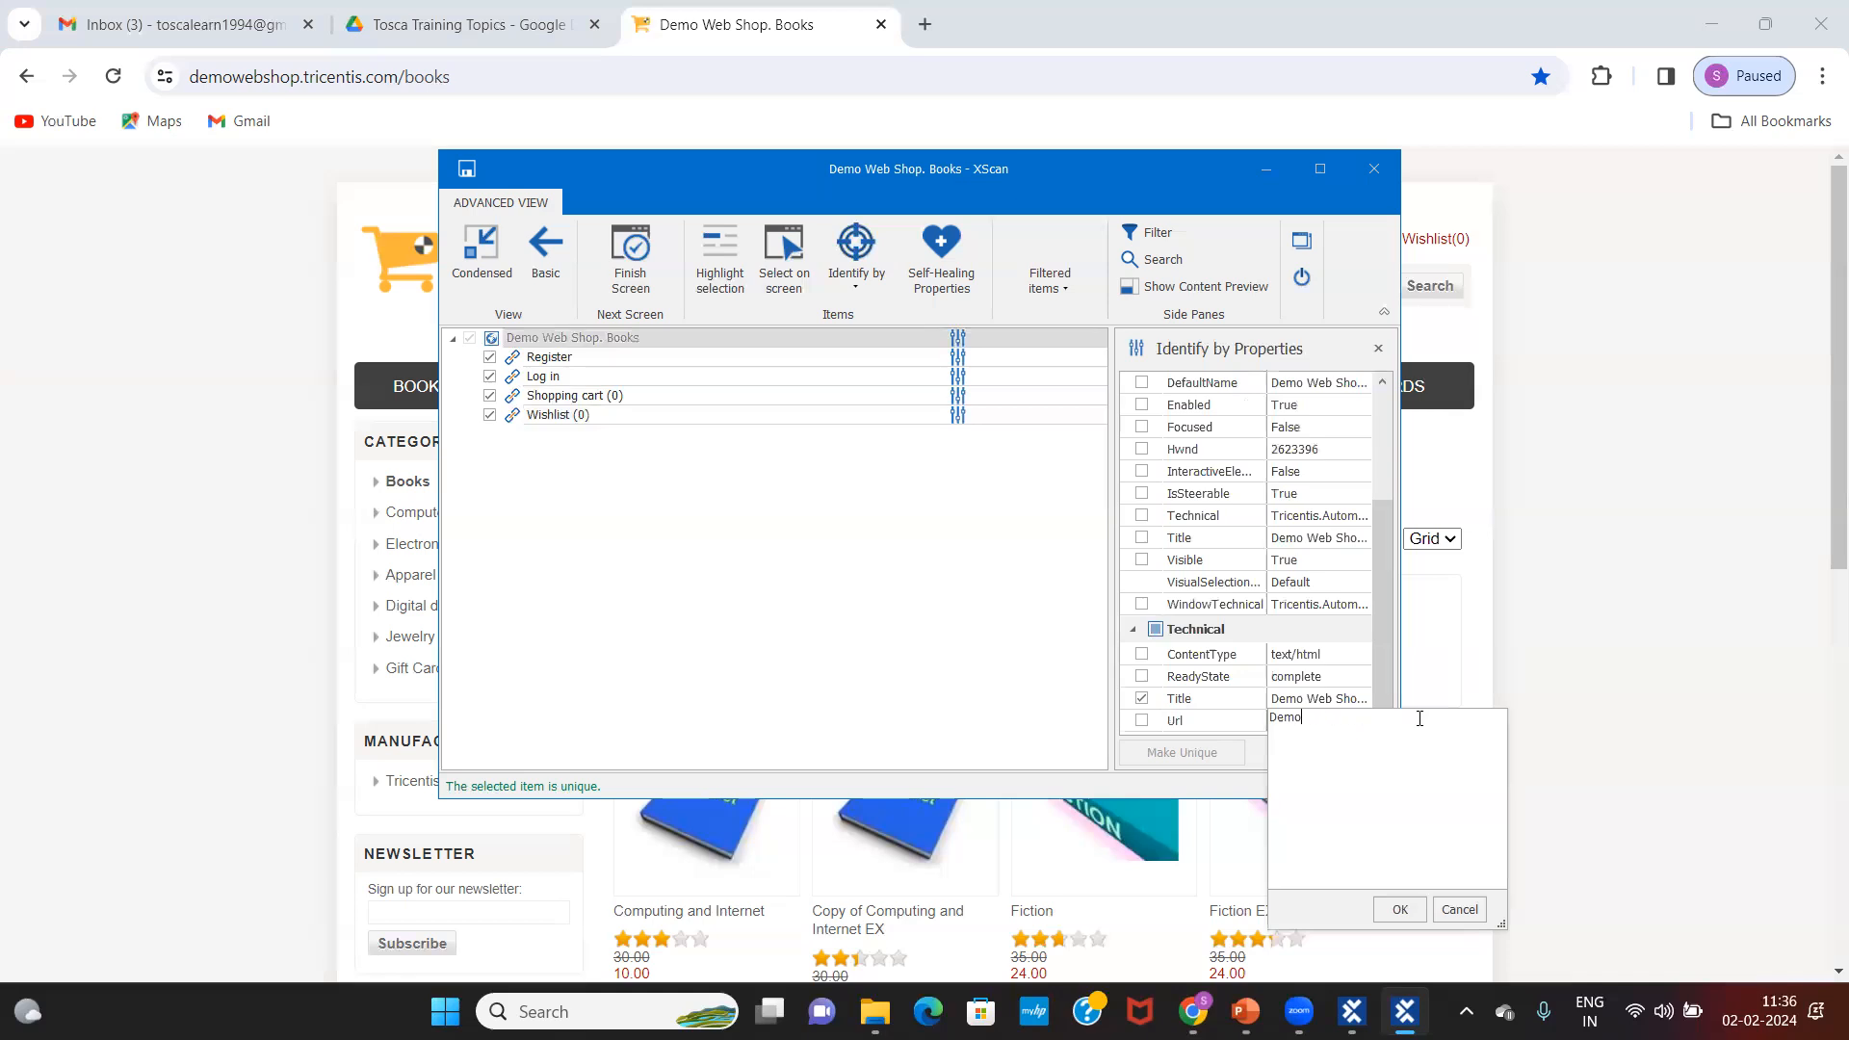
pyautogui.write('*')
pyautogui.click(1395, 912)
pyautogui.doubleClick(1312, 718)
pyautogui.click(1400, 909)
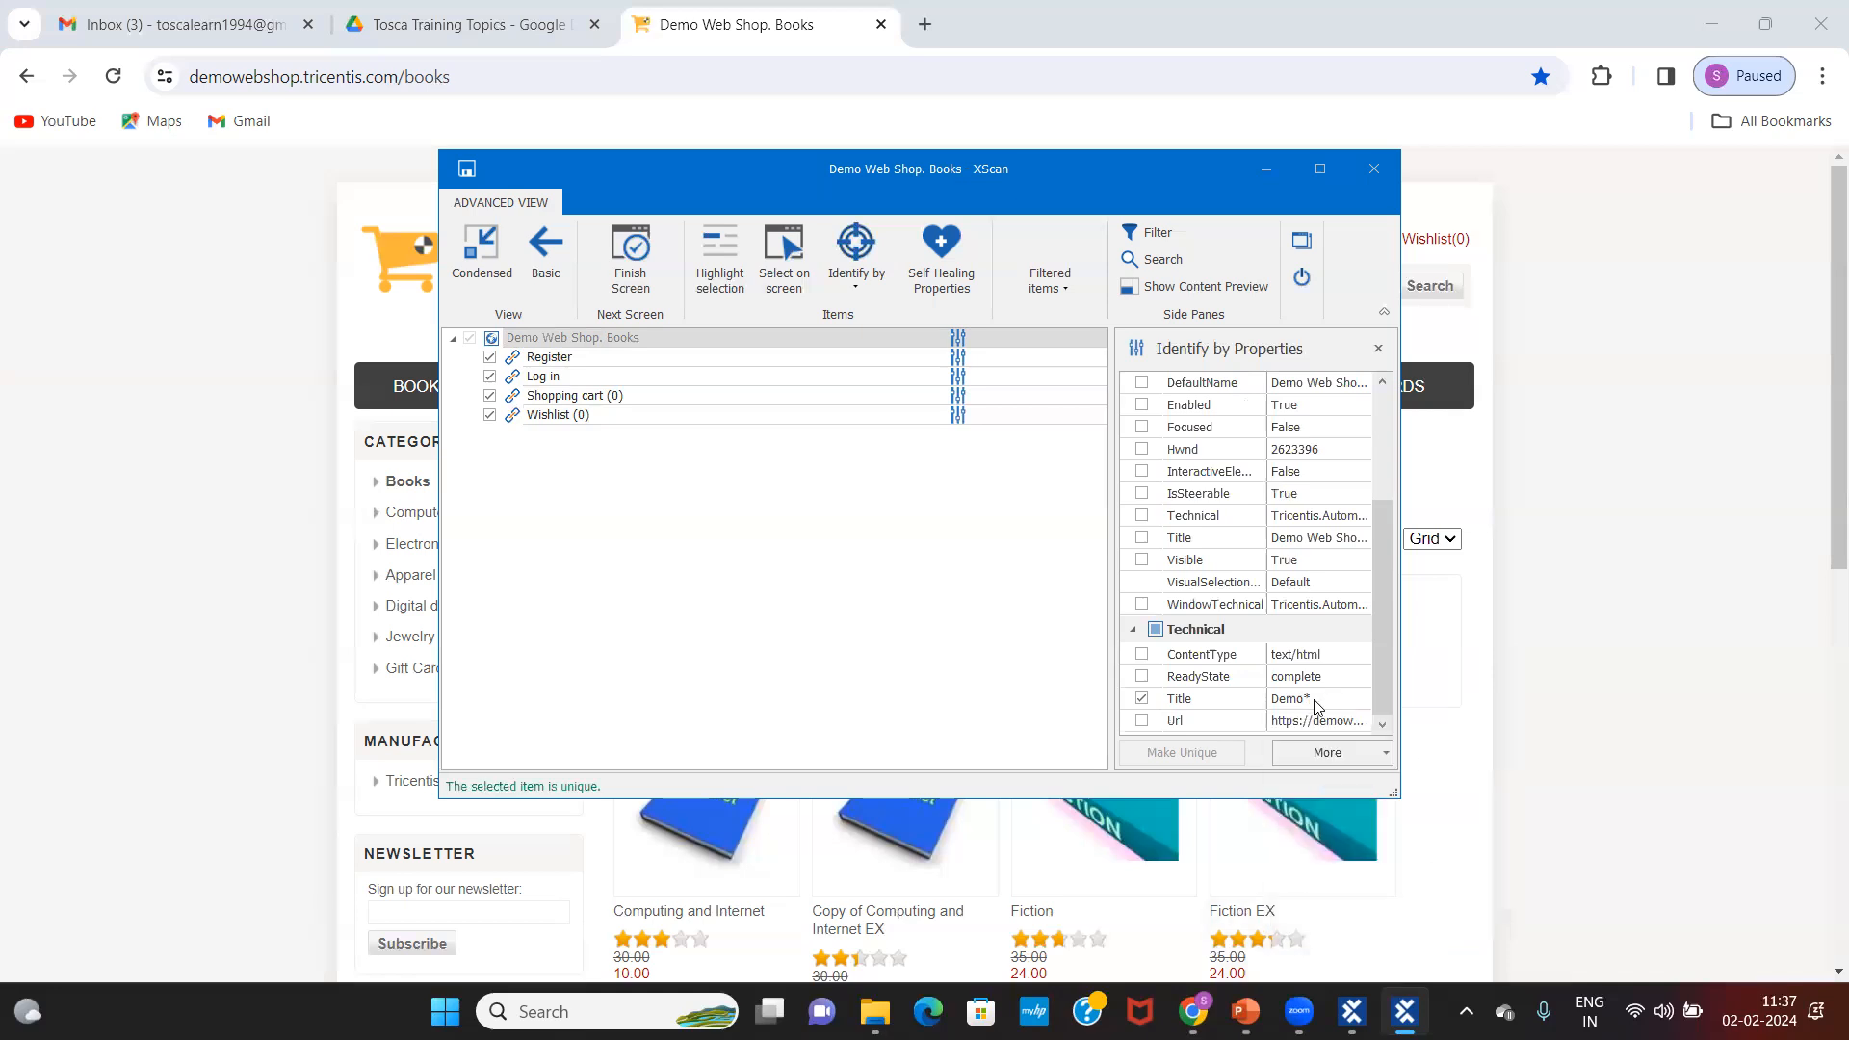
pyautogui.click(1317, 705)
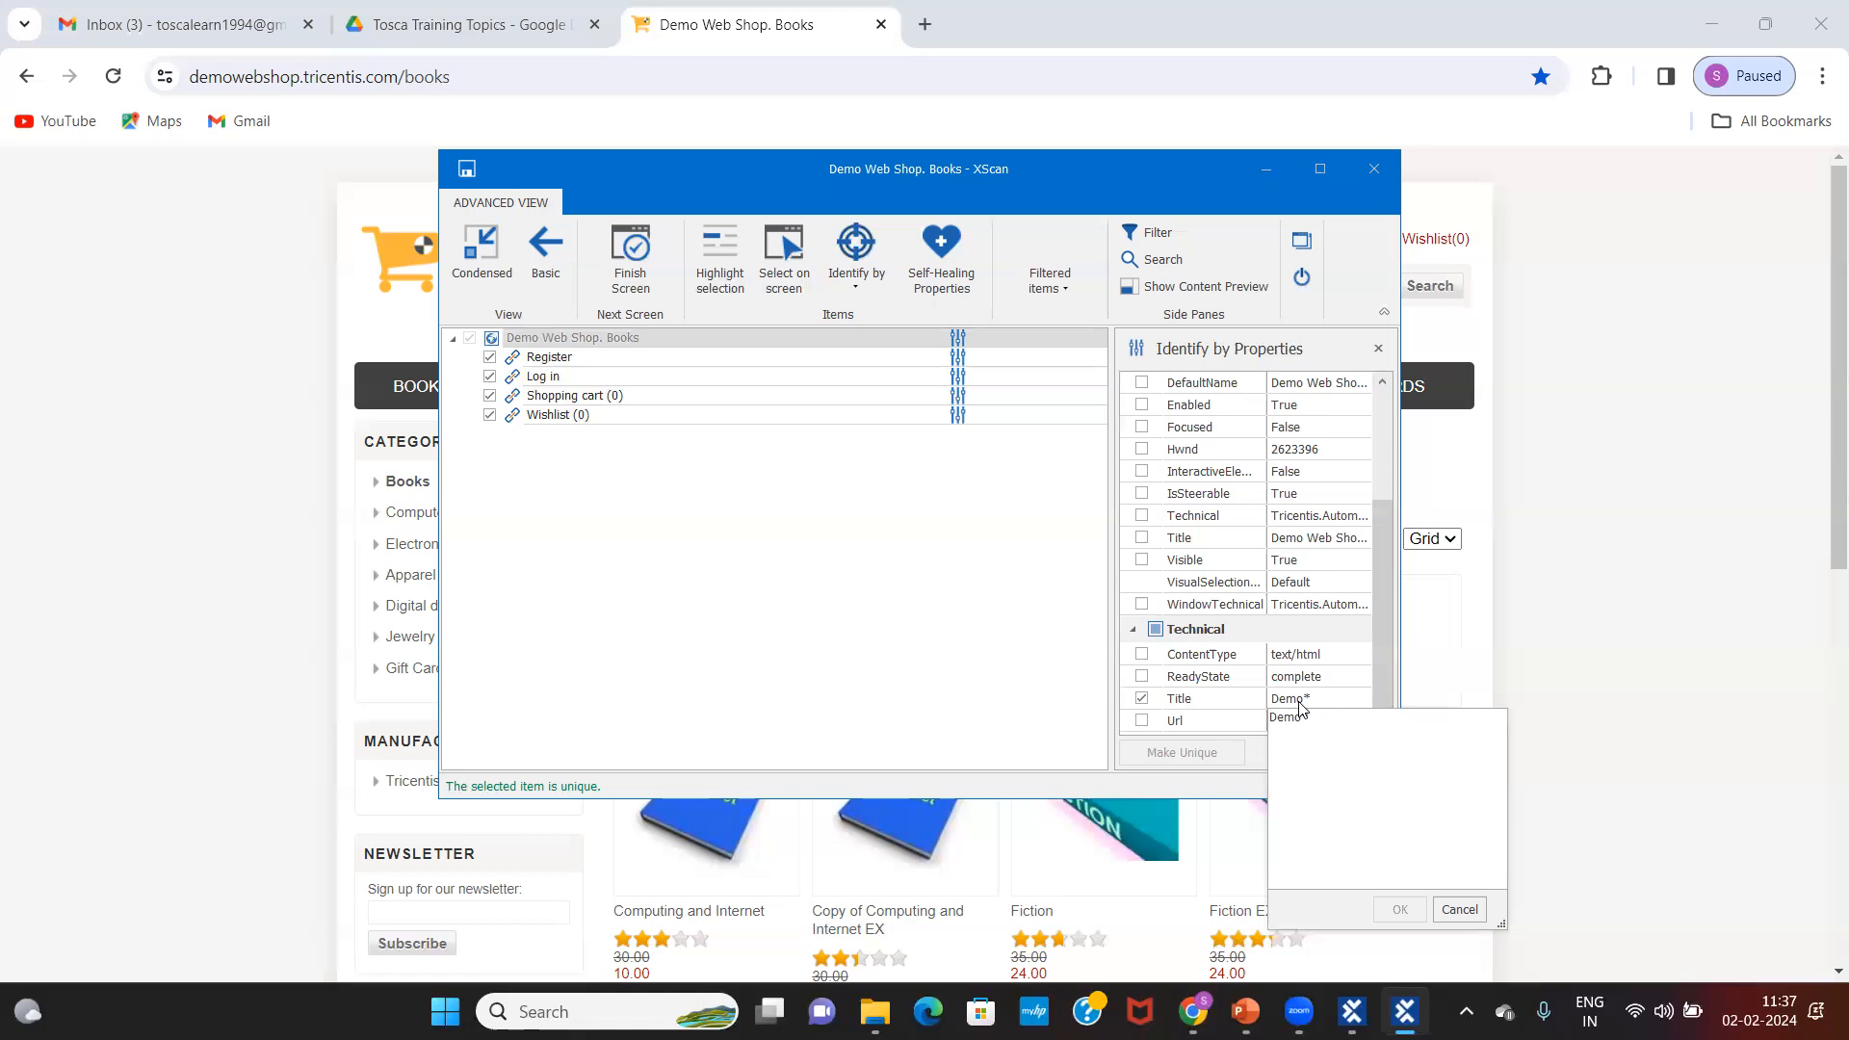
pyautogui.click(579, 333)
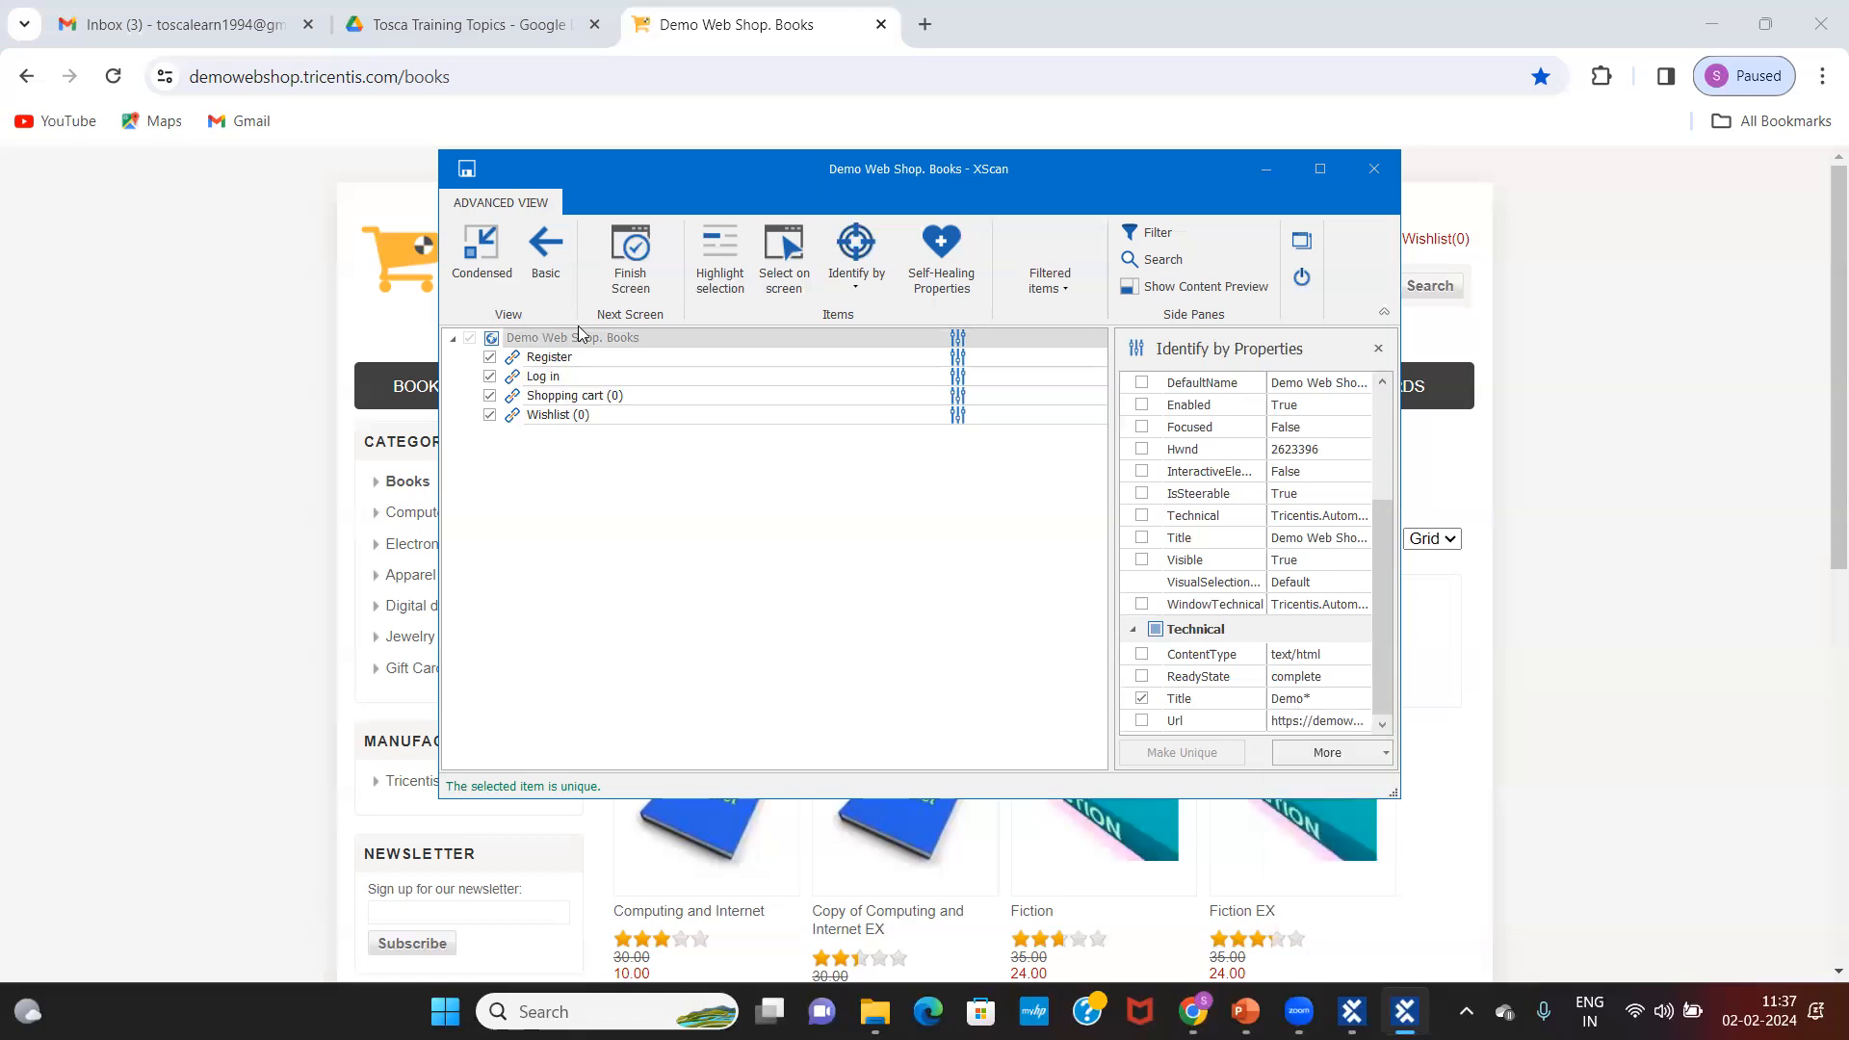
pyautogui.click(591, 337)
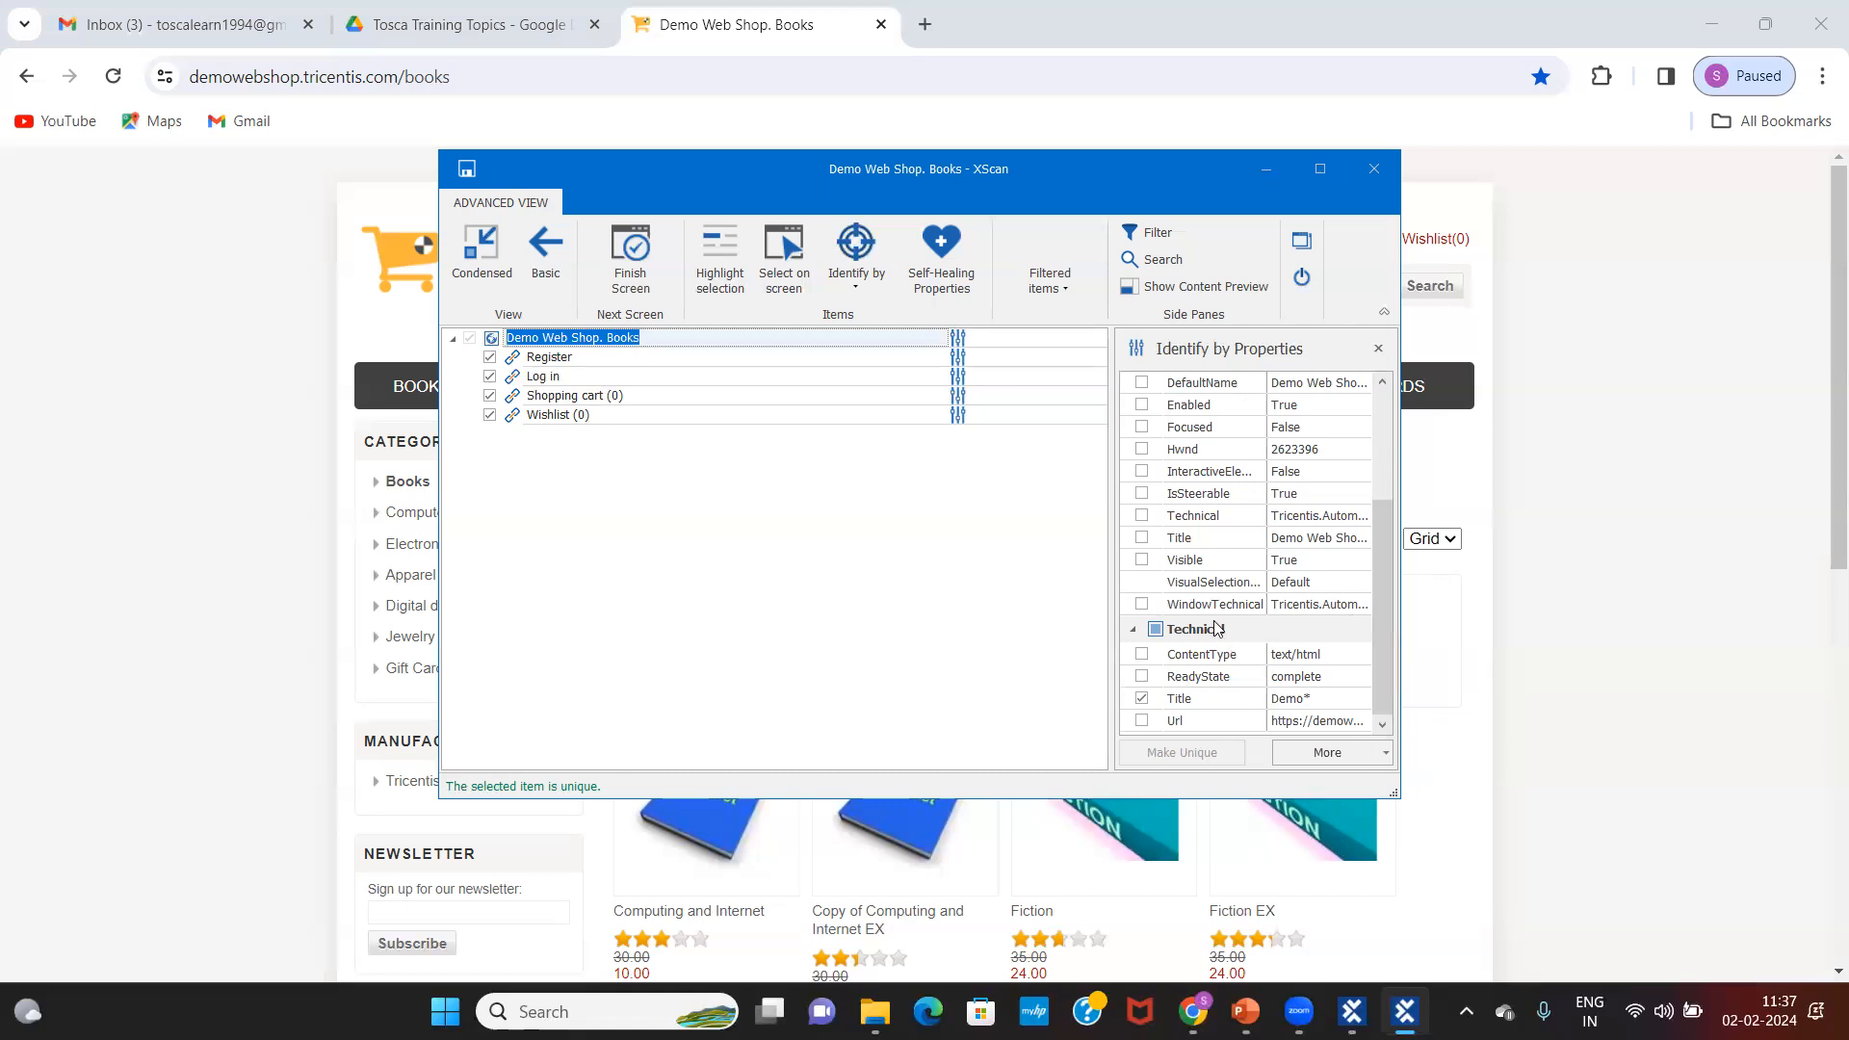
pyautogui.moveTo(1383, 554); pyautogui.dragTo(1374, 463)
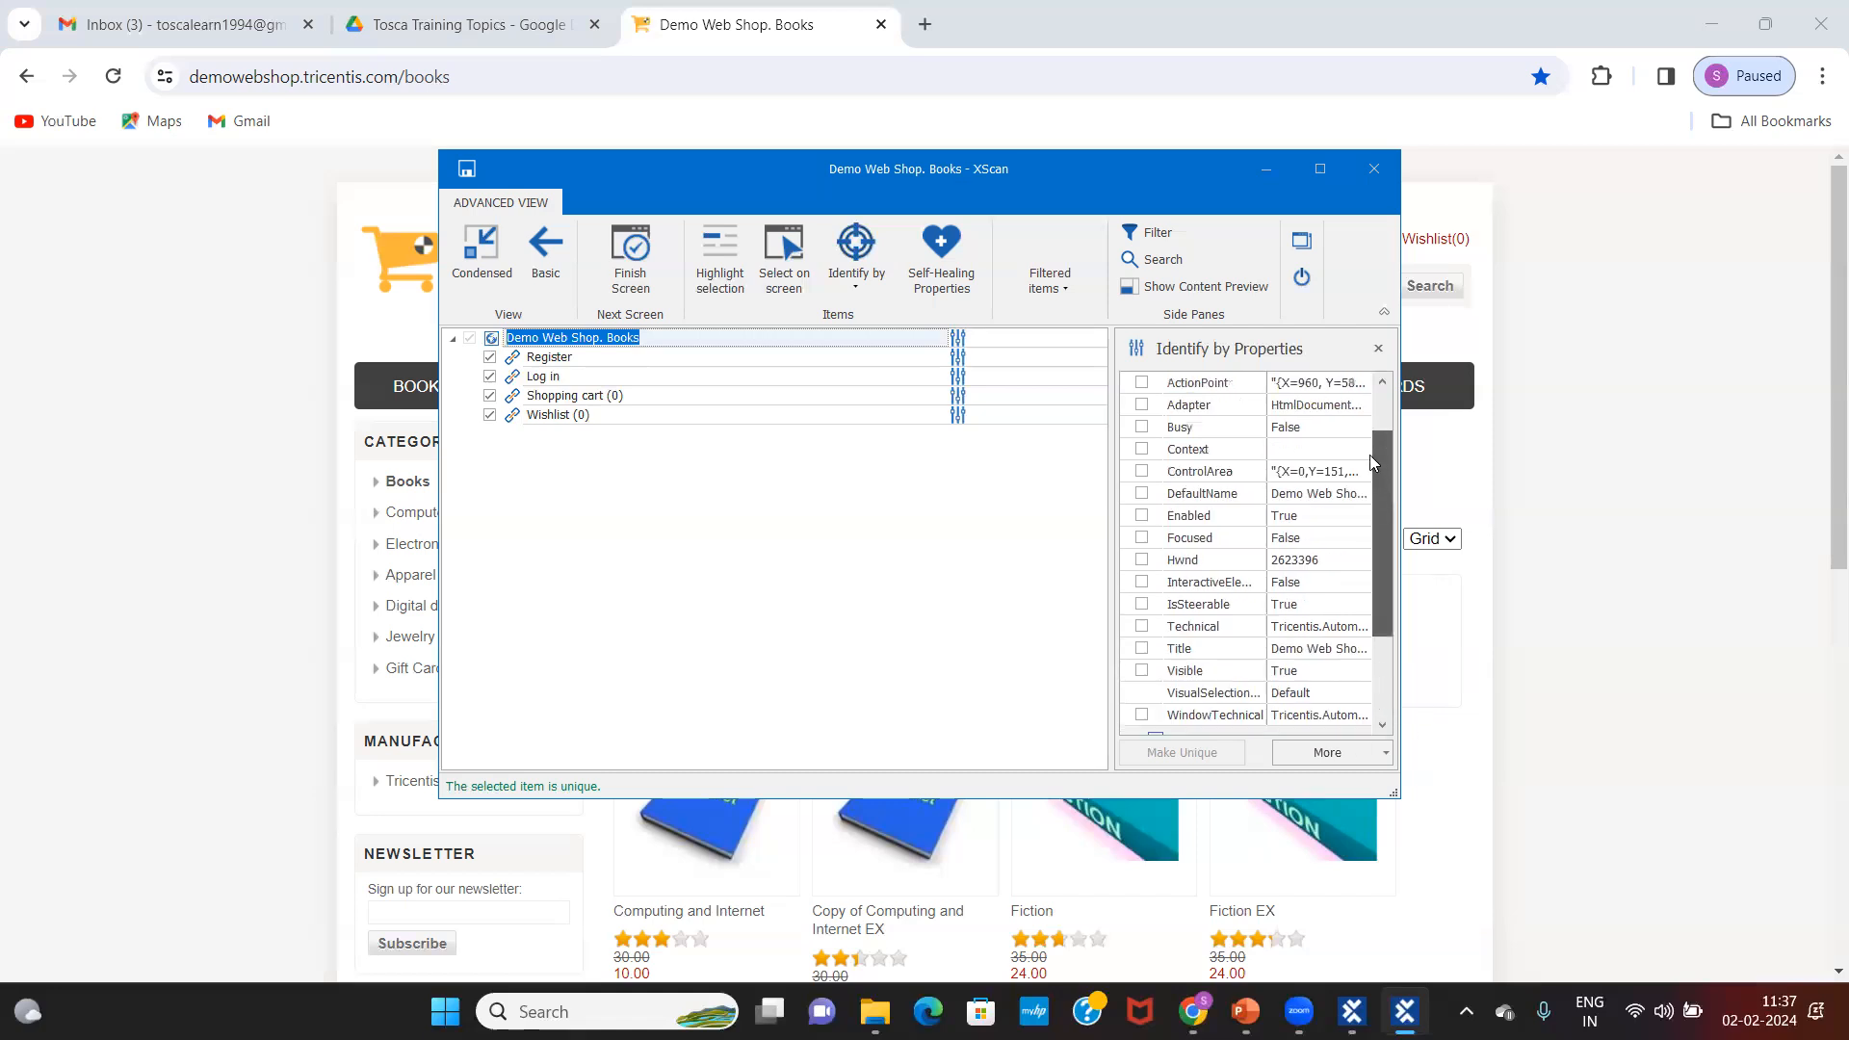
pyautogui.scroll(3, 1374, 464)
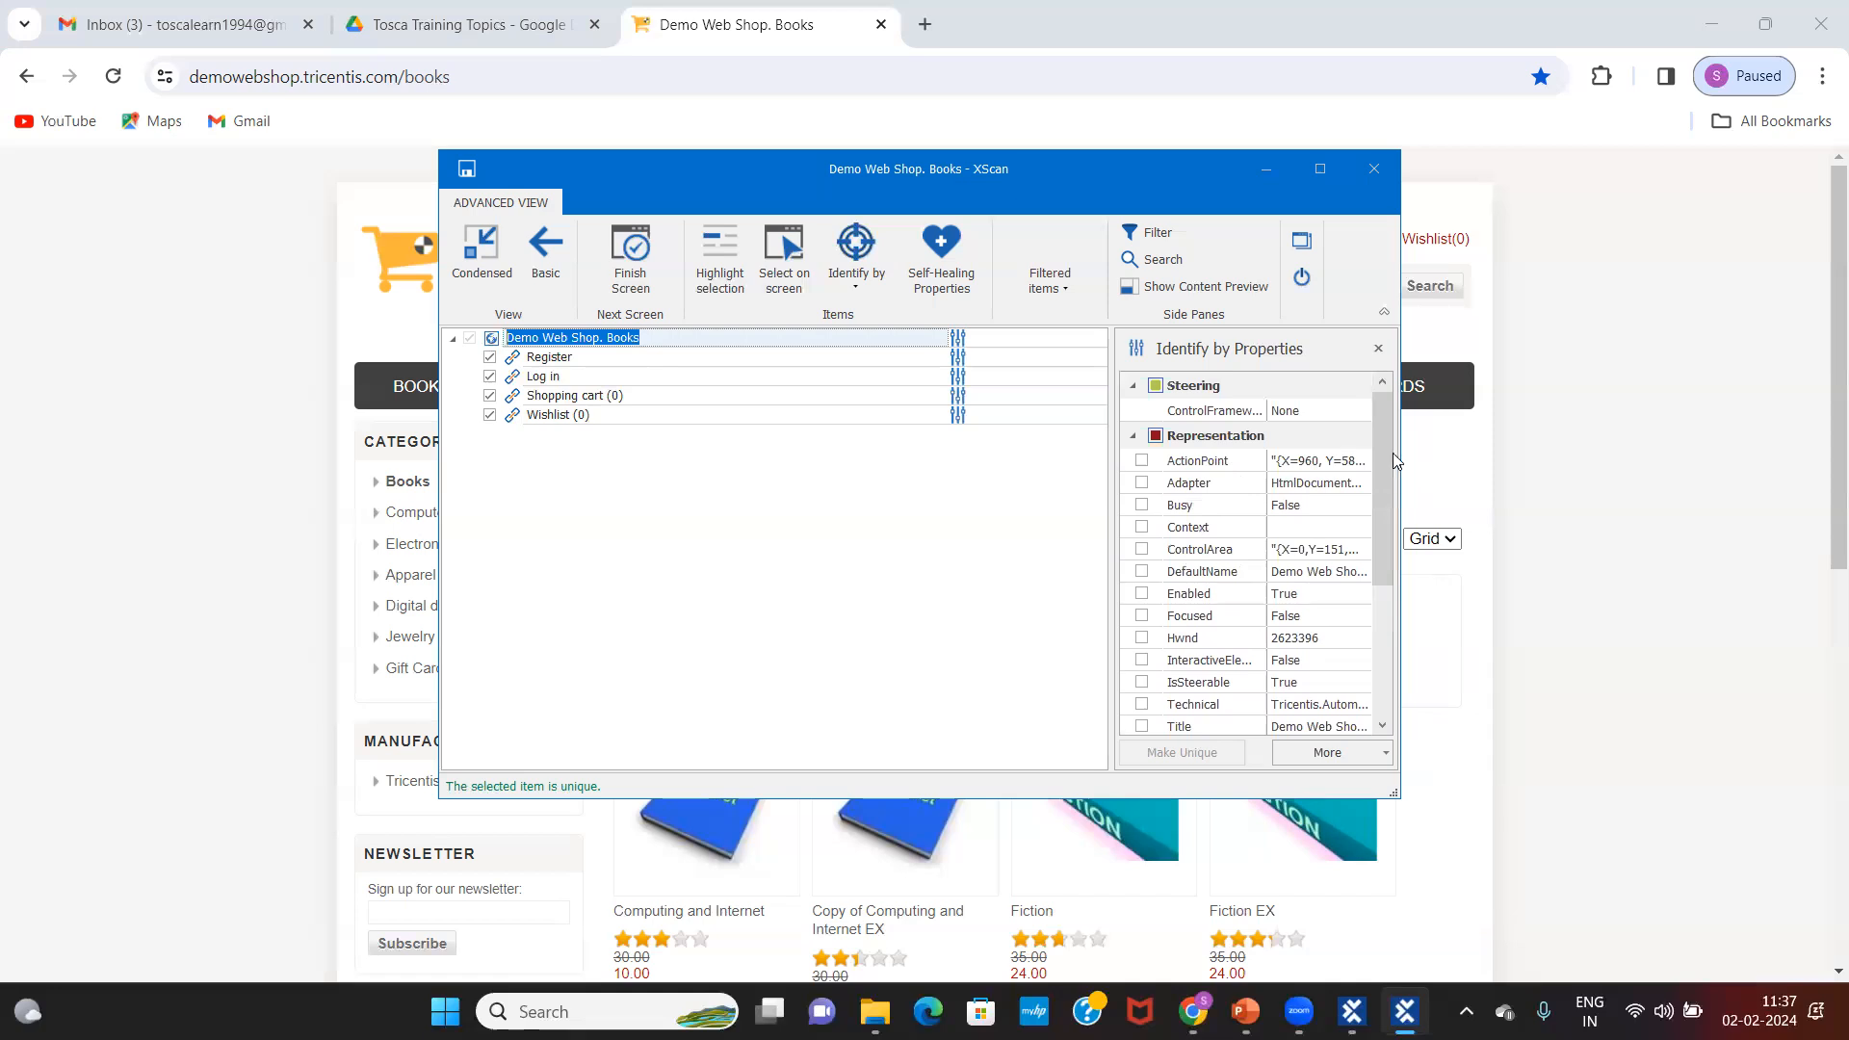
pyautogui.moveTo(1377, 462); pyautogui.dragTo(1403, 613)
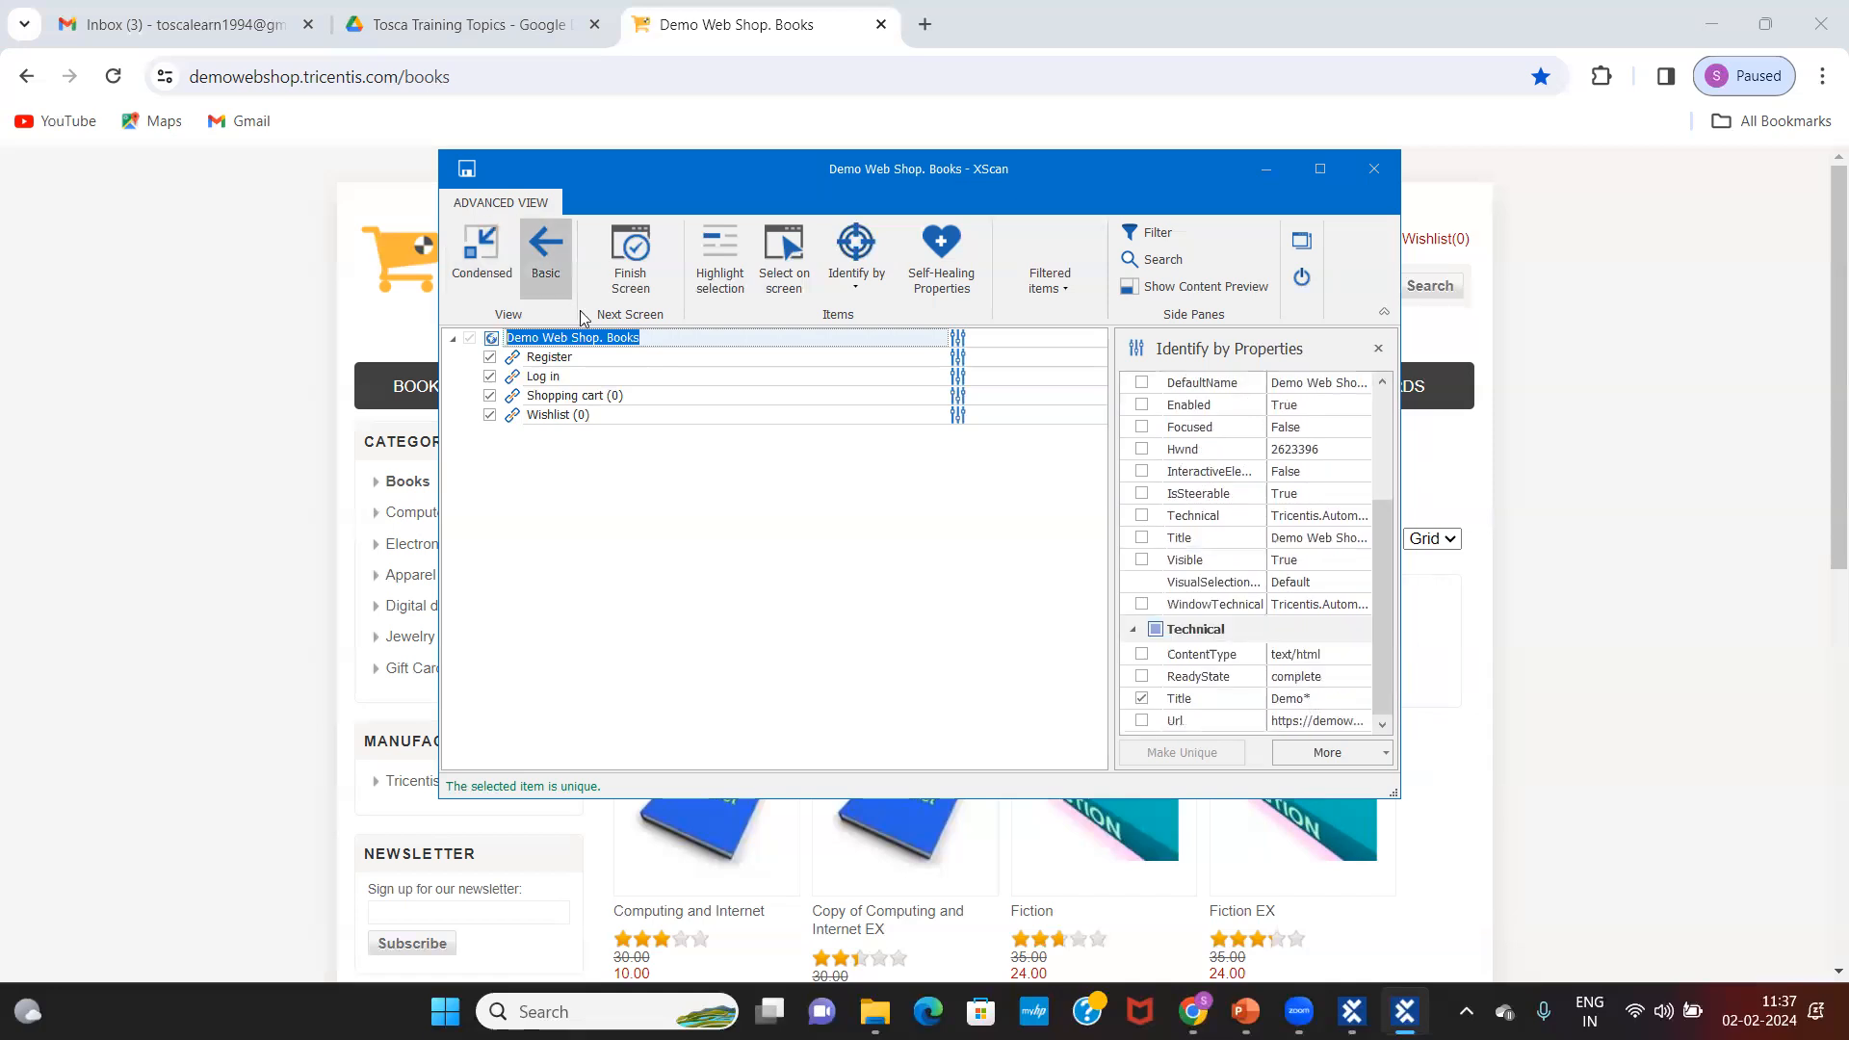
pyautogui.click(637, 338)
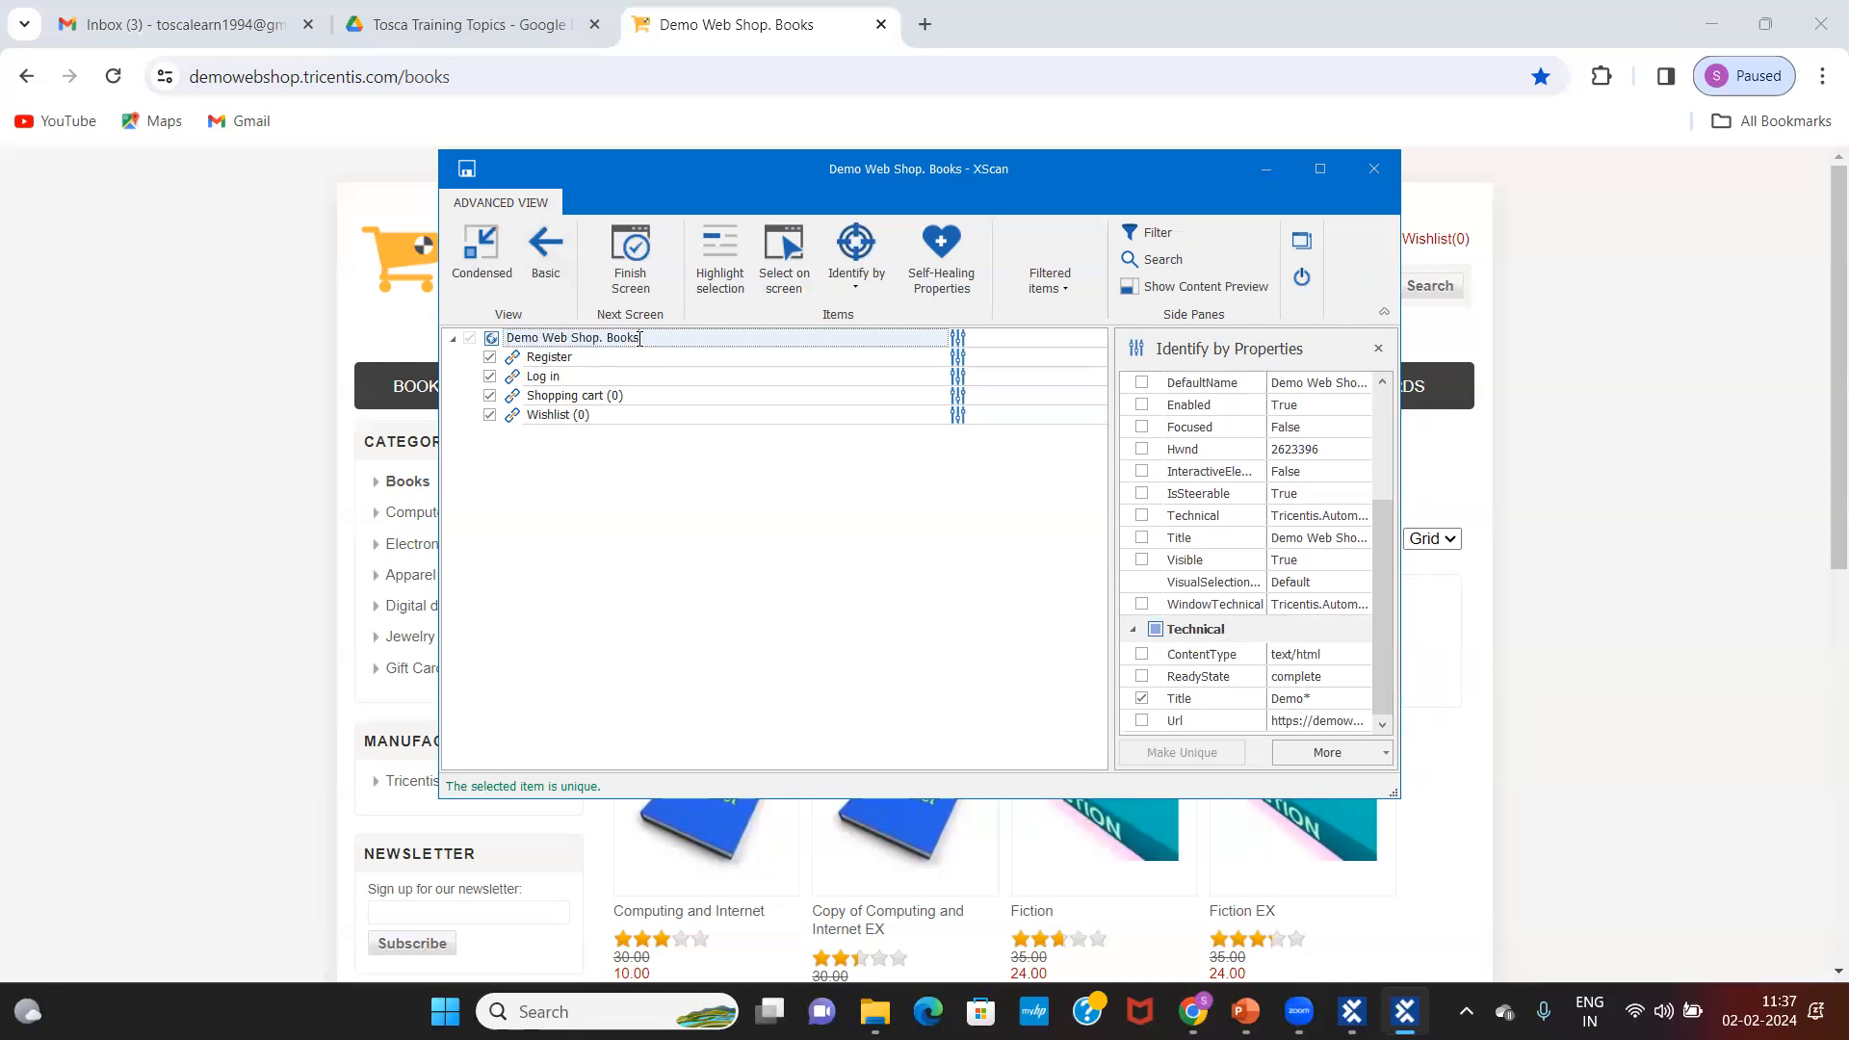
pyautogui.click(573, 358)
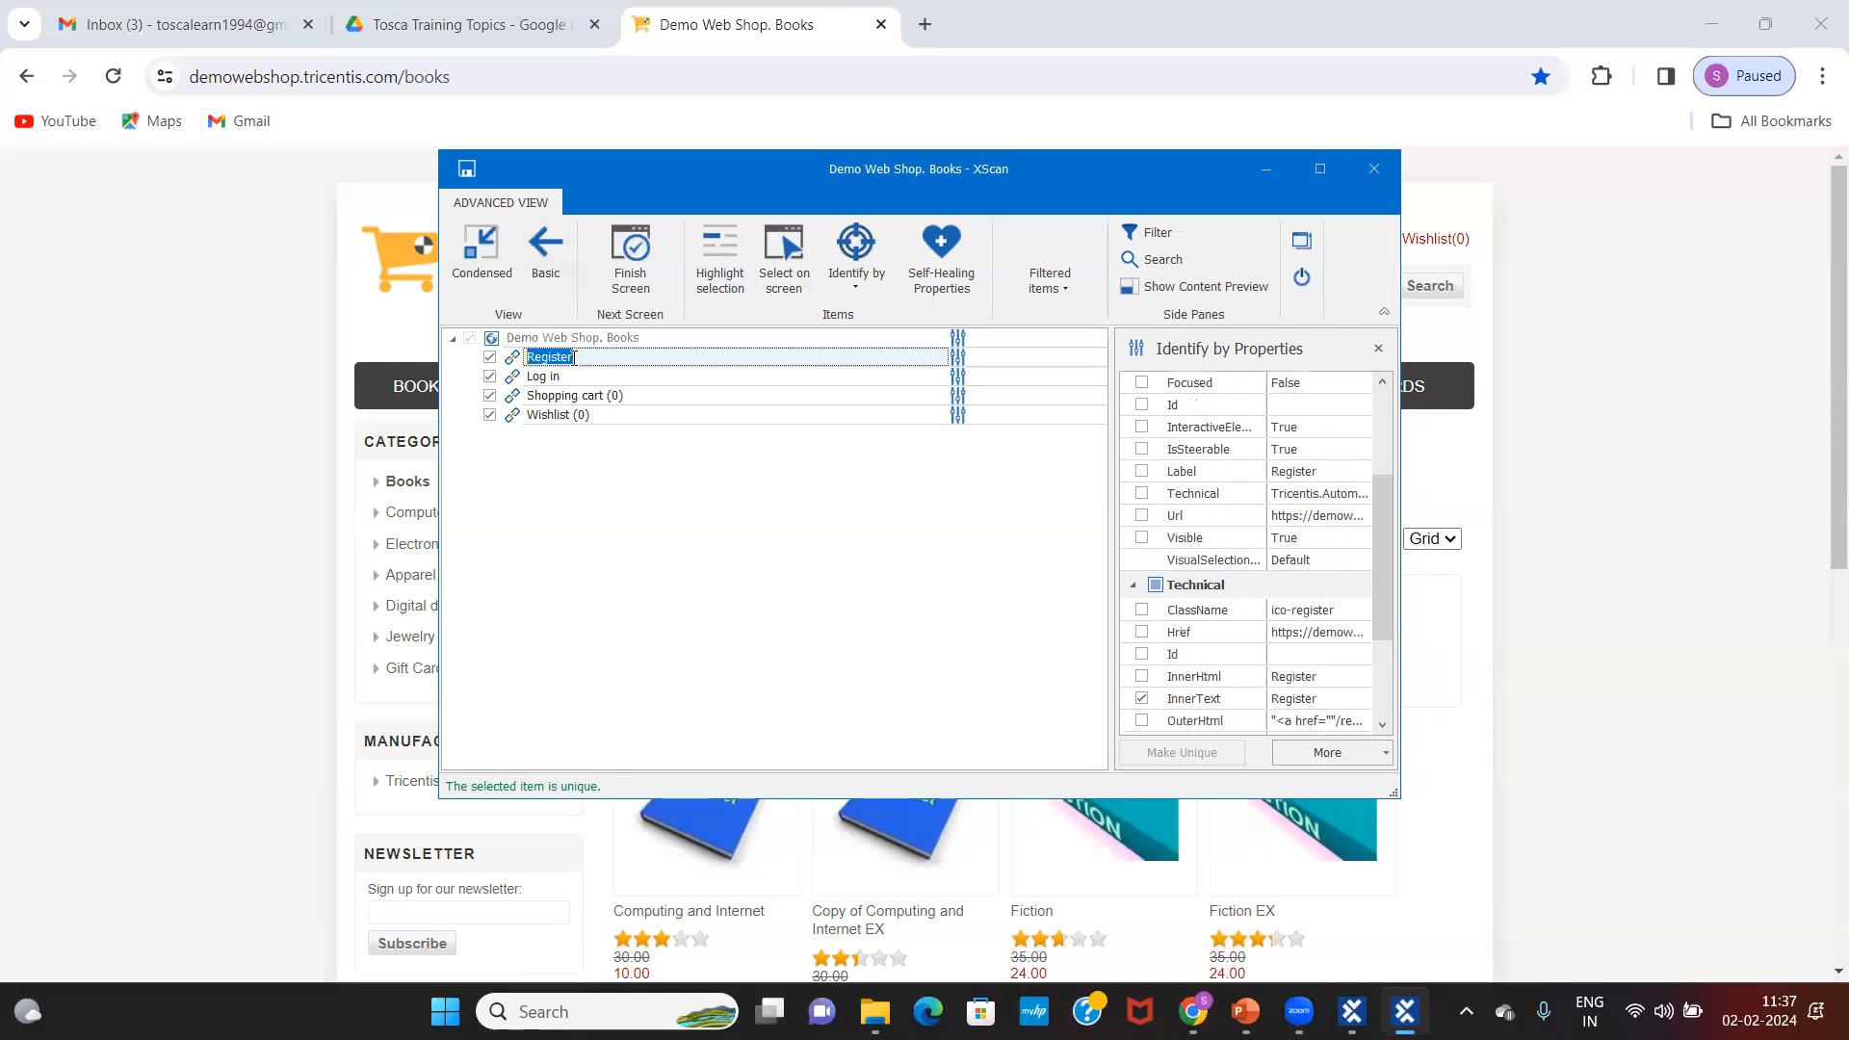
pyautogui.doubleClick(580, 376)
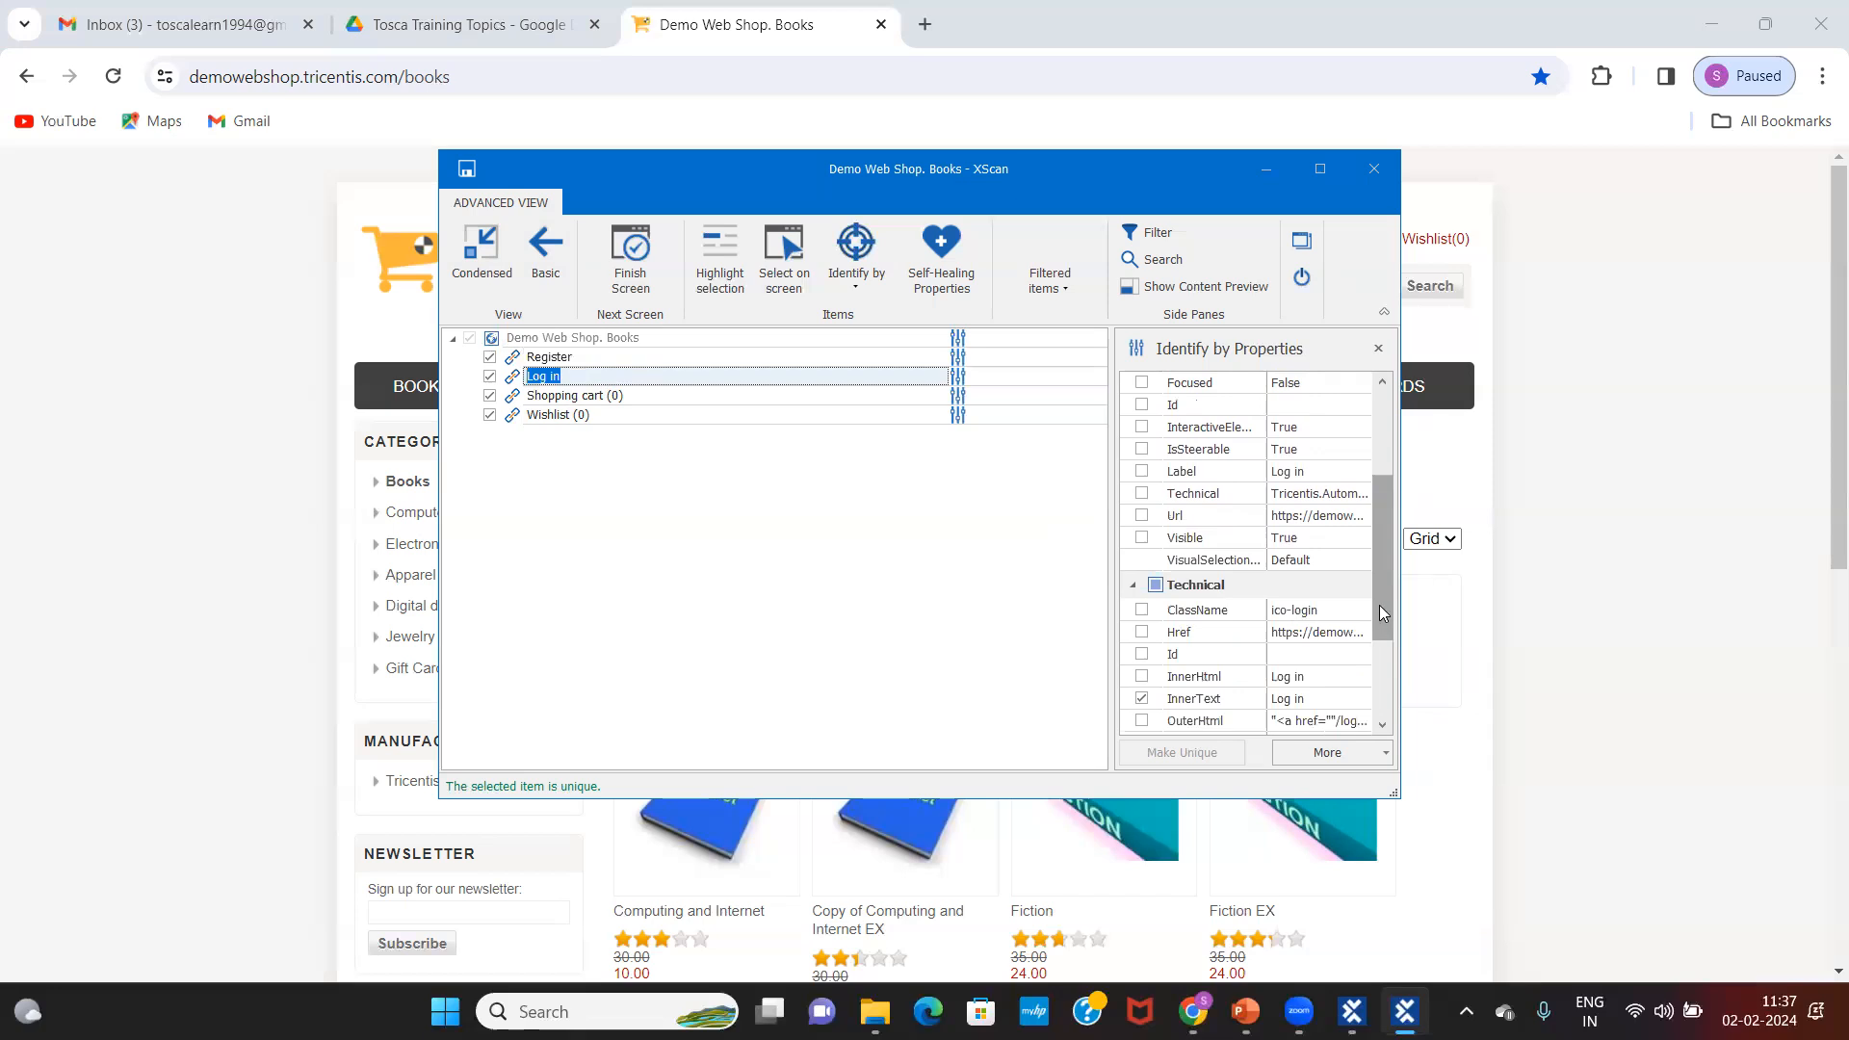
pyautogui.scroll(-2, 1382, 612)
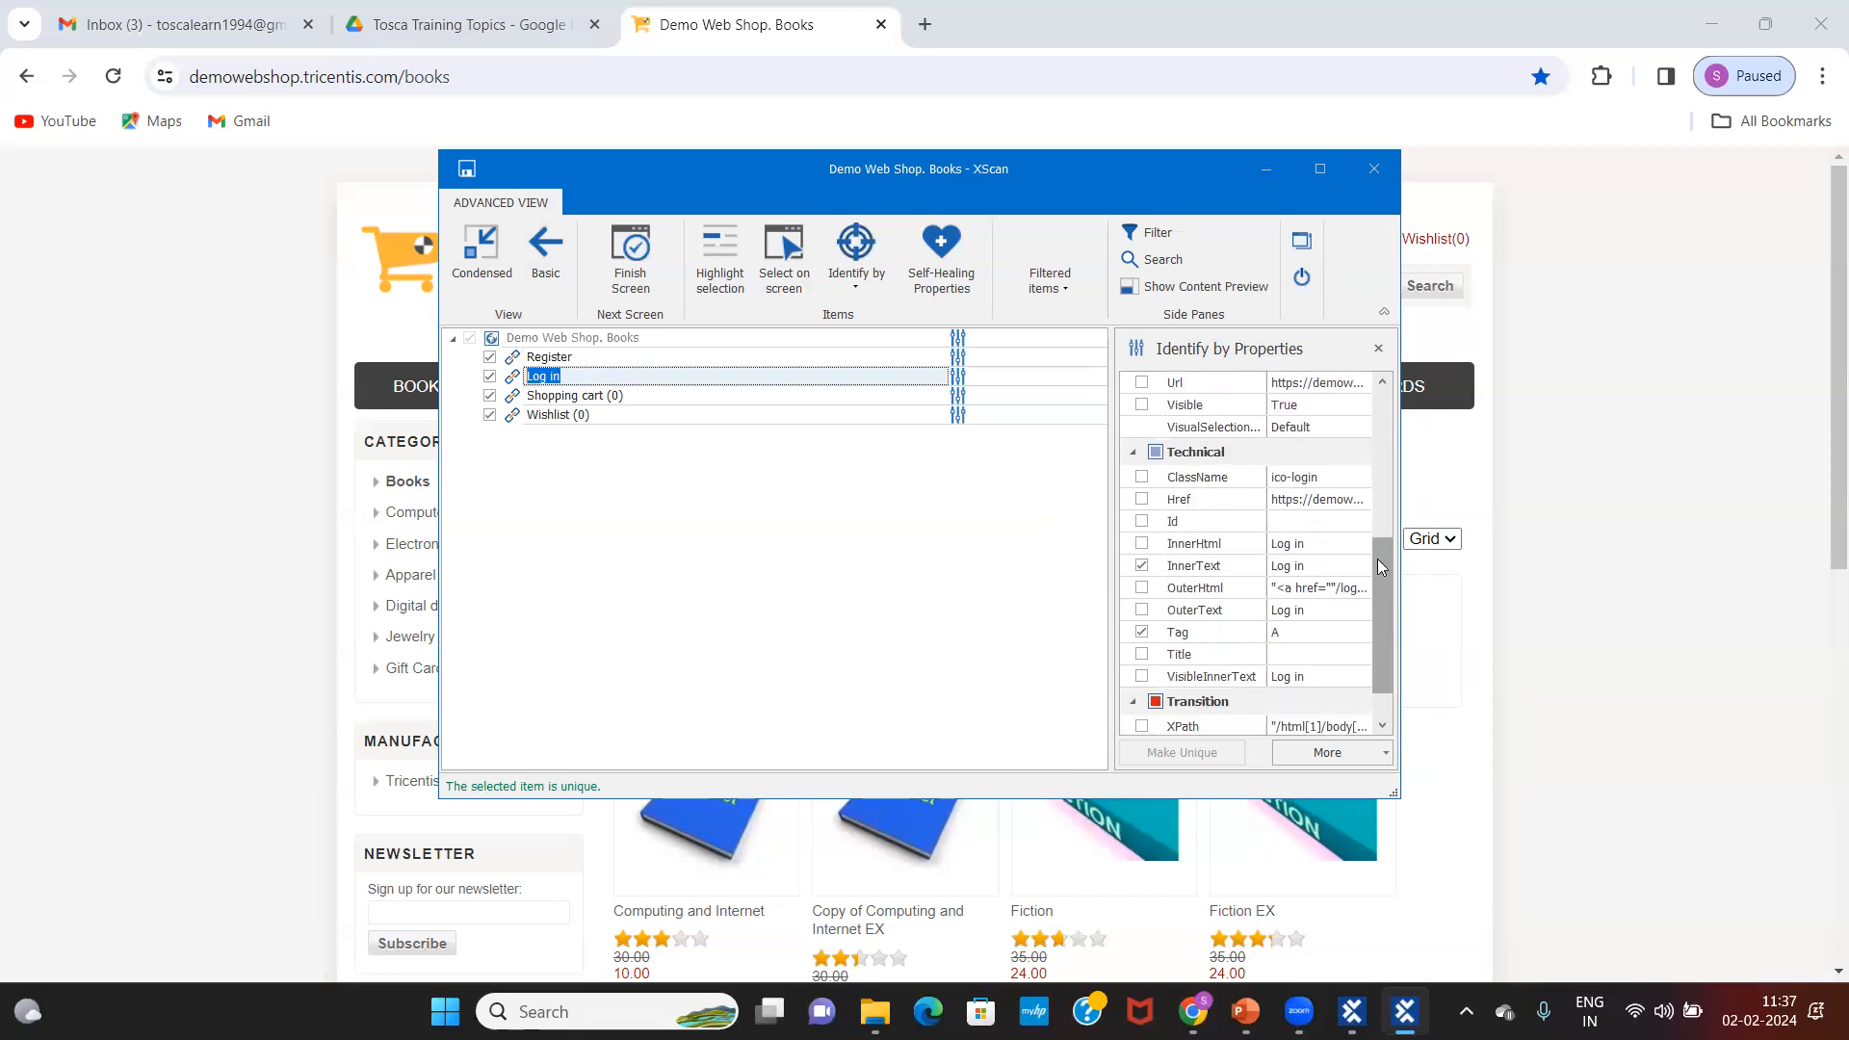
pyautogui.scroll(1, 1381, 581)
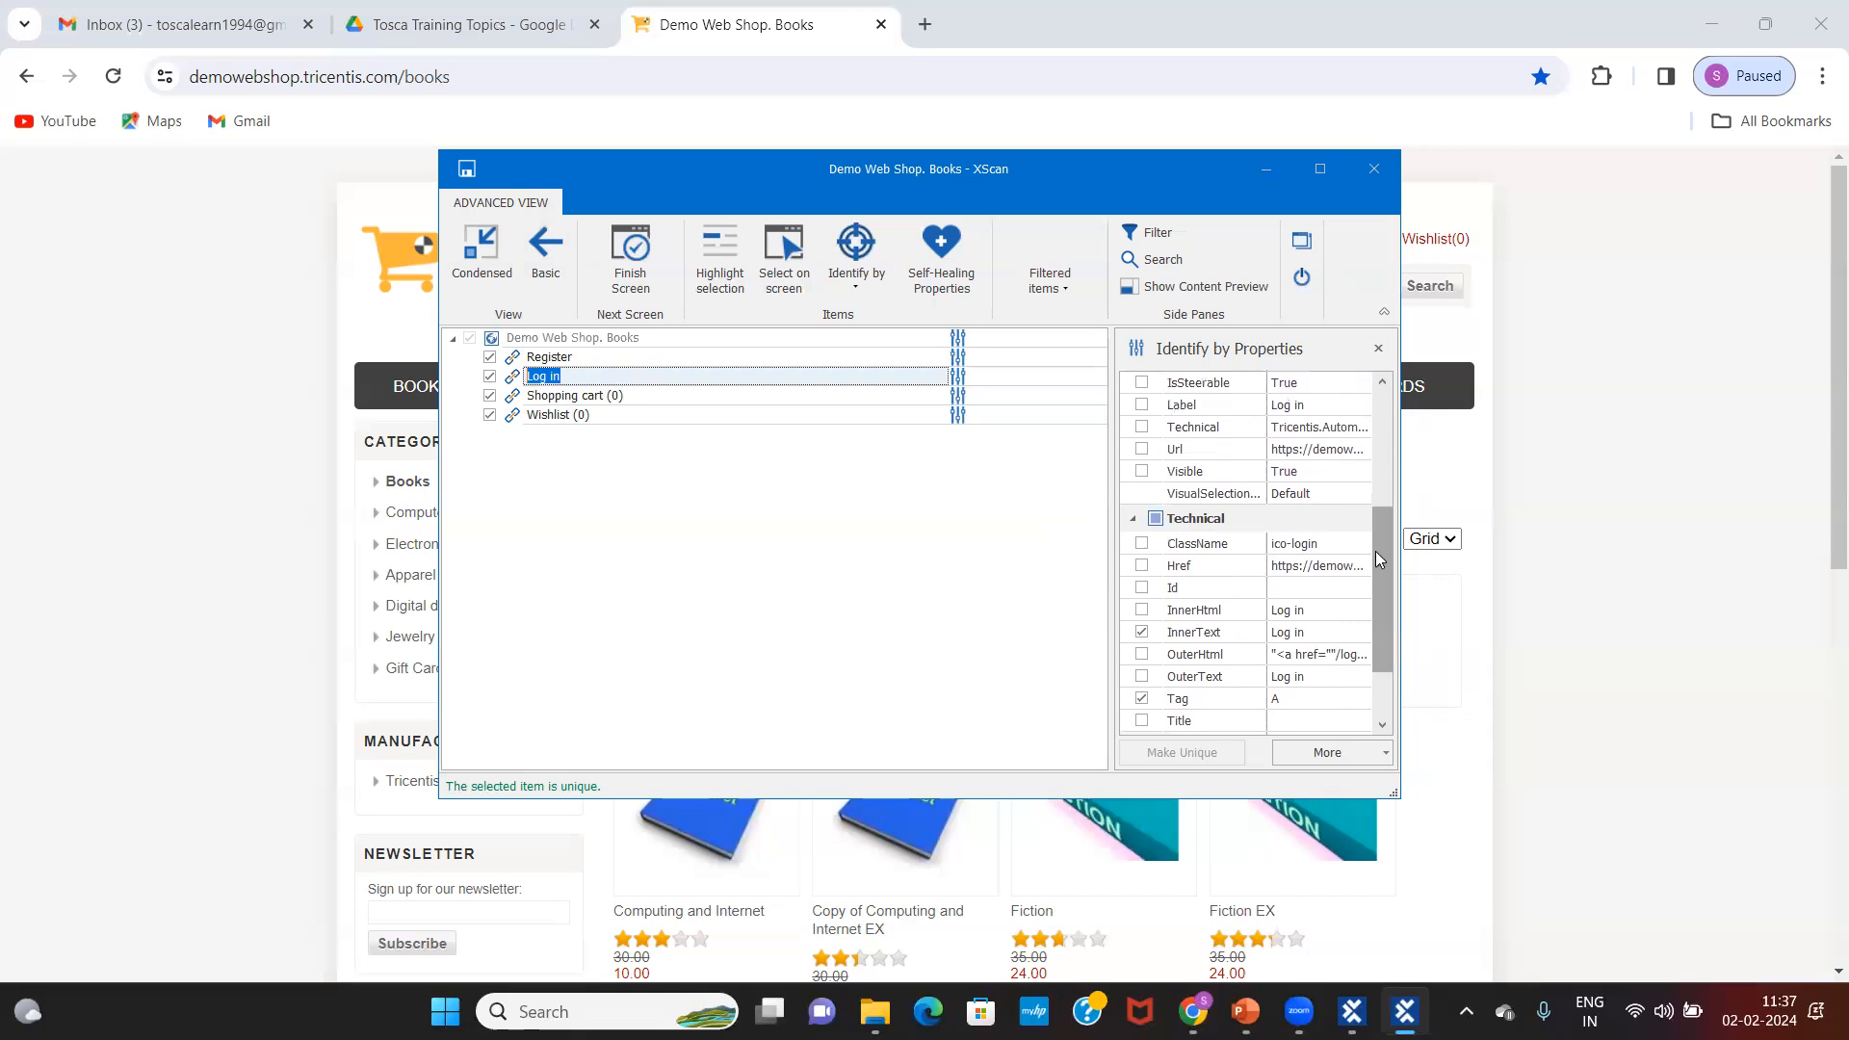
pyautogui.click(584, 337)
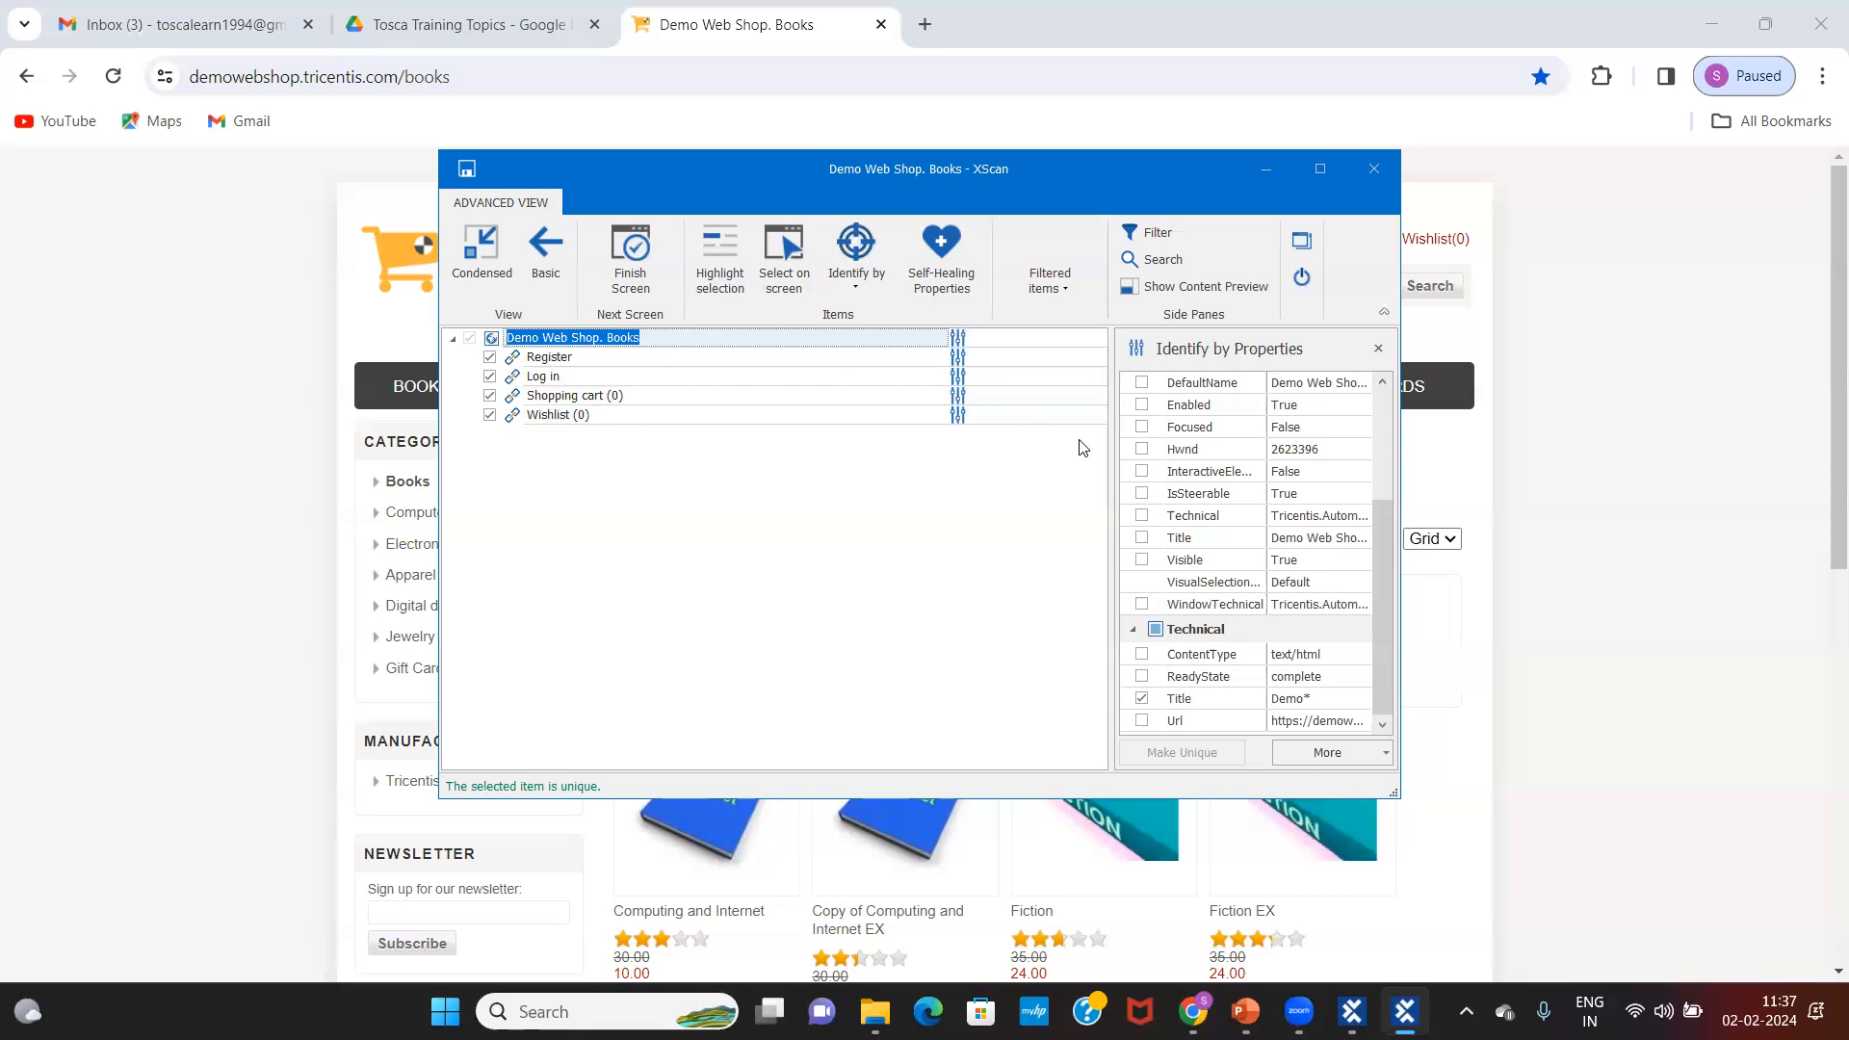
pyautogui.click(612, 358)
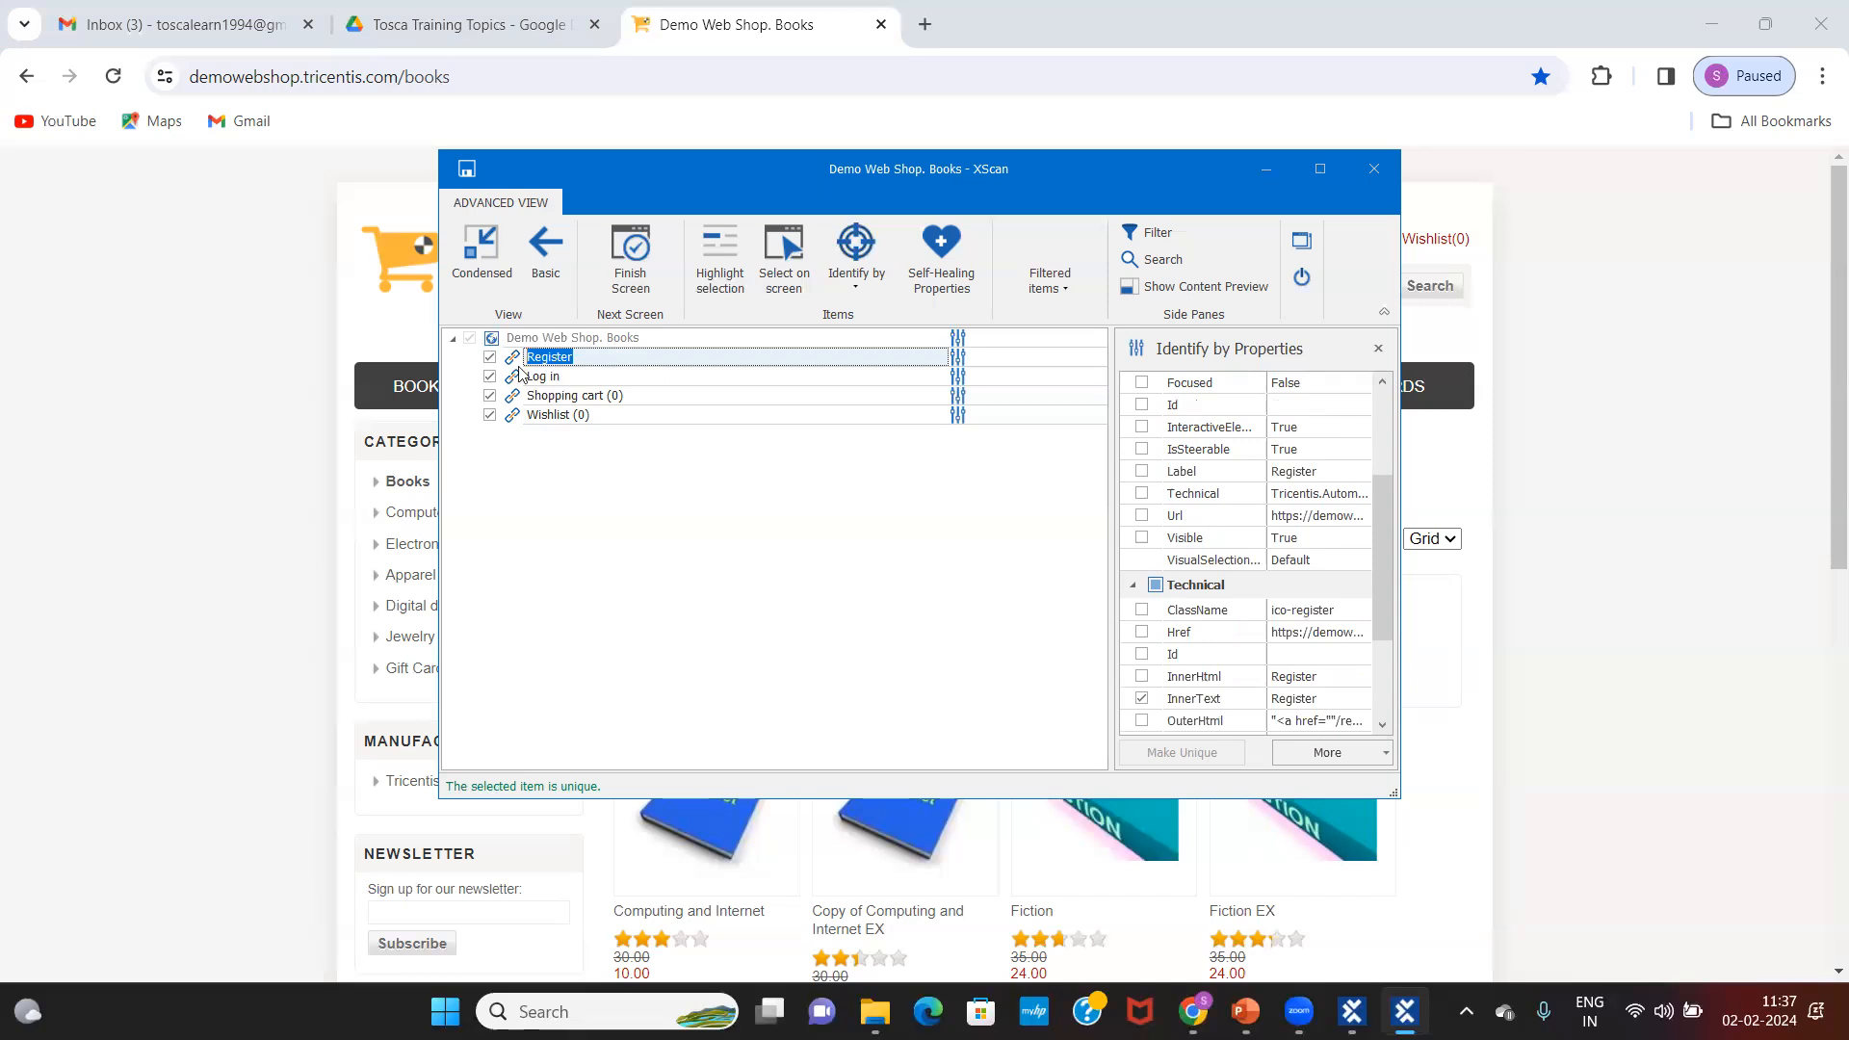
pyautogui.click(563, 378)
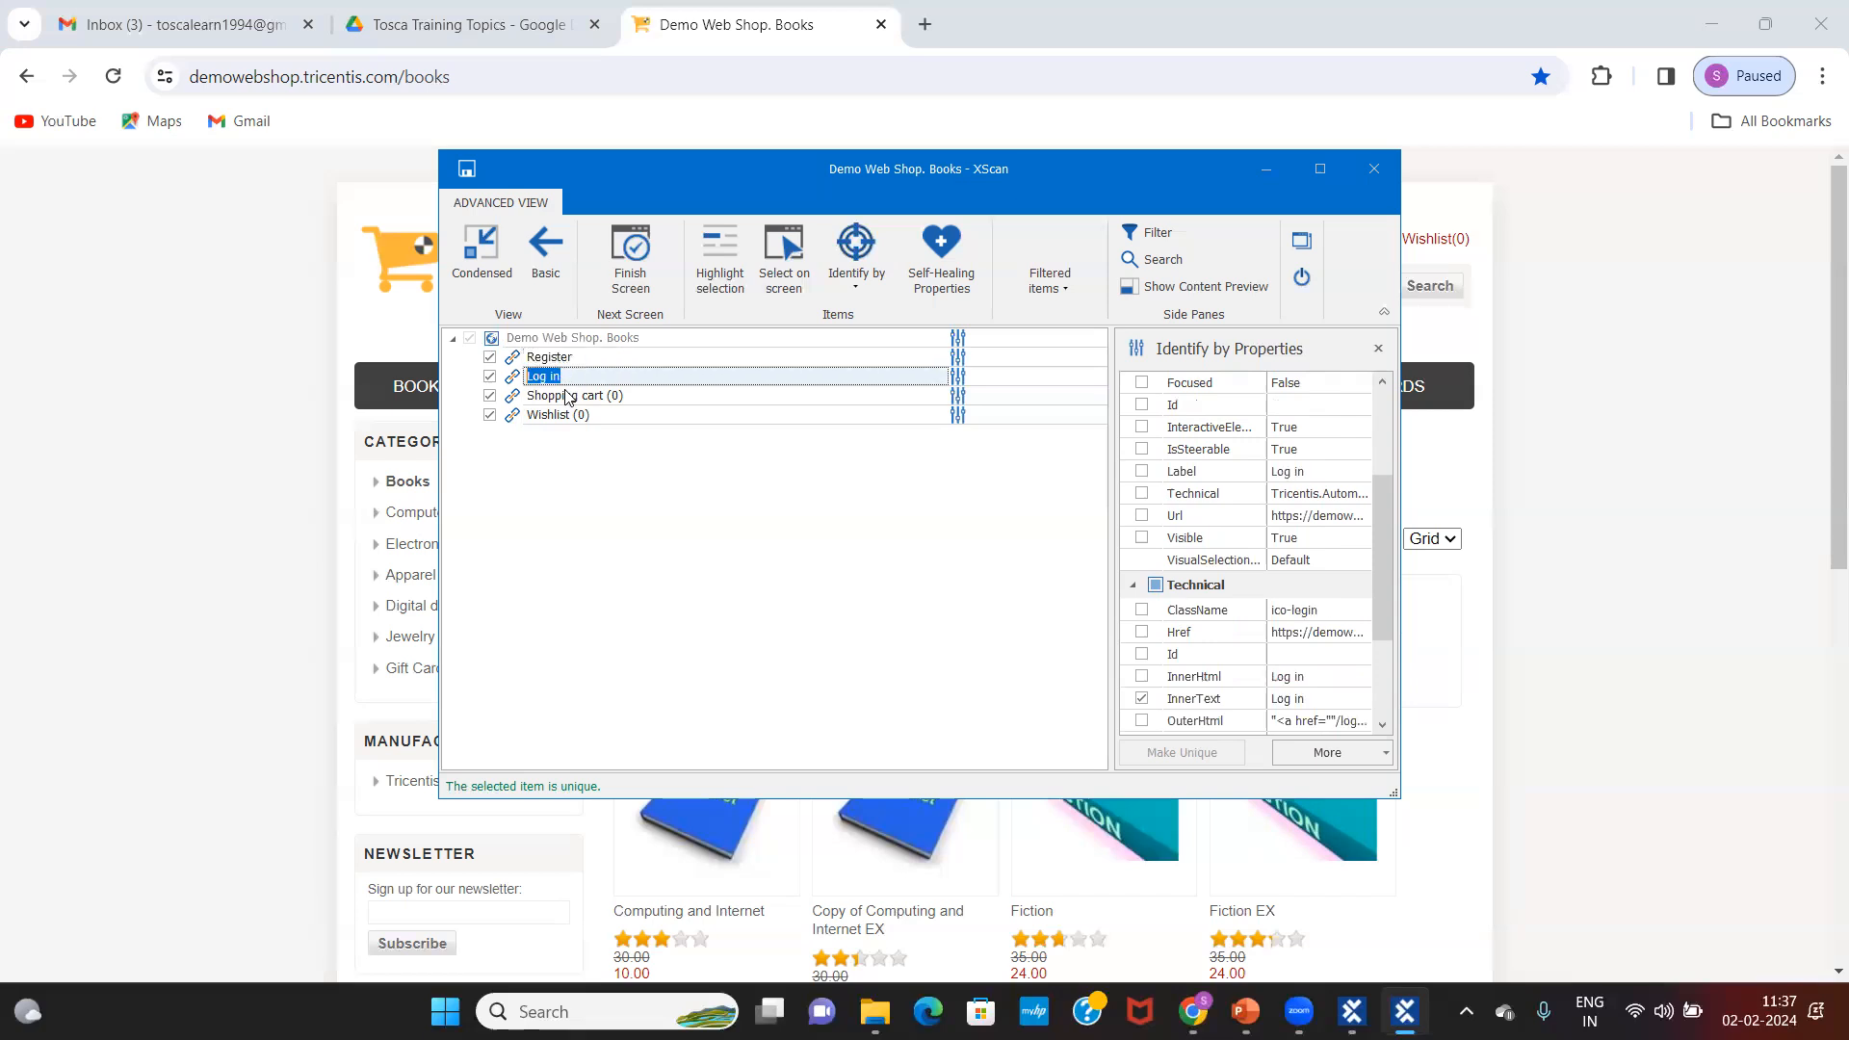
pyautogui.click(576, 337)
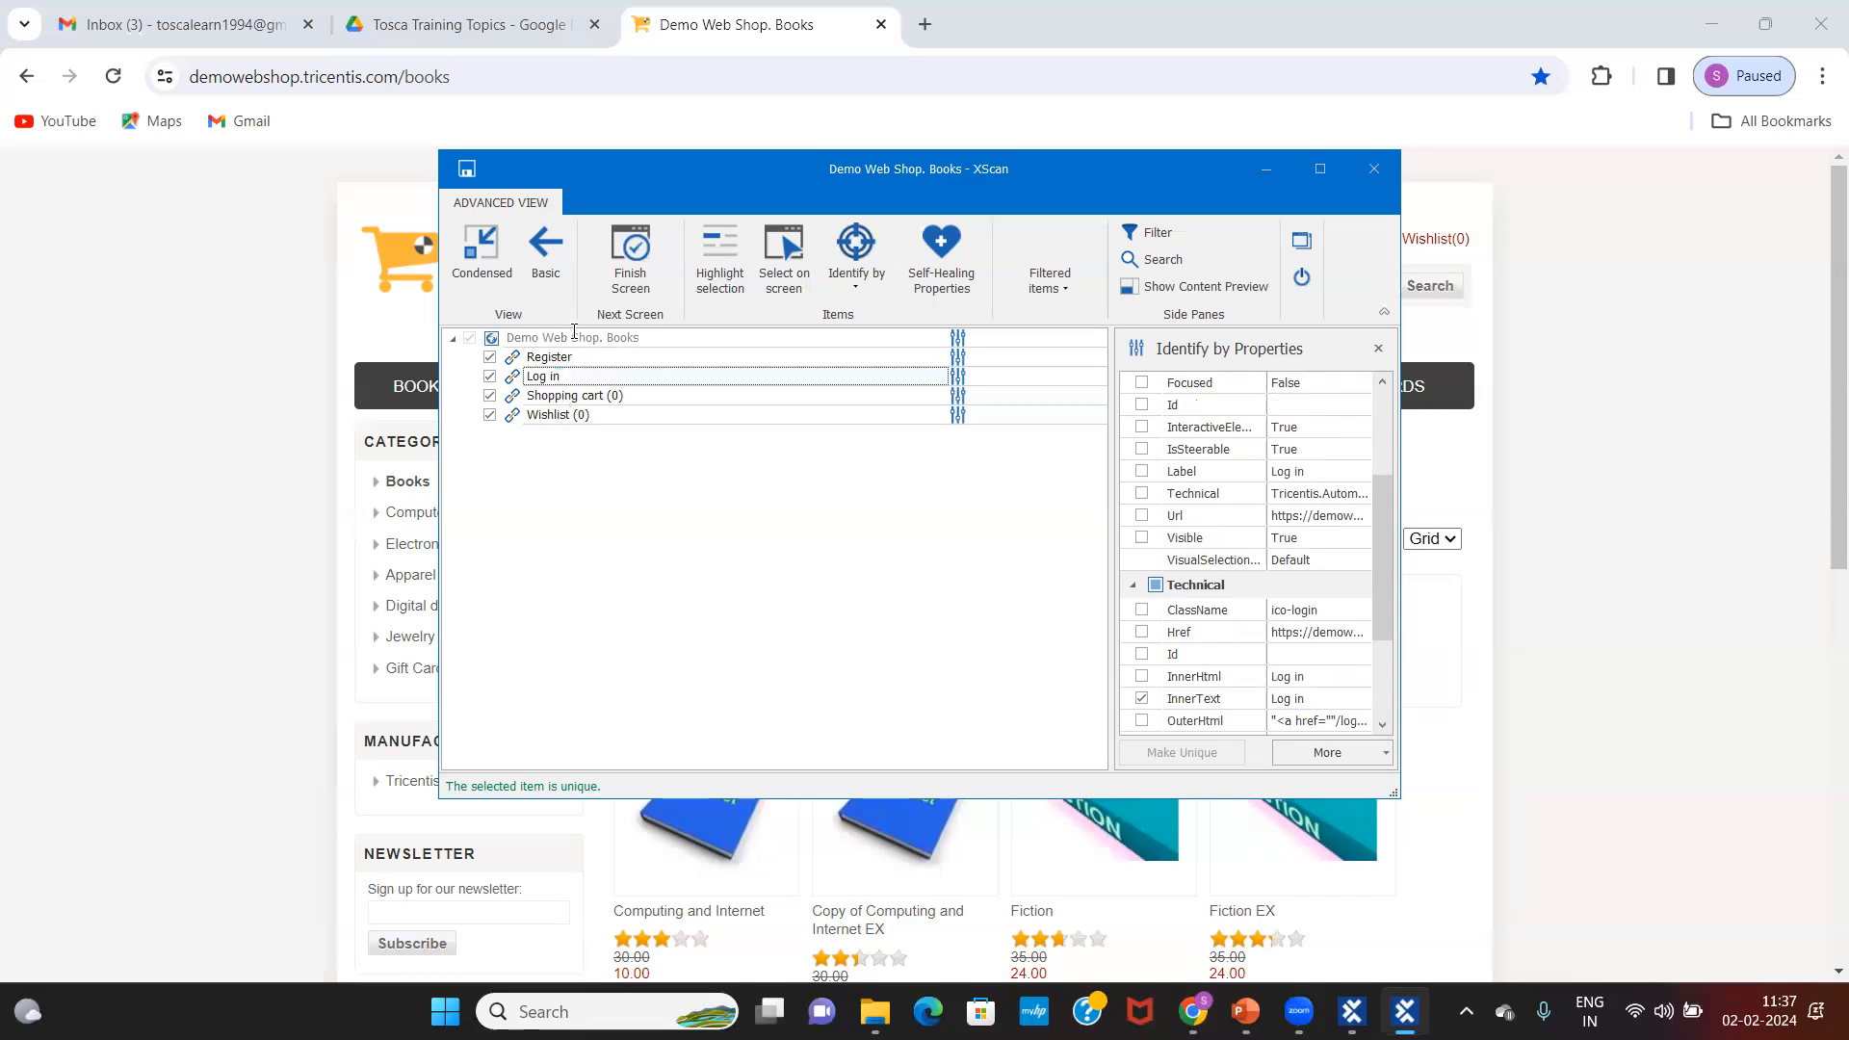
# Step: Save the scanned module and show Demo Web Shop. Books under Tosca Feb Batch in Modules
pyautogui.click(467, 171)
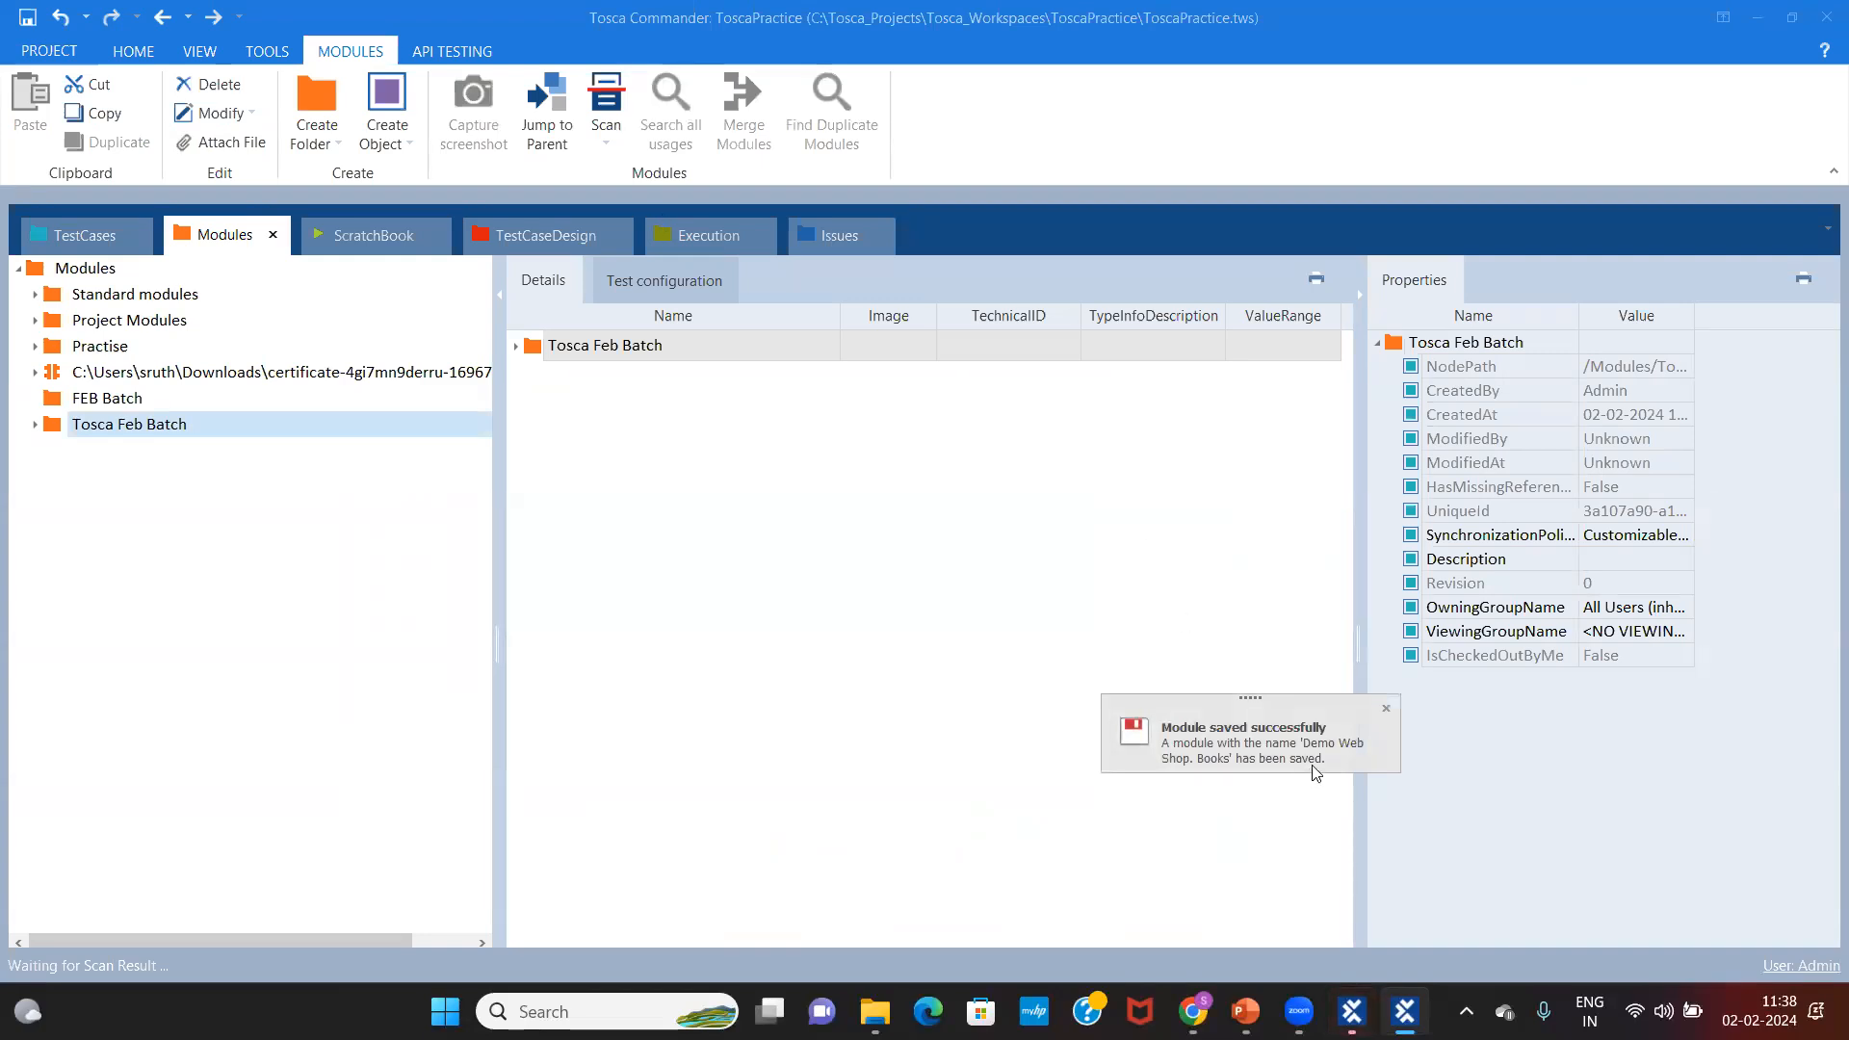
pyautogui.click(35, 424)
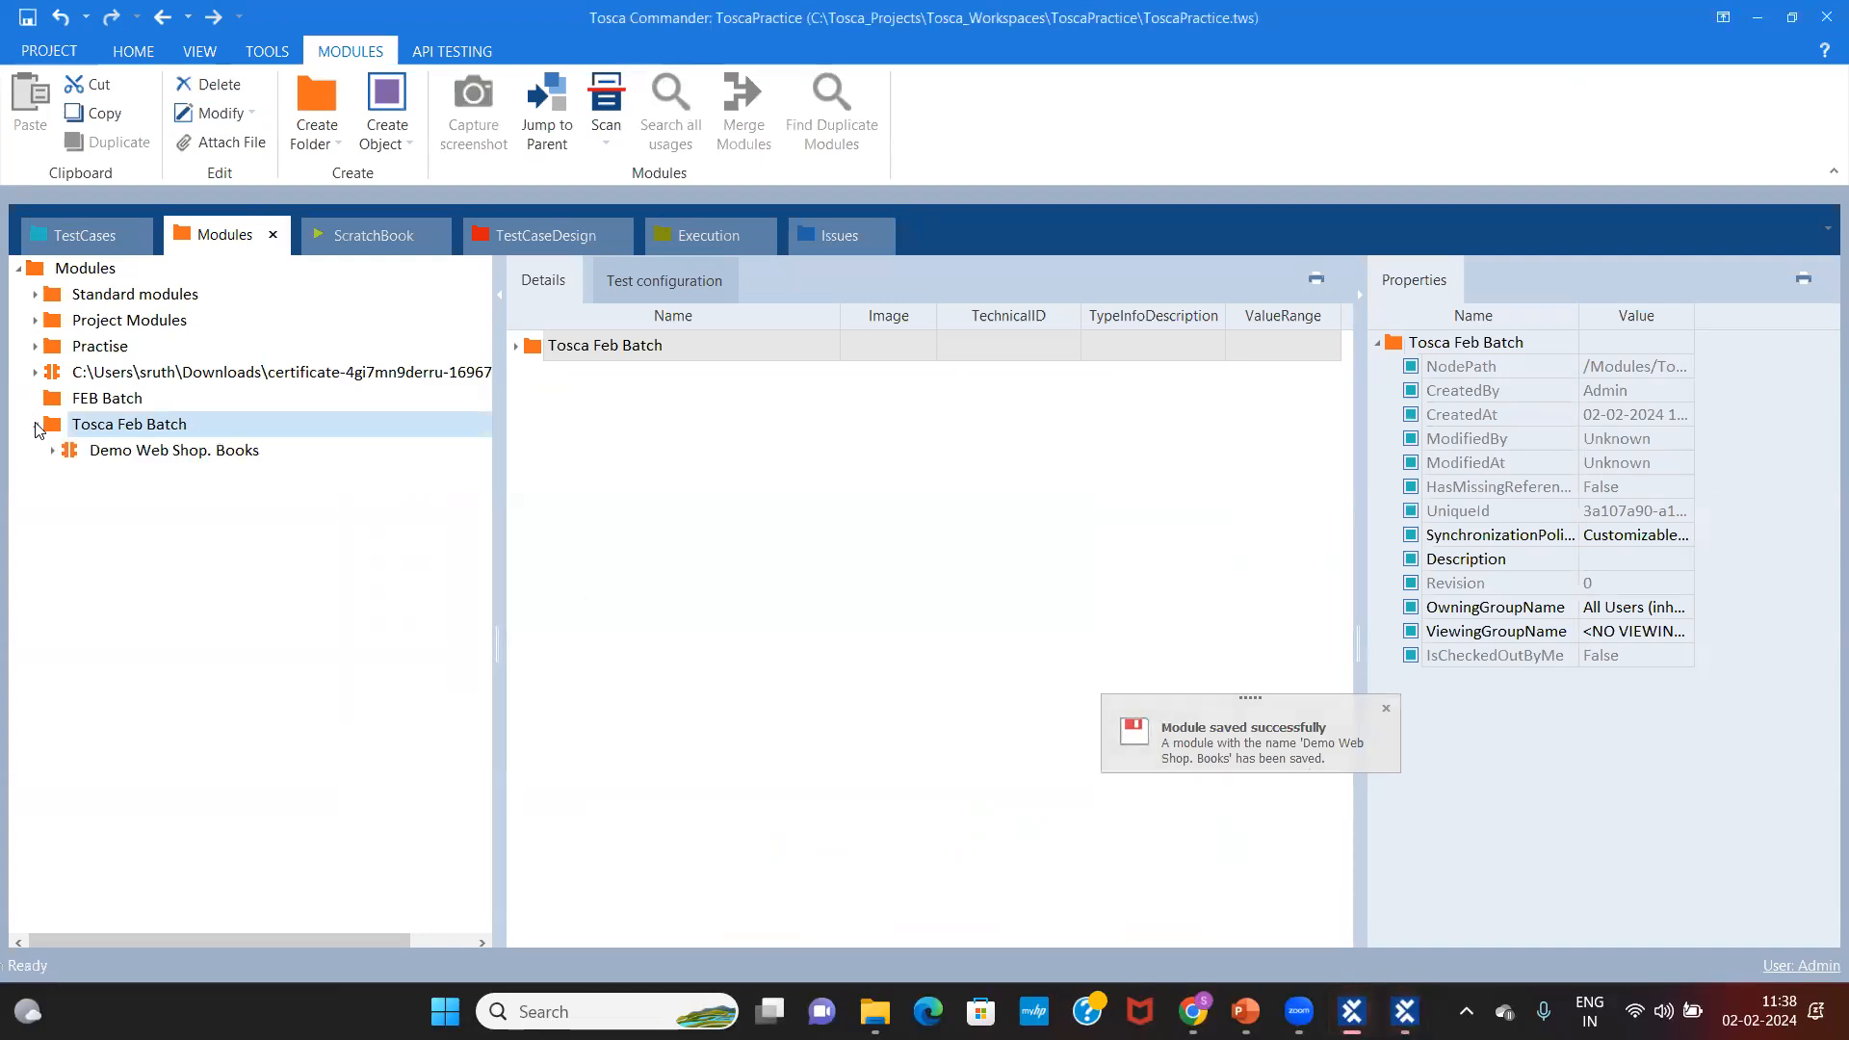
pyautogui.click(53, 451)
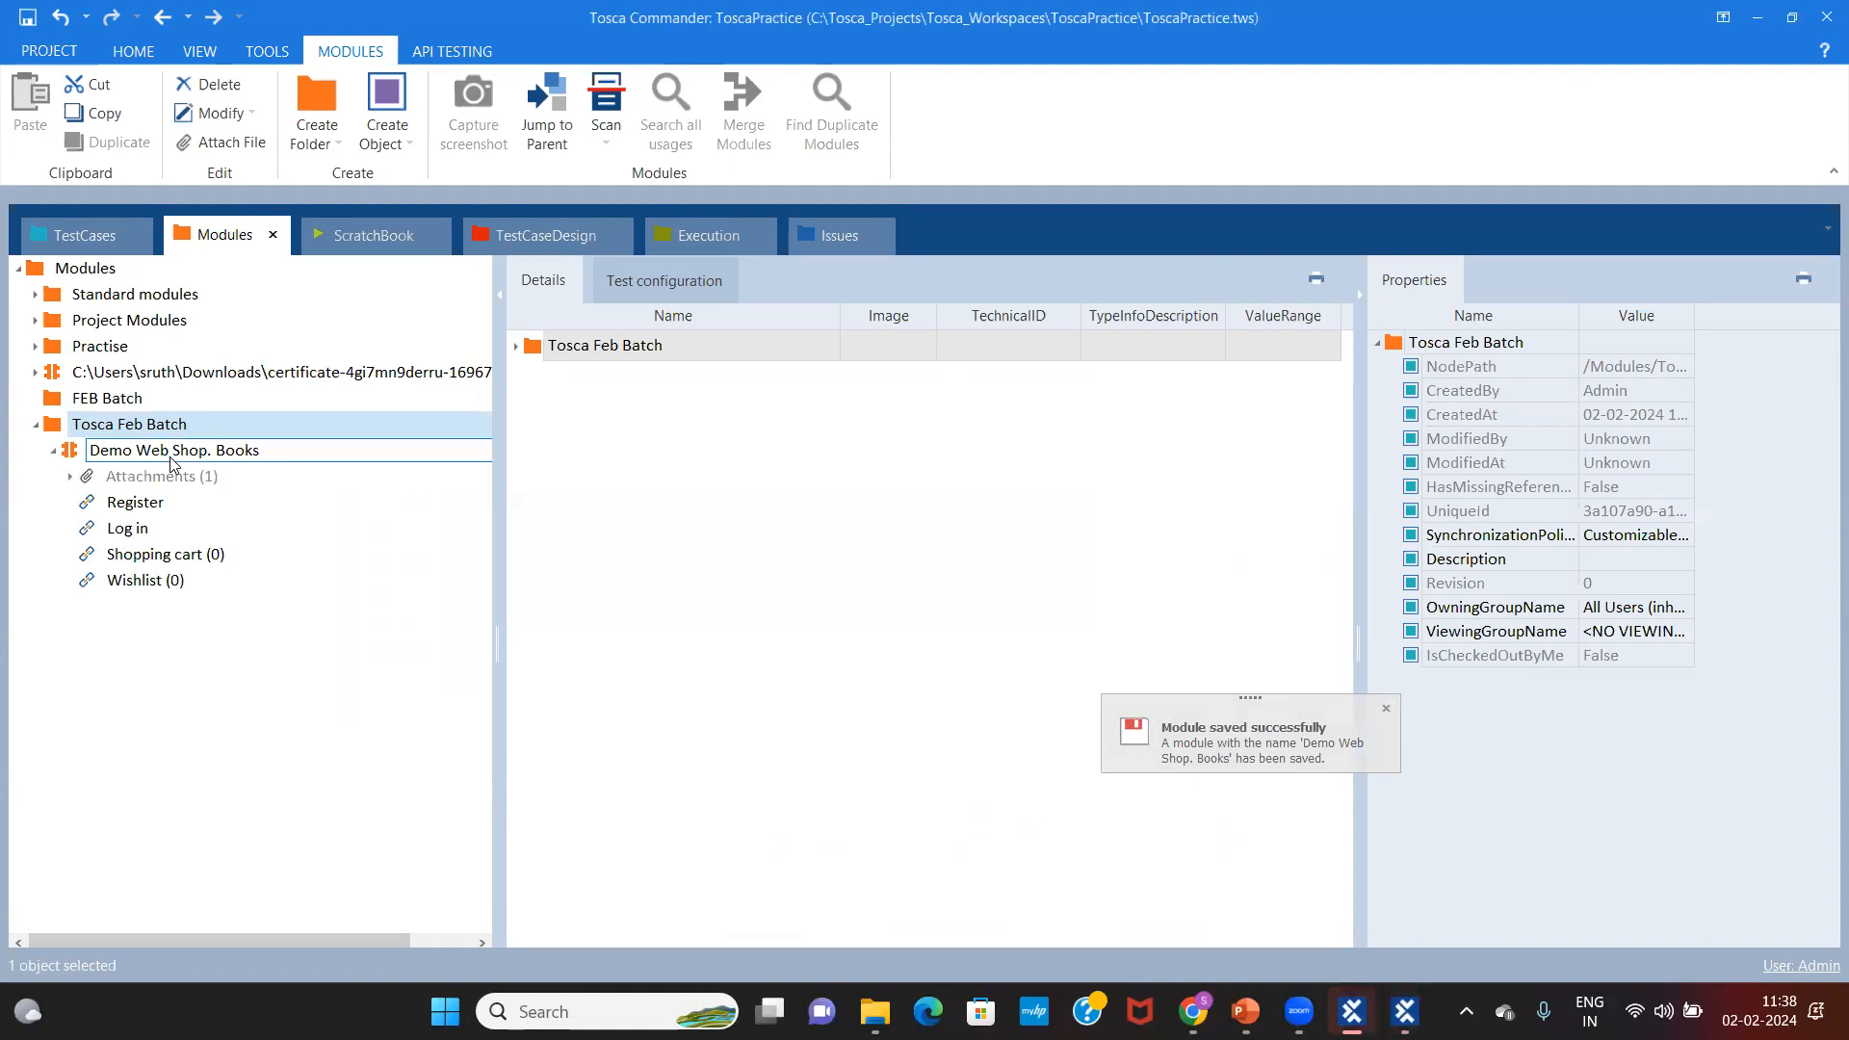
pyautogui.click(172, 452)
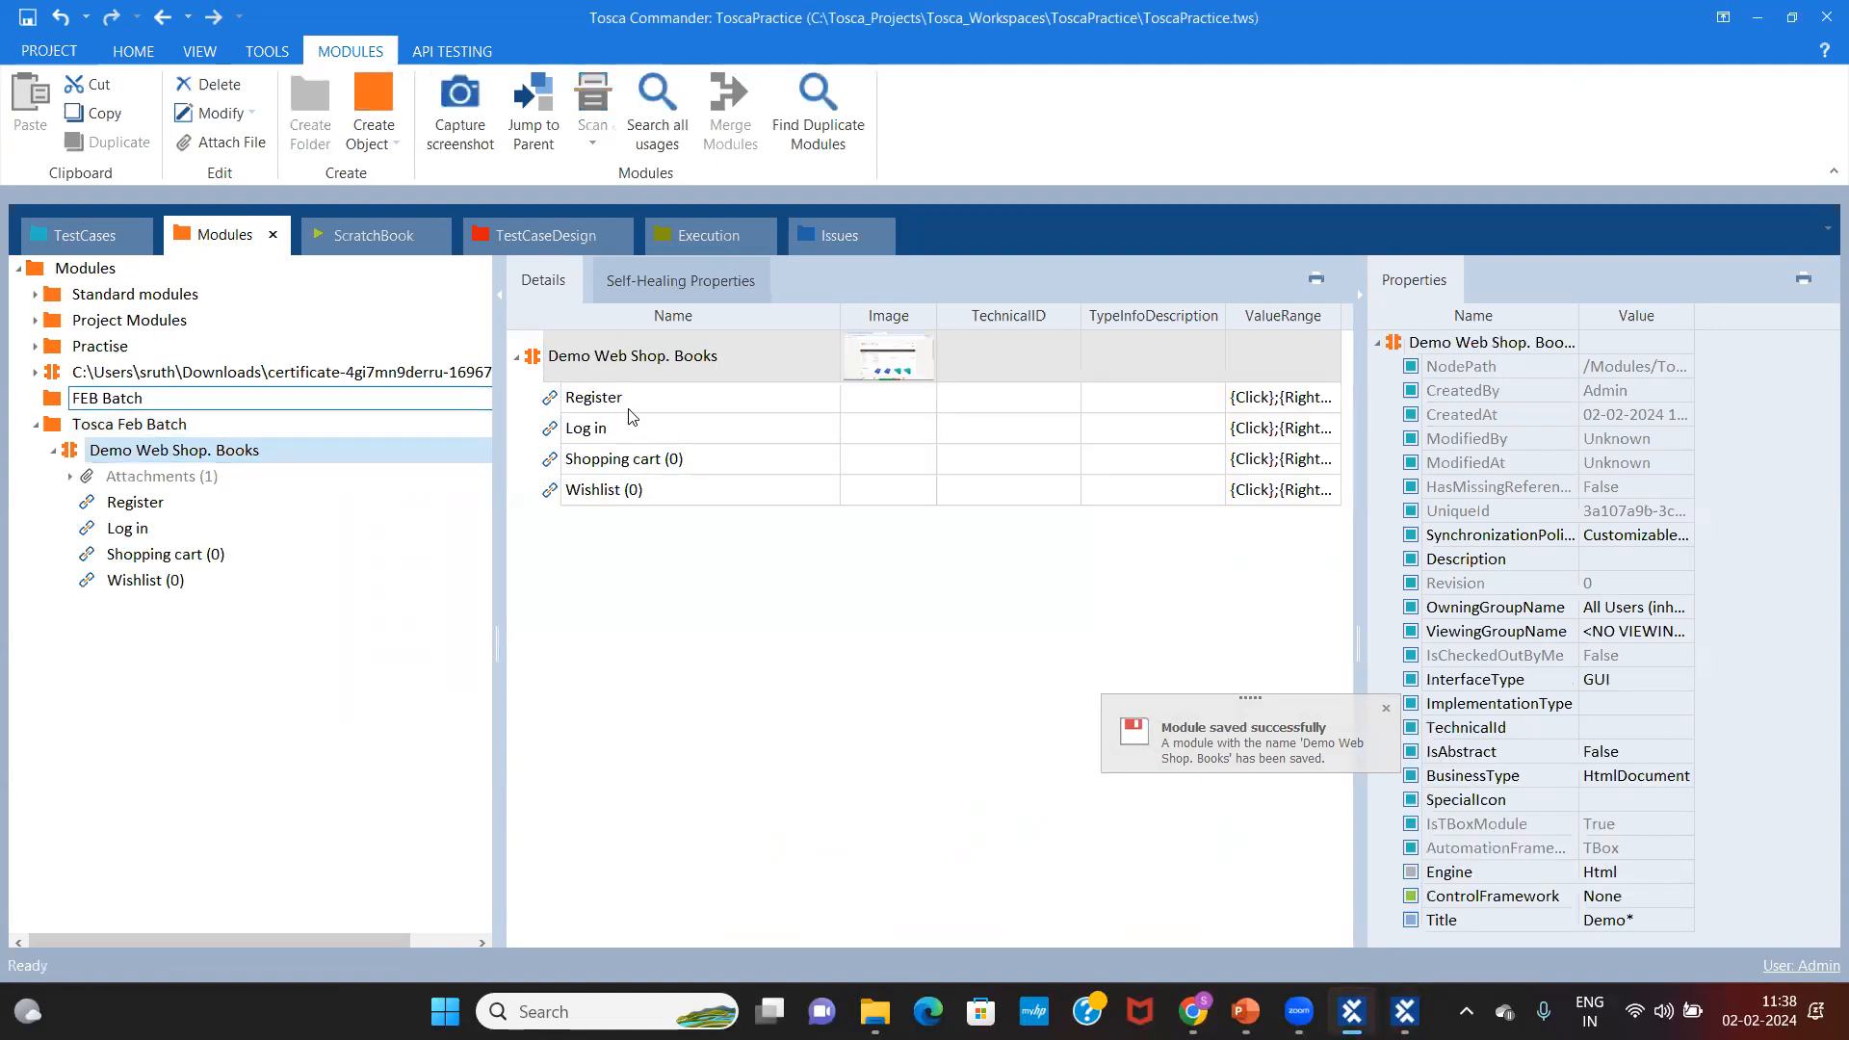
# Step: Review the Register, Log in, Shopping cart and Wishlist link attributes in the Details grid
pyautogui.click(629, 408)
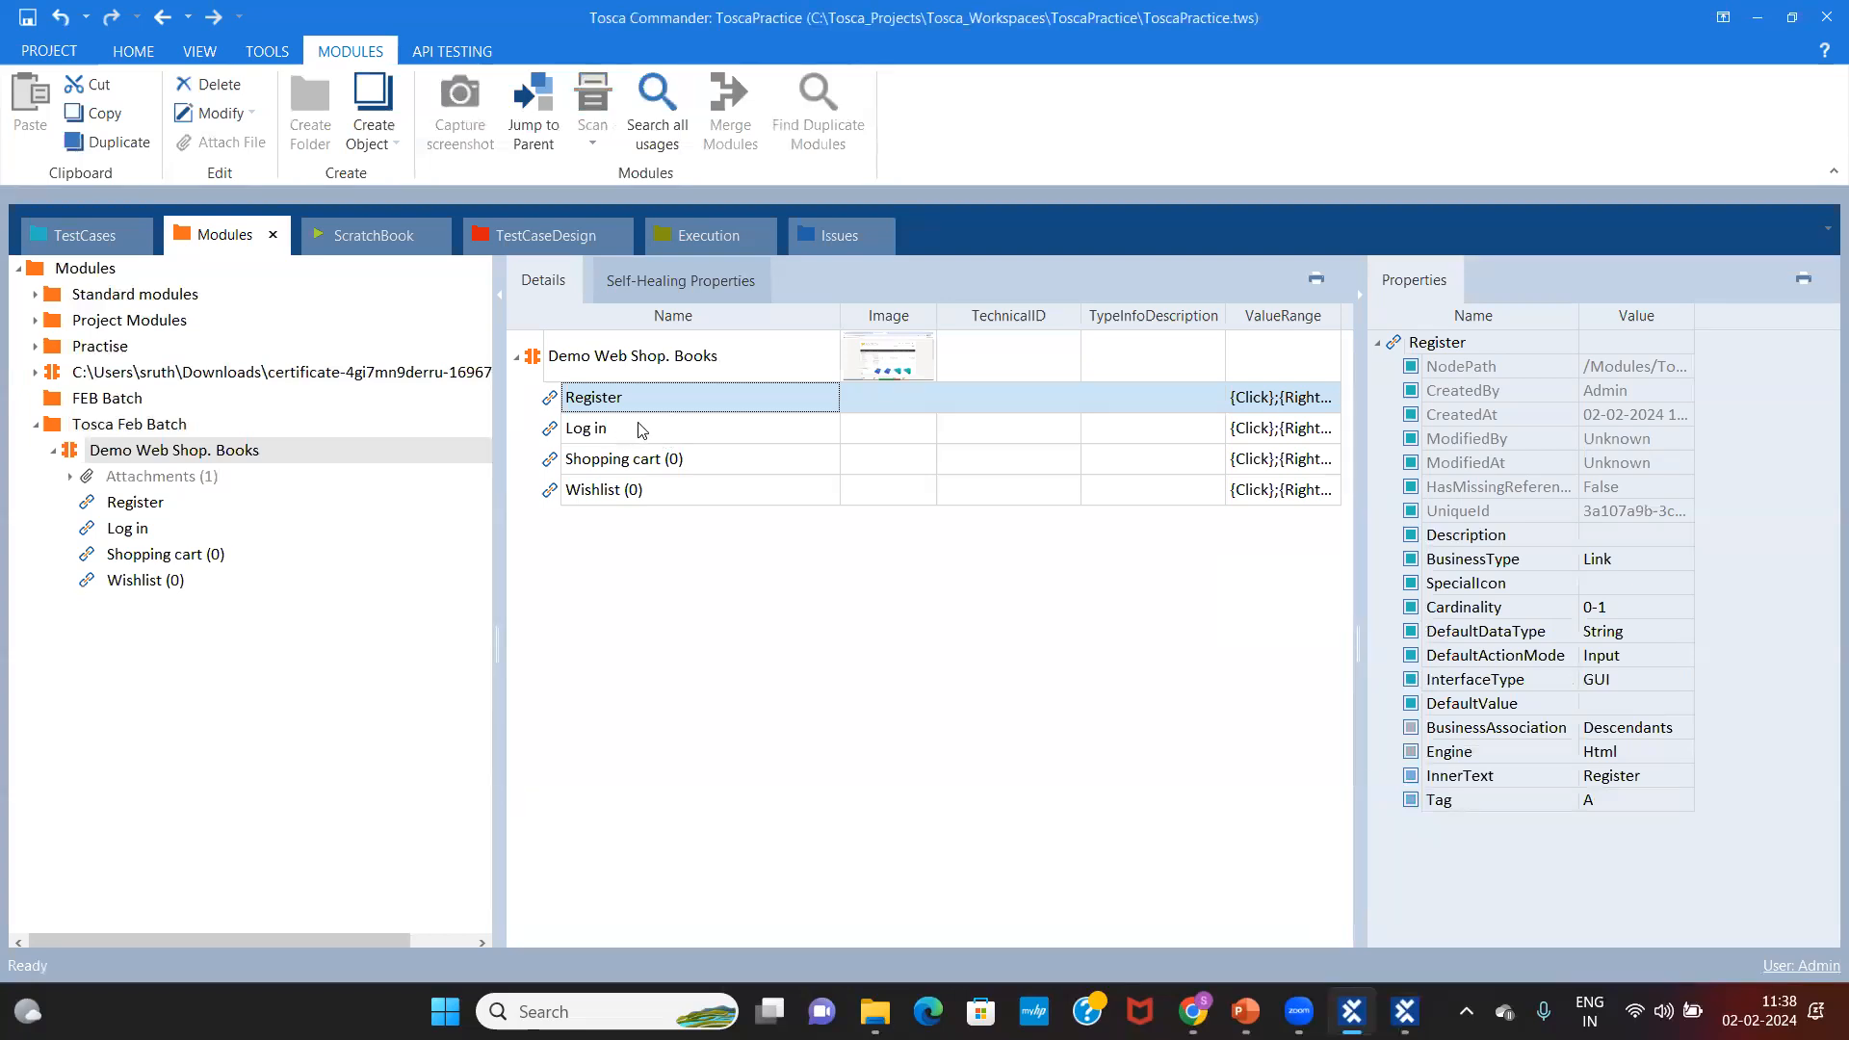
pyautogui.click(637, 425)
pyautogui.click(661, 371)
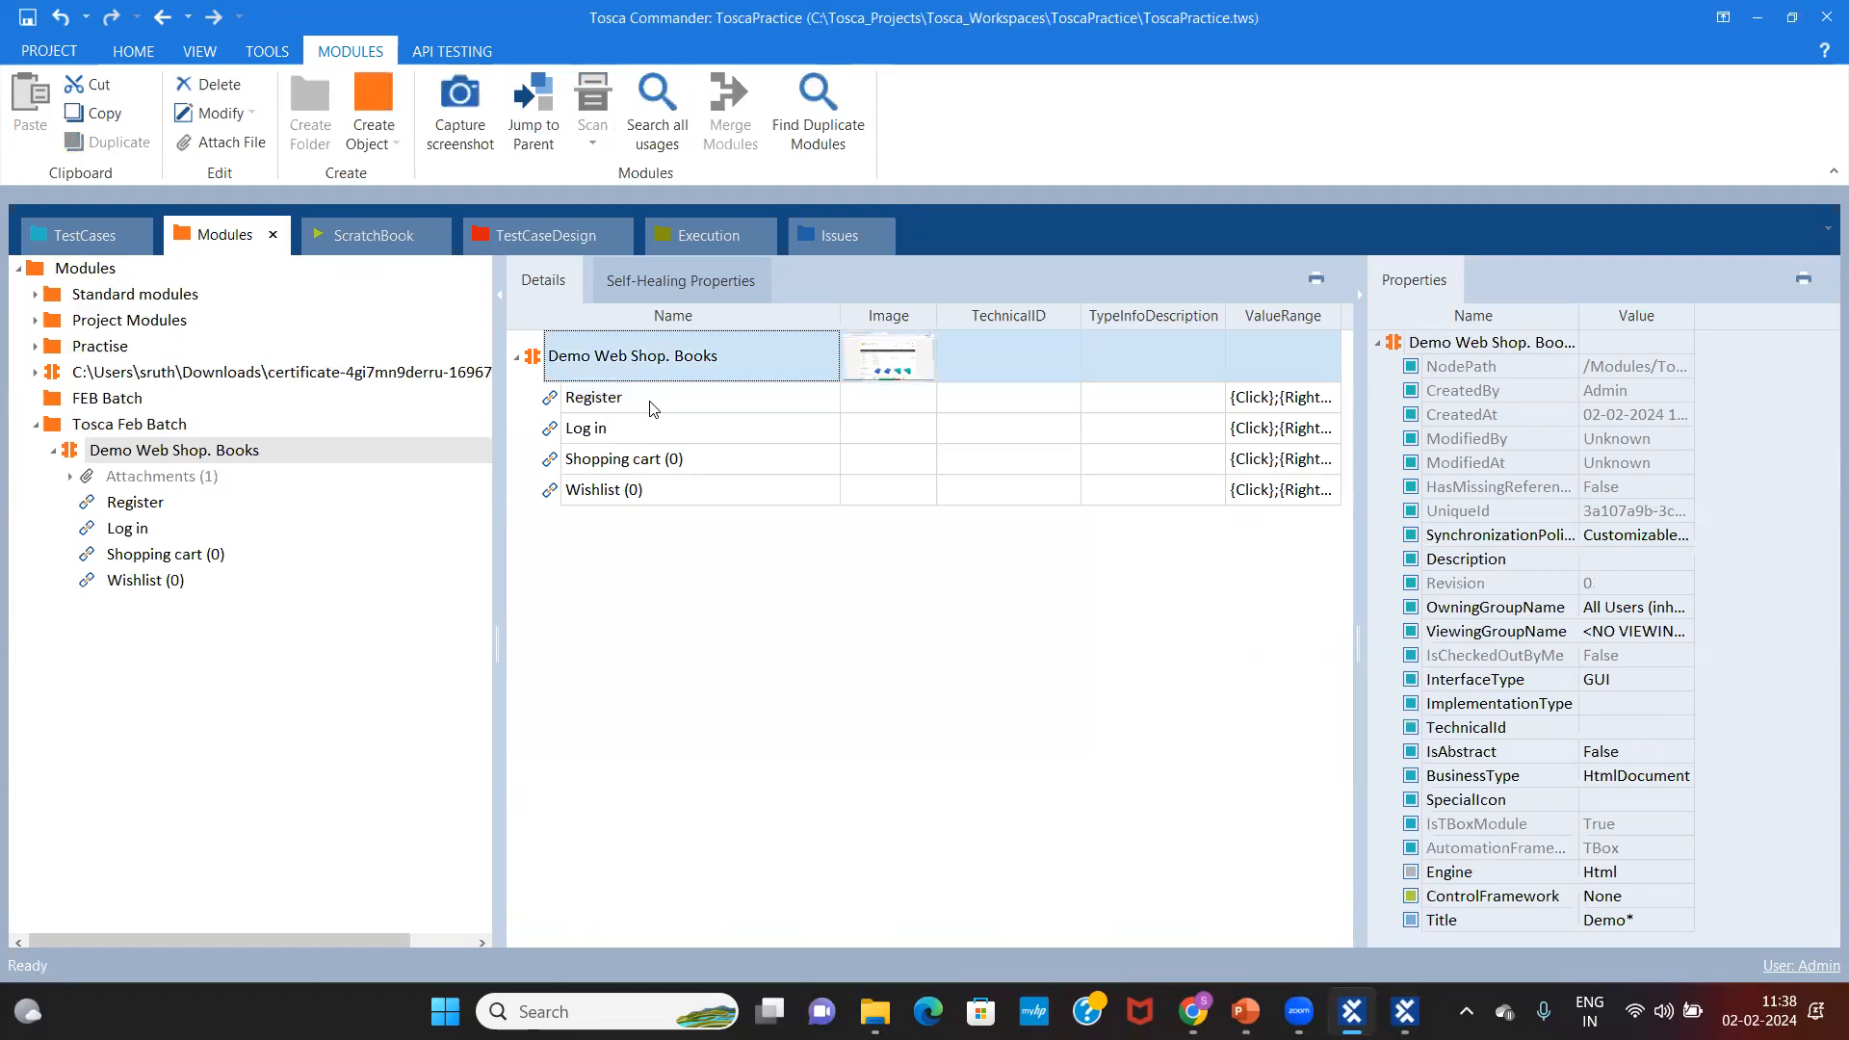
pyautogui.click(653, 408)
pyautogui.click(648, 427)
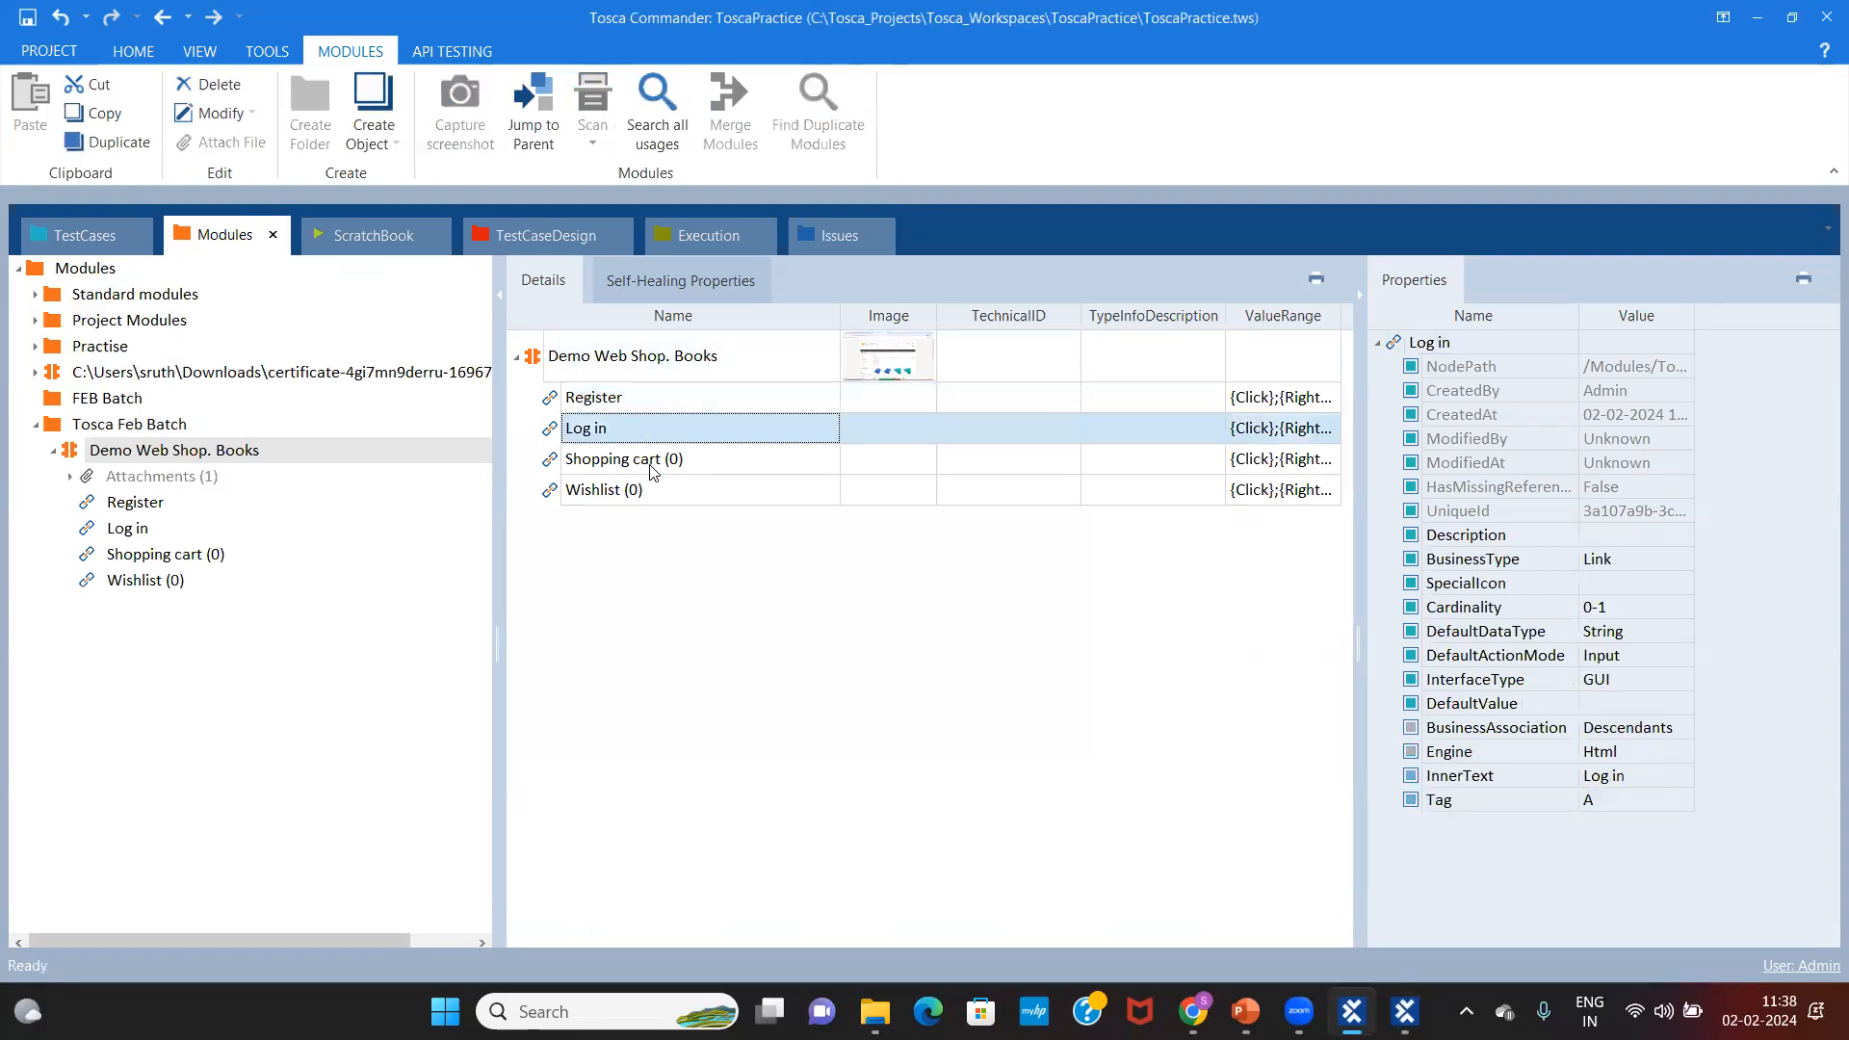
pyautogui.click(653, 462)
pyautogui.click(659, 496)
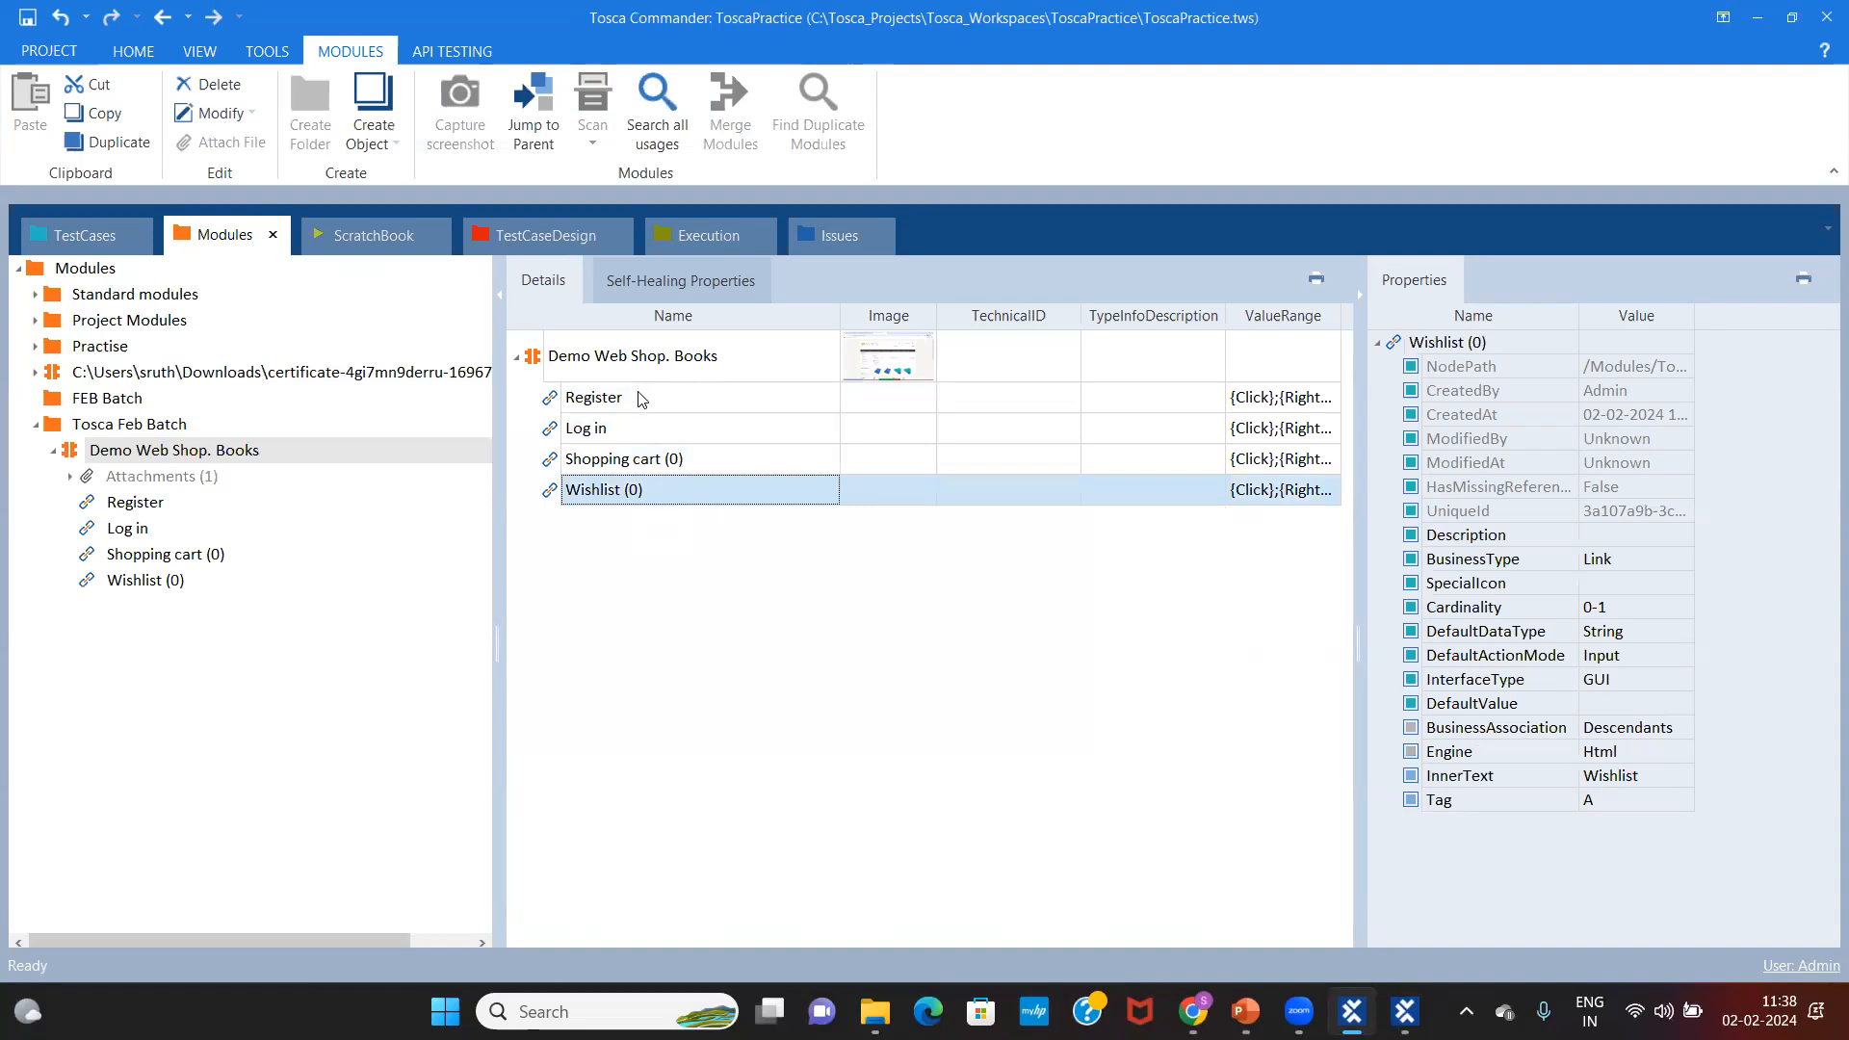
pyautogui.click(71, 233)
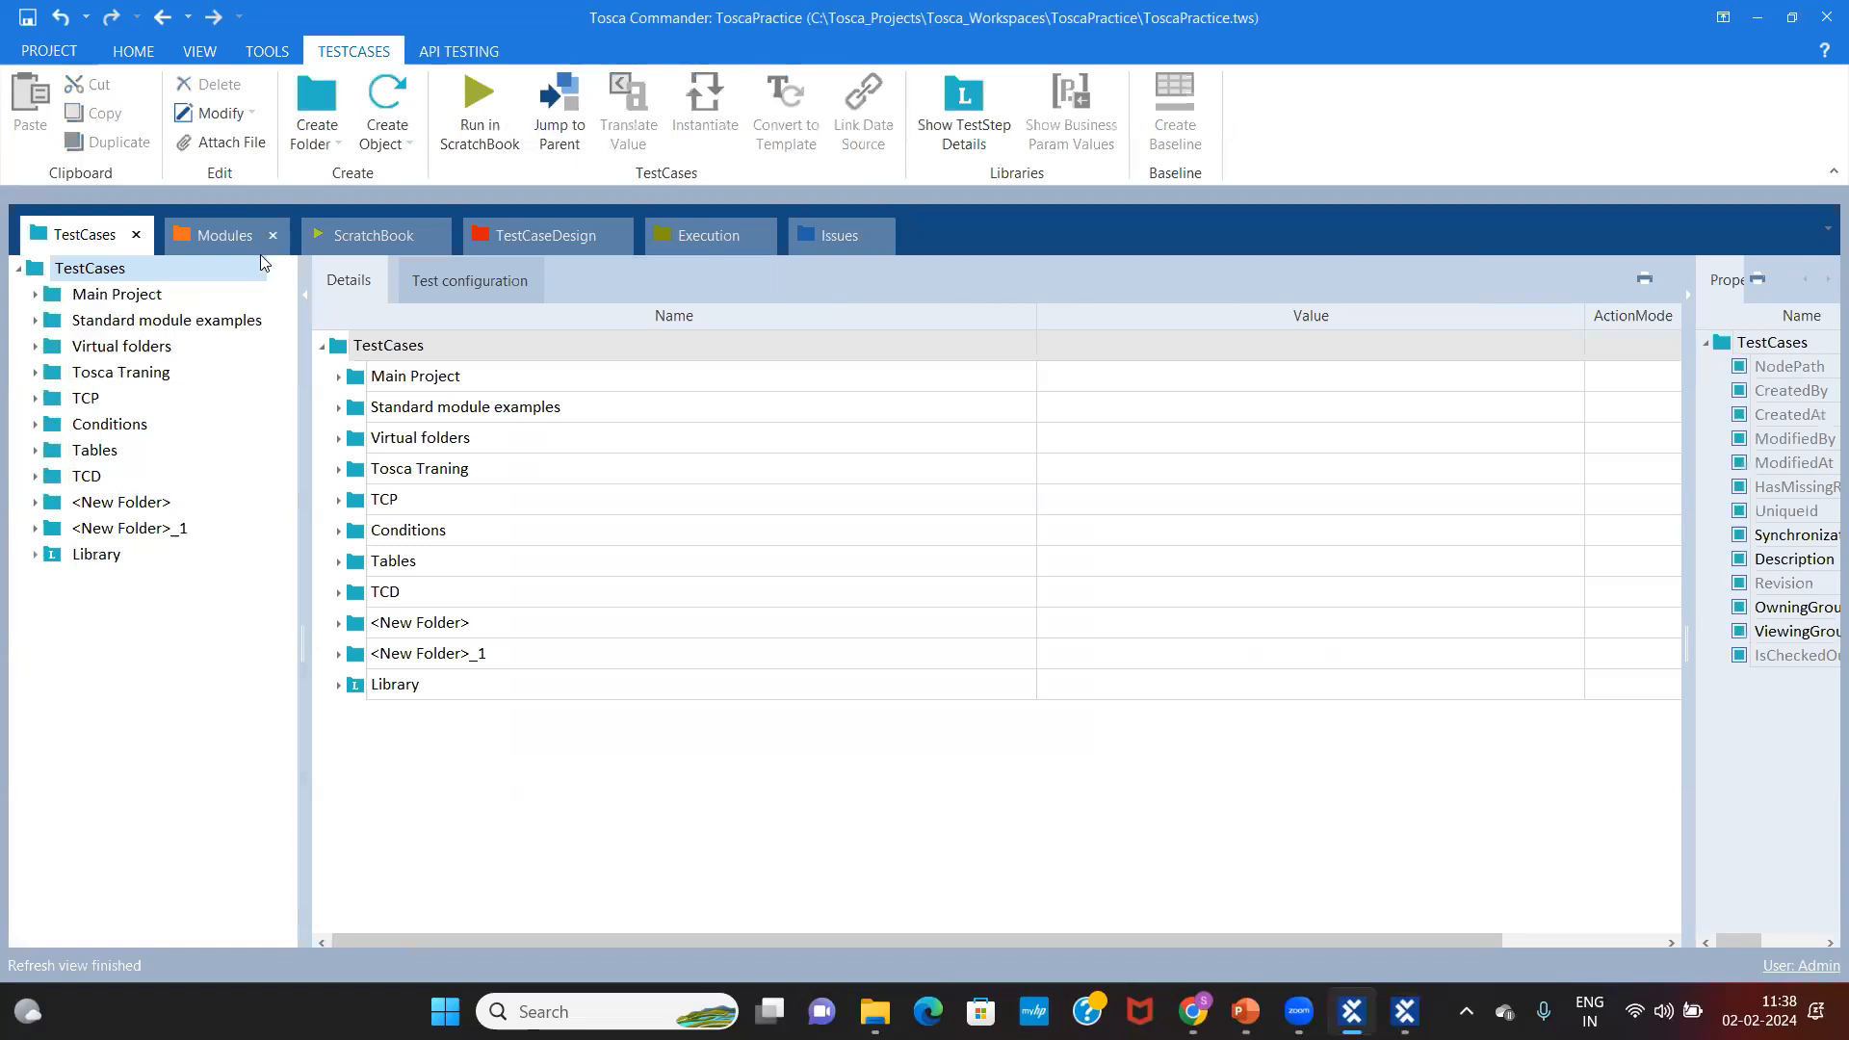
# Step: Open the Demo Web Shop_Registration test case and select its first Register test step
pyautogui.click(35, 528)
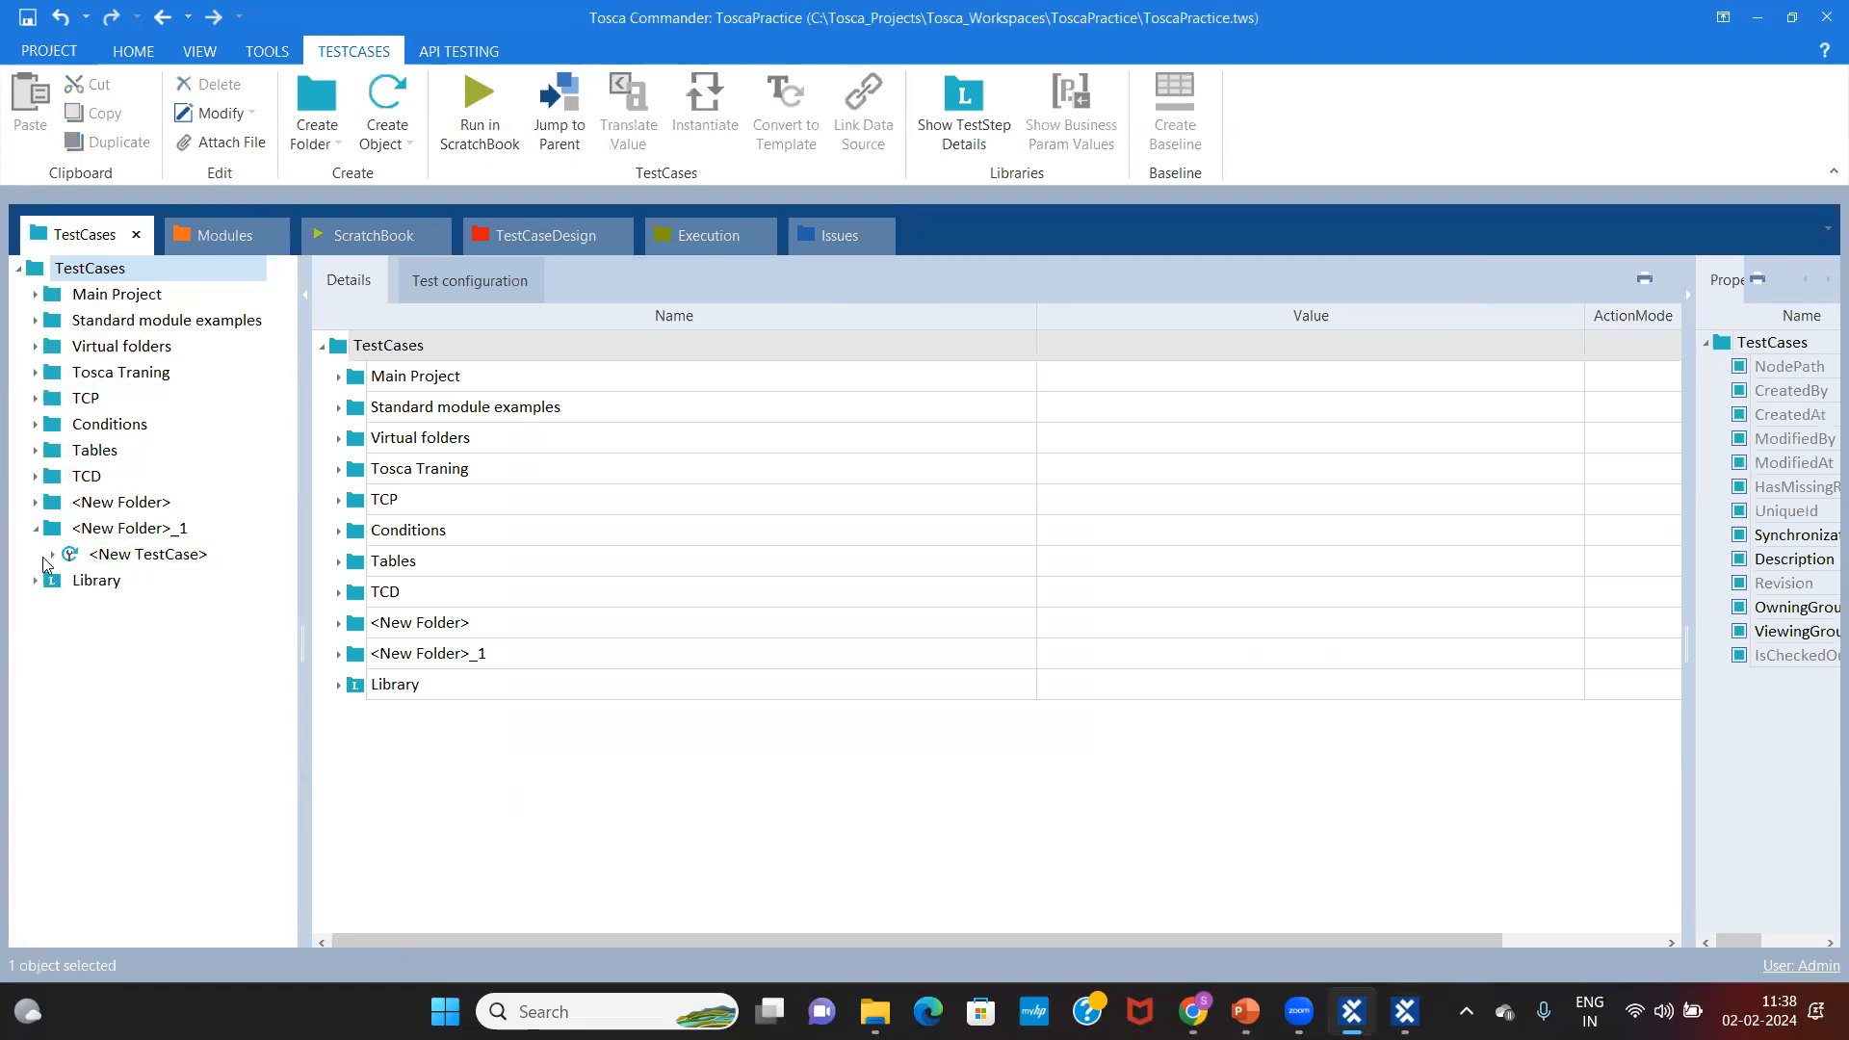
pyautogui.click(52, 556)
pyautogui.click(164, 579)
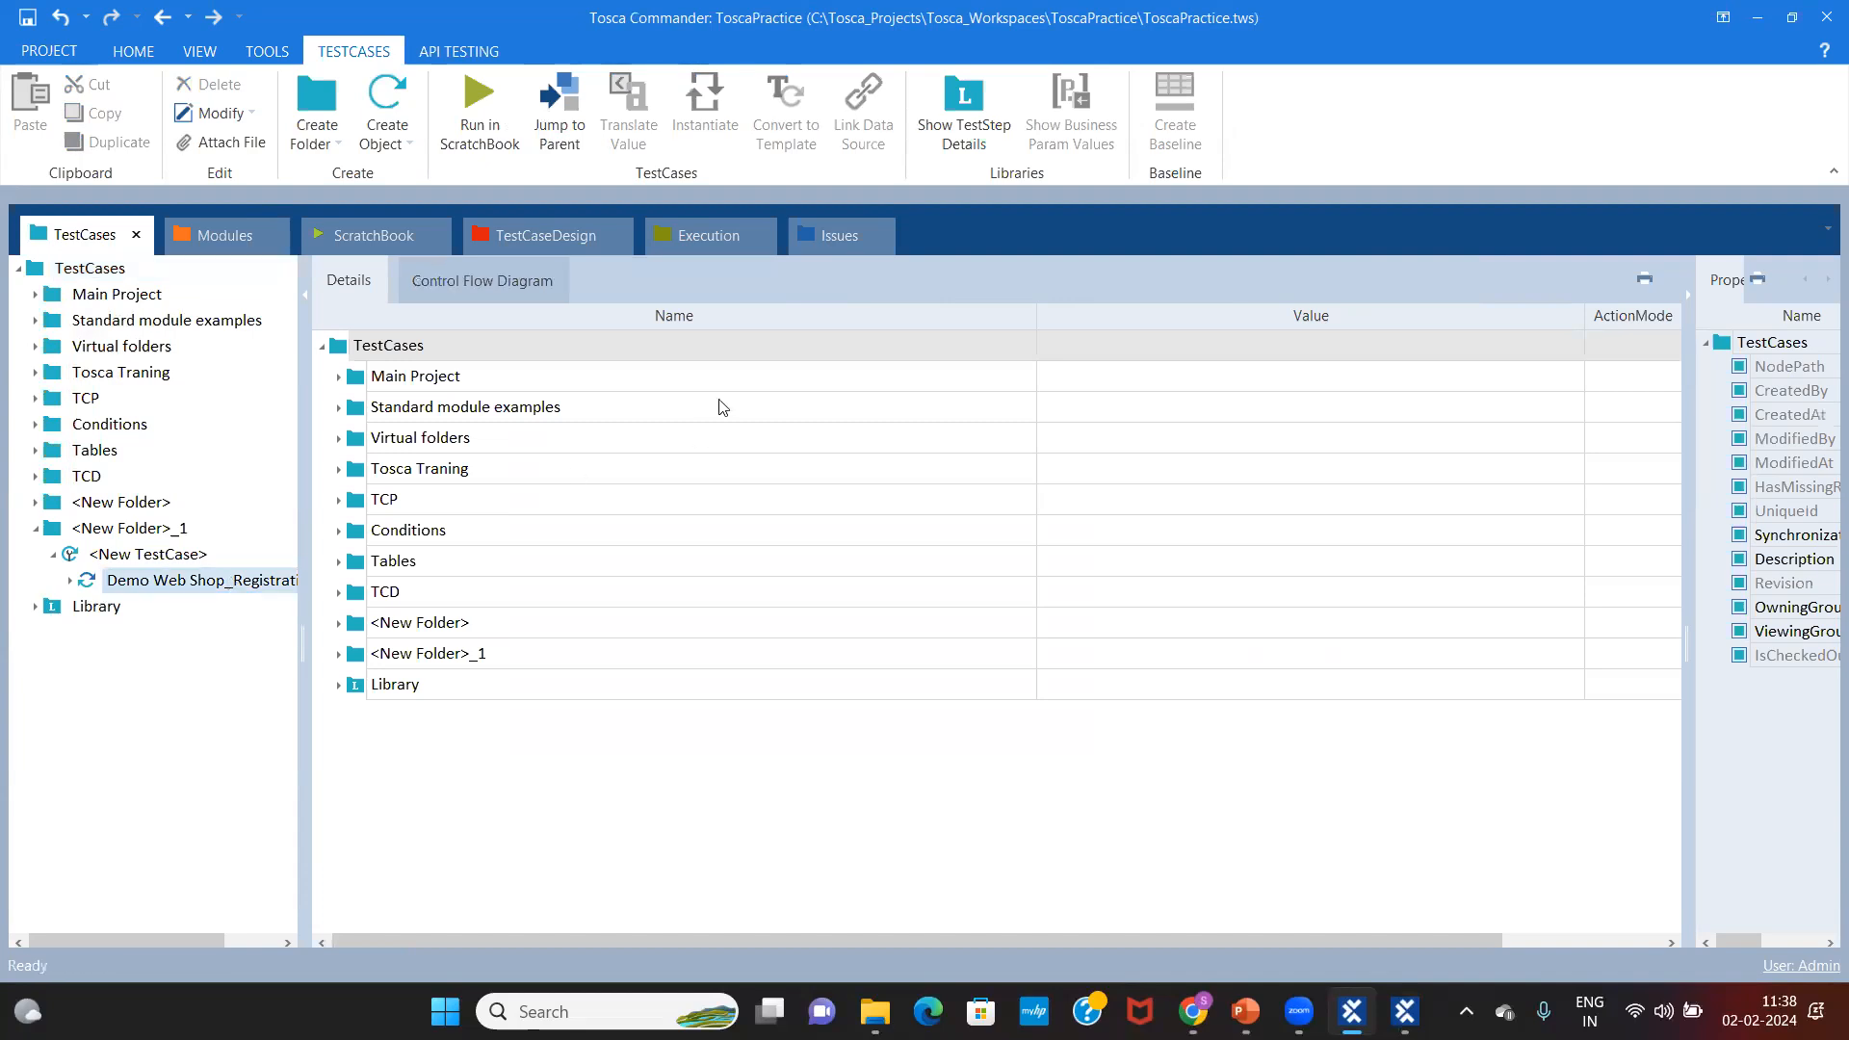
pyautogui.click(487, 375)
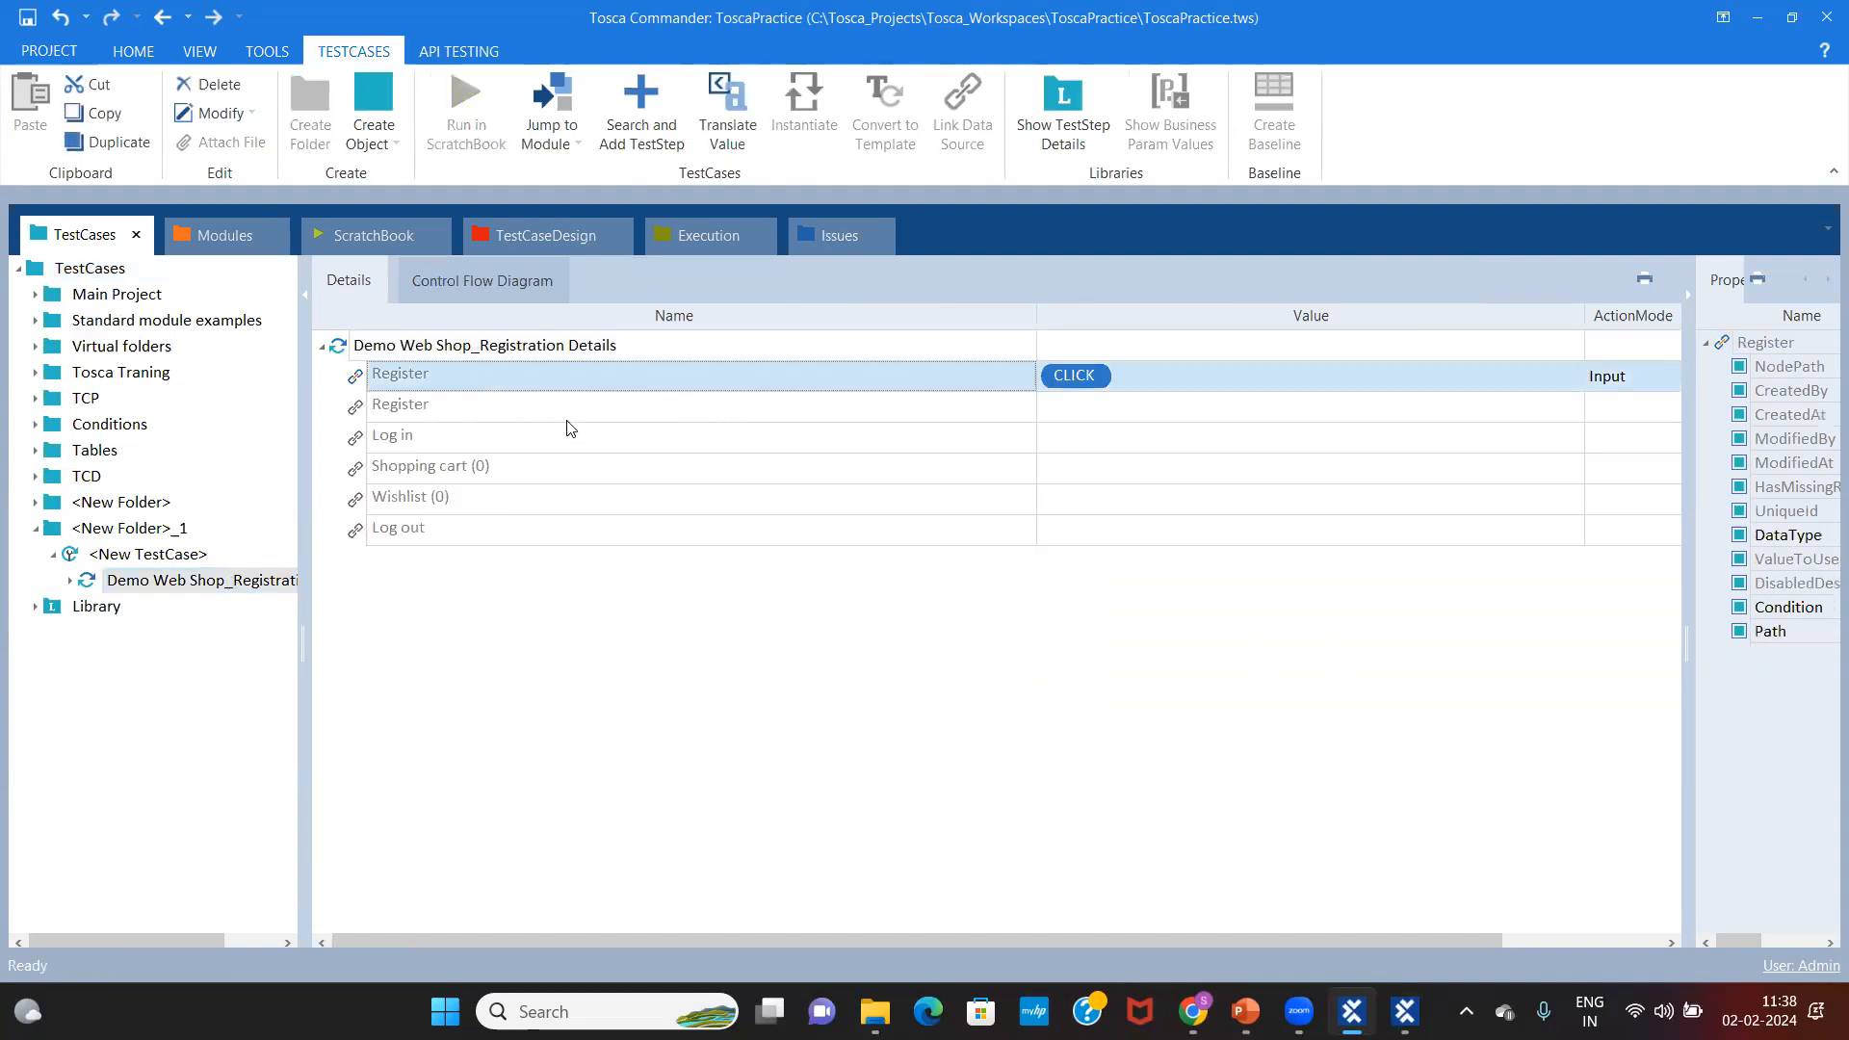
# Step: Check the Register link's properties, then bring the PowerPoint Modules slide to the front
pyautogui.click(221, 233)
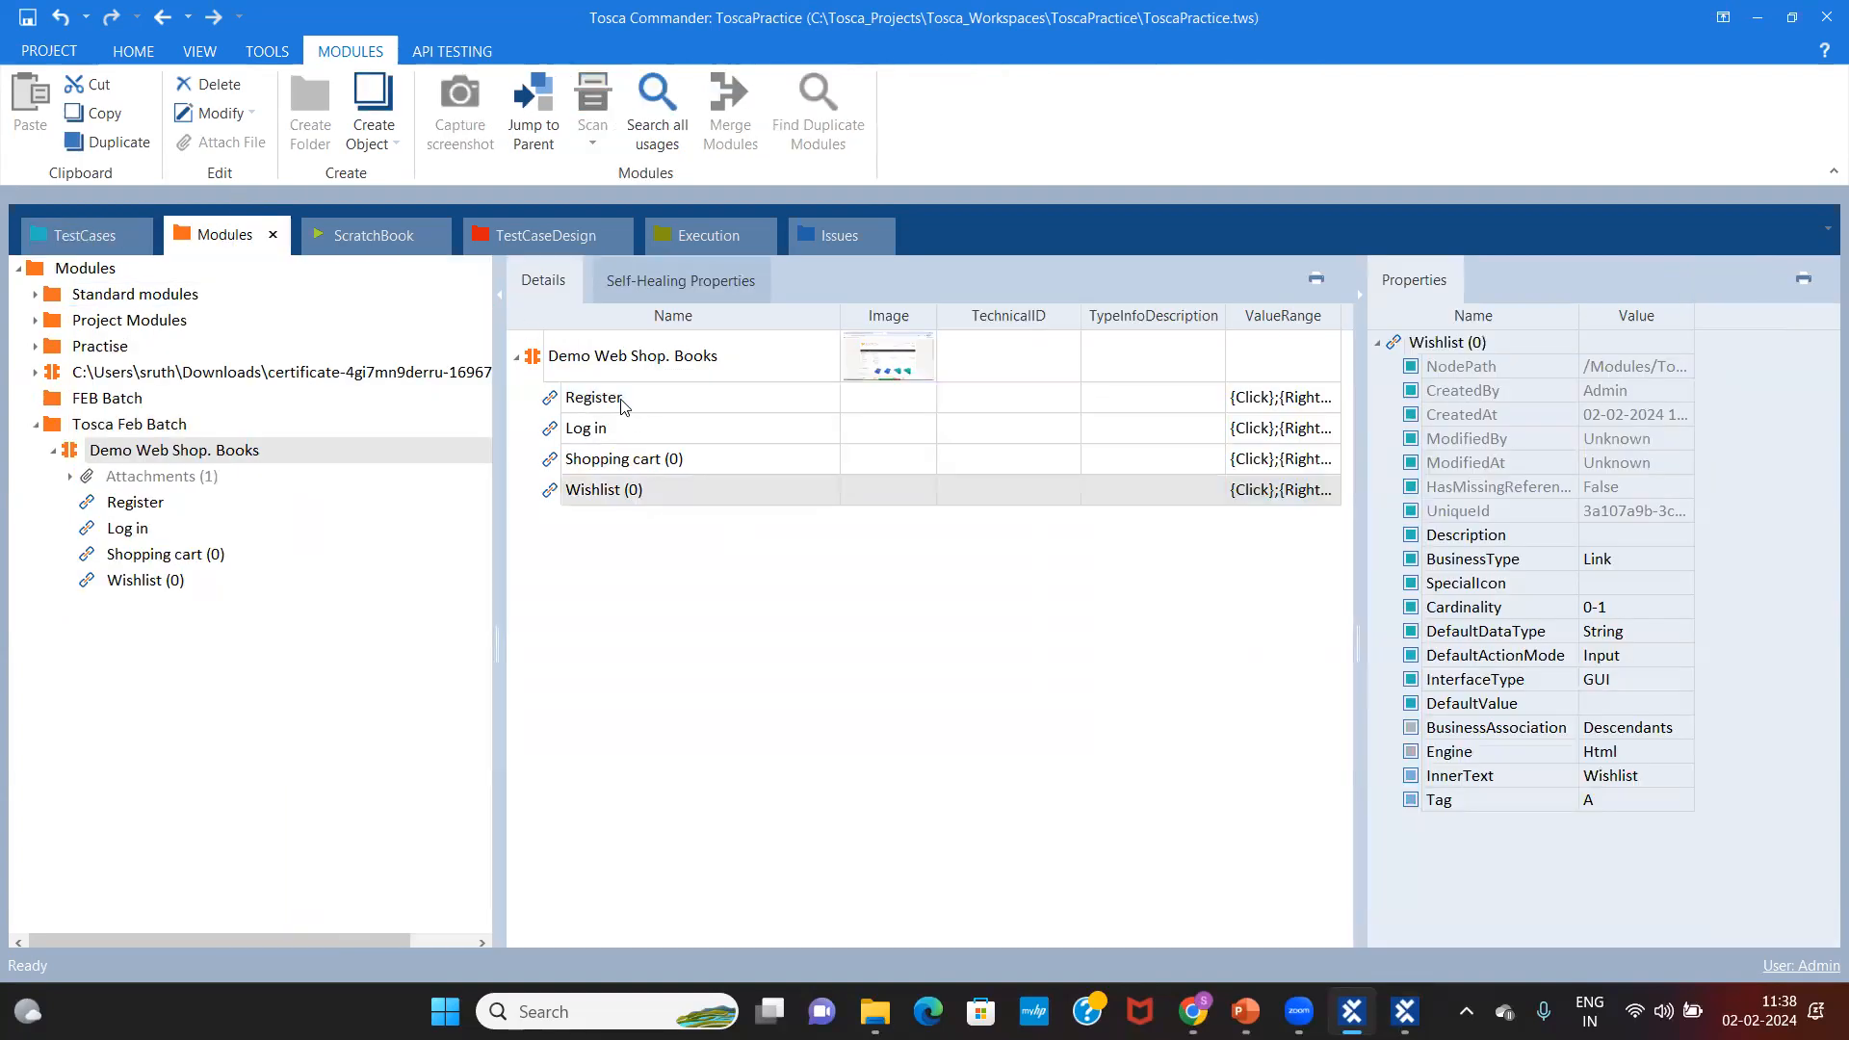
pyautogui.click(624, 404)
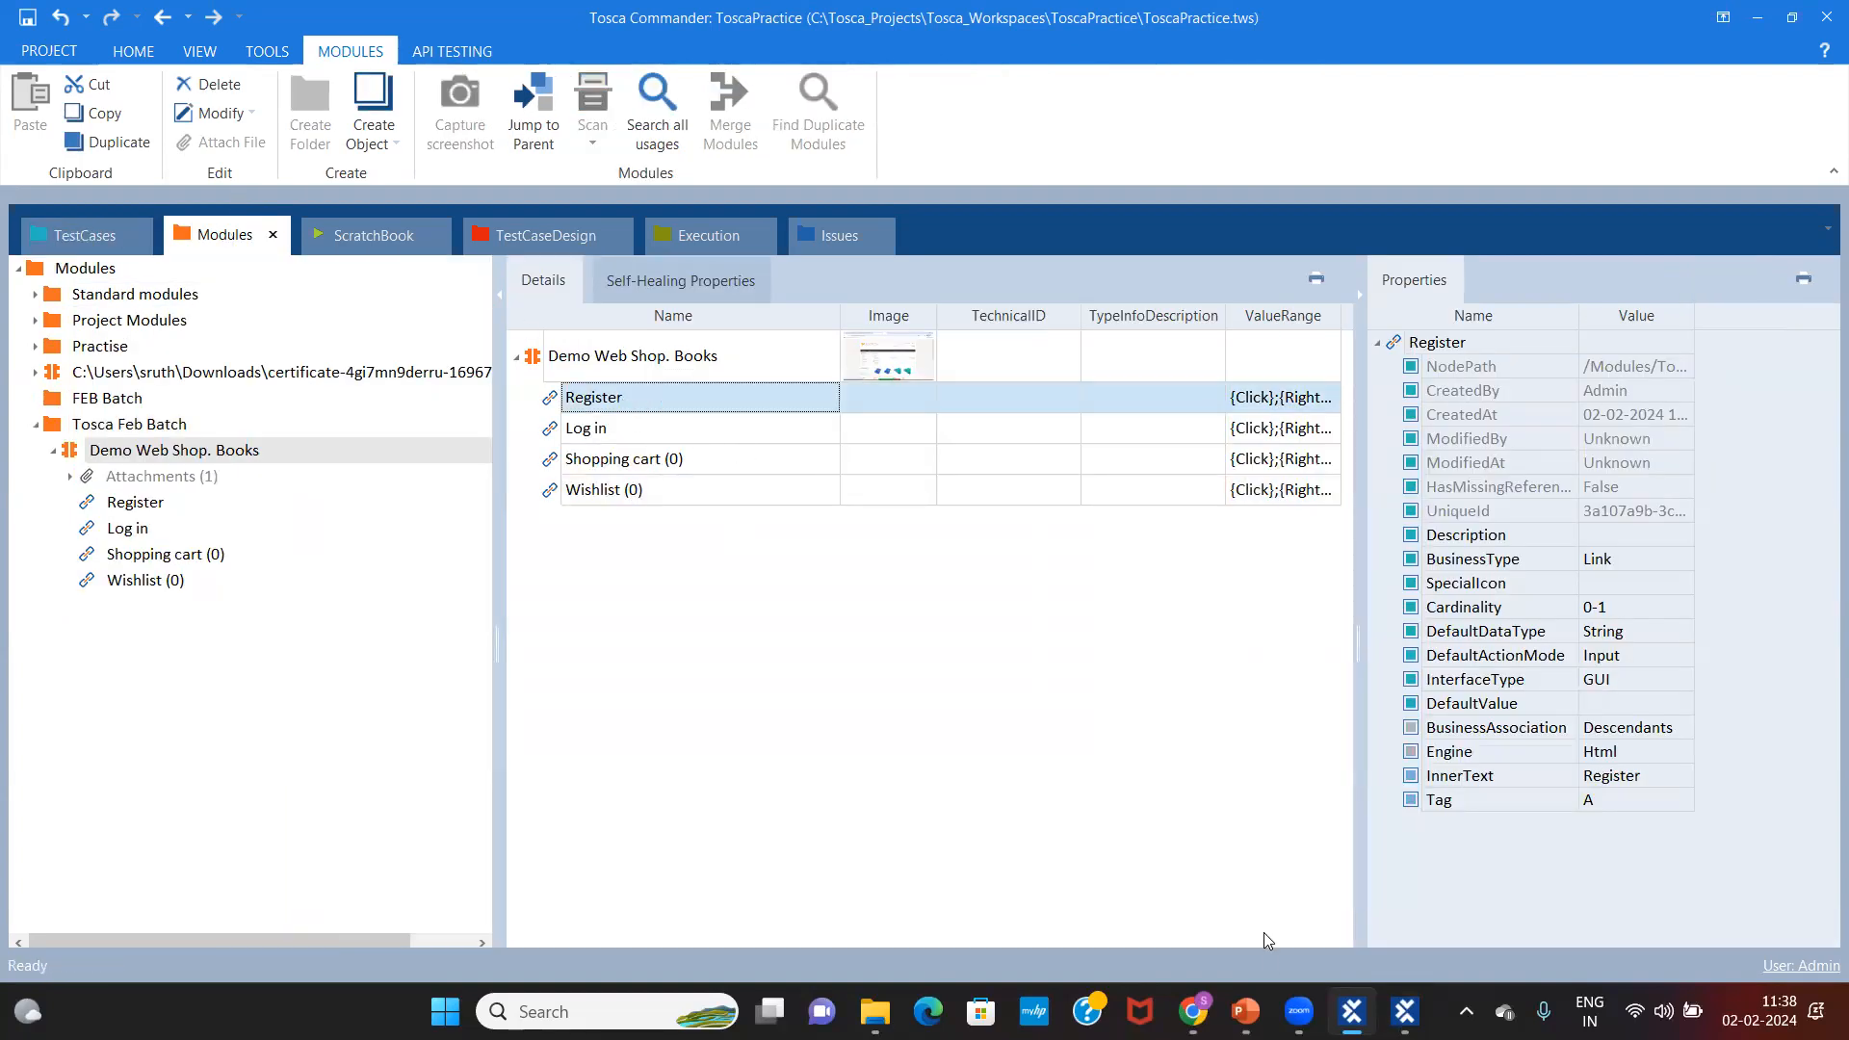
pyautogui.moveTo(1245, 1011)
pyautogui.click(1242, 881)
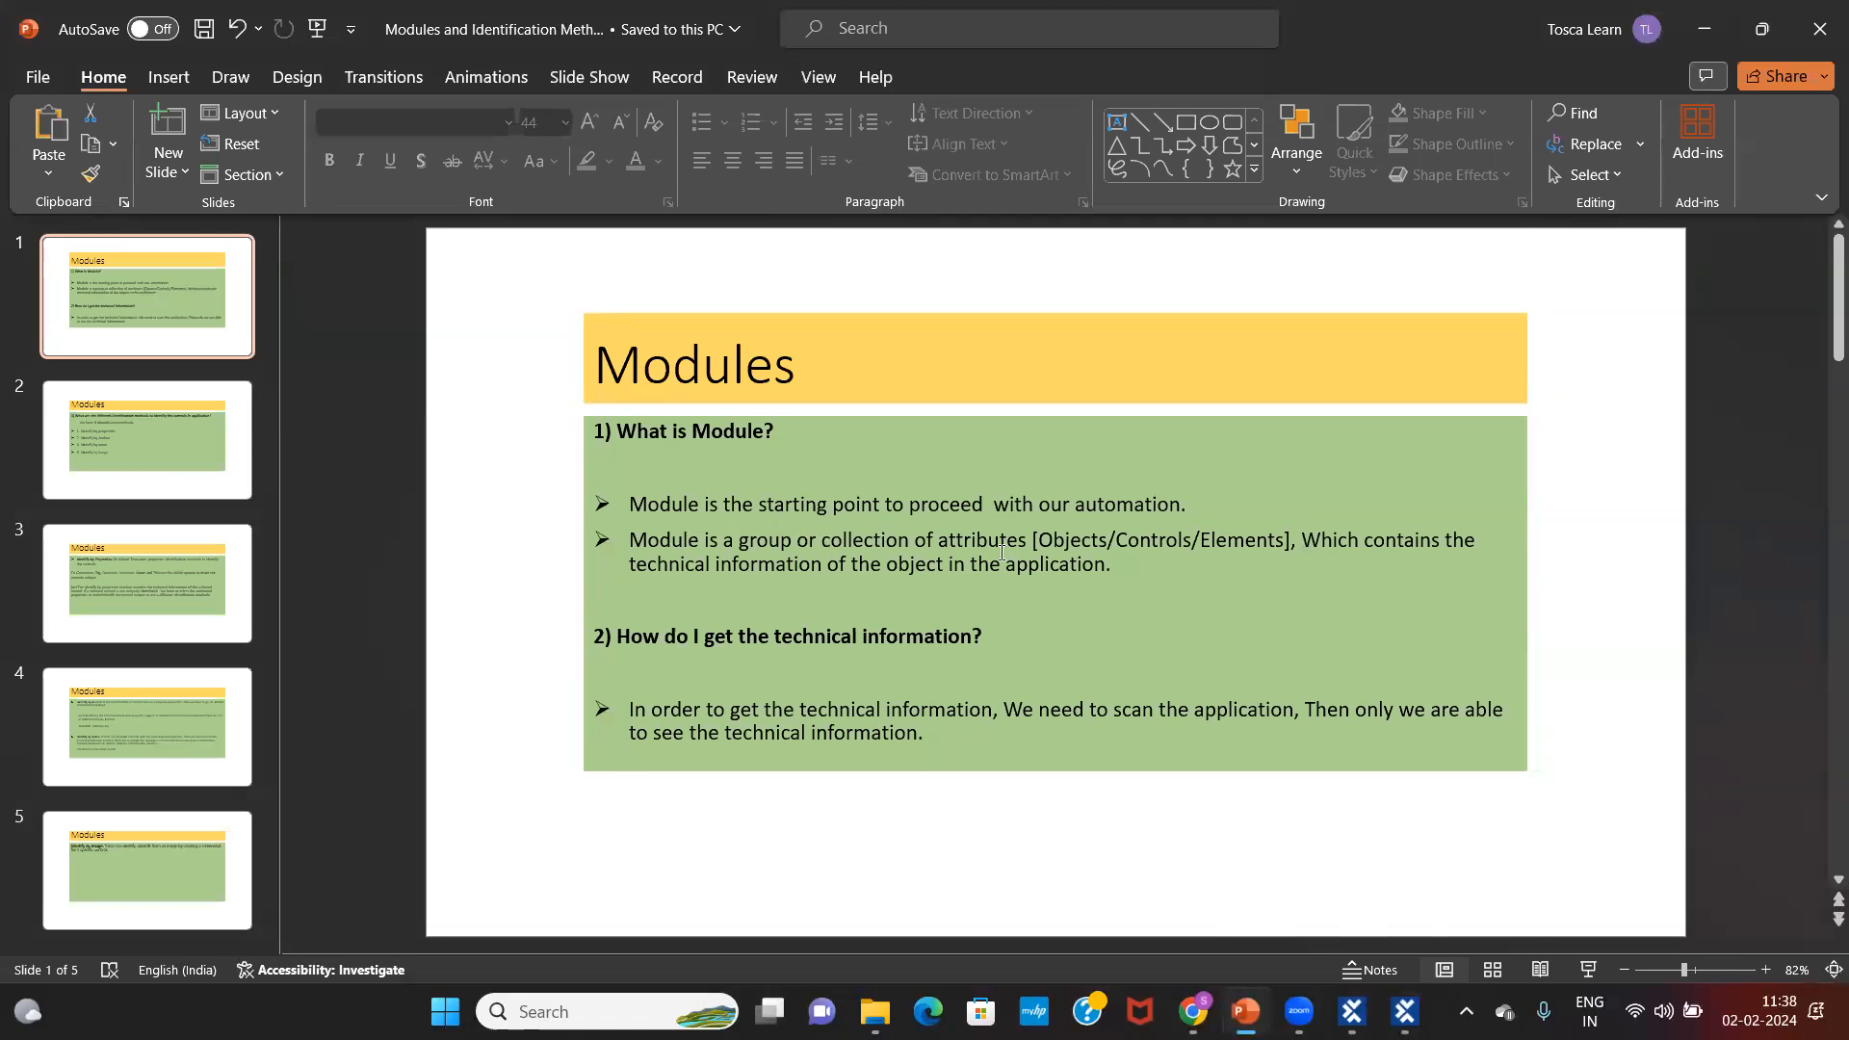
# Step: Highlight the Objects/Controls/Elements phrase, close the leftover XScan window and return to Tosca Commander
pyautogui.moveTo(1035, 538); pyautogui.dragTo(1274, 541)
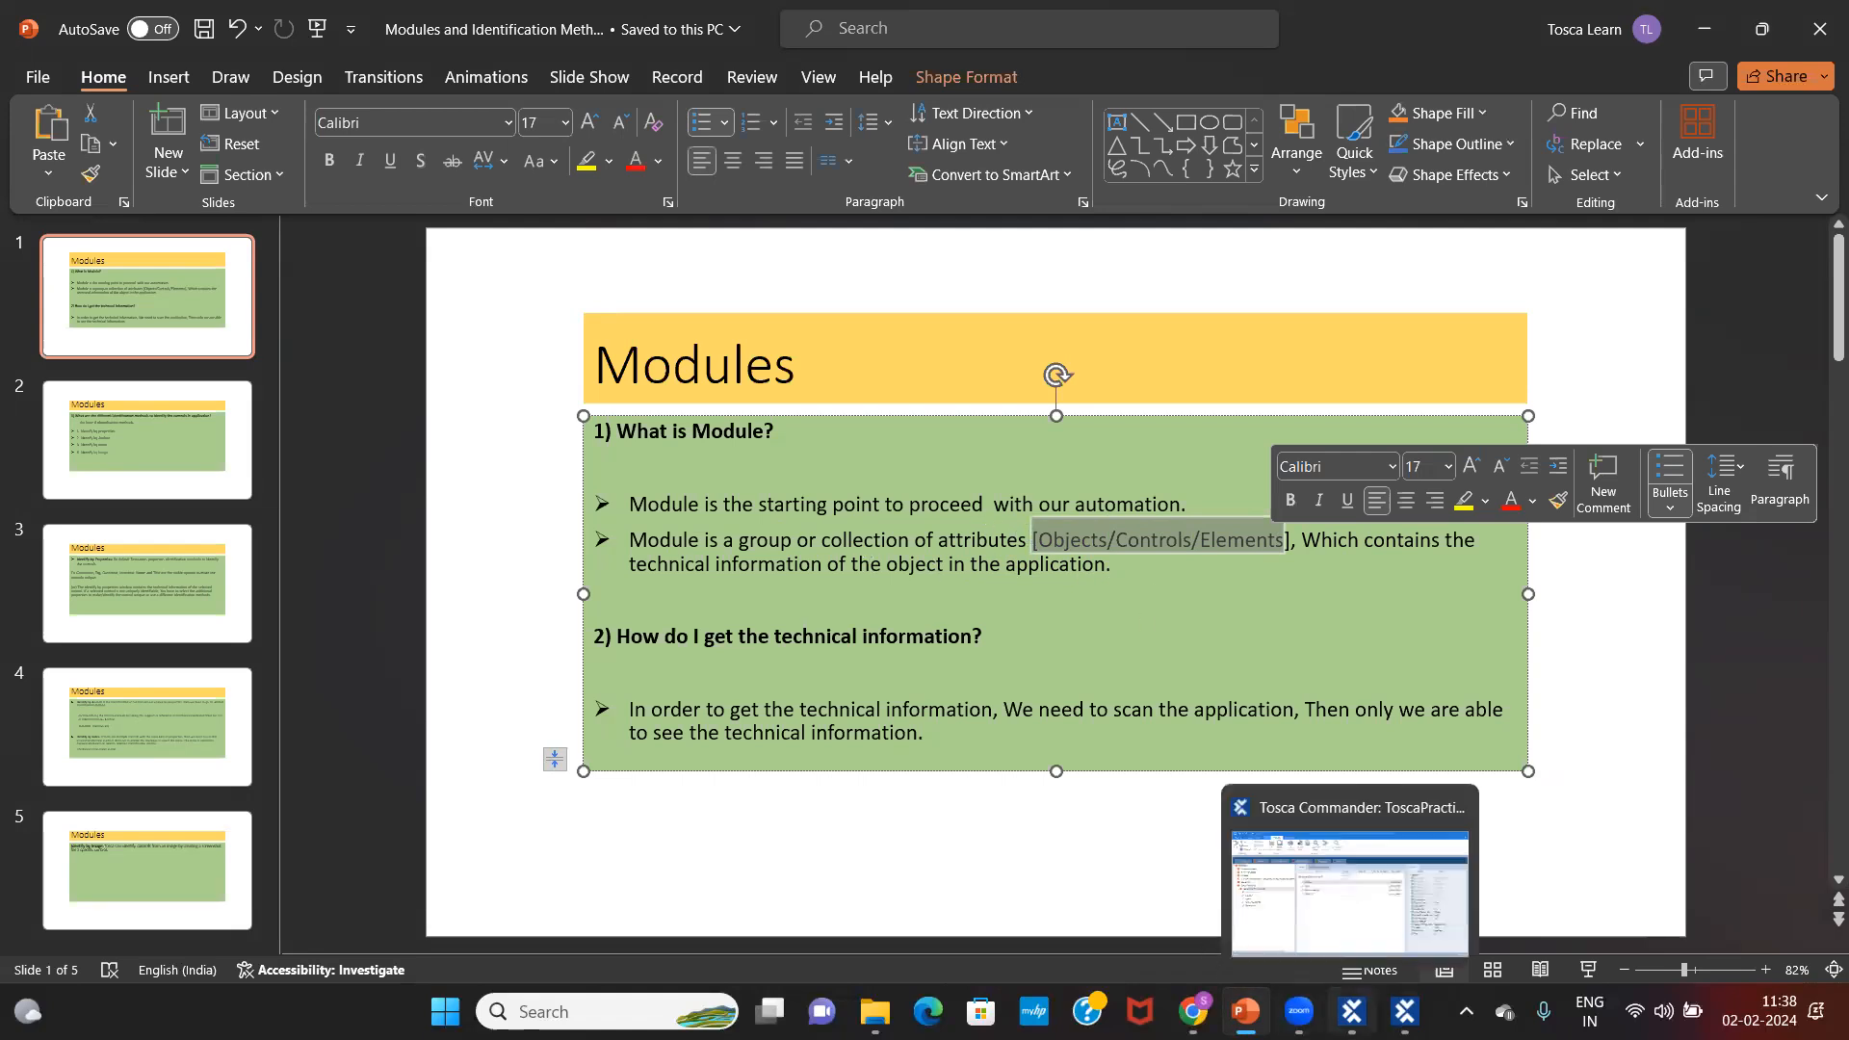
pyautogui.click(1405, 1011)
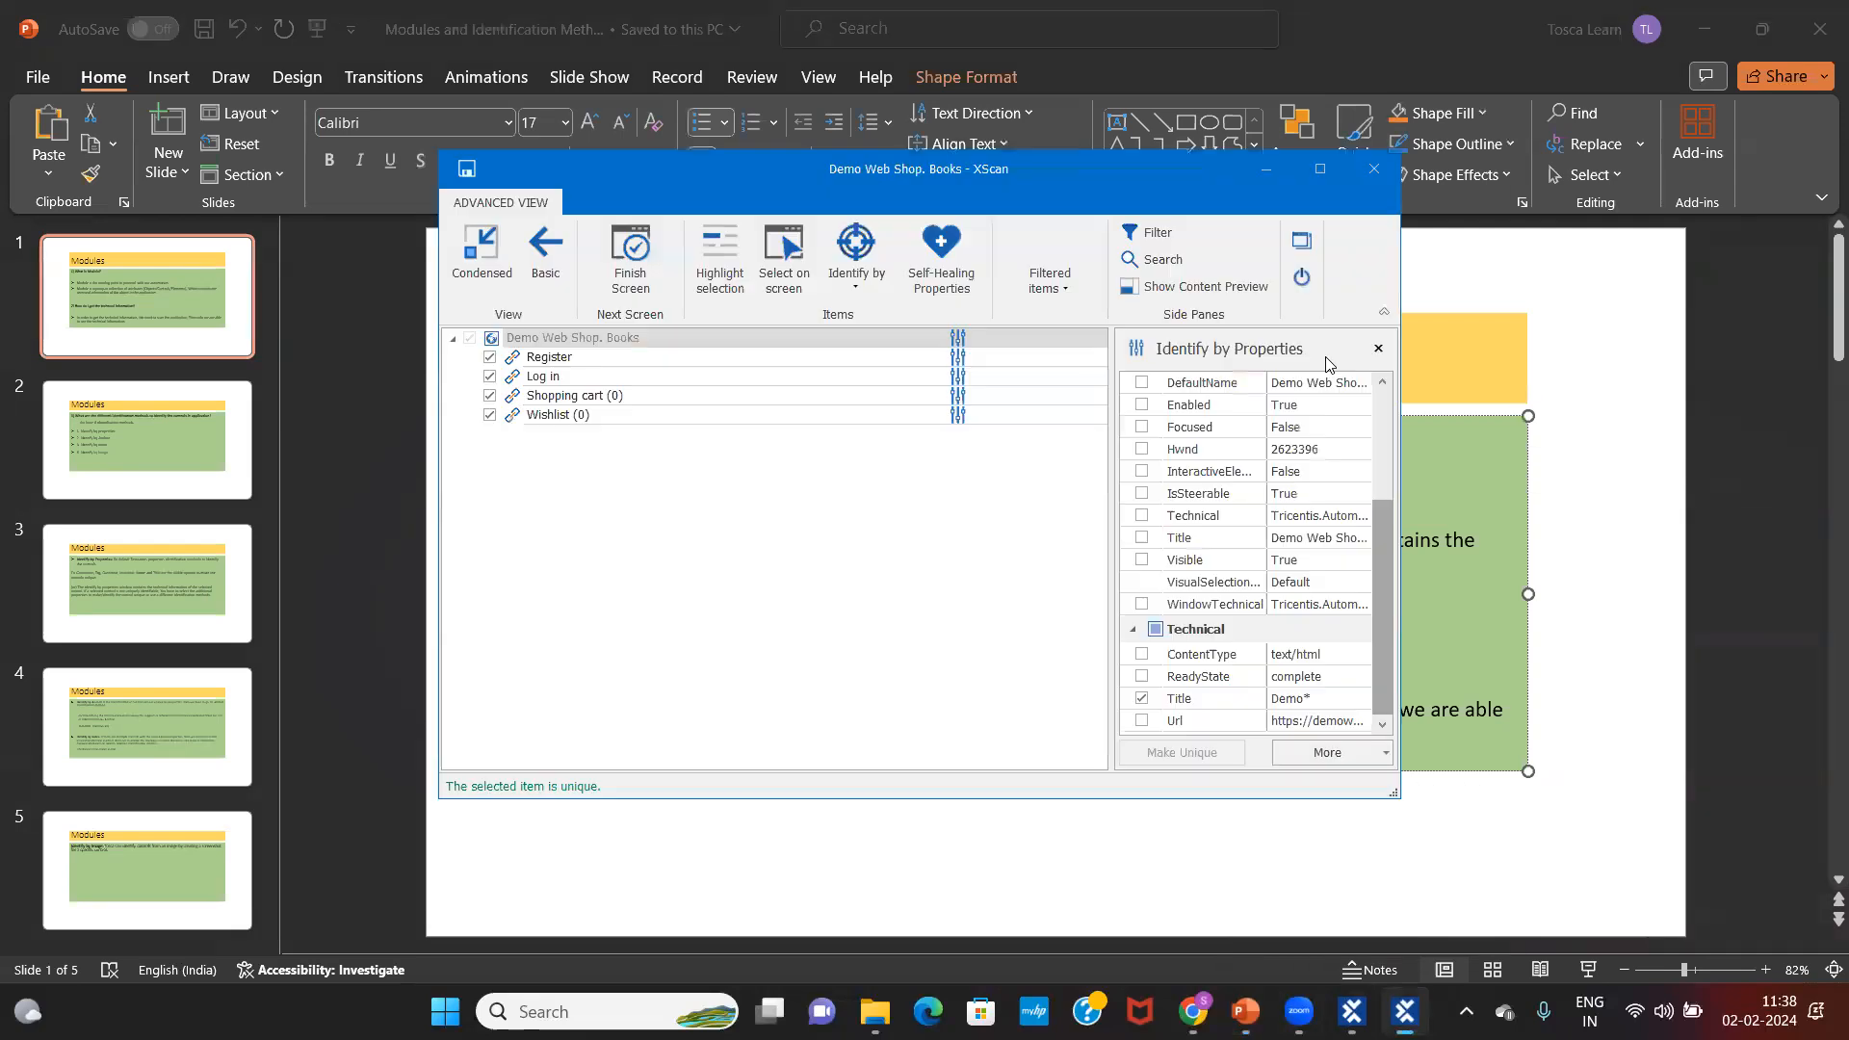
pyautogui.click(1377, 172)
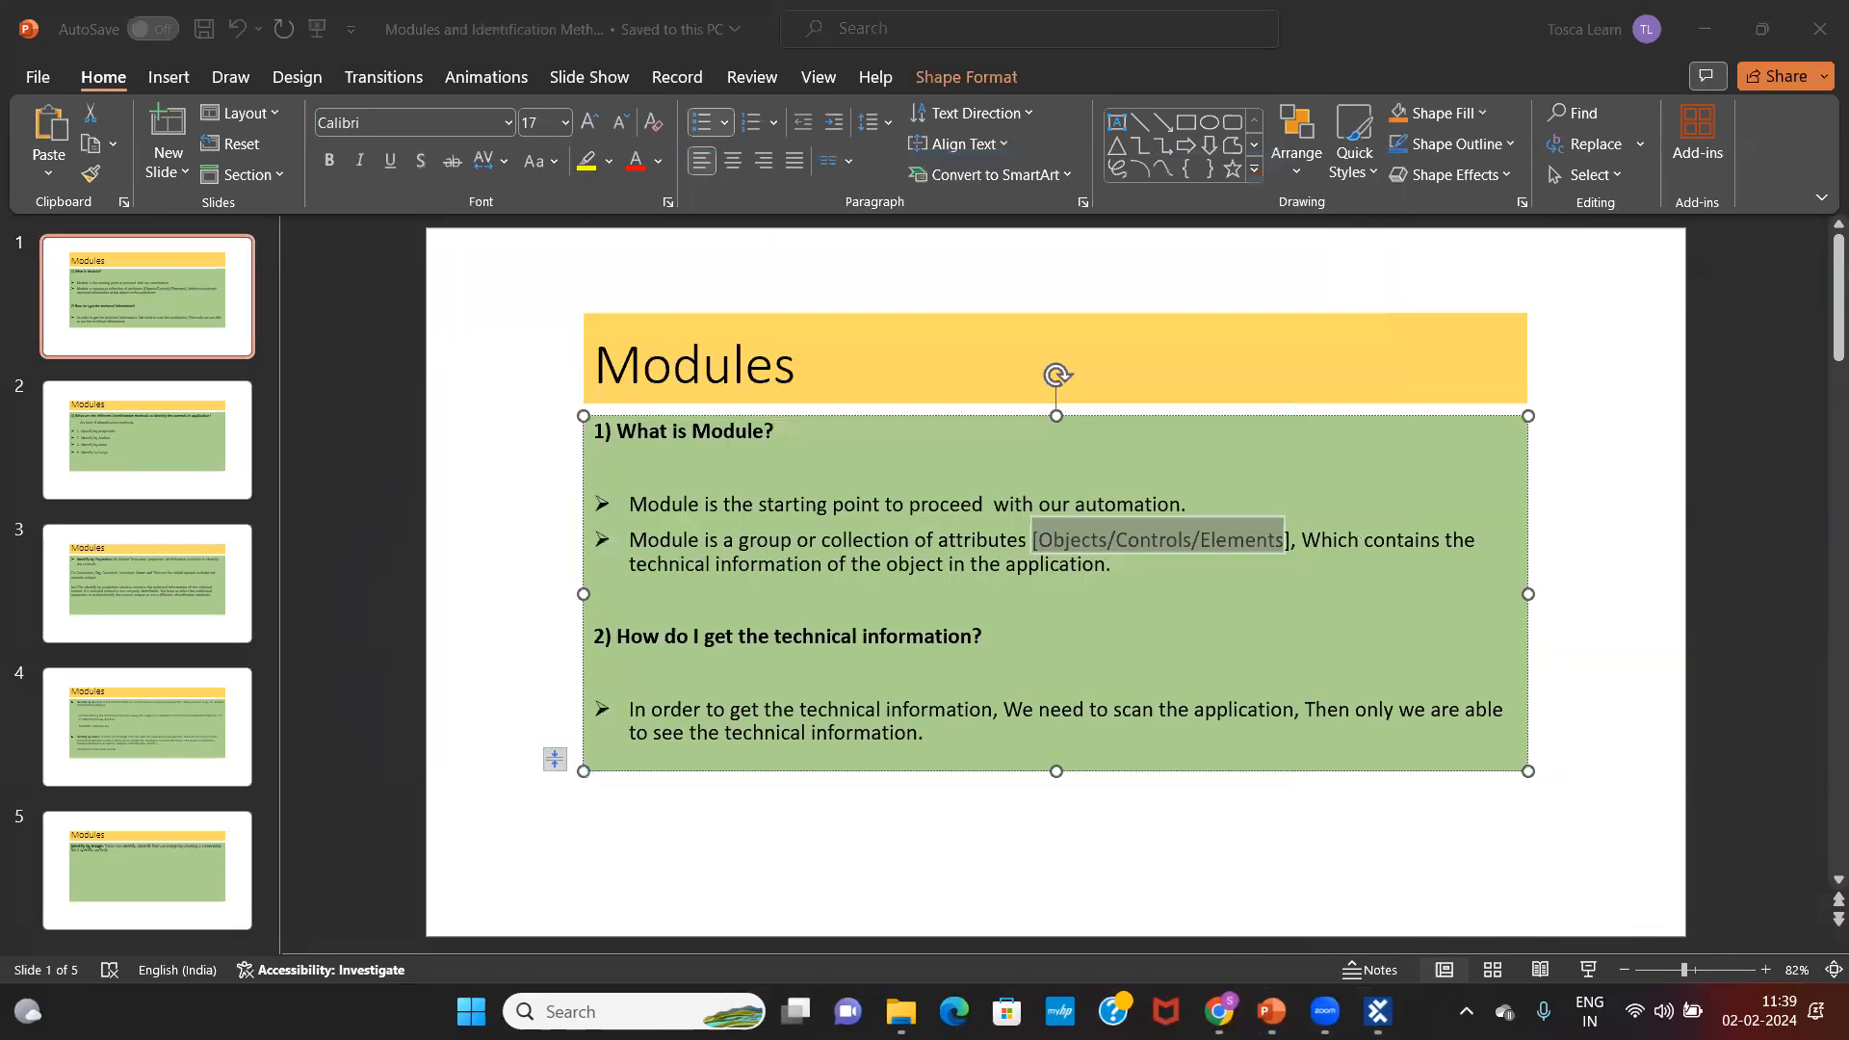
pyautogui.click(1377, 1011)
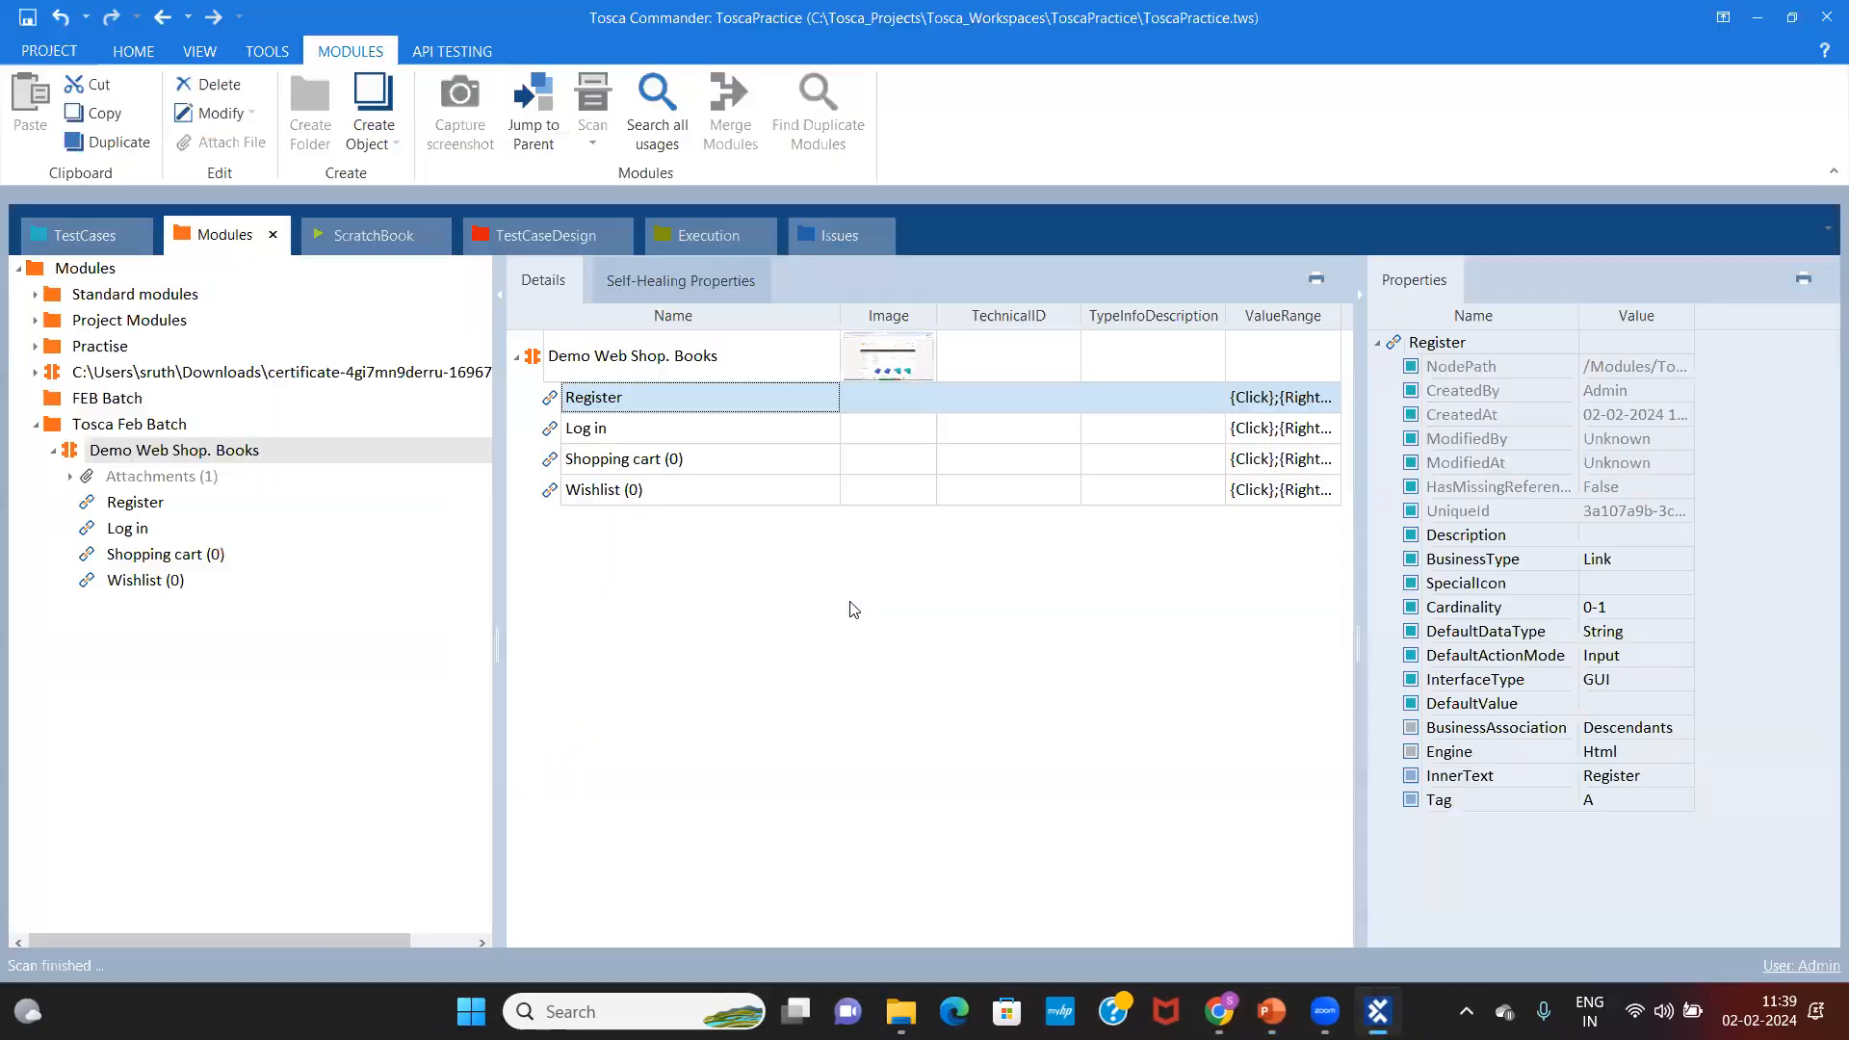
# Step: Compare the Register and Log in link properties with the Demo Web Shop. Books module's properties
pyautogui.click(646, 422)
pyautogui.click(627, 395)
pyautogui.click(605, 425)
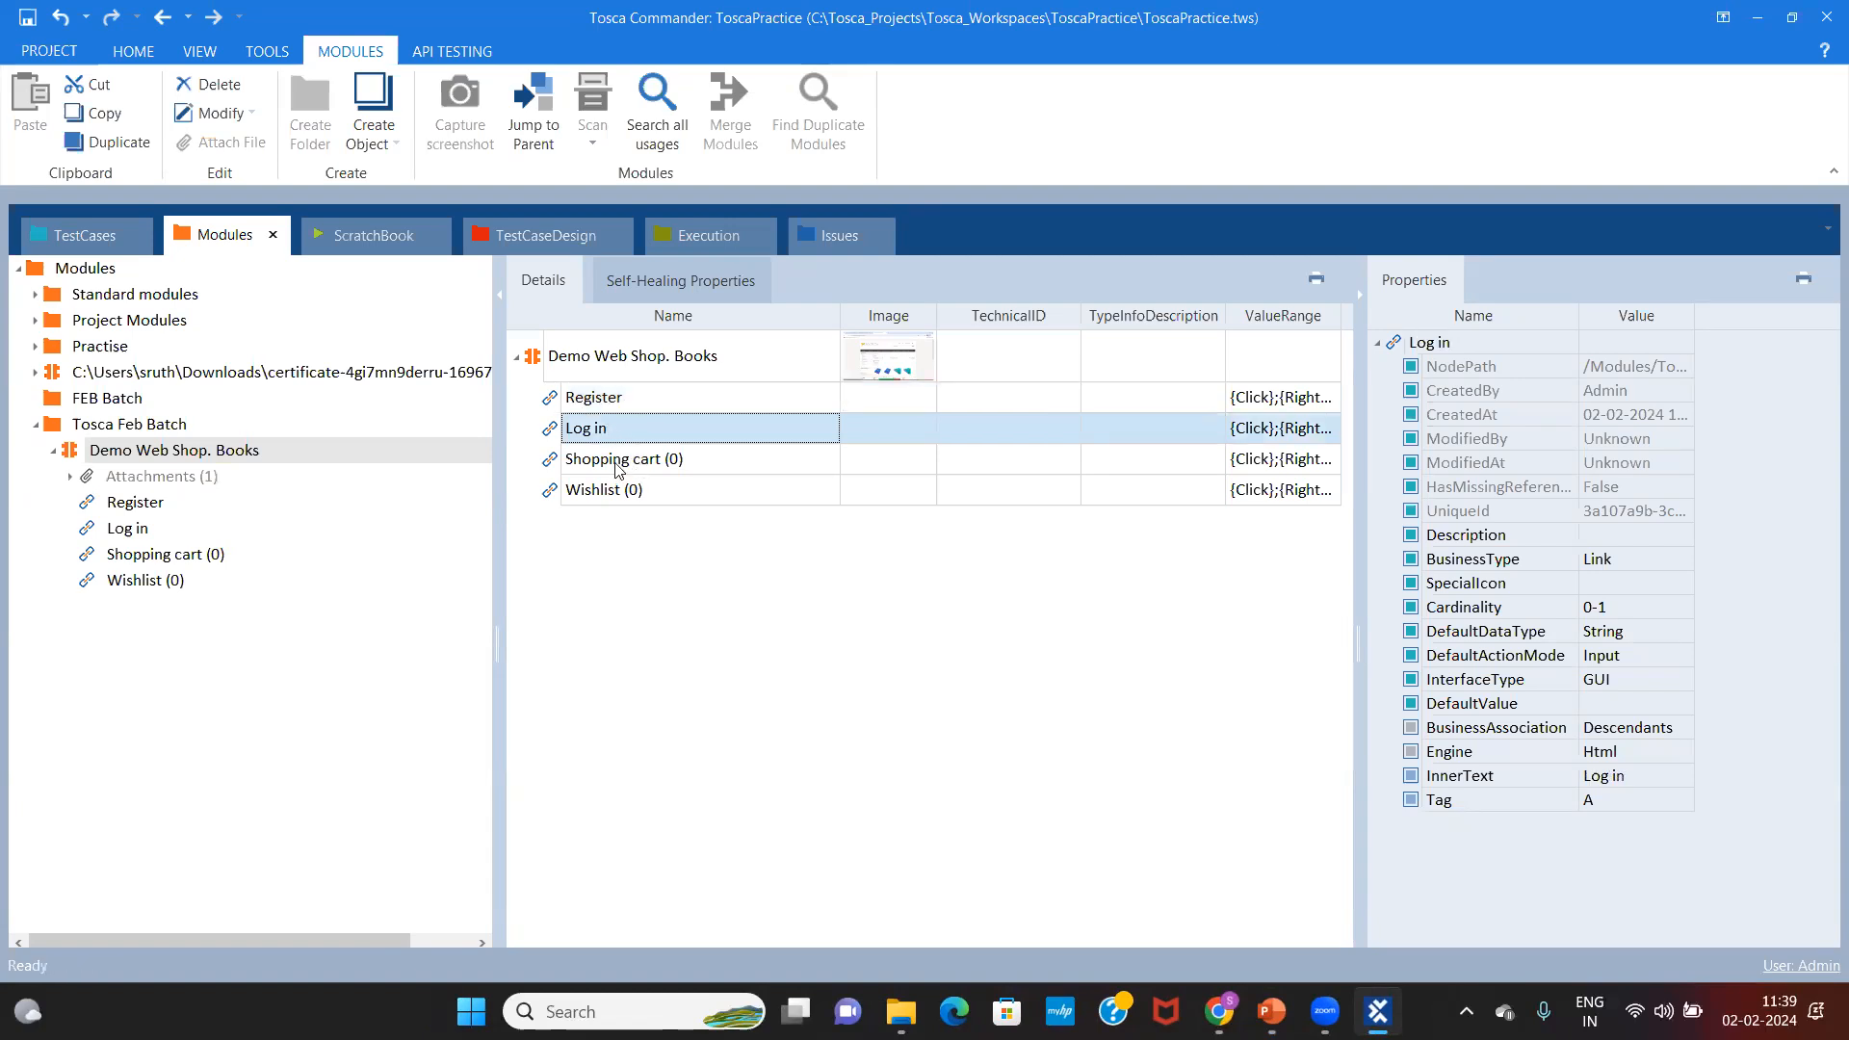
pyautogui.click(640, 401)
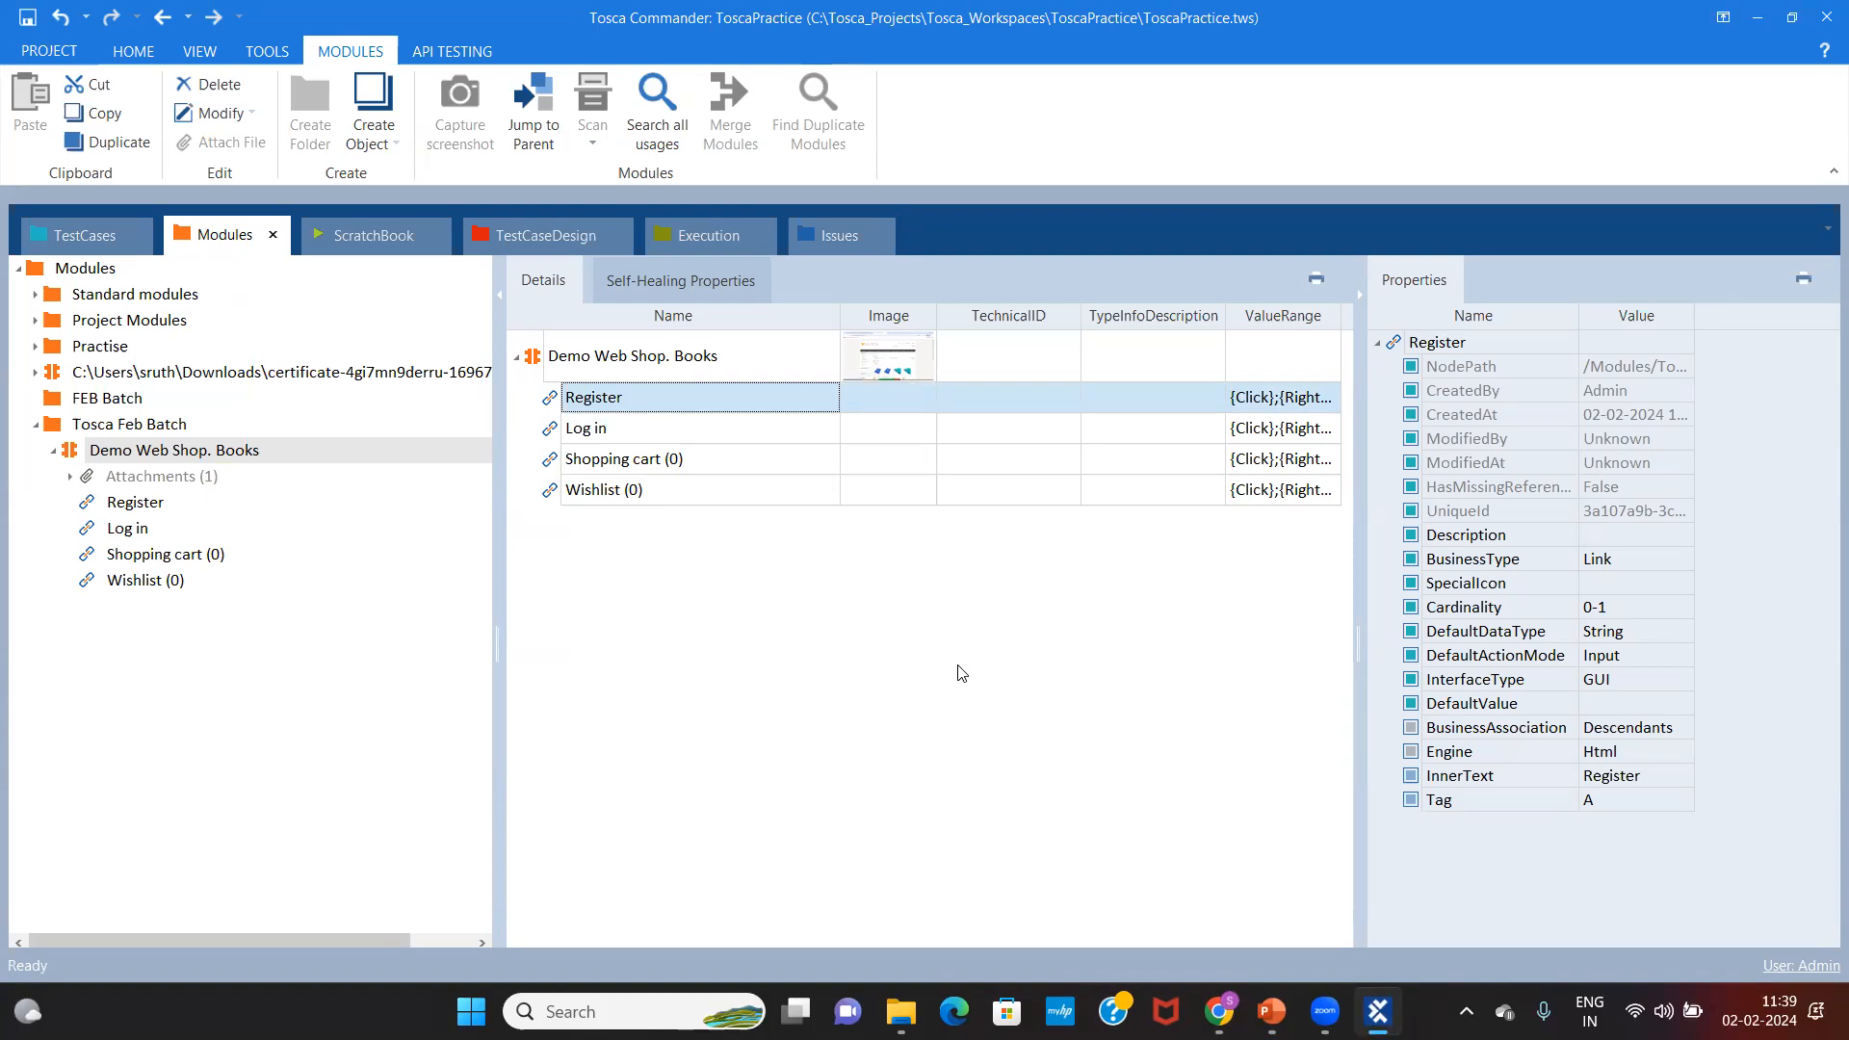
pyautogui.click(576, 358)
pyautogui.click(636, 432)
pyautogui.click(695, 367)
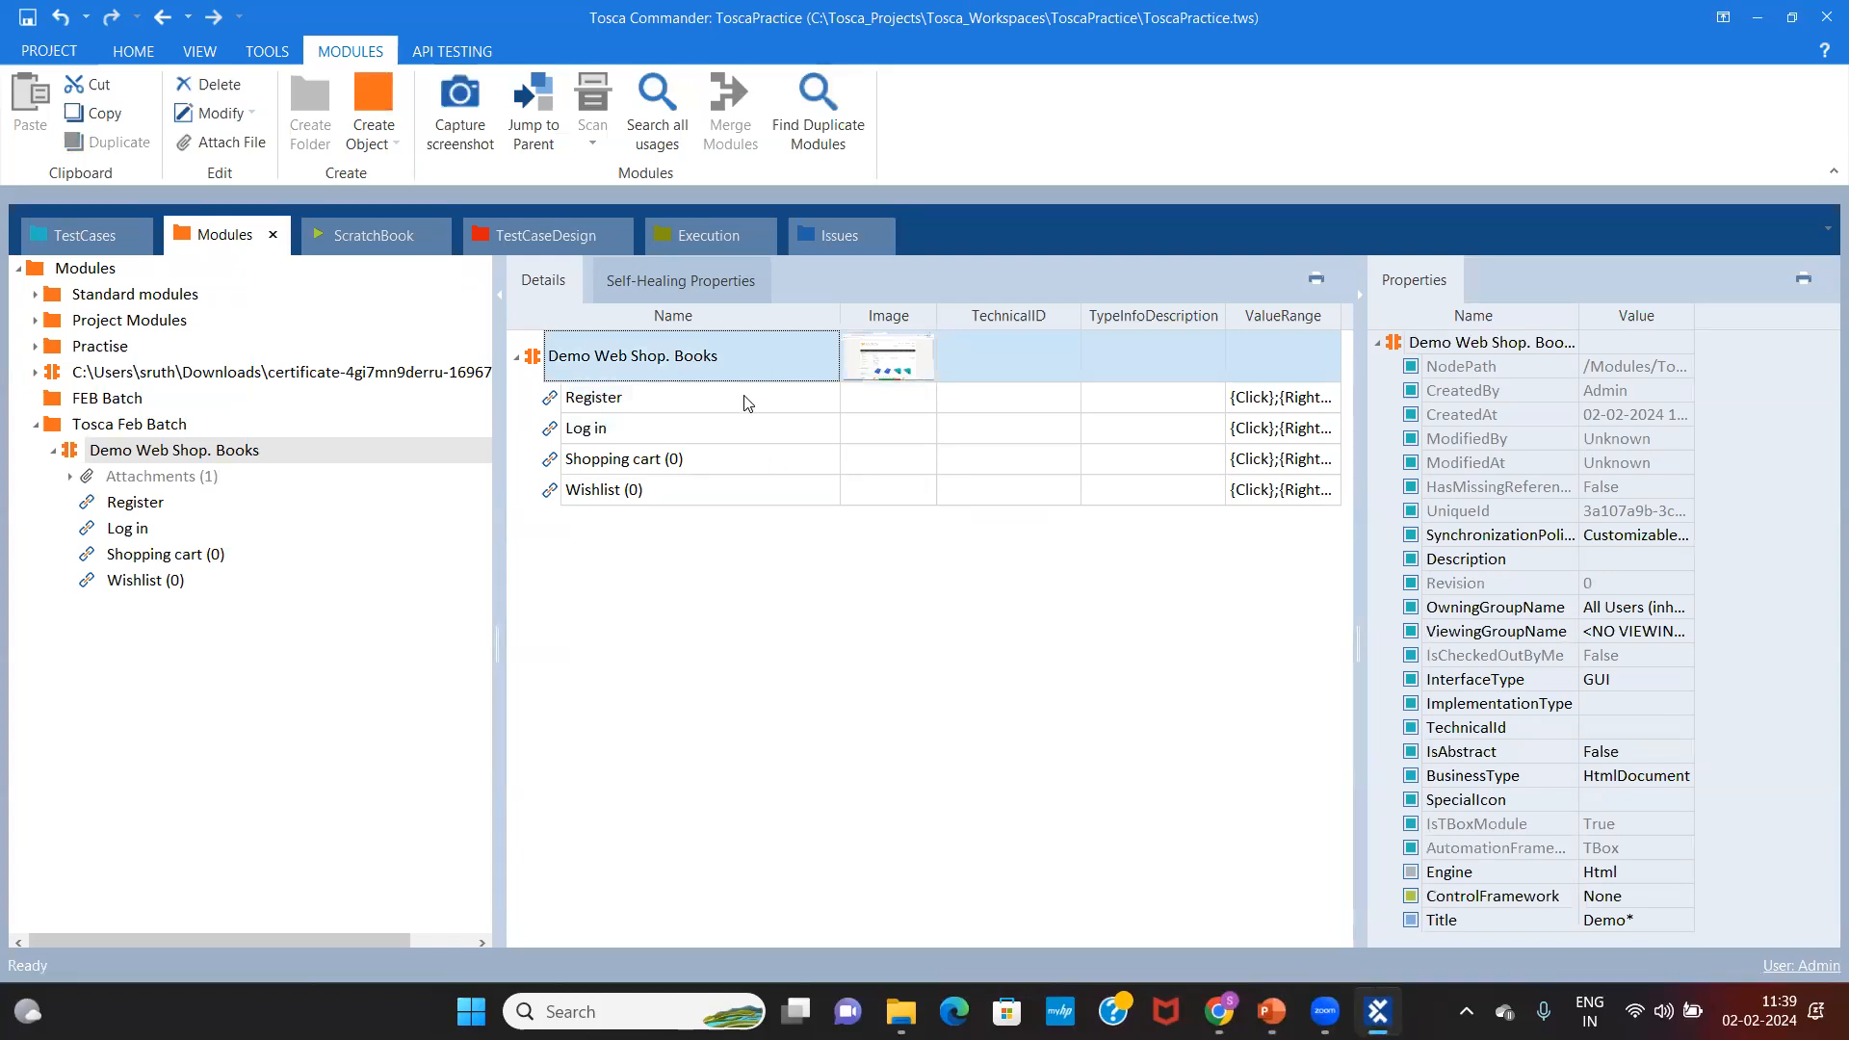
# Step: Collapse the Demo Web Shop. Books module and show the Tosca Feb Batch folder's contents
pyautogui.click(177, 451)
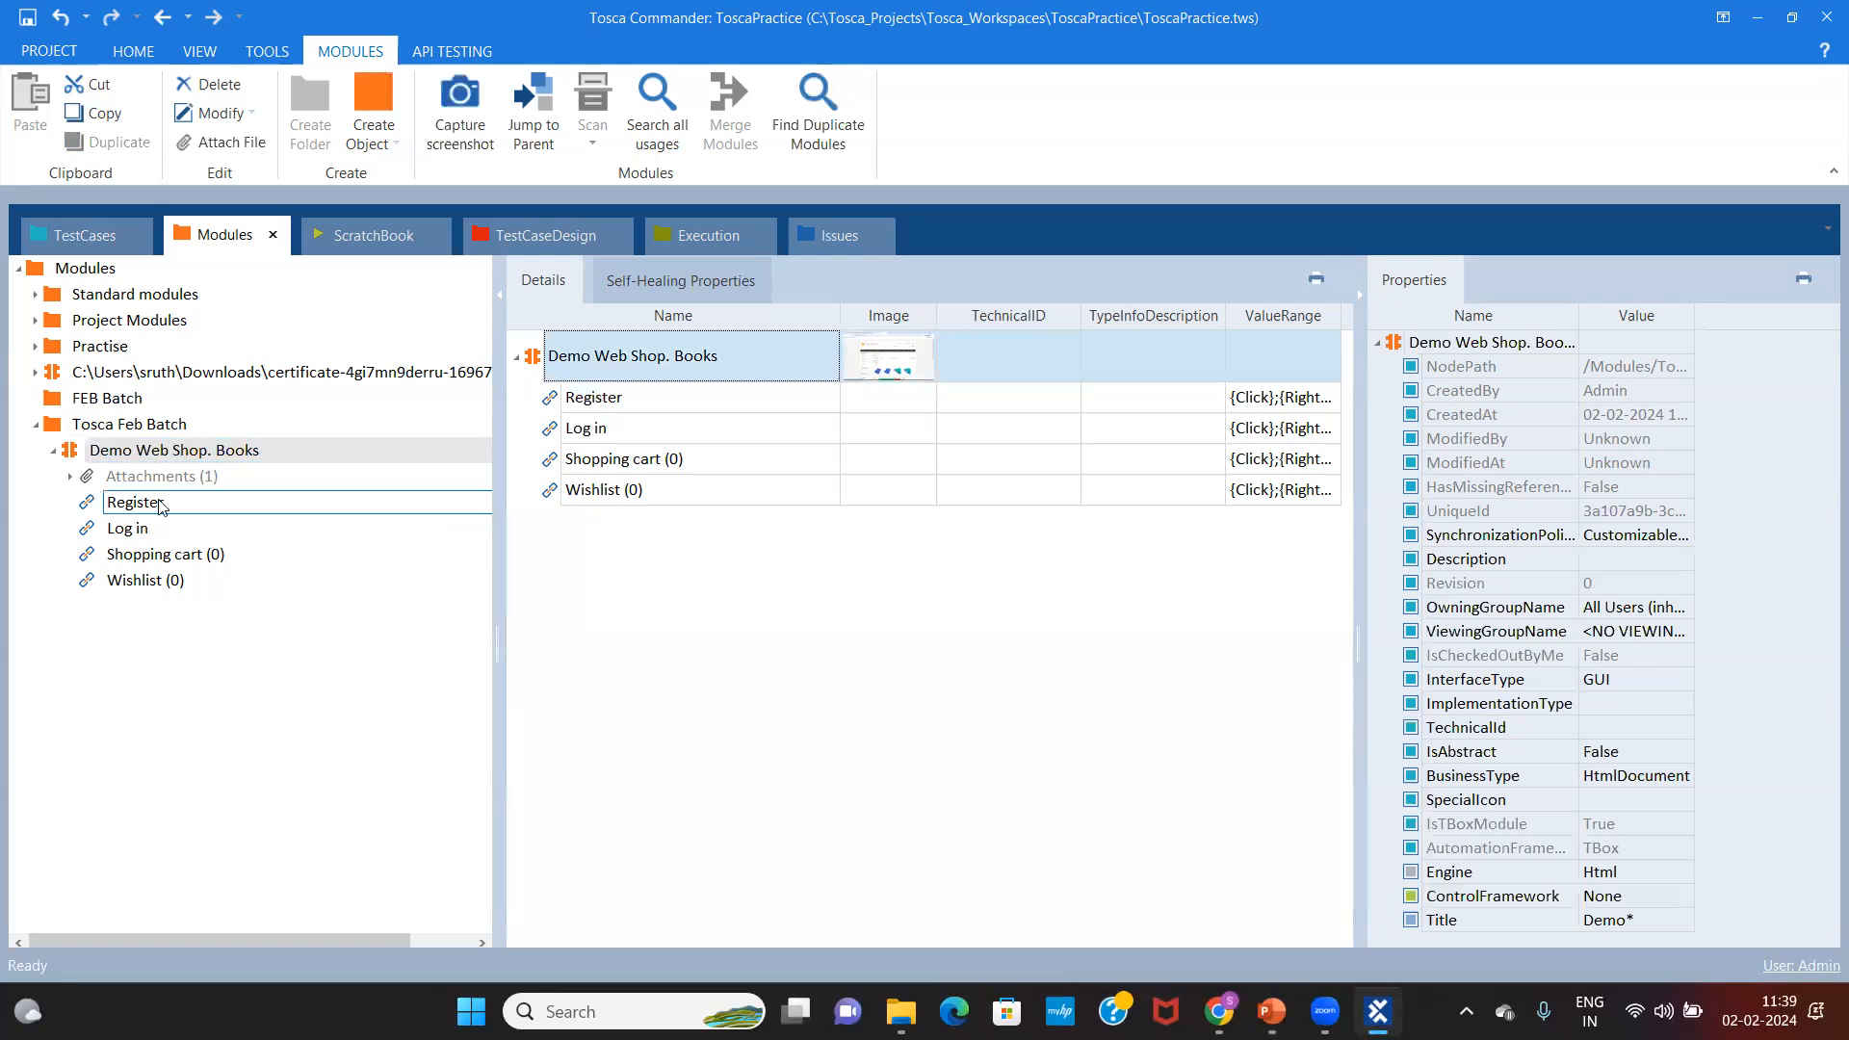
pyautogui.click(159, 425)
pyautogui.click(53, 450)
pyautogui.click(182, 436)
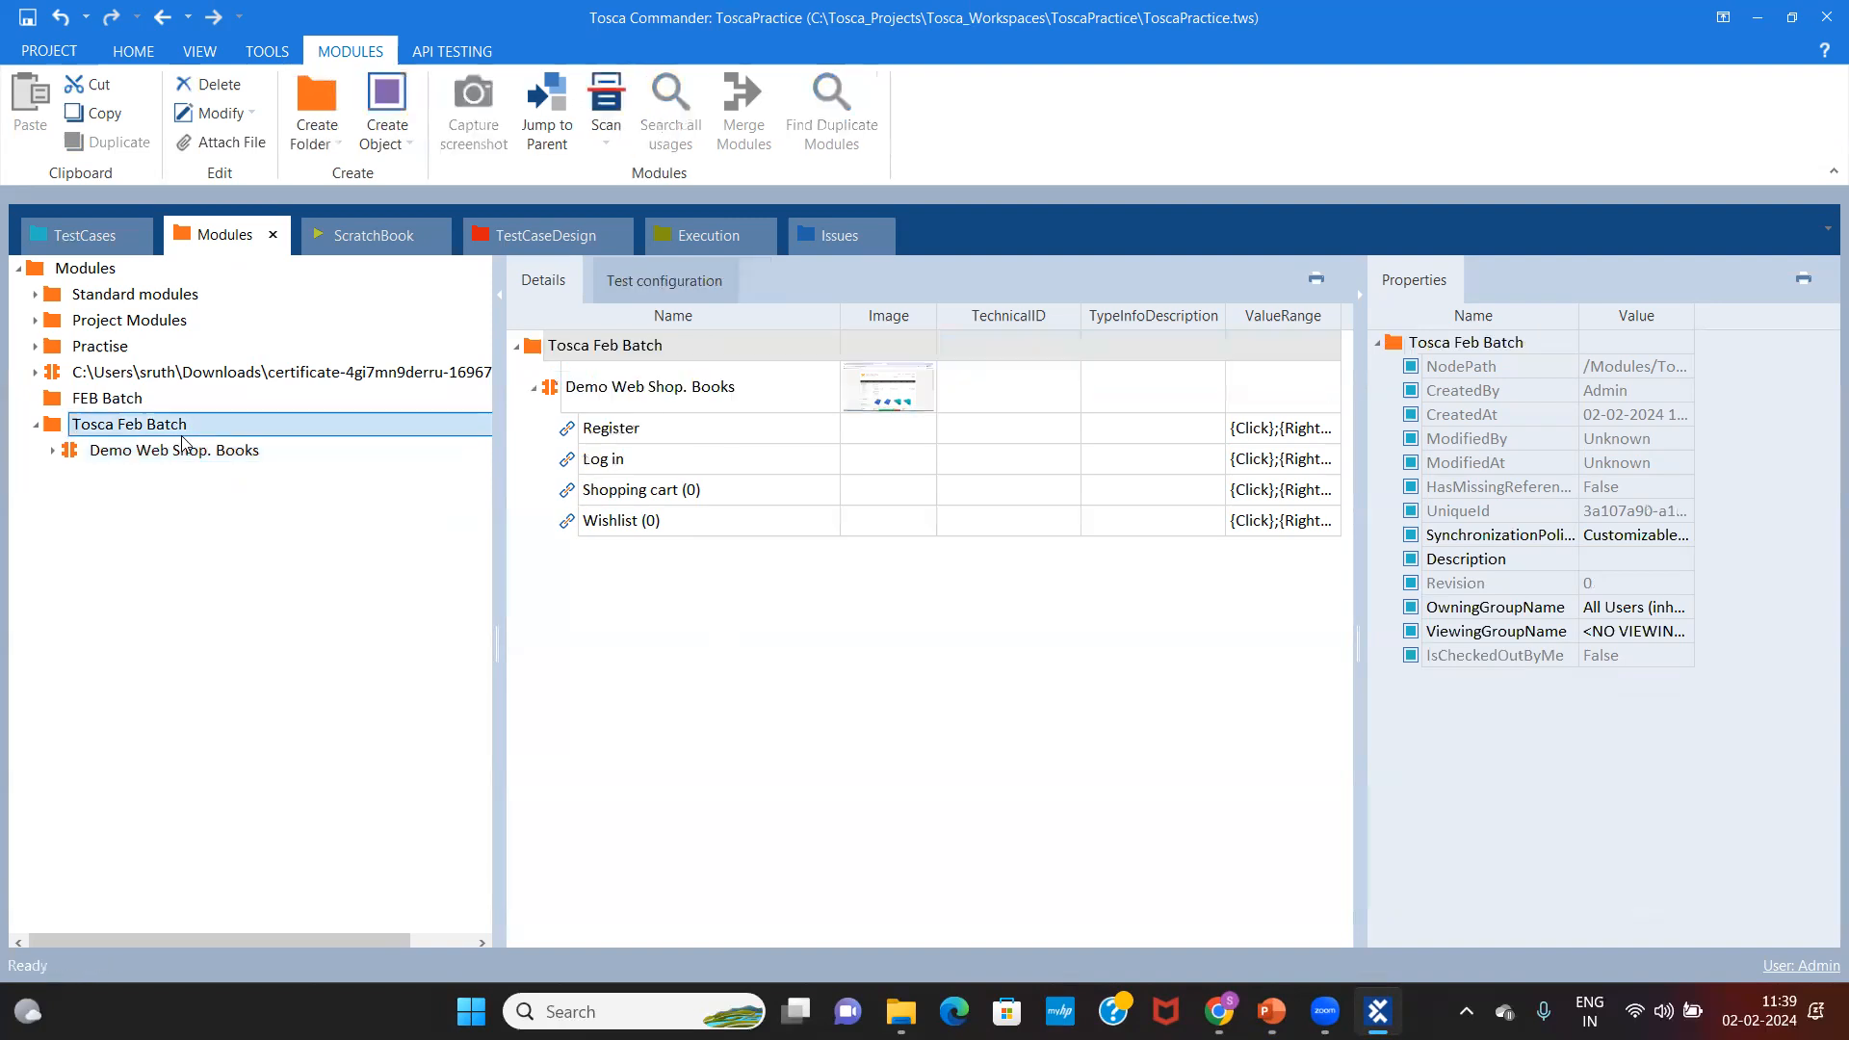
# Step: Scan the Demo Web Shop. Books browser window into Tosca Feb Batch via Scan > Application
pyautogui.rightClick(183, 440)
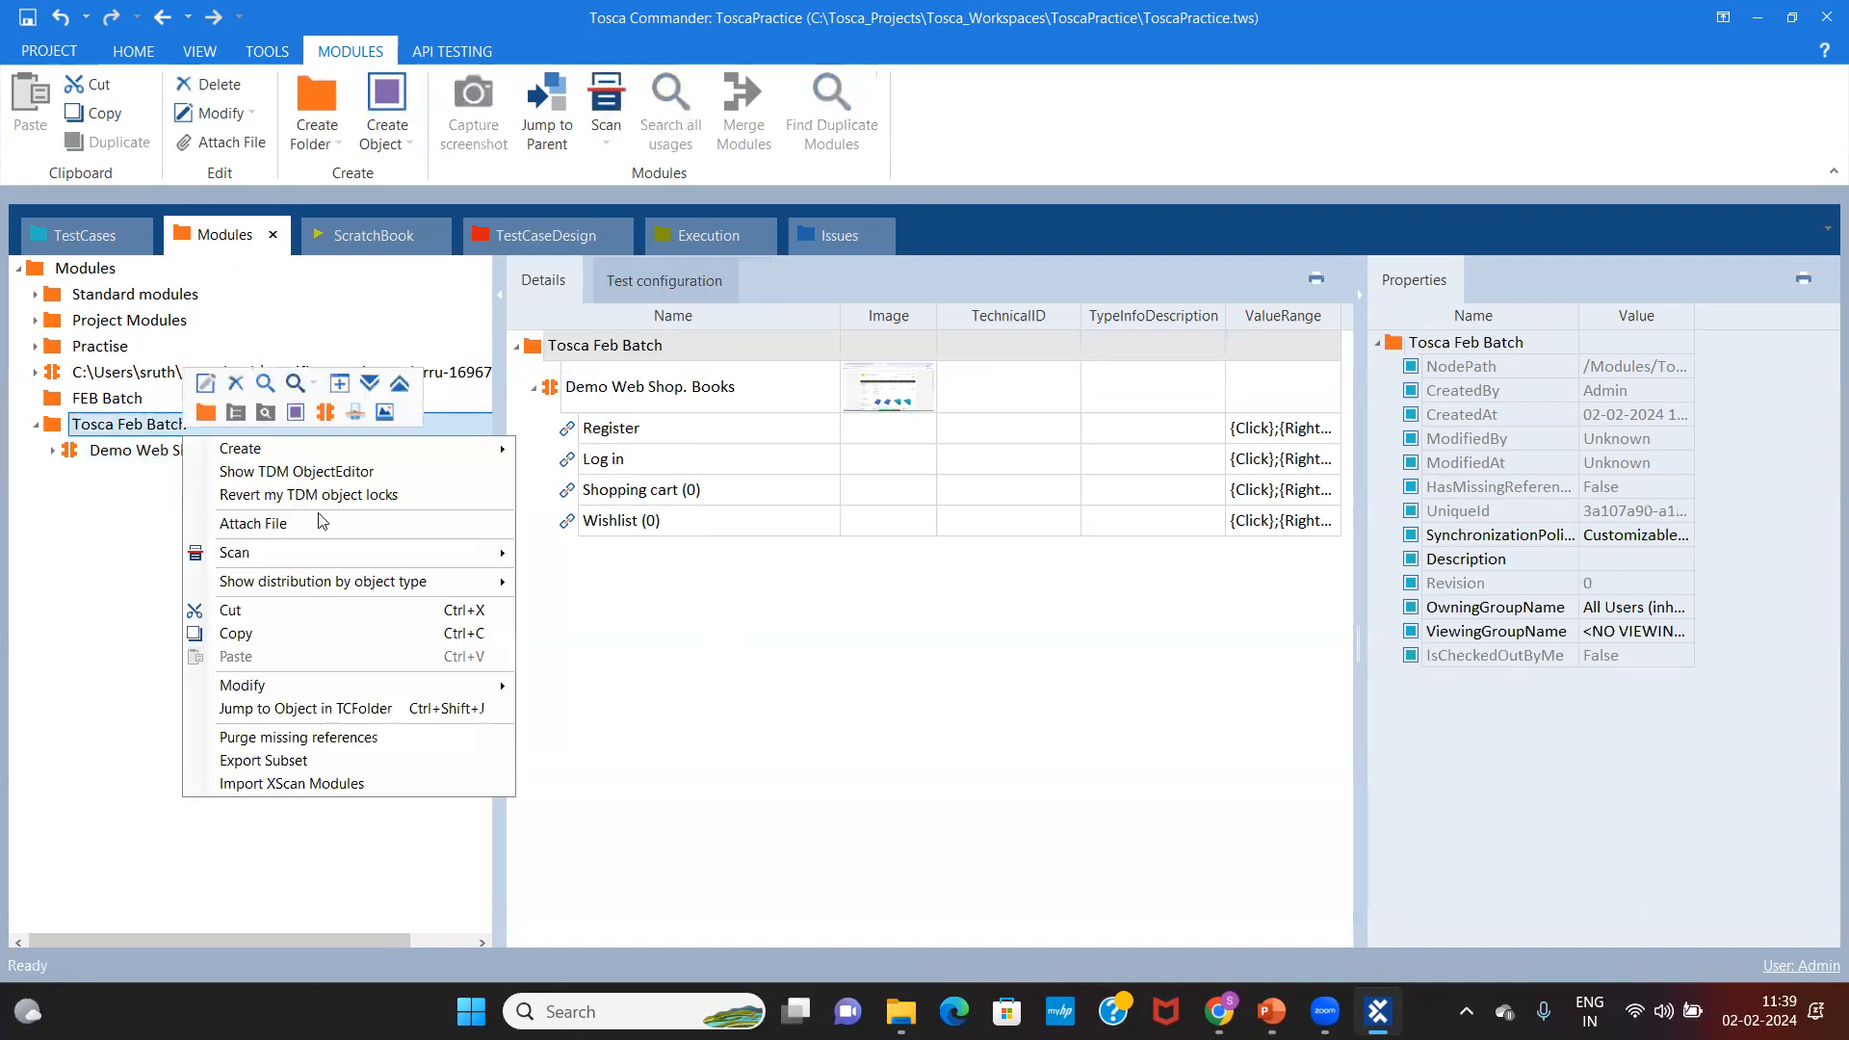
pyautogui.click(128, 422)
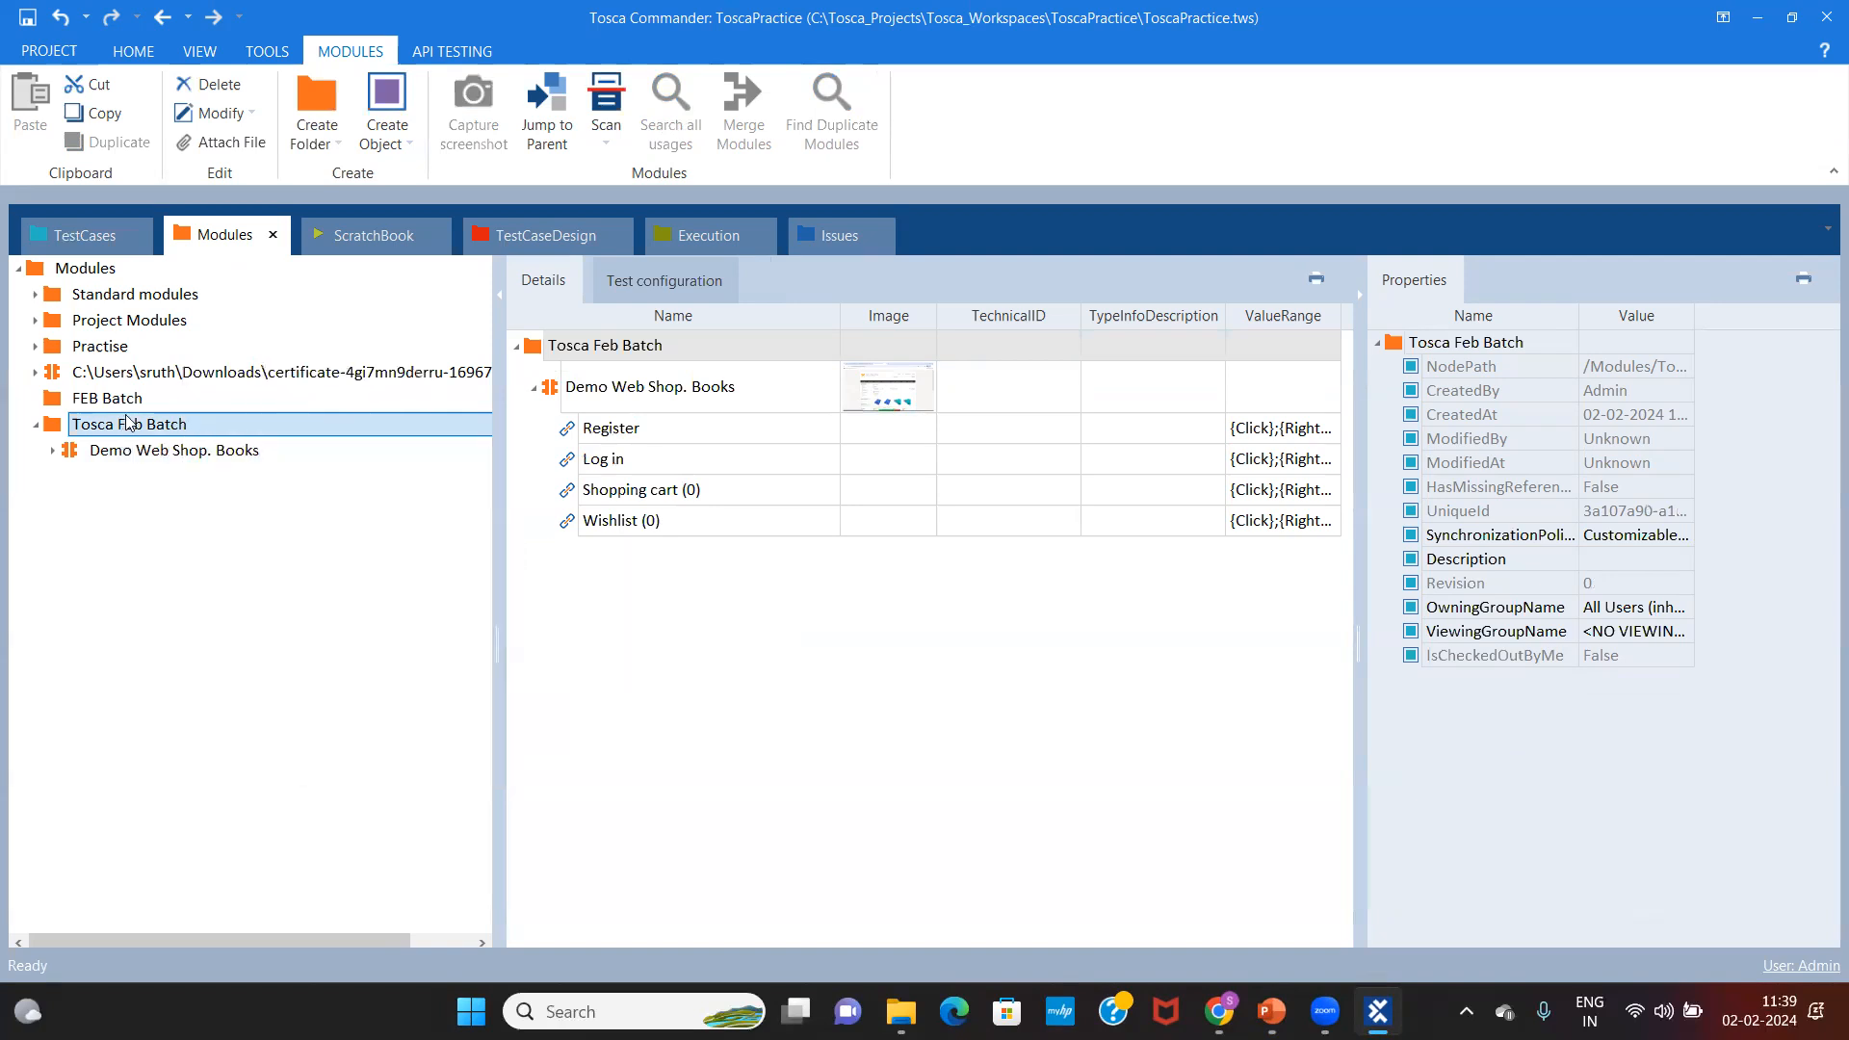
pyautogui.rightClick(128, 422)
pyautogui.moveTo(265, 535)
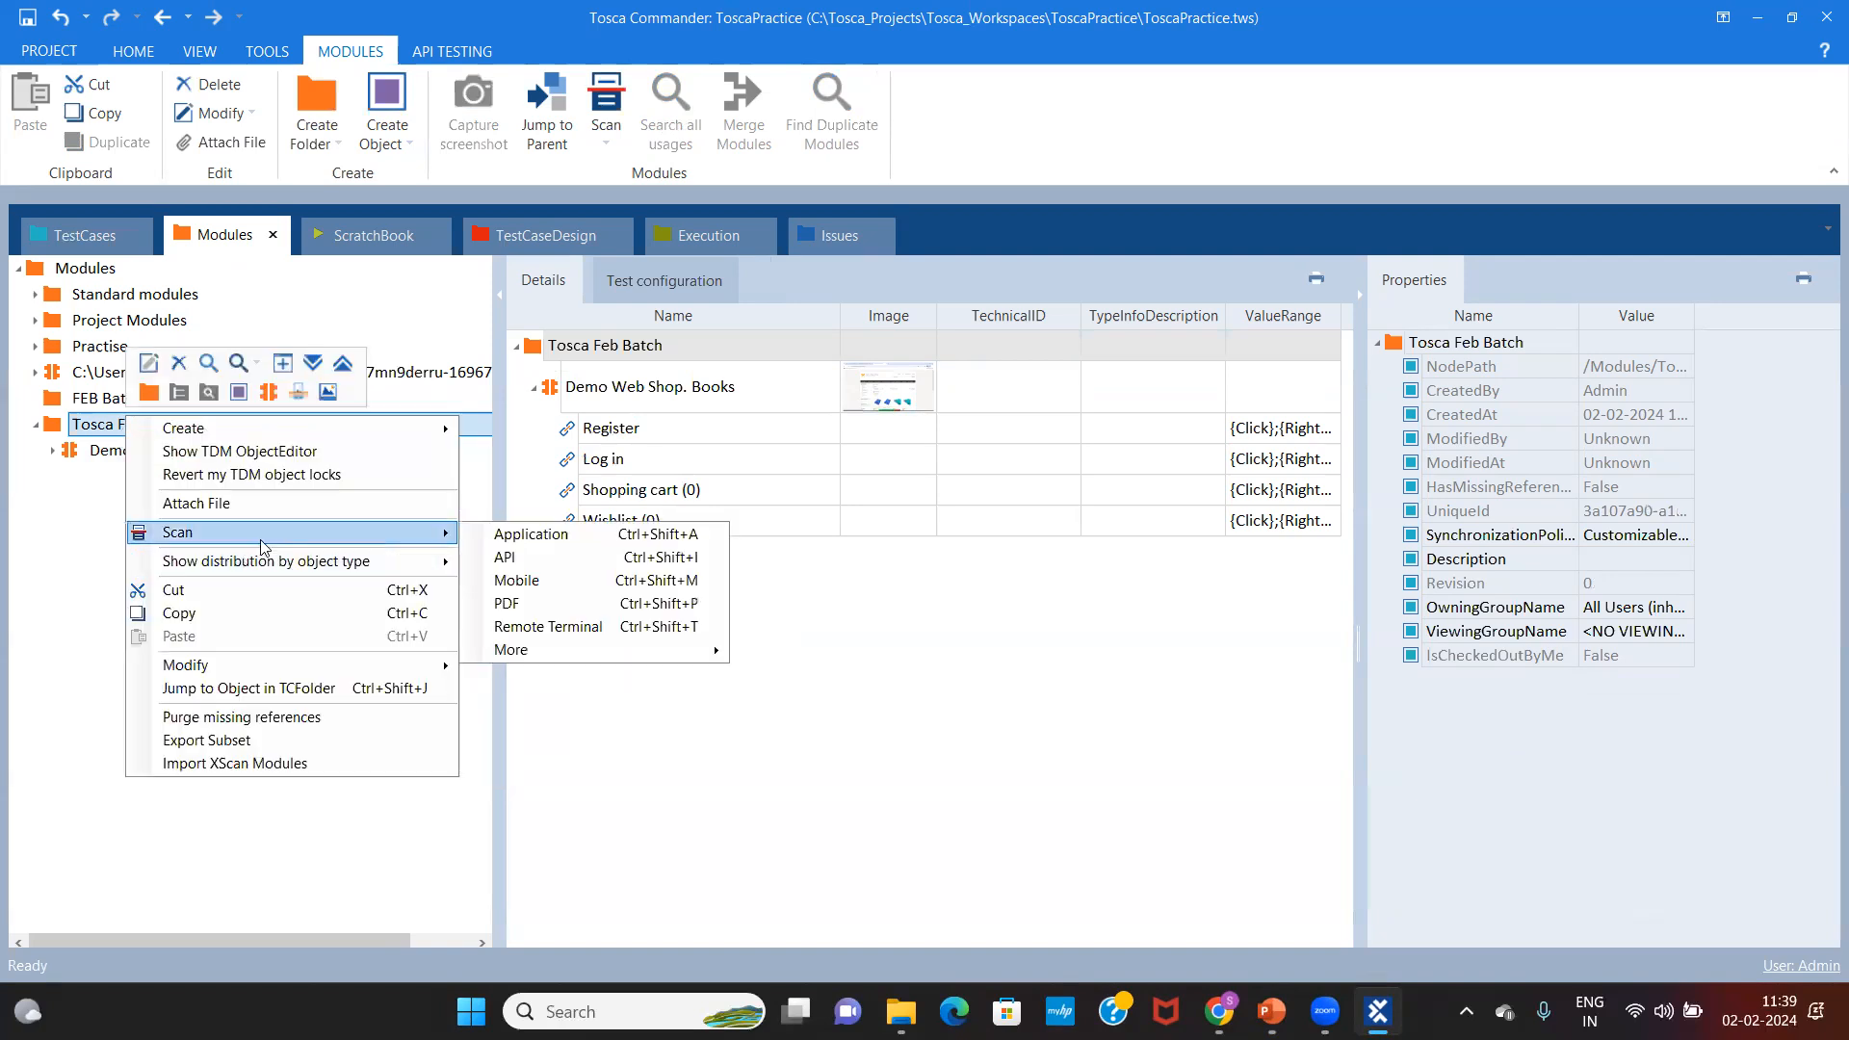
pyautogui.click(573, 545)
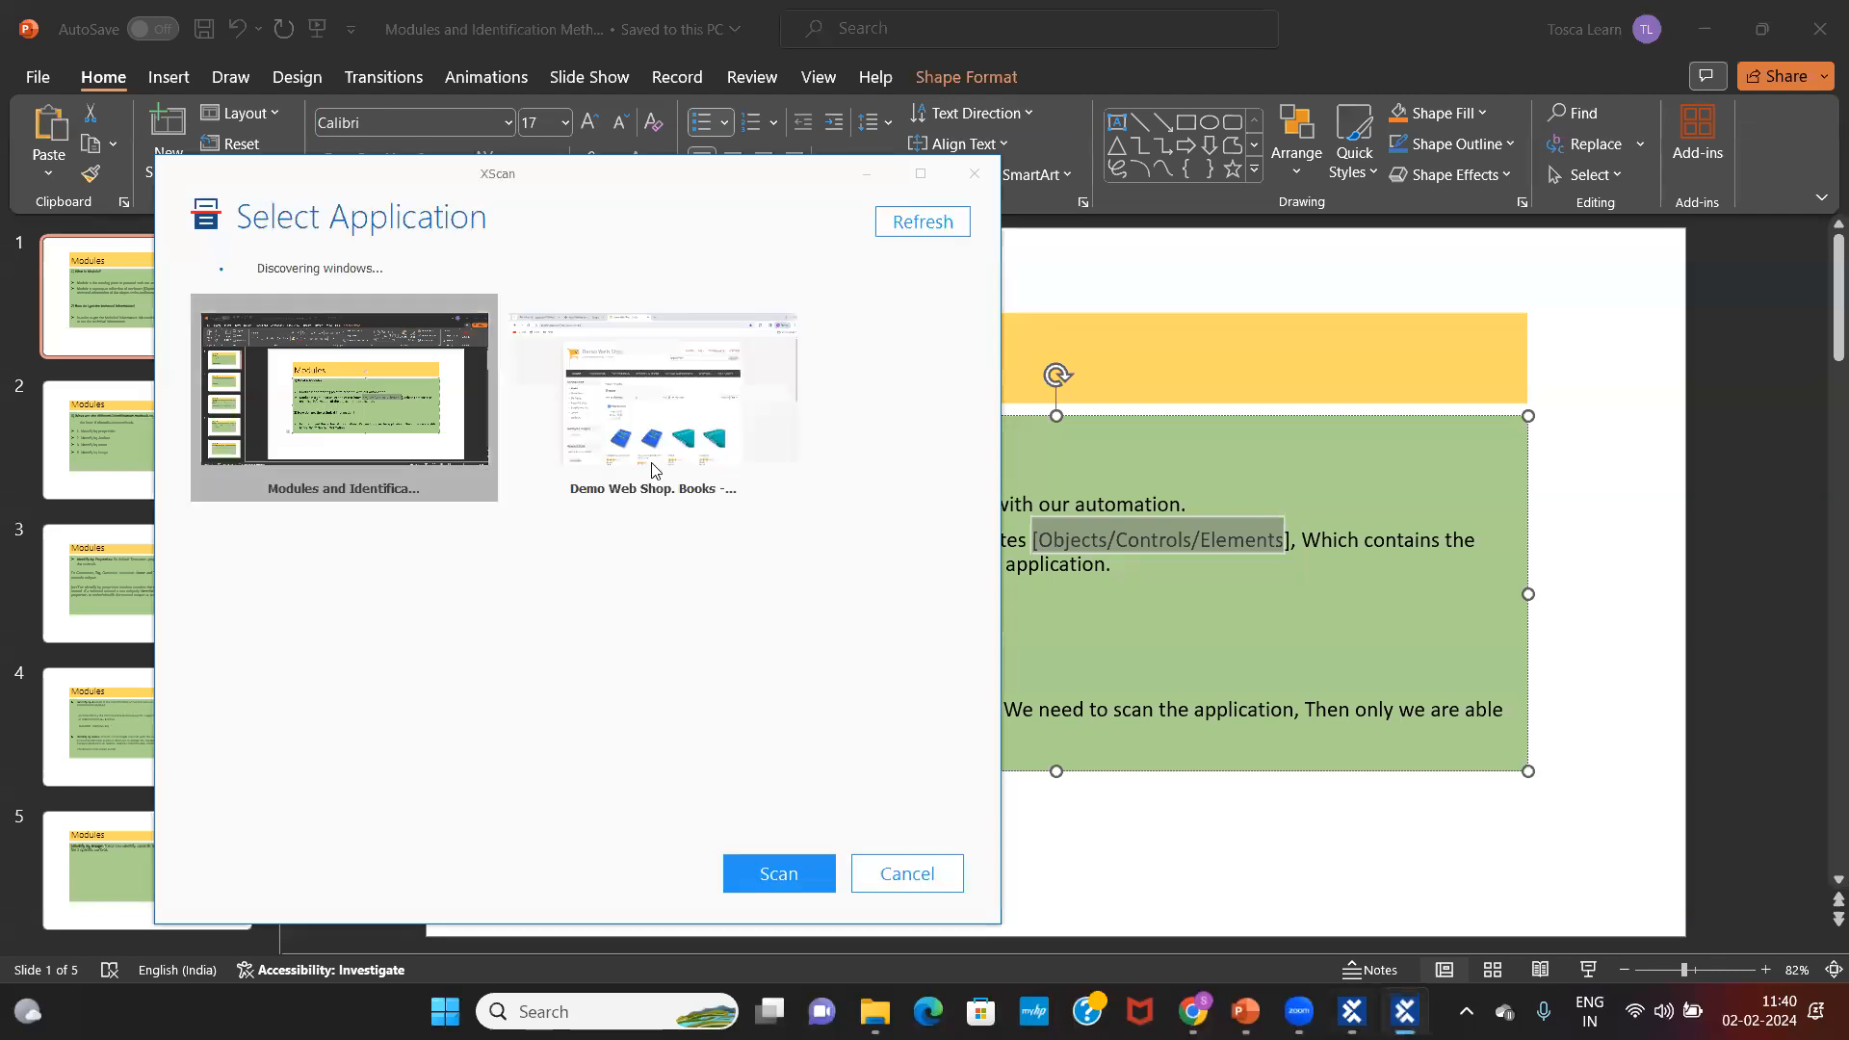
pyautogui.click(663, 441)
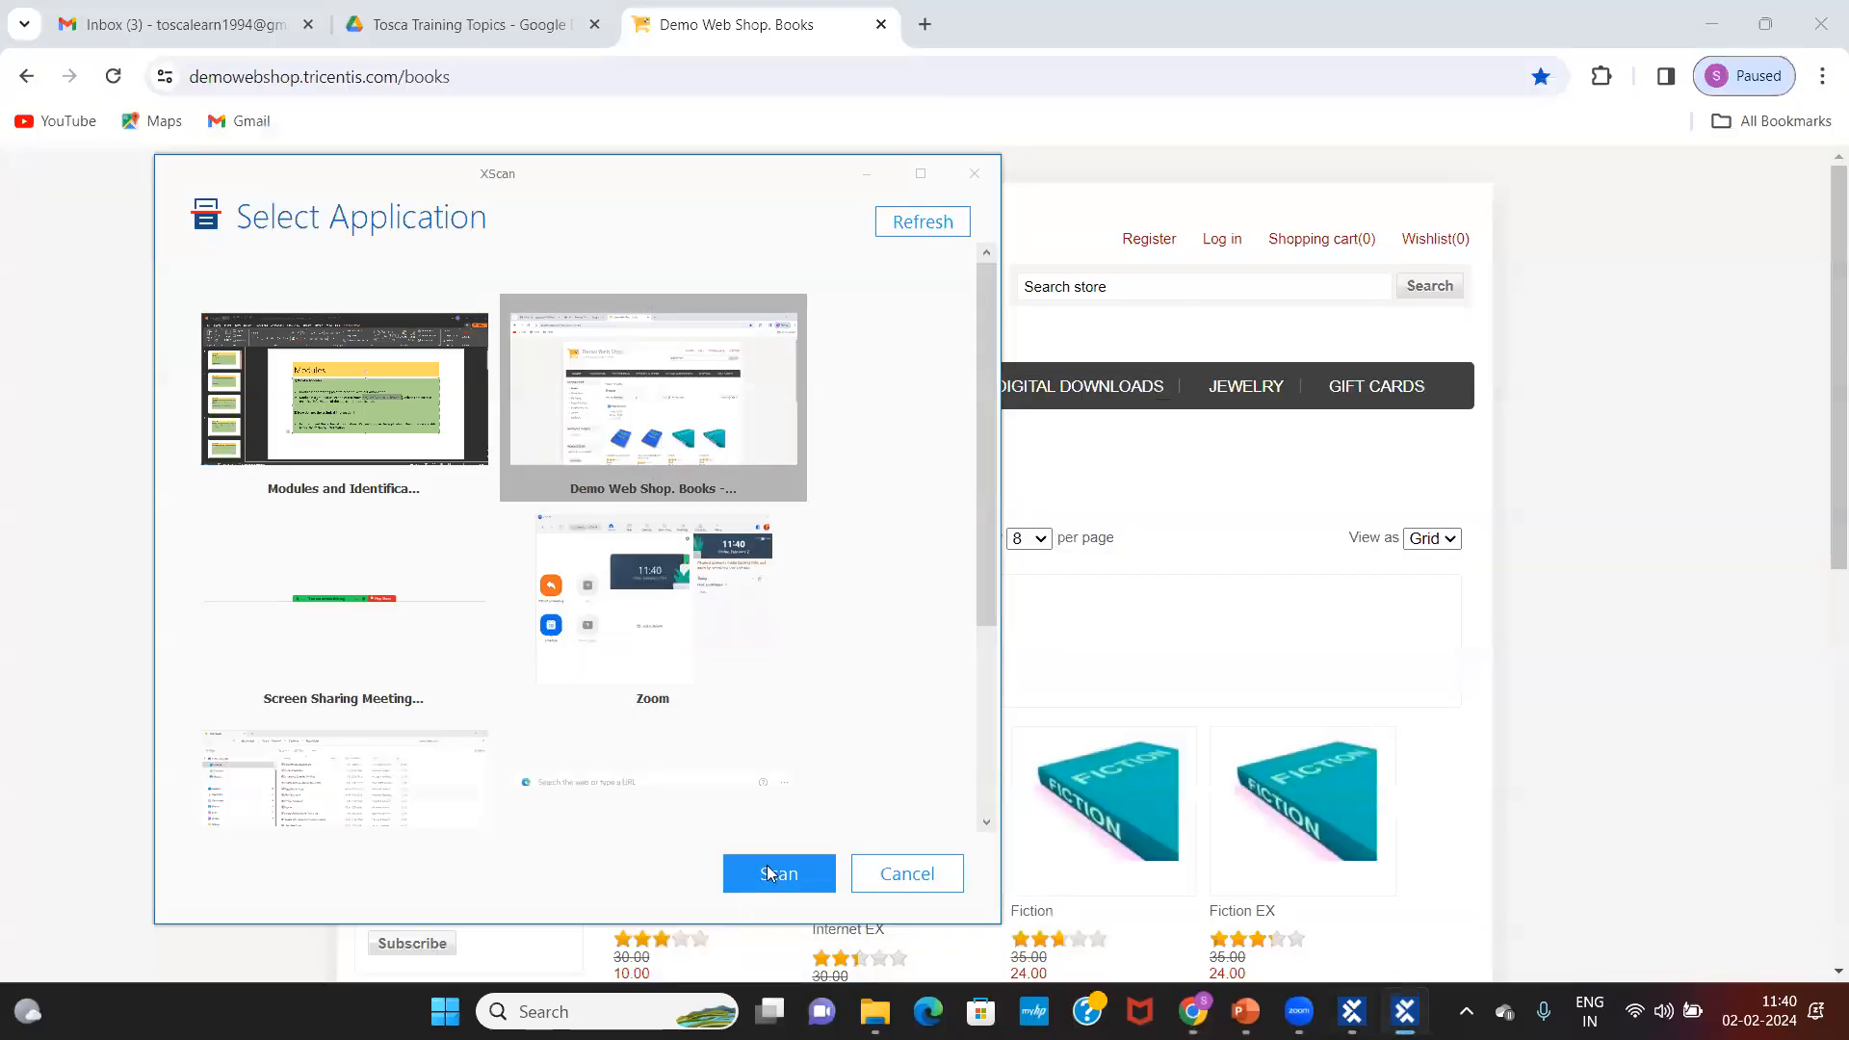
pyautogui.click(767, 873)
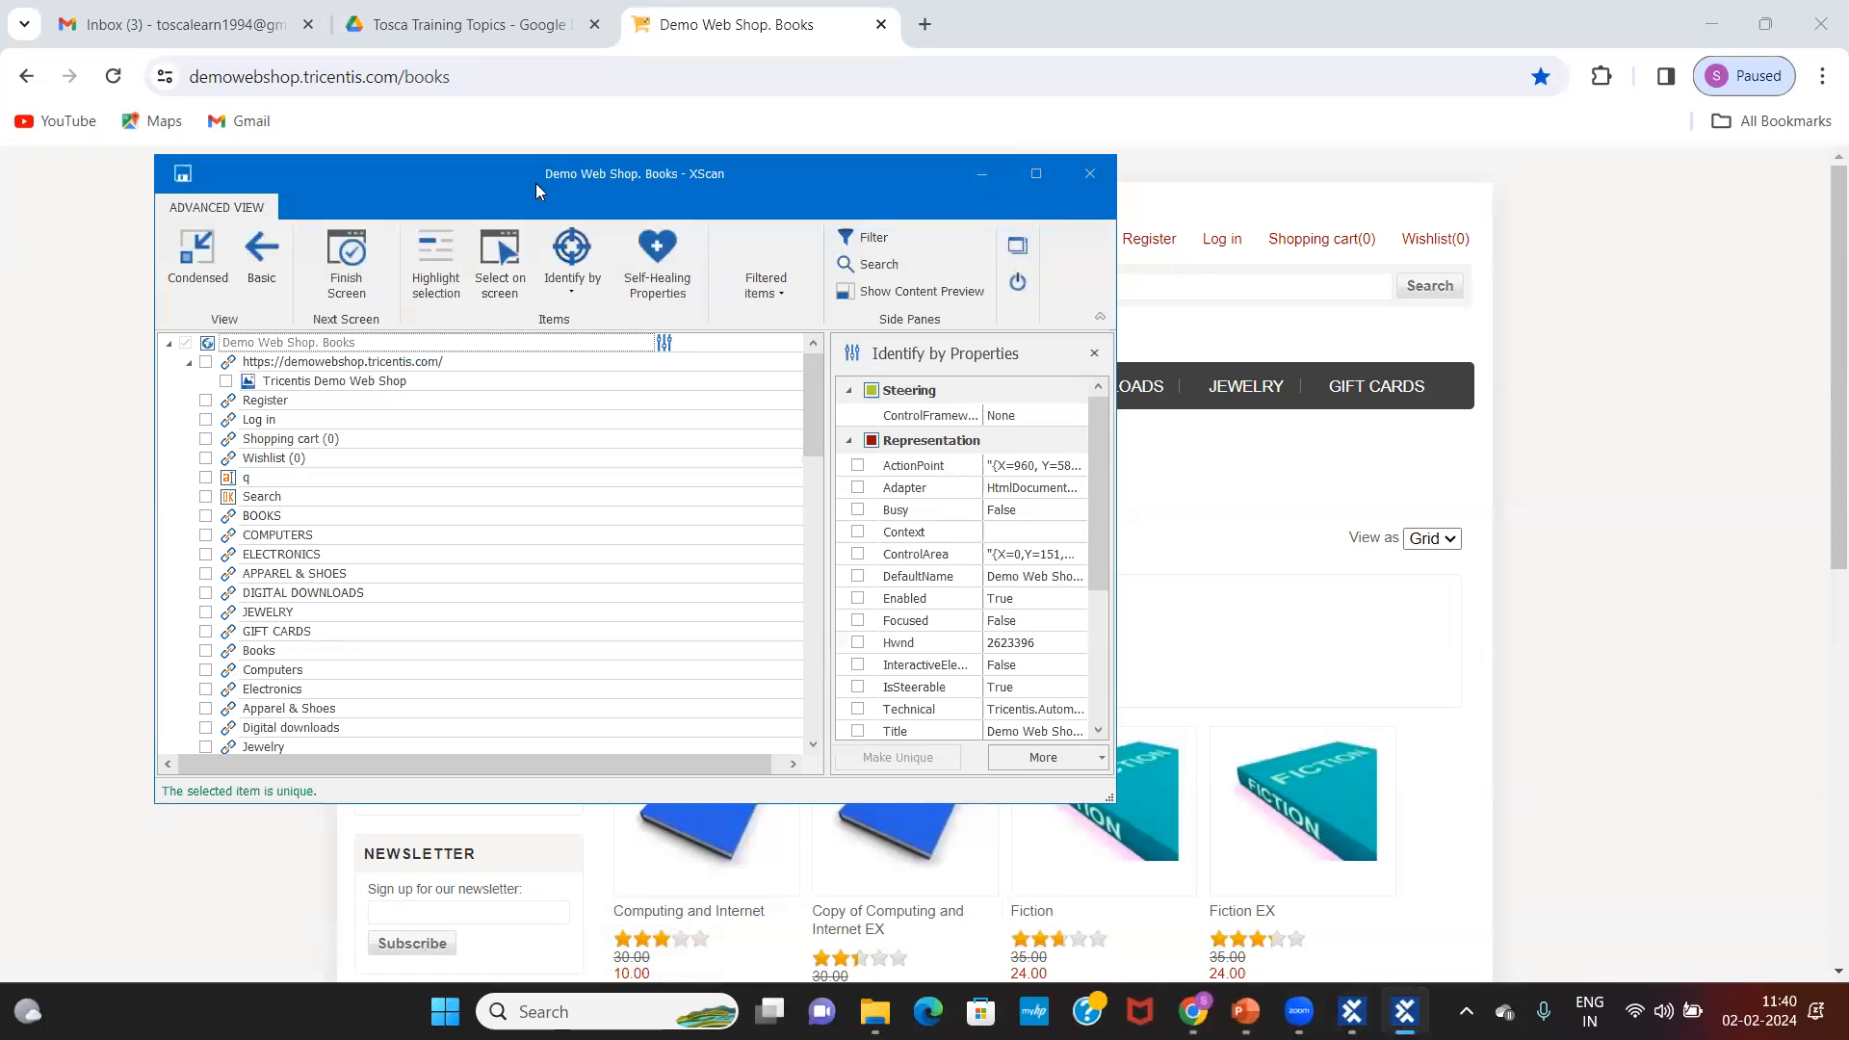
# Step: Move XScan aside and capture the Books category link on the page, dropping its LI container
pyautogui.moveTo(535, 183); pyautogui.dragTo(1047, 180)
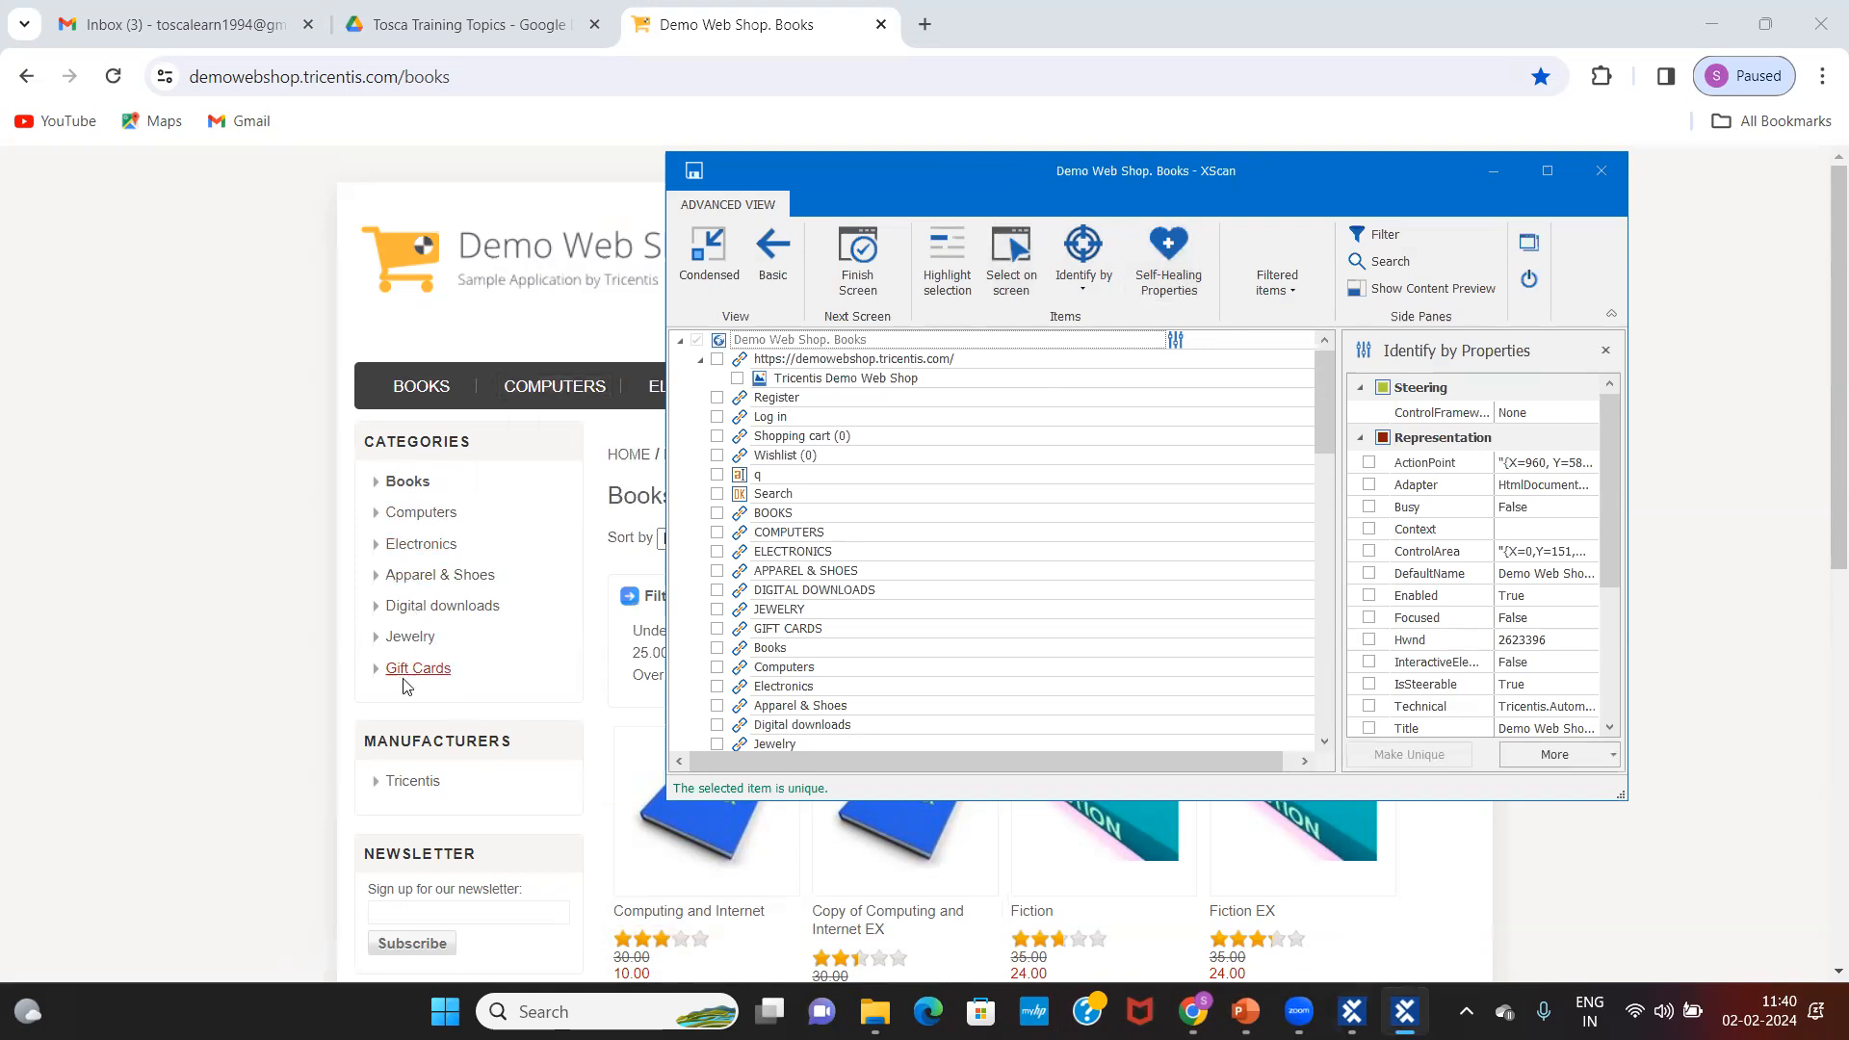
pyautogui.click(1013, 269)
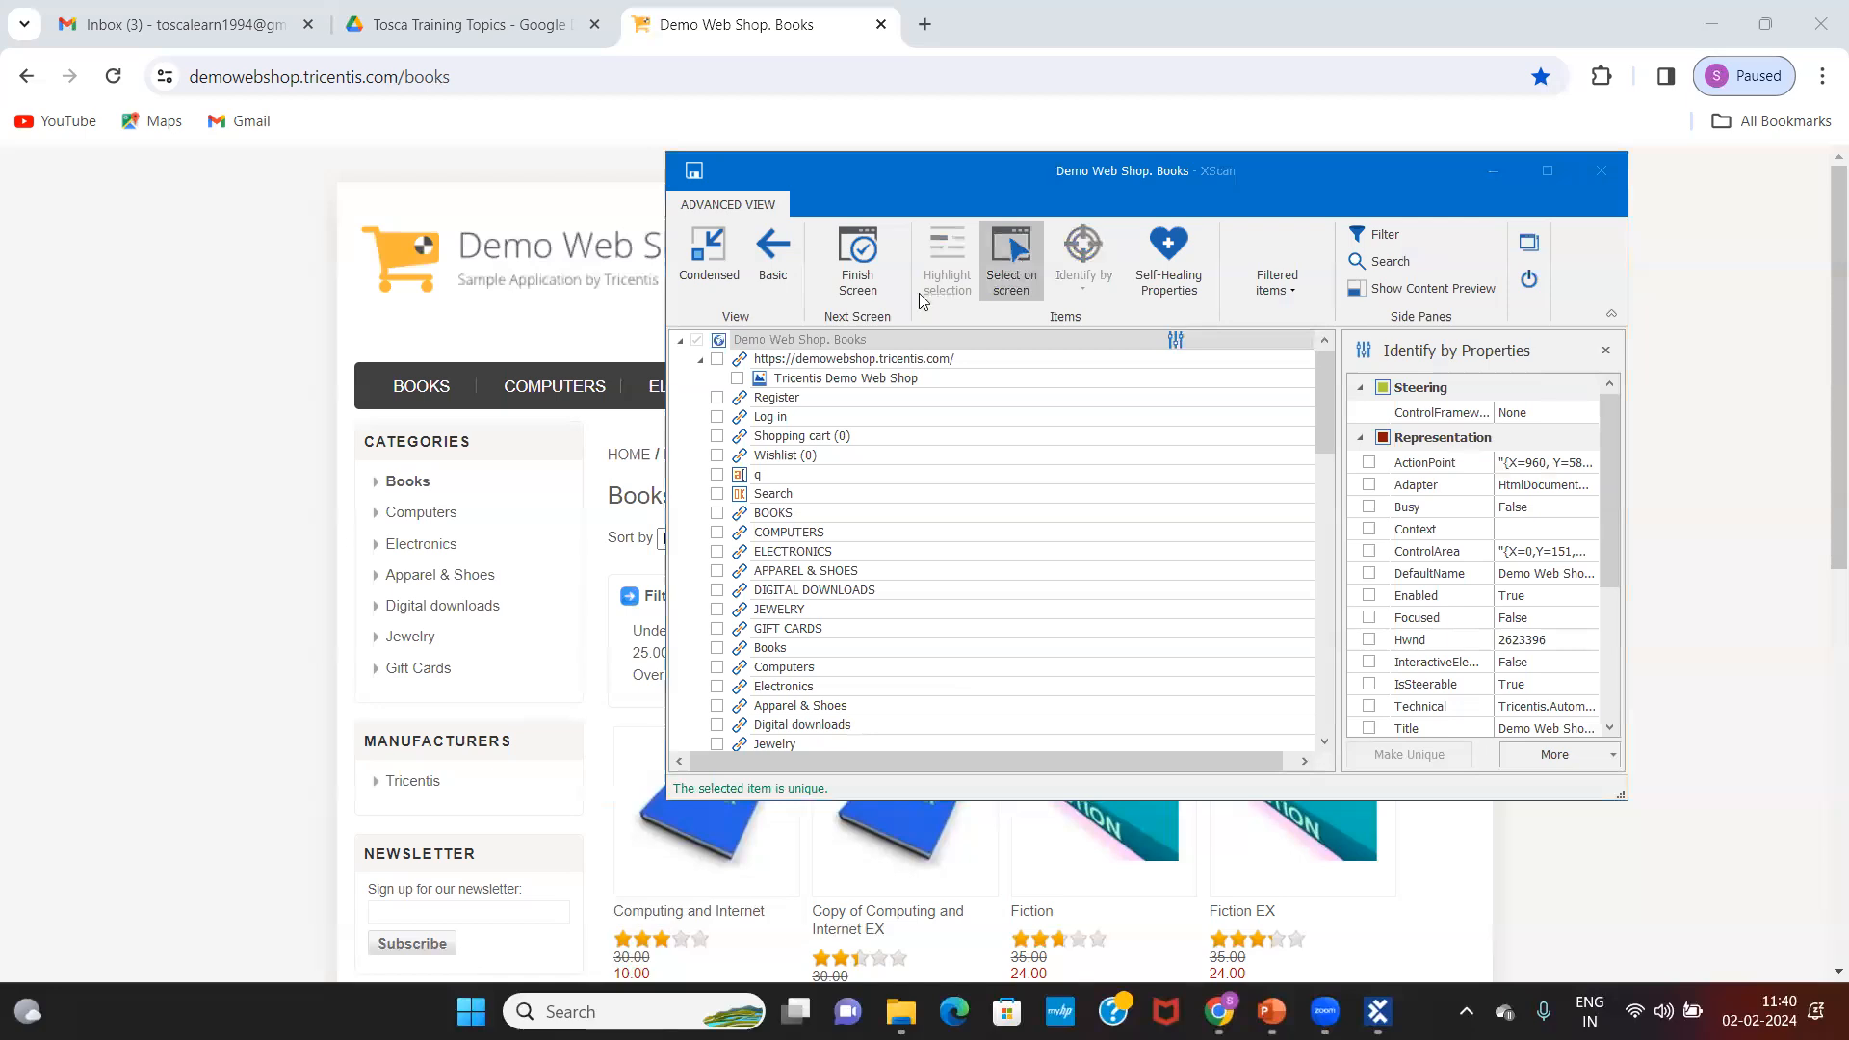
pyautogui.click(398, 487)
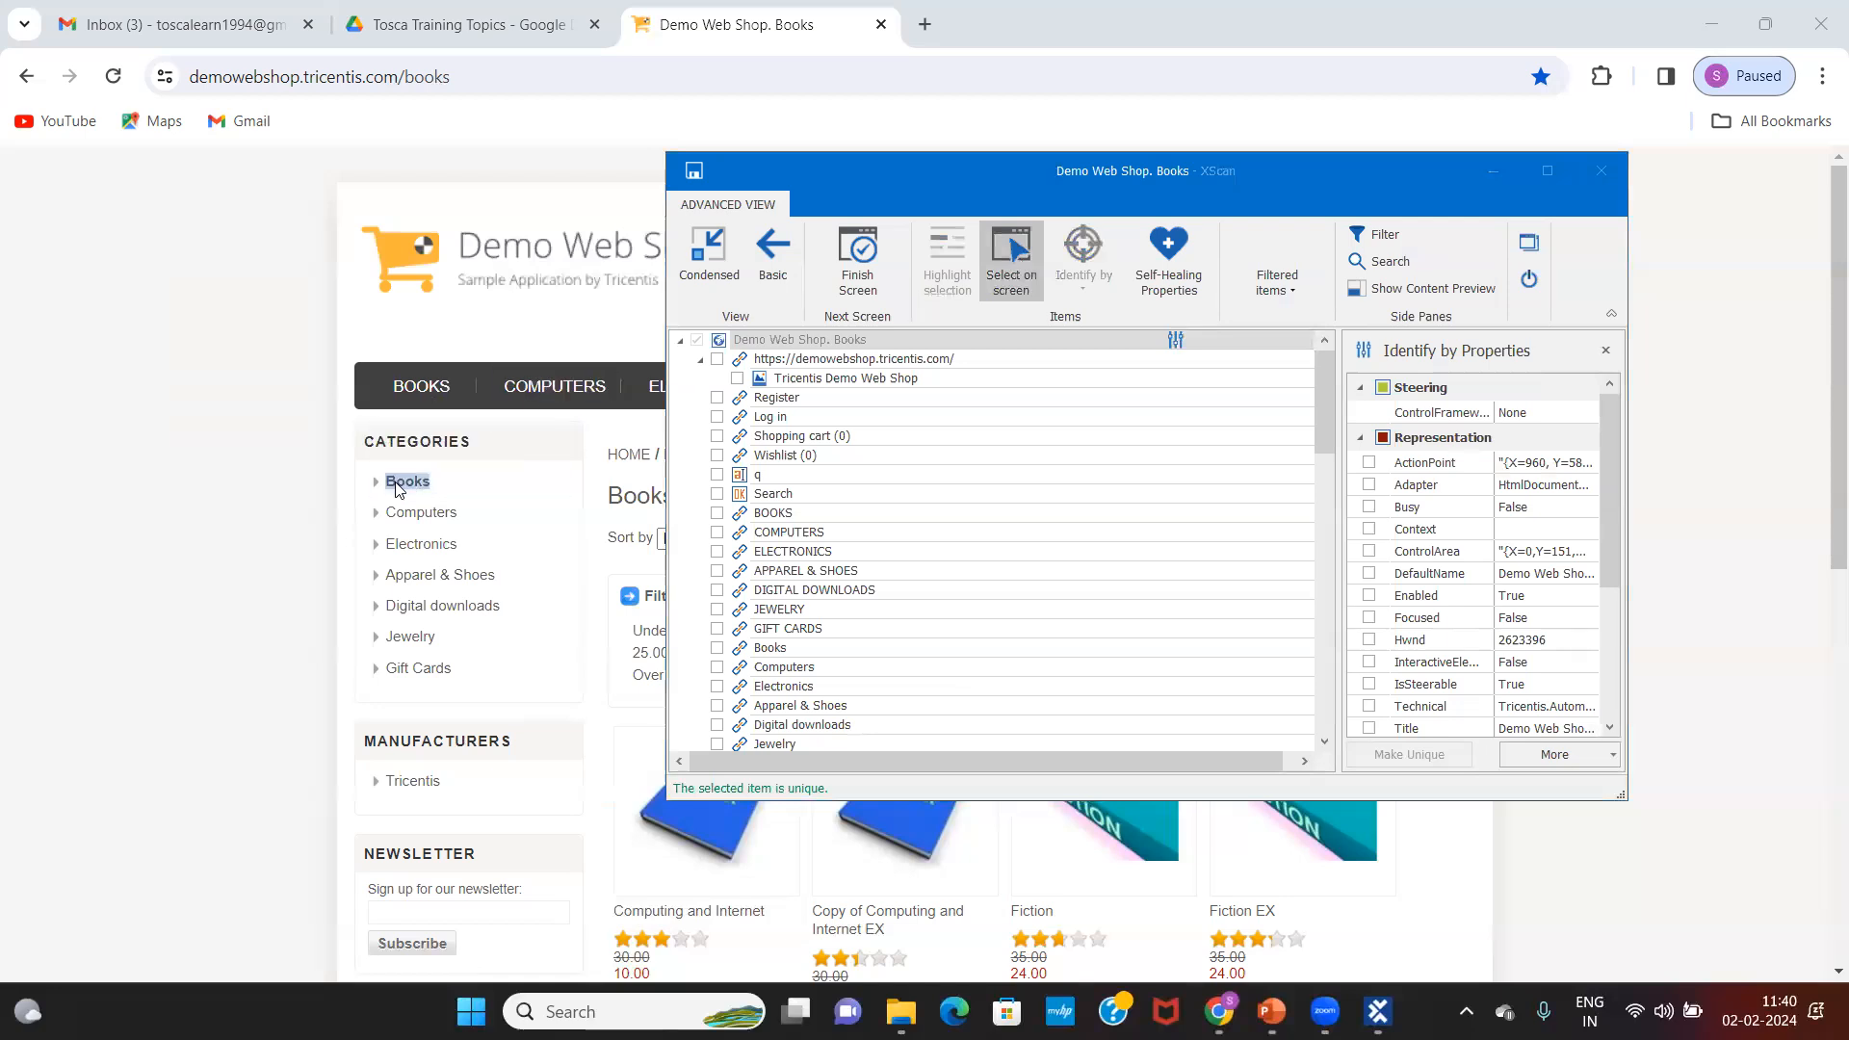
pyautogui.click(471, 482)
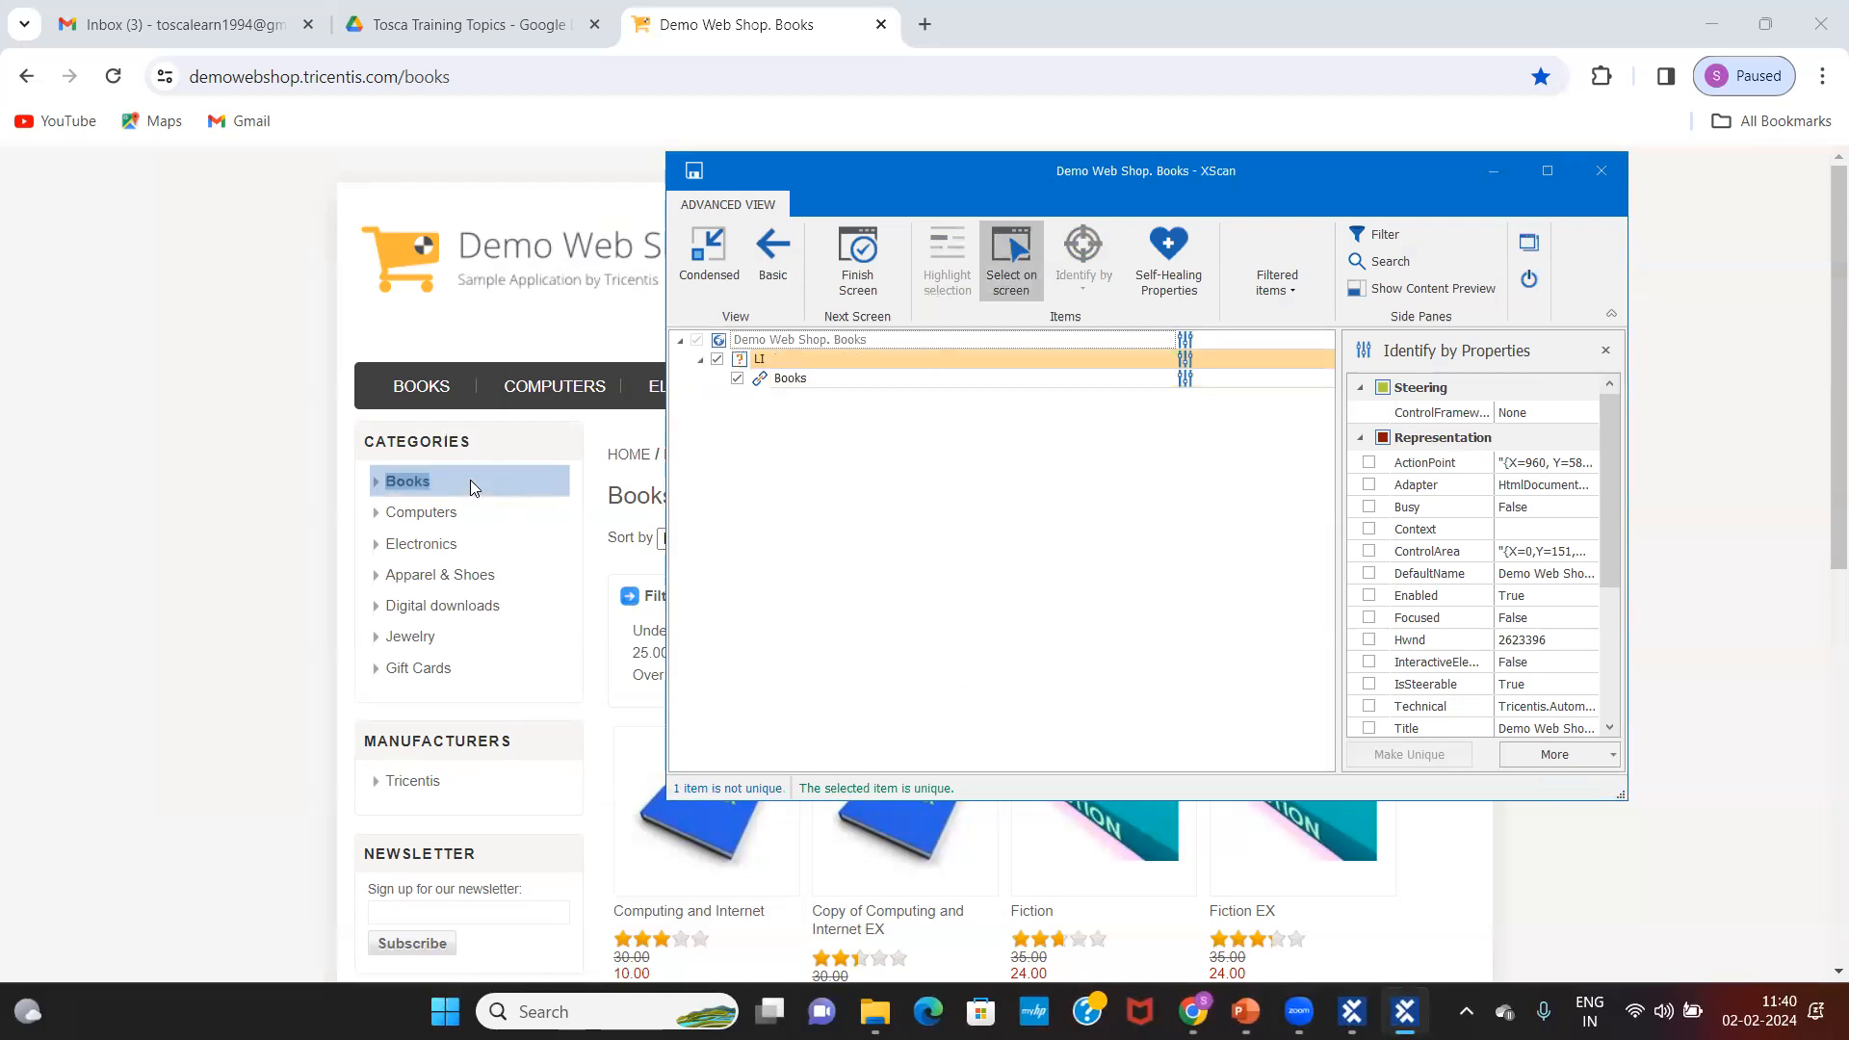
pyautogui.click(717, 360)
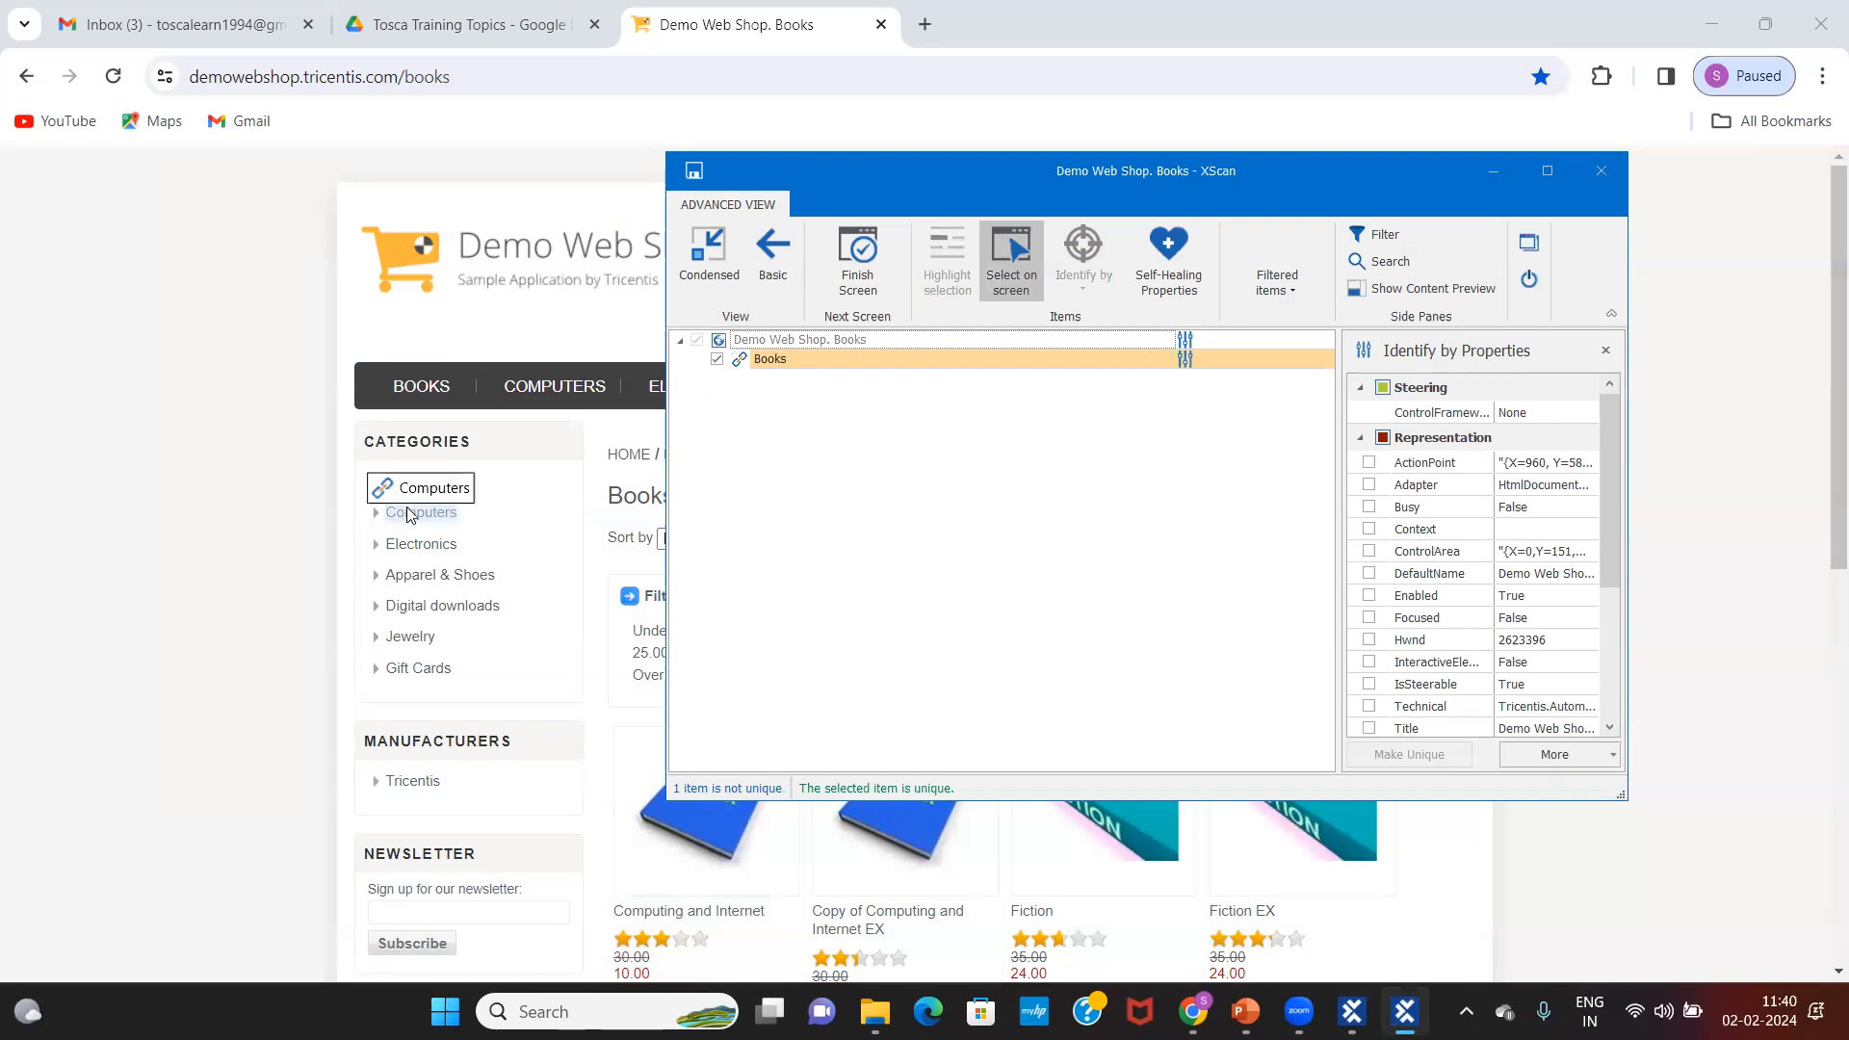
# Step: Capture the Computers, Electronics, Apparel & Shoes, Digital downloads, Jewelry and Gift Cards links
pyautogui.click(409, 515)
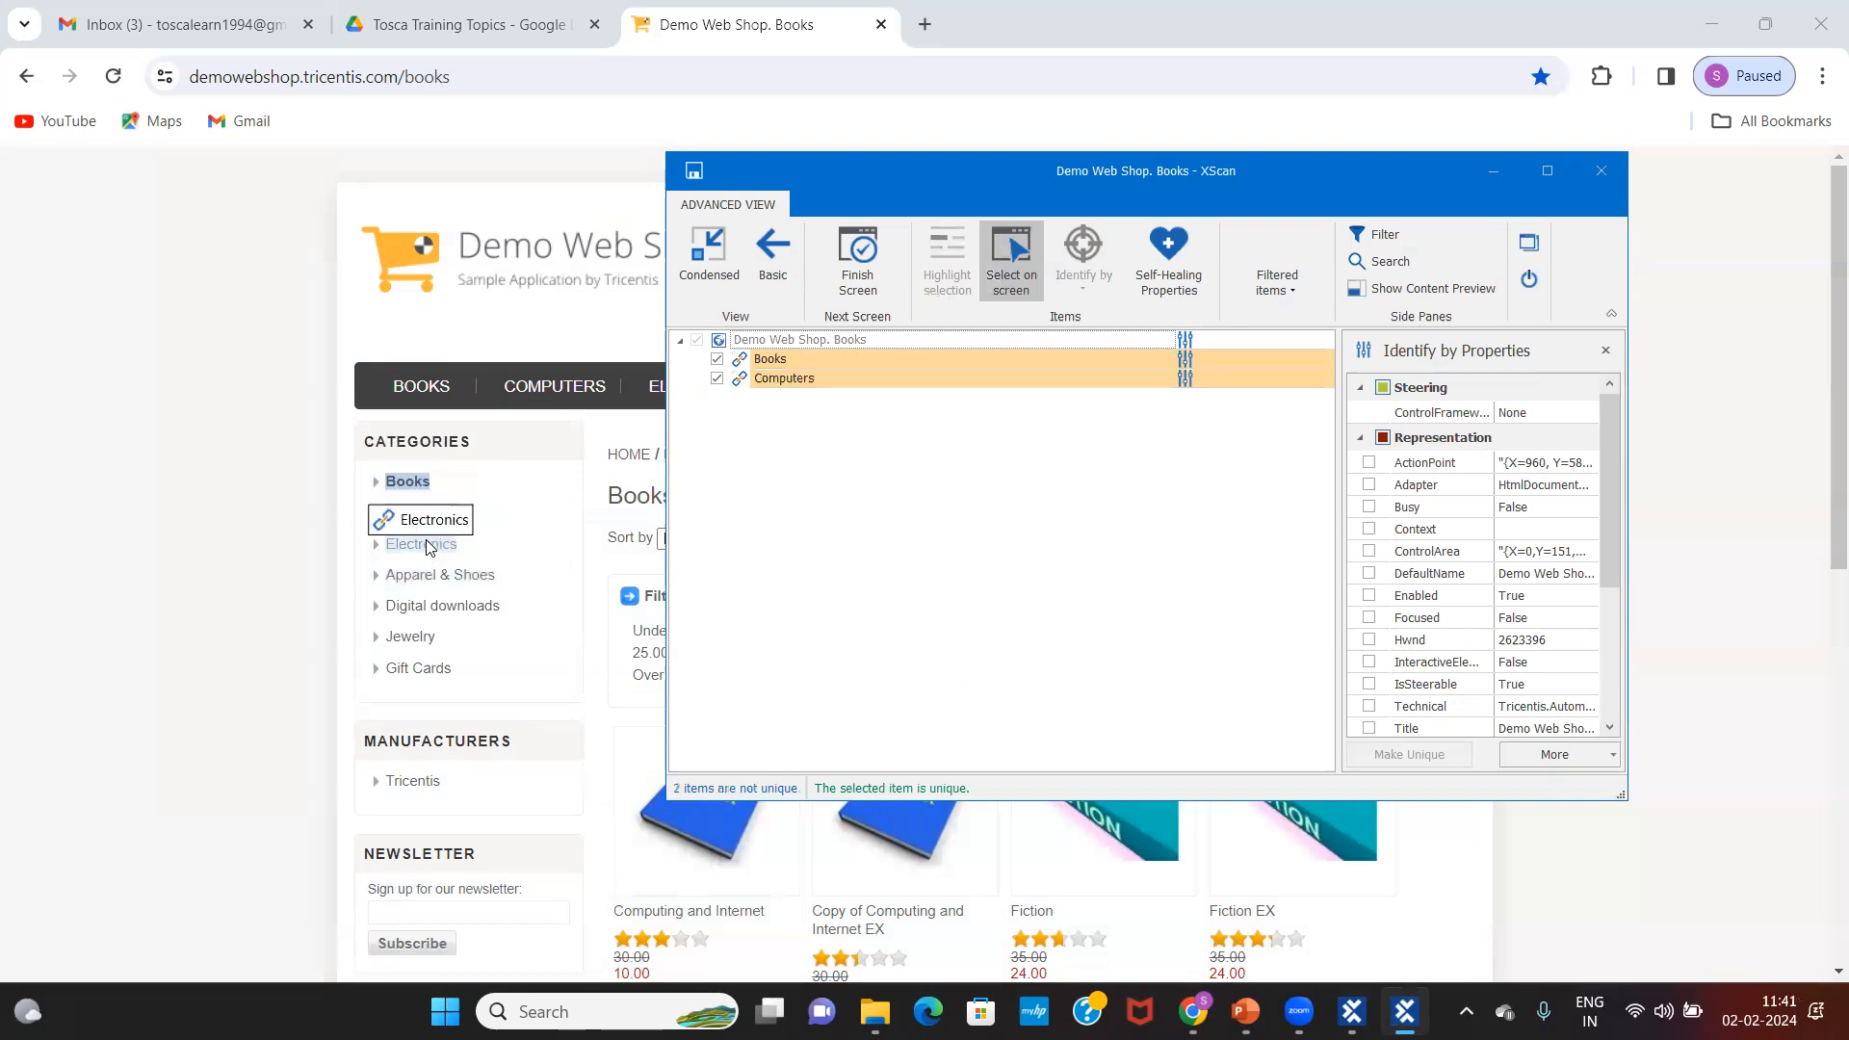
pyautogui.click(429, 547)
pyautogui.click(431, 576)
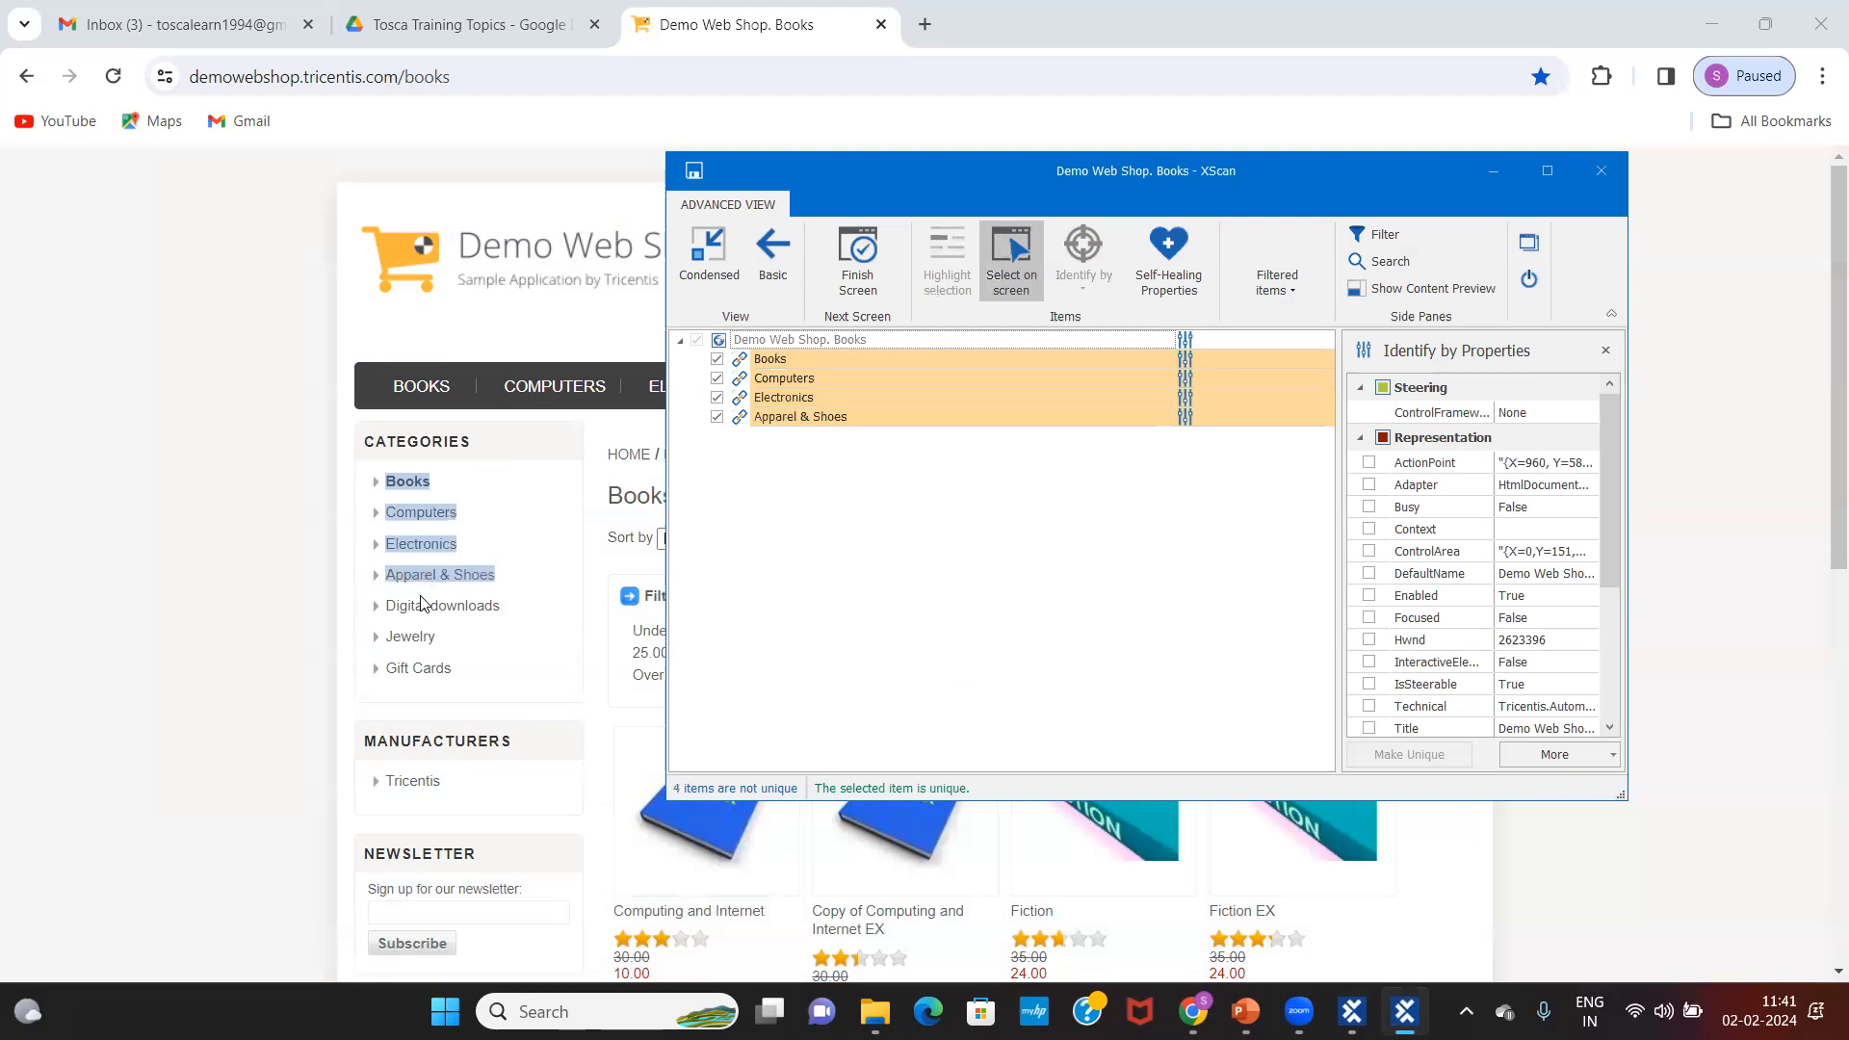
pyautogui.click(421, 603)
pyautogui.click(412, 643)
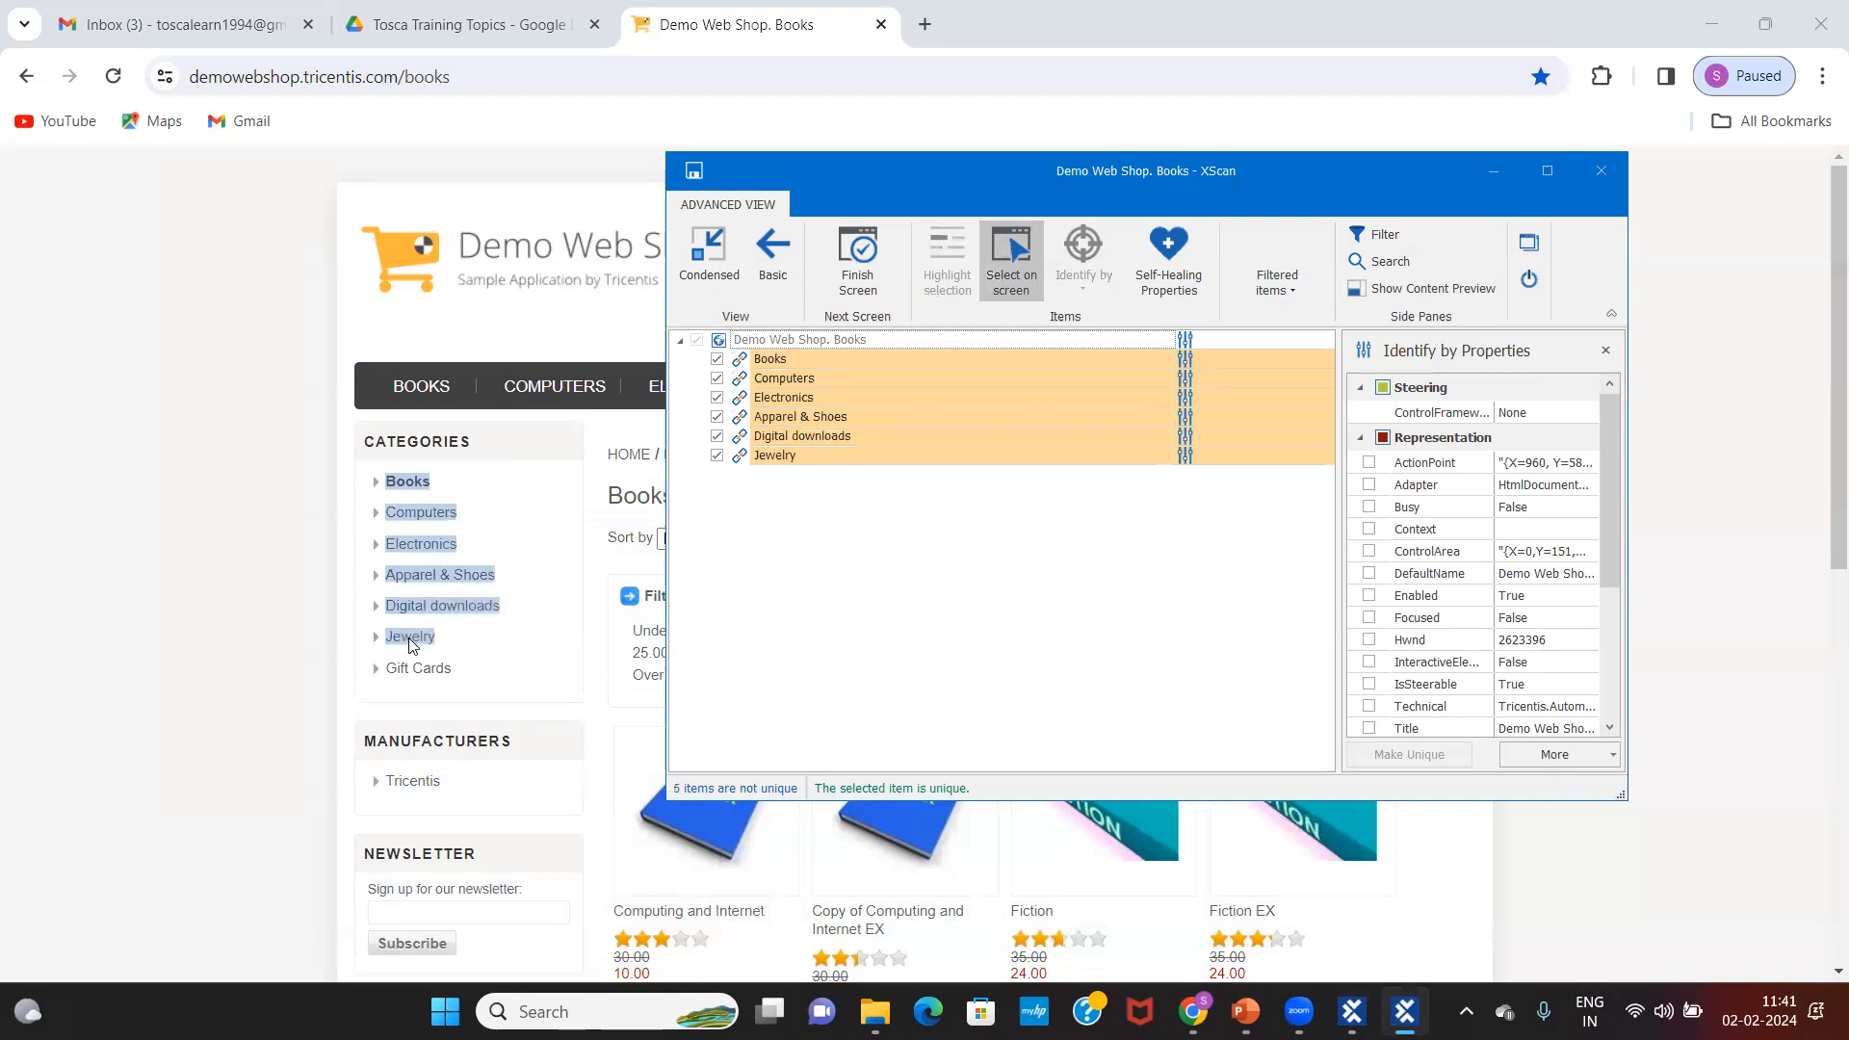
pyautogui.click(417, 667)
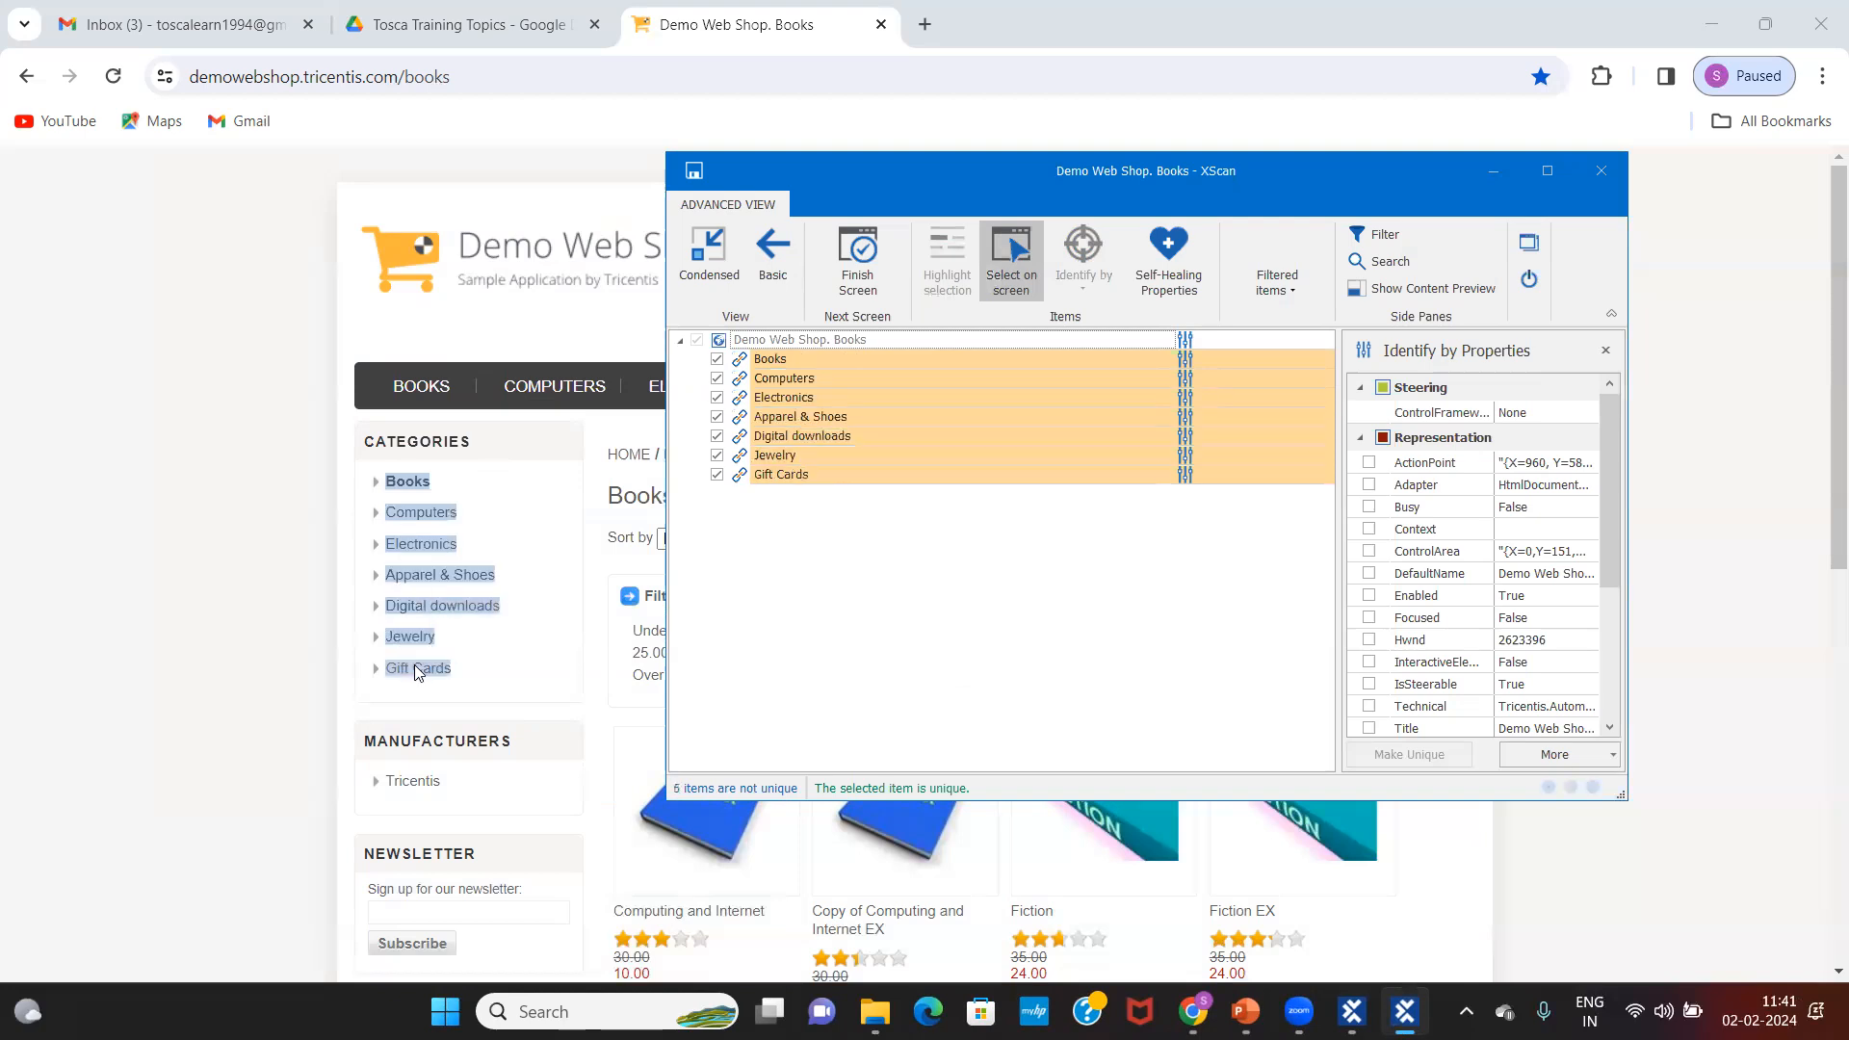
pyautogui.click(1013, 260)
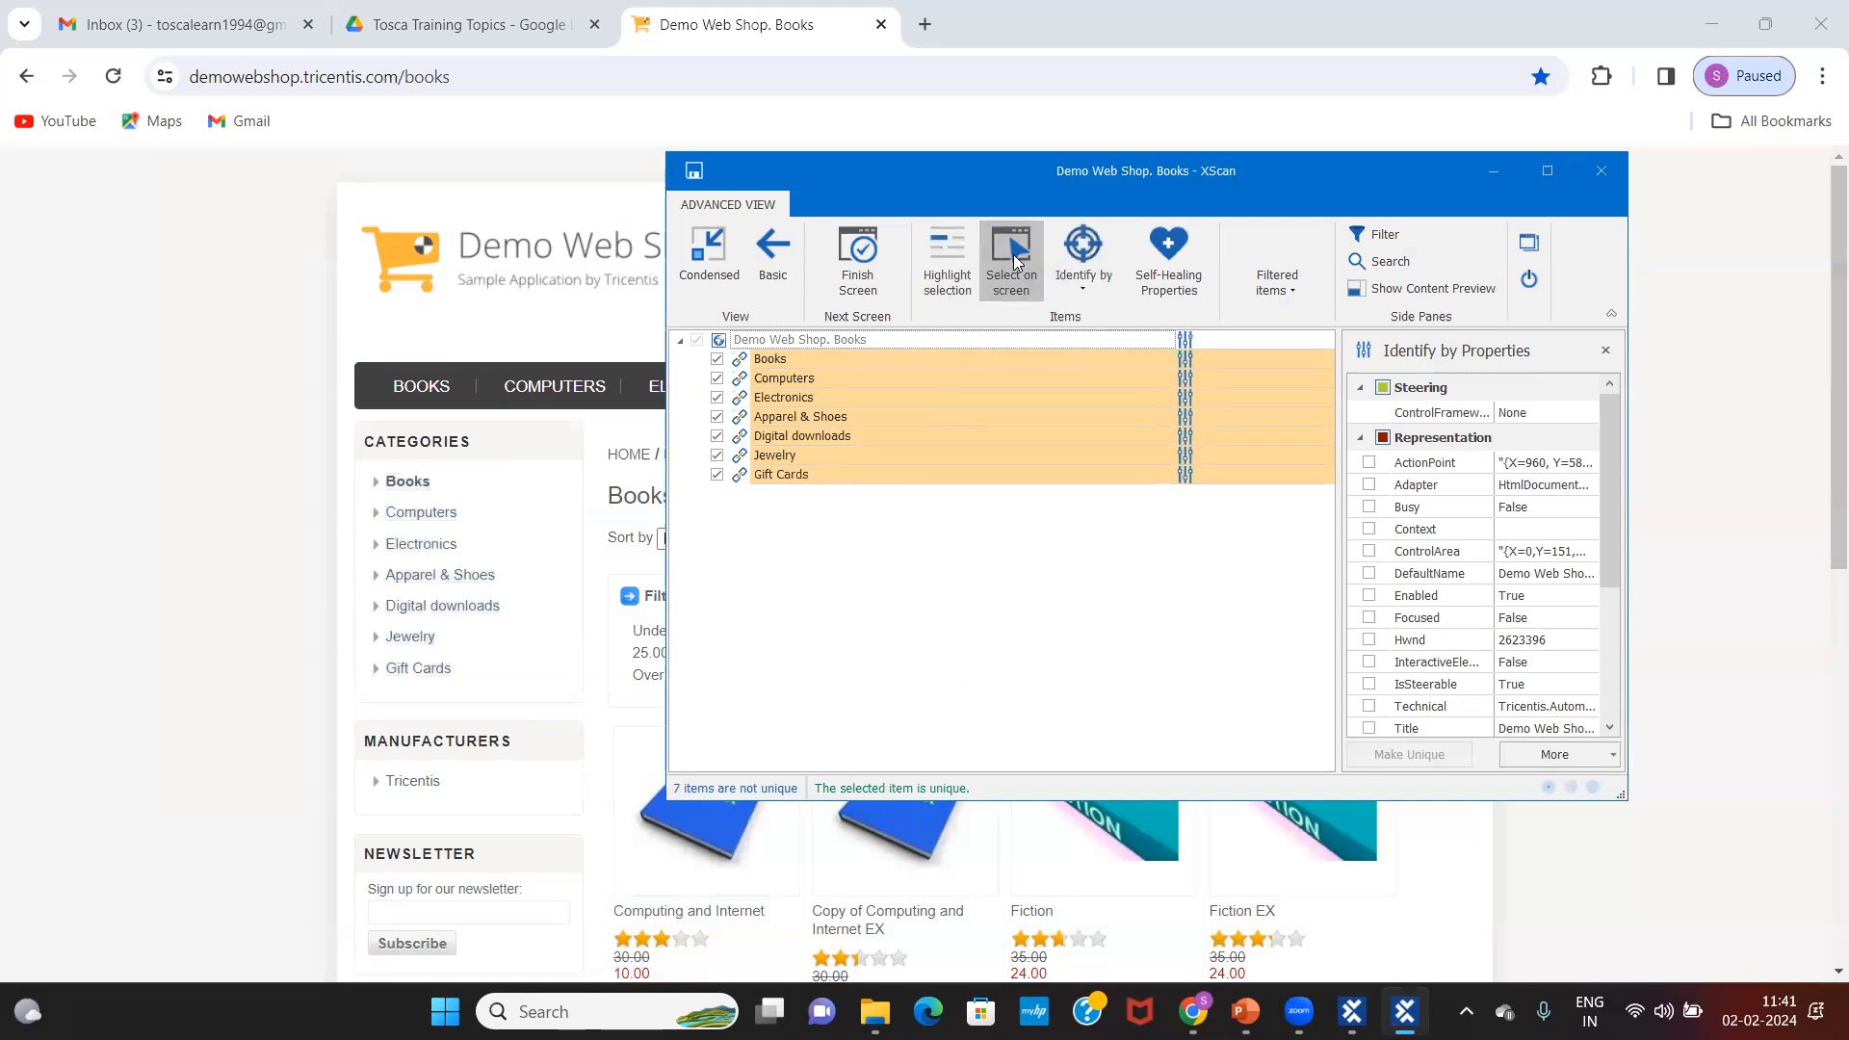
# Step: Set the new scan's page Title to Demo*, then select the Books link and move XScan up-left
pyautogui.click(826, 342)
pyautogui.moveTo(1616, 493); pyautogui.dragTo(1634, 664)
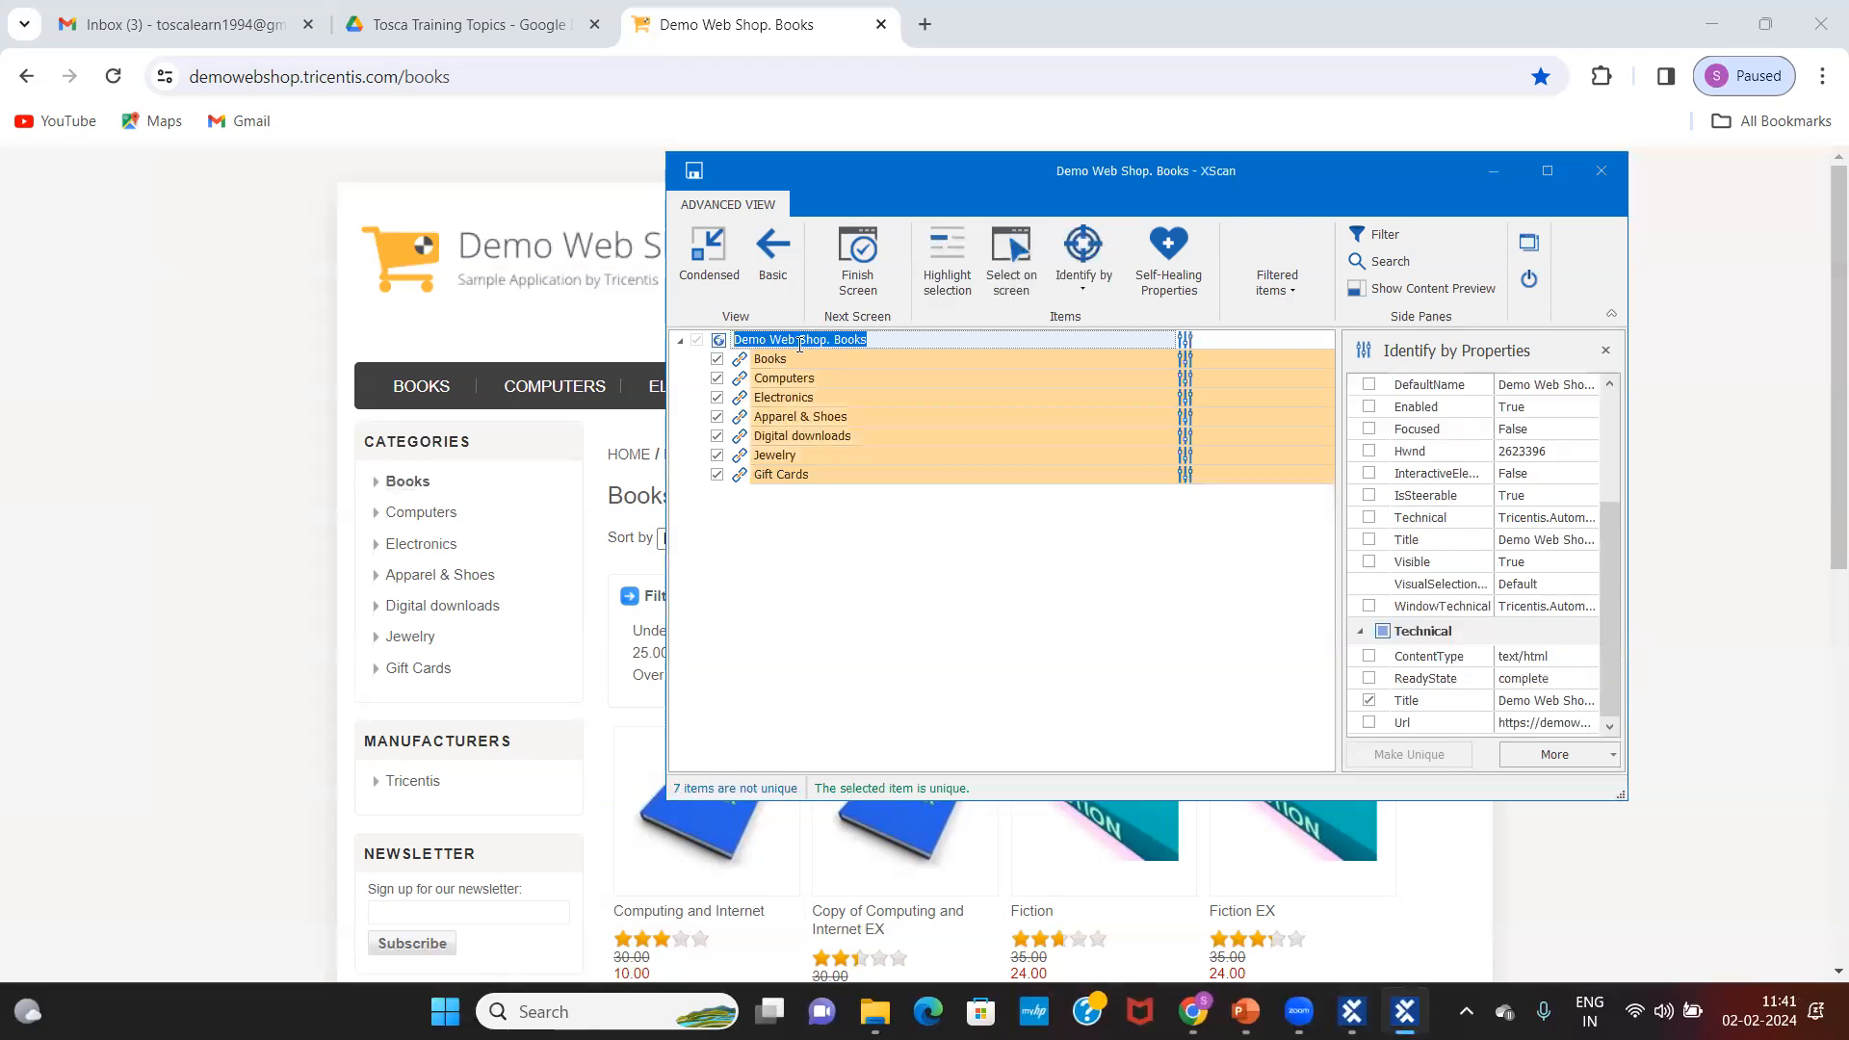
pyautogui.click(1538, 707)
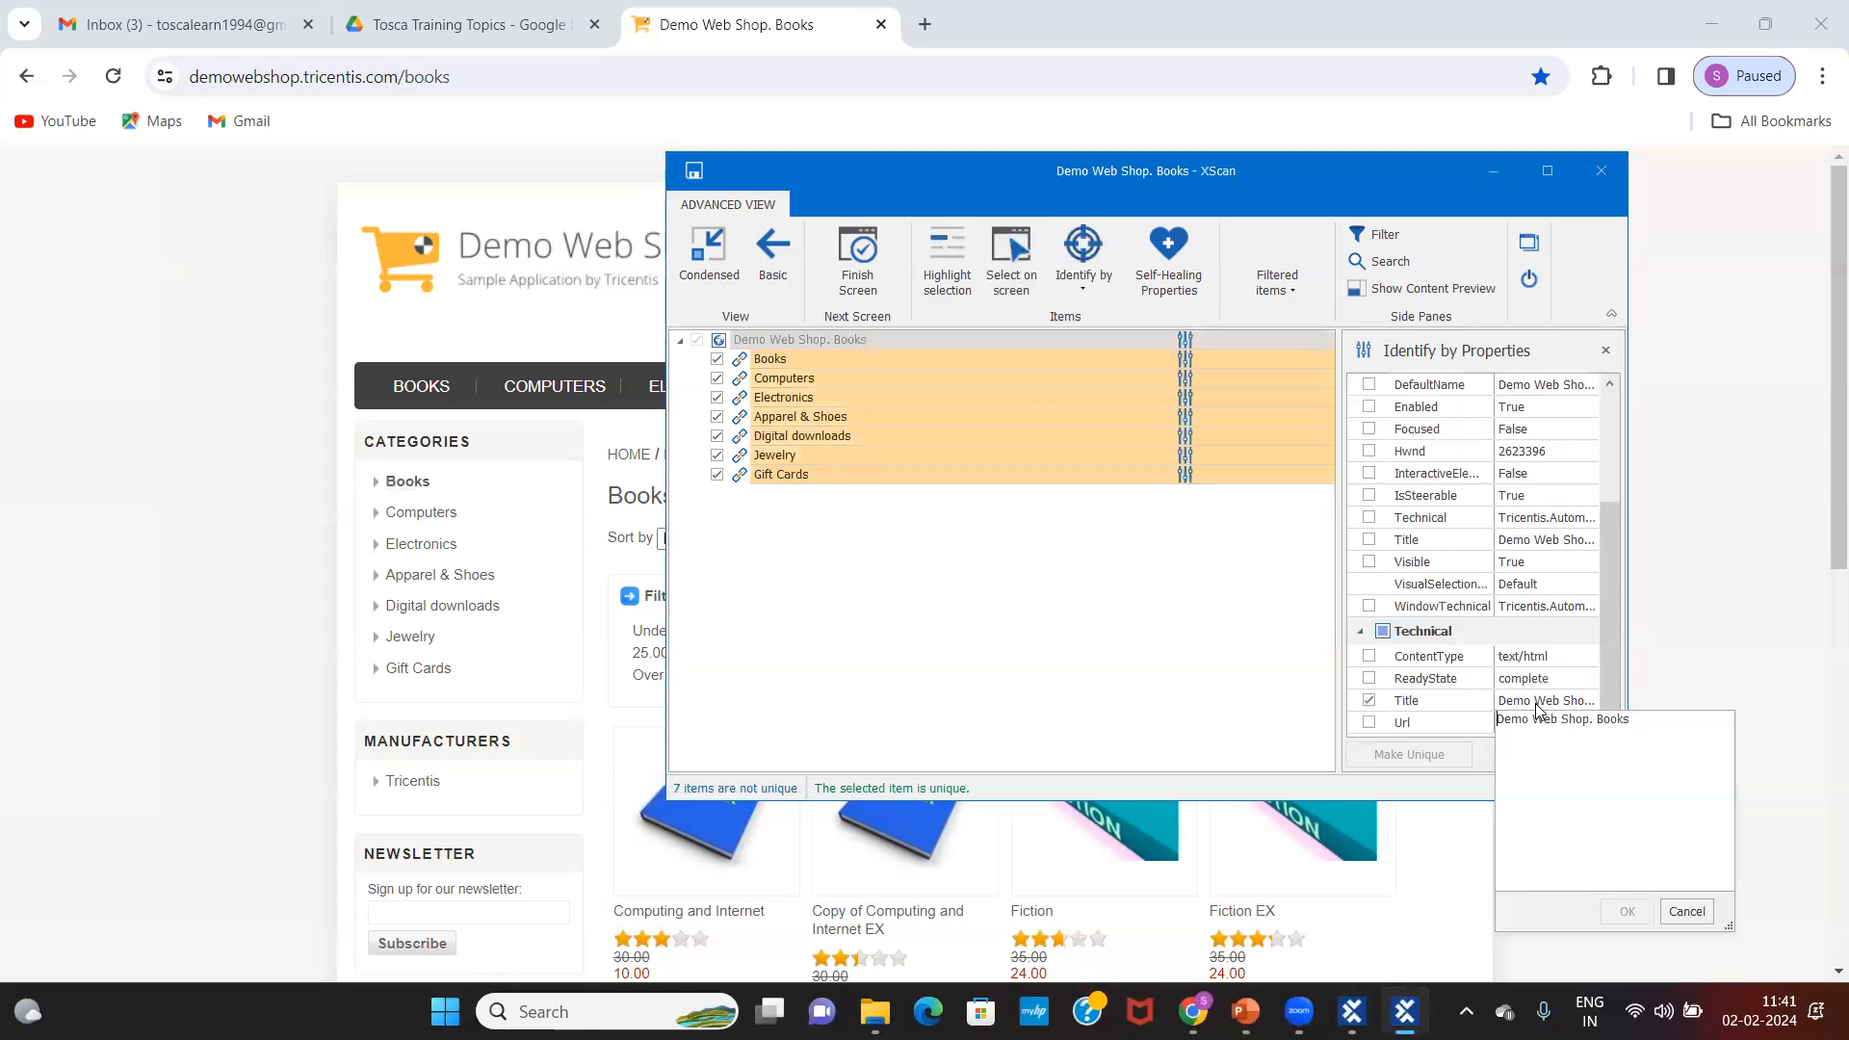
pyautogui.press('BackSpace')
pyautogui.press('BackSpace')
pyautogui.click(1628, 912)
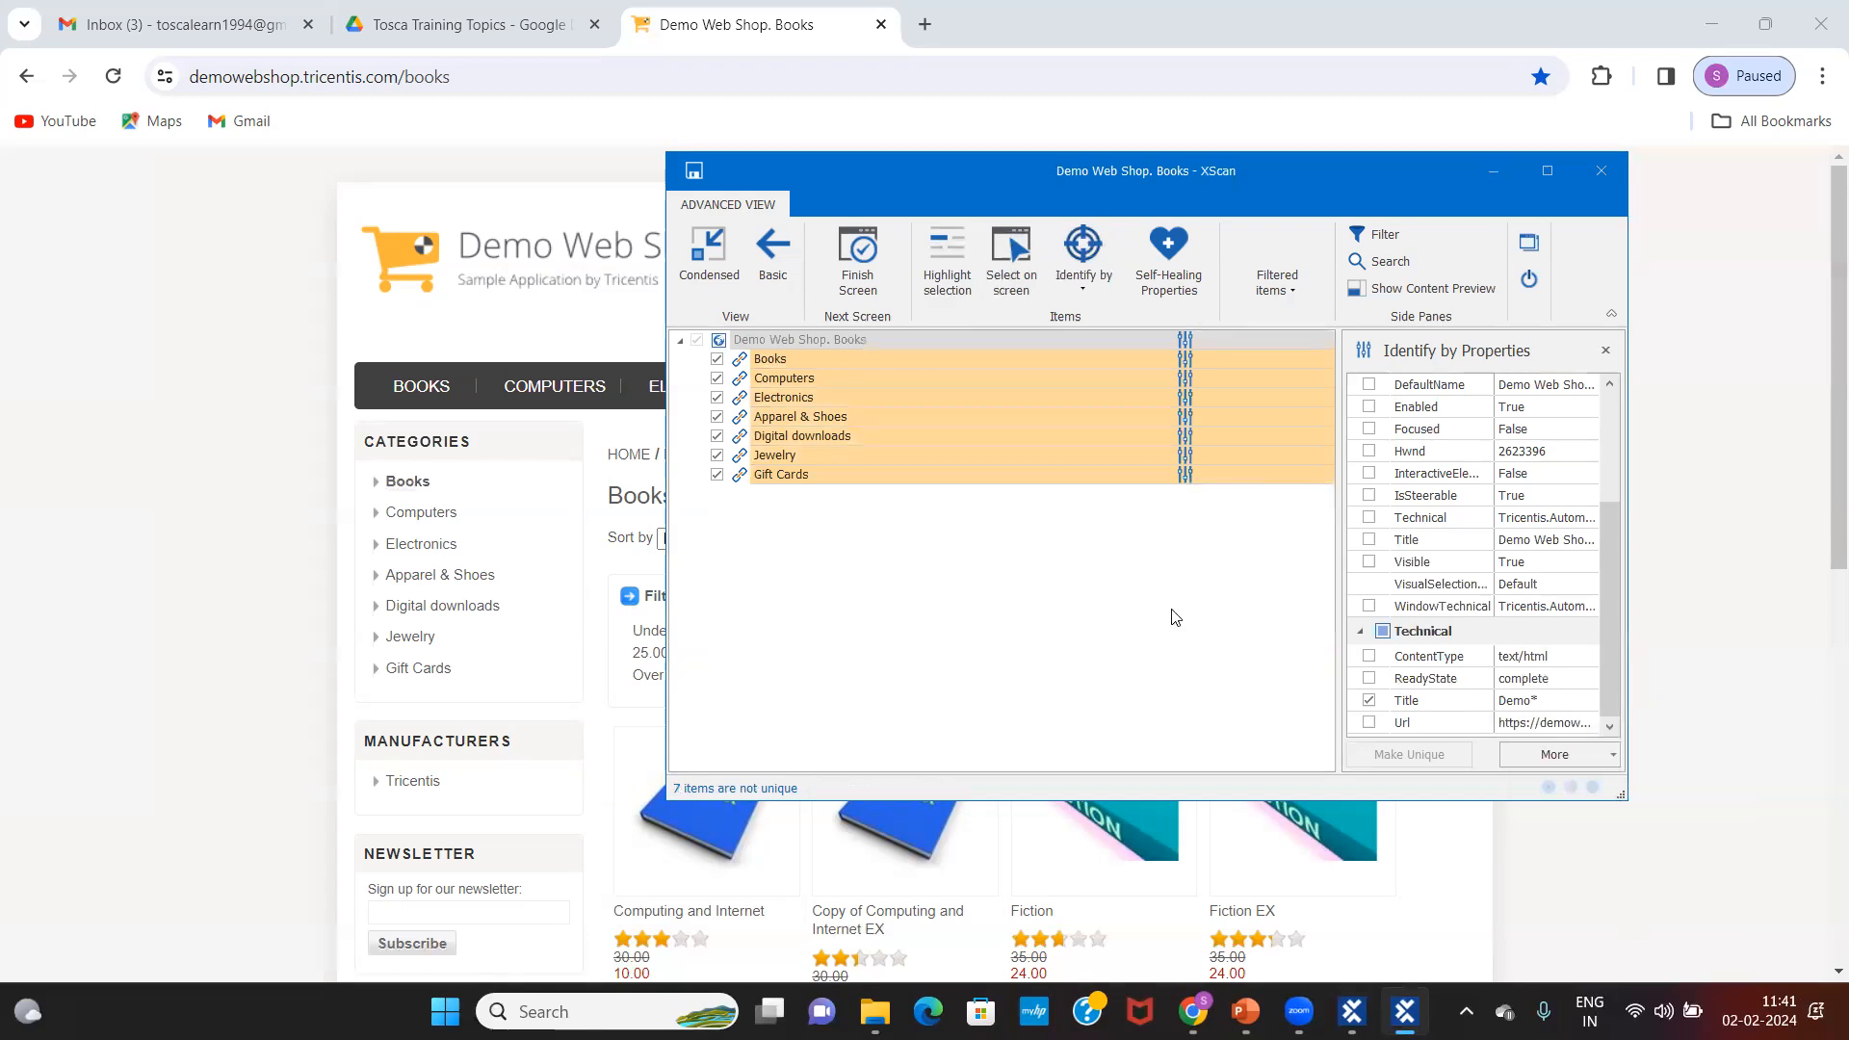
pyautogui.doubleClick(800, 362)
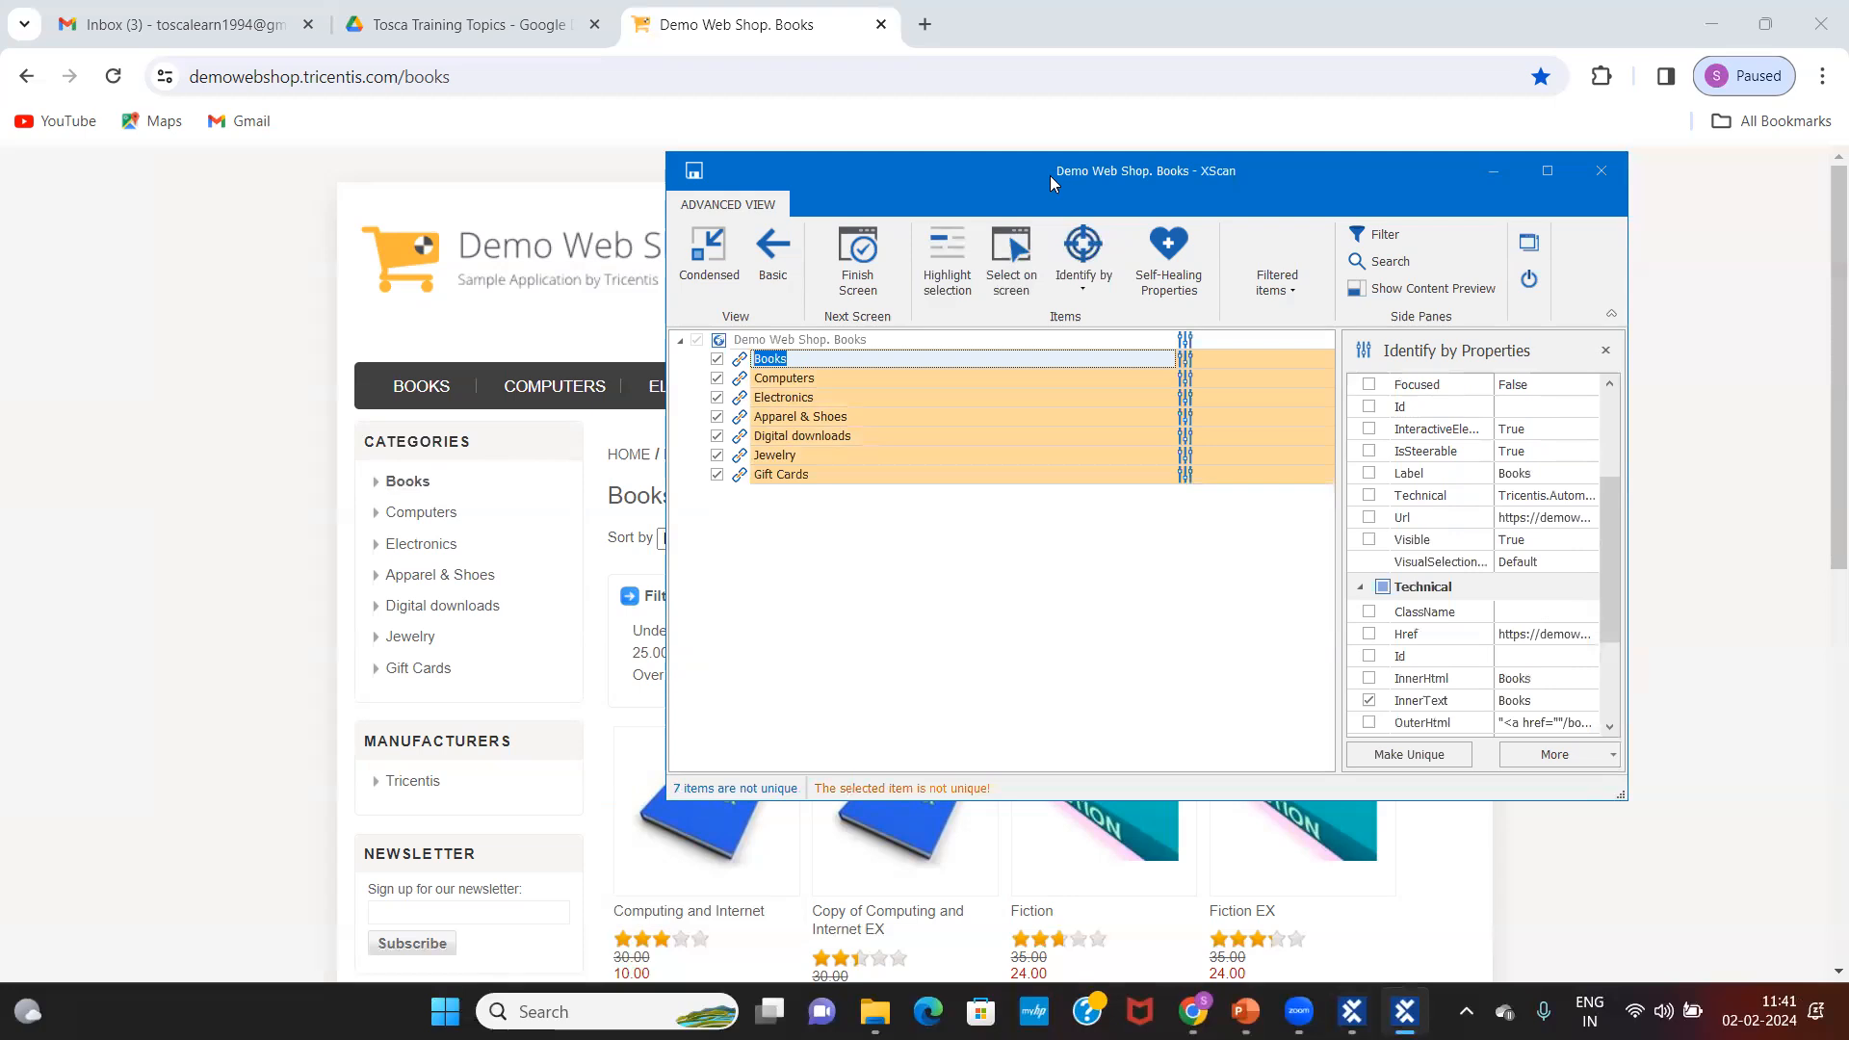
pyautogui.moveTo(1049, 175); pyautogui.dragTo(775, 138)
pyautogui.doubleClick(538, 339)
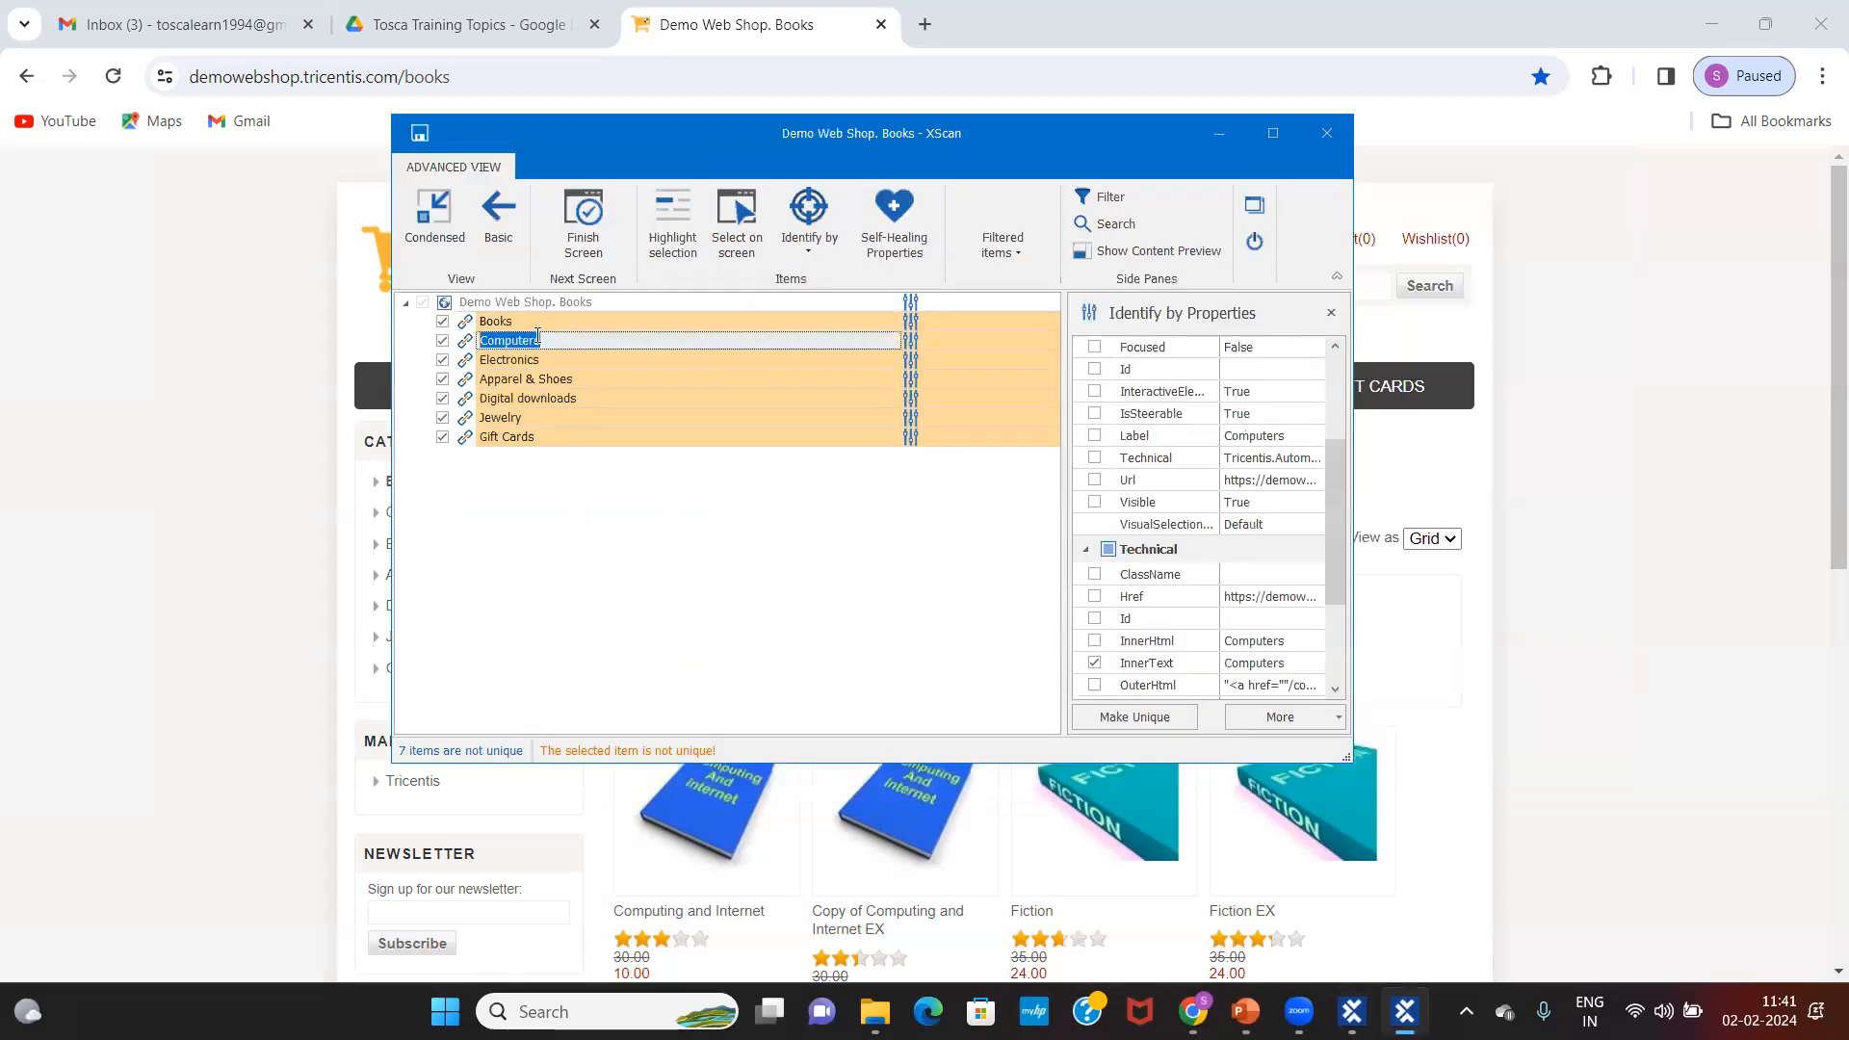
pyautogui.click(525, 361)
pyautogui.click(521, 381)
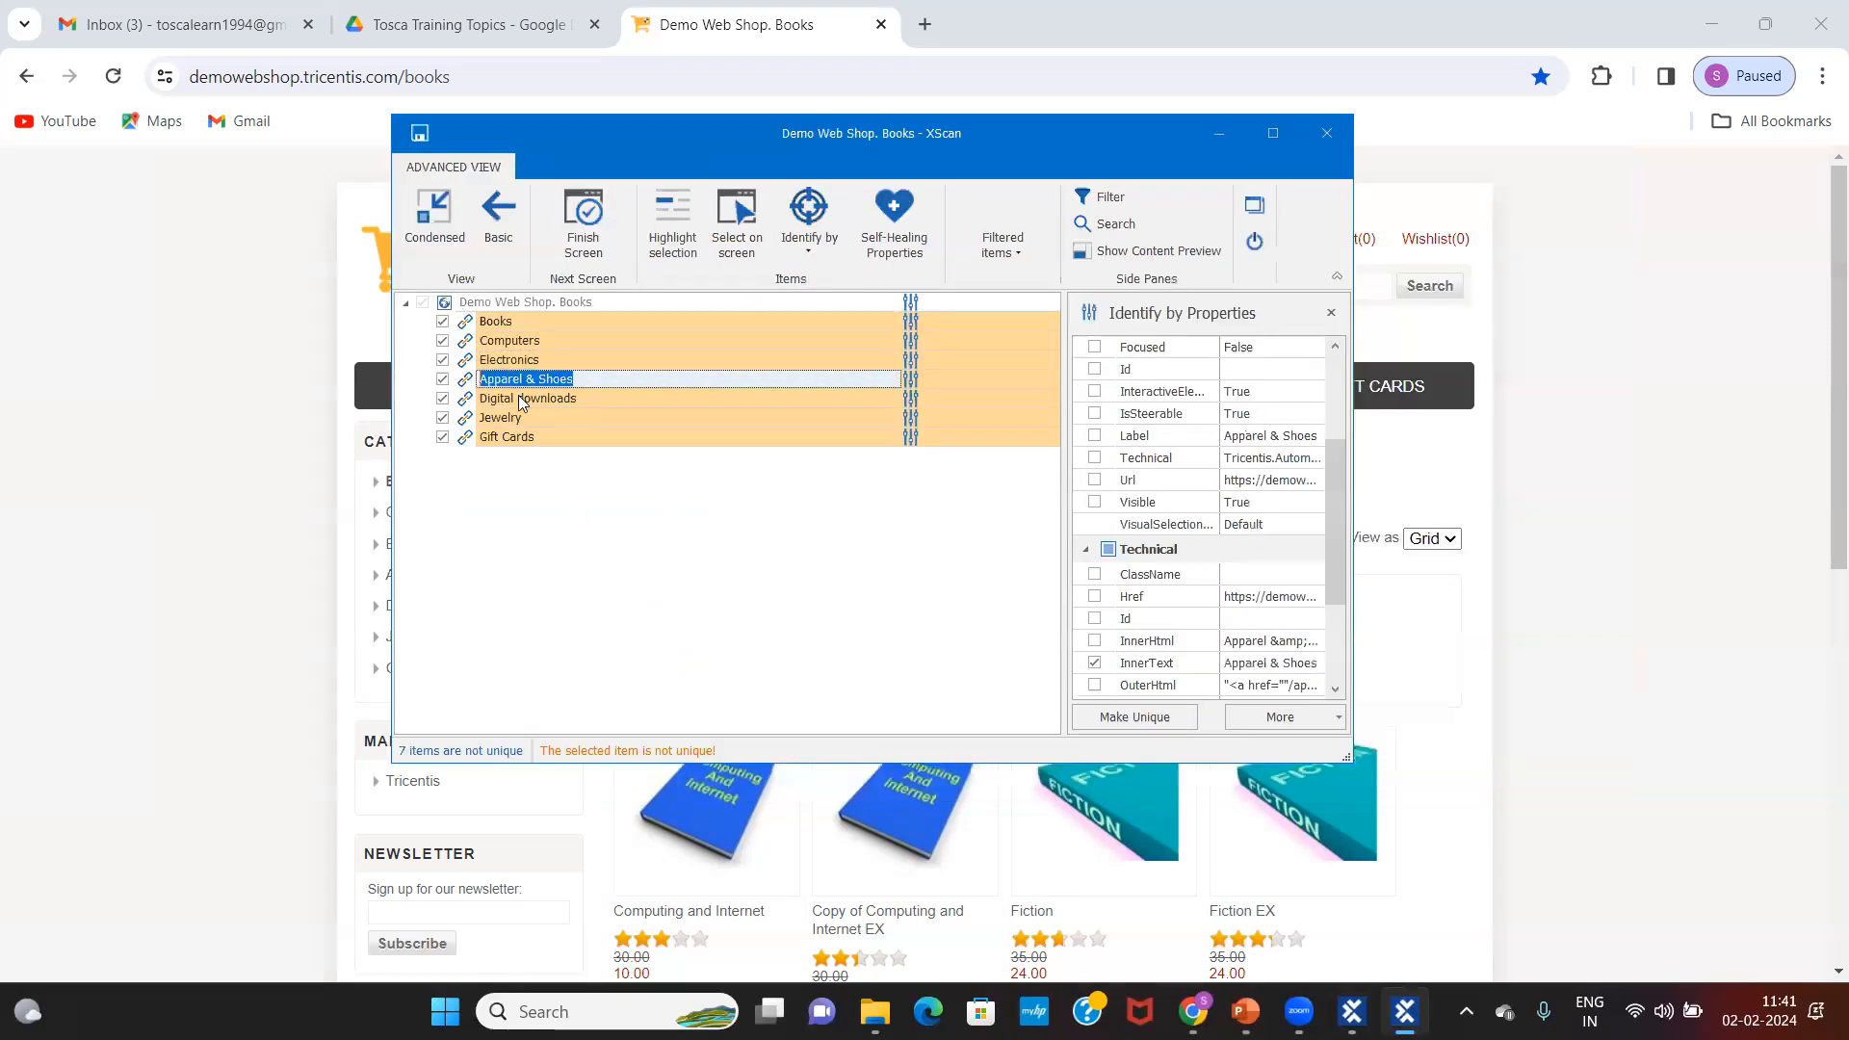
pyautogui.click(519, 402)
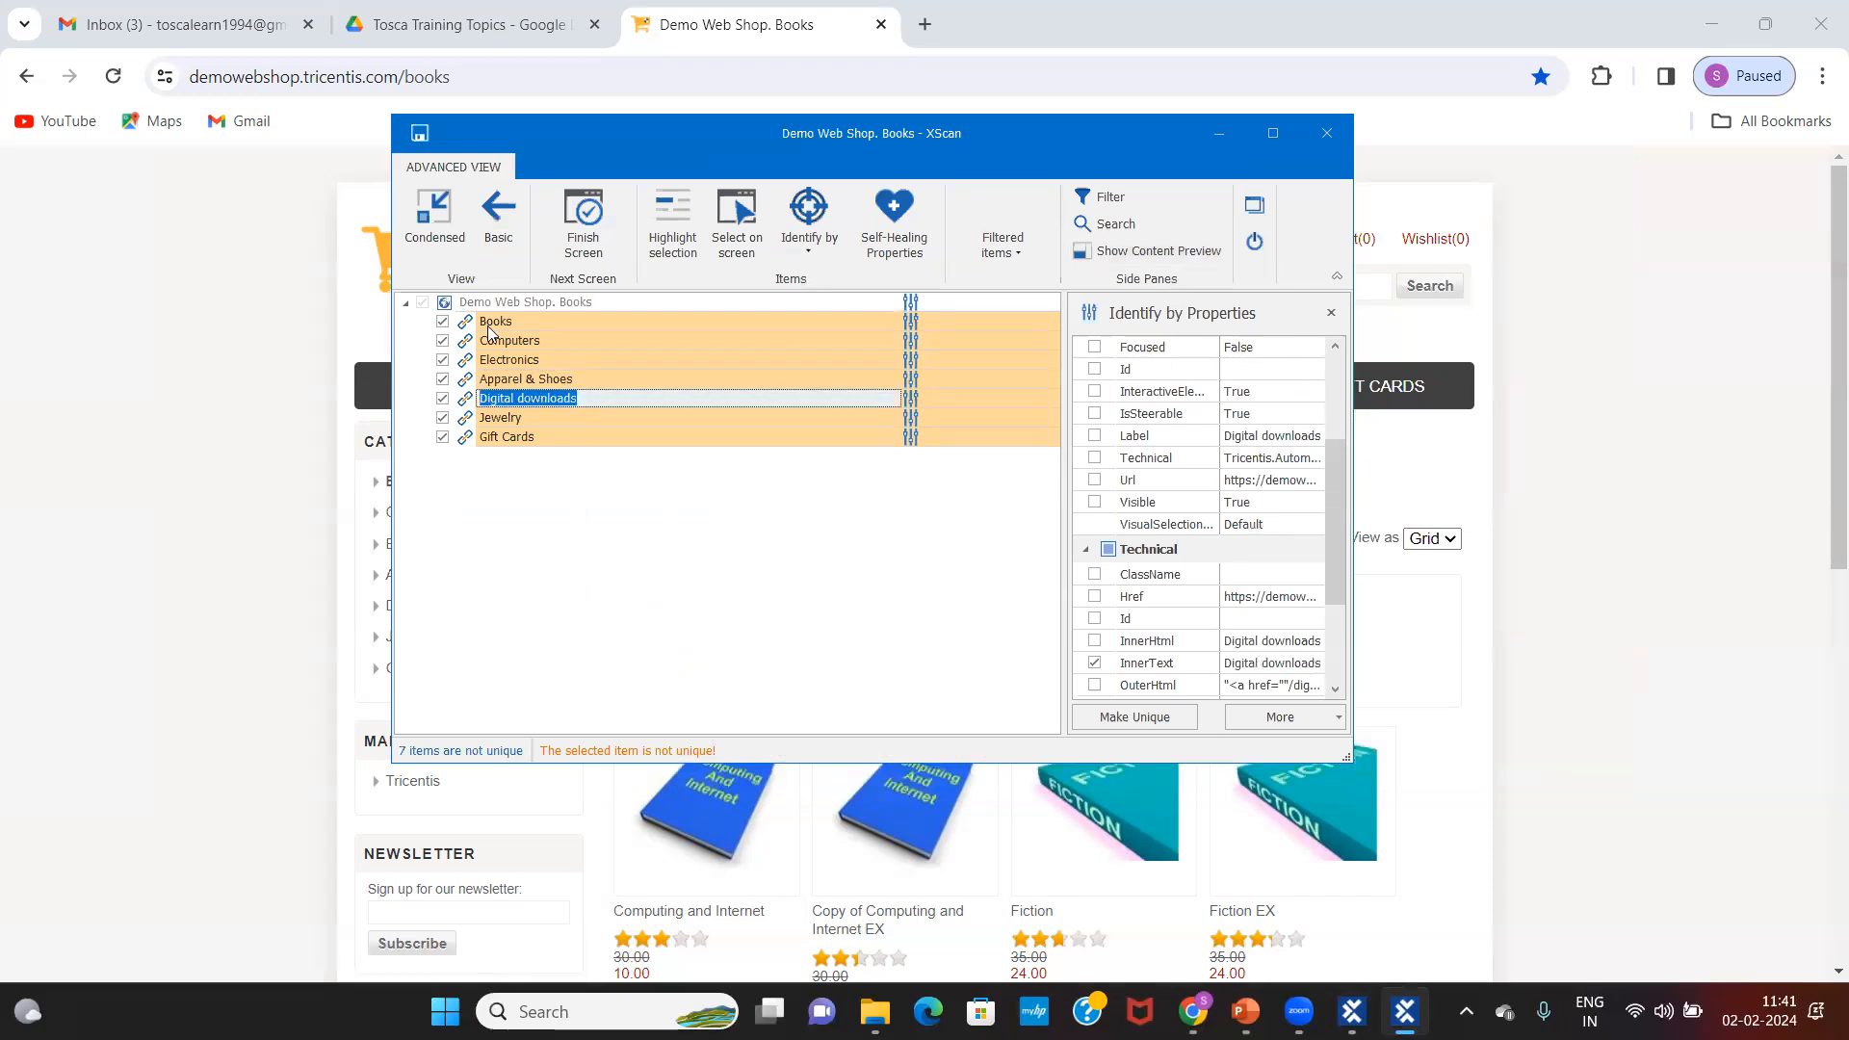
pyautogui.click(532, 324)
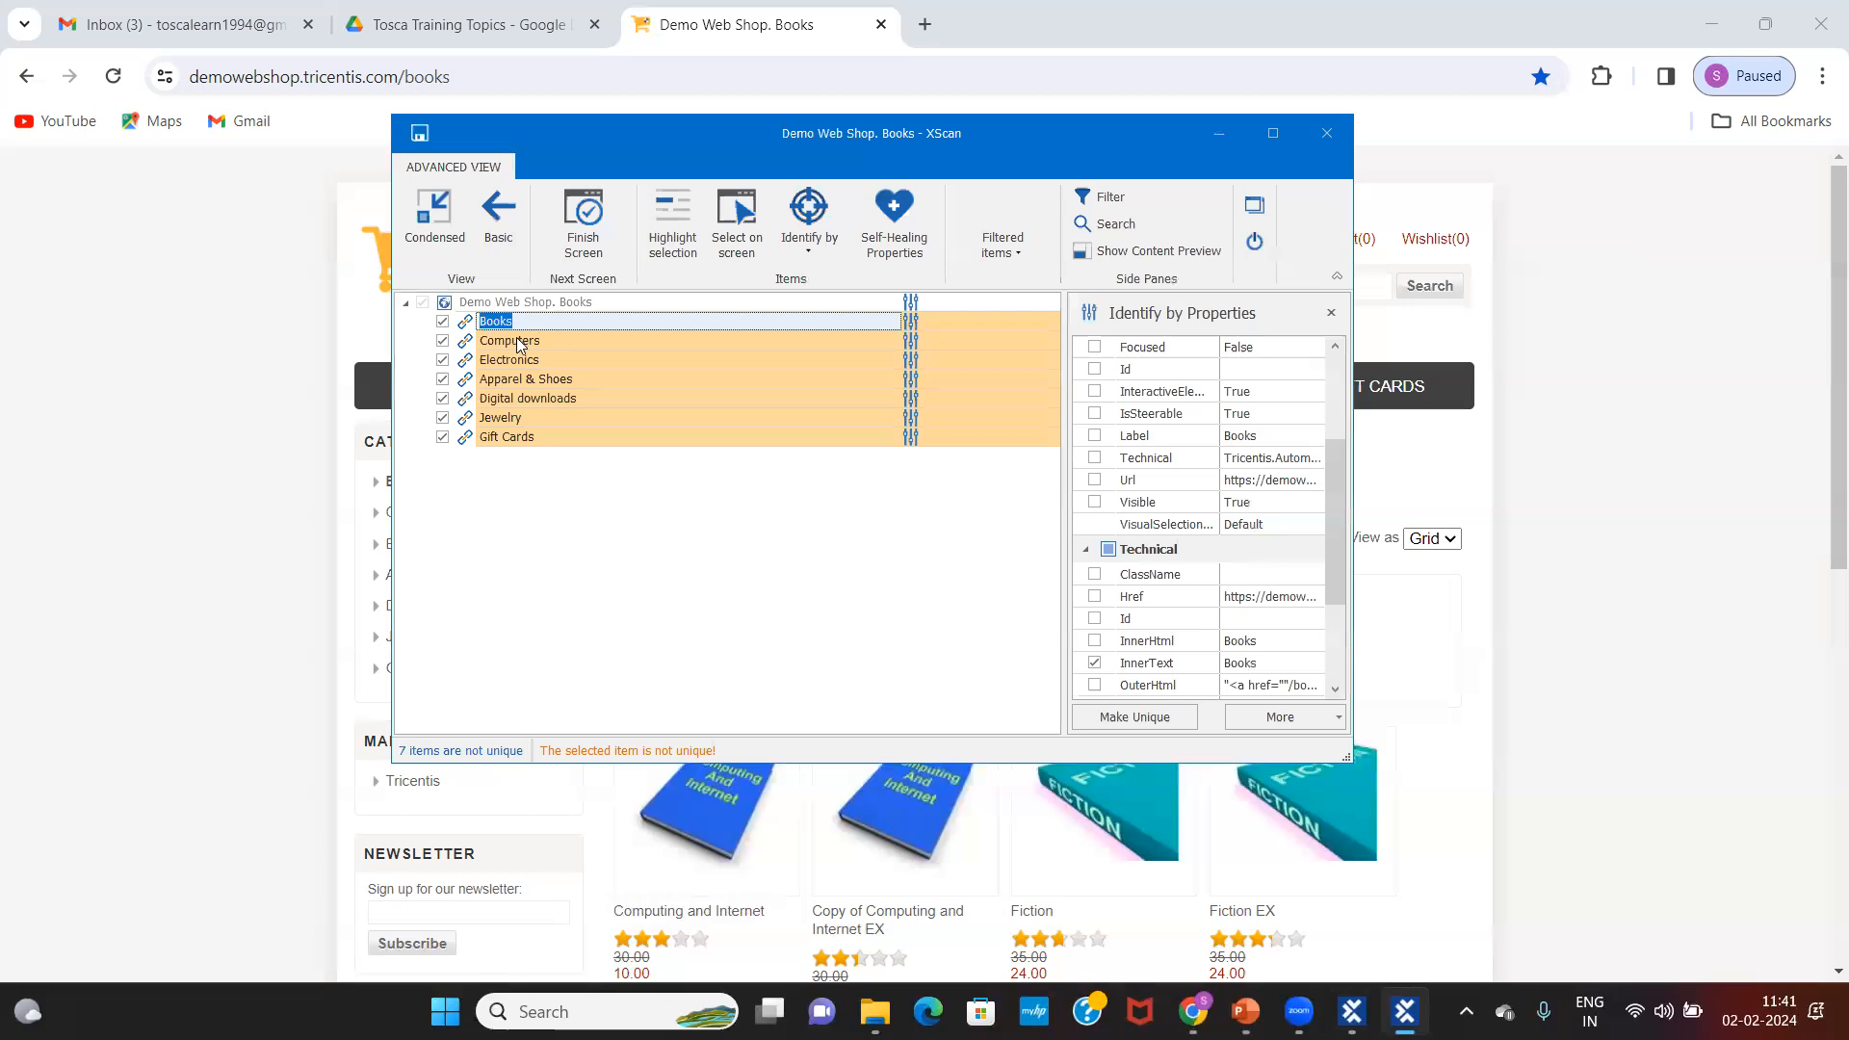
pyautogui.click(518, 343)
pyautogui.click(539, 361)
pyautogui.click(544, 380)
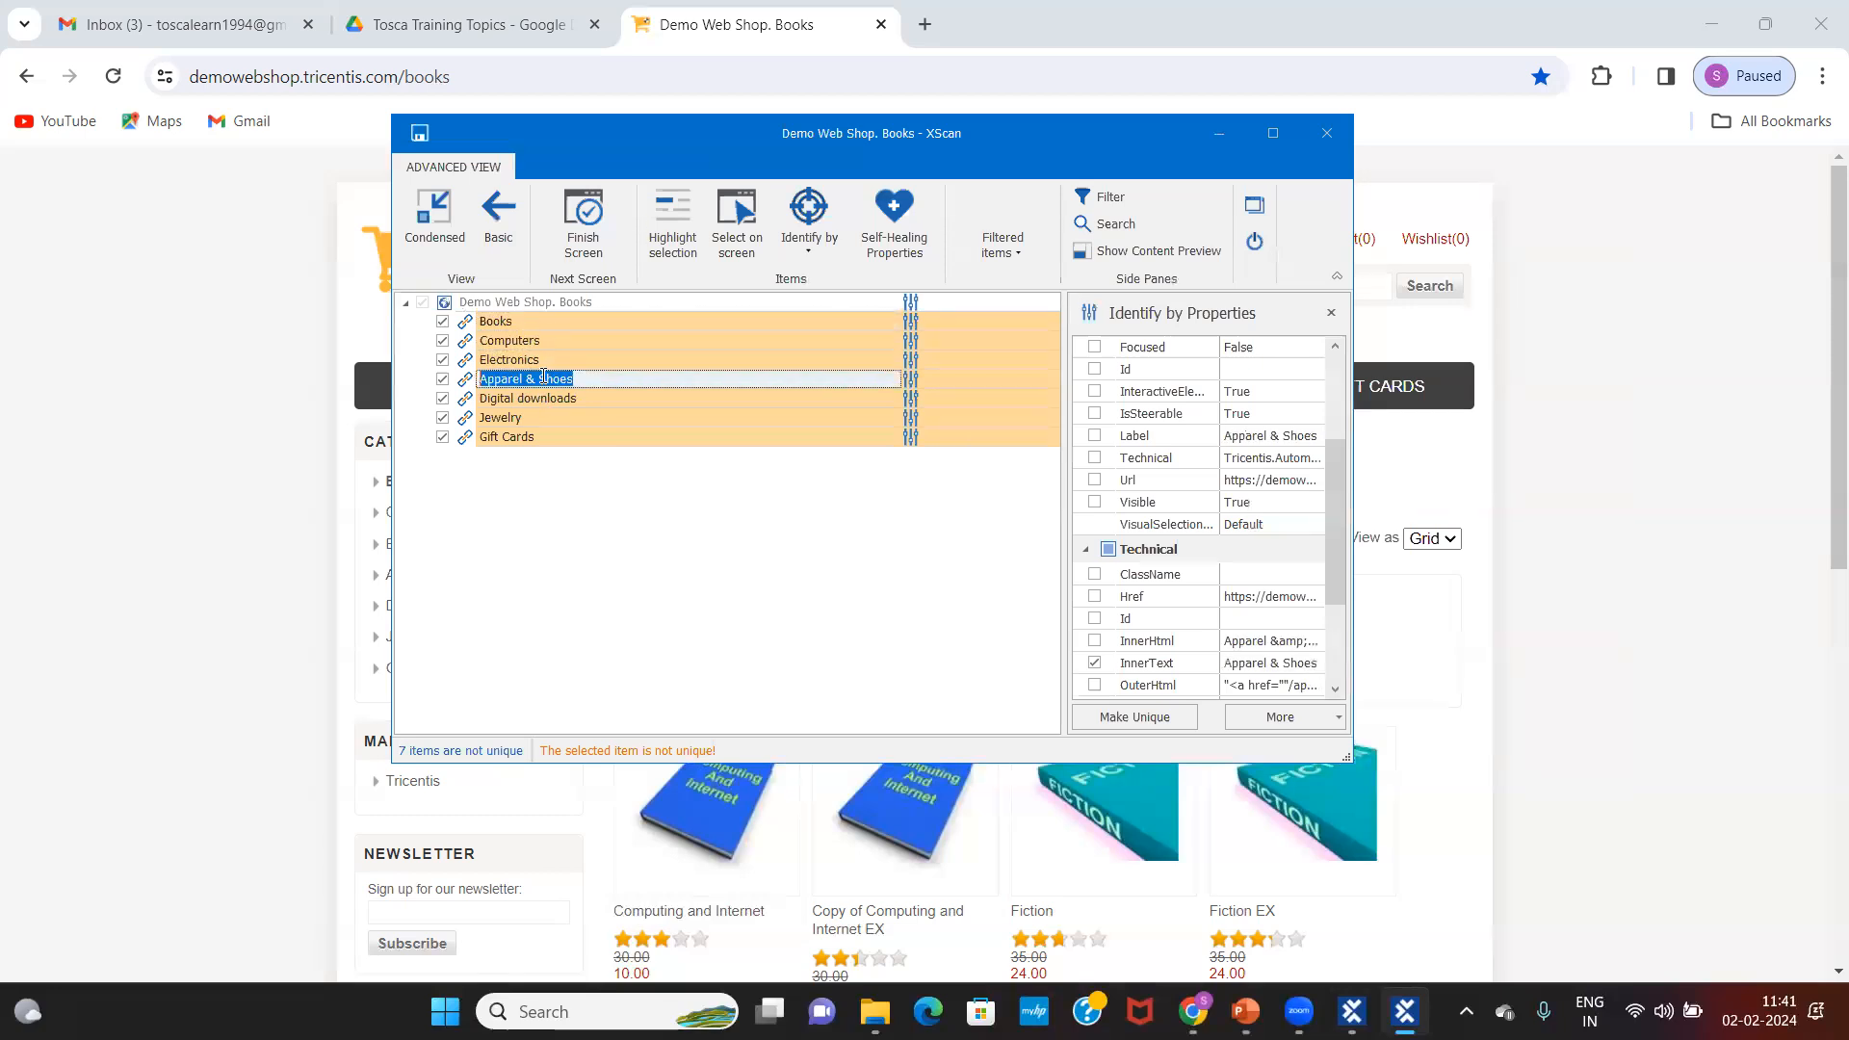
pyautogui.click(539, 321)
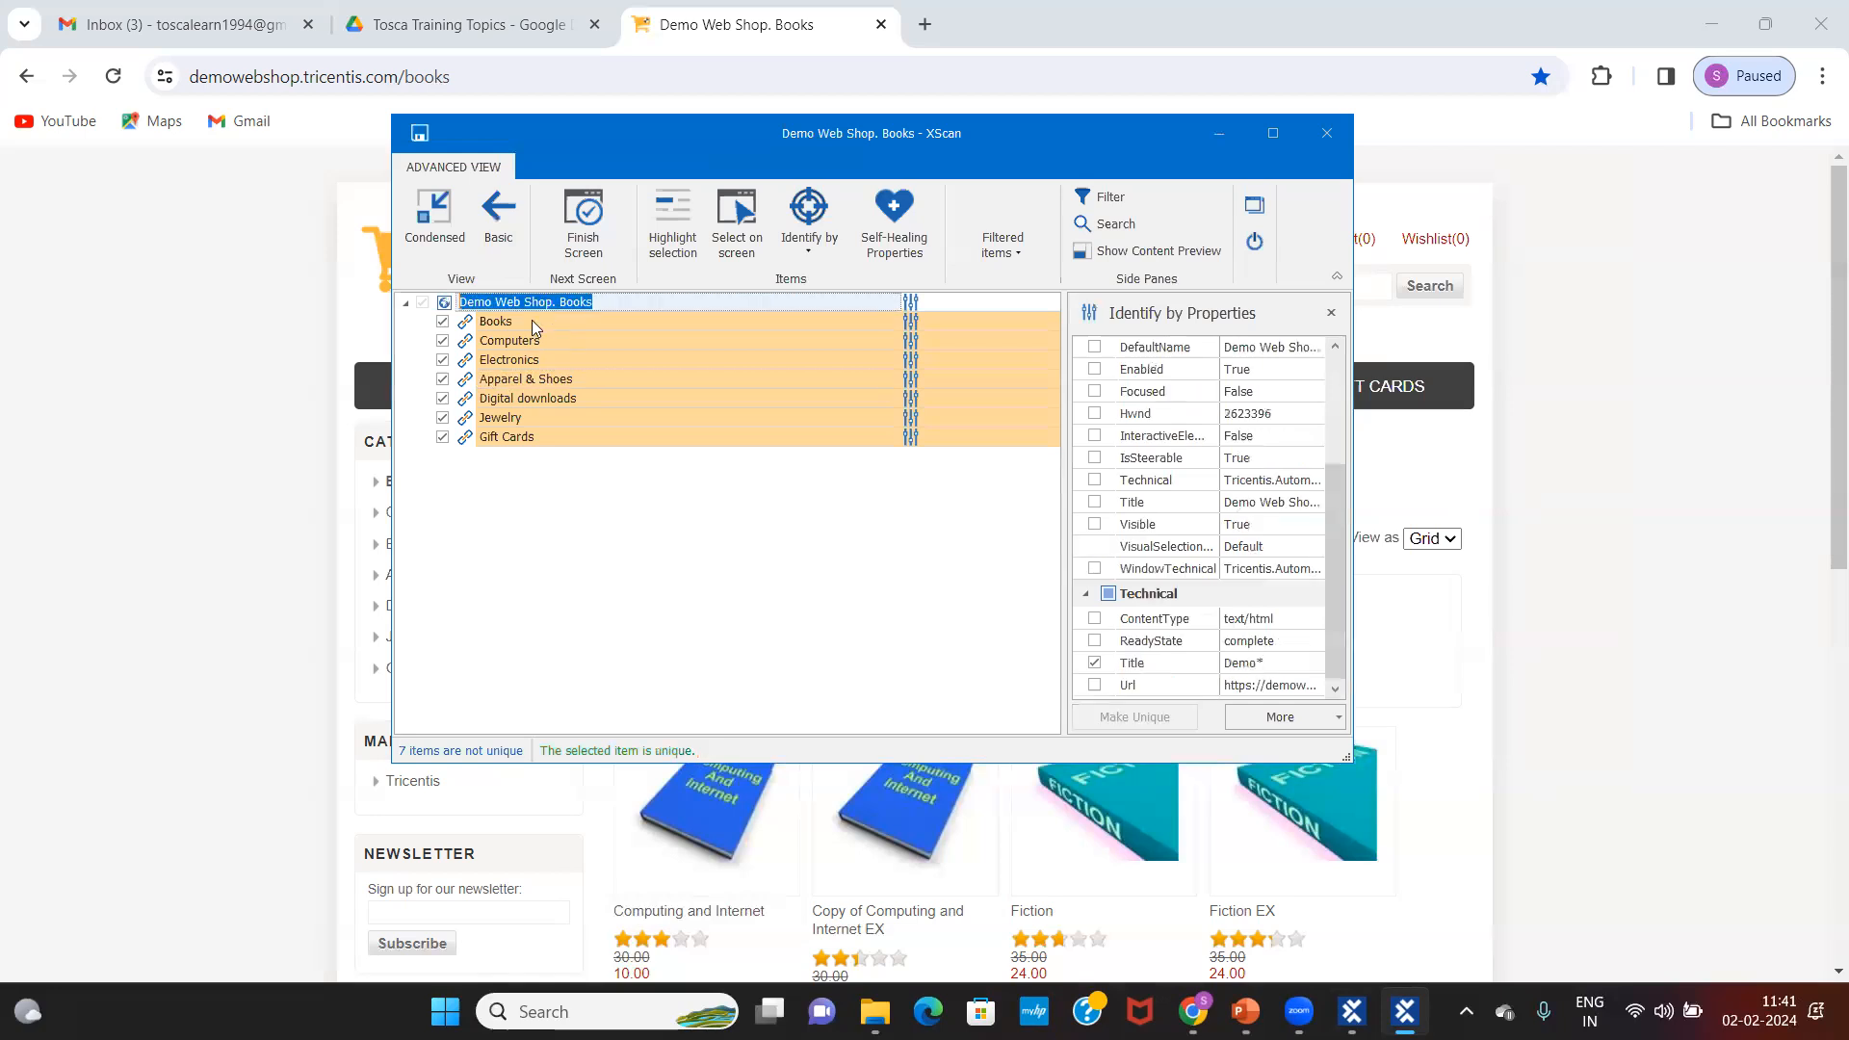
pyautogui.click(534, 322)
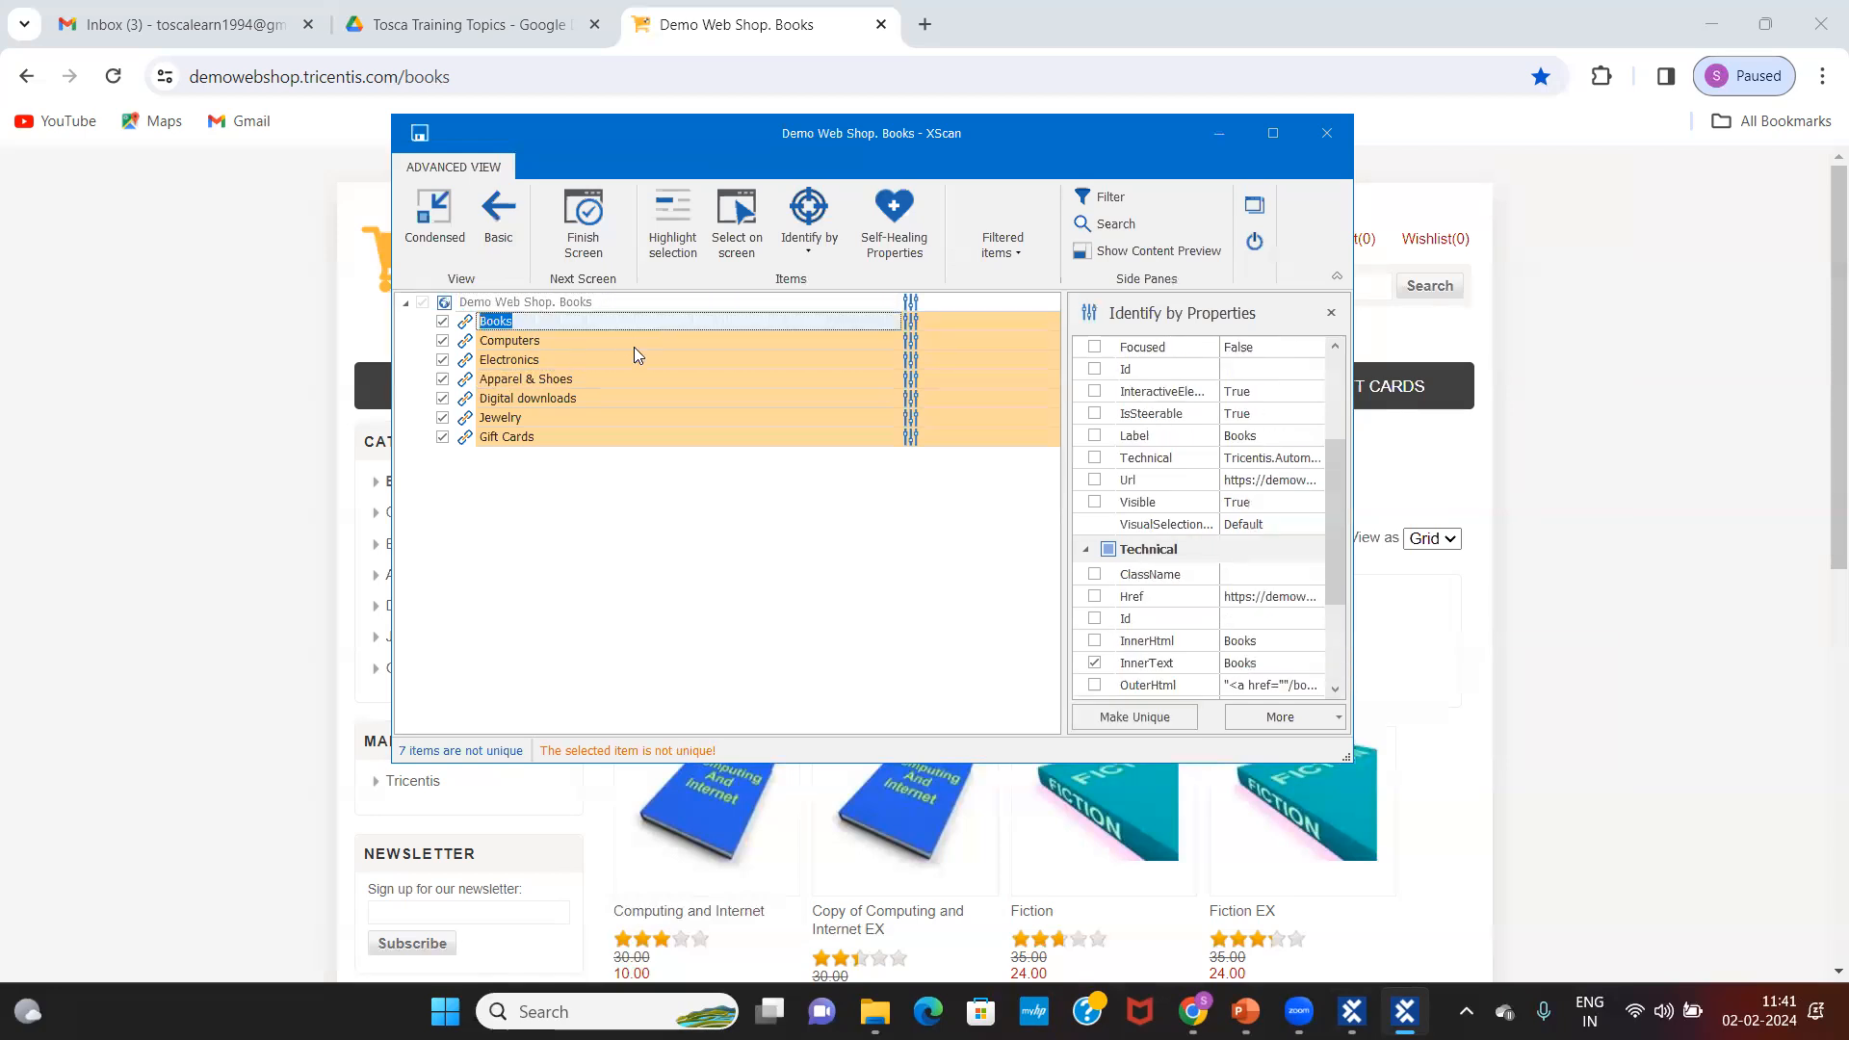
# Step: Tick Visible in the Books link's identification properties so it becomes unique
pyautogui.click(549, 322)
pyautogui.click(1238, 576)
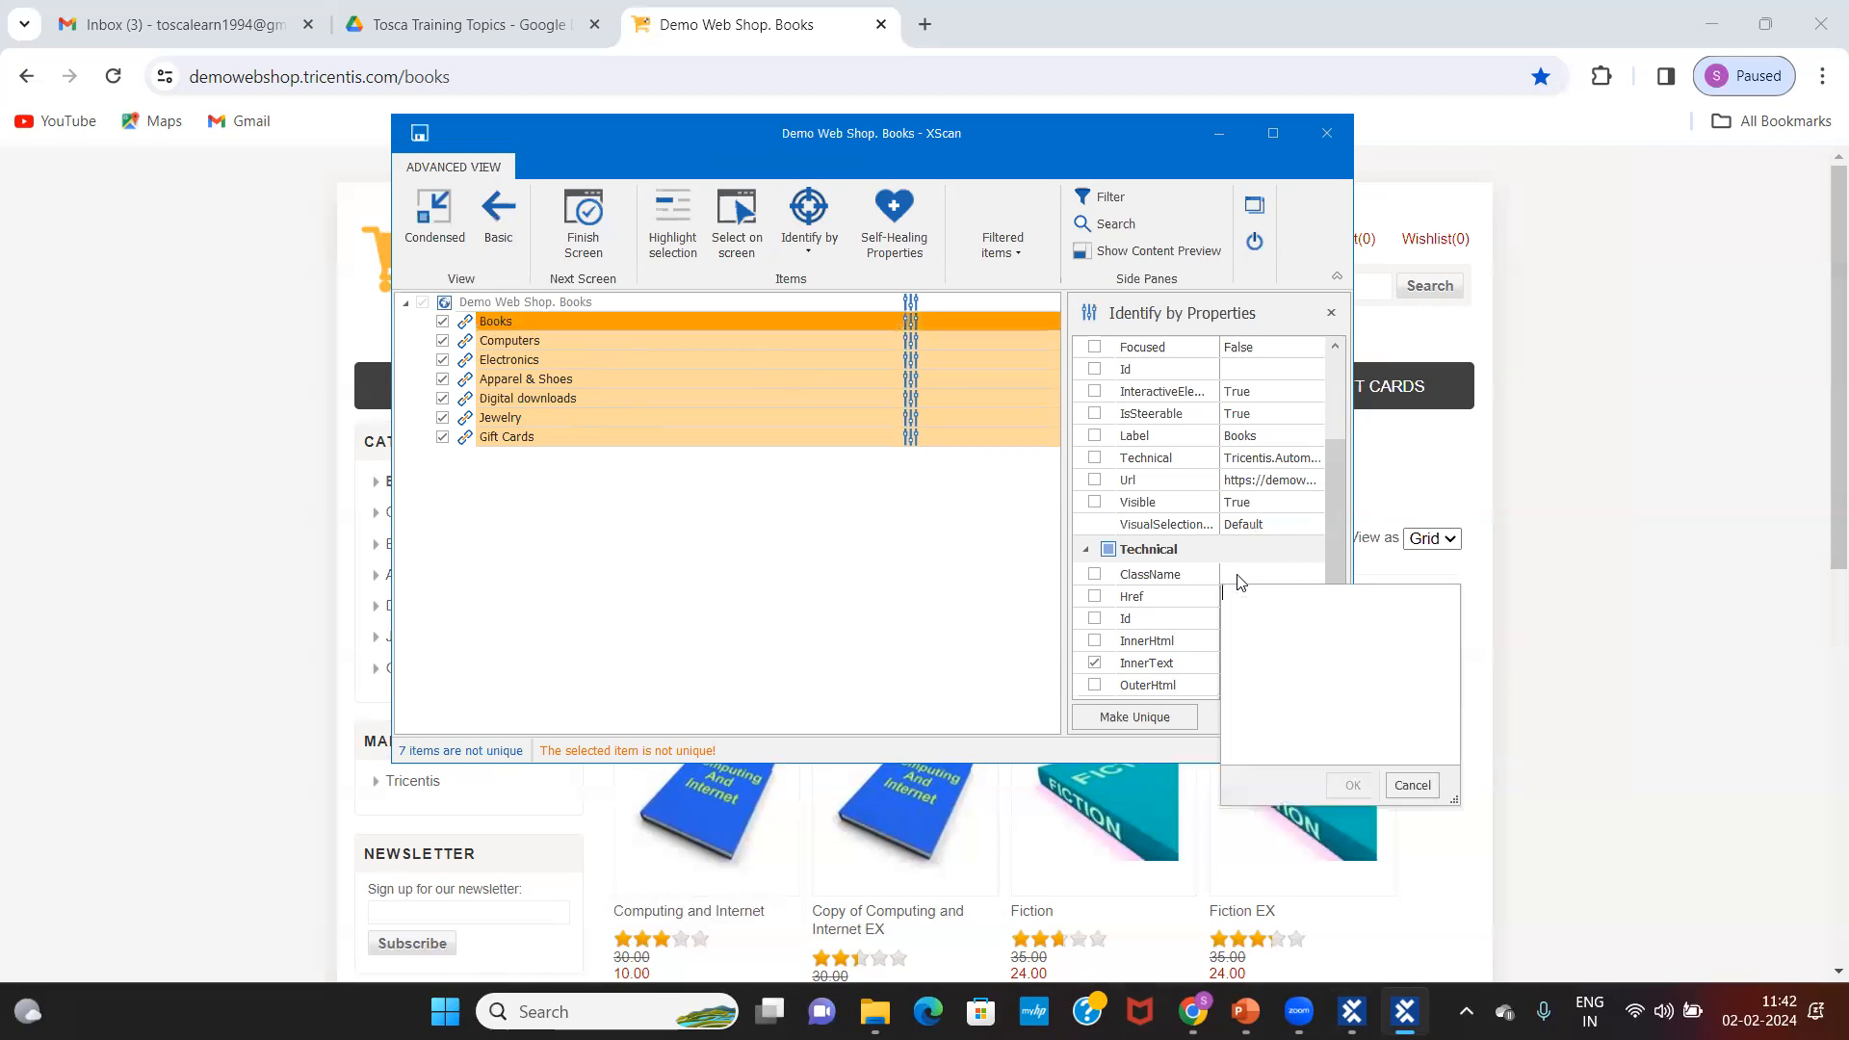
pyautogui.click(1092, 575)
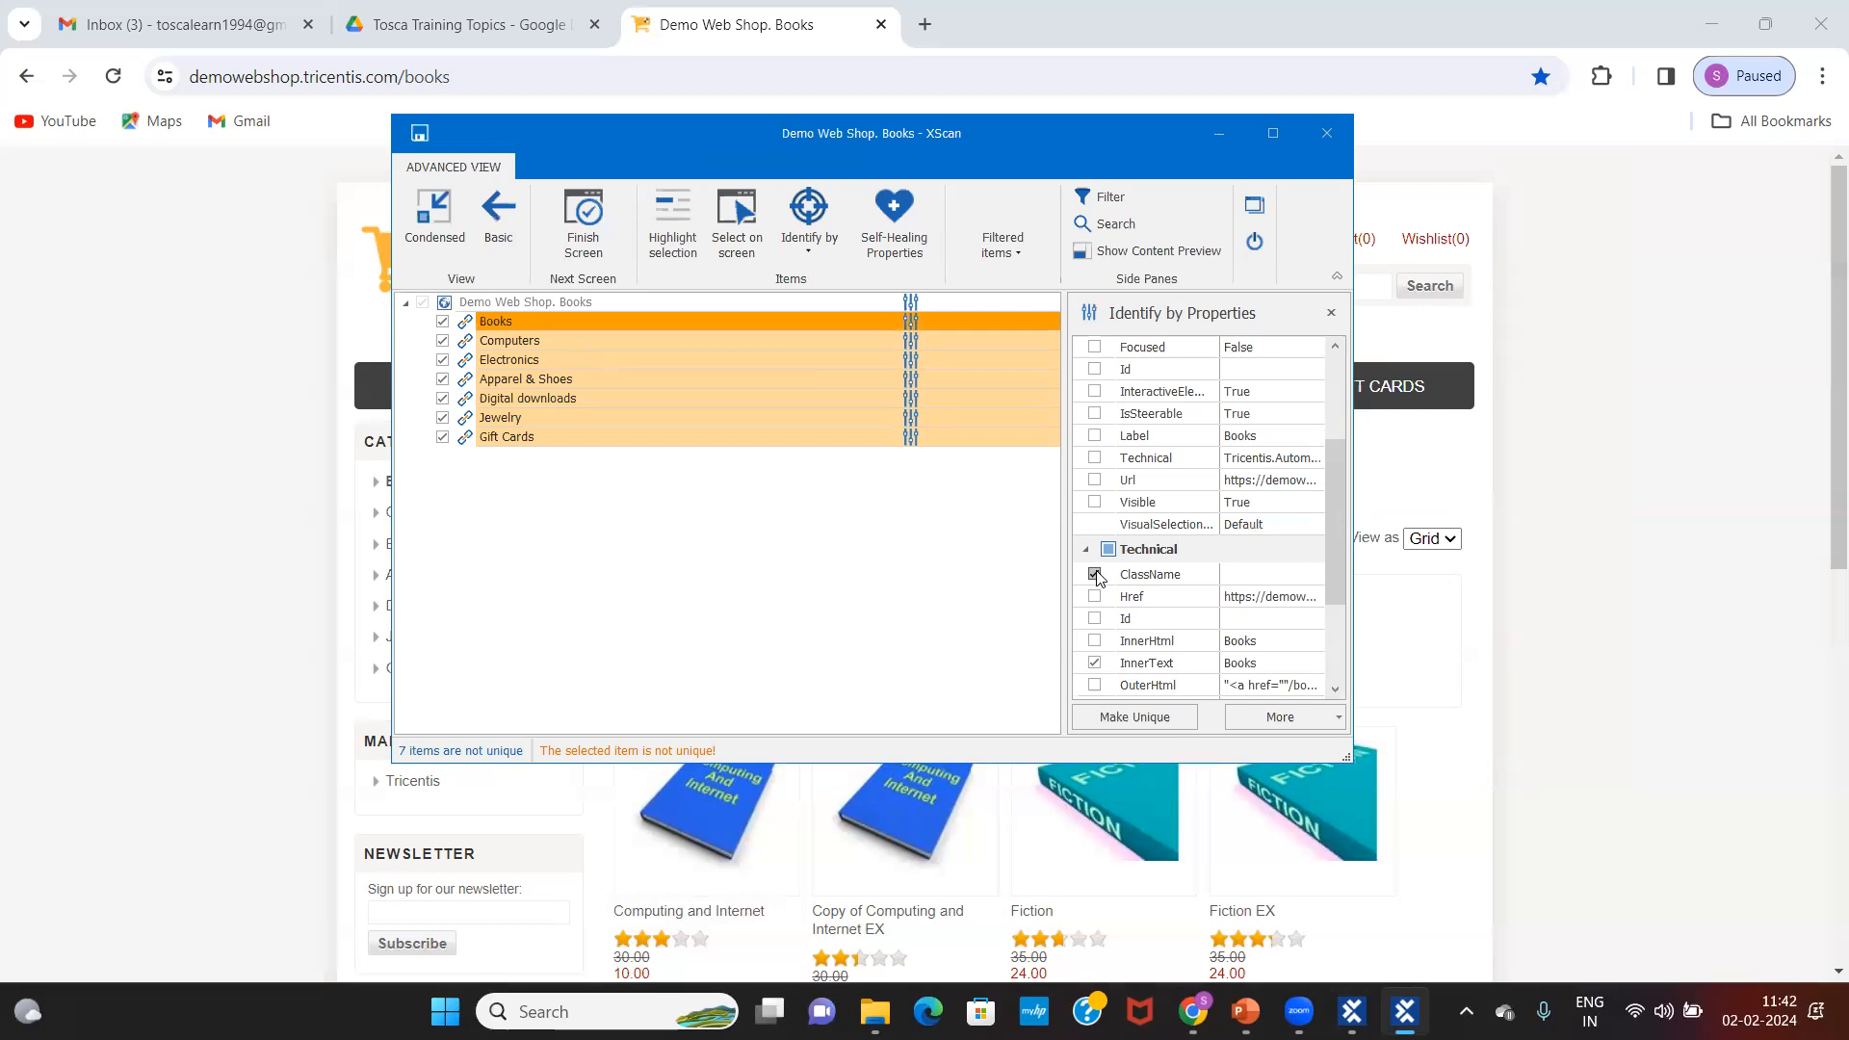
pyautogui.click(1238, 579)
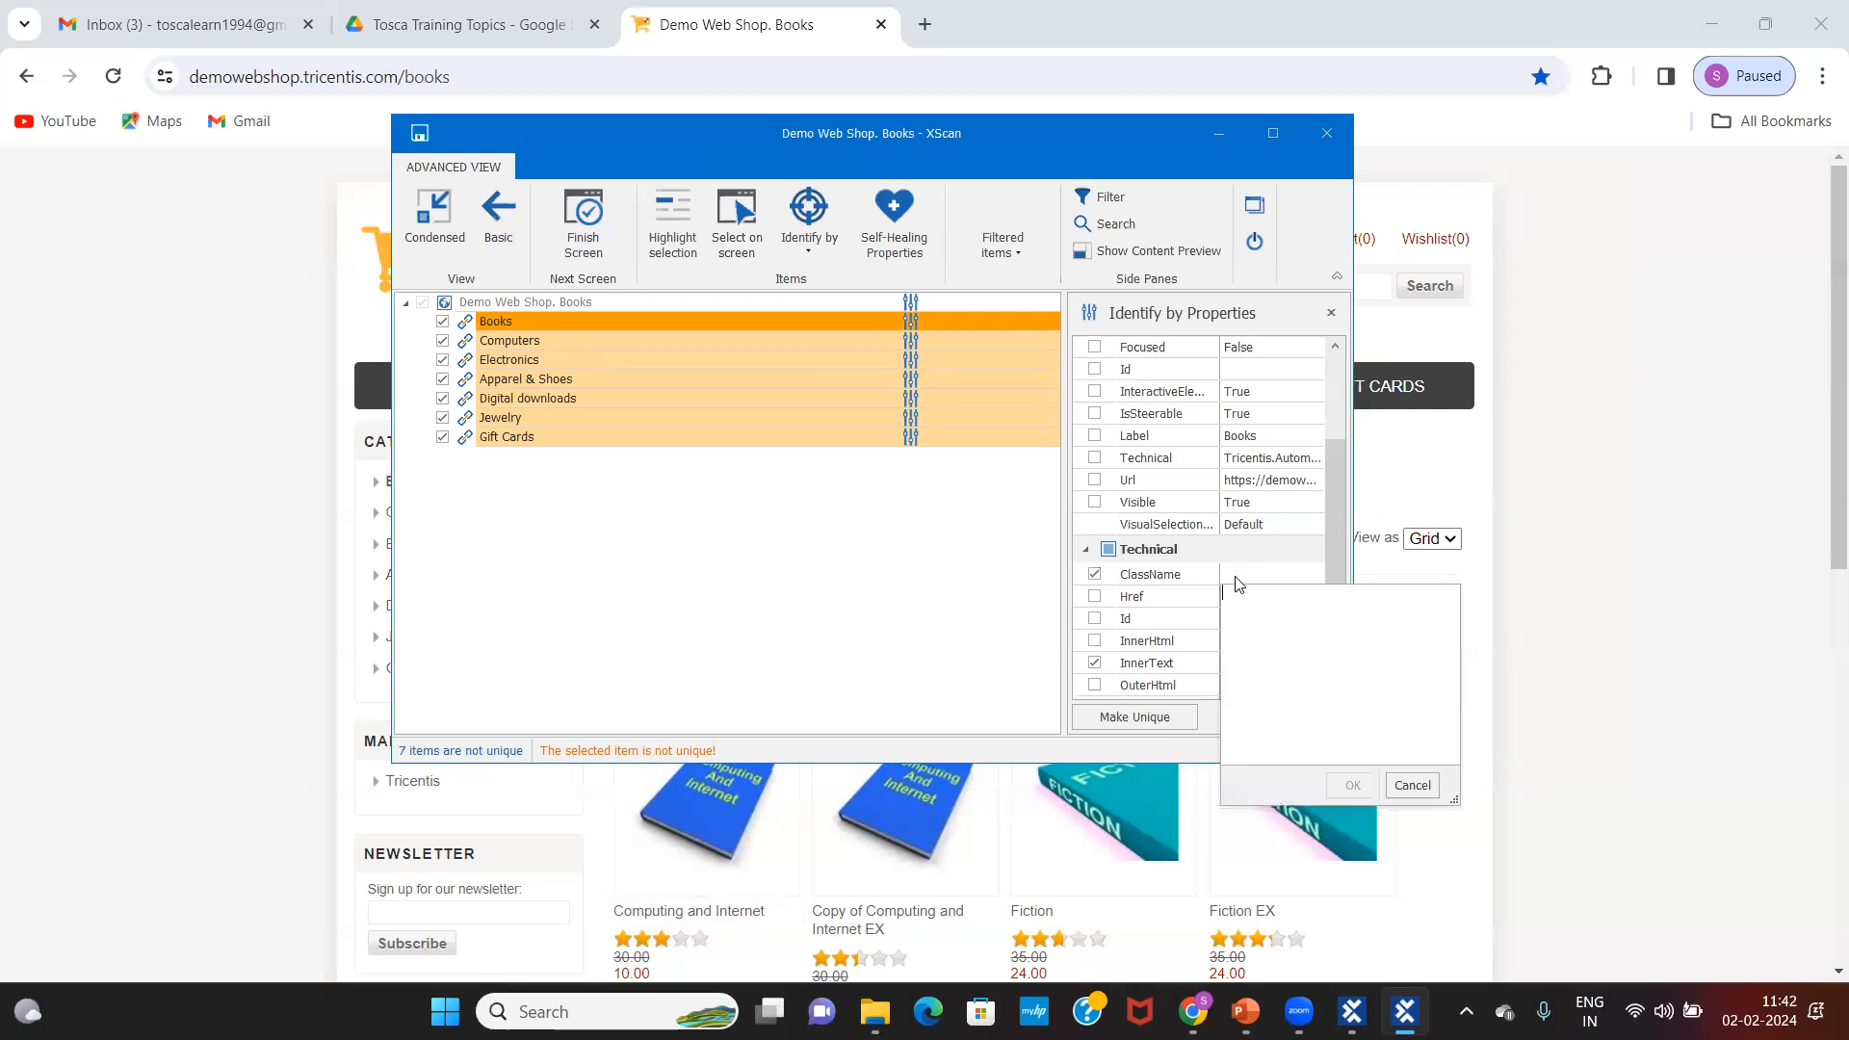
pyautogui.click(1094, 576)
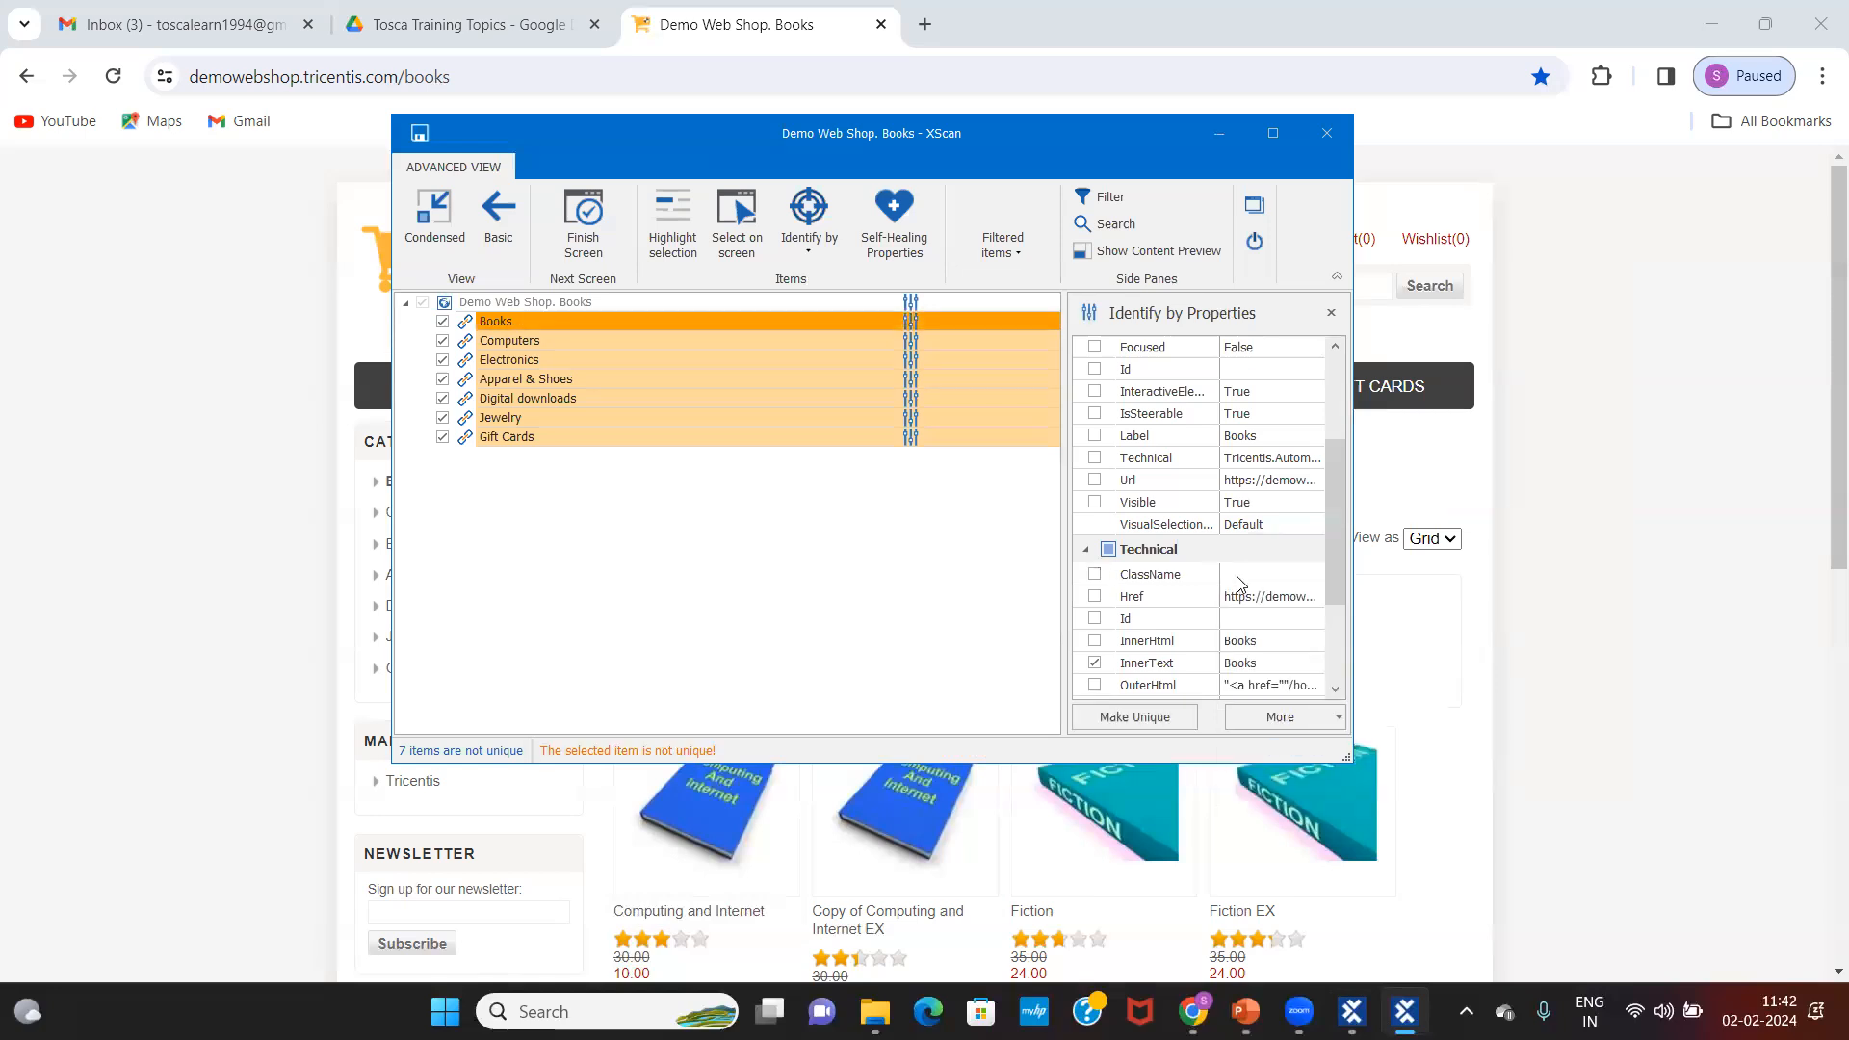
pyautogui.click(1239, 580)
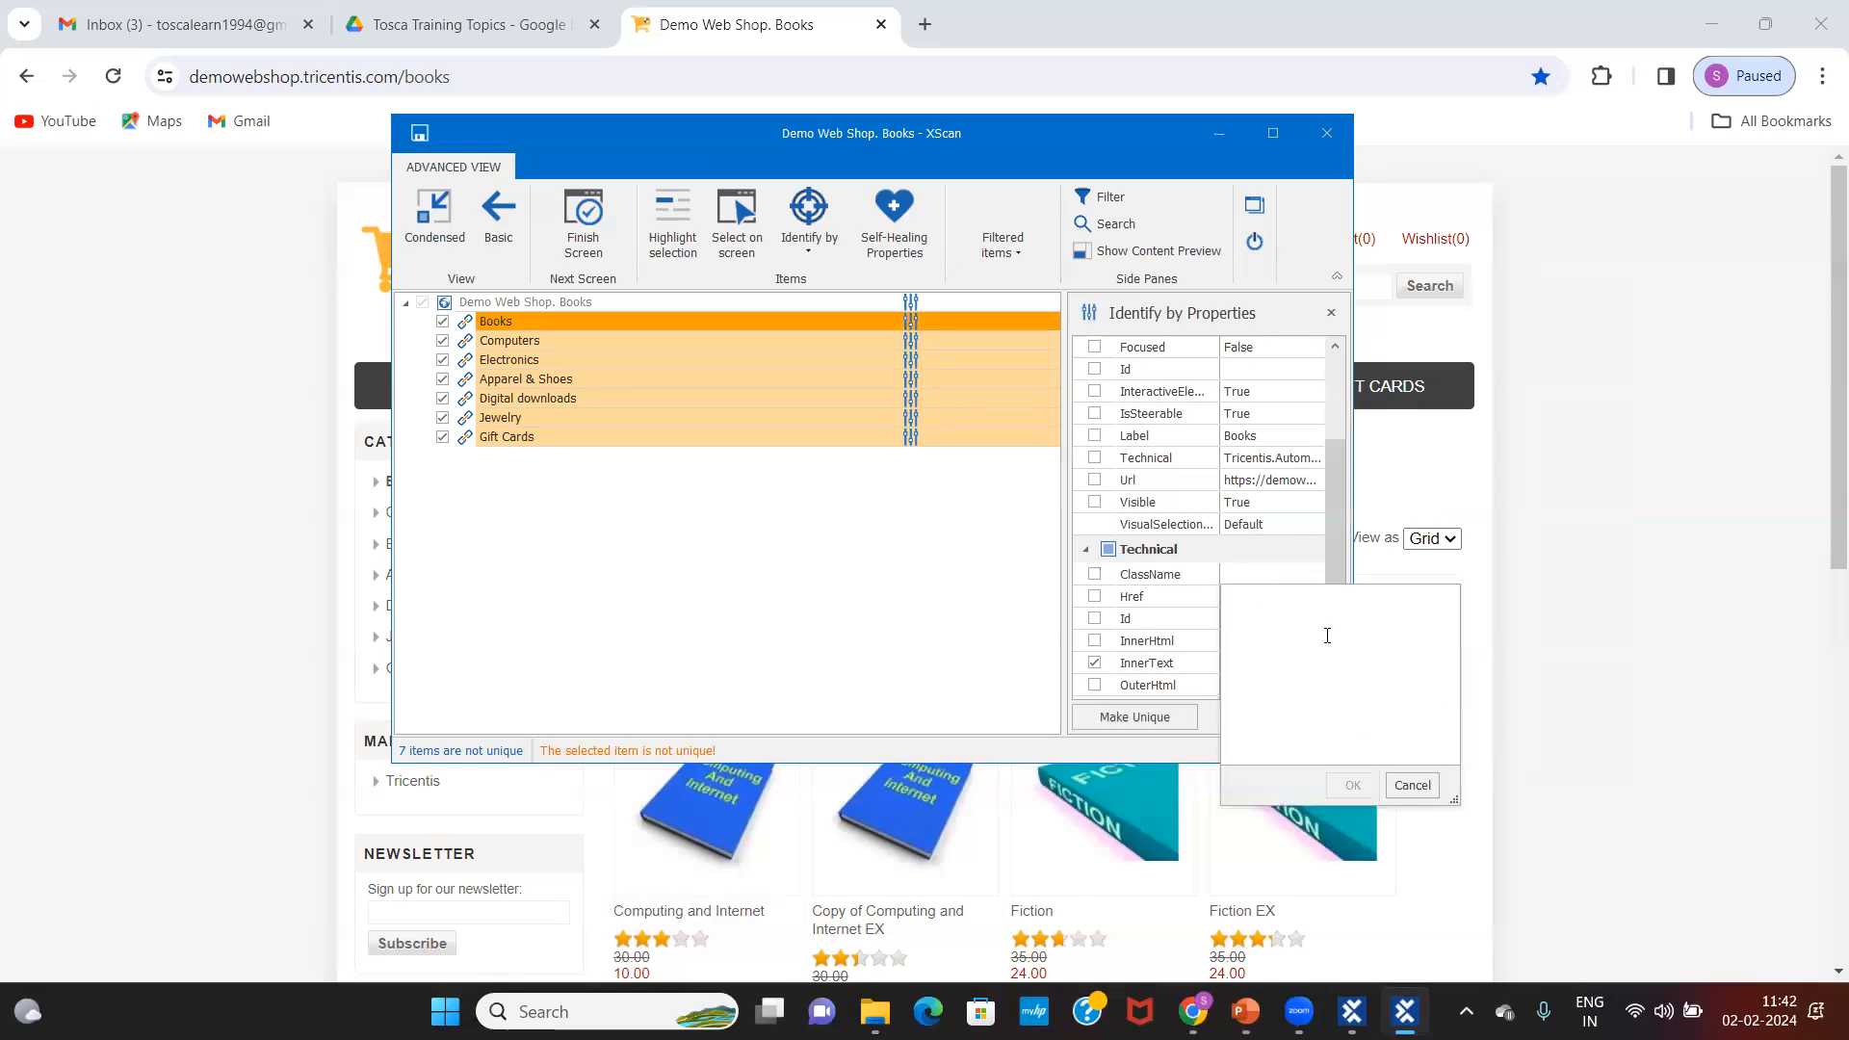
pyautogui.click(1411, 785)
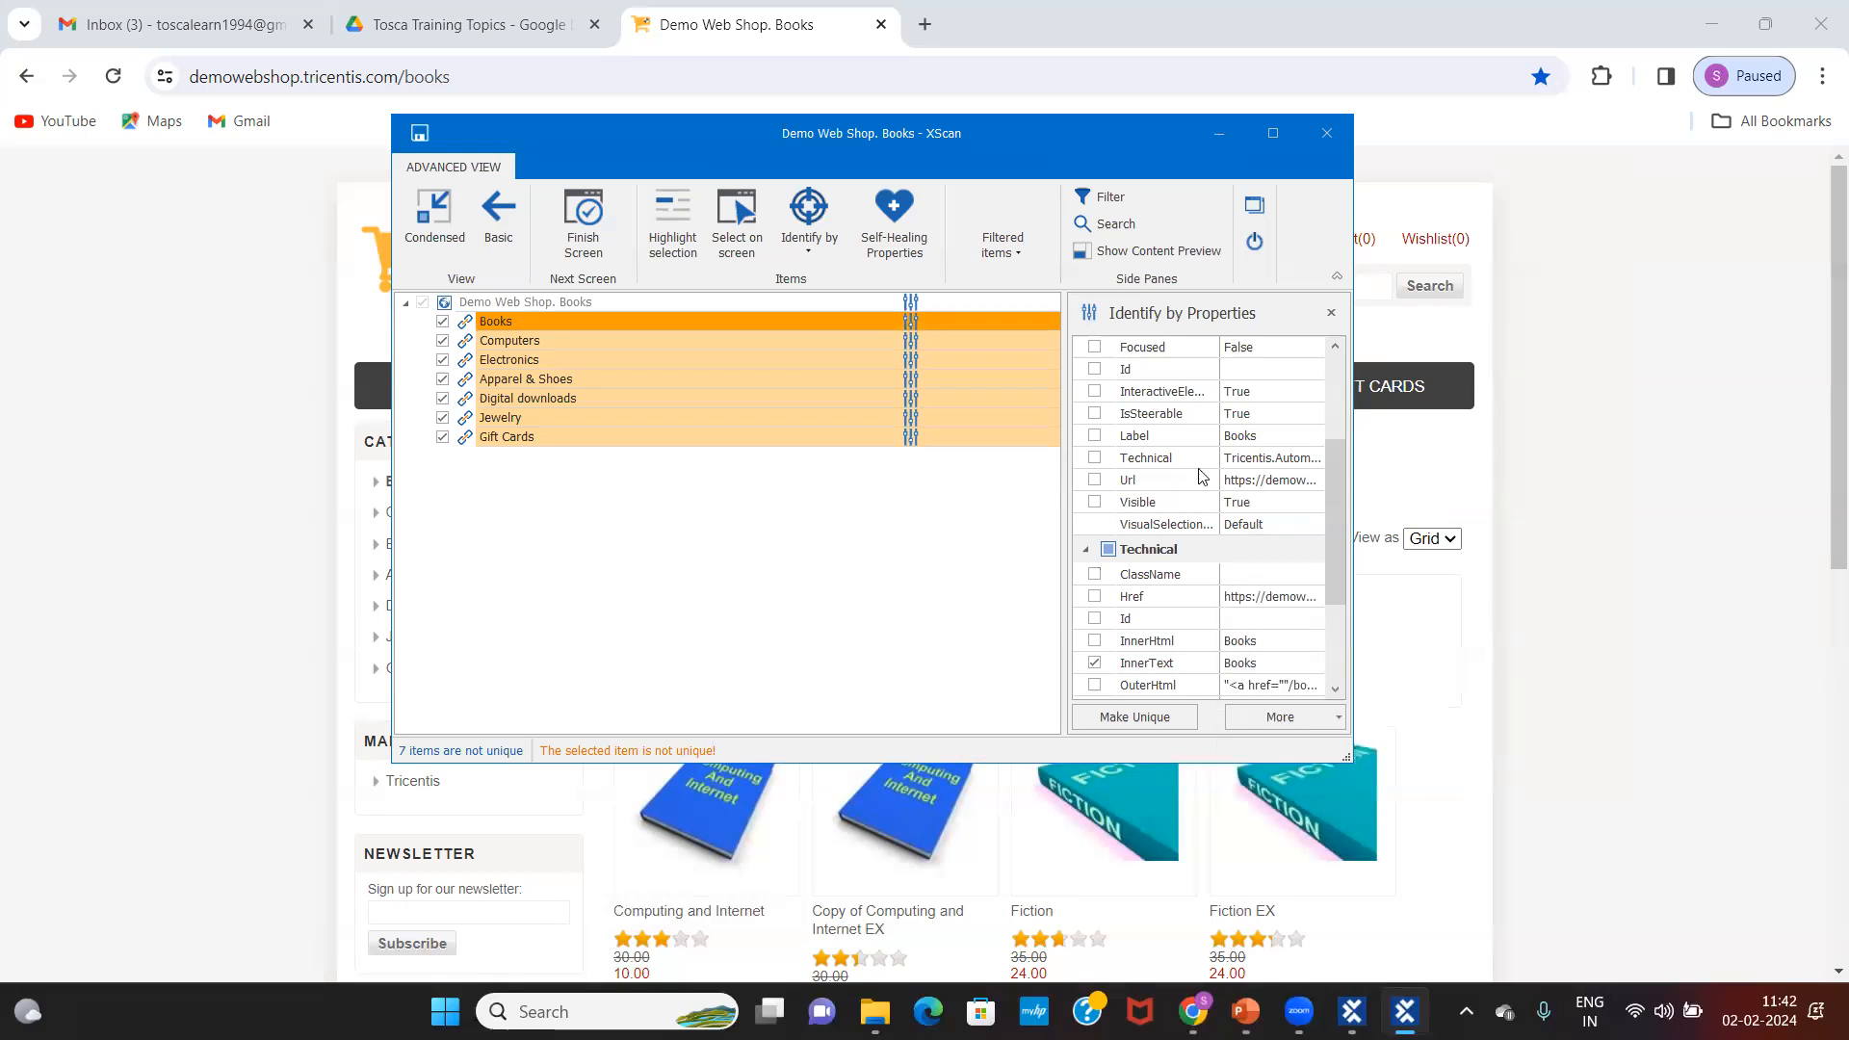
pyautogui.click(1094, 502)
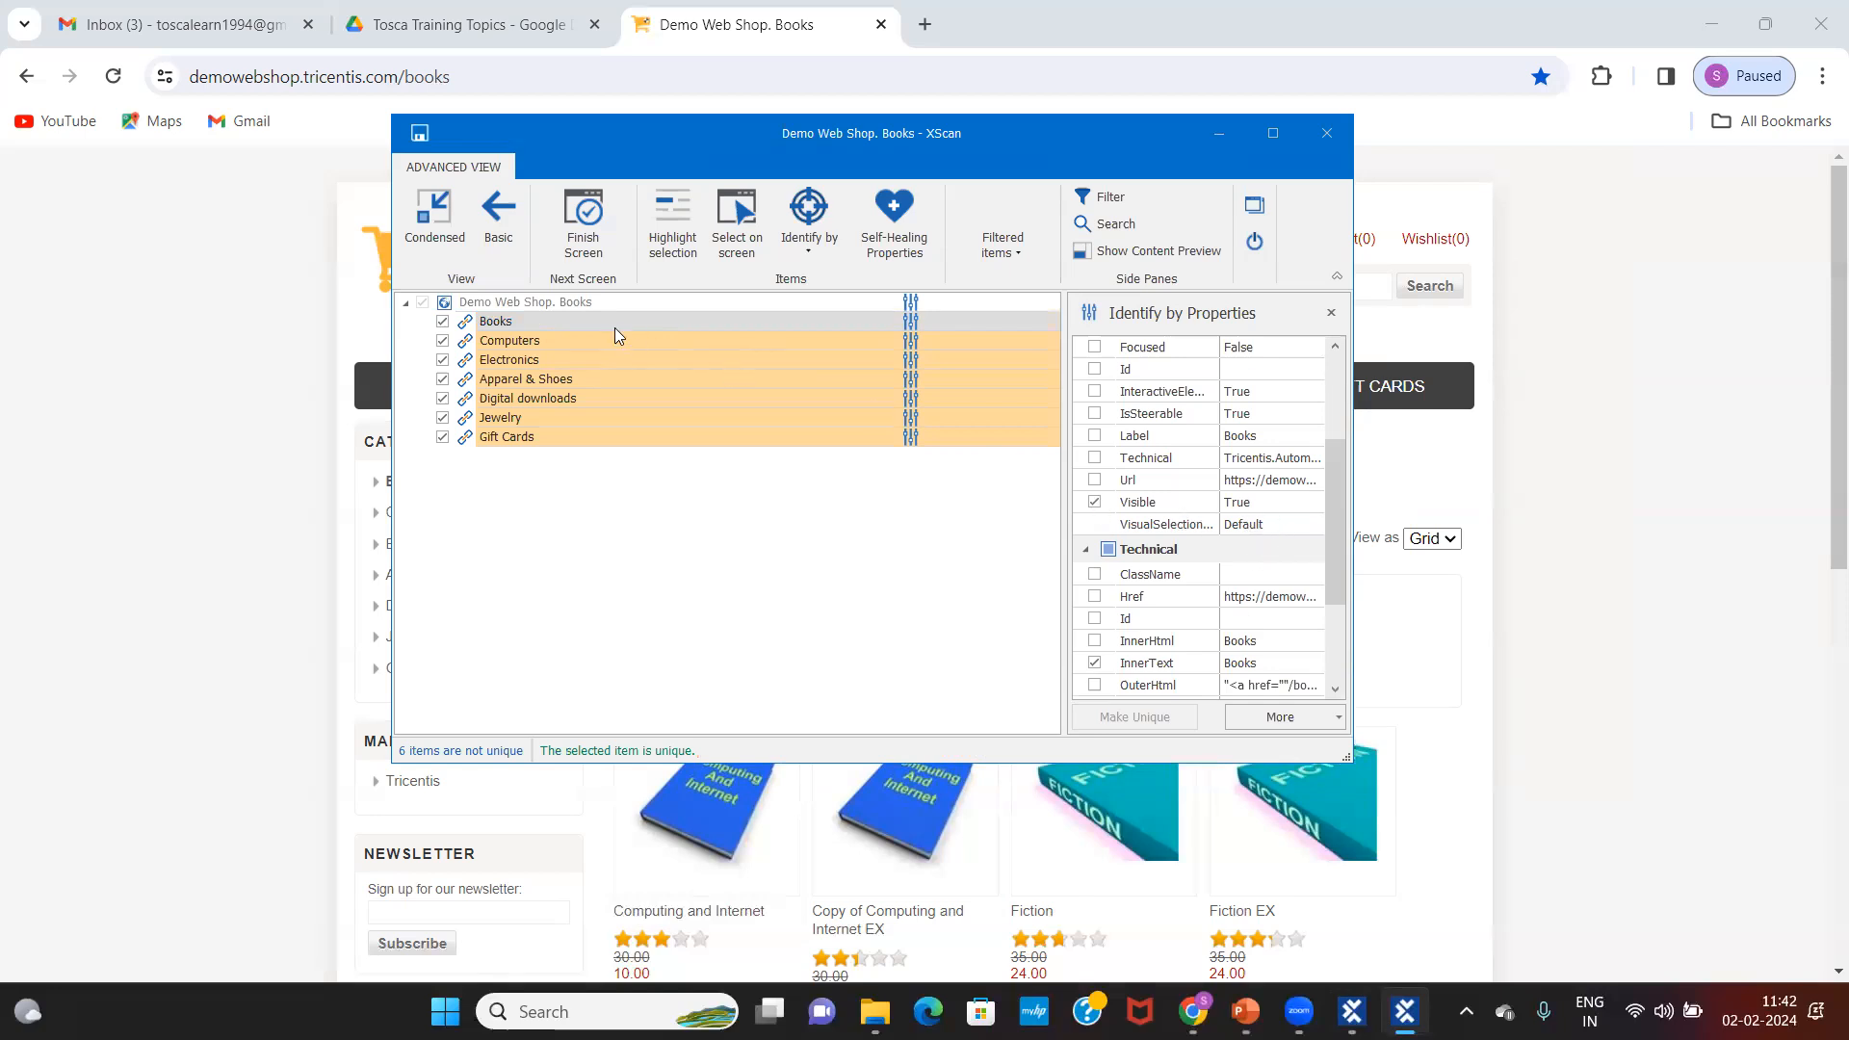
# Step: Tick Visible for the Computers link so it is identified by InnerText plus Visible
pyautogui.click(554, 341)
pyautogui.click(555, 341)
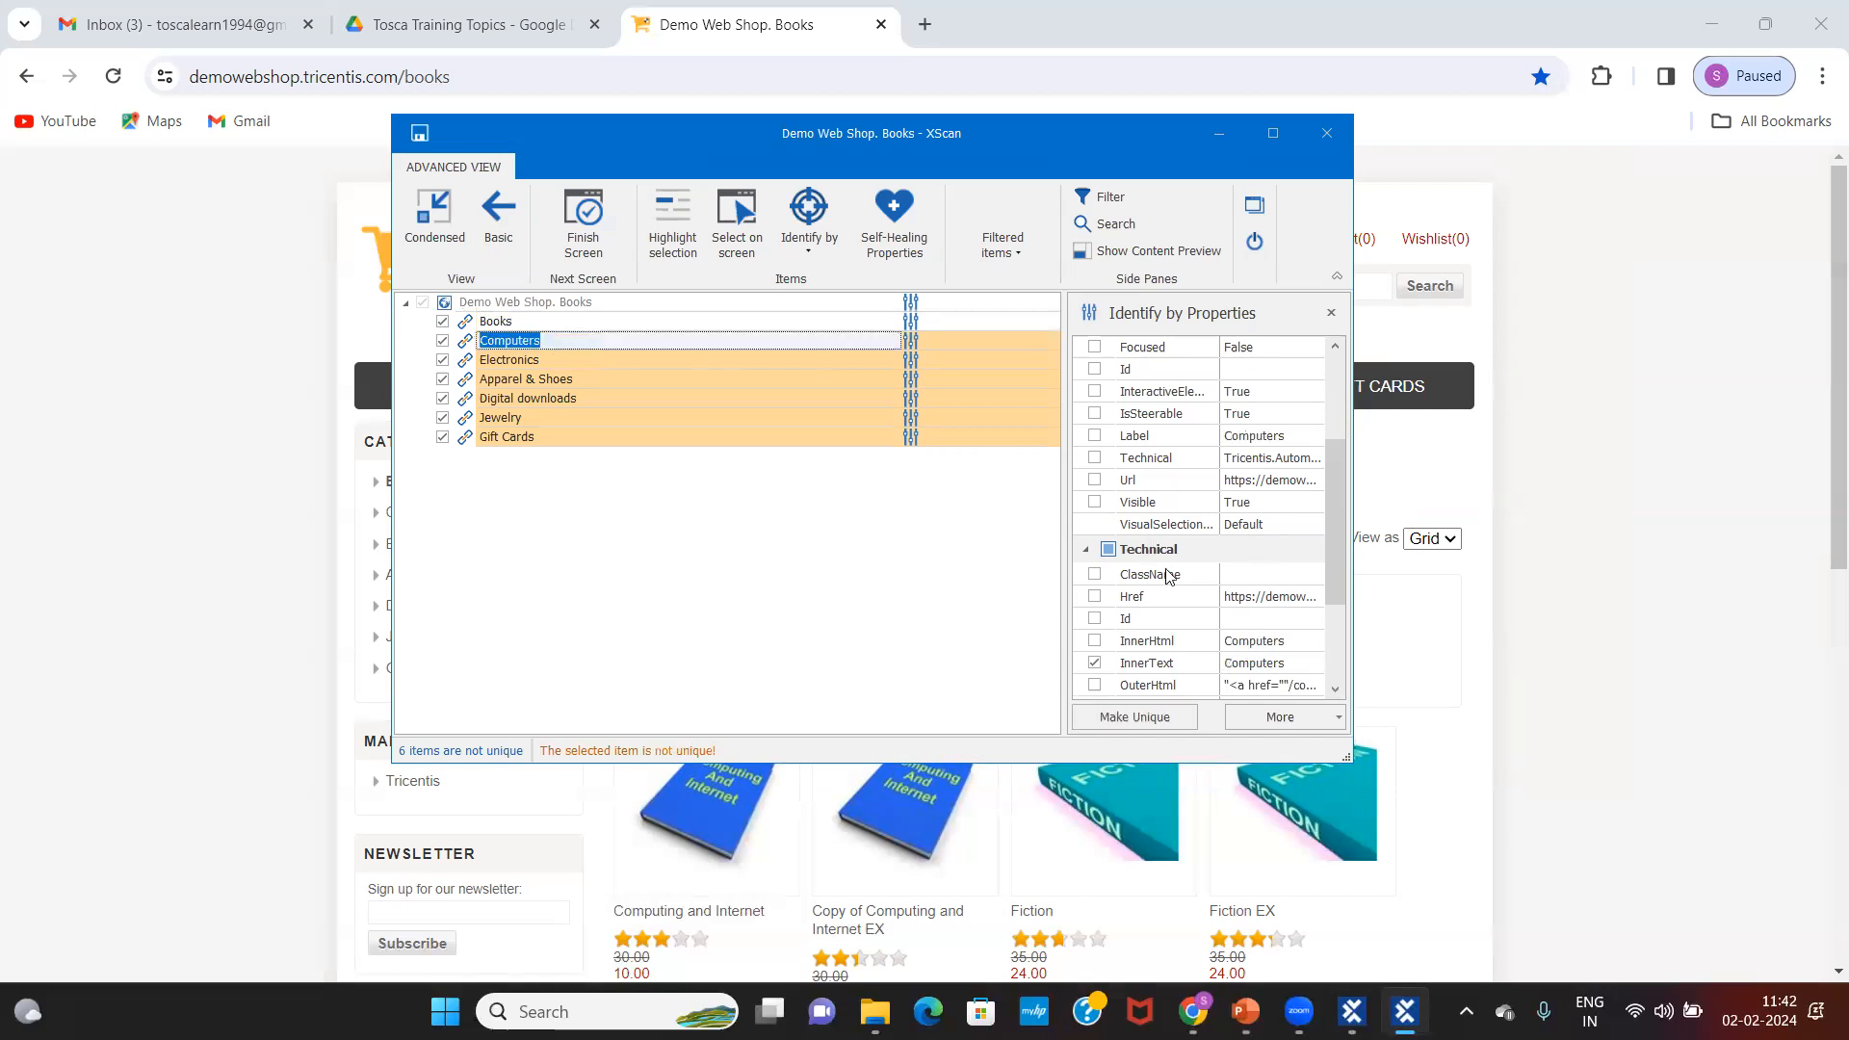
pyautogui.click(1262, 578)
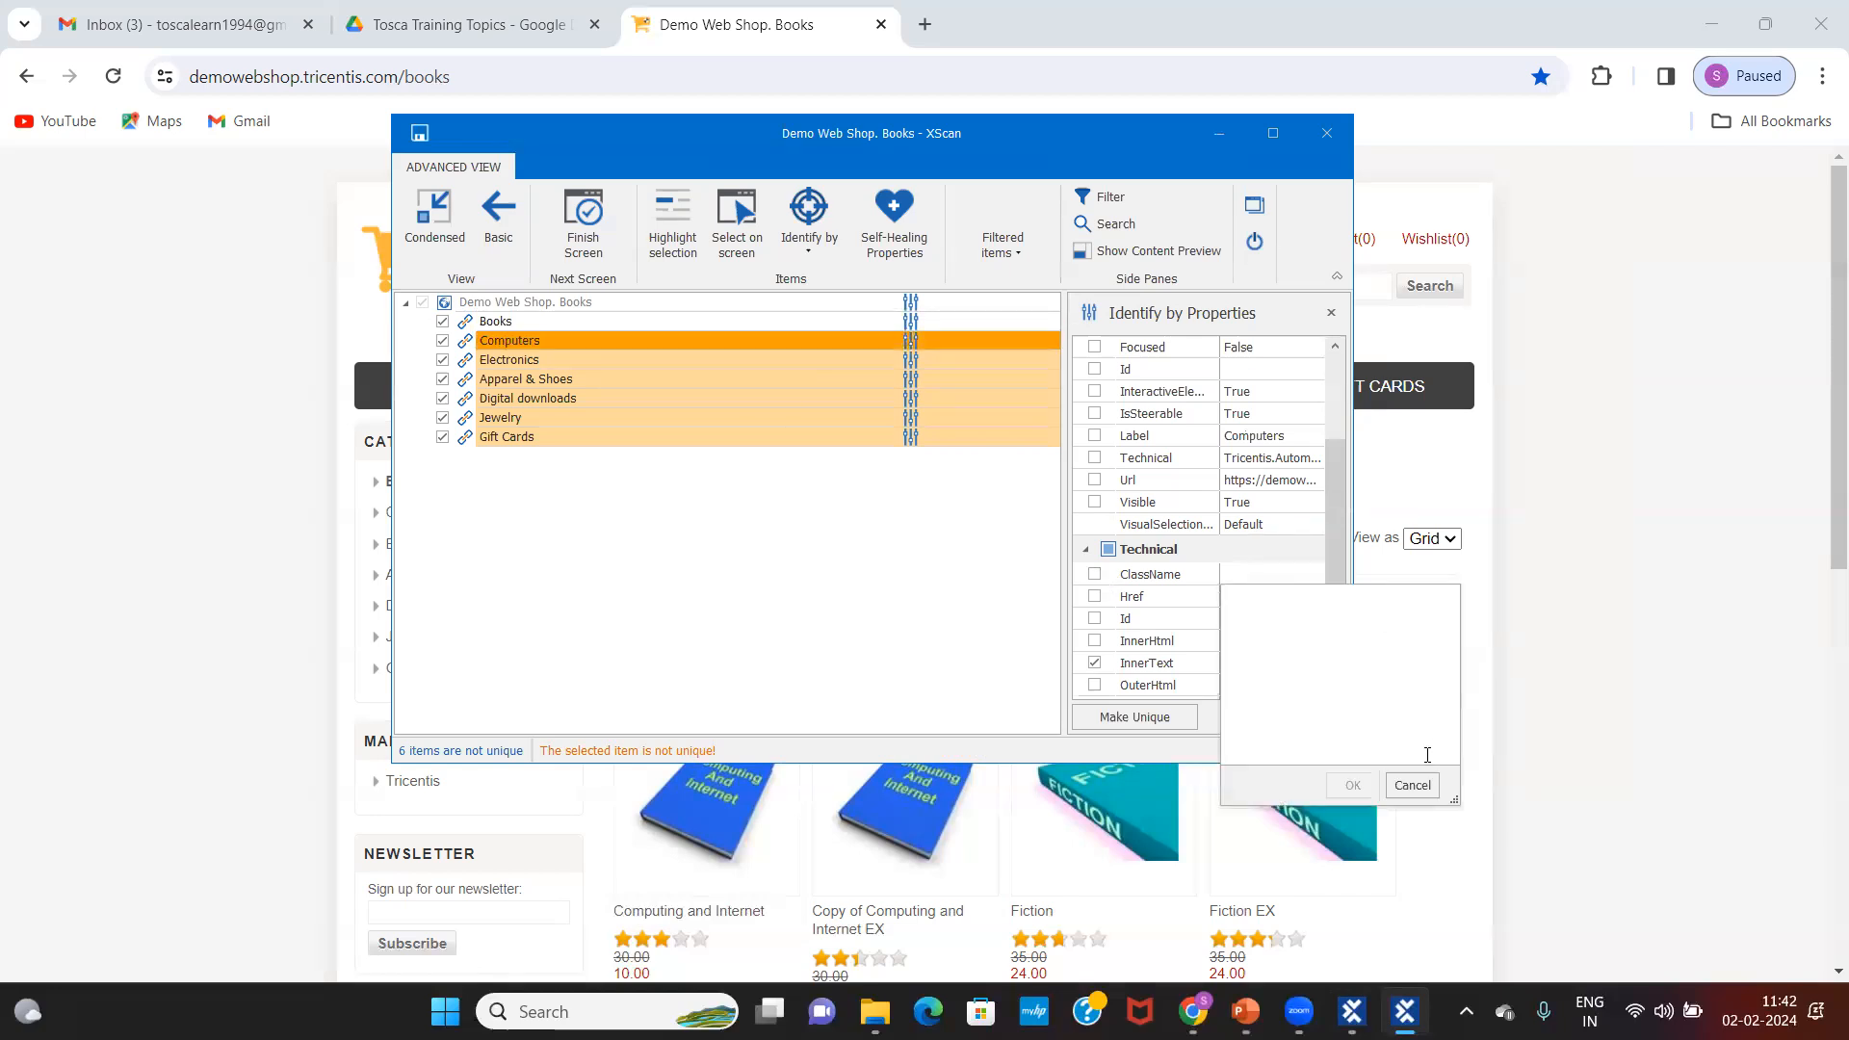
pyautogui.click(1411, 787)
pyautogui.click(1095, 501)
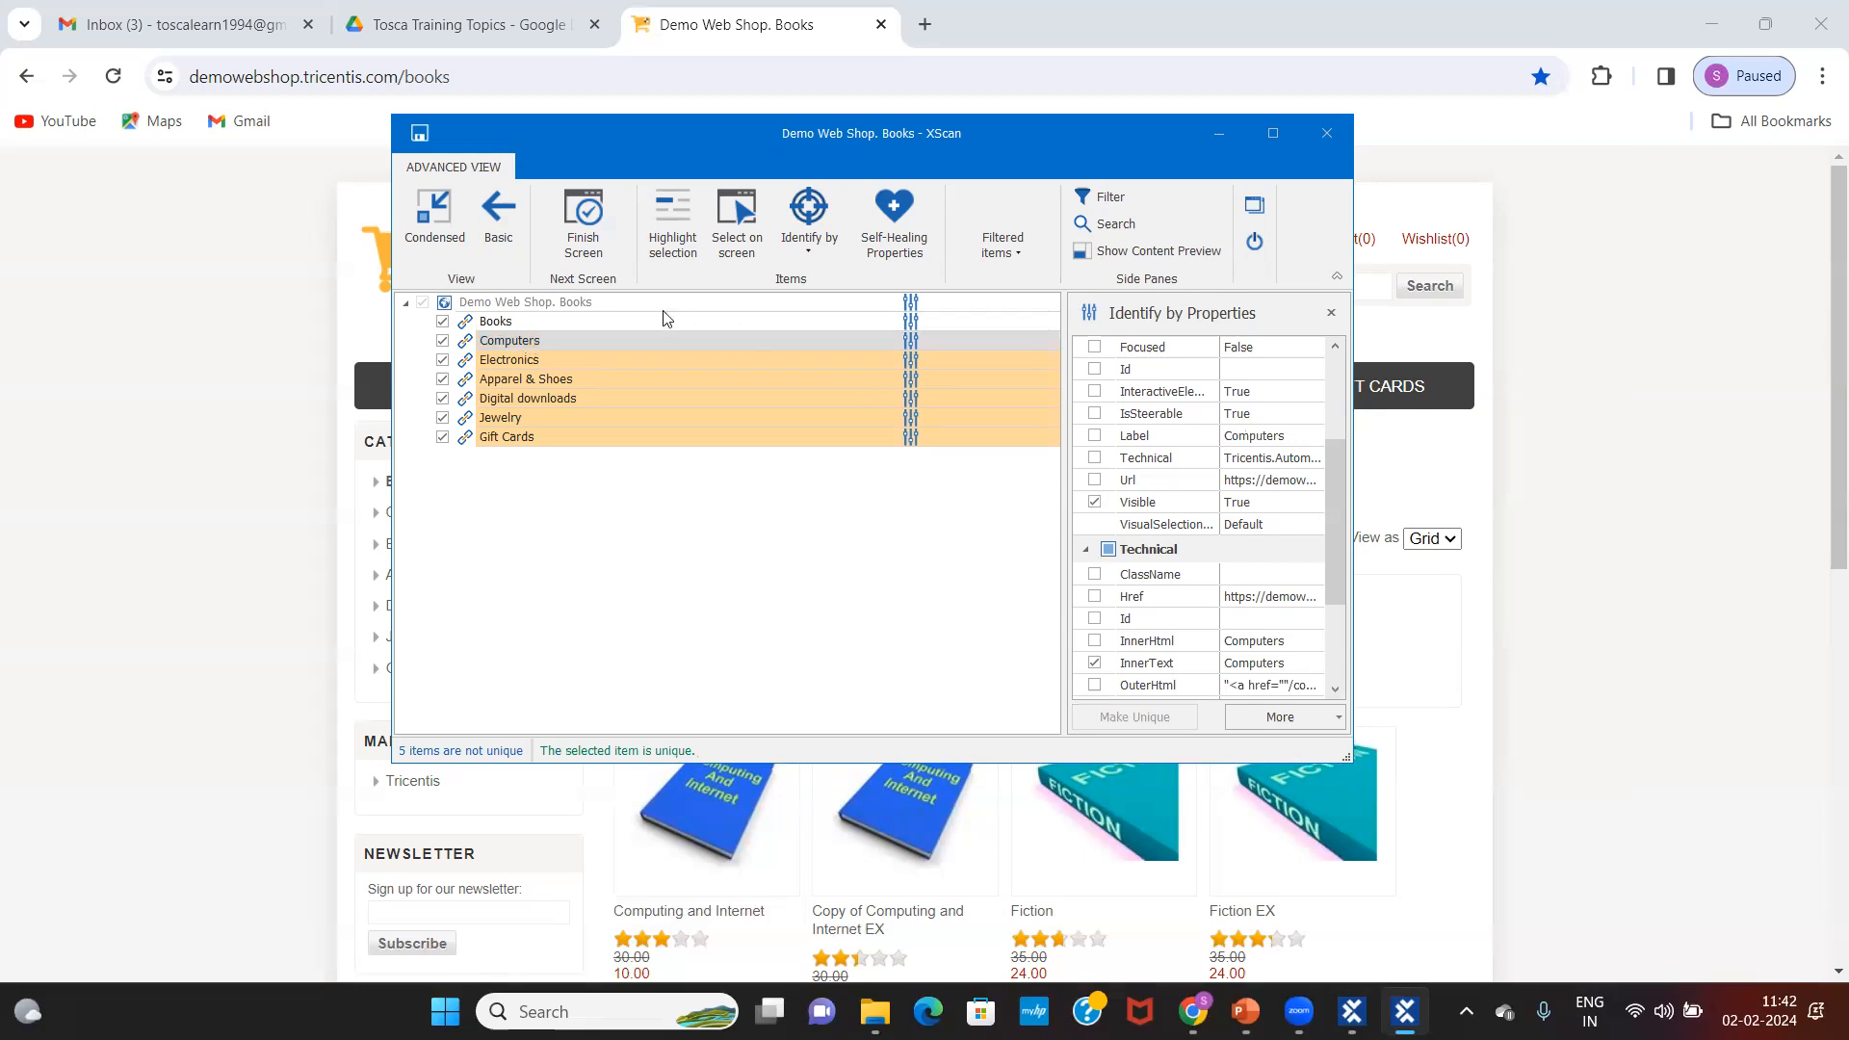
pyautogui.doubleClick(556, 363)
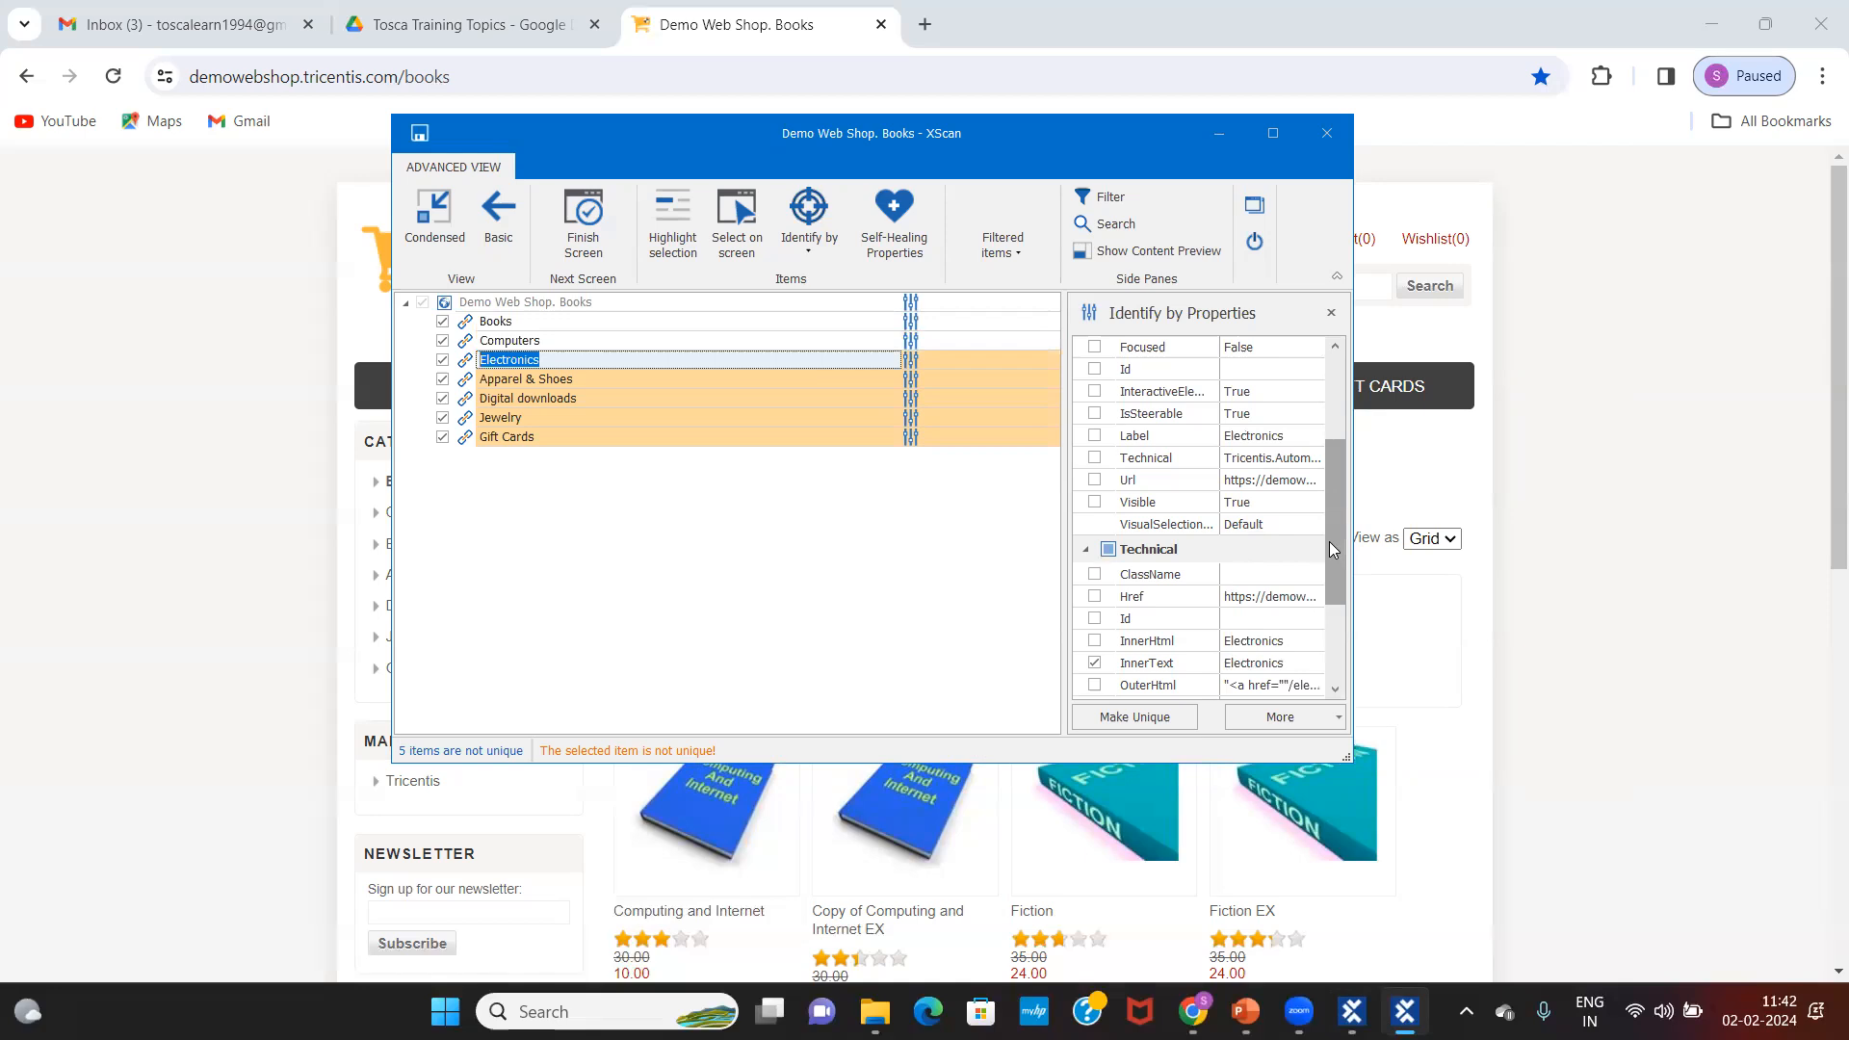
# Step: Tick Visible in the Electronics link's Identify by Properties list so it becomes unique
pyautogui.moveTo(1332, 549); pyautogui.dragTo(1327, 478)
pyautogui.click(1092, 462)
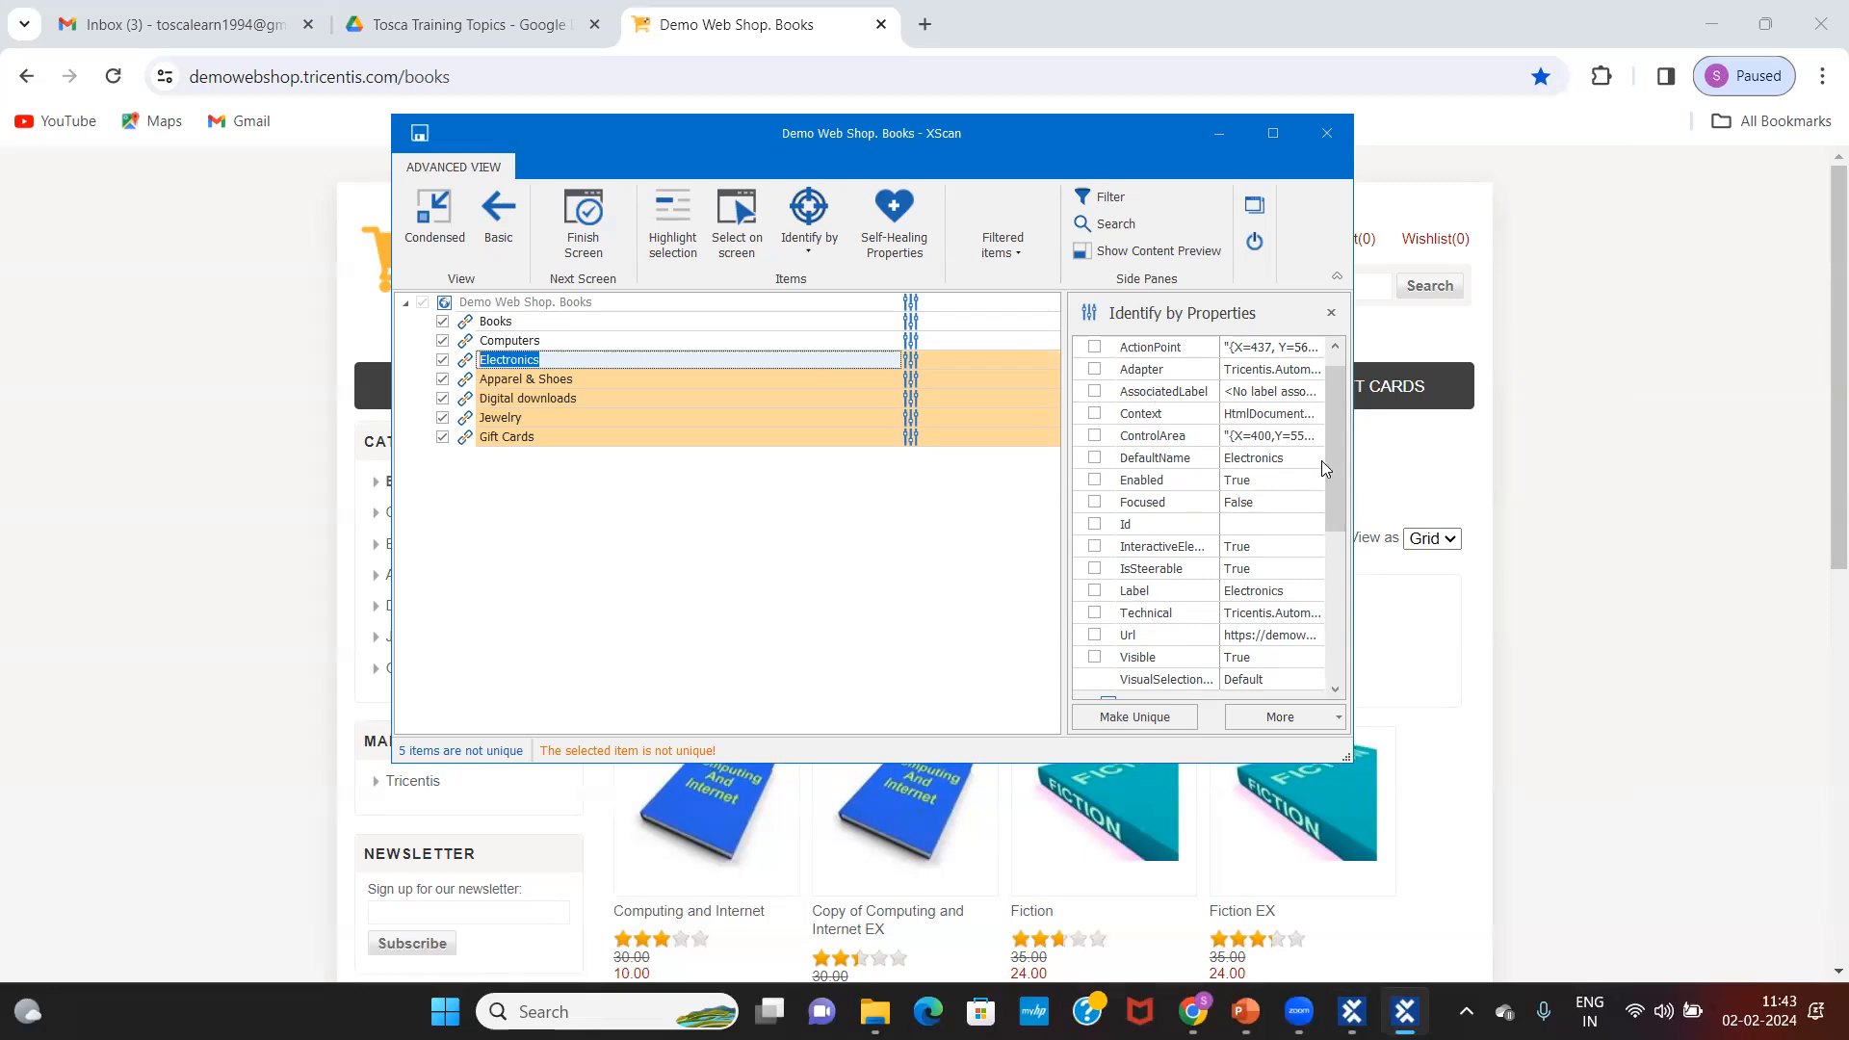
pyautogui.scroll(-2, 1334, 446)
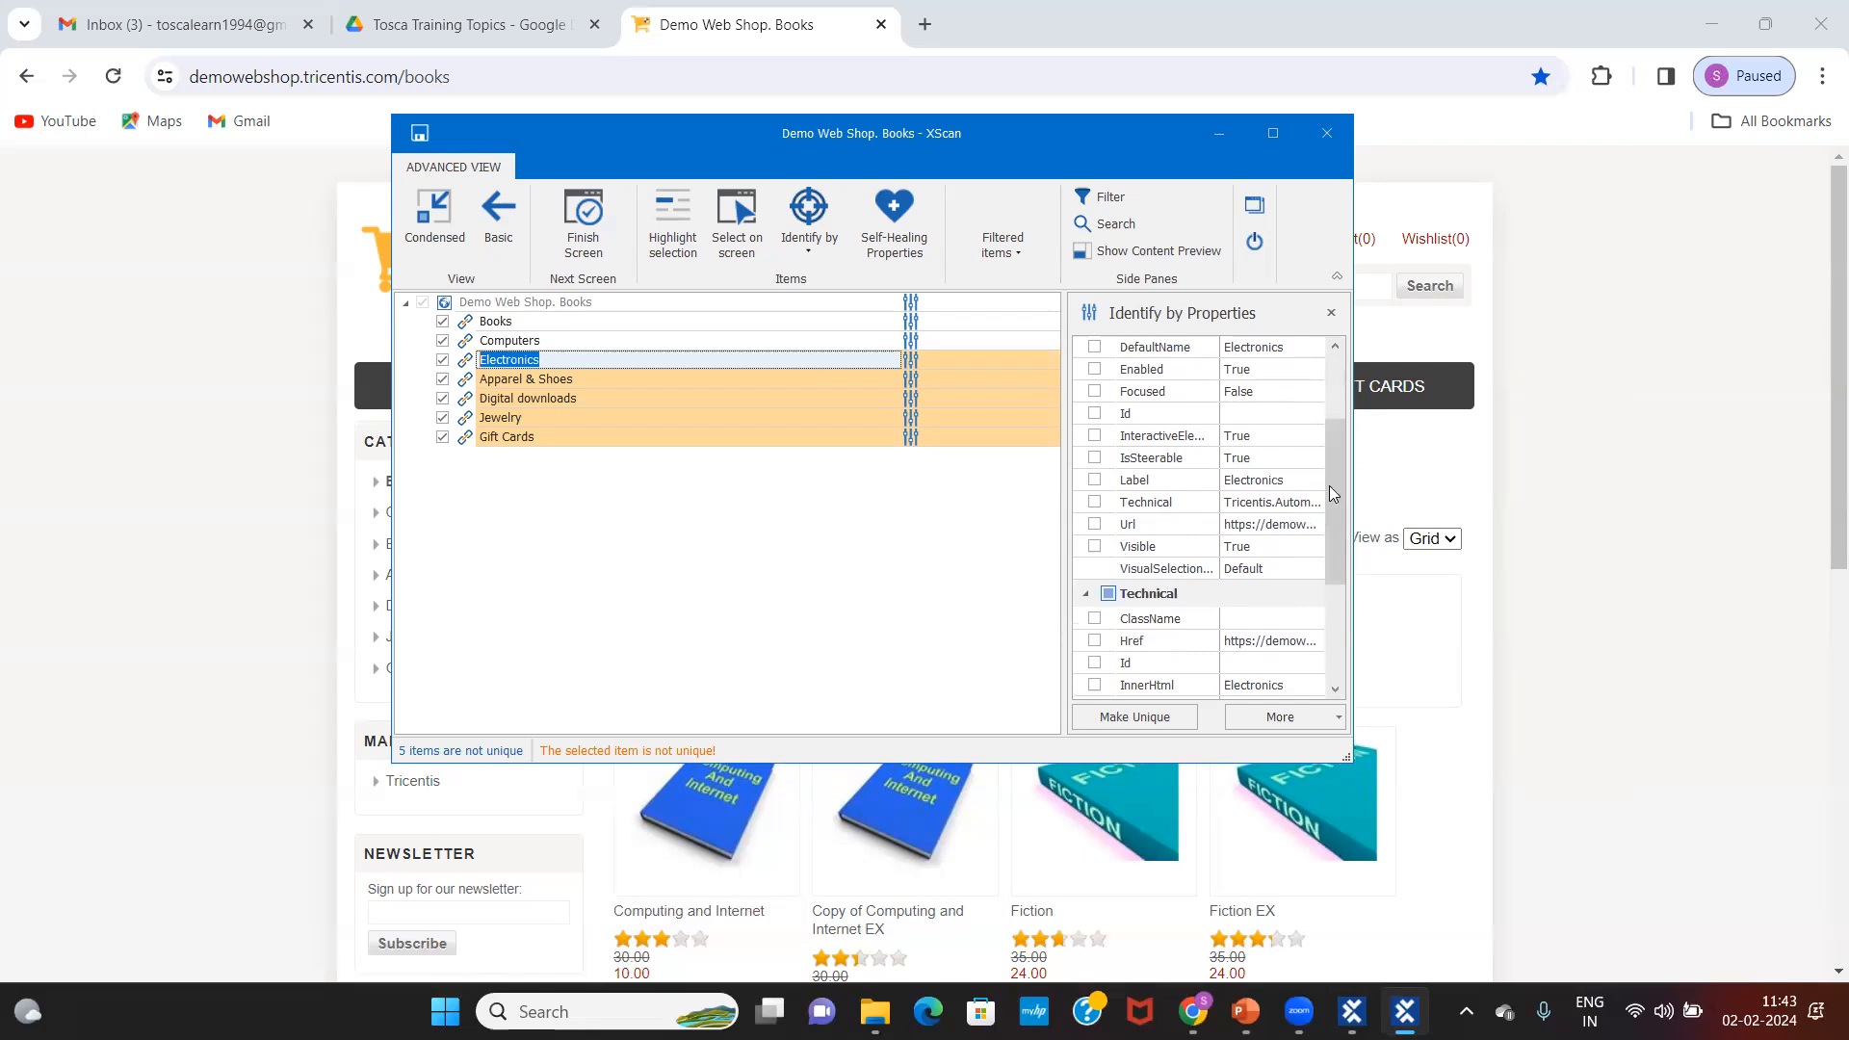
pyautogui.moveTo(1330, 485); pyautogui.dragTo(1339, 543)
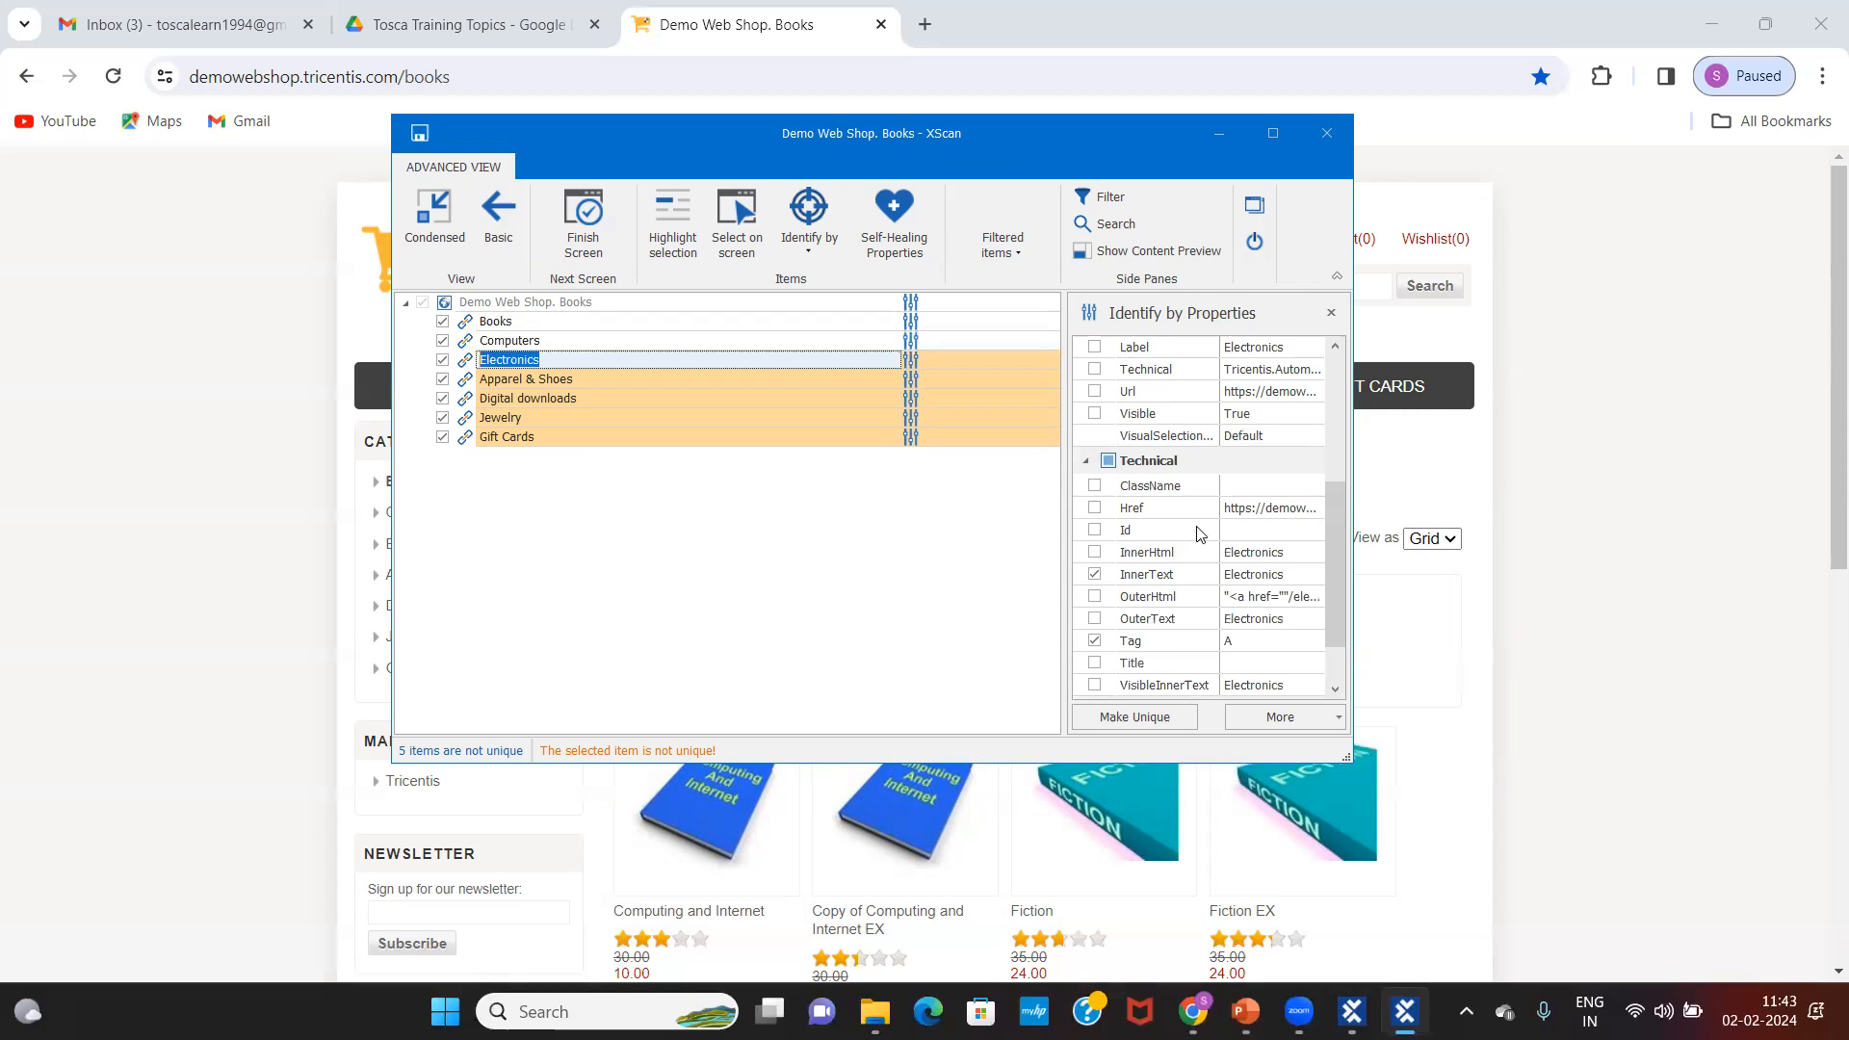
pyautogui.click(1266, 536)
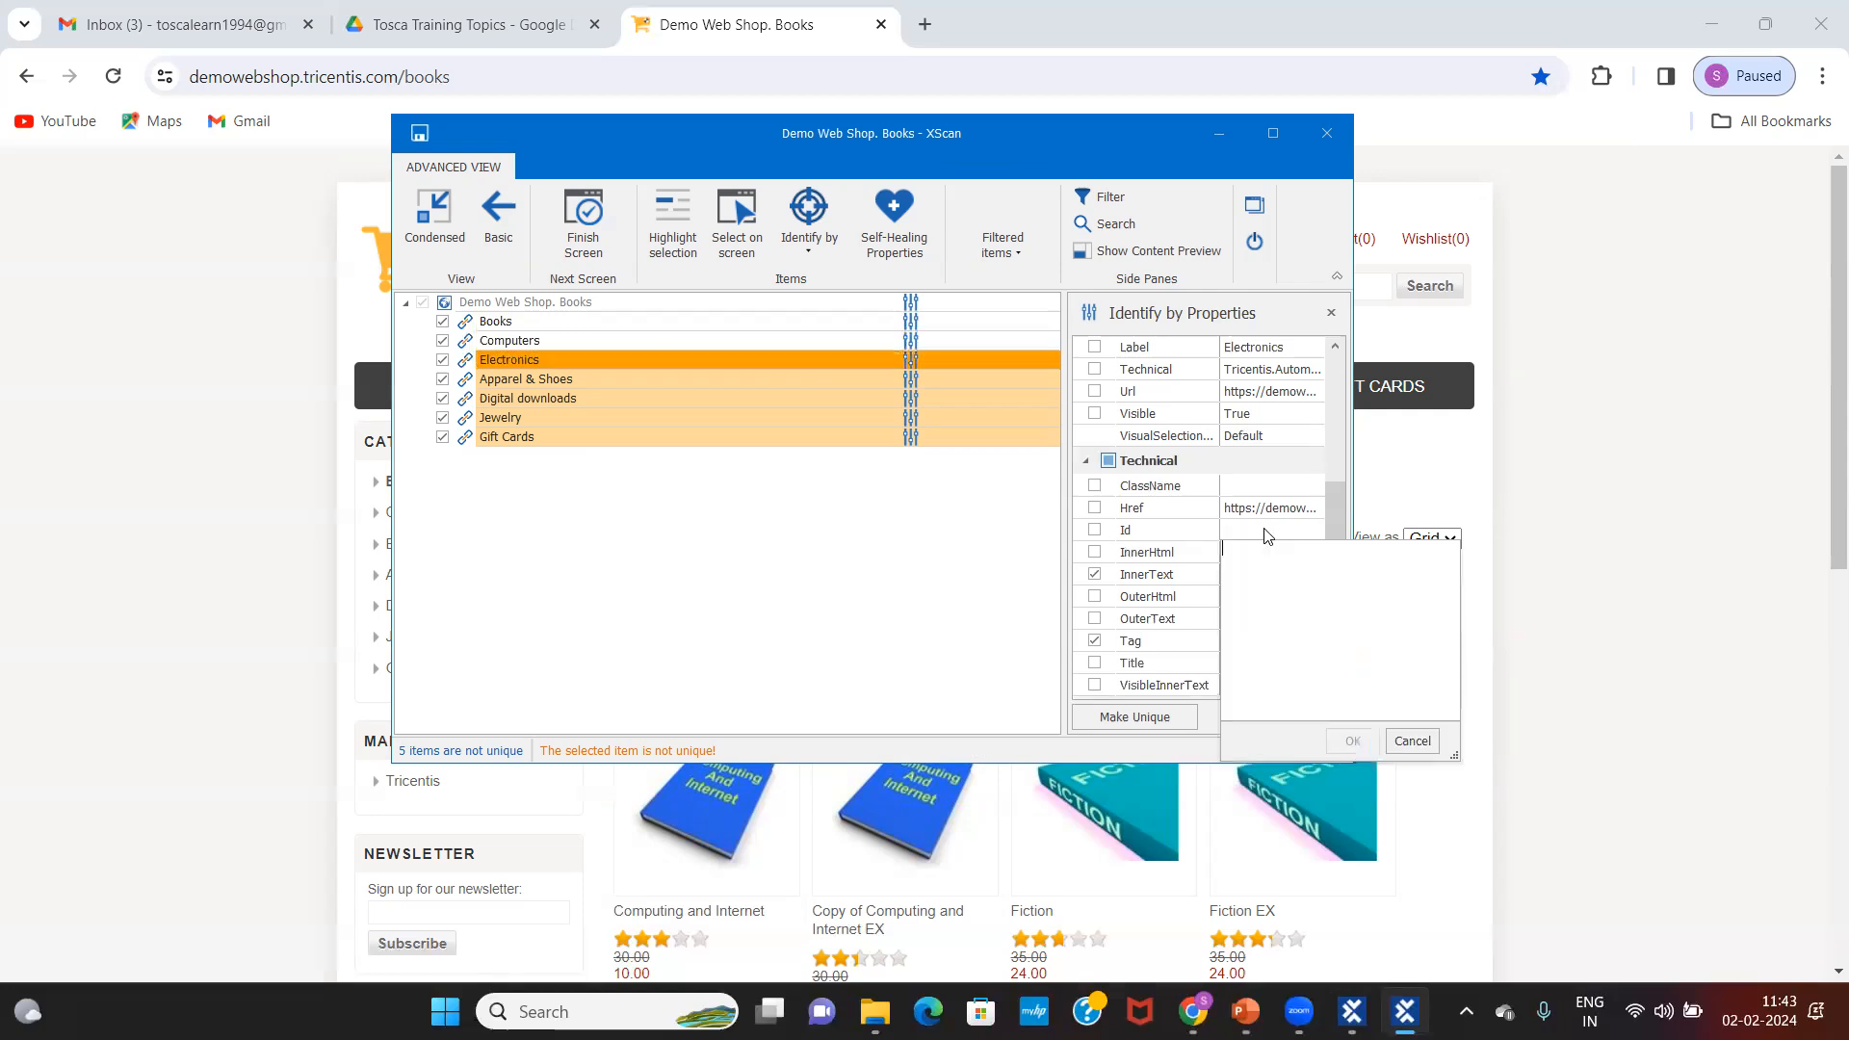
pyautogui.click(1413, 741)
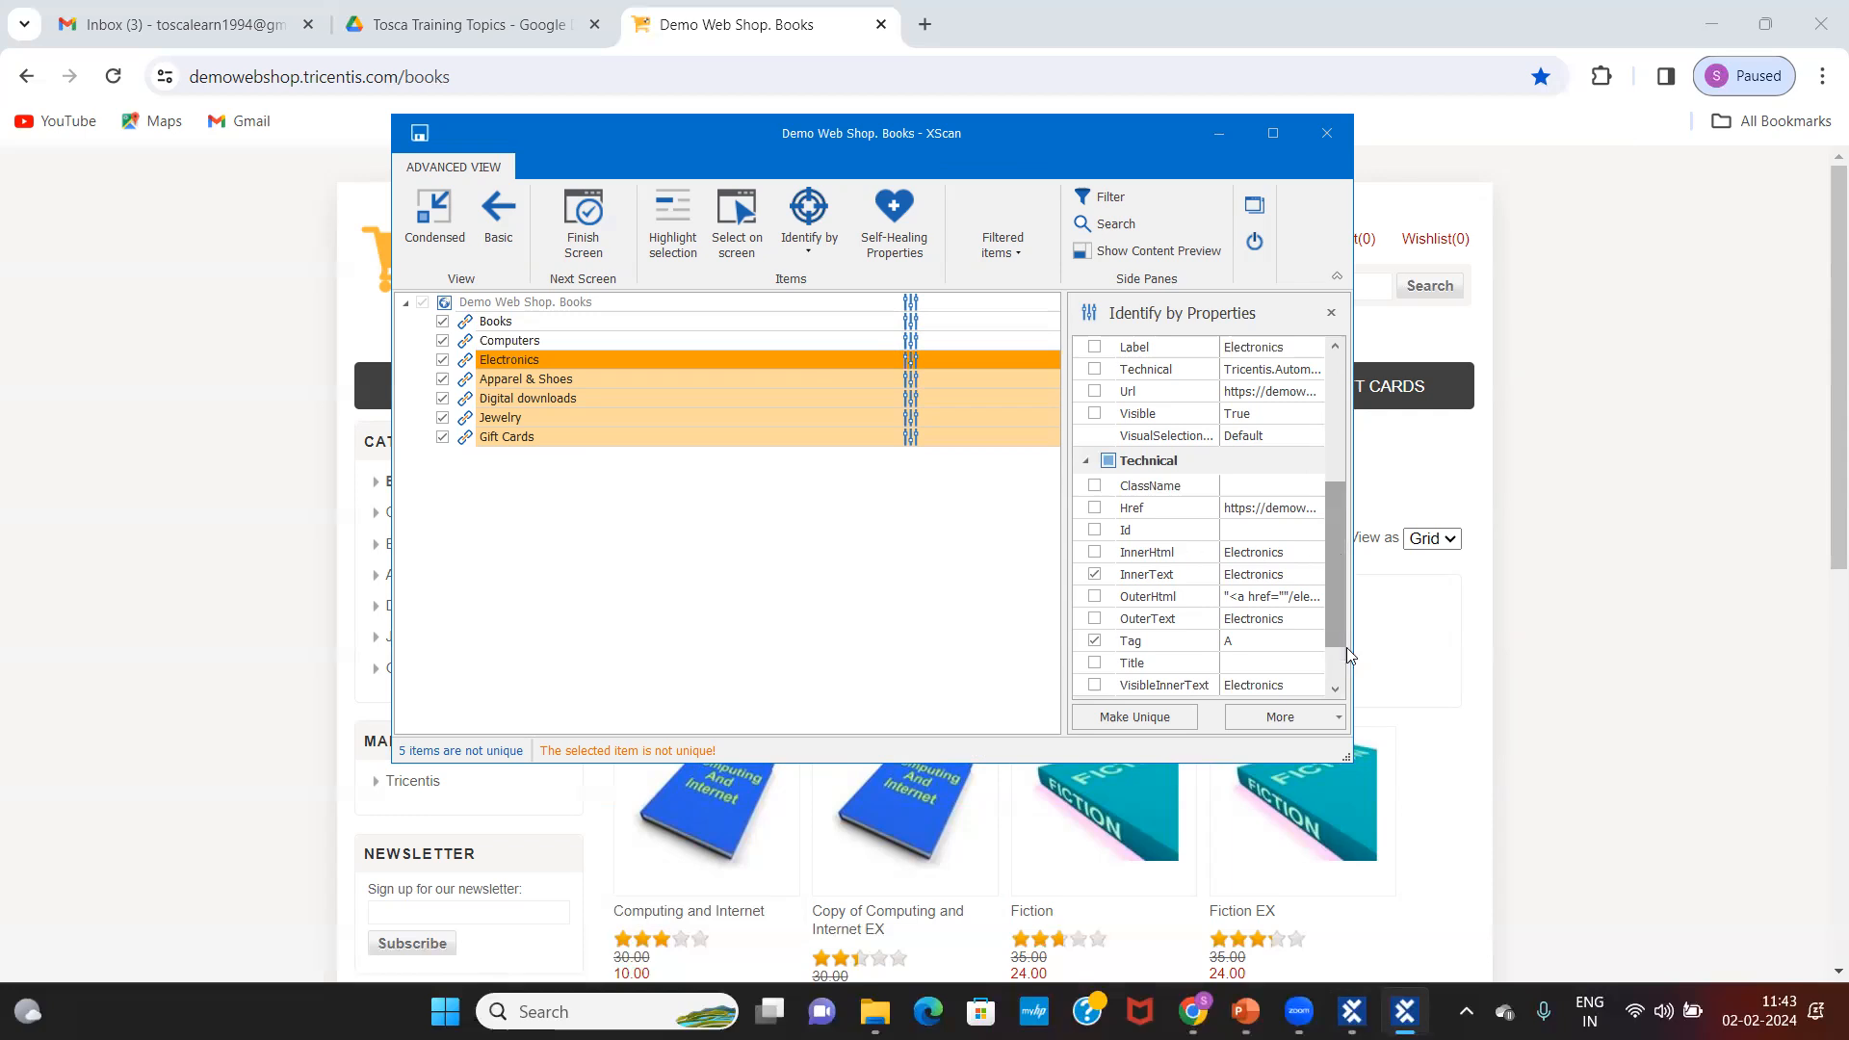
pyautogui.scroll(-1, 1338, 647)
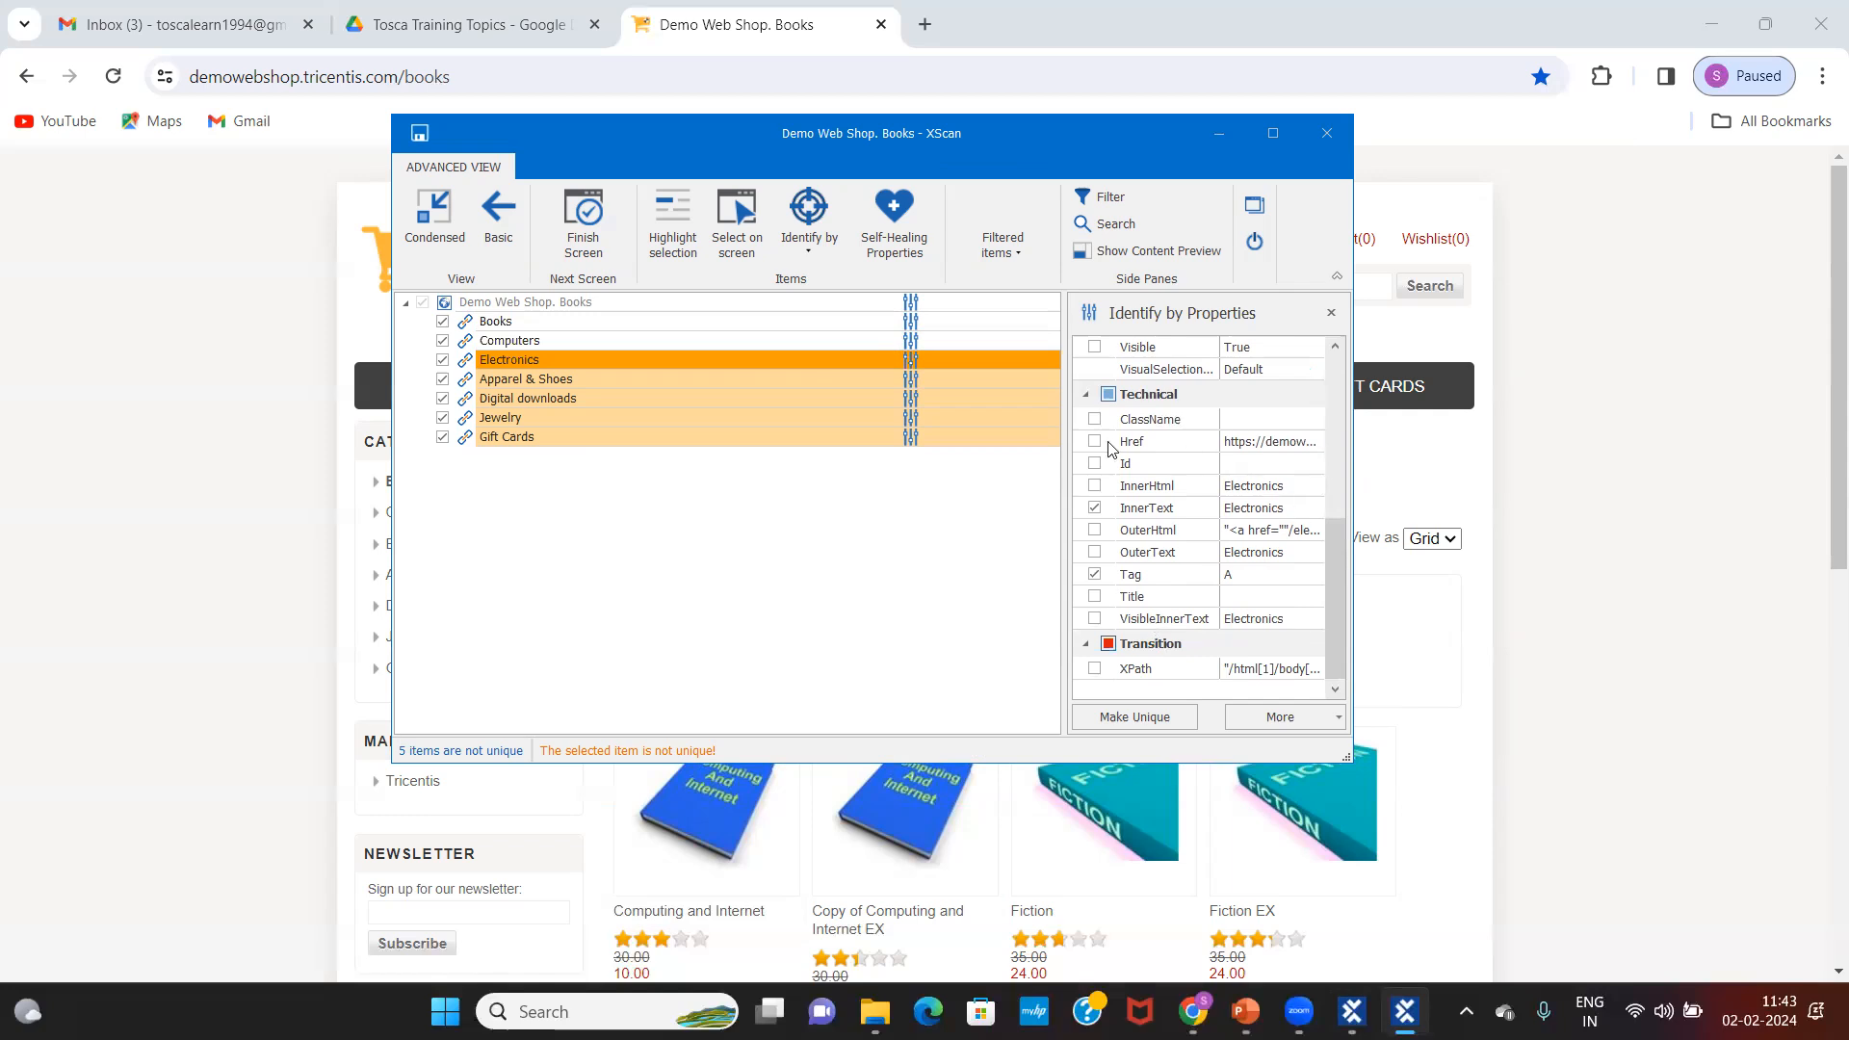
pyautogui.moveTo(1332, 539); pyautogui.dragTo(1329, 497)
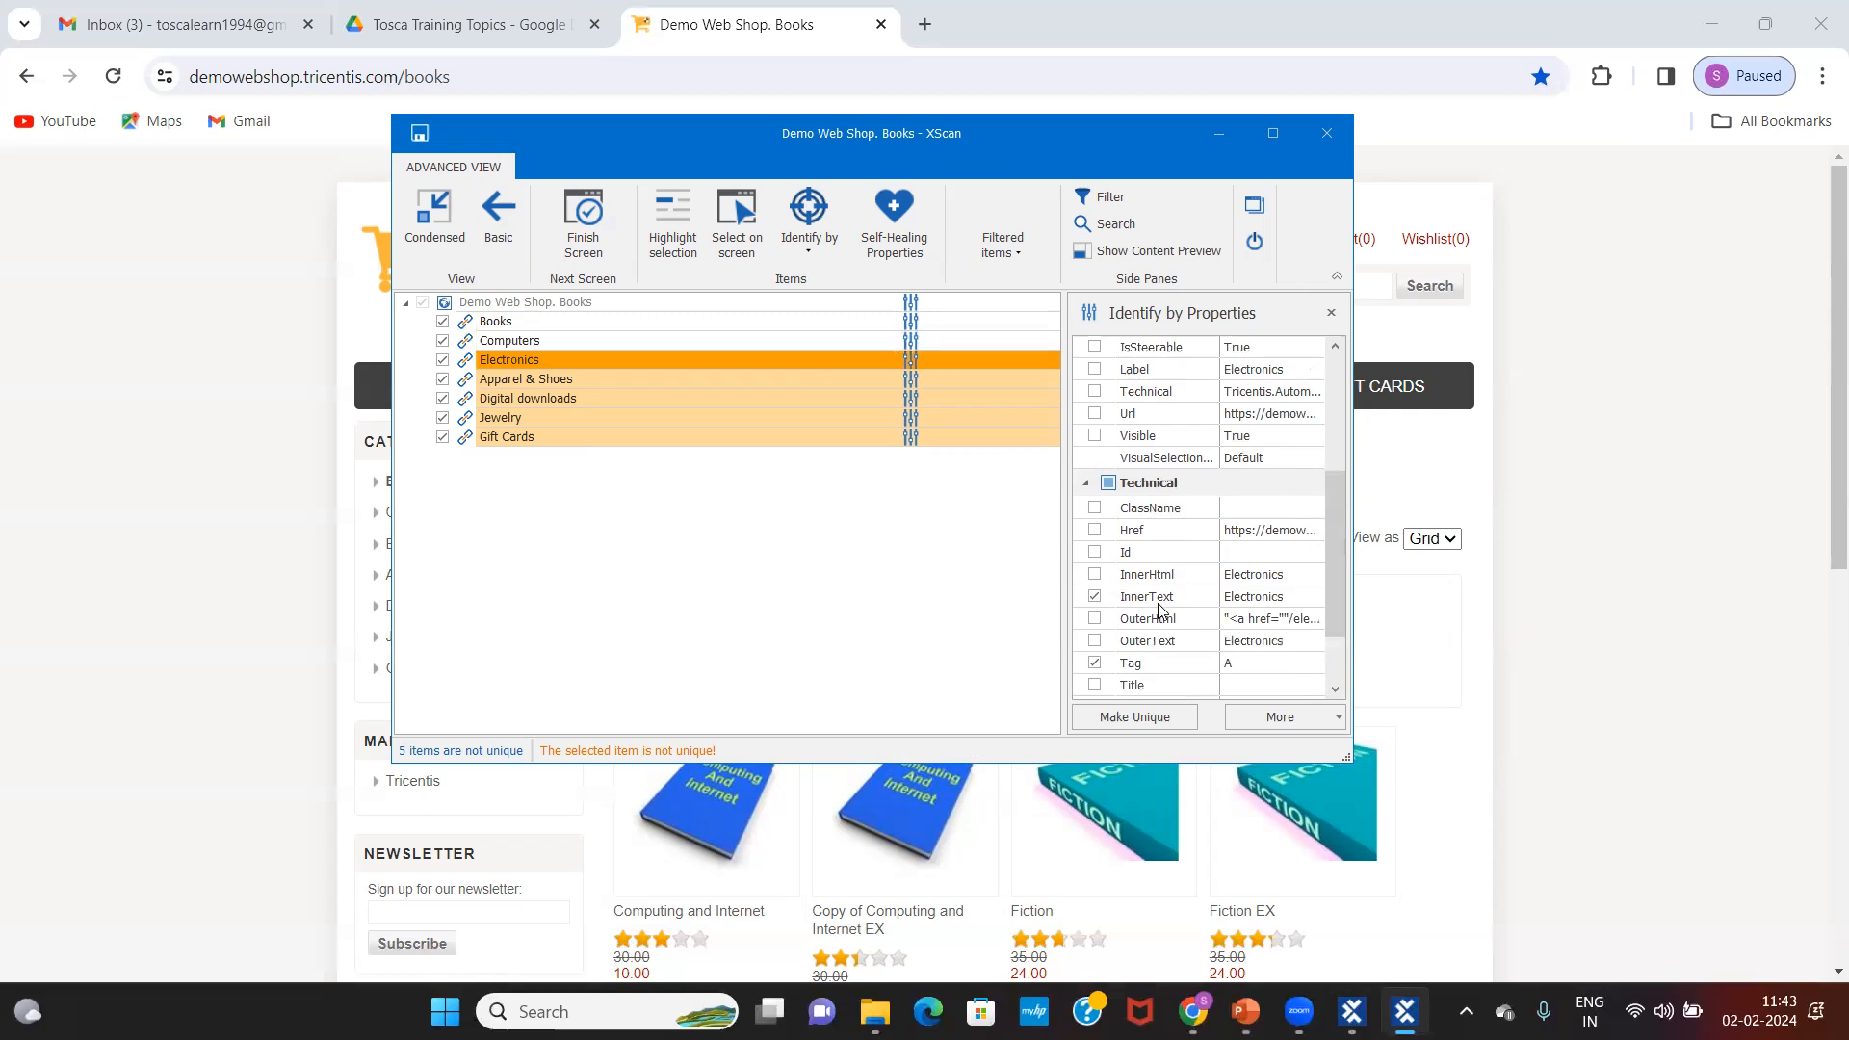
pyautogui.moveTo(1336, 556); pyautogui.dragTo(1333, 717)
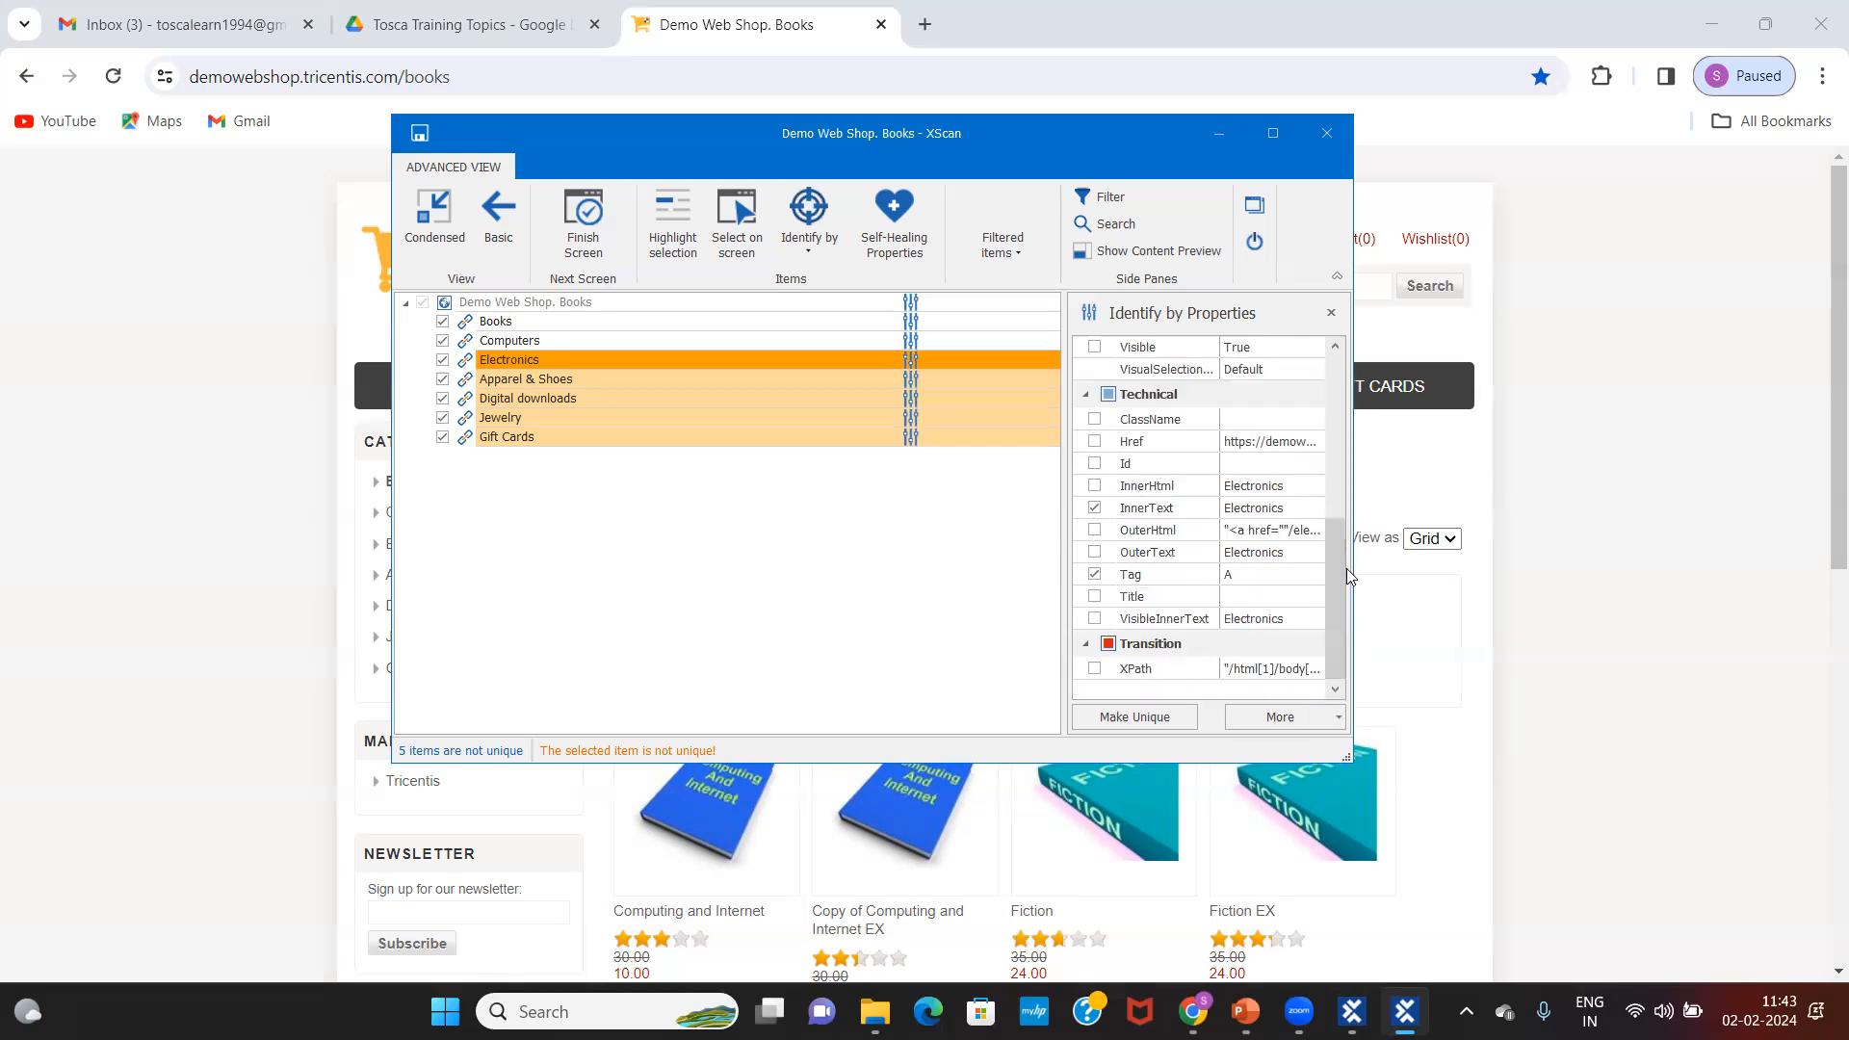
pyautogui.moveTo(1344, 528); pyautogui.dragTo(1343, 499)
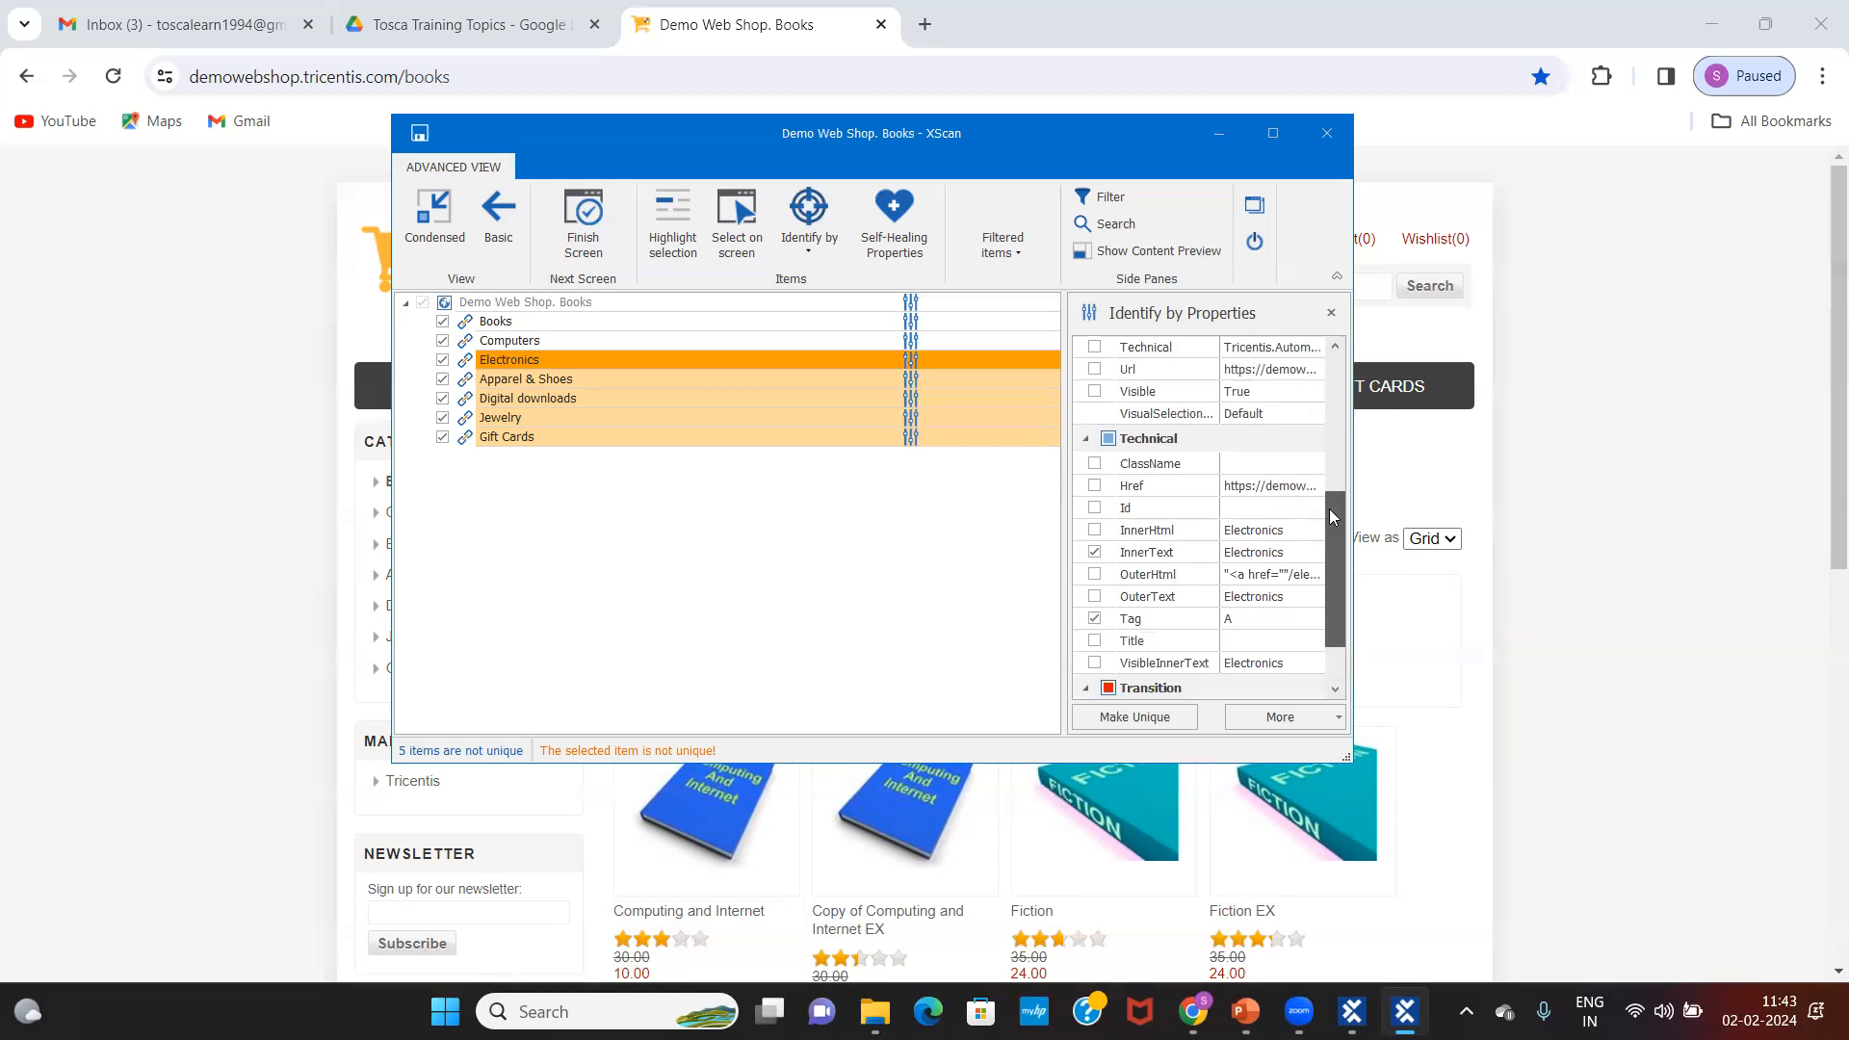
pyautogui.click(1094, 392)
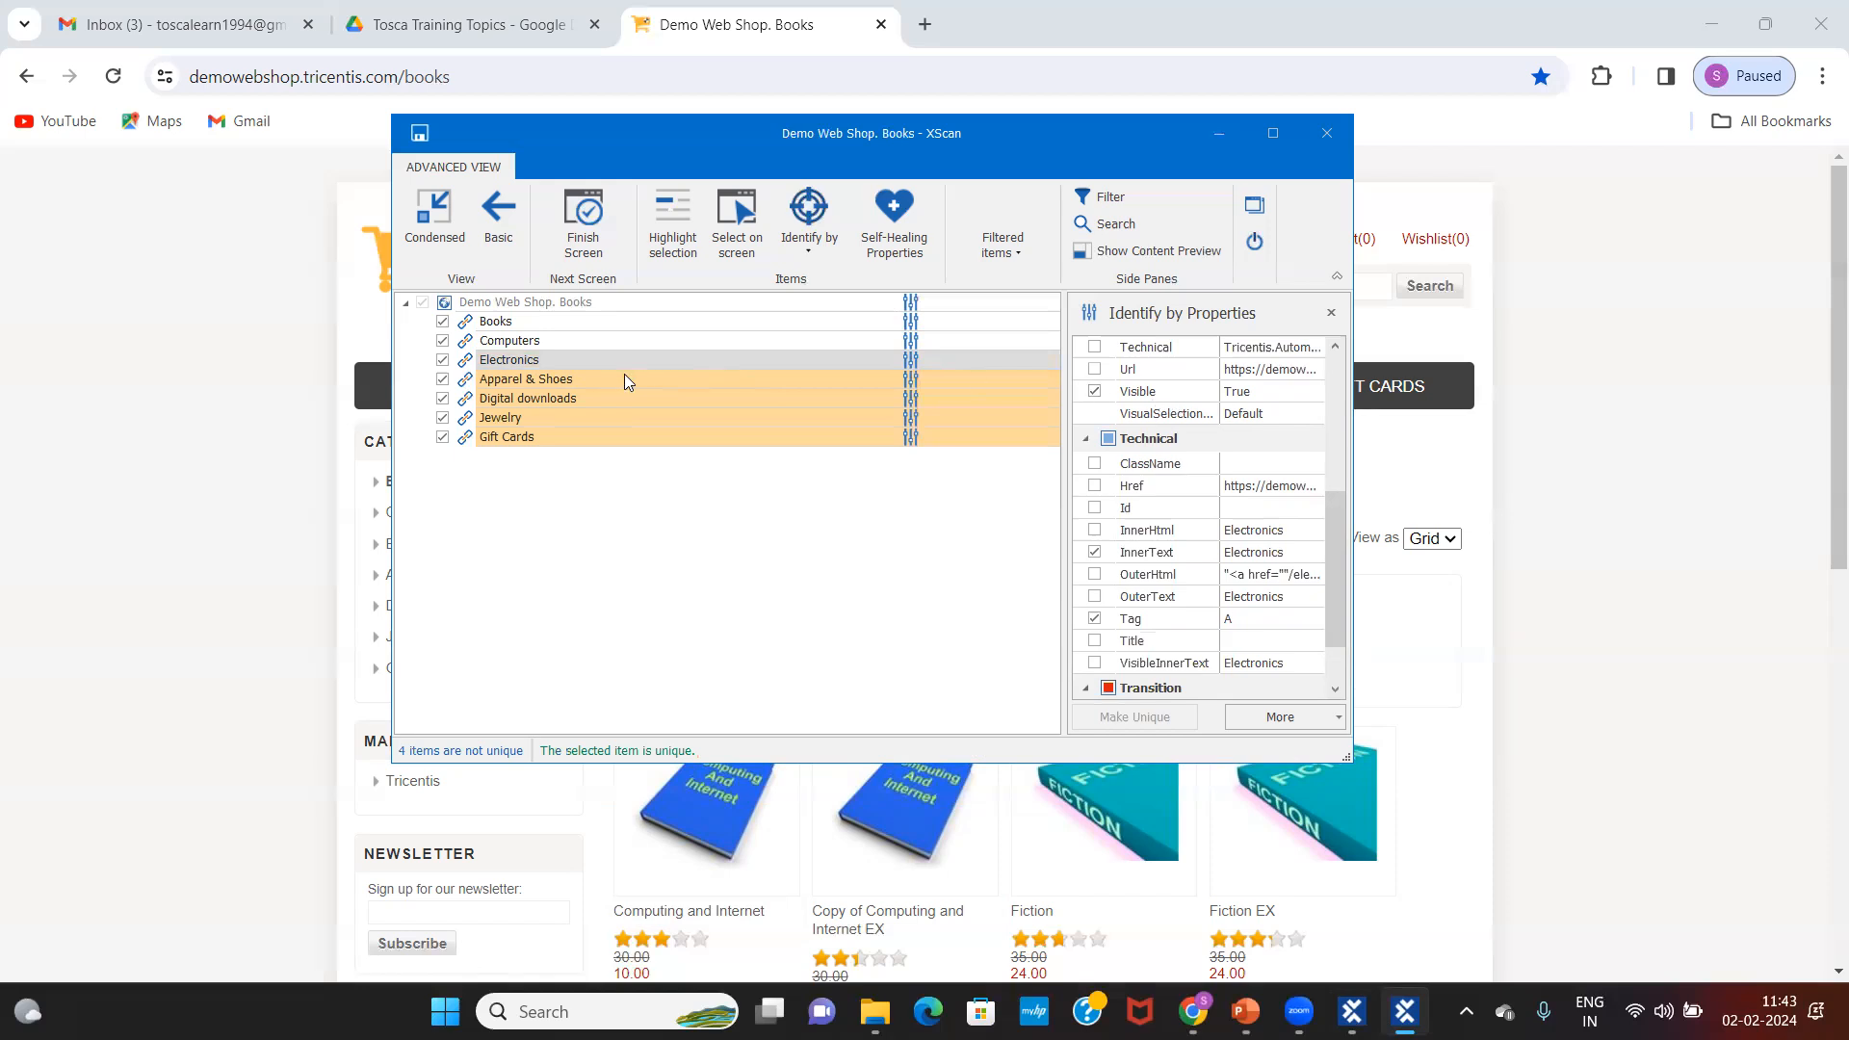
# Step: Identify the Apparel & Shoes link by Visible and Tag, unchecking InnerText and leaving DefaultName off
pyautogui.click(595, 358)
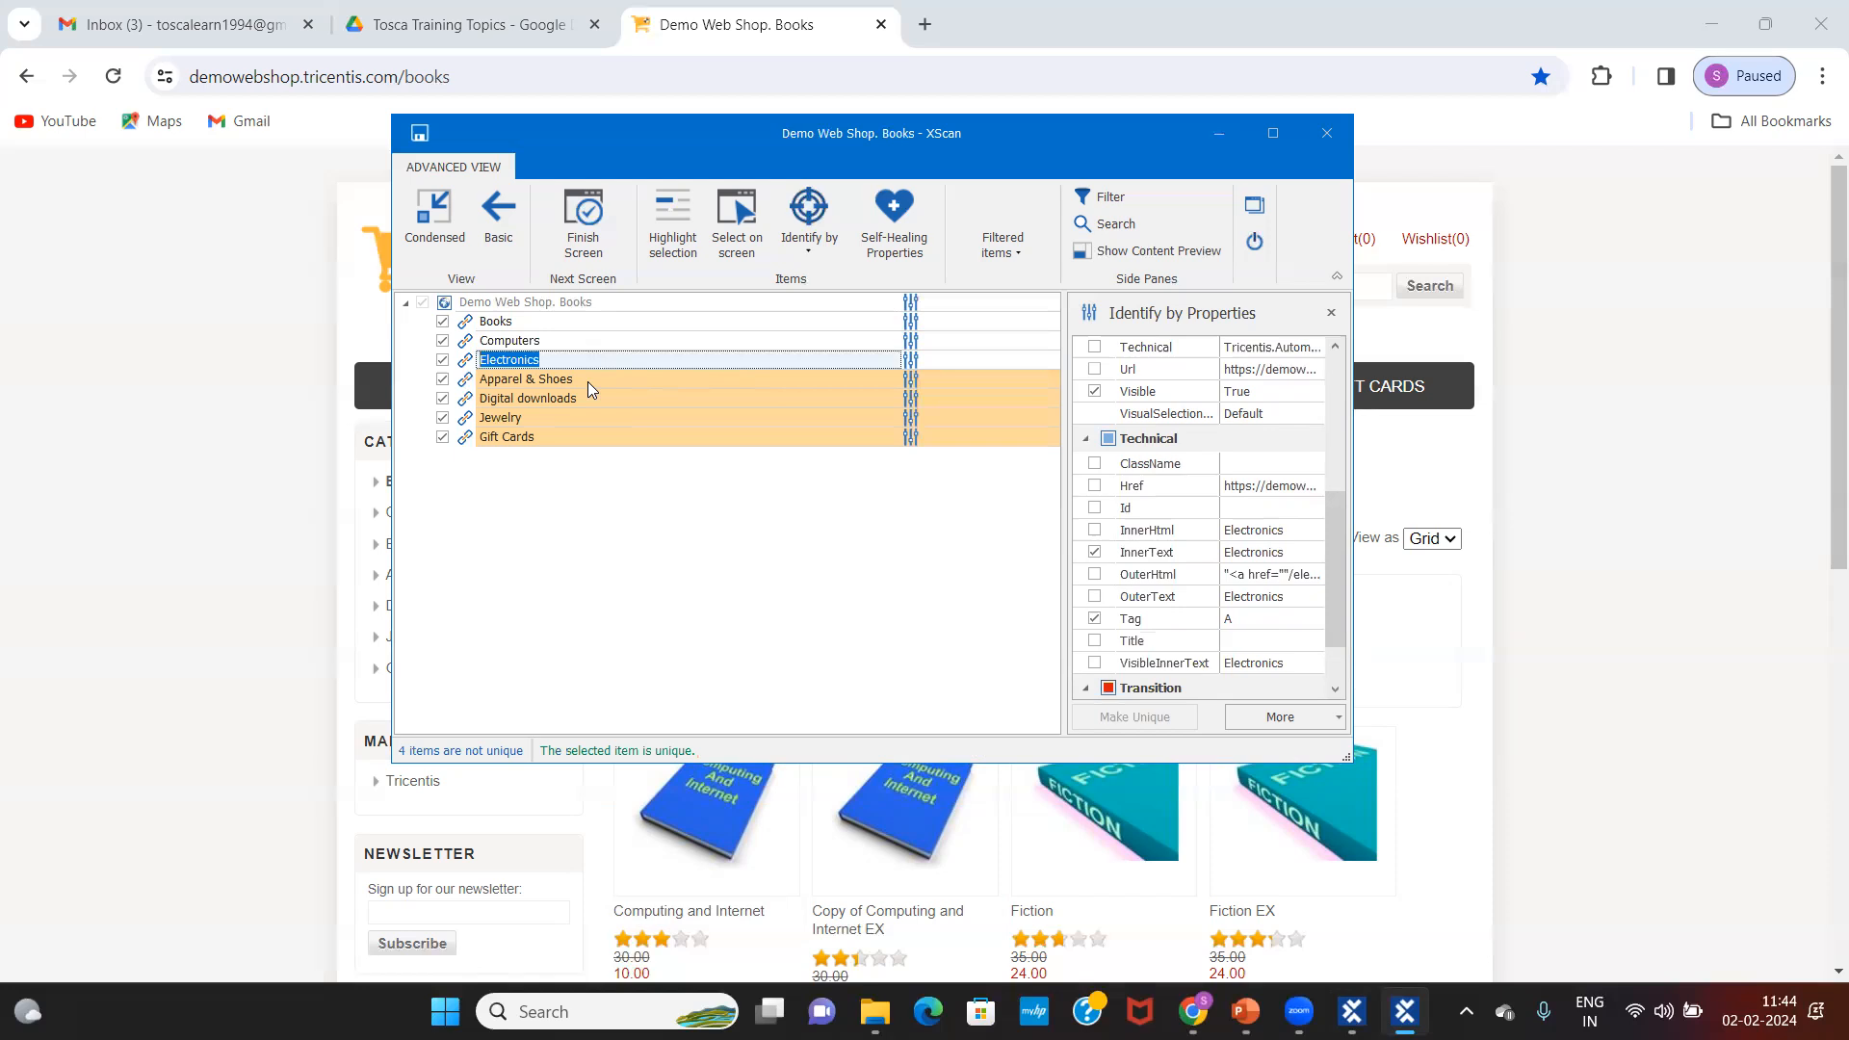
pyautogui.click(587, 382)
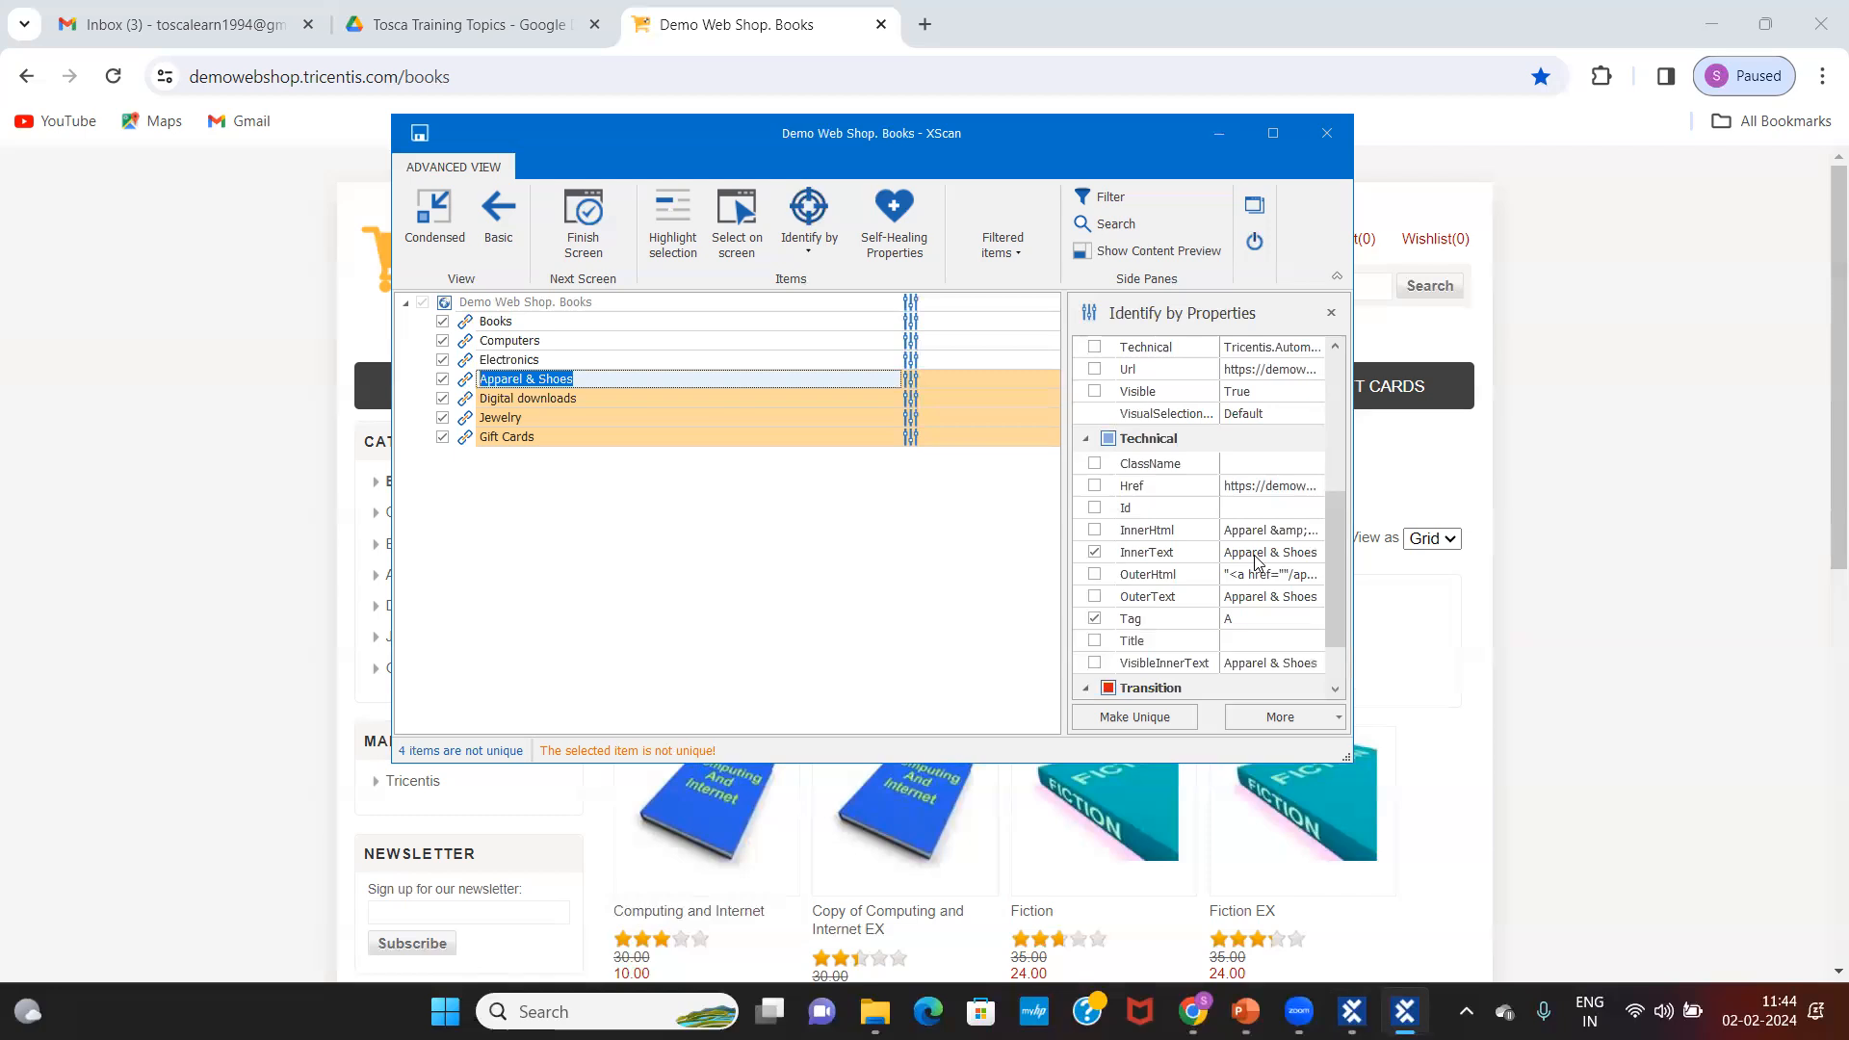
pyautogui.click(1094, 392)
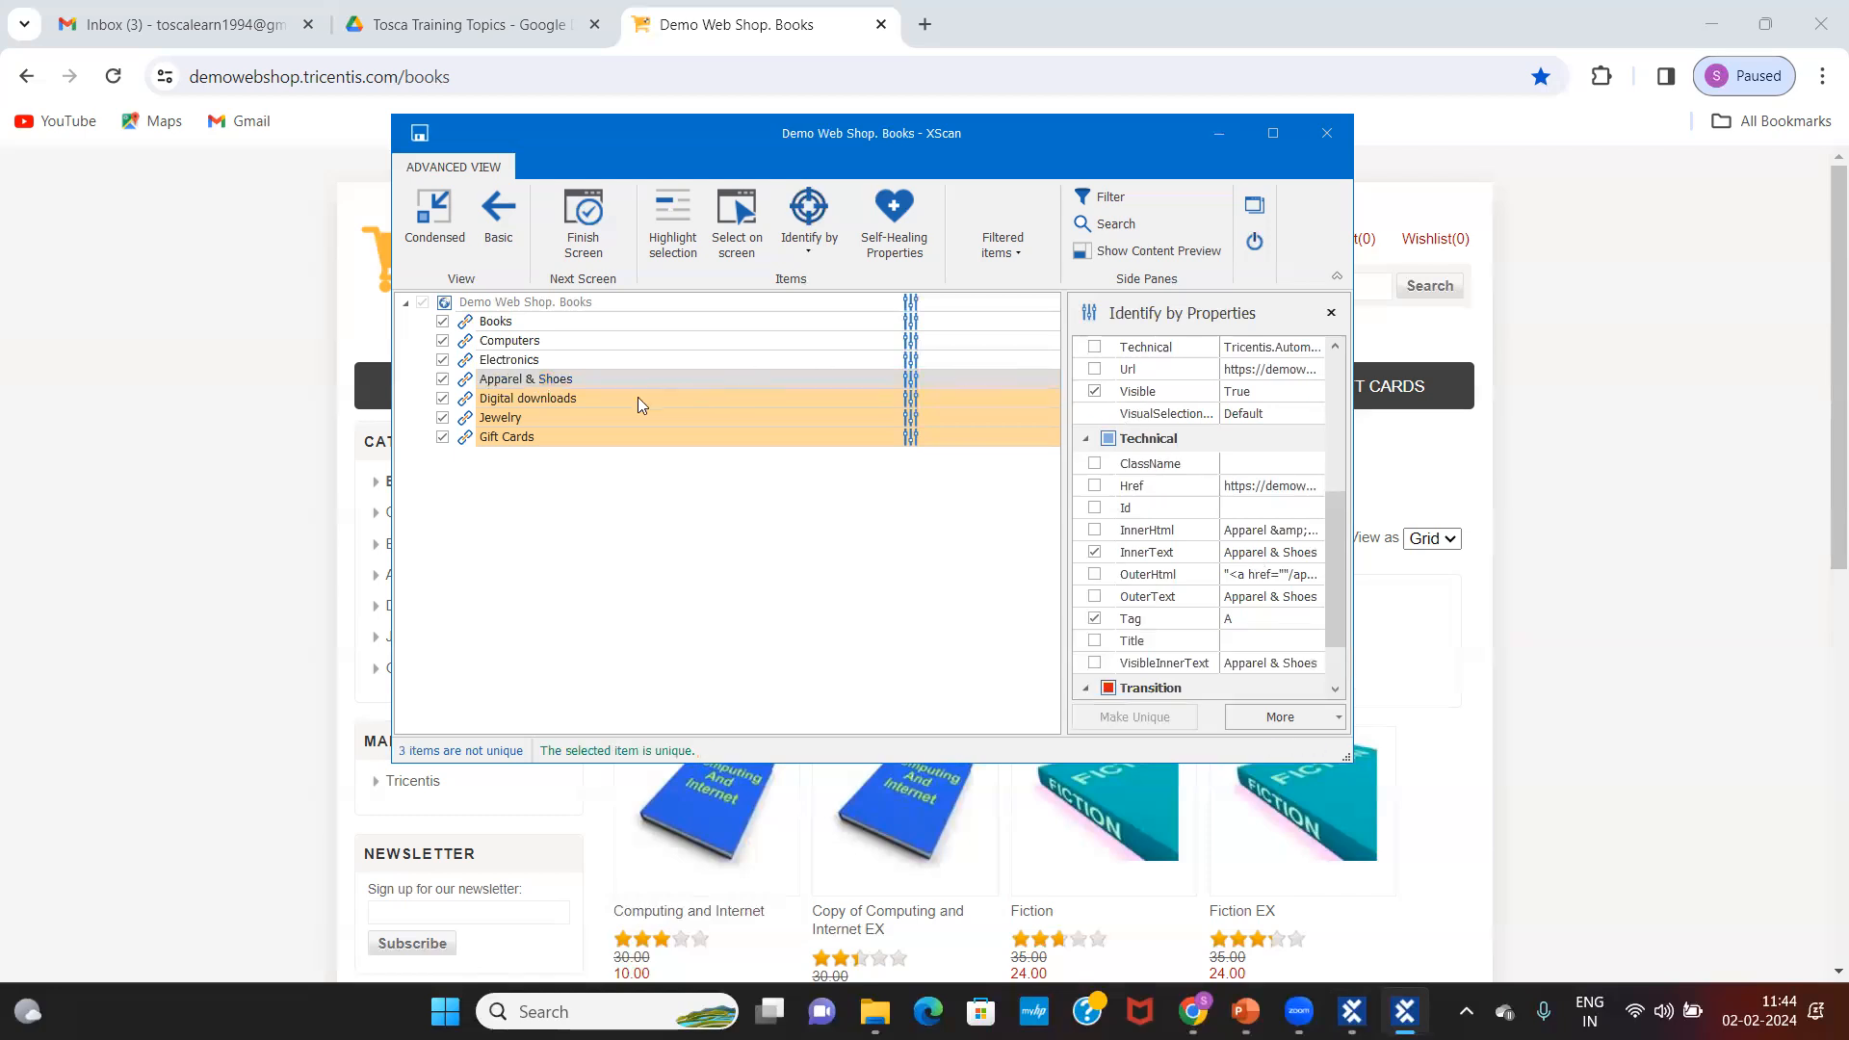
pyautogui.click(1094, 392)
pyautogui.moveTo(1340, 510); pyautogui.dragTo(1329, 436)
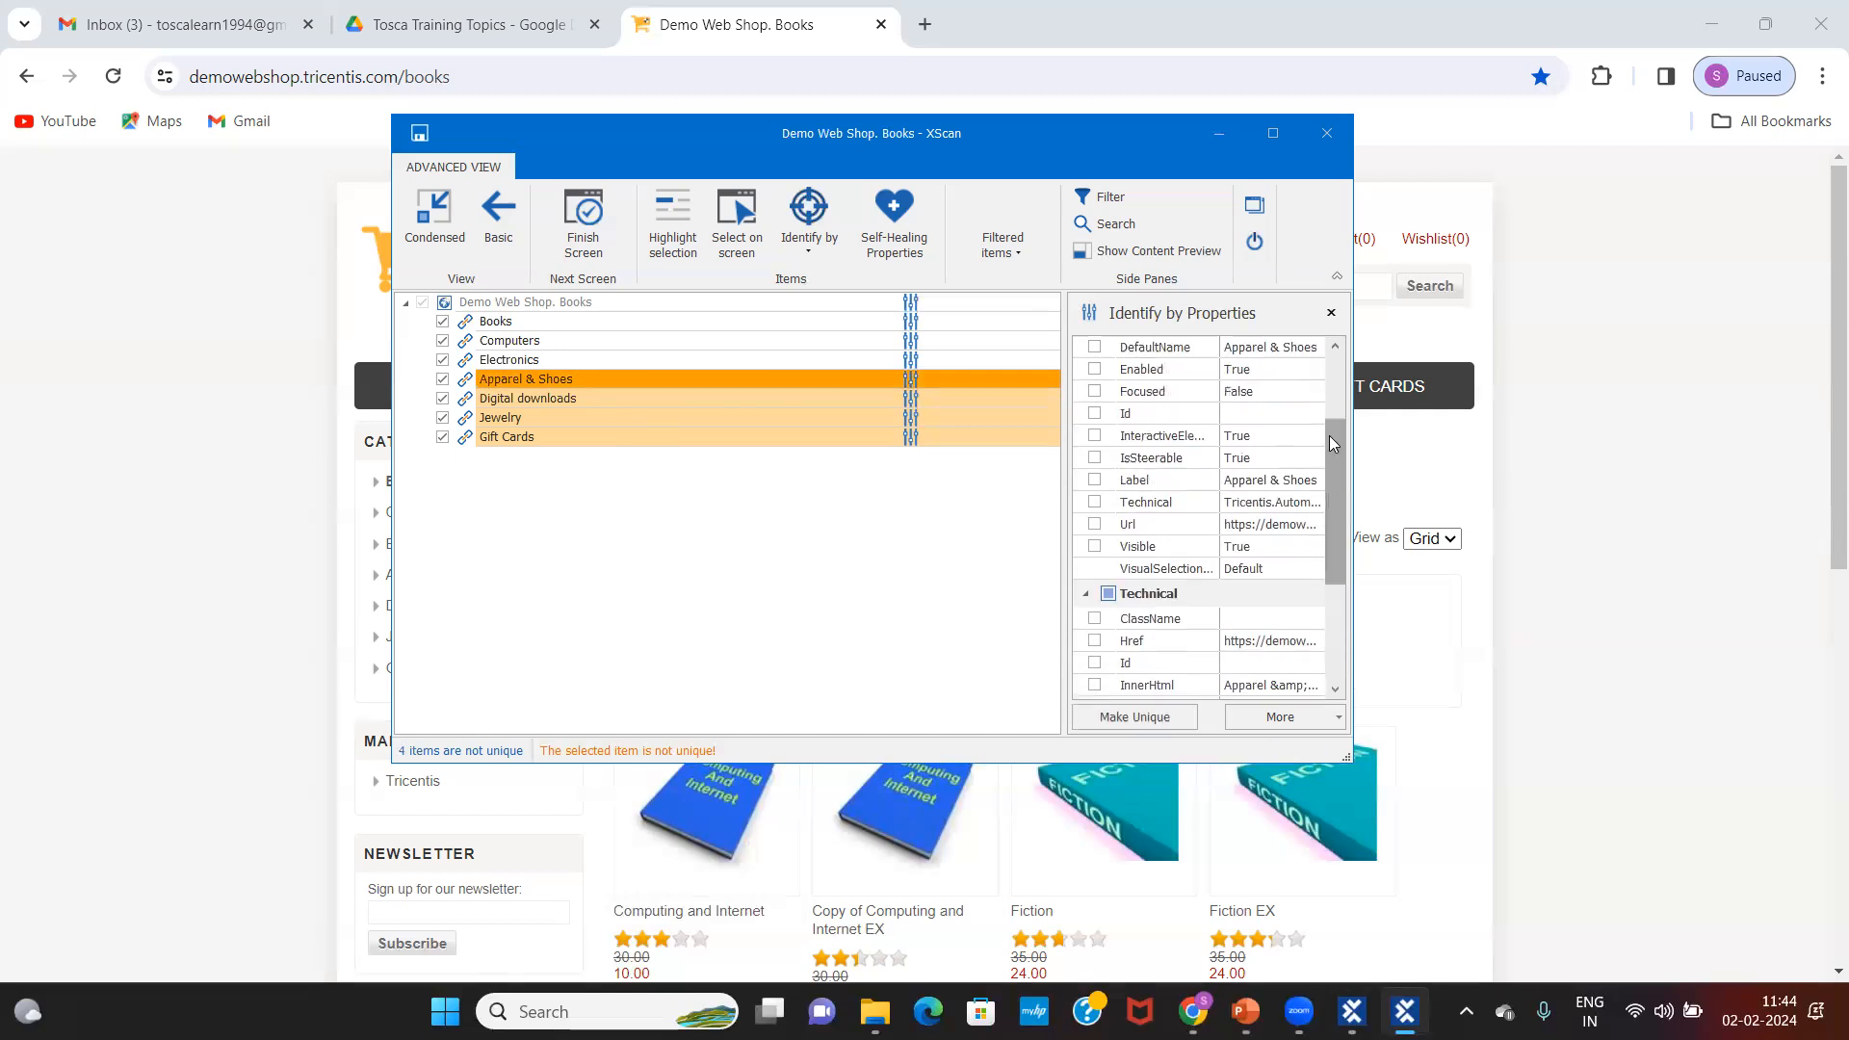
pyautogui.click(1095, 347)
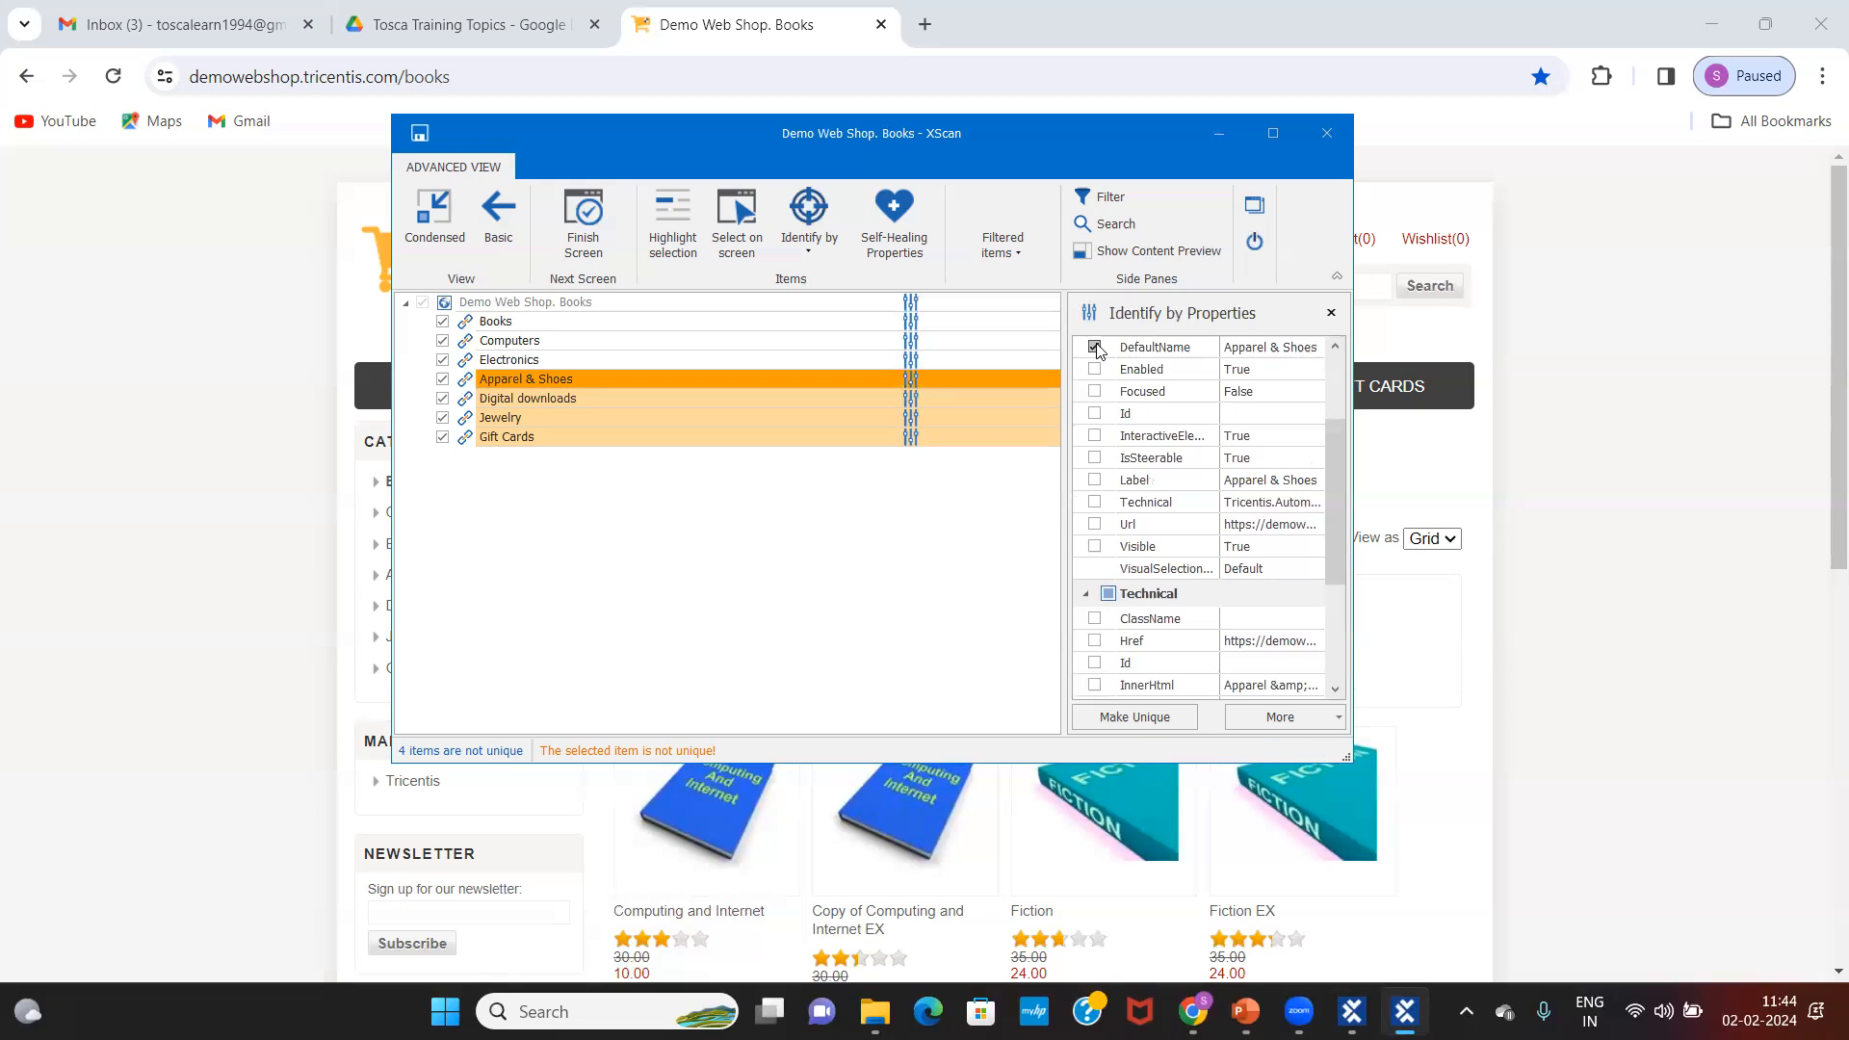
pyautogui.click(1094, 348)
pyautogui.click(1095, 546)
pyautogui.moveTo(1336, 449); pyautogui.dragTo(1340, 490)
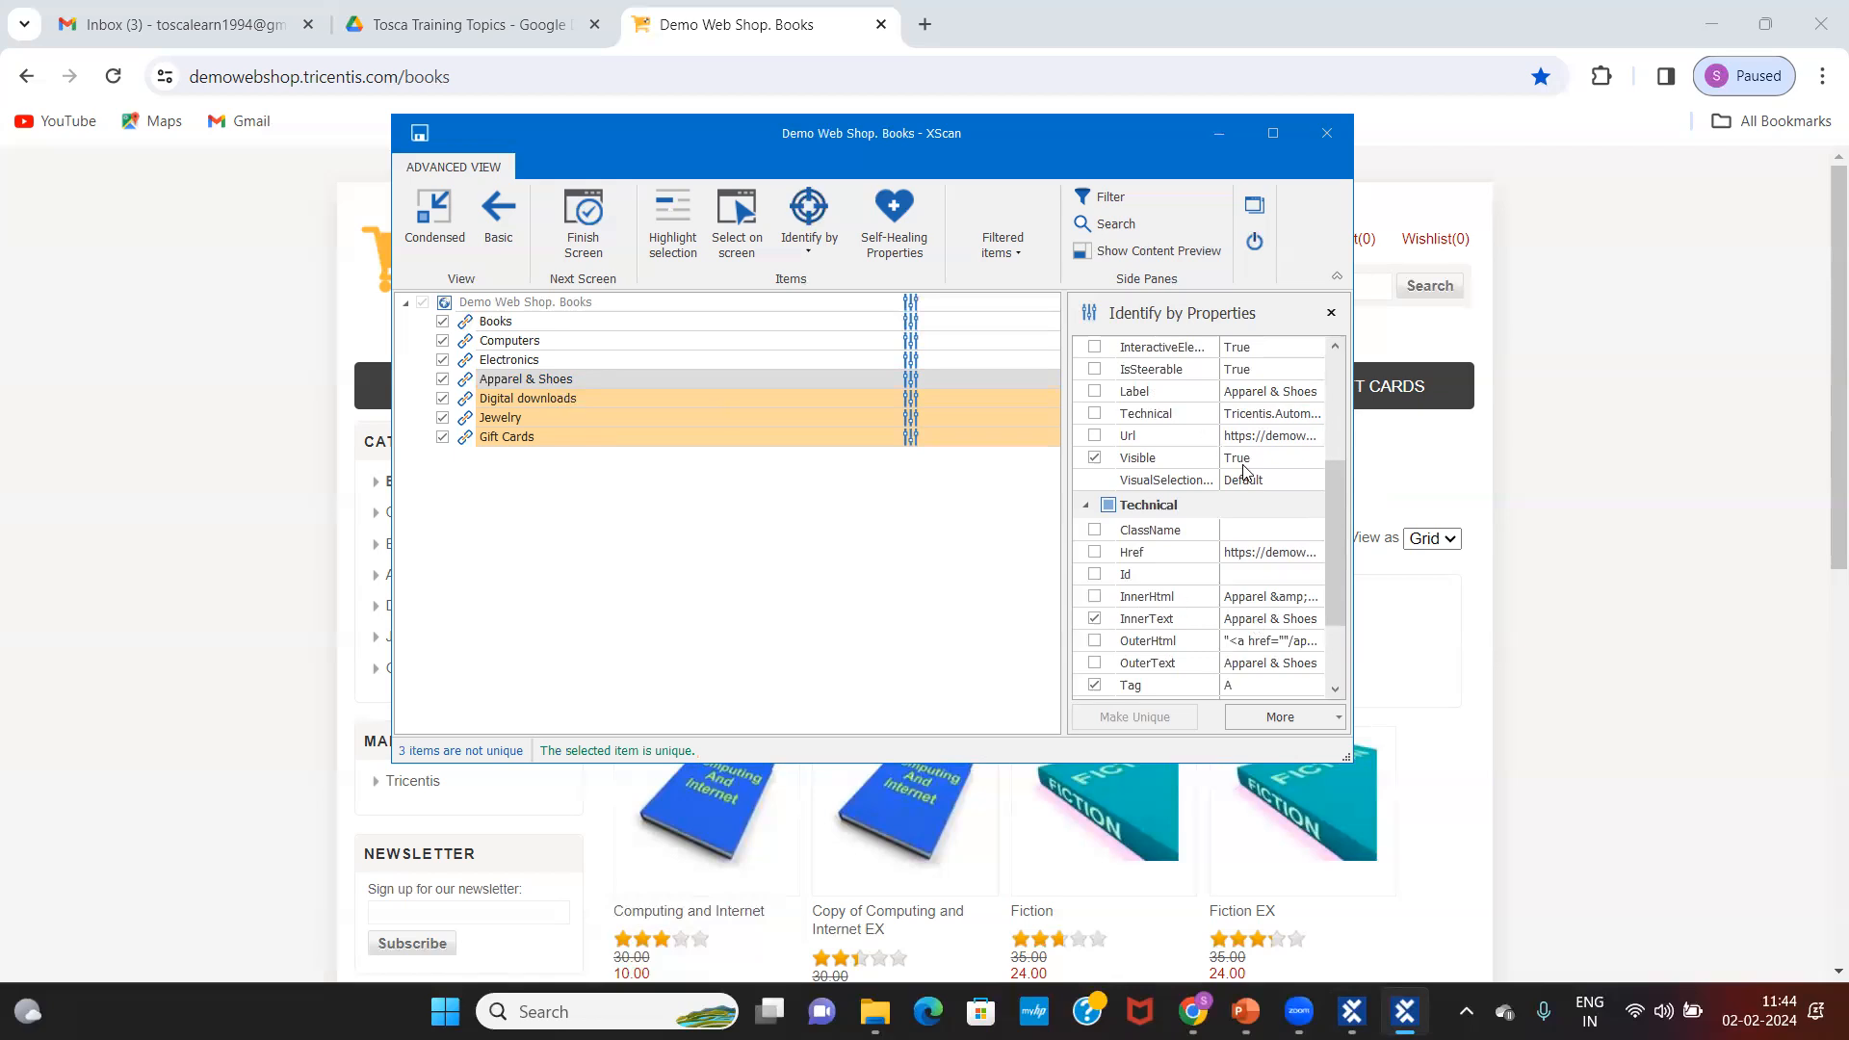
pyautogui.click(1245, 623)
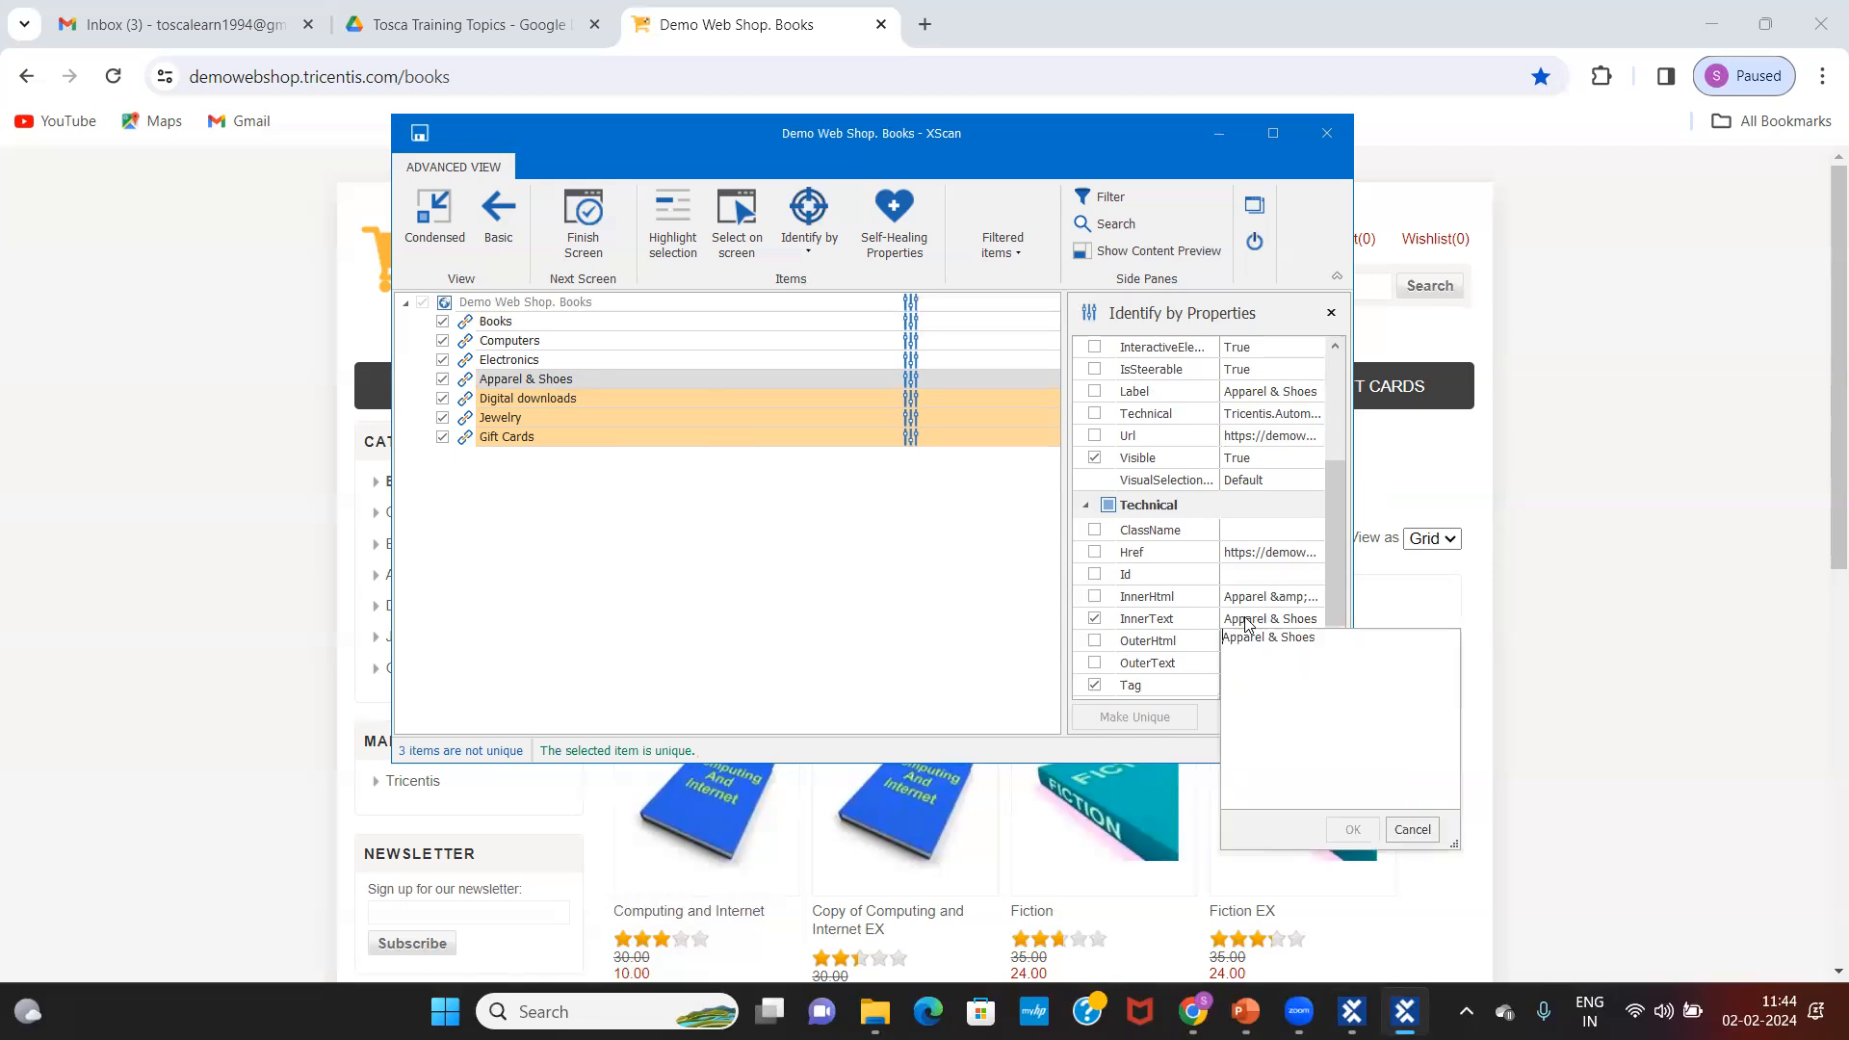
pyautogui.click(1097, 620)
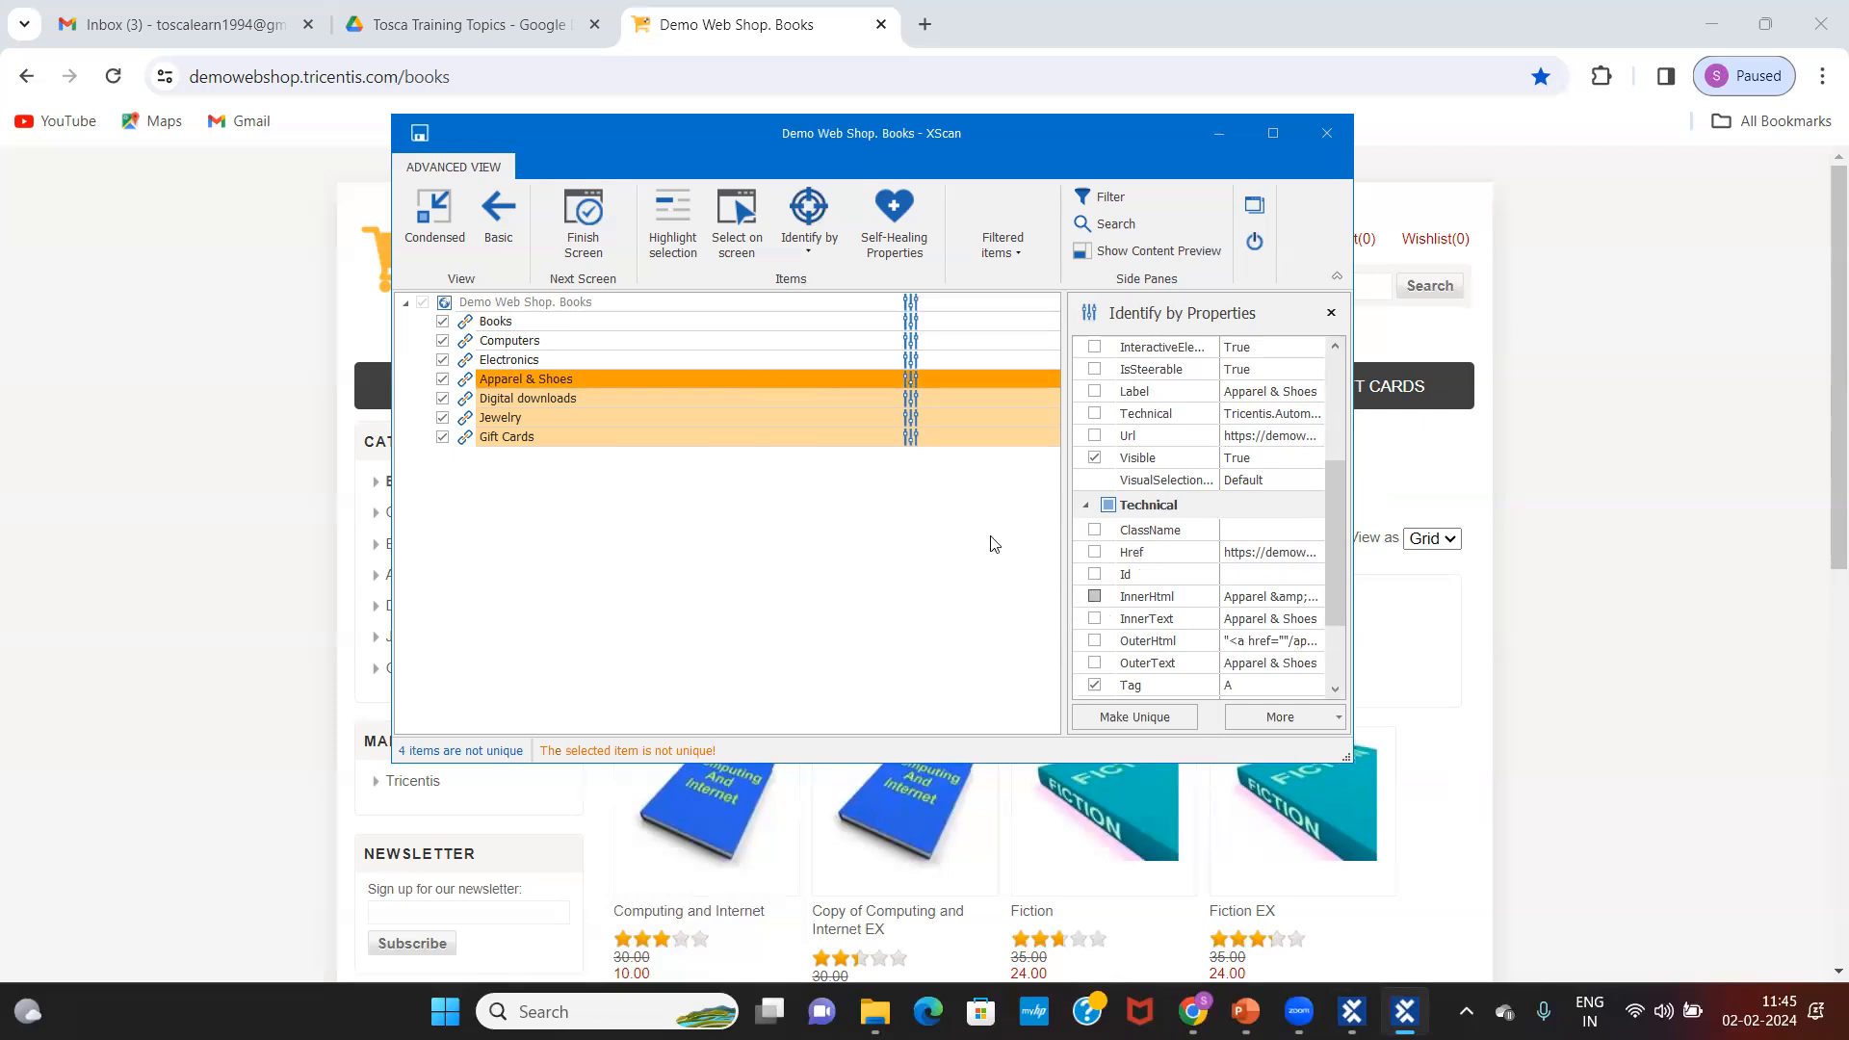
# Step: Re-check InnerText for the Apparel & Shoes link, comparing its properties with the Electronics link
pyautogui.click(666, 381)
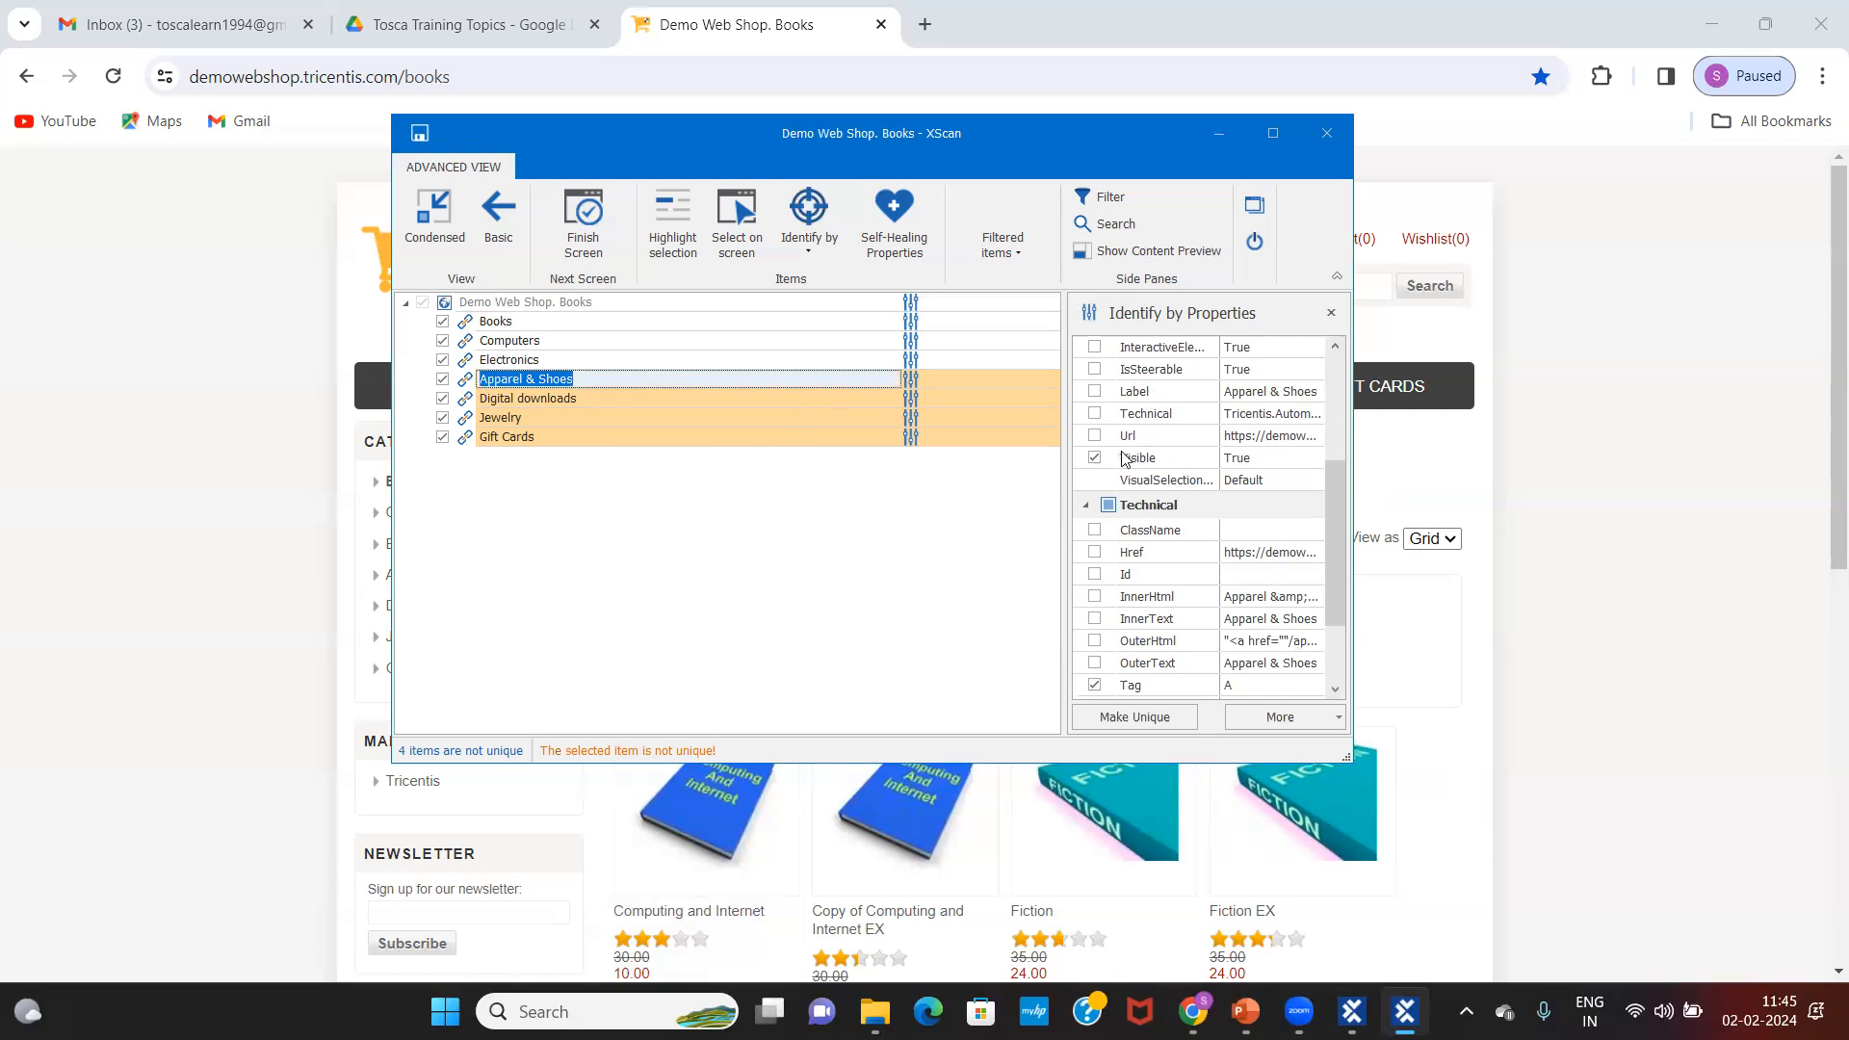
pyautogui.click(588, 361)
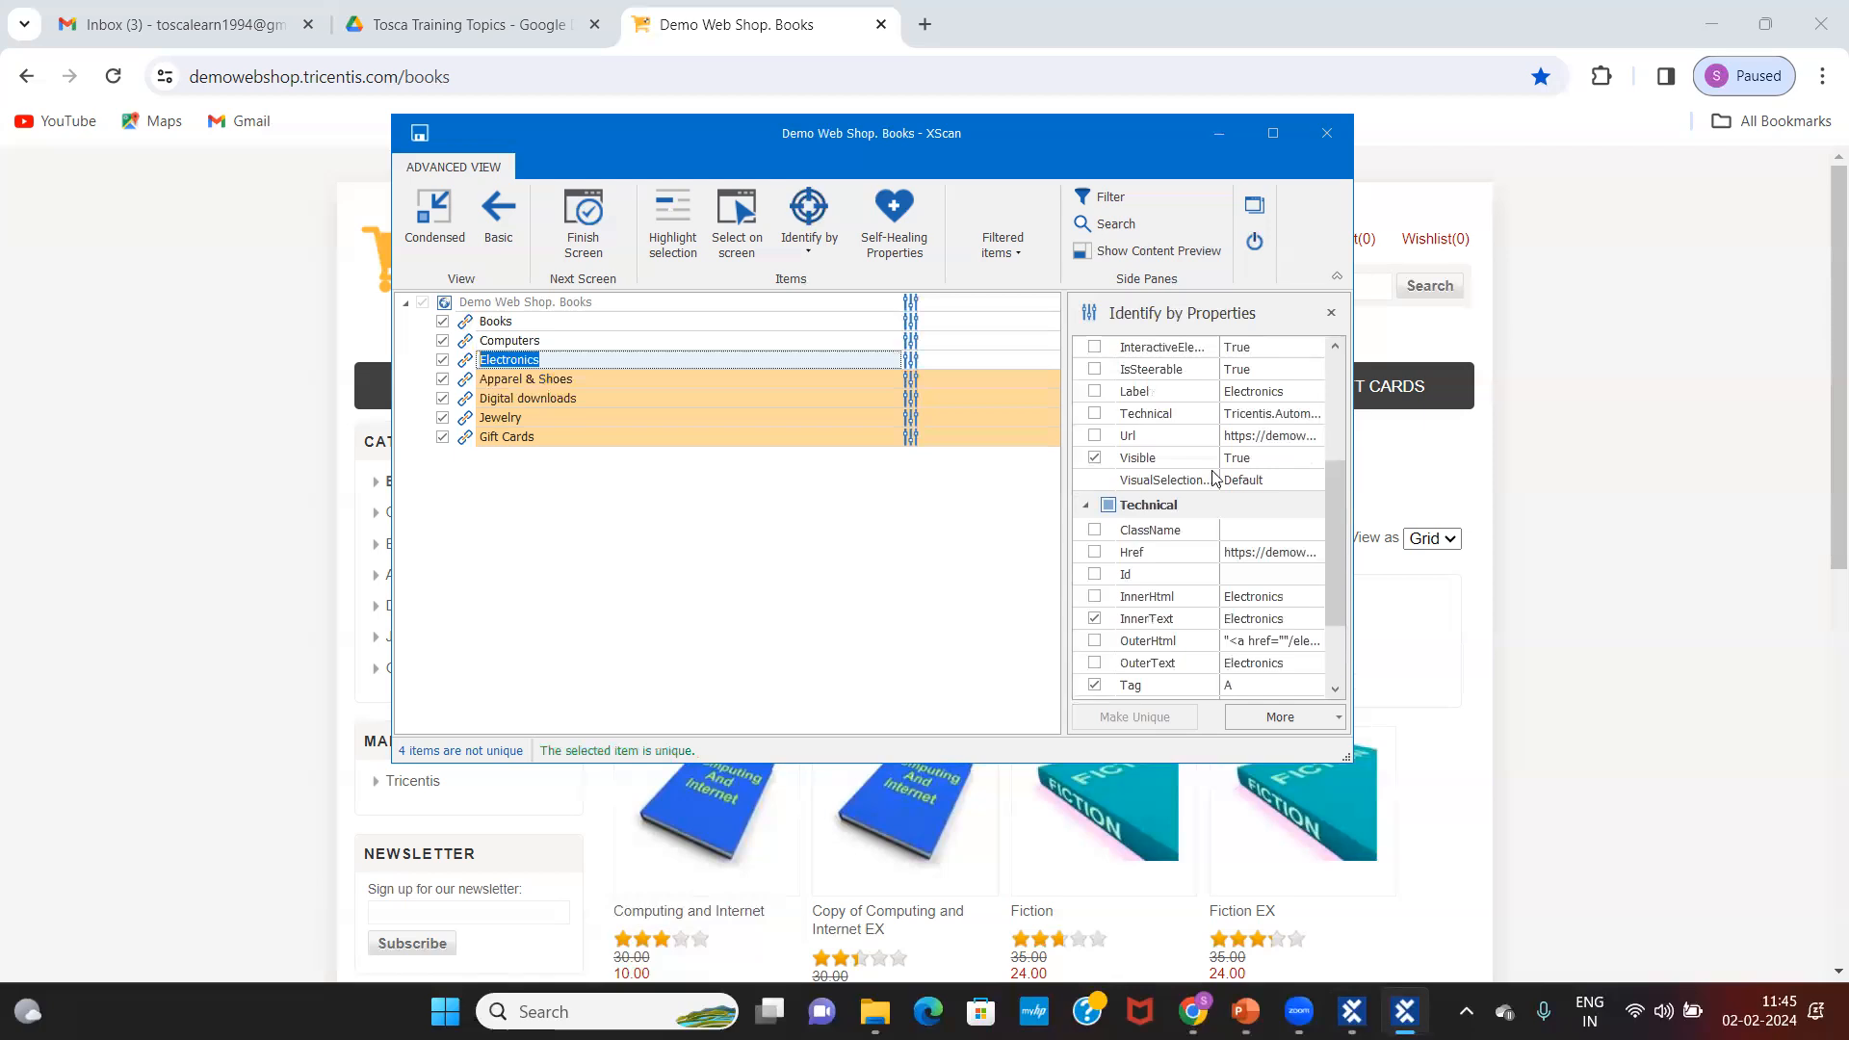
pyautogui.click(665, 379)
pyautogui.click(1095, 619)
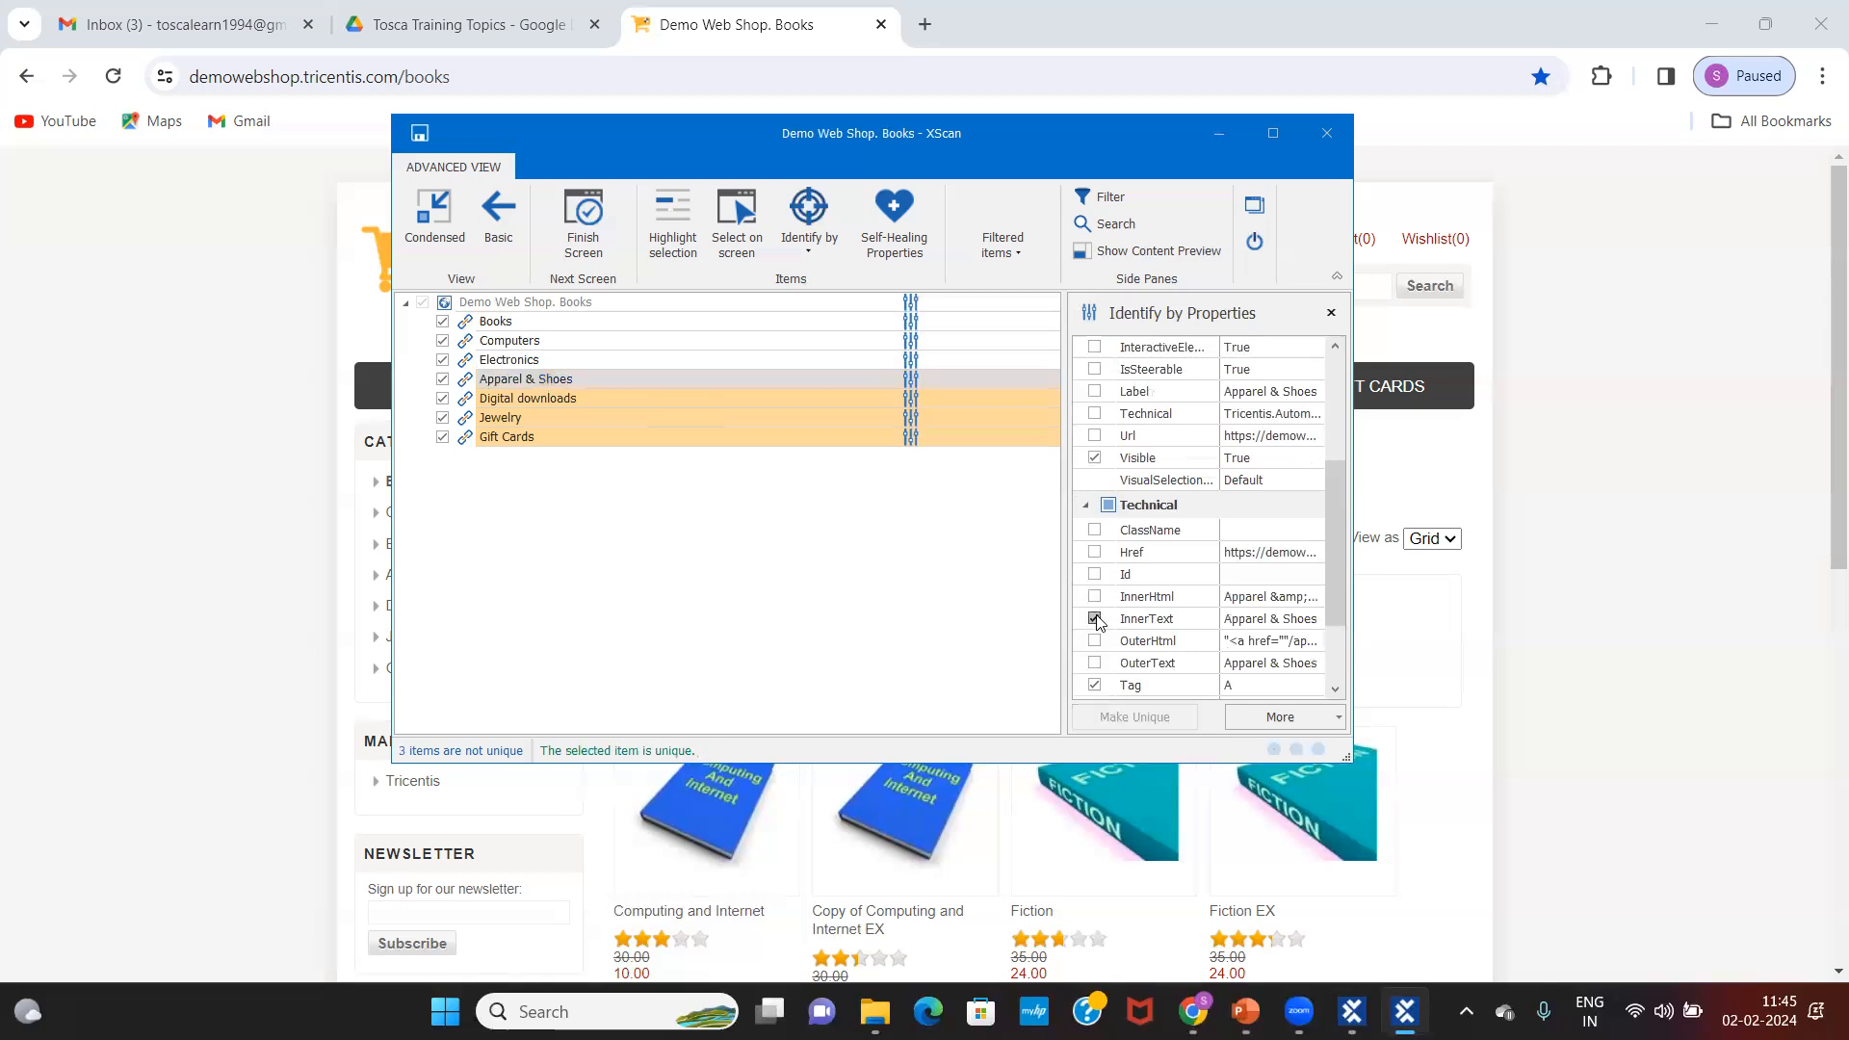
pyautogui.click(592, 358)
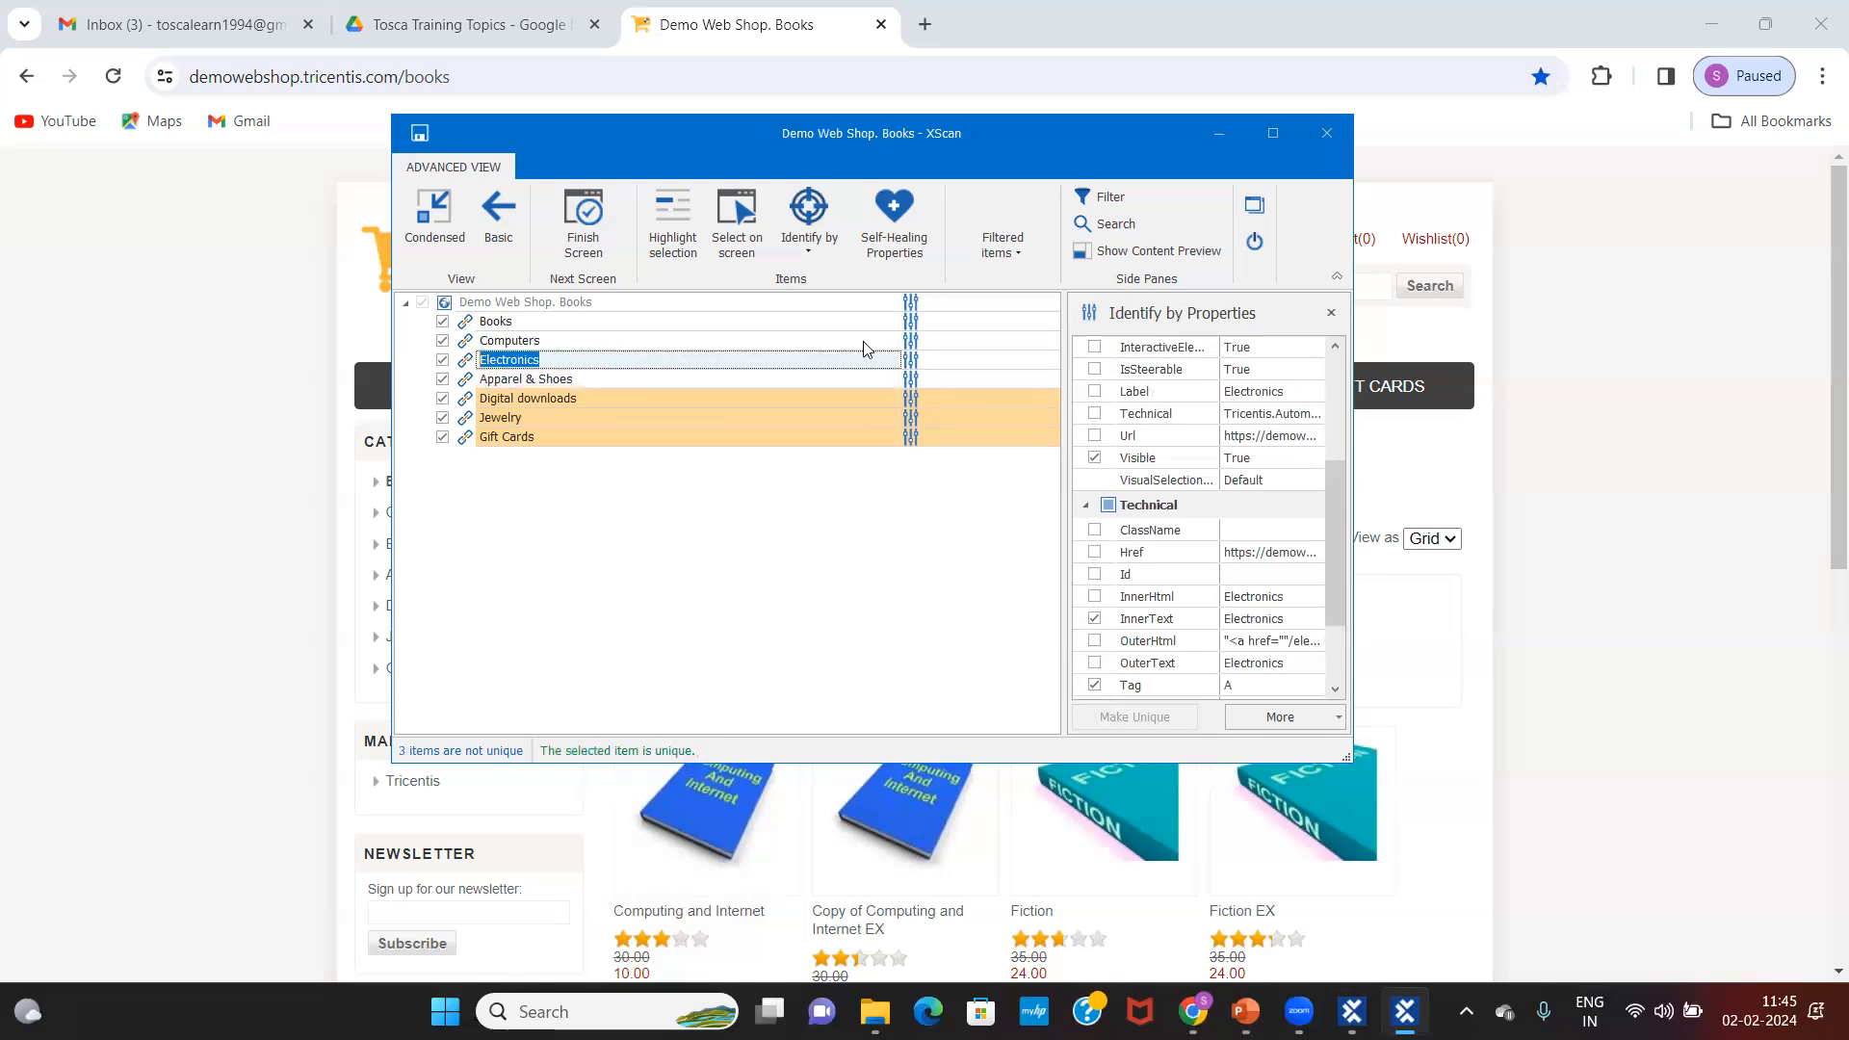
pyautogui.click(567, 379)
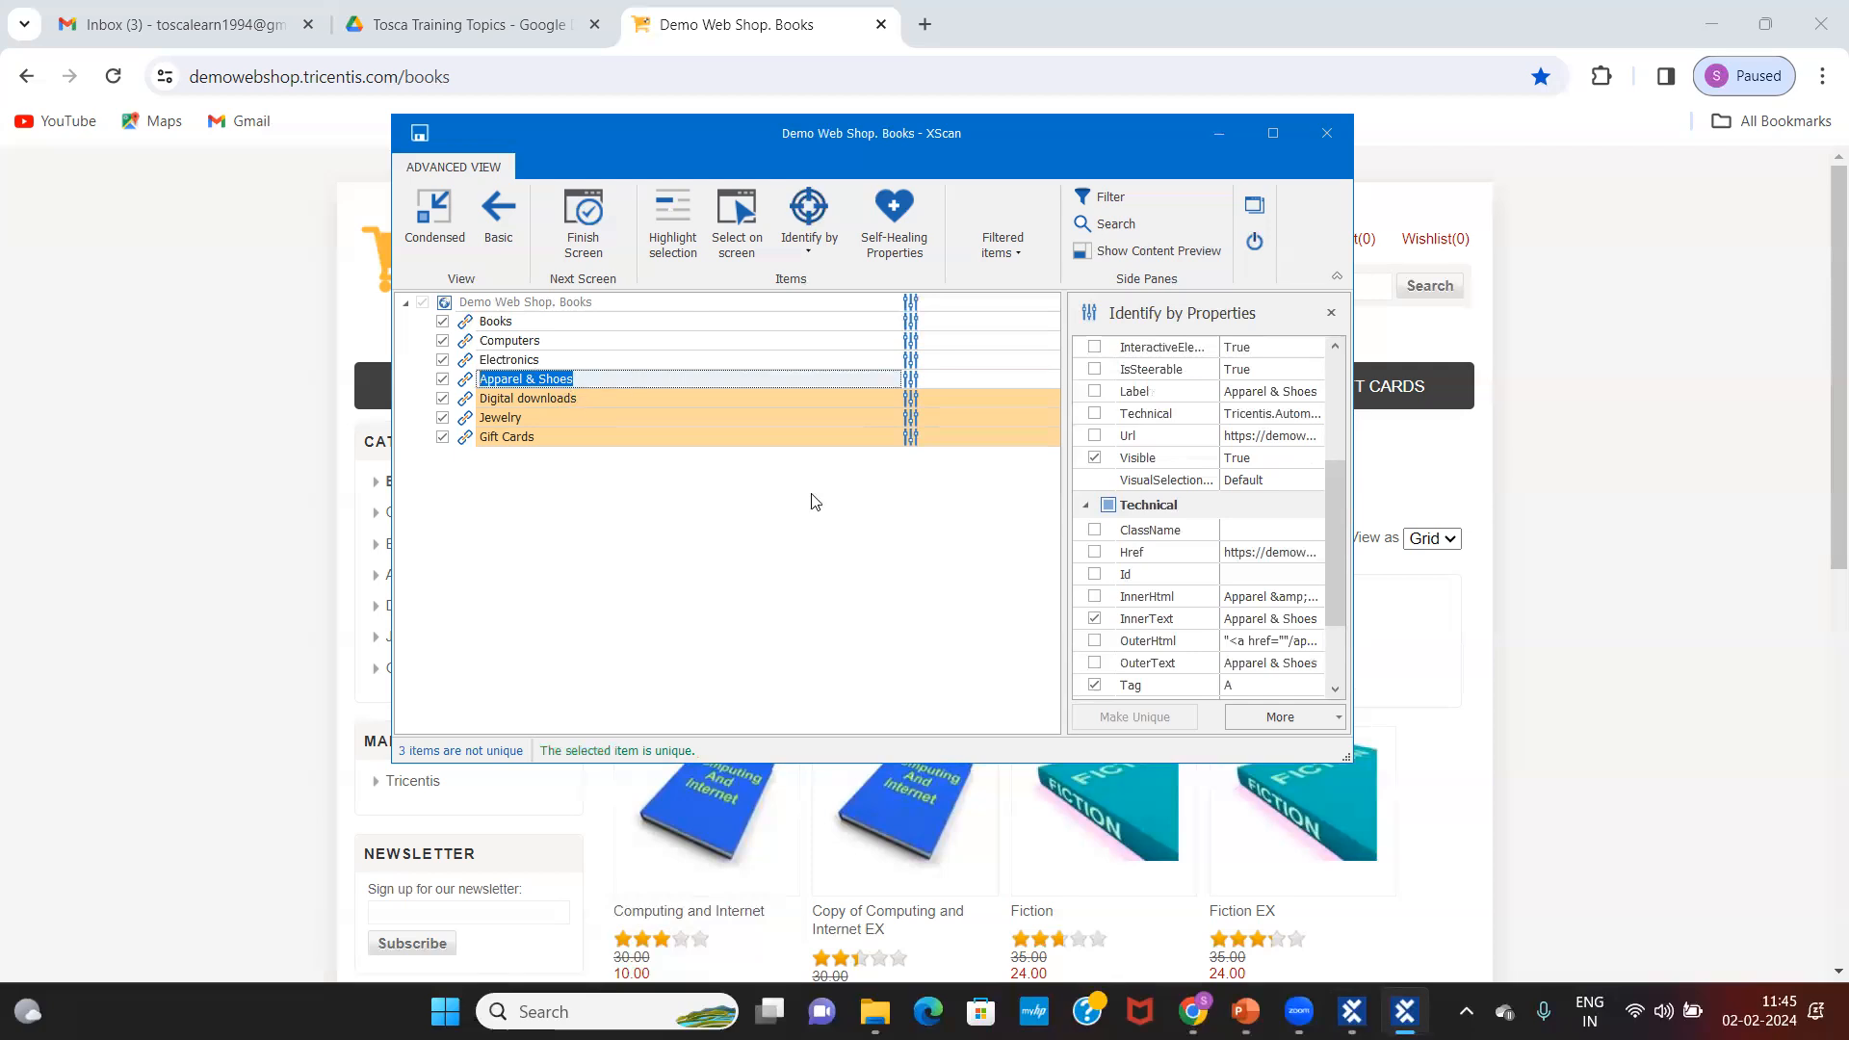
pyautogui.click(752, 362)
pyautogui.click(660, 383)
# Step: Make the Digital downloads and Jewelry links unique by checking Visible for each
pyautogui.click(555, 402)
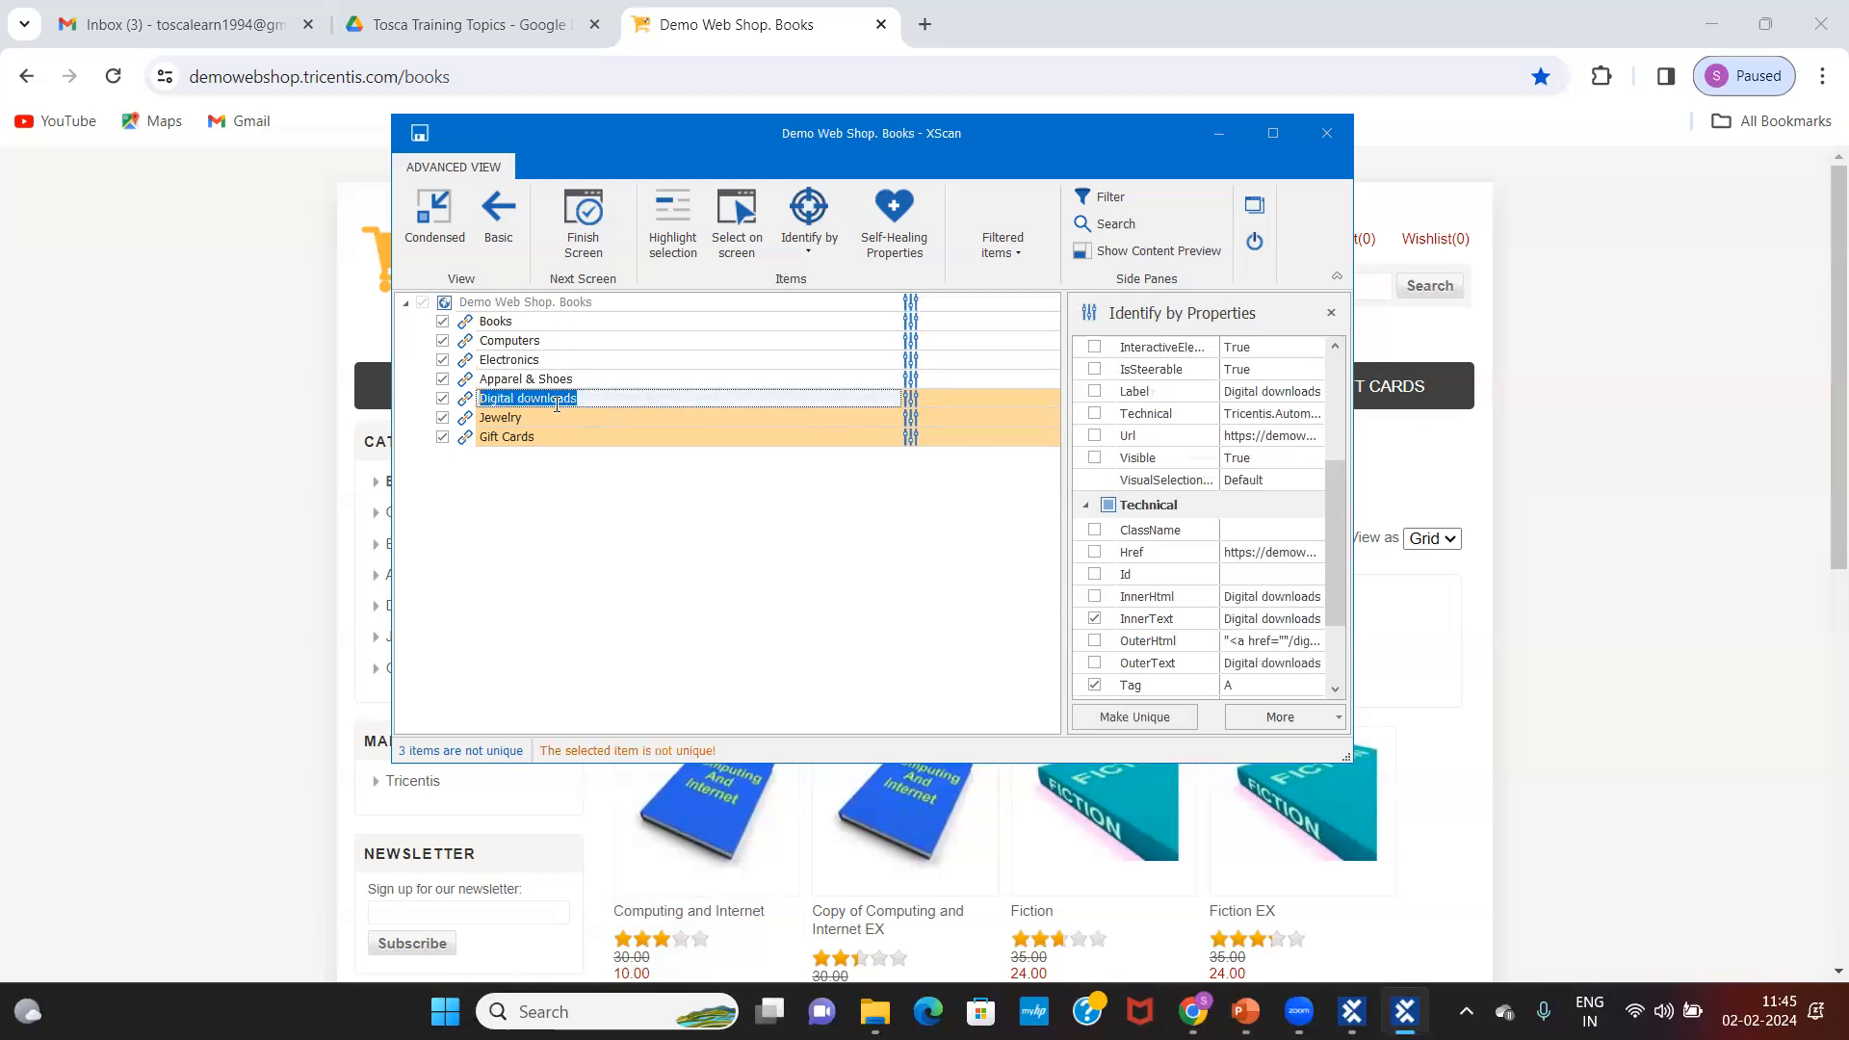
pyautogui.click(1095, 458)
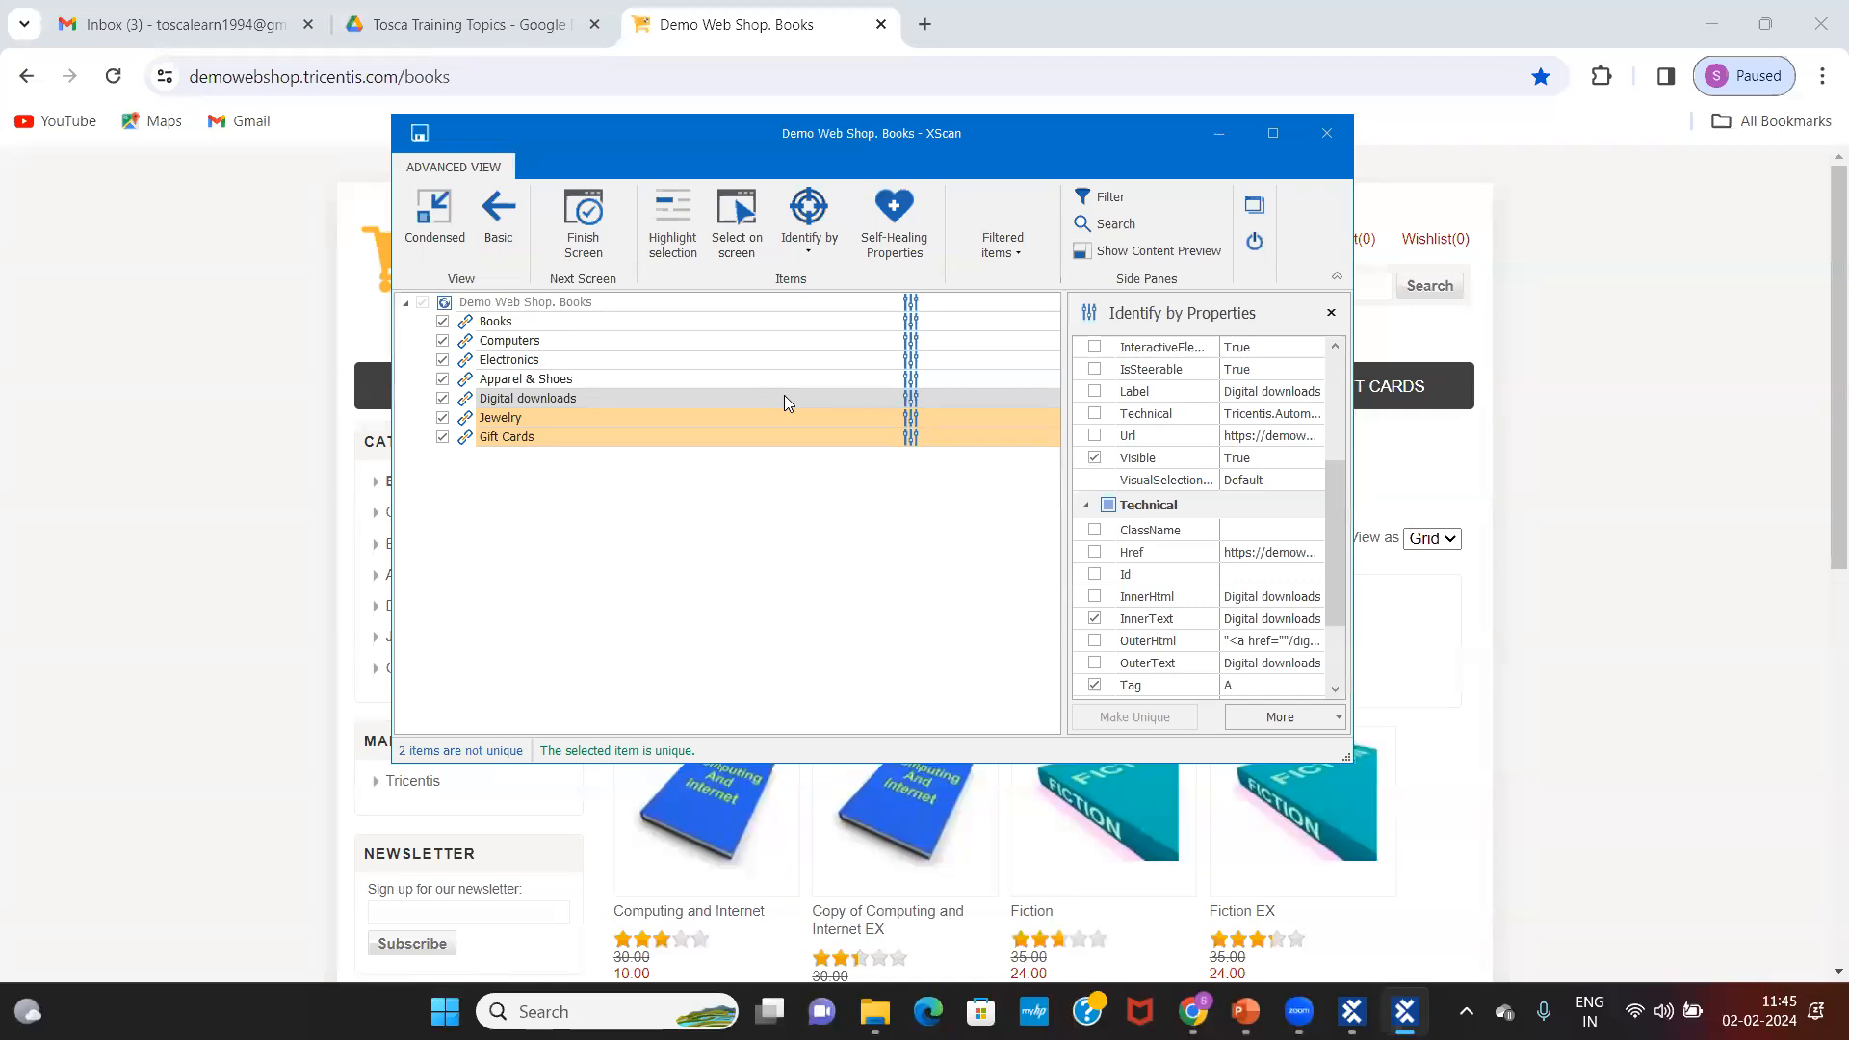
pyautogui.click(601, 414)
pyautogui.click(601, 416)
pyautogui.click(1095, 458)
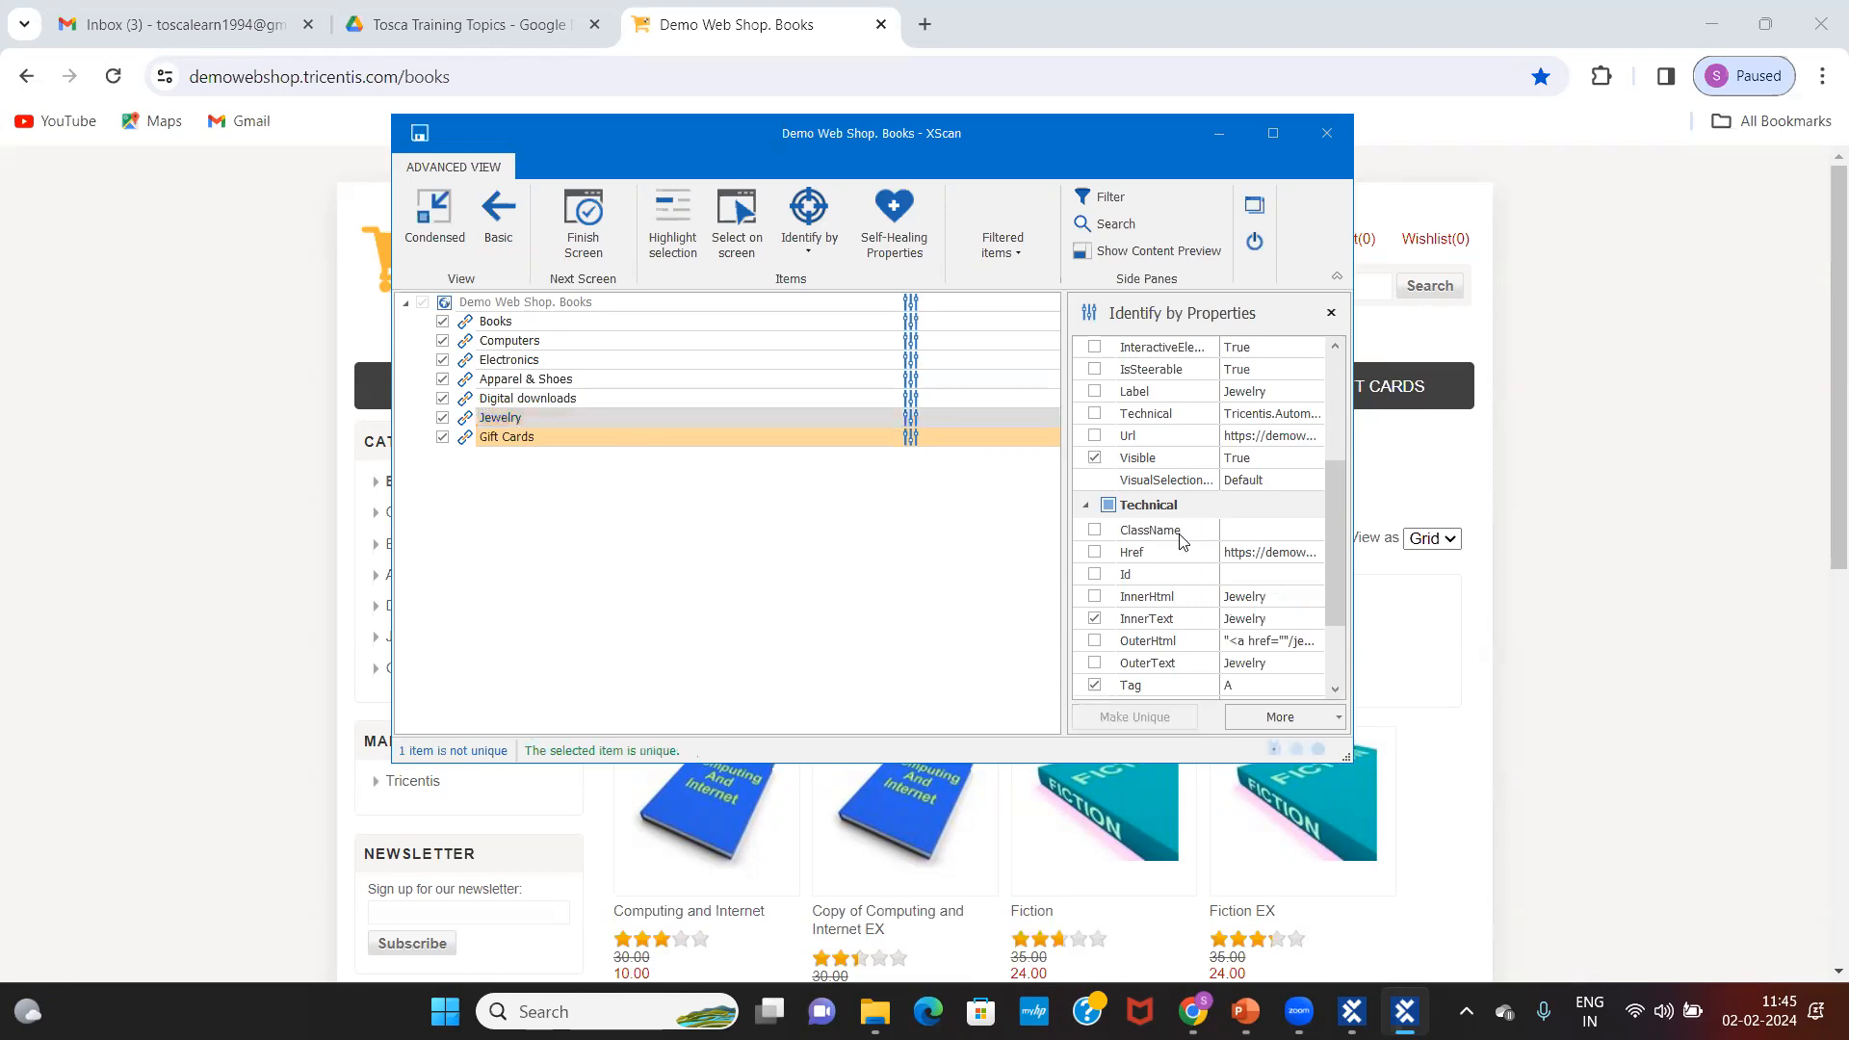
pyautogui.click(1294, 626)
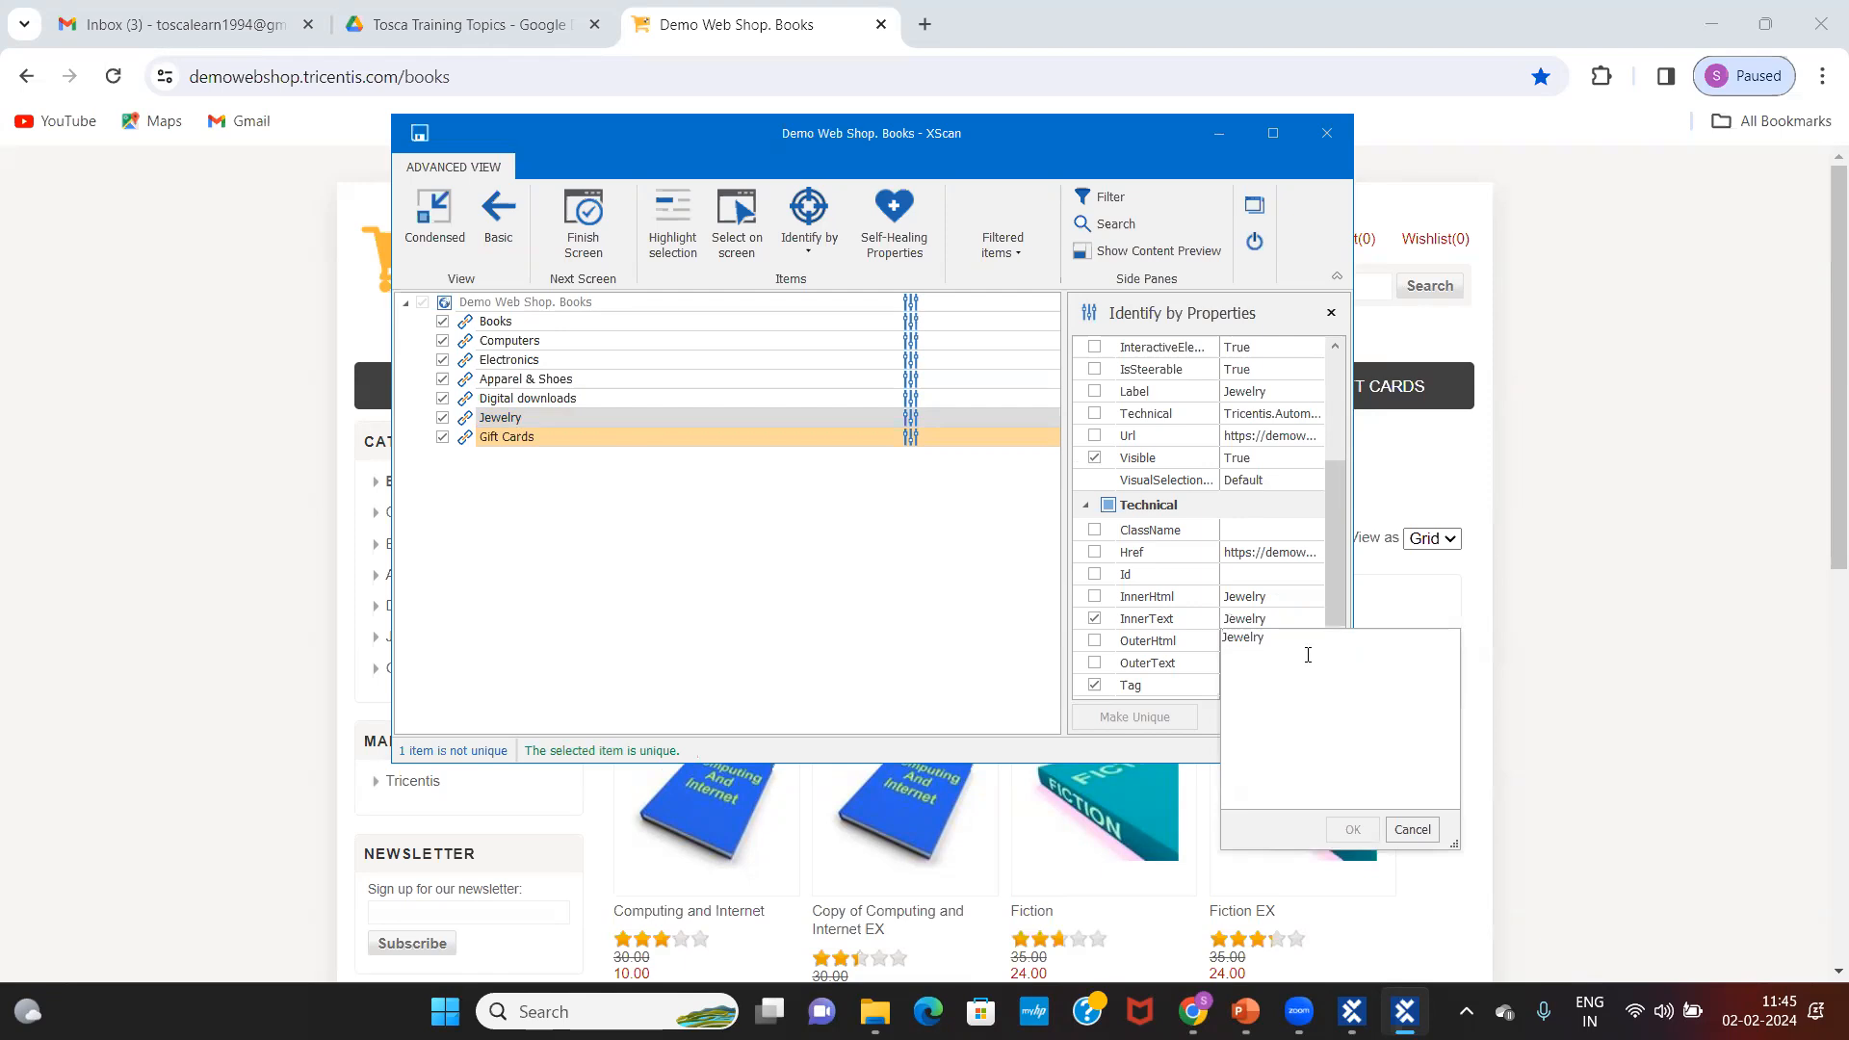
pyautogui.click(1411, 830)
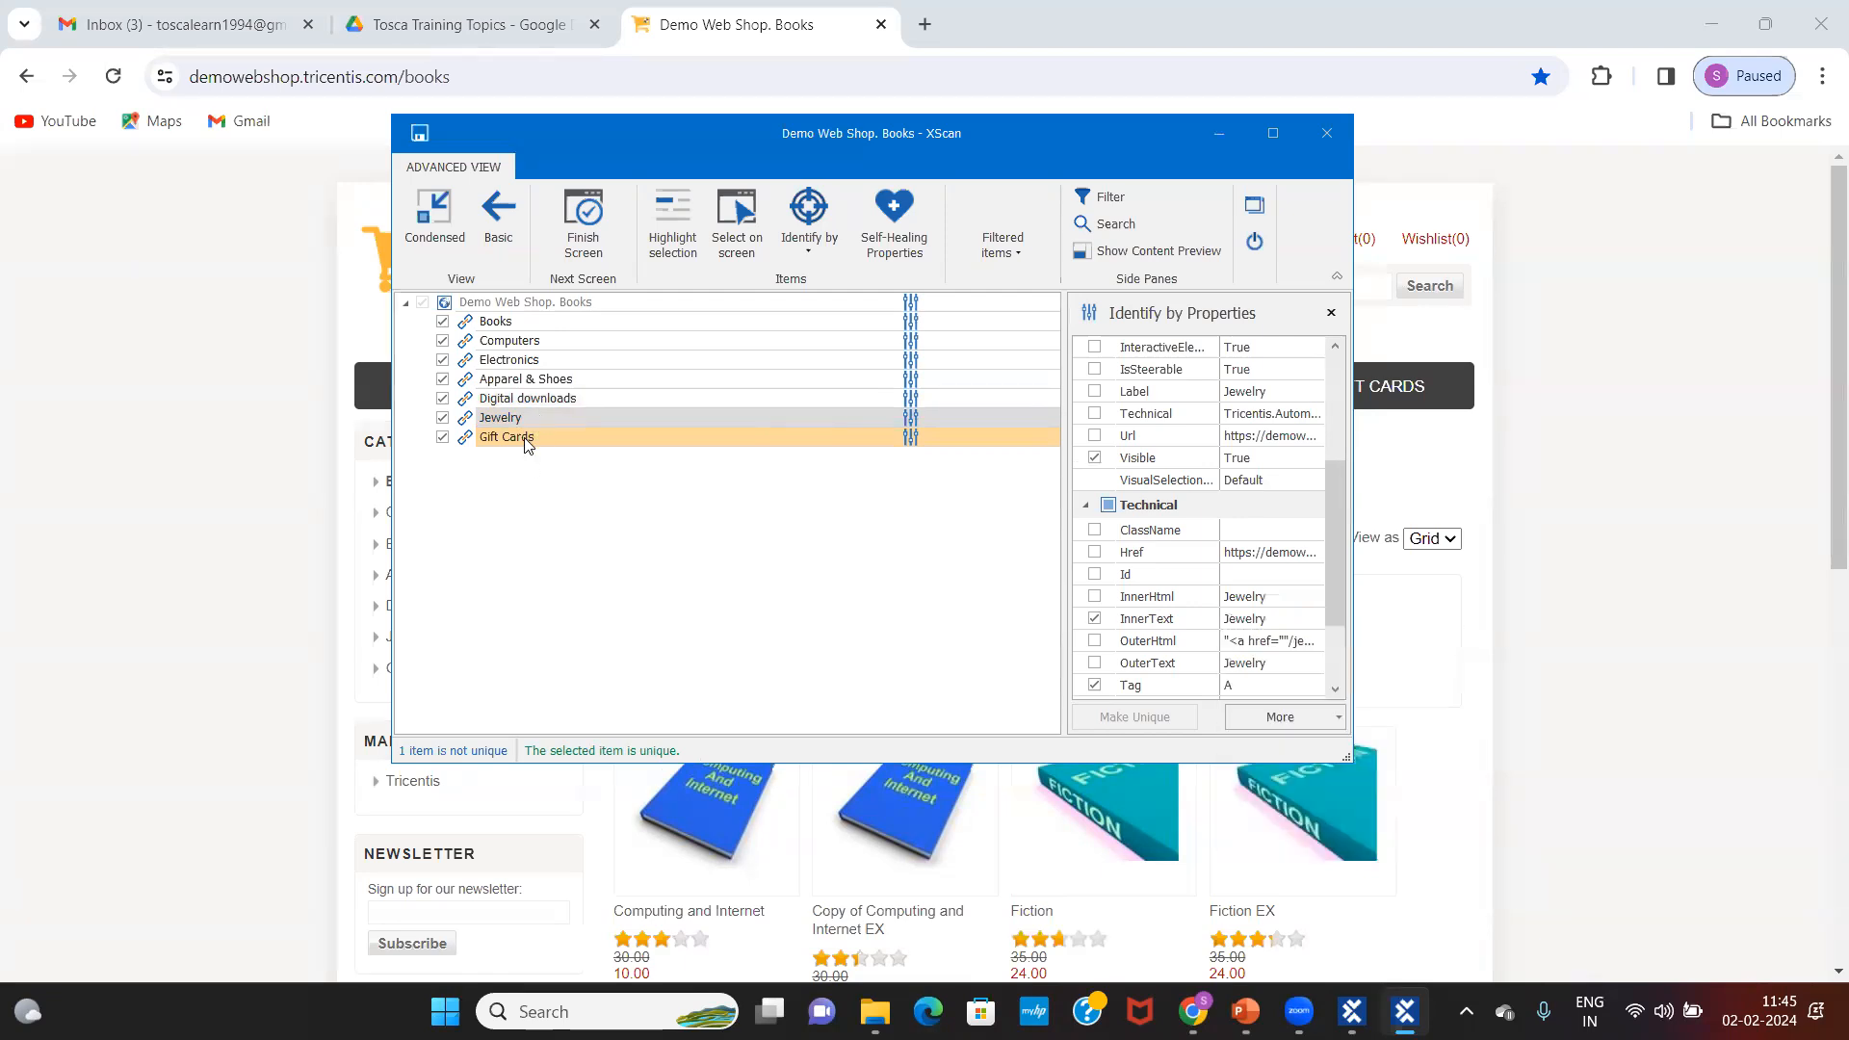
pyautogui.click(528, 441)
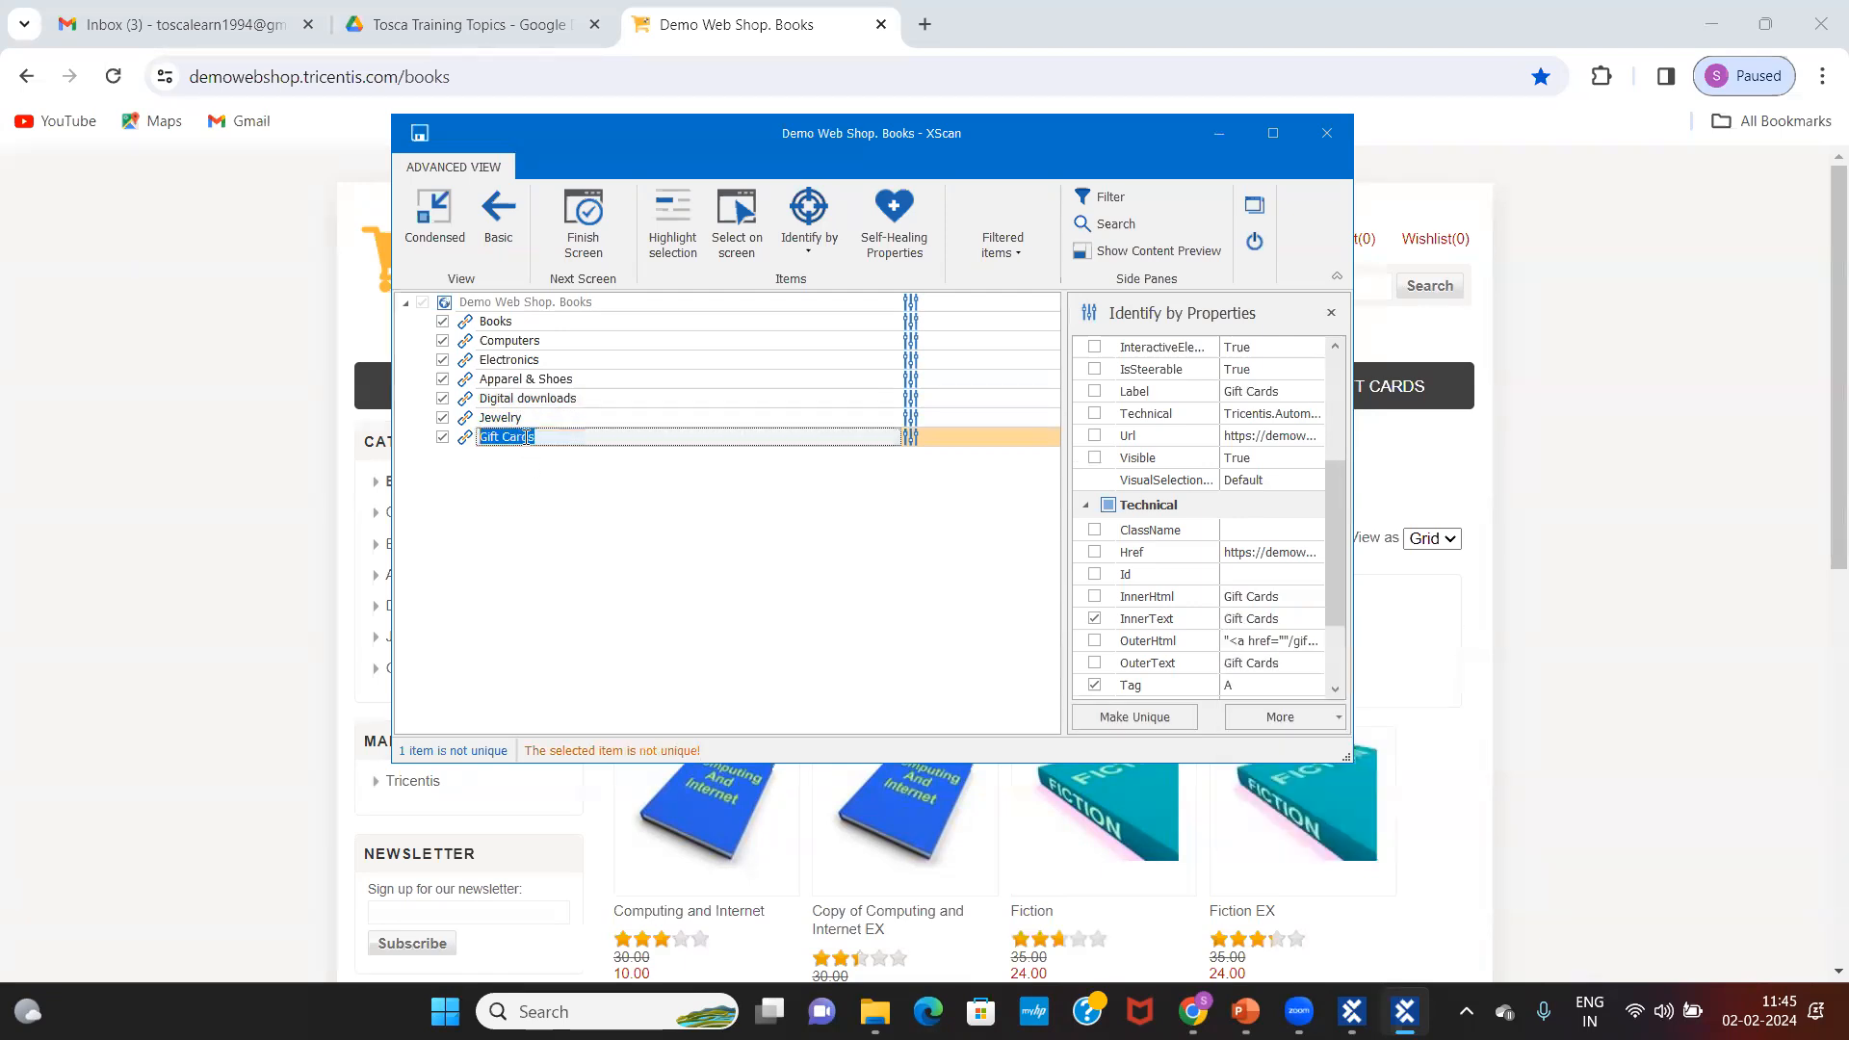
# Step: Set the Gift Cards InnerText to the wildcard *Gift Cards* and check Visible
pyautogui.click(1269, 619)
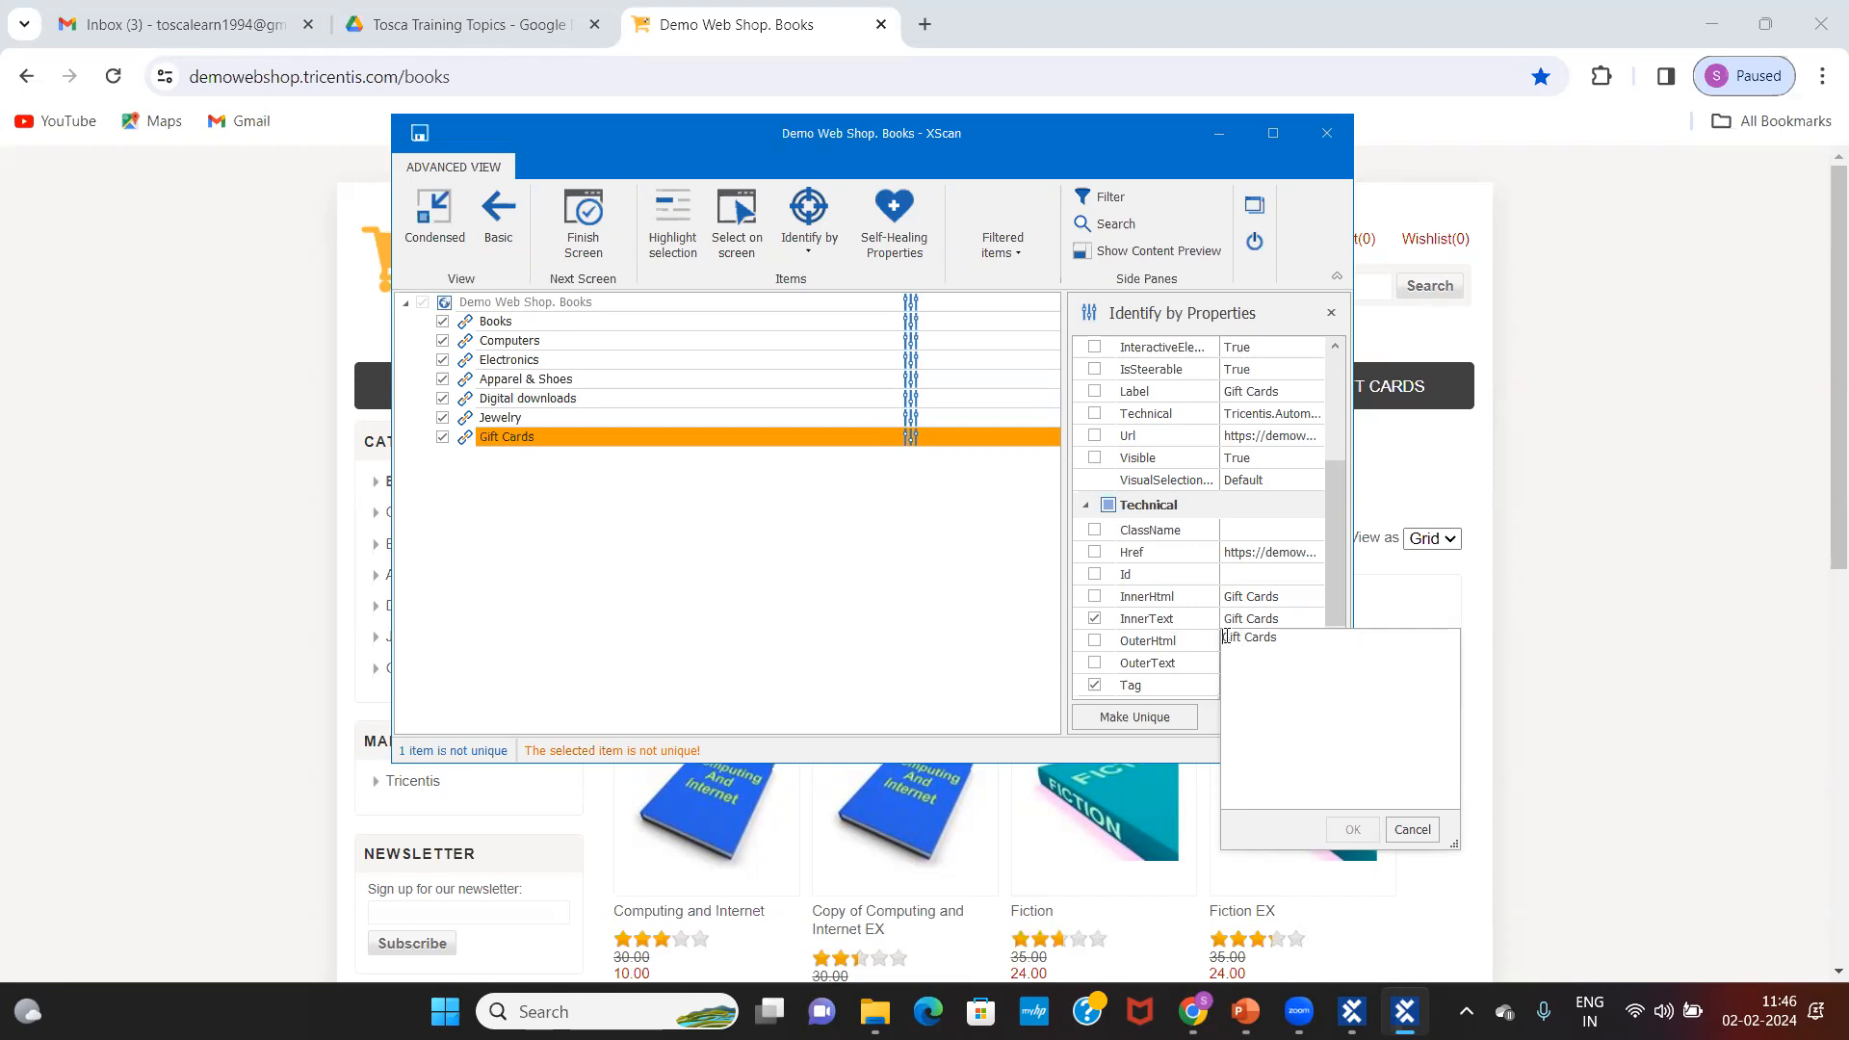
pyautogui.write('343')
pyautogui.press('BackSpace')
pyautogui.press('BackSpace')
pyautogui.press('BackSpace')
pyautogui.write('*')
pyautogui.click(1352, 830)
pyautogui.click(1284, 621)
pyautogui.click(1095, 458)
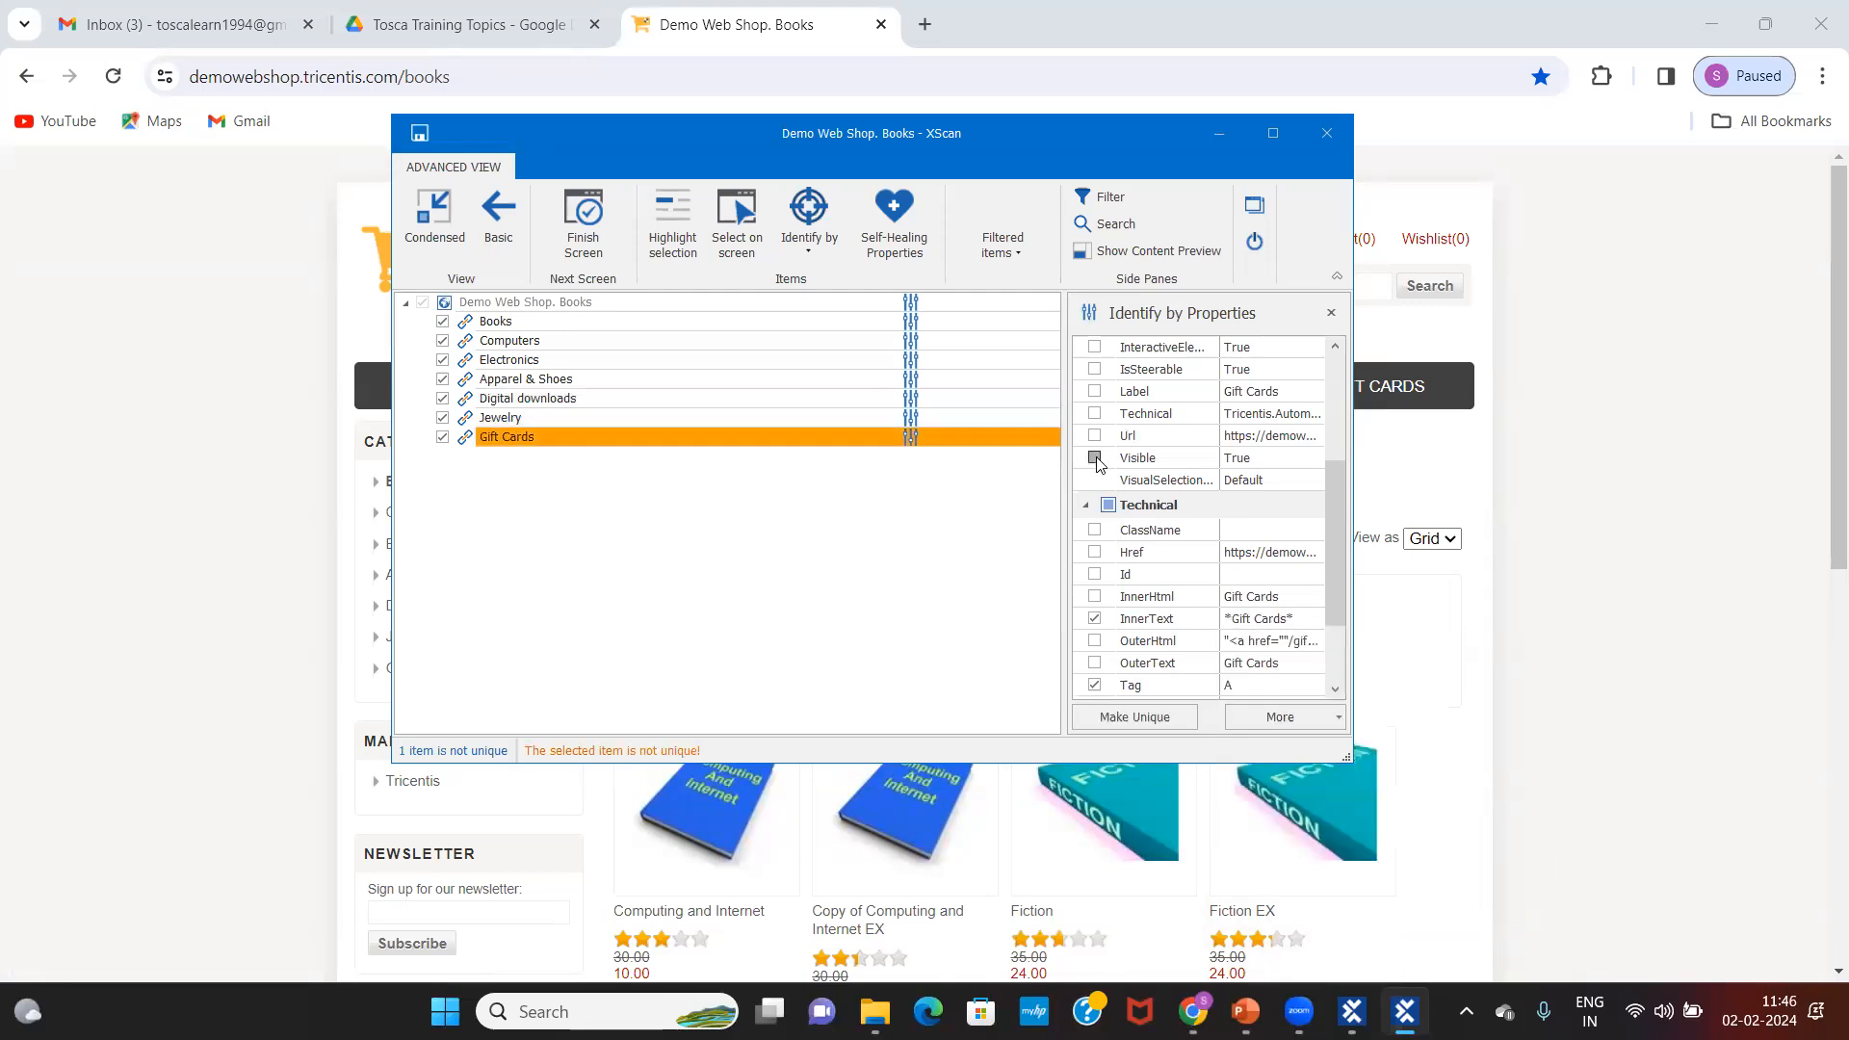
# Step: Revert the Gift Cards InnerText value to plain 'Gift Cards' without wildcards
pyautogui.click(1264, 617)
pyautogui.press('BackSpace')
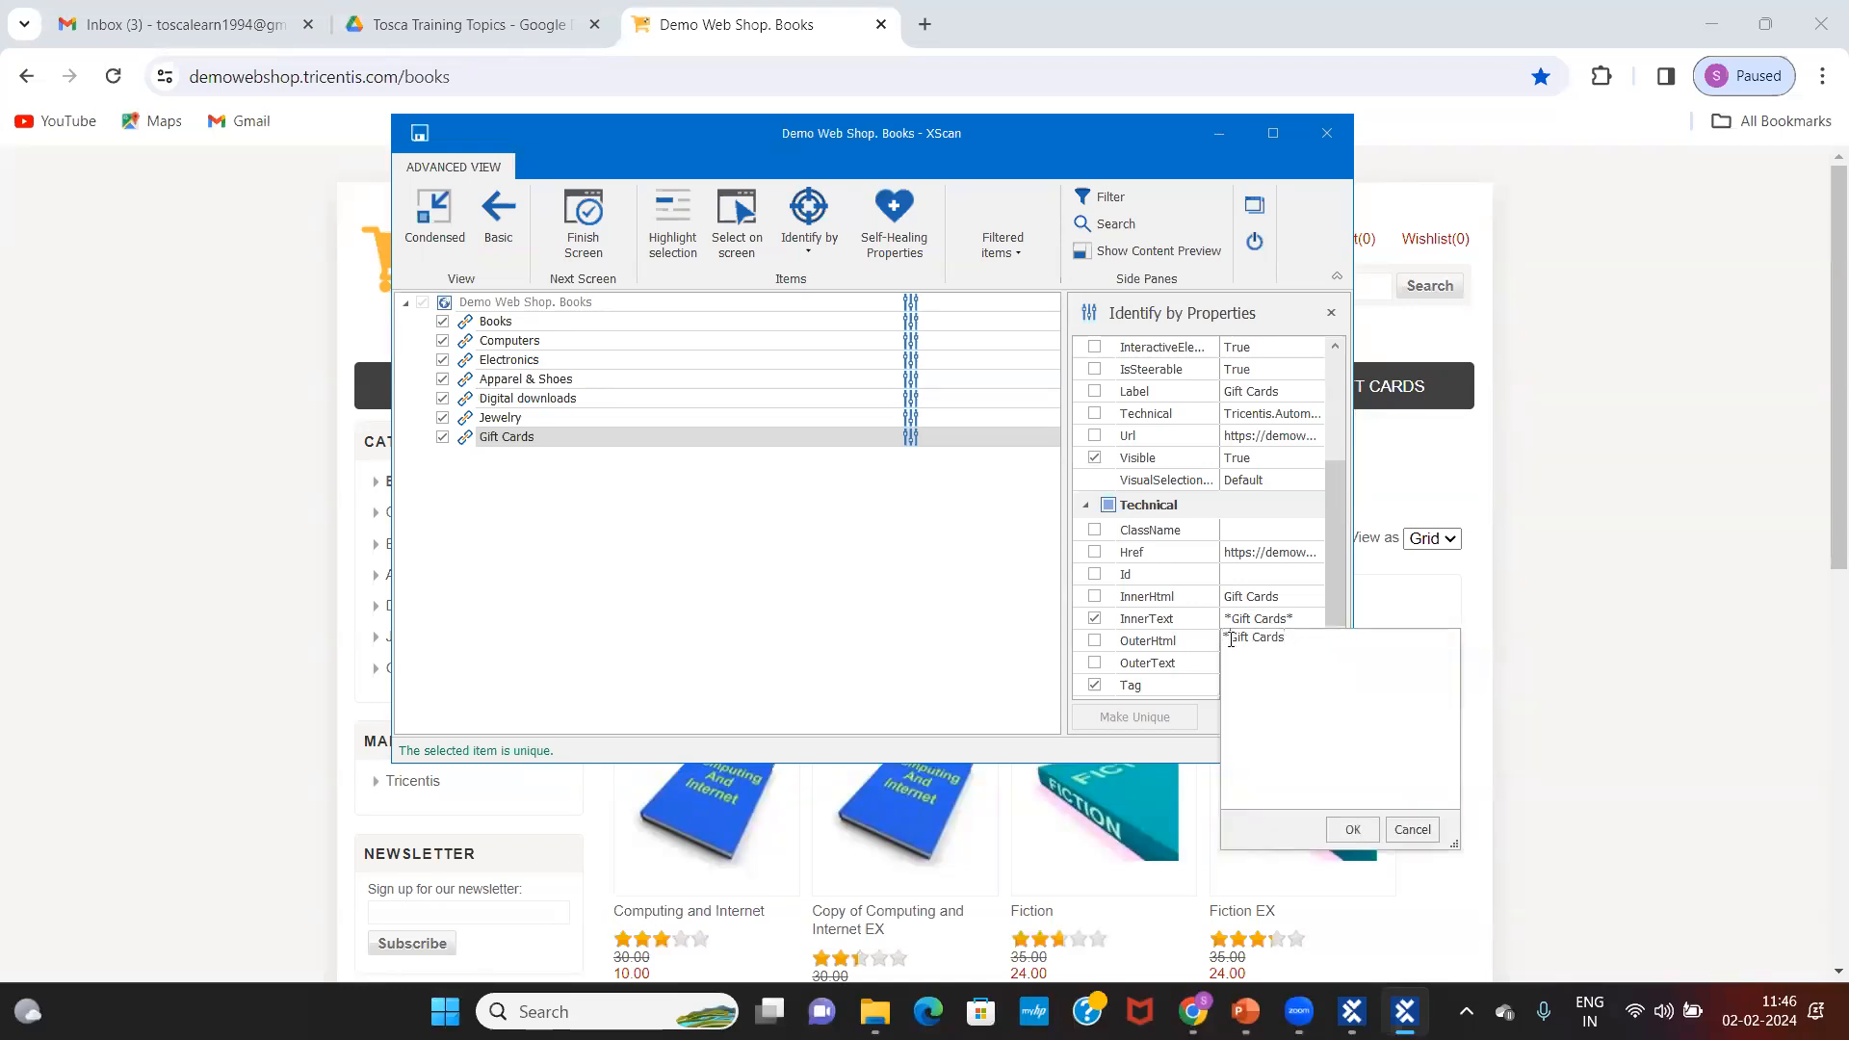
pyautogui.press('BackSpace')
pyautogui.click(1353, 829)
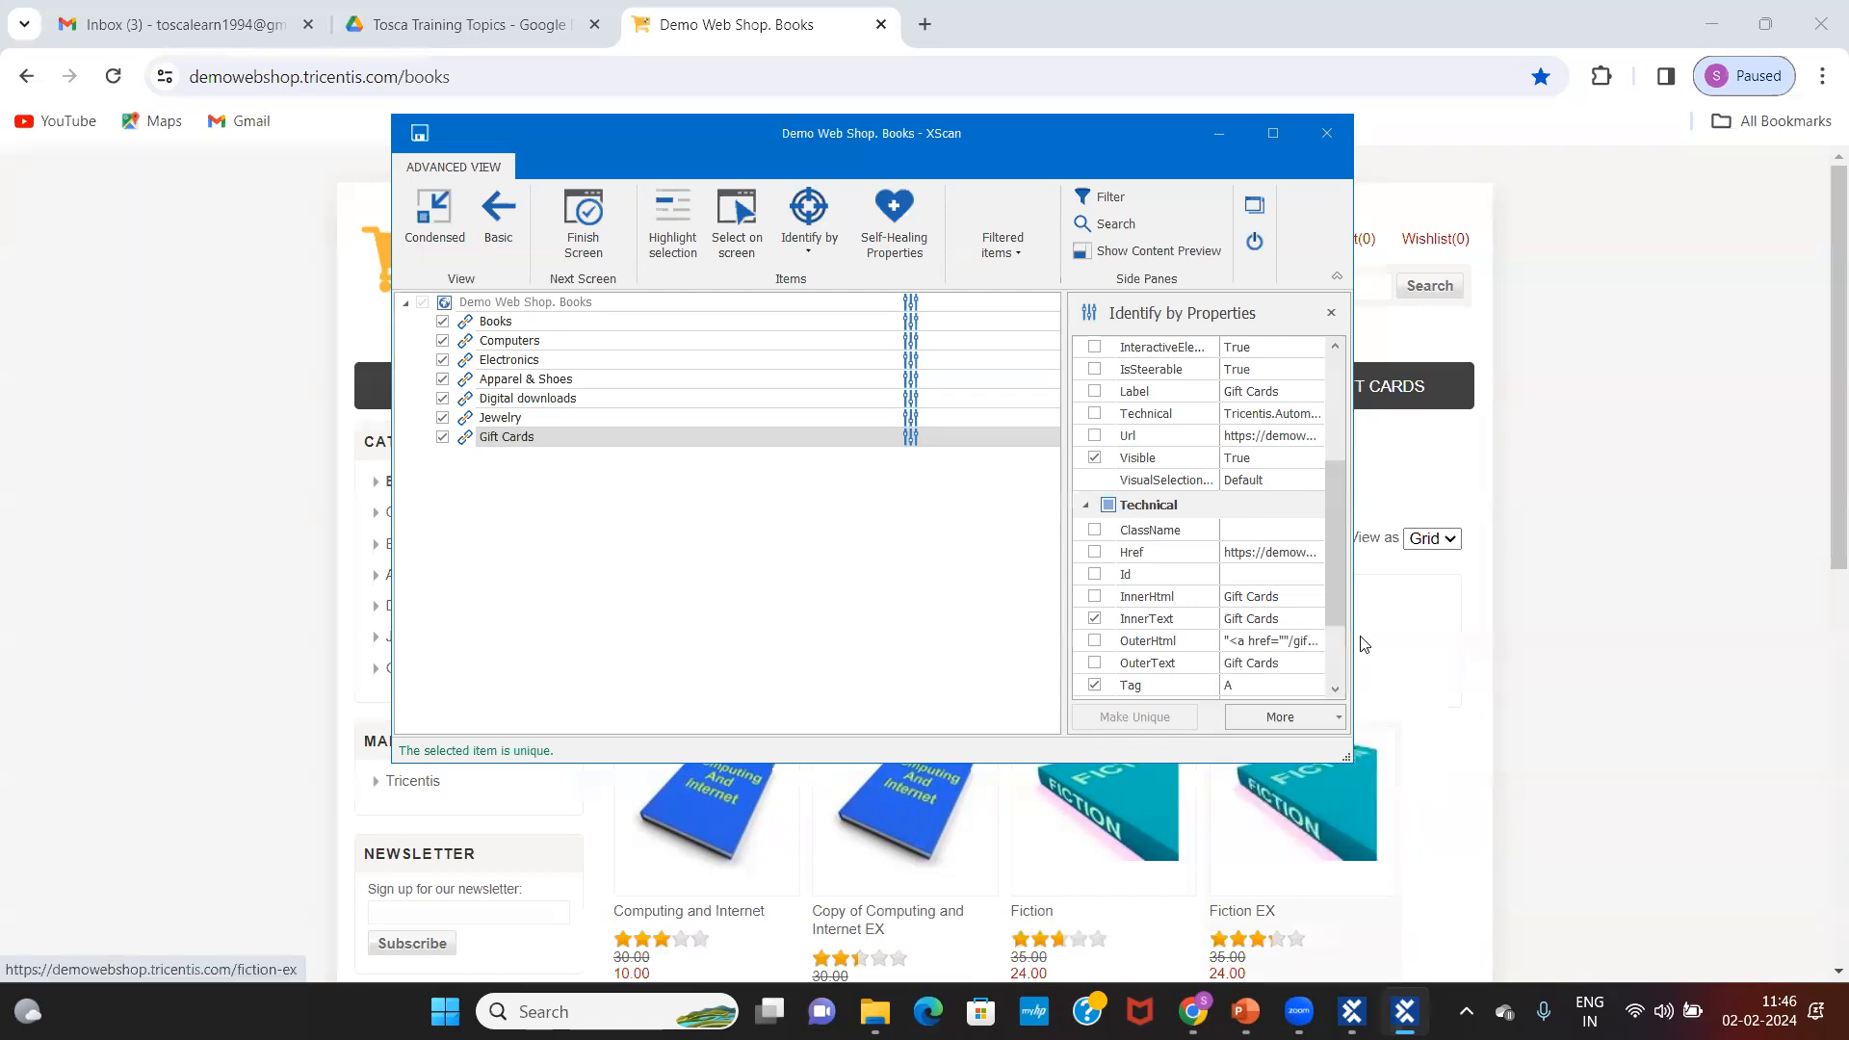
pyautogui.click(1282, 621)
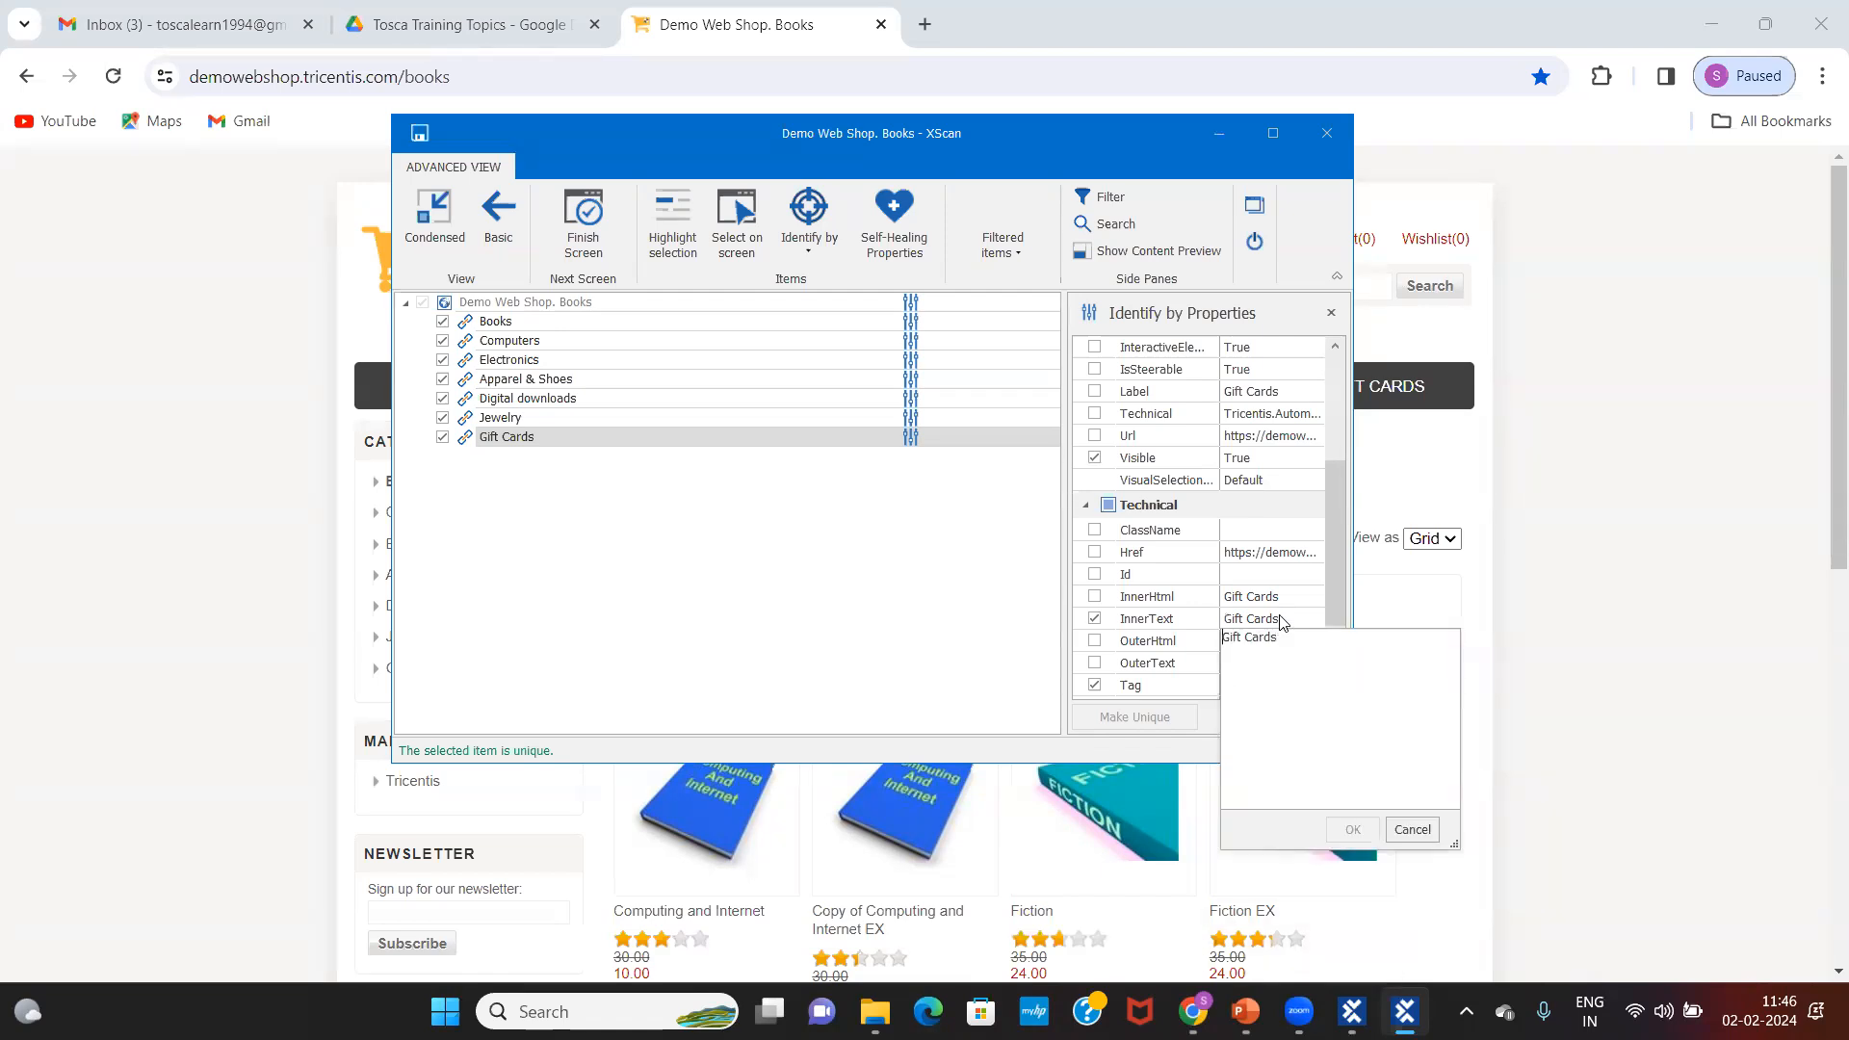
pyautogui.click(1412, 831)
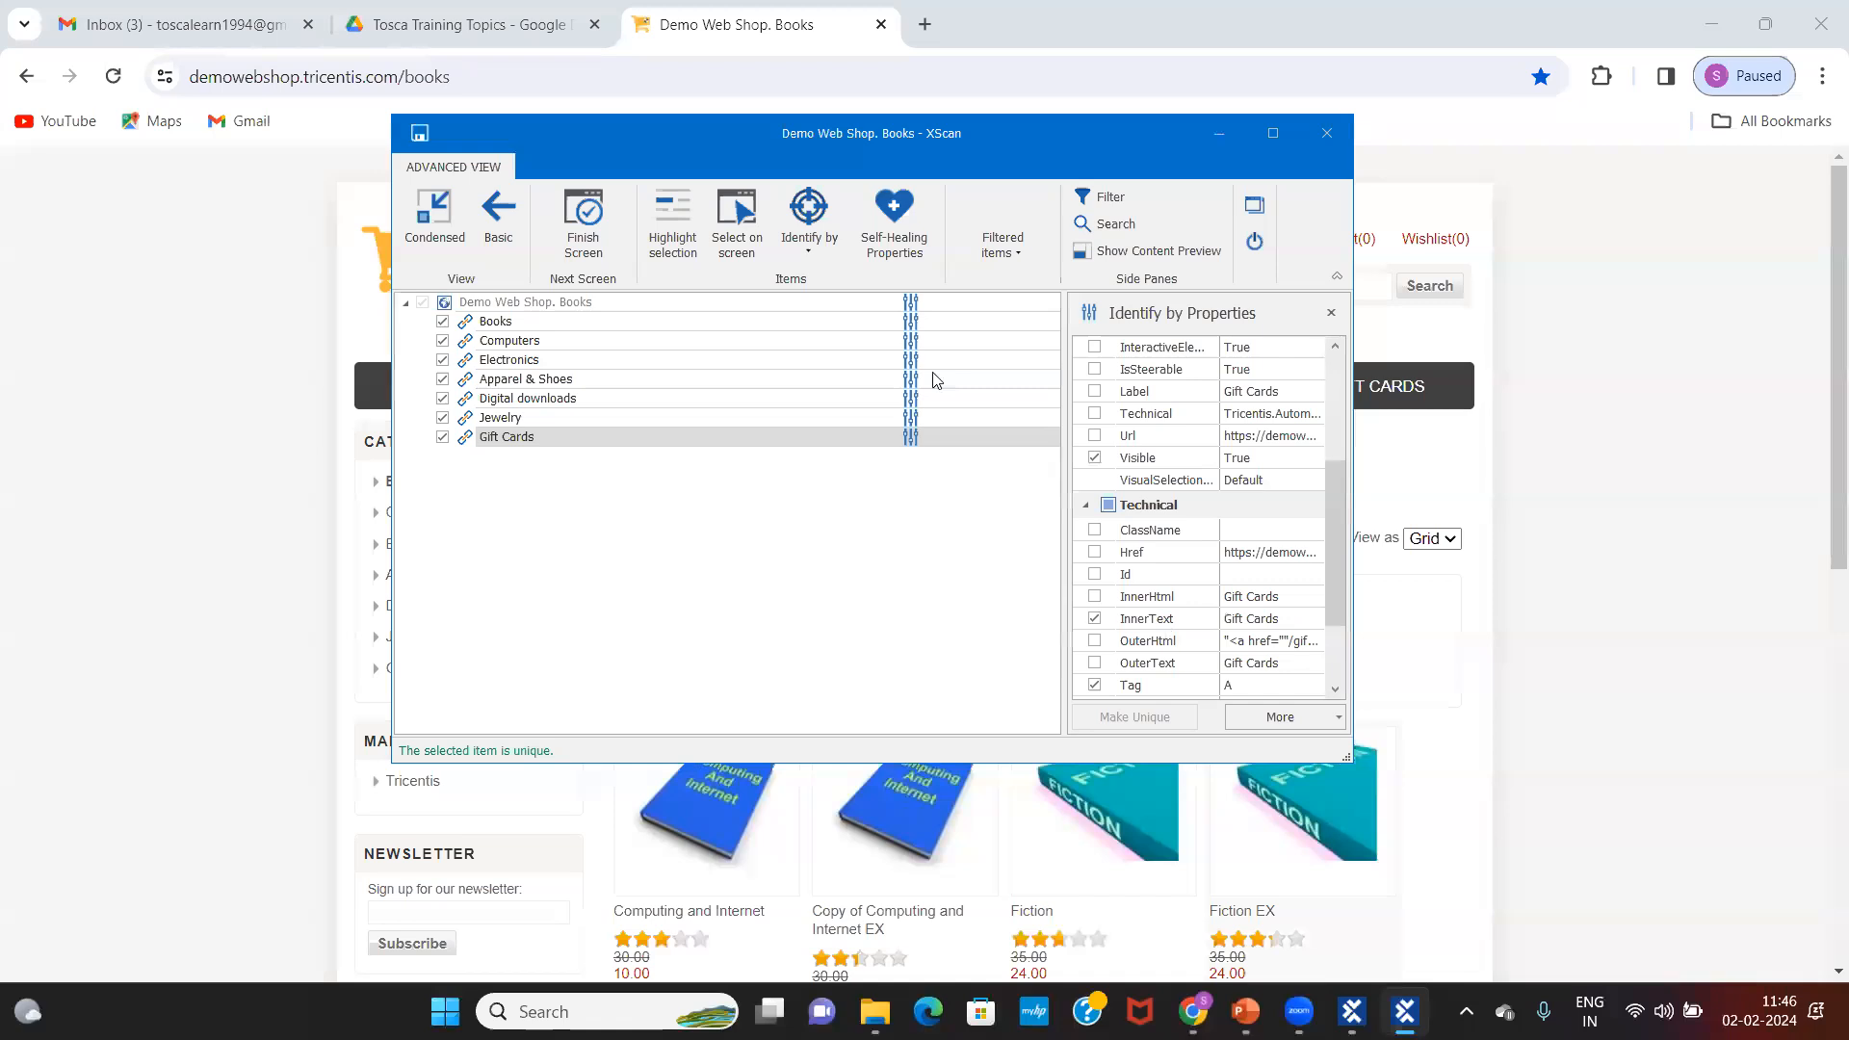
pyautogui.click(532, 302)
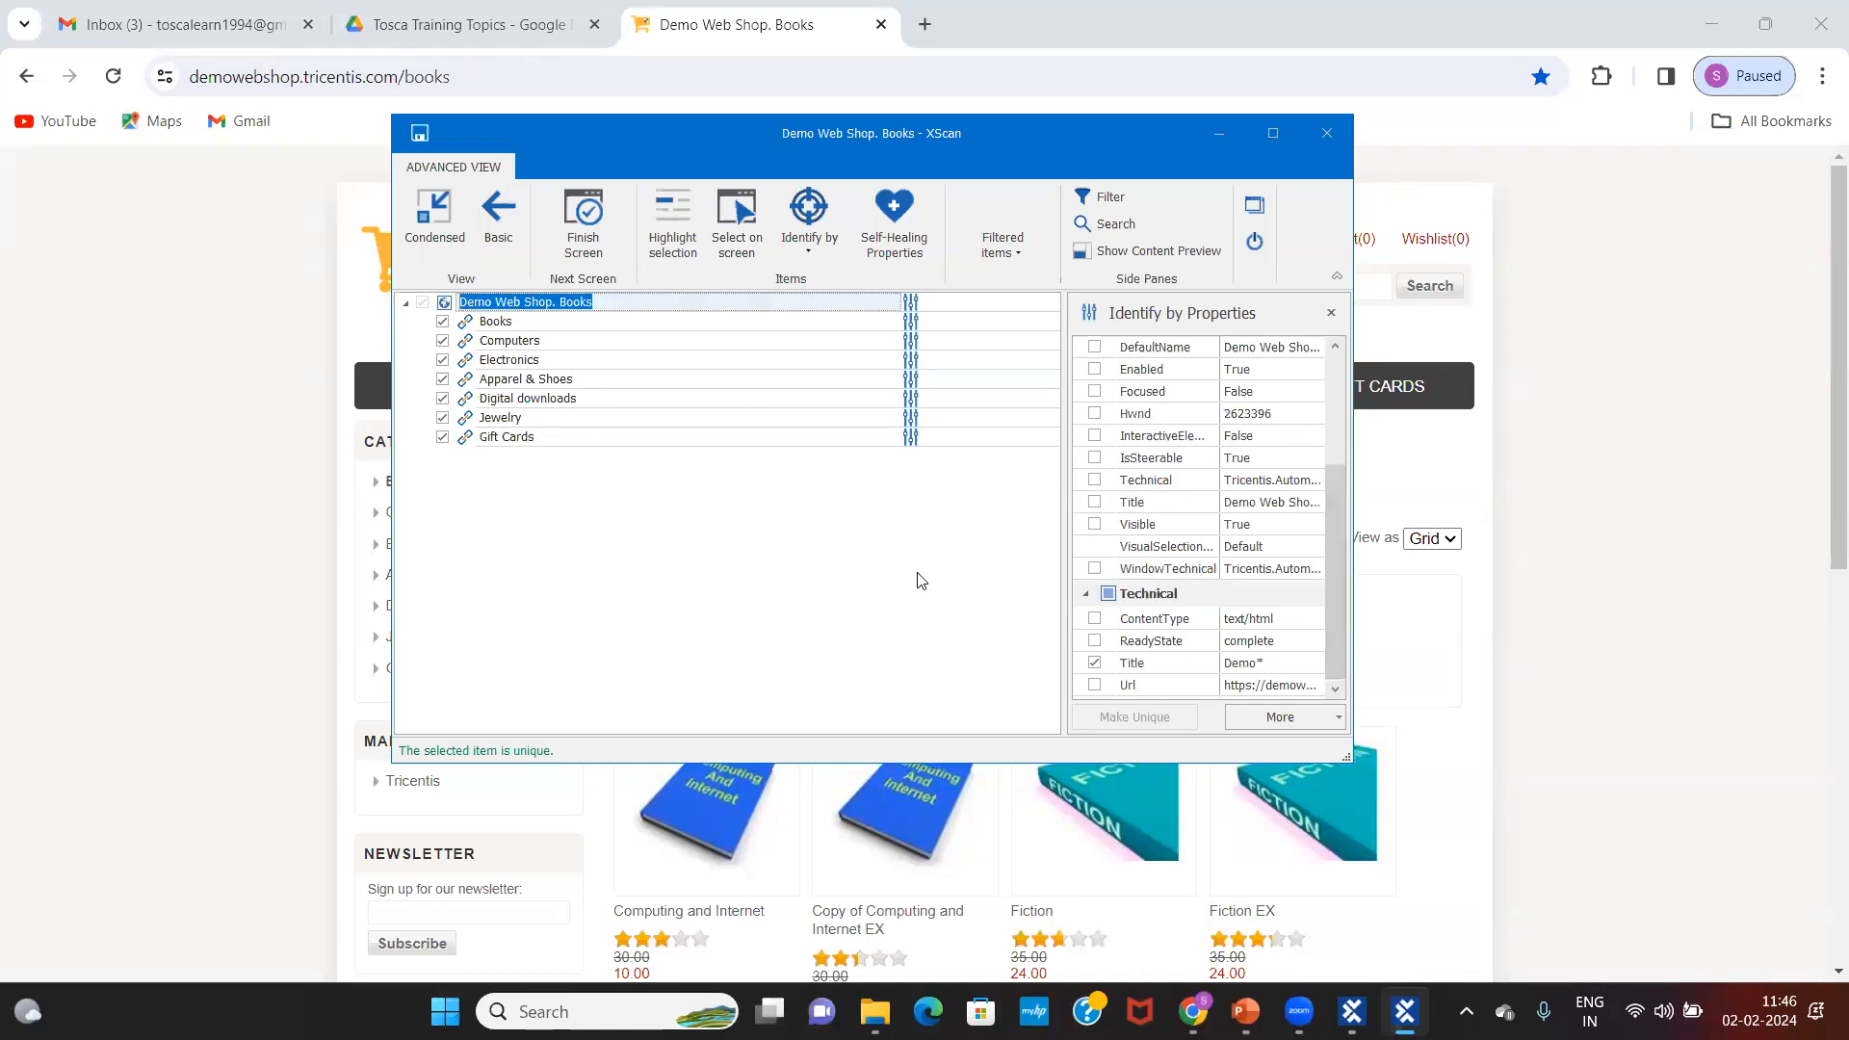
# Step: Rename the scanned page's root node to Demo_Books and save the module
pyautogui.click(533, 323)
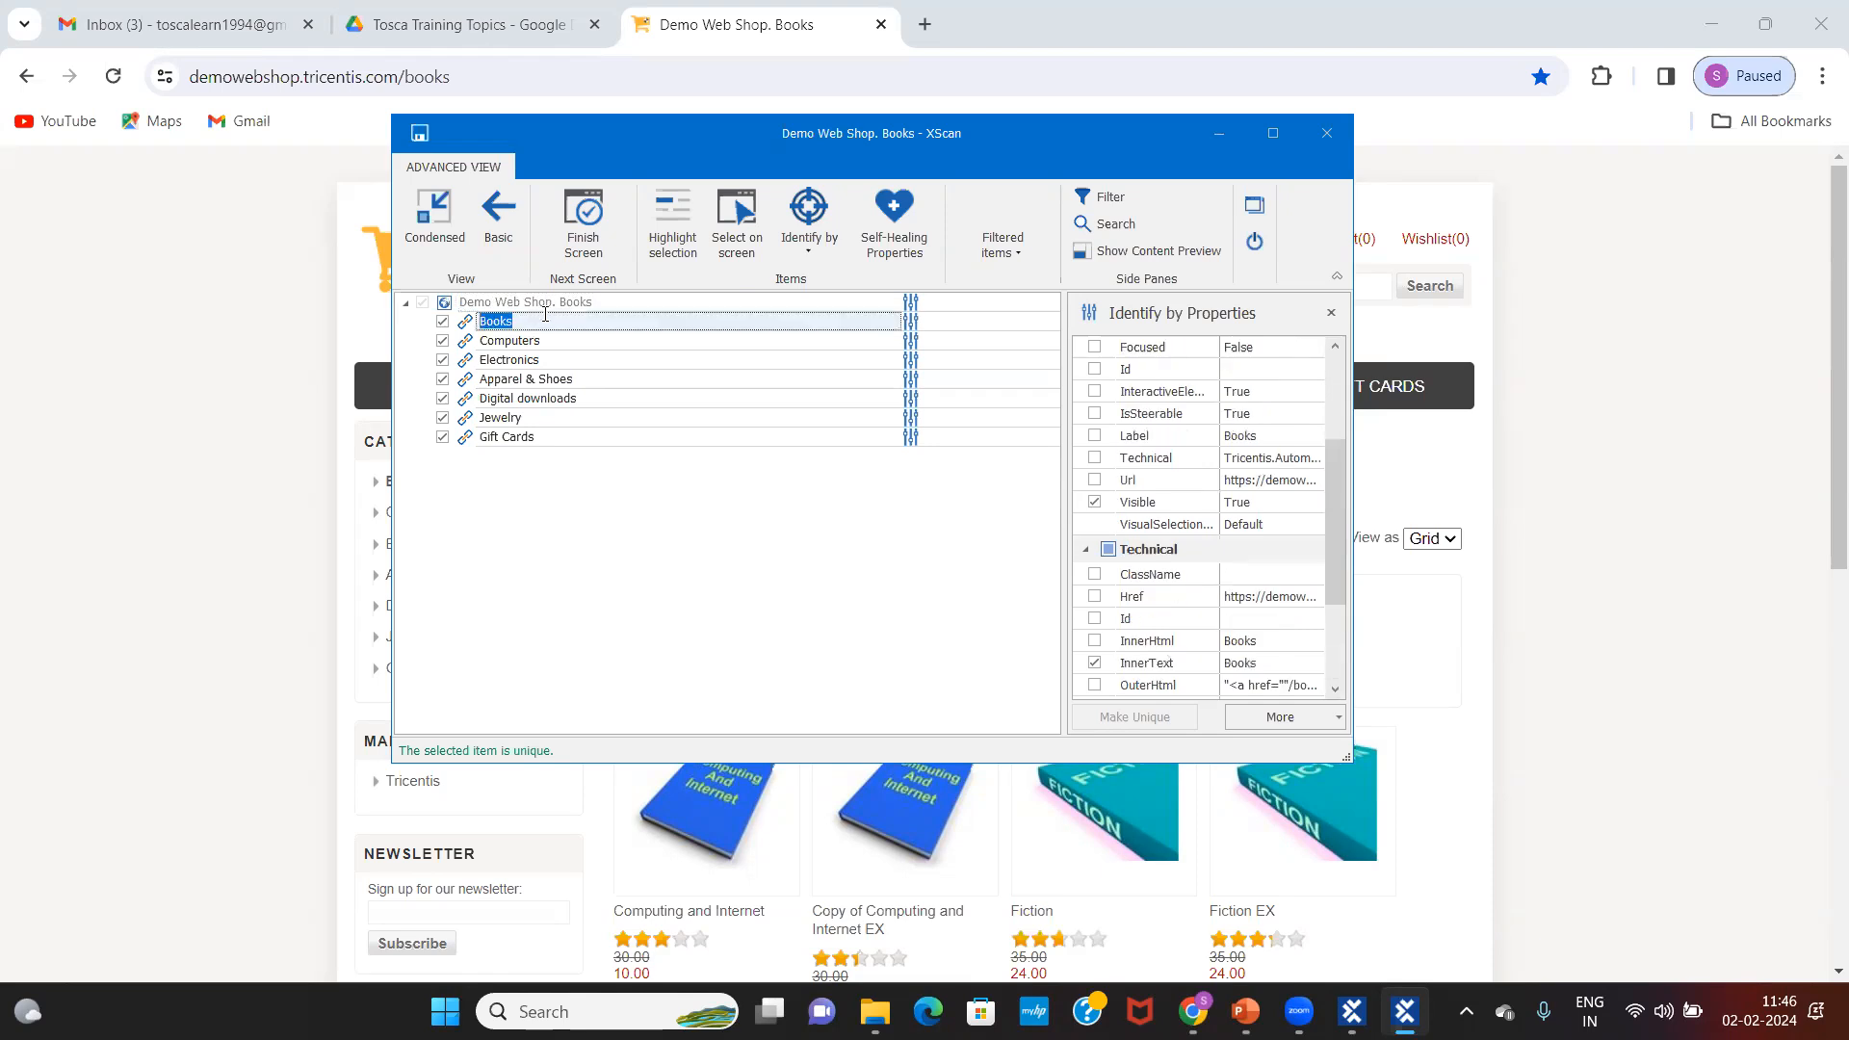
pyautogui.click(556, 304)
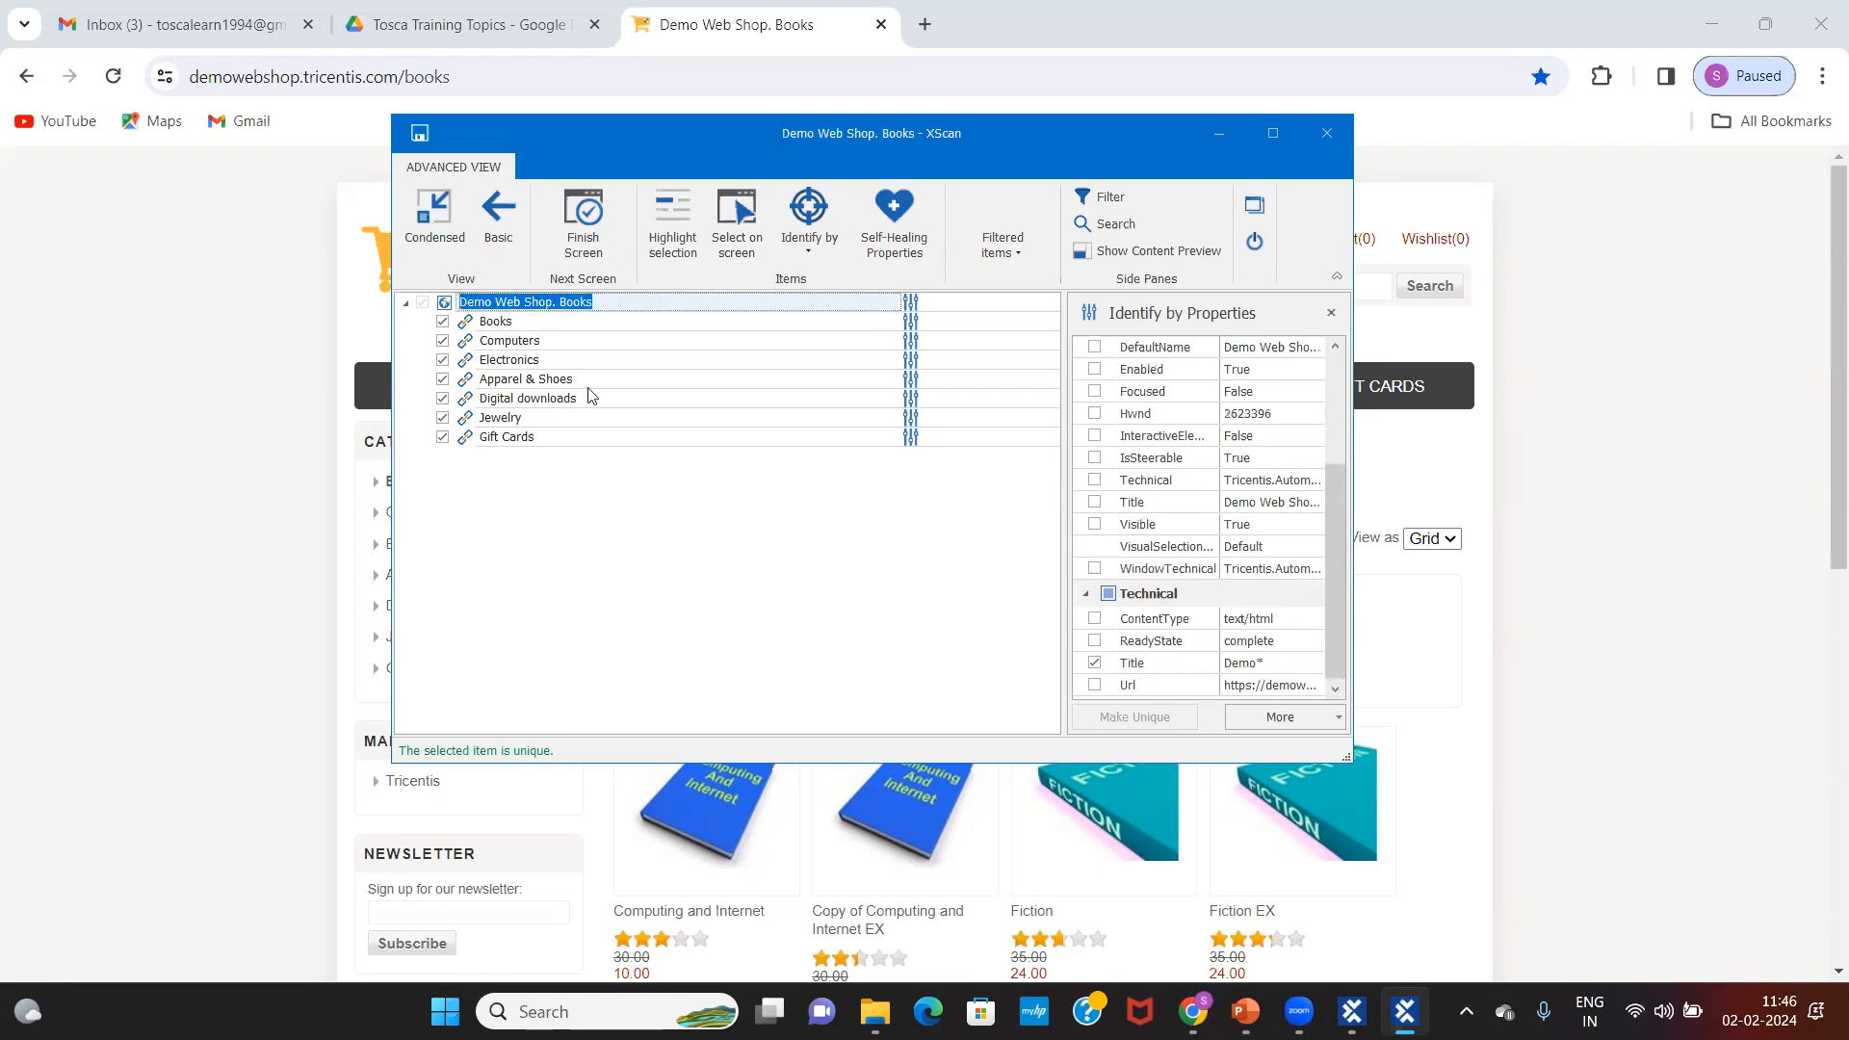
pyautogui.click(541, 362)
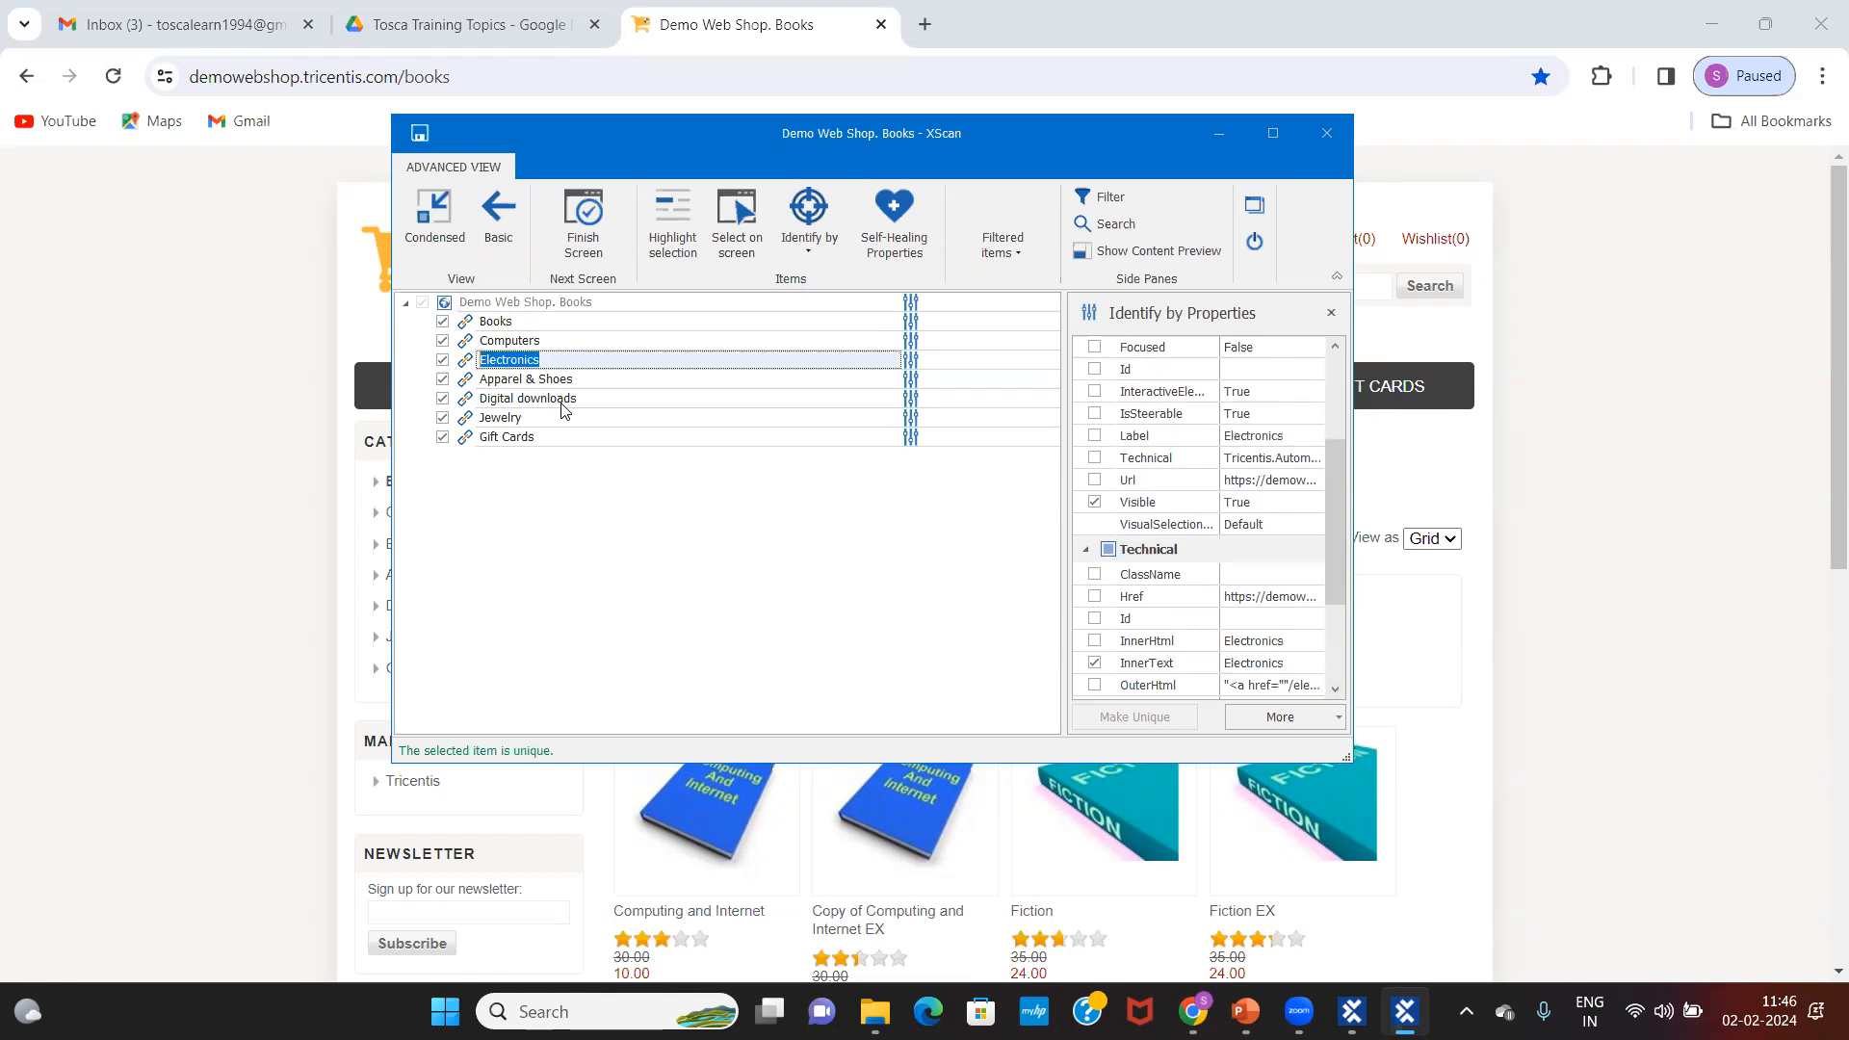
pyautogui.click(597, 304)
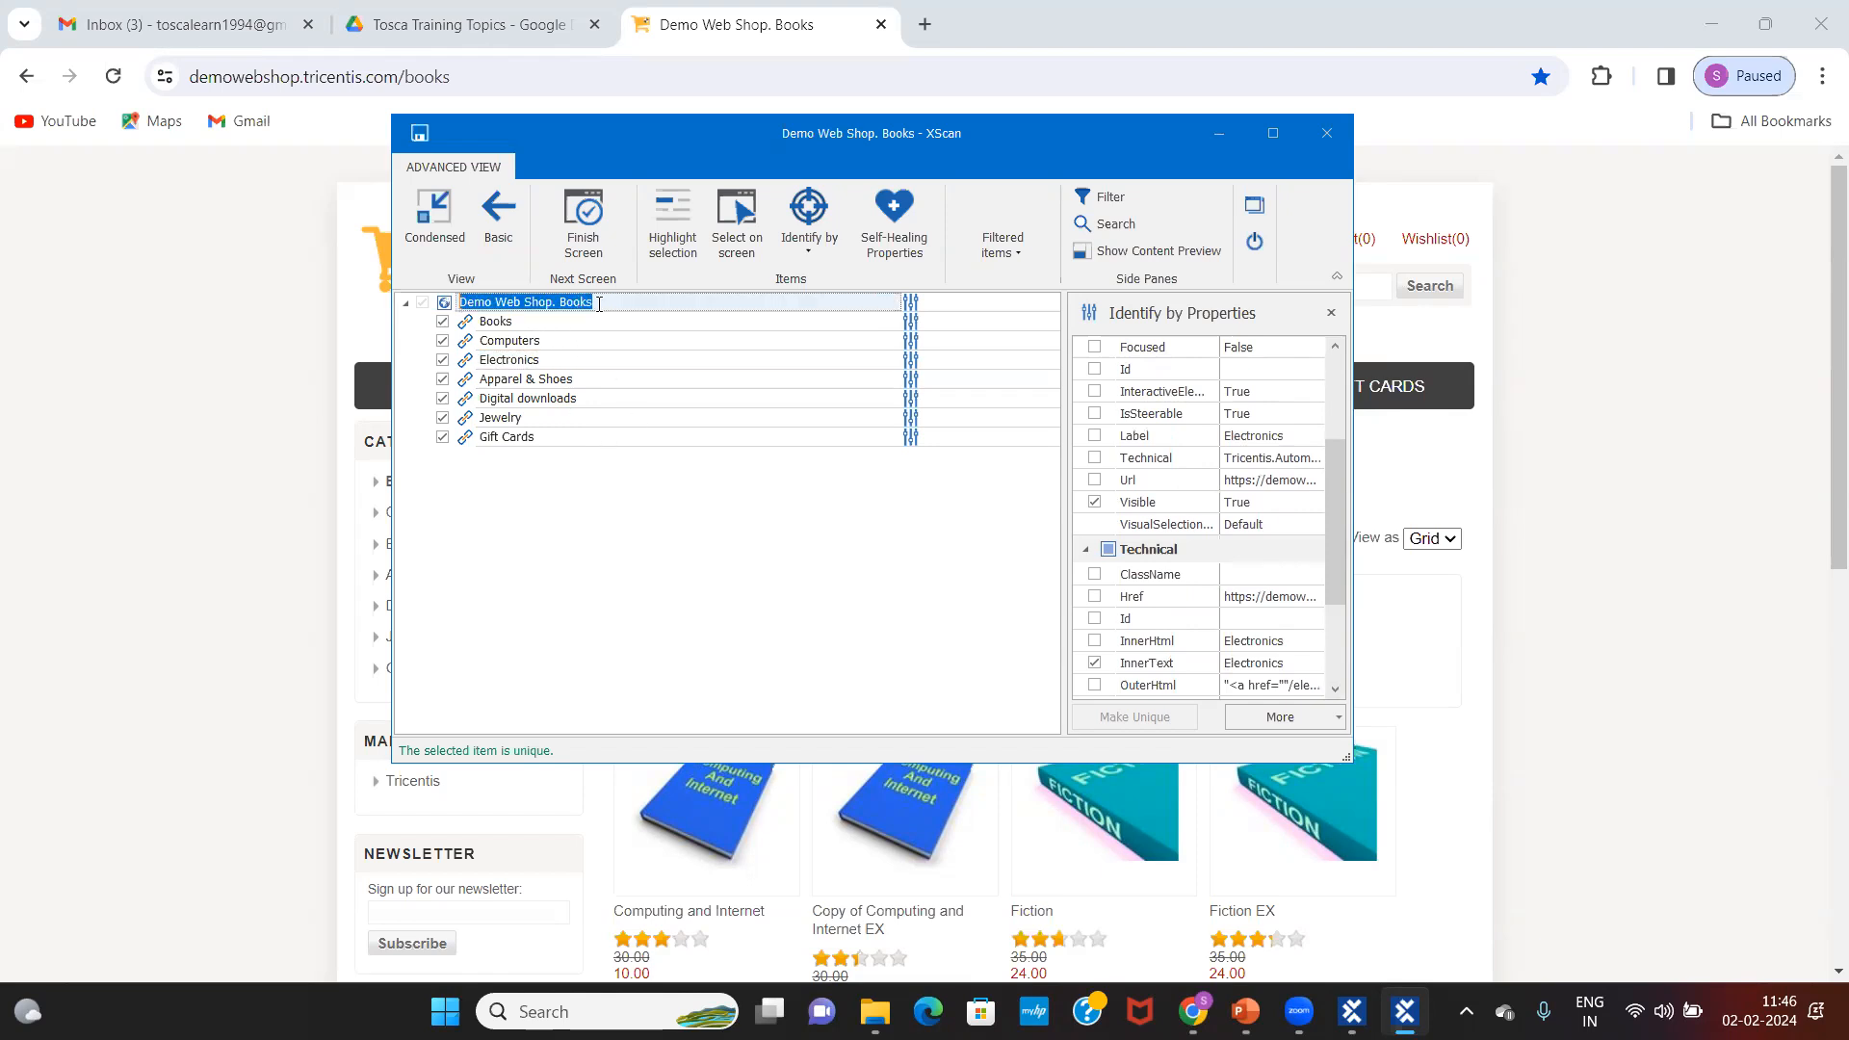
pyautogui.click(619, 305)
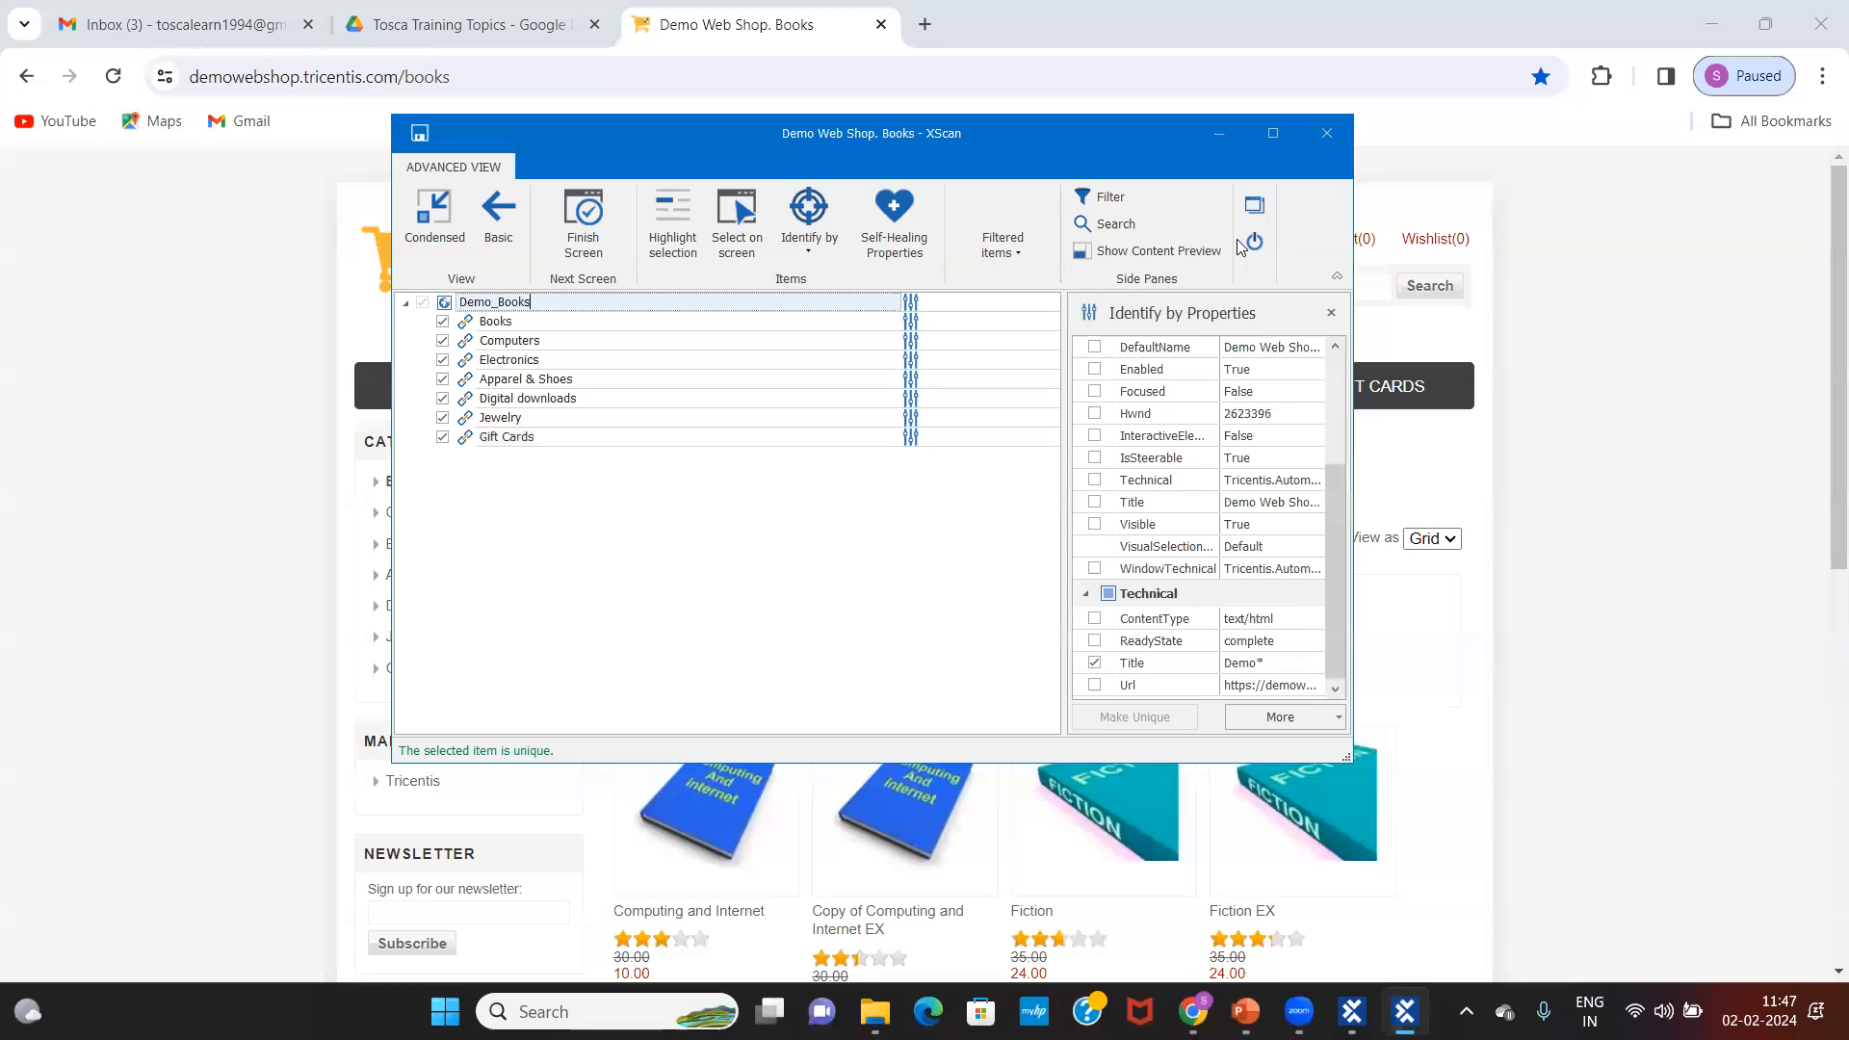
pyautogui.click(420, 135)
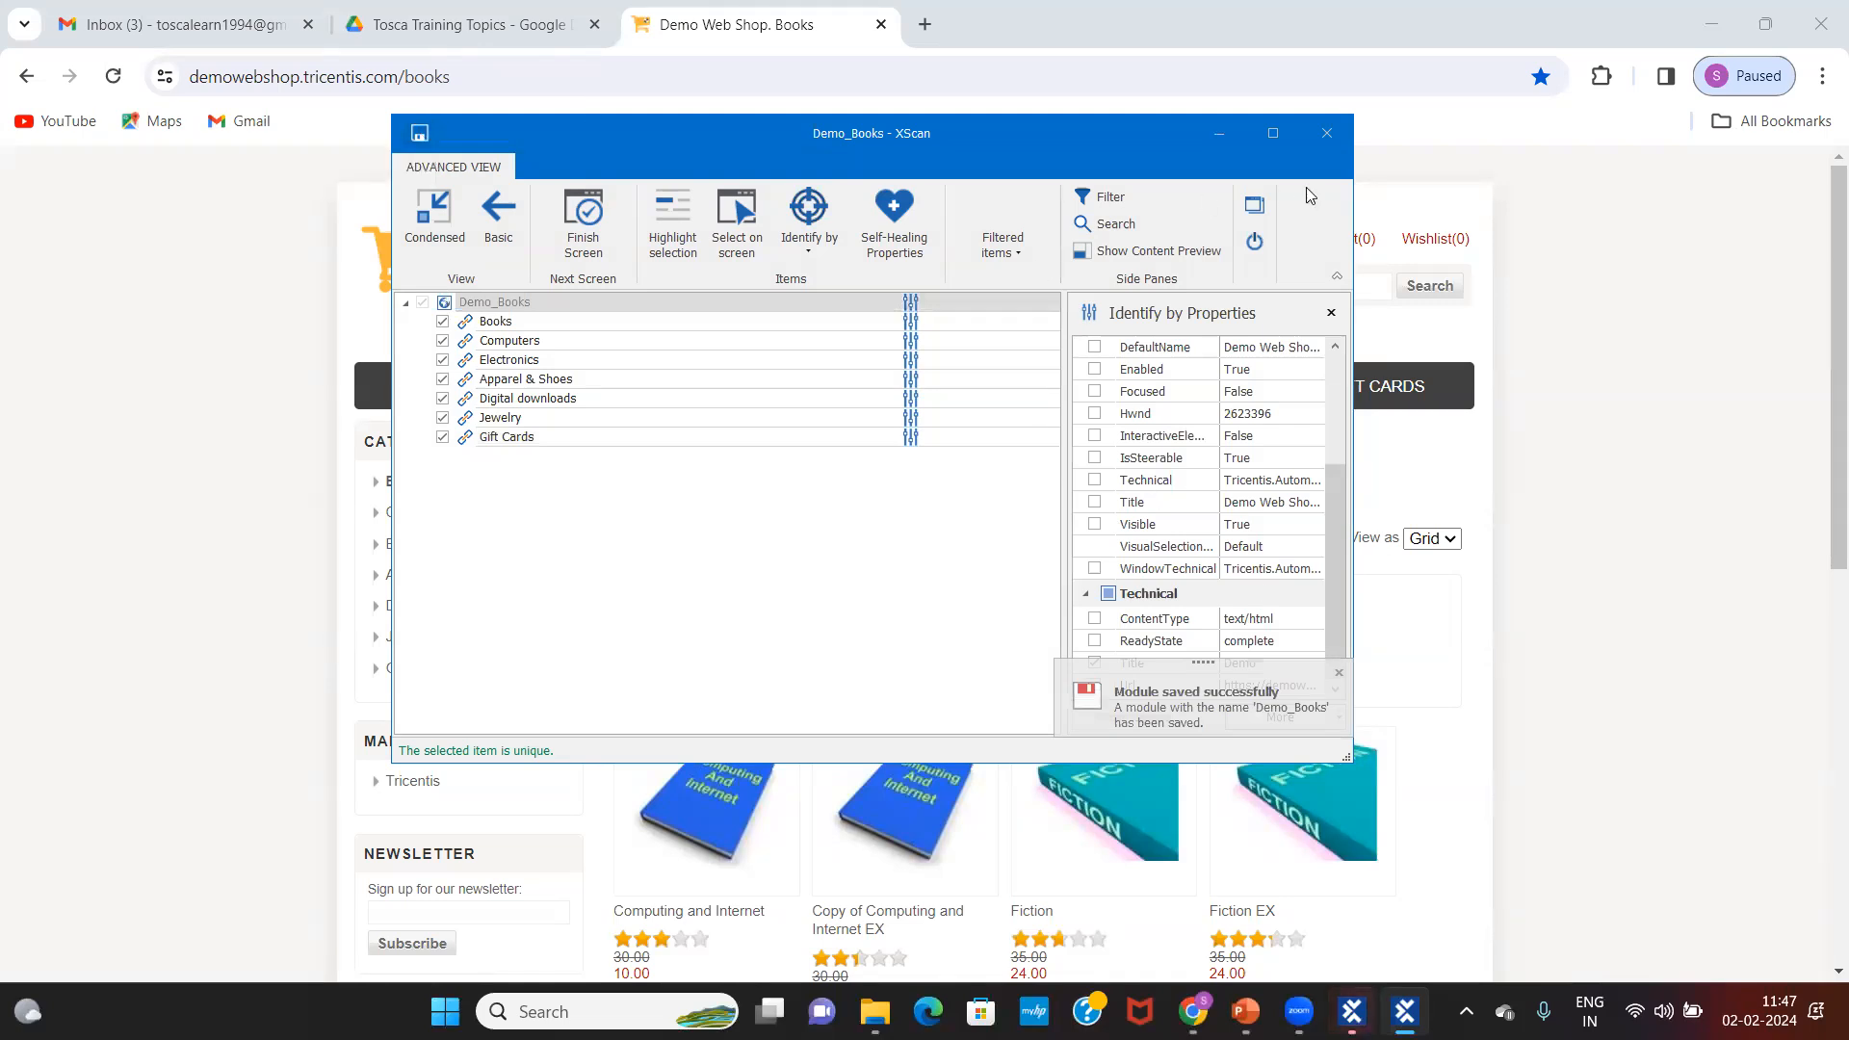
# Step: Close XScan and expand the Demo_Books module in Tosca Commander's Modules tree
pyautogui.click(1327, 137)
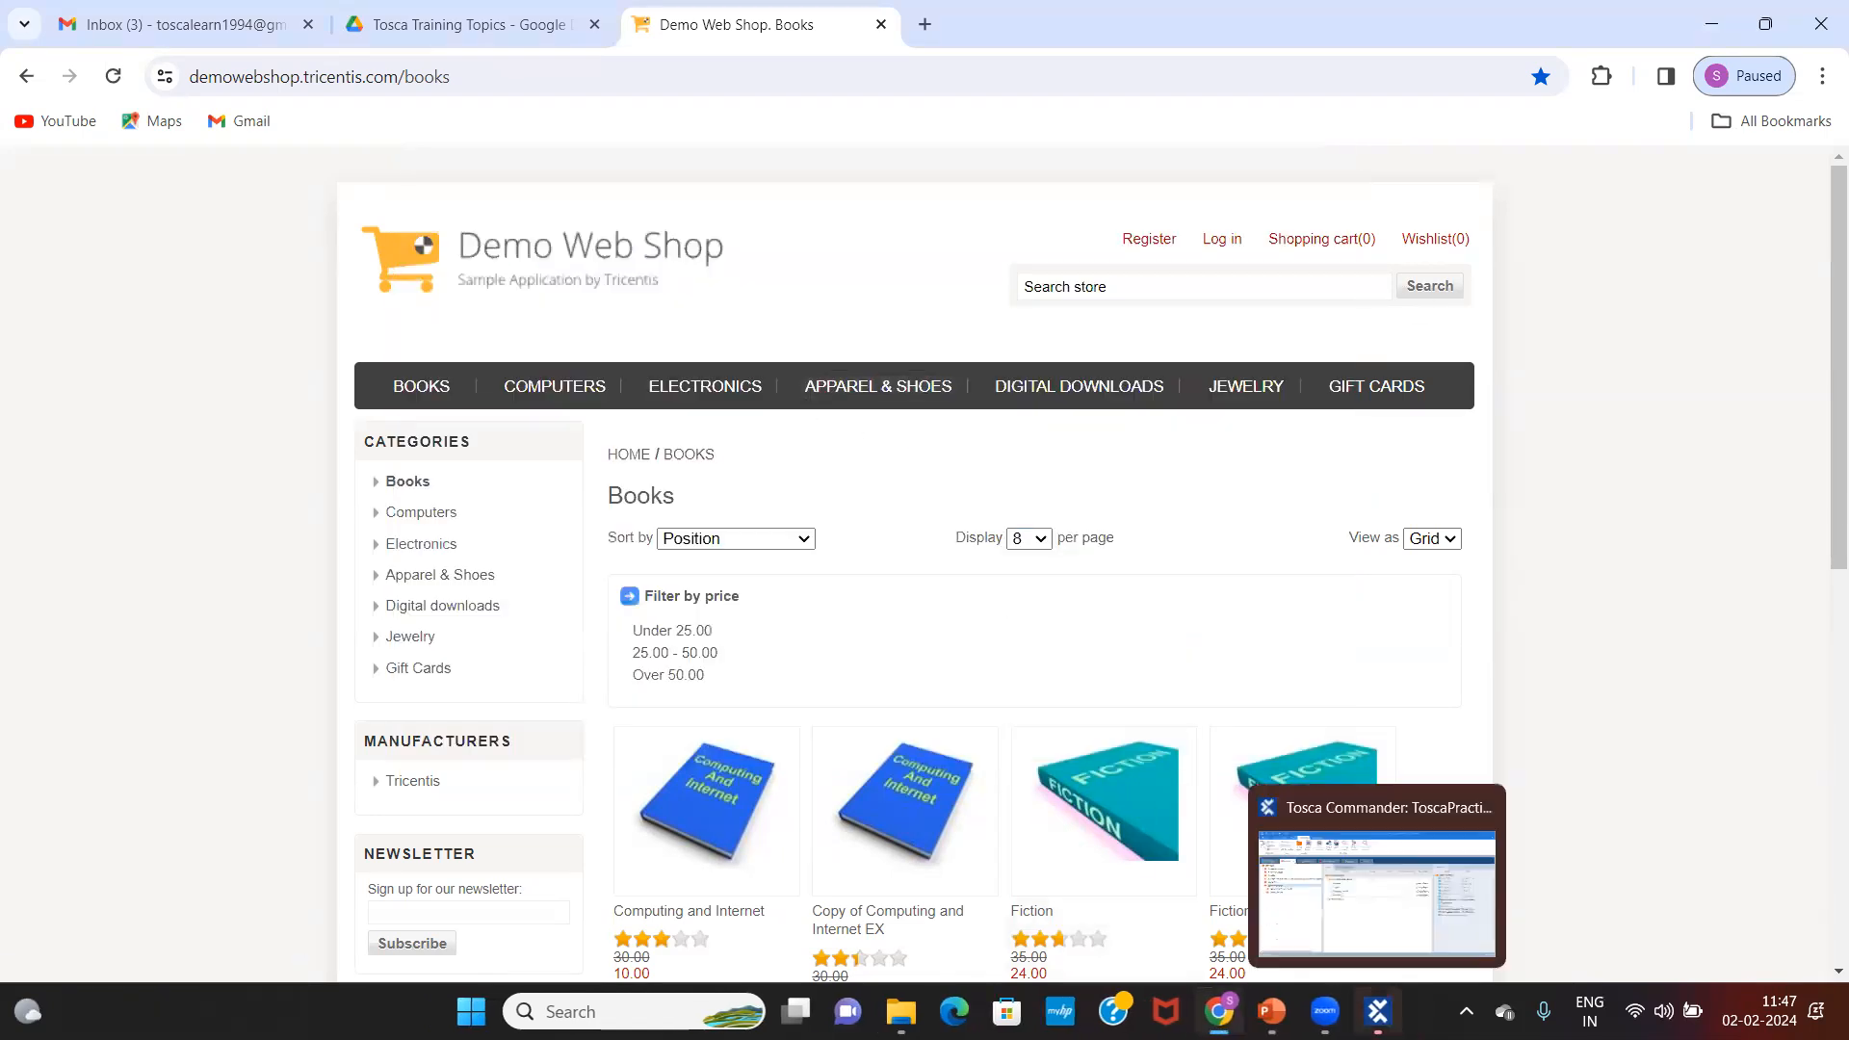
pyautogui.click(1378, 1011)
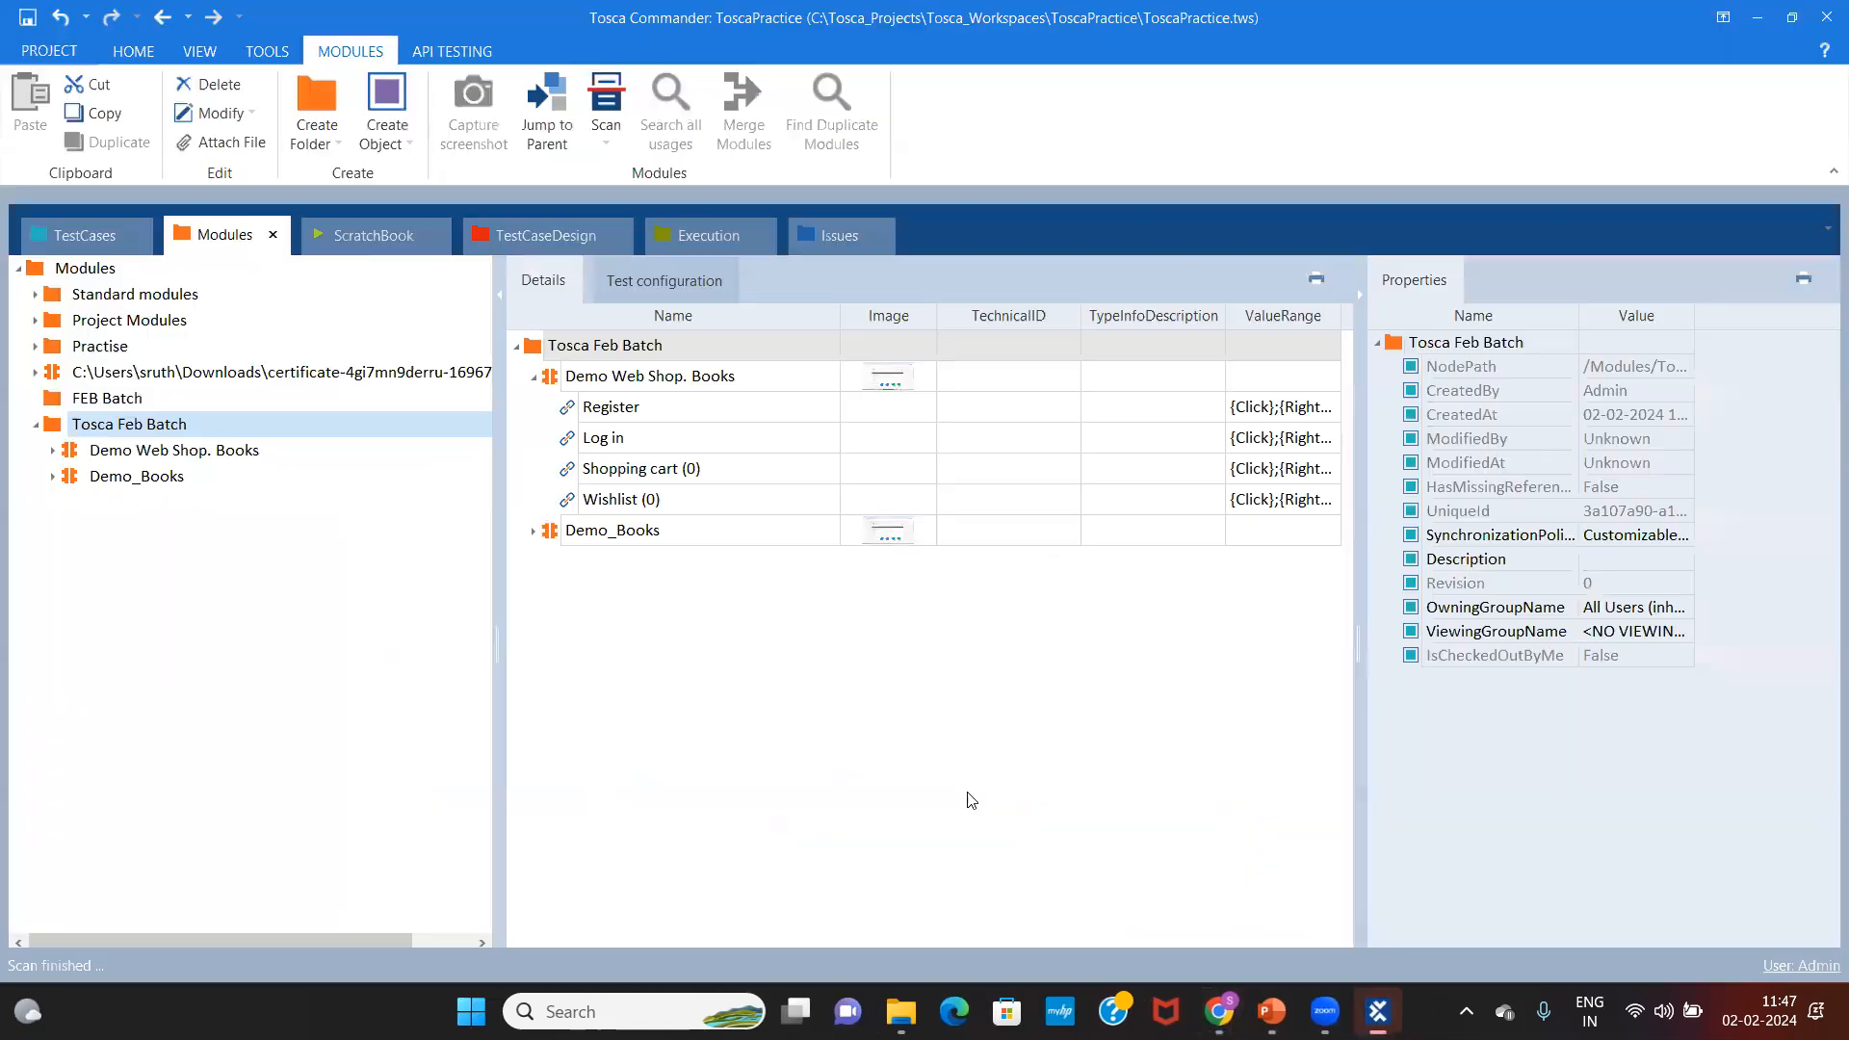
pyautogui.click(53, 477)
pyautogui.click(171, 426)
pyautogui.click(170, 426)
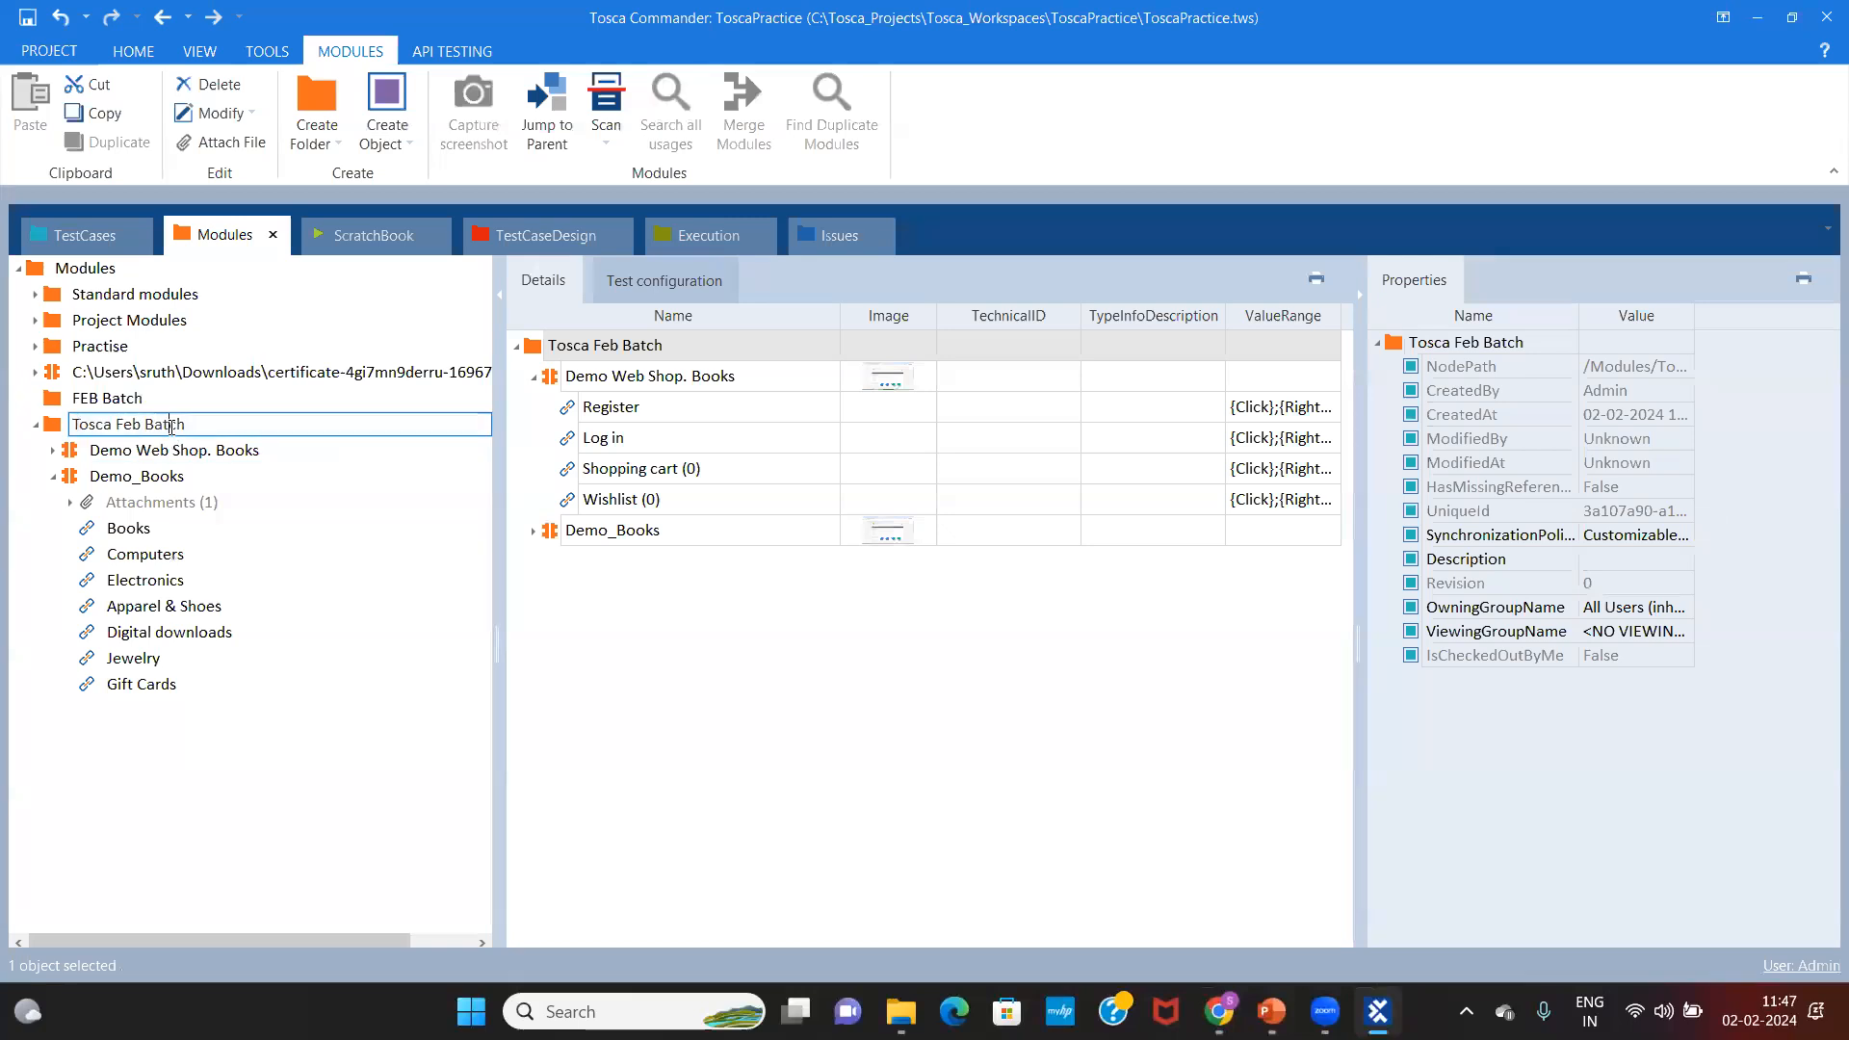
pyautogui.click(130, 477)
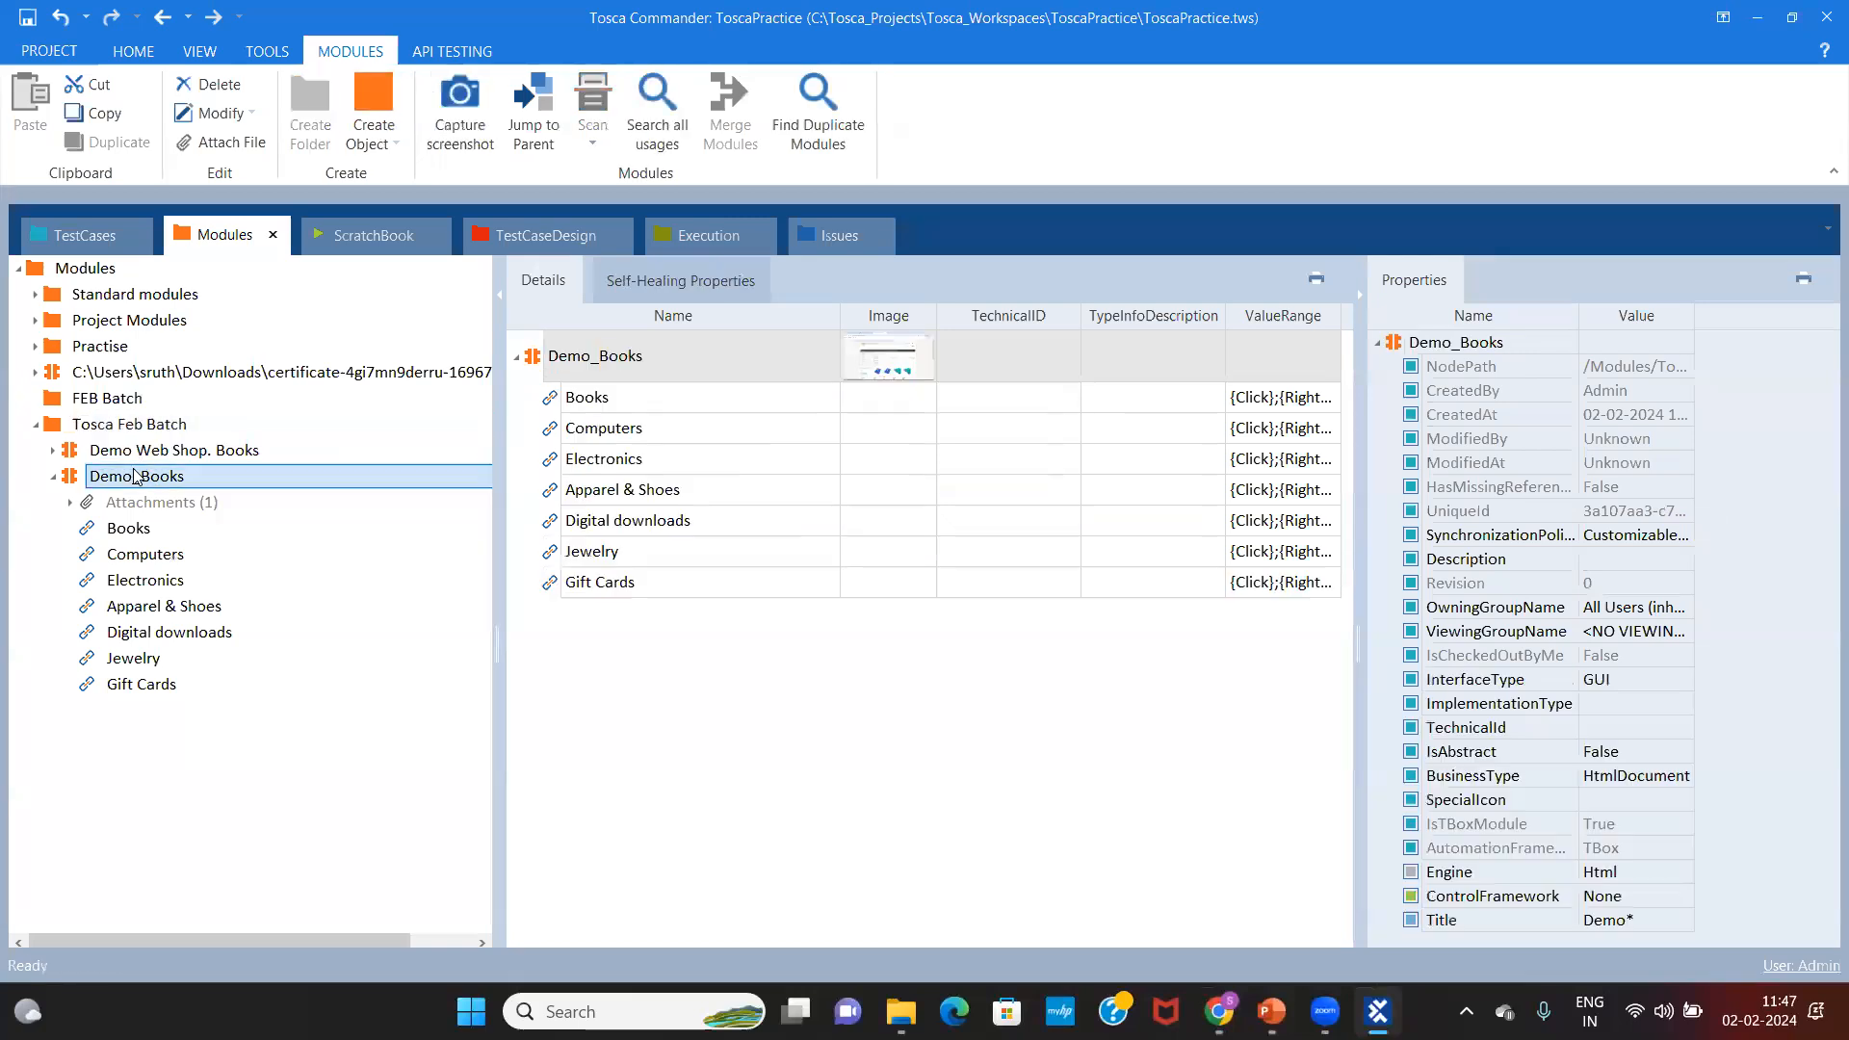
pyautogui.click(128, 528)
pyautogui.click(193, 477)
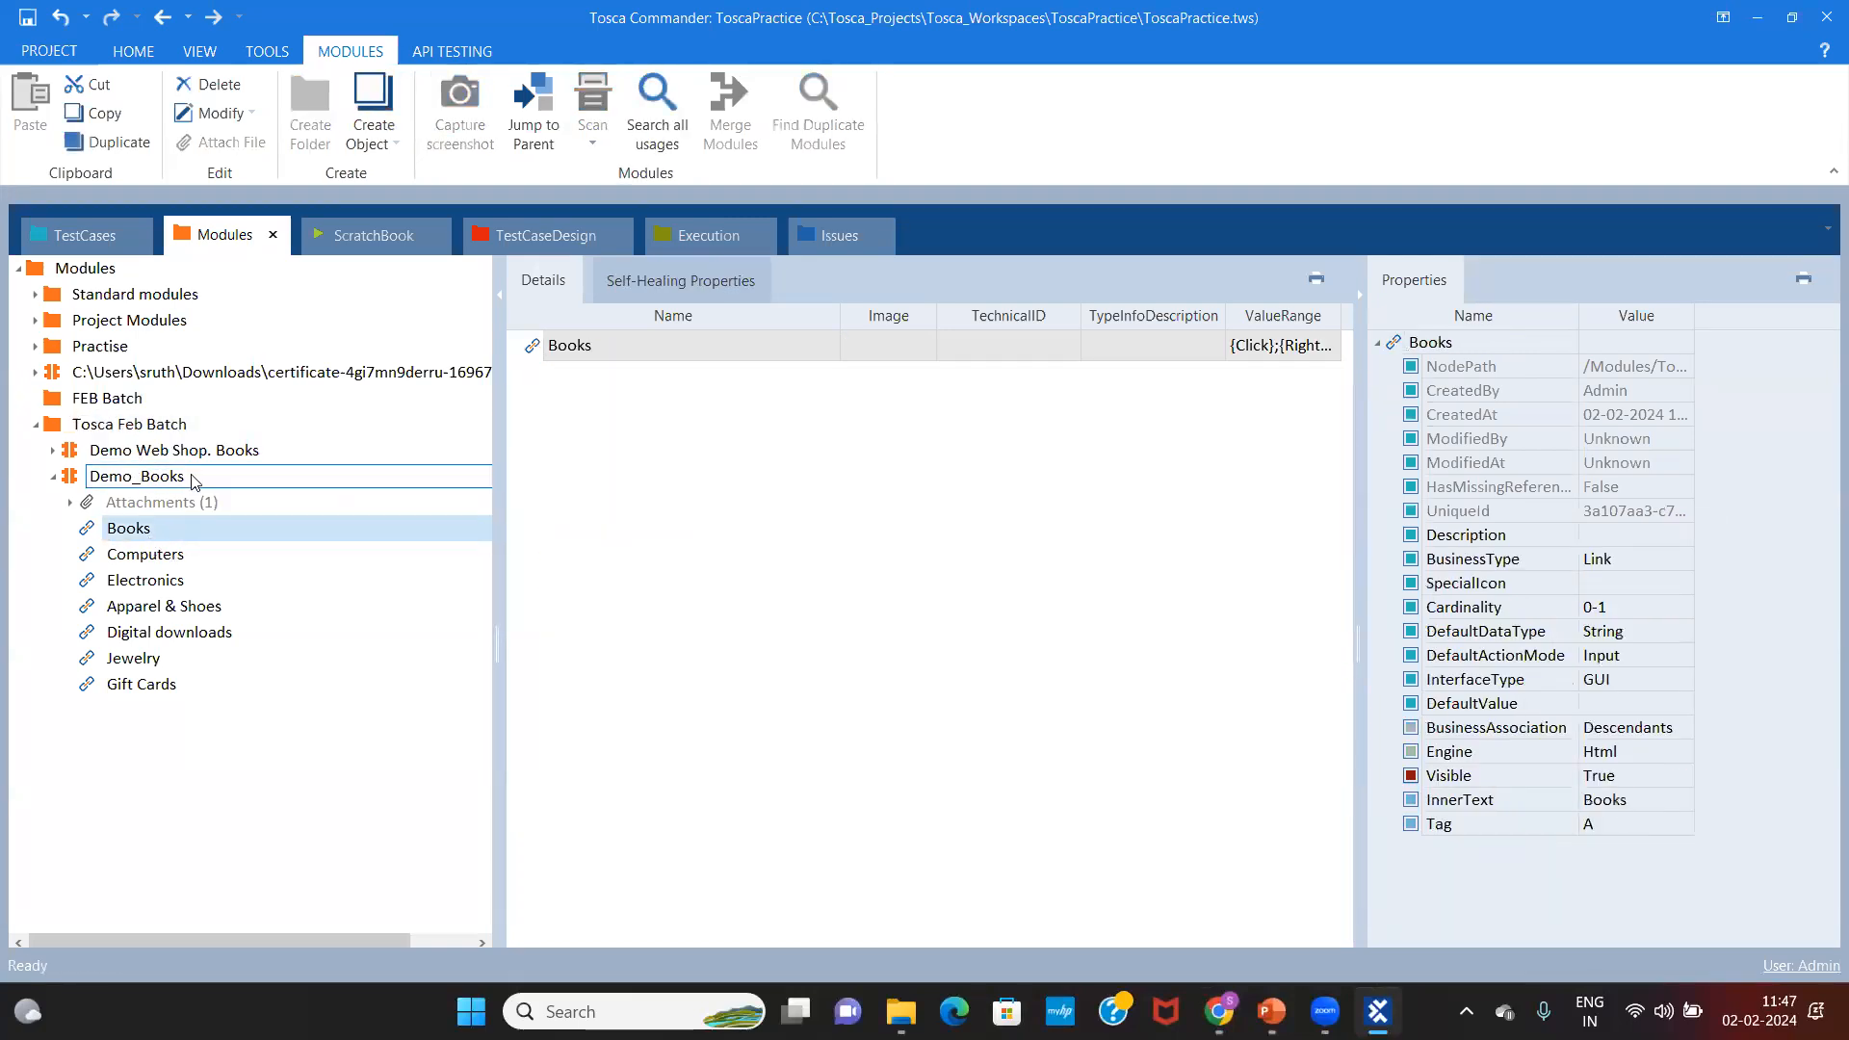
pyautogui.press('Return')
# Step: Review the Books, Computers, Electronics and Apparel & Shoes link properties, then widen the properties panel
pyautogui.click(645, 400)
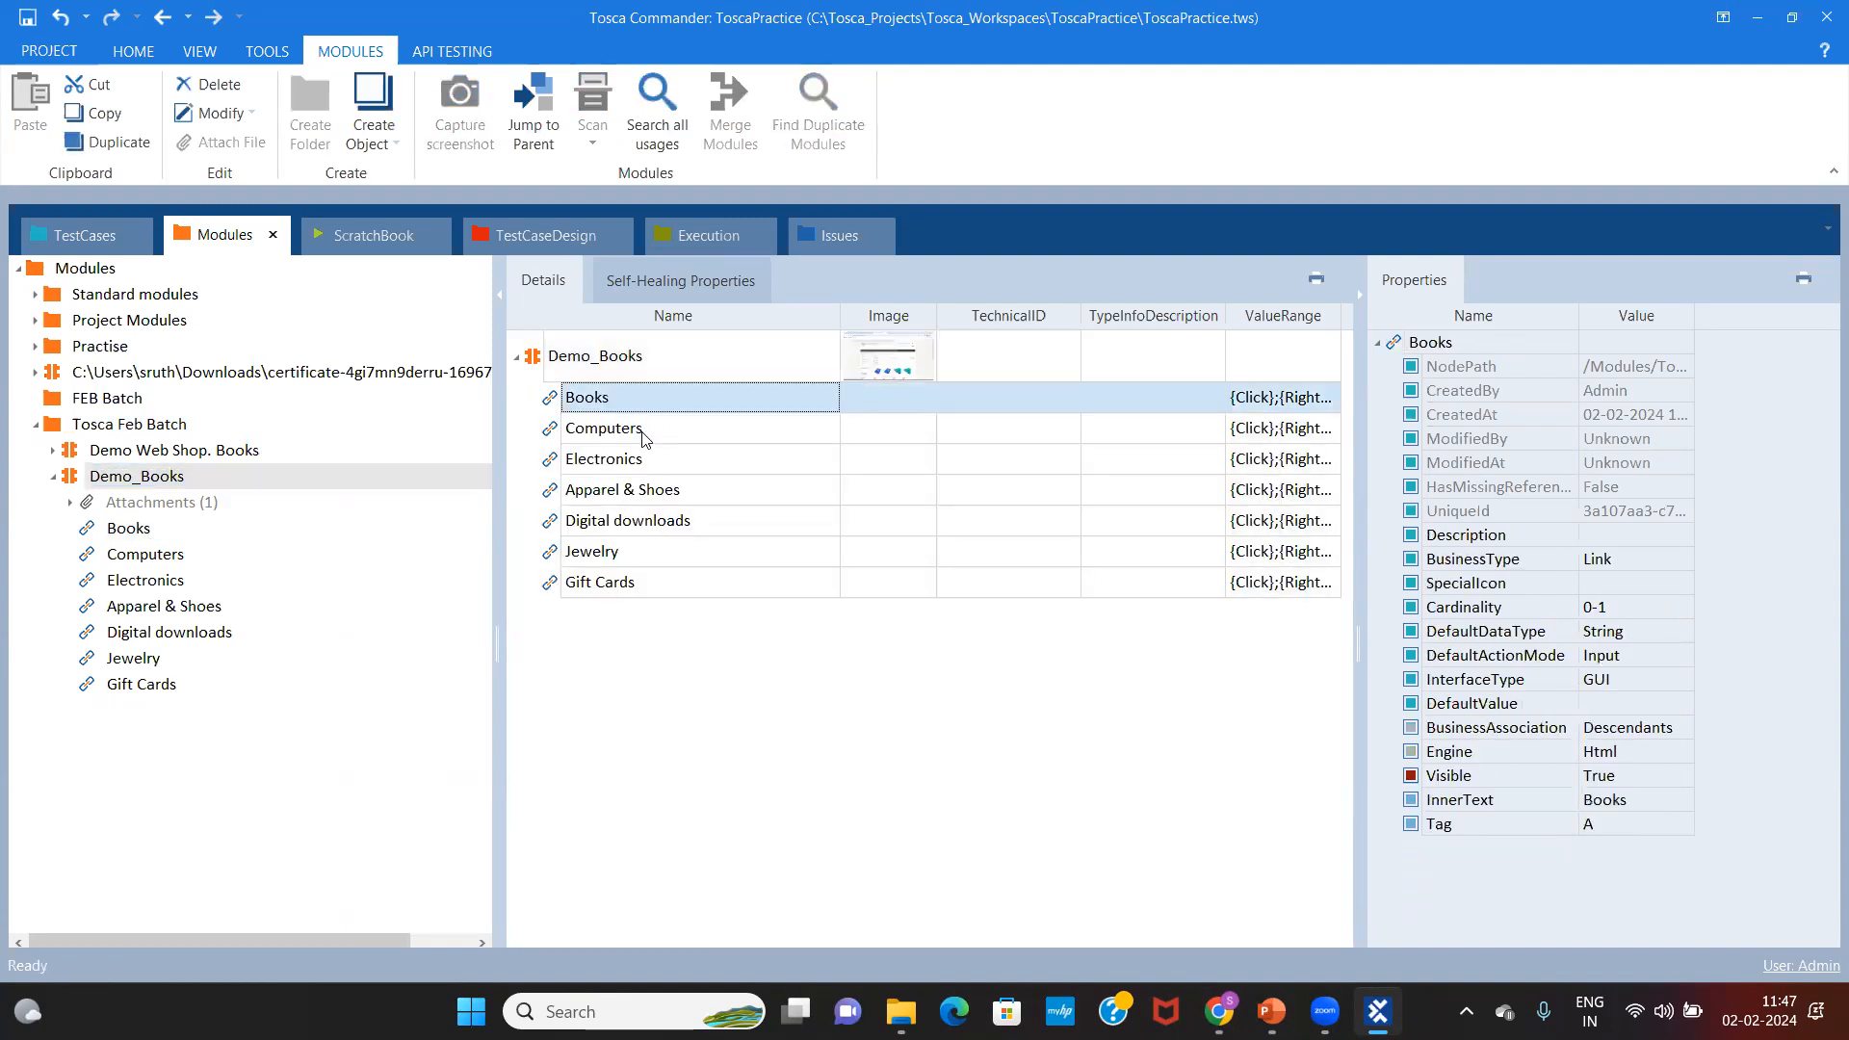
pyautogui.click(643, 434)
pyautogui.click(660, 414)
pyautogui.click(645, 435)
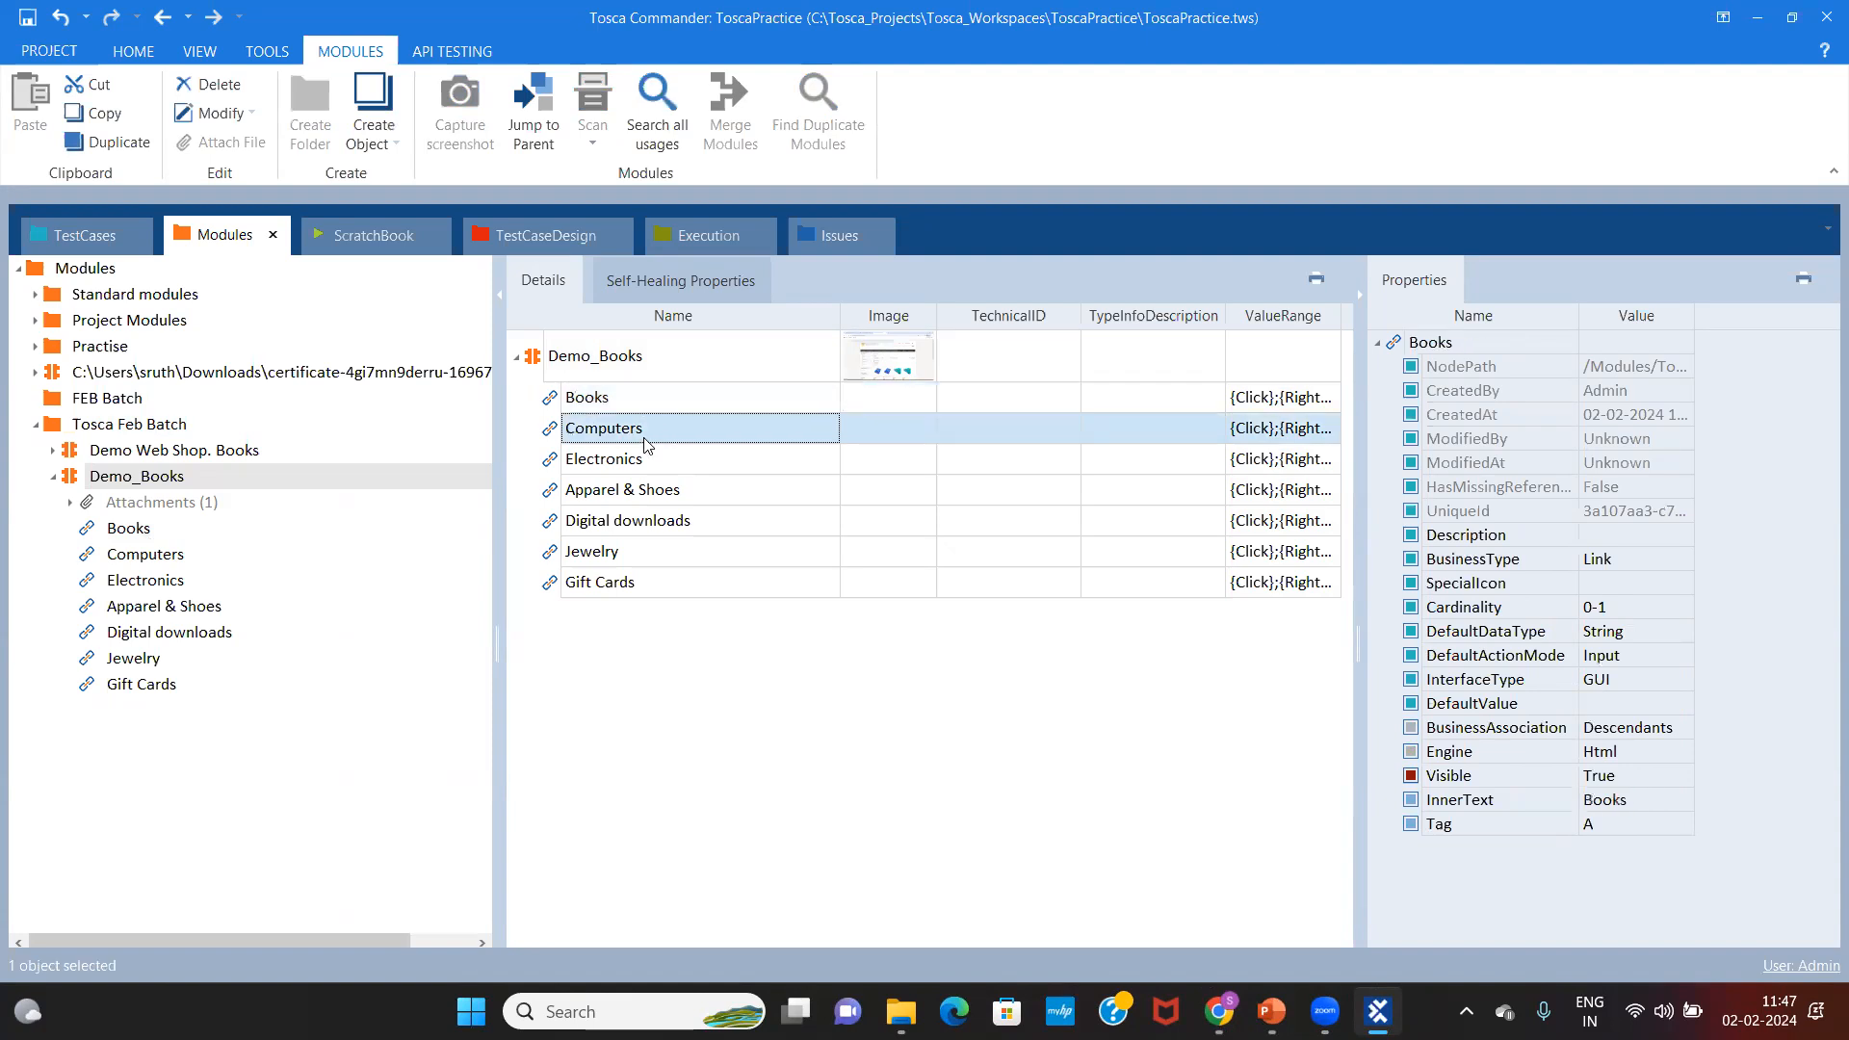
pyautogui.click(633, 471)
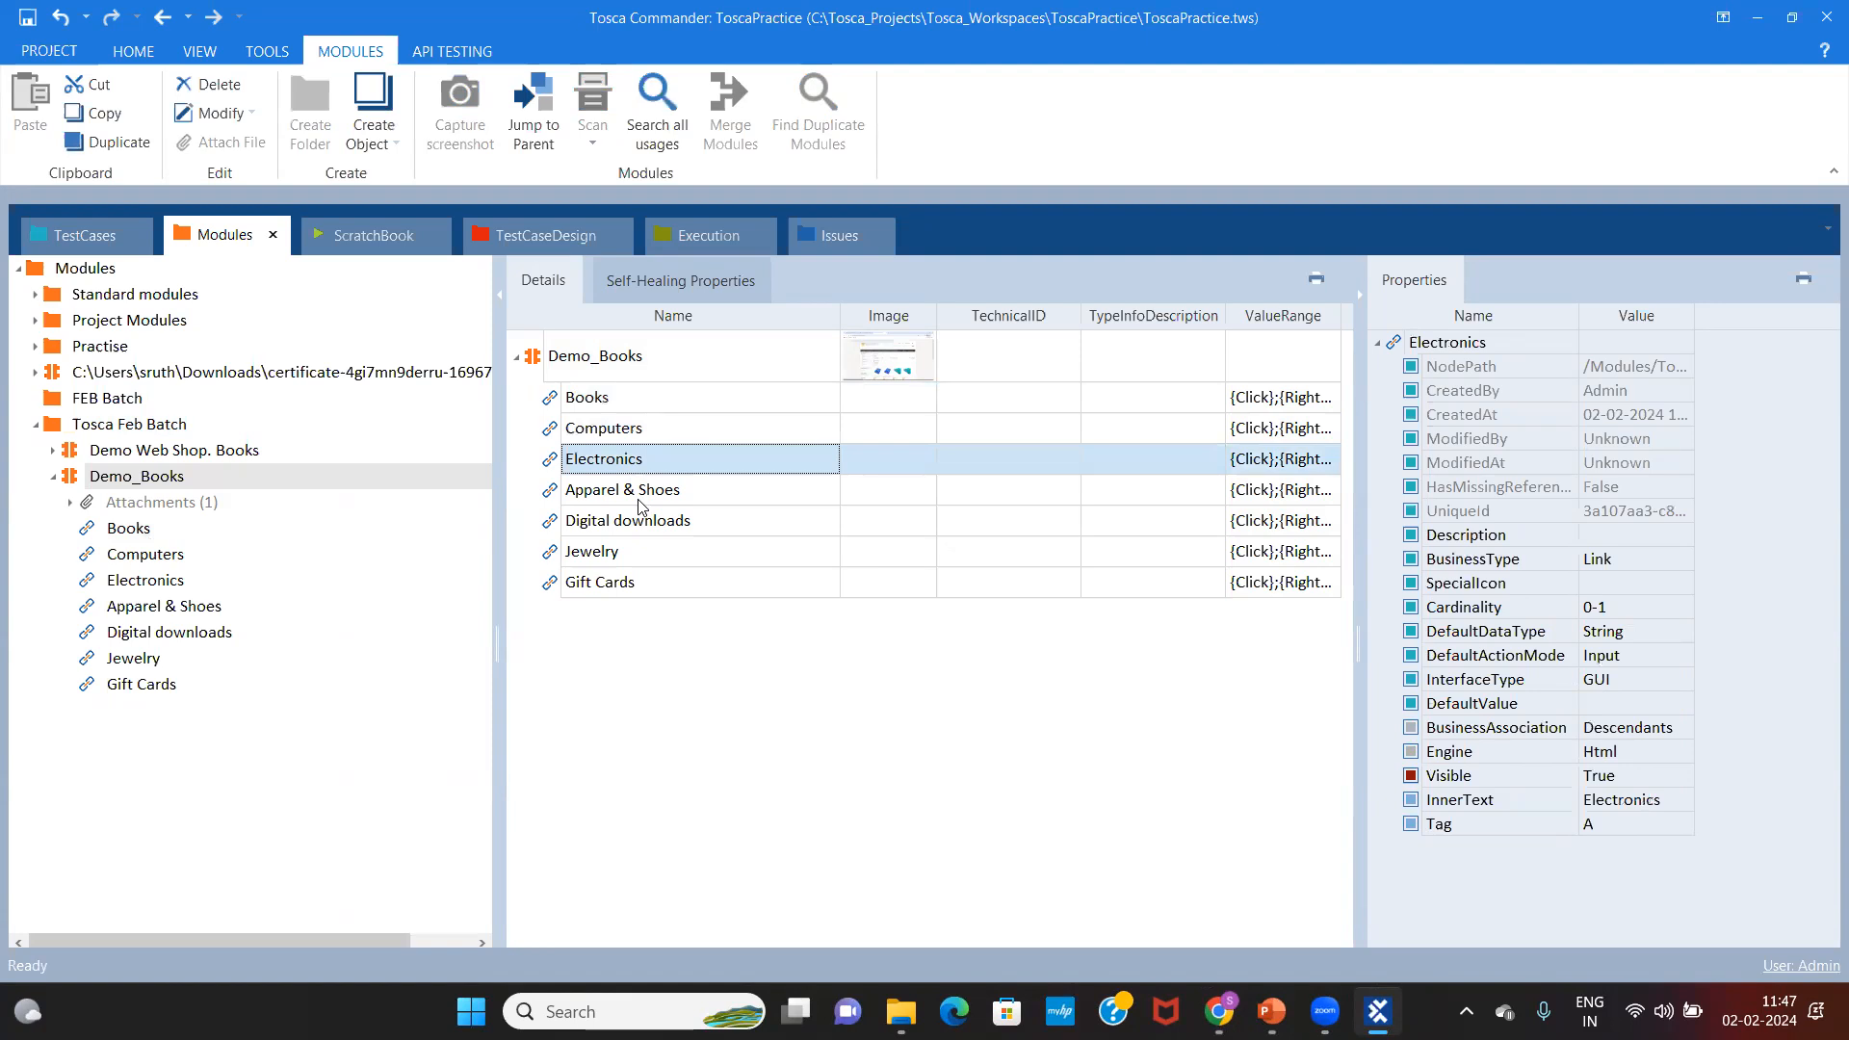
pyautogui.click(642, 497)
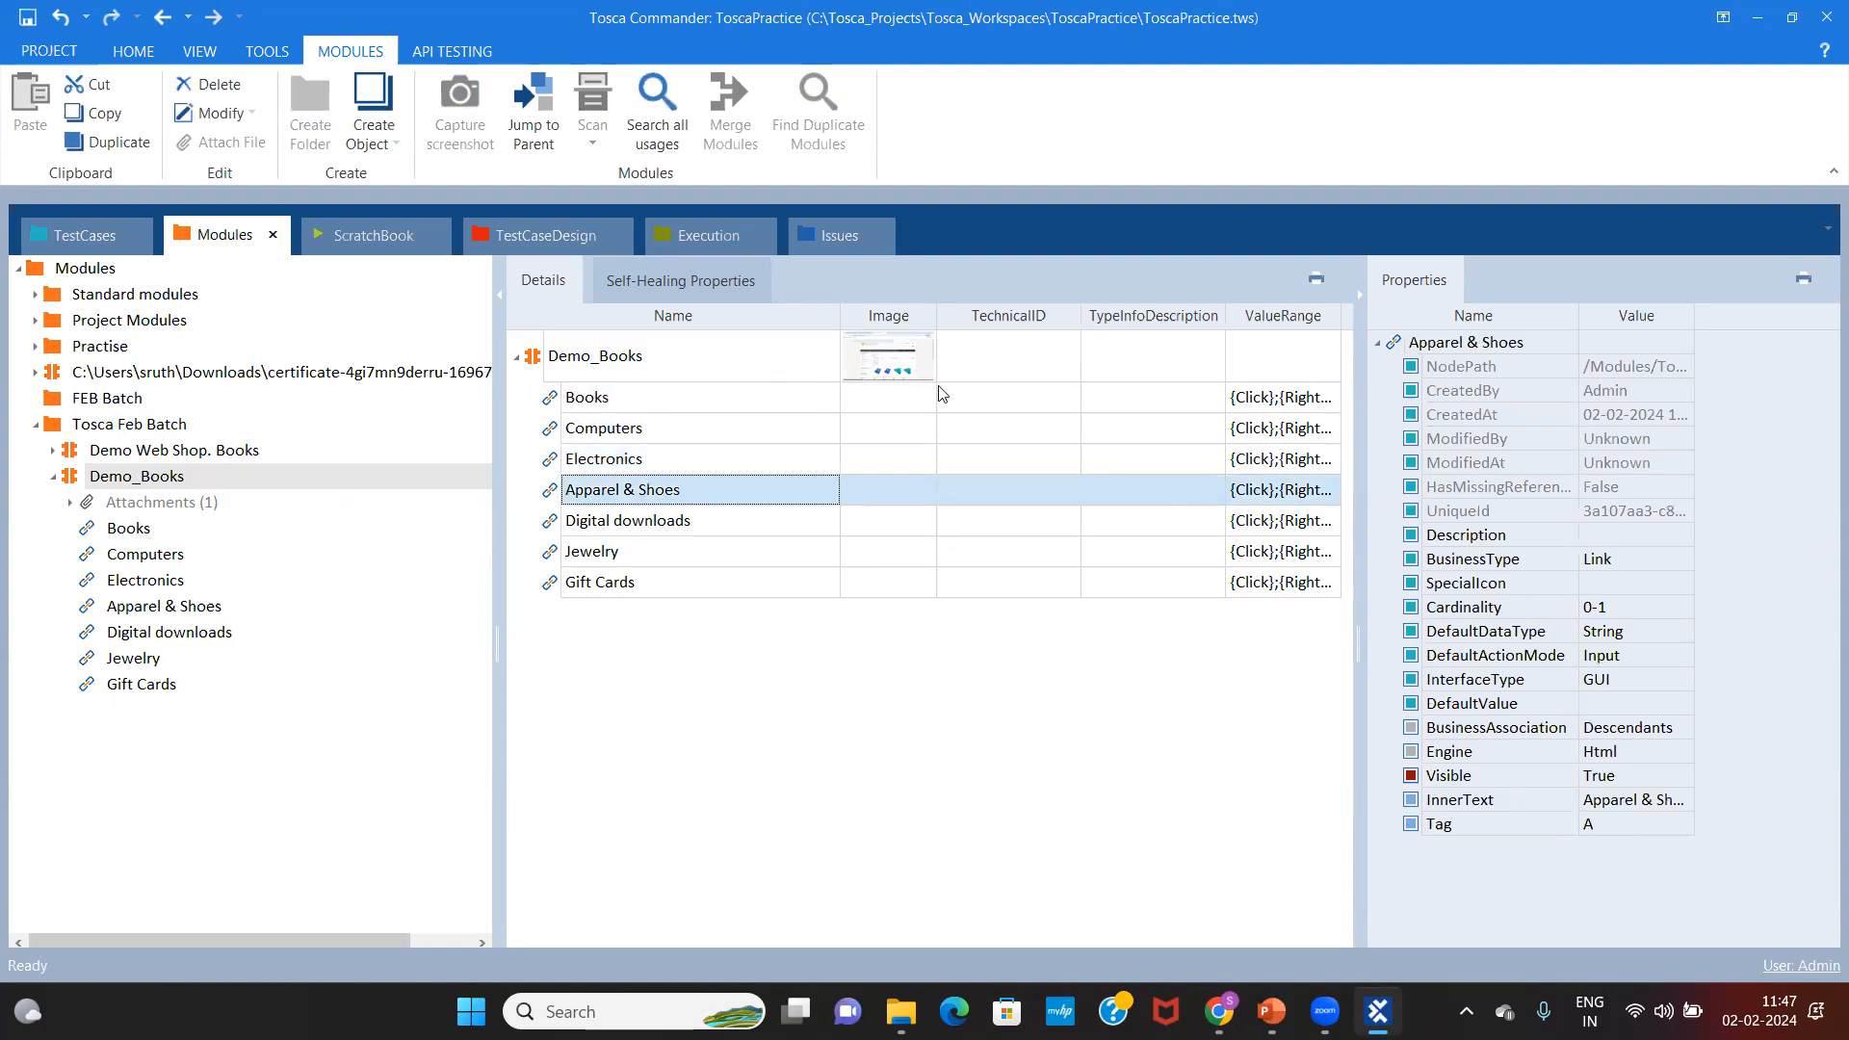
pyautogui.click(627, 400)
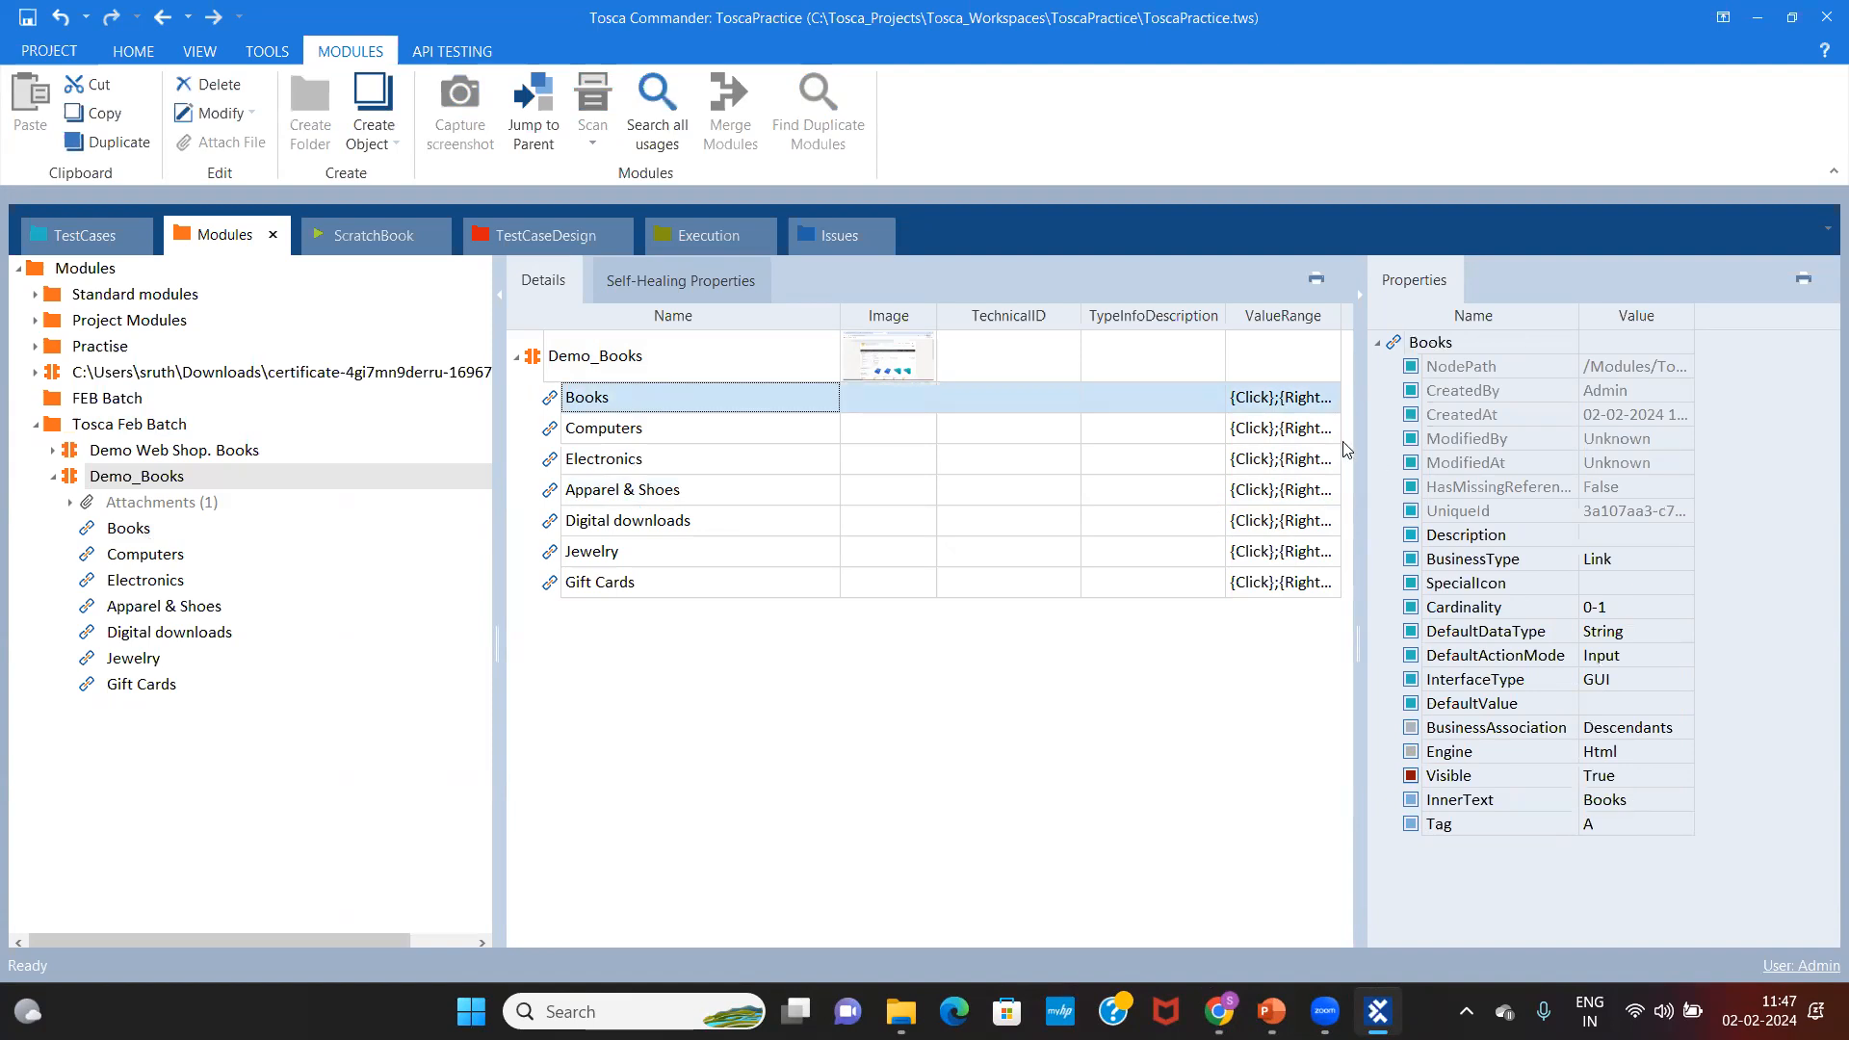
pyautogui.moveTo(1358, 472); pyautogui.dragTo(1043, 472)
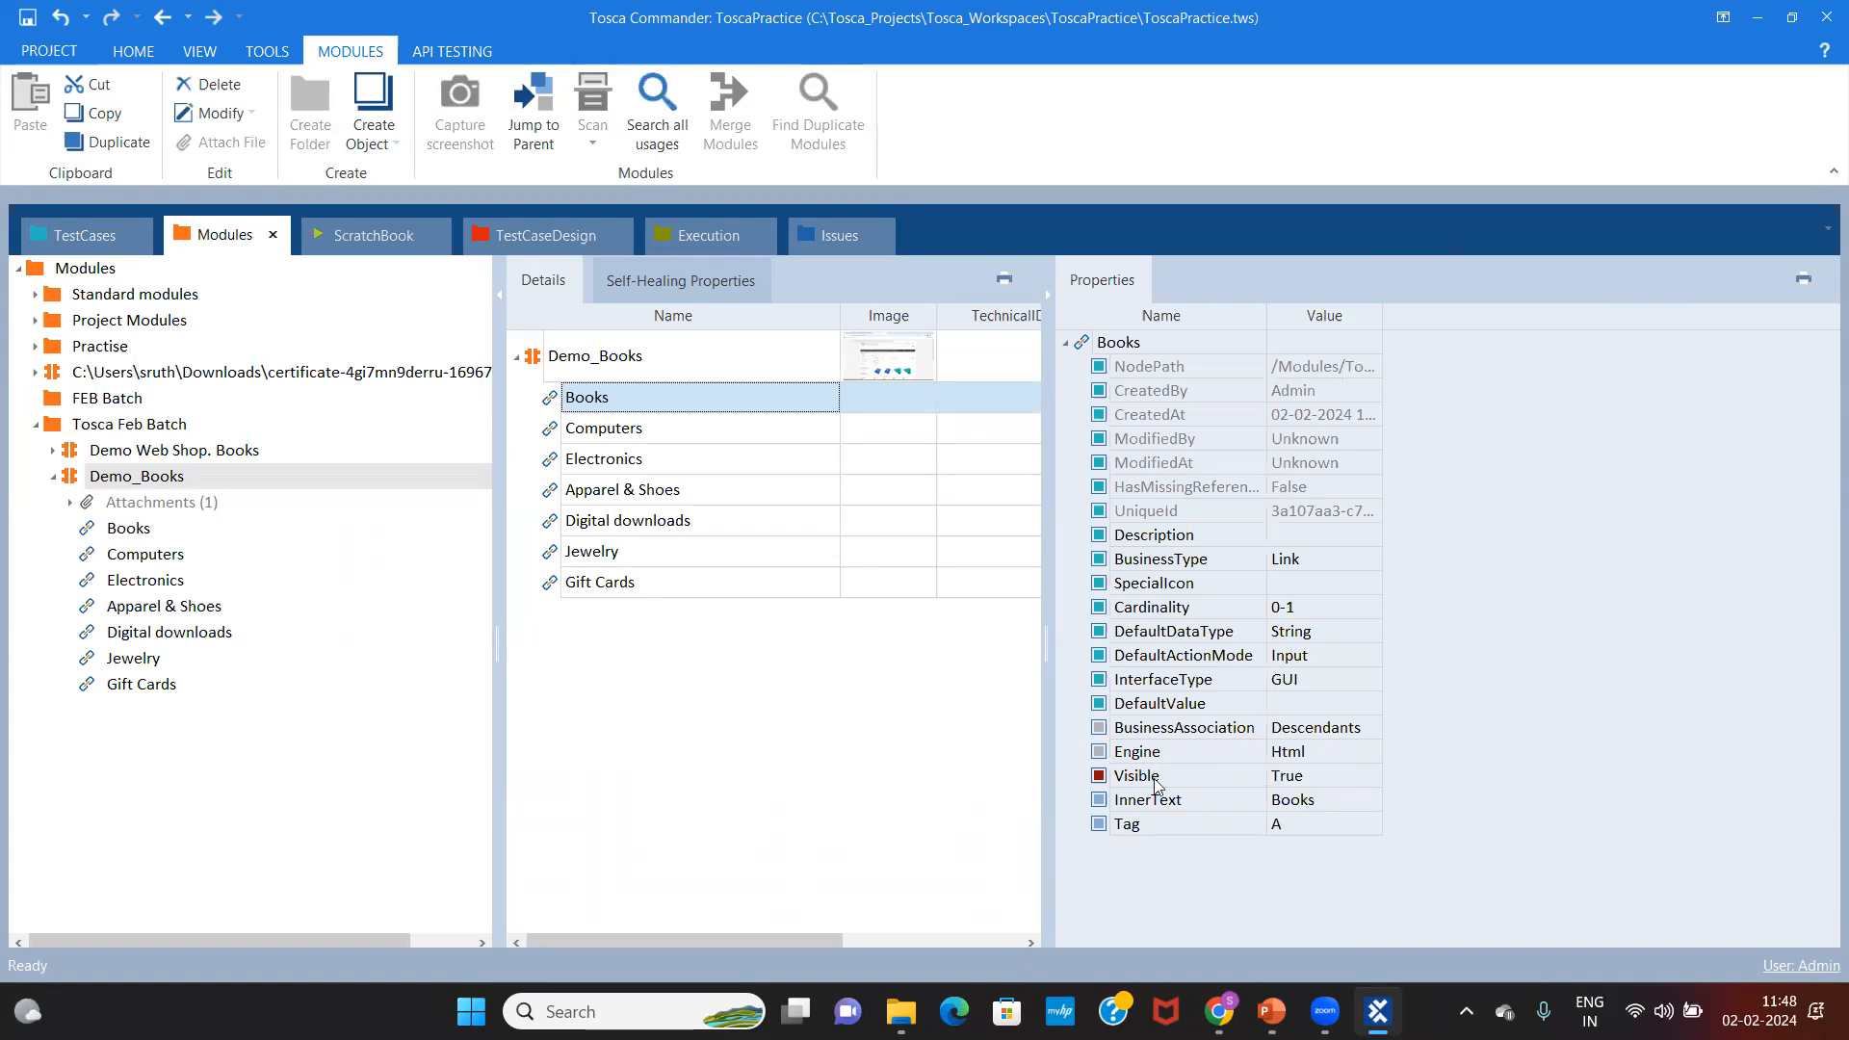
# Step: Review each link's properties from Computers to Gift Cards, then collapse Demo_Books
pyautogui.click(630, 427)
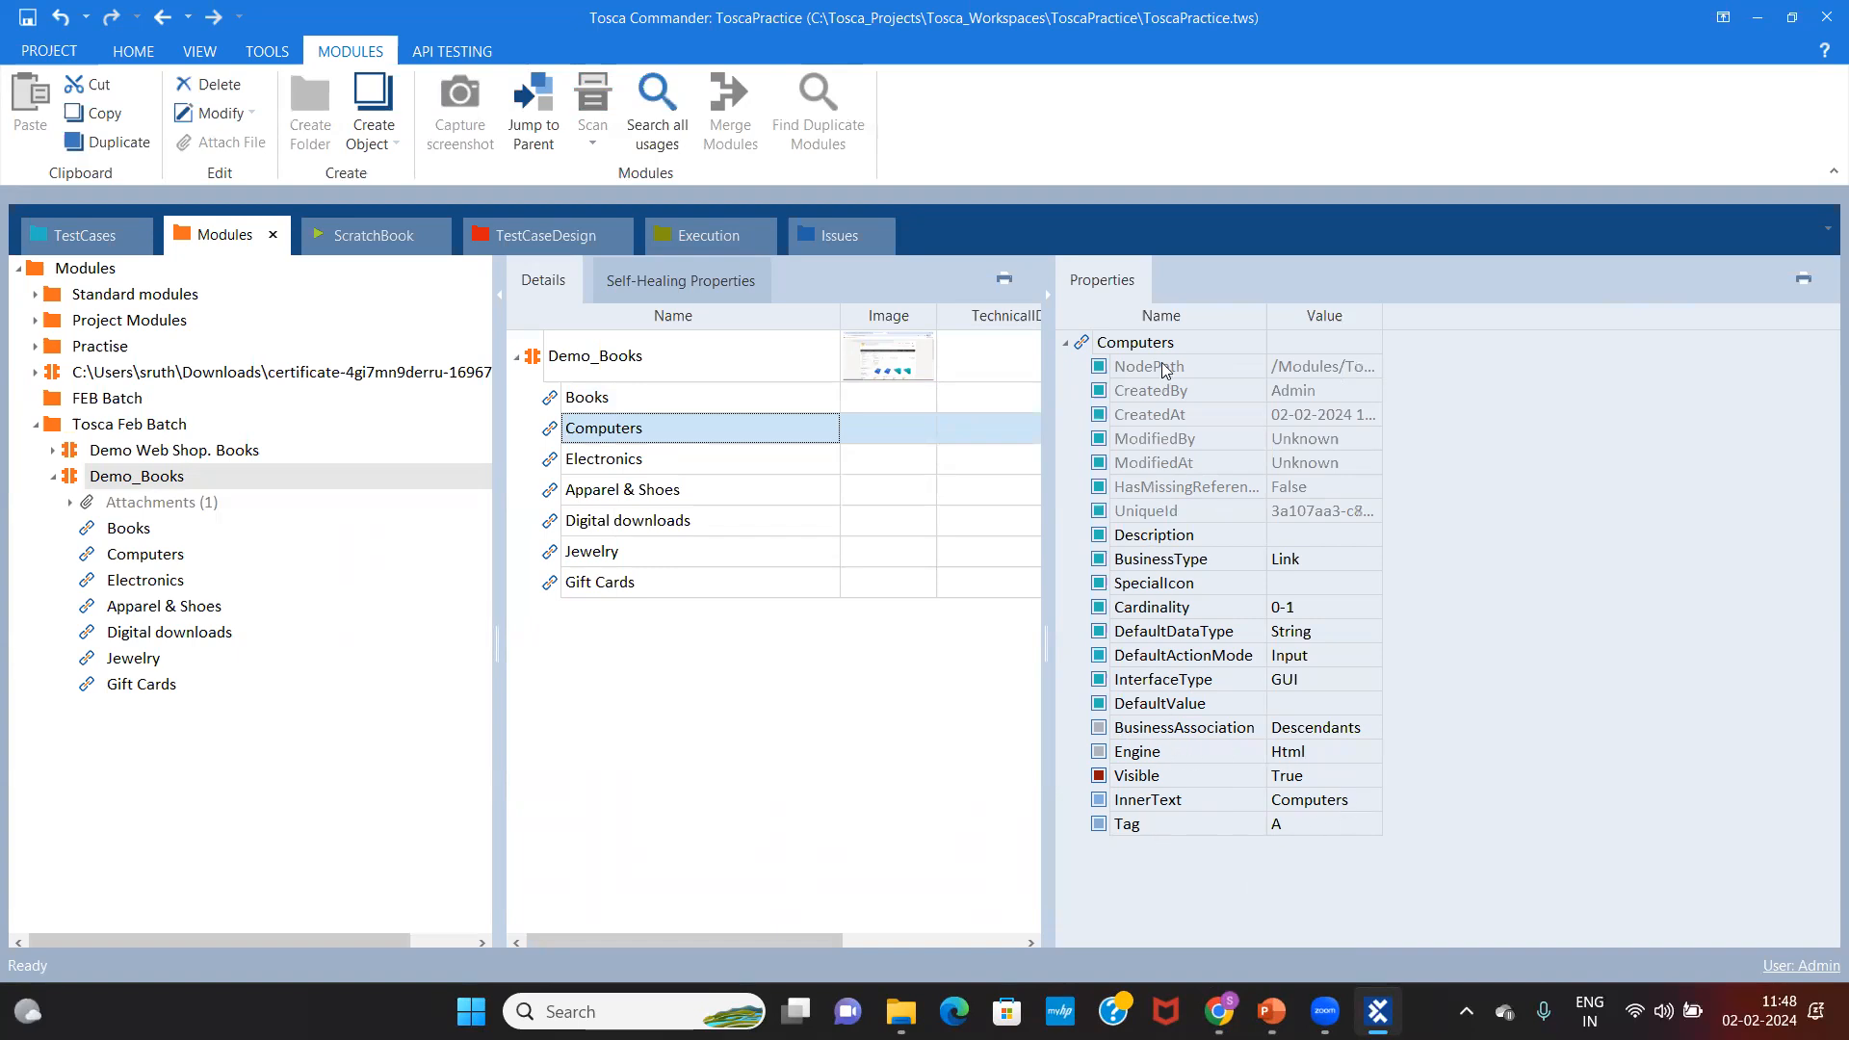
pyautogui.click(681, 456)
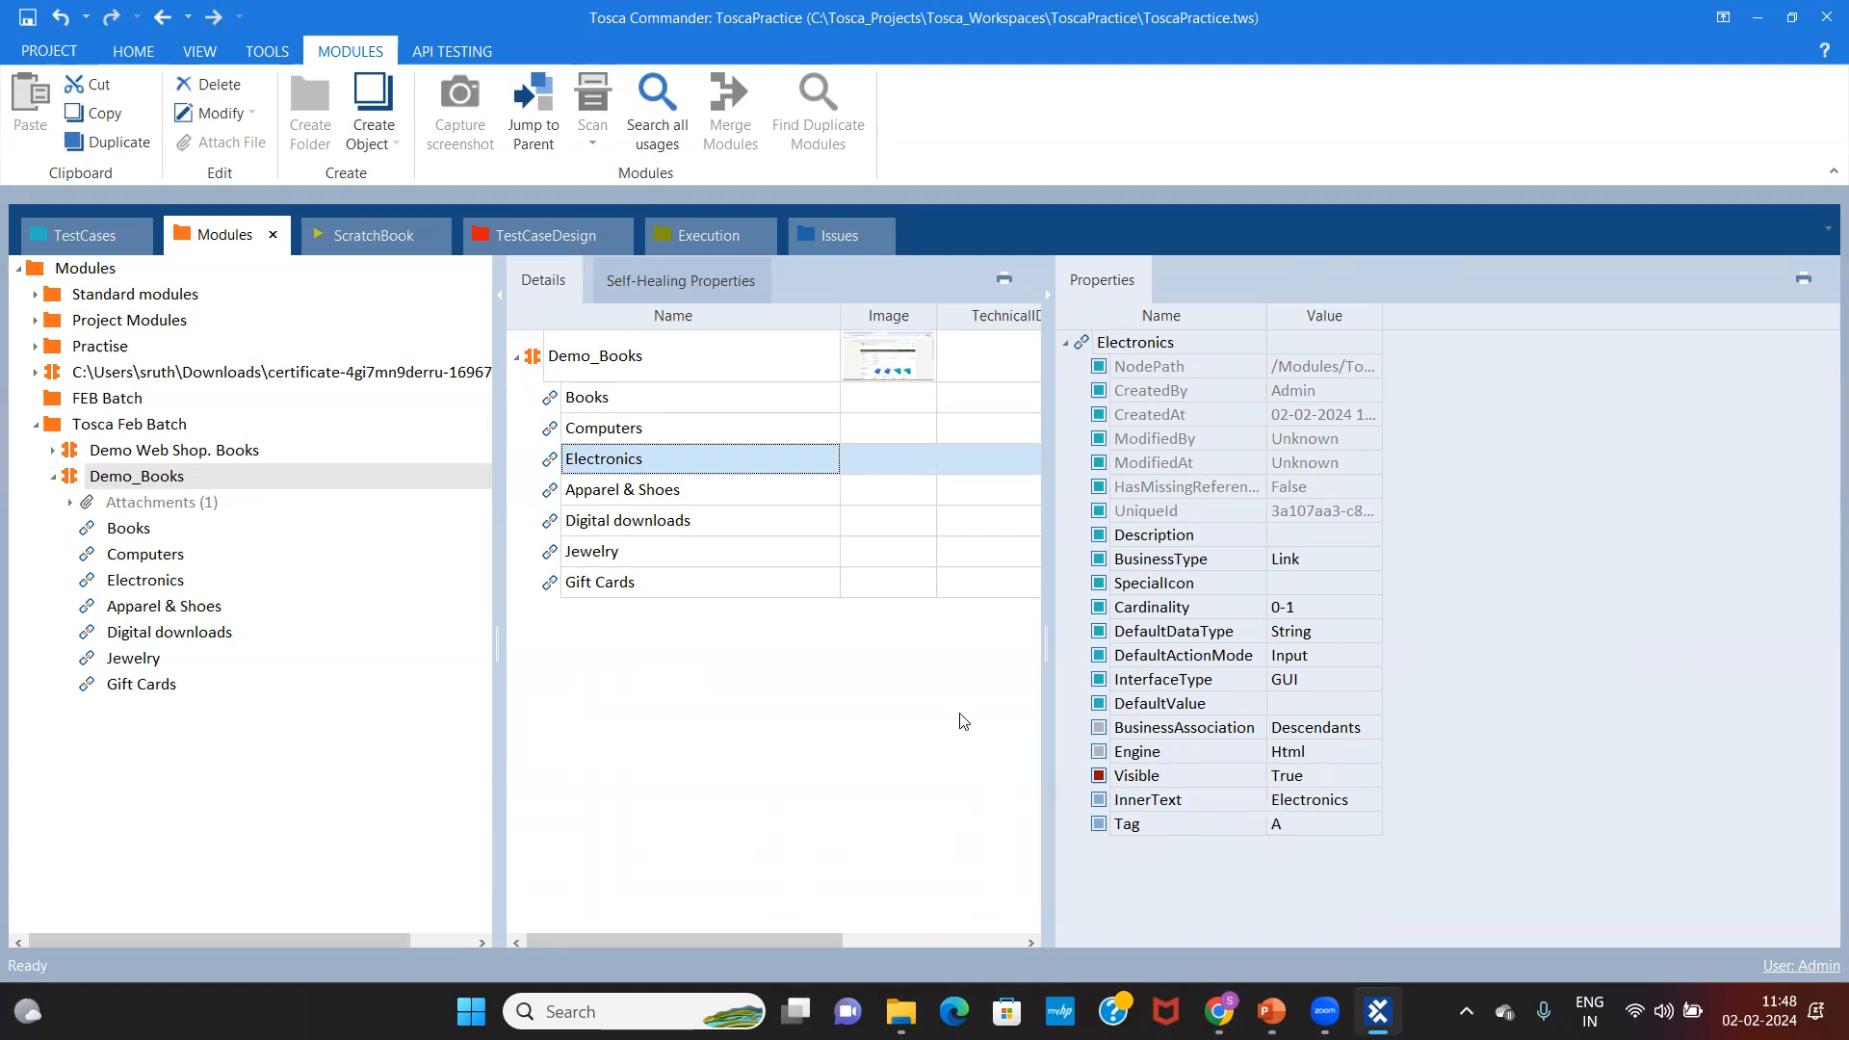
pyautogui.click(612, 491)
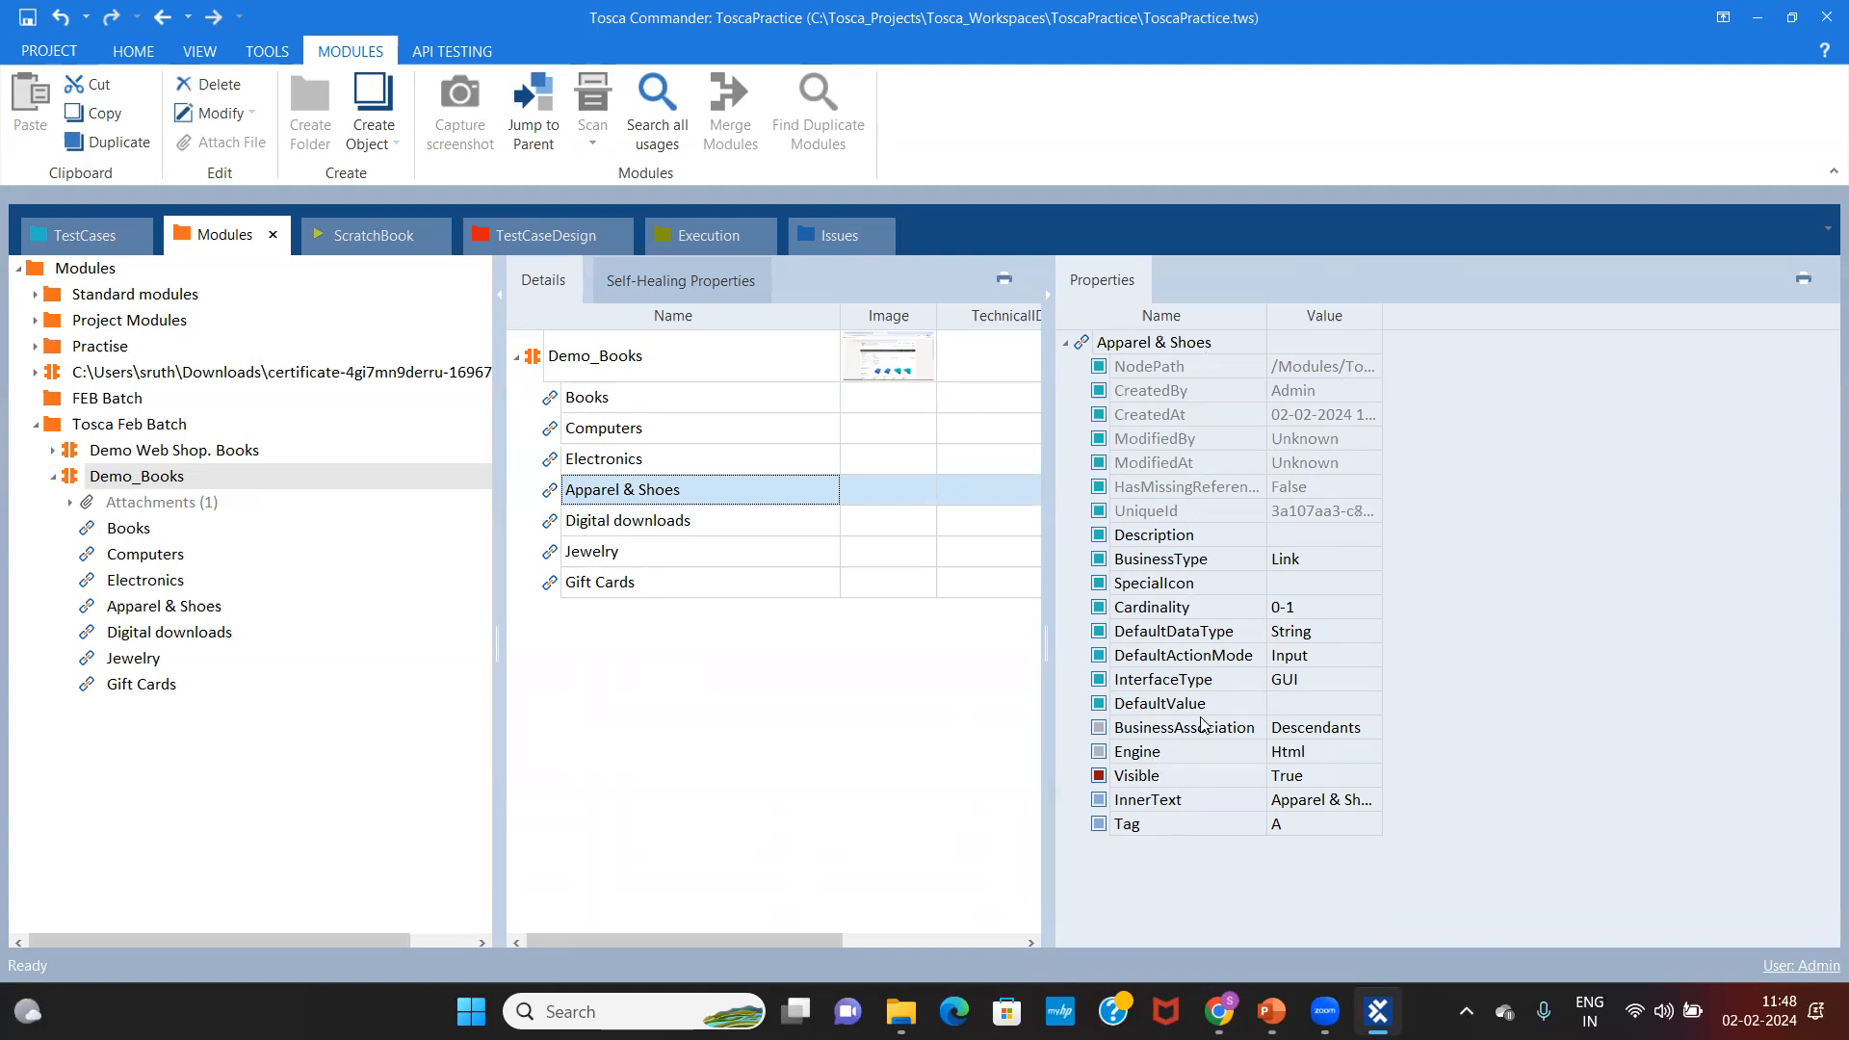
pyautogui.click(686, 527)
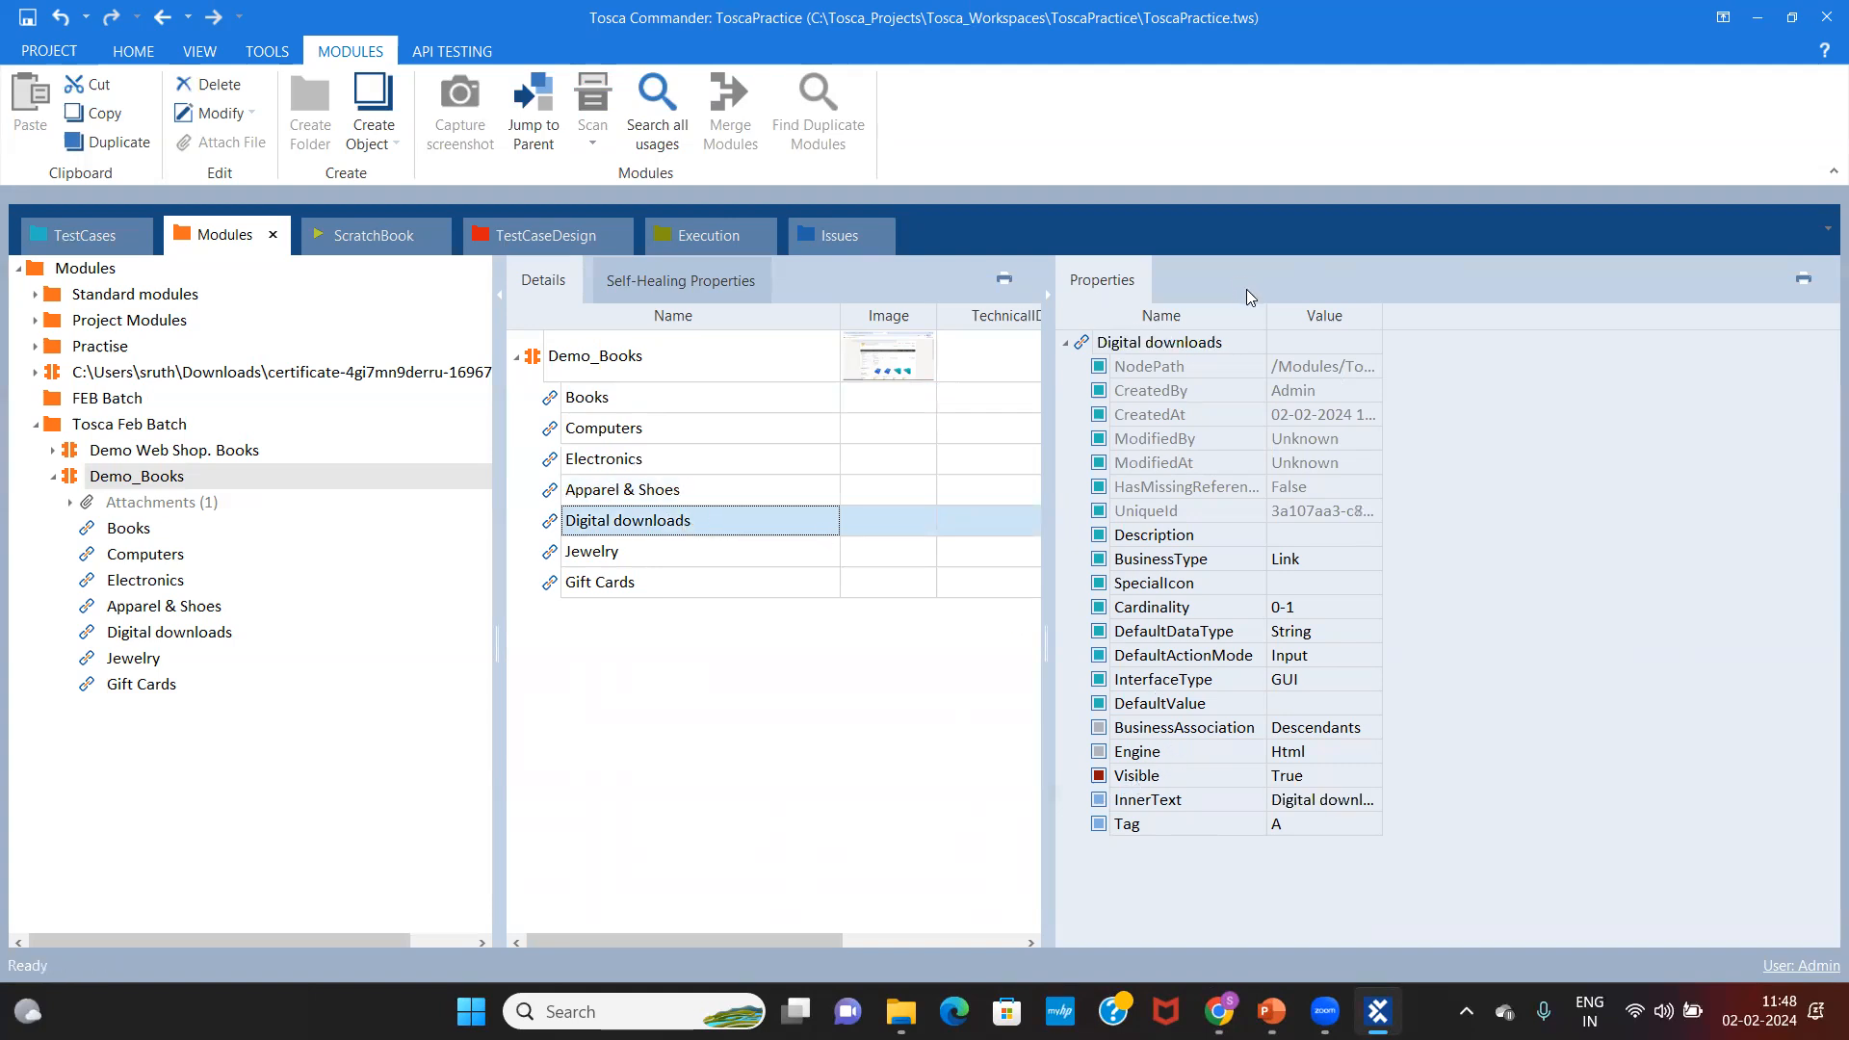
pyautogui.click(656, 557)
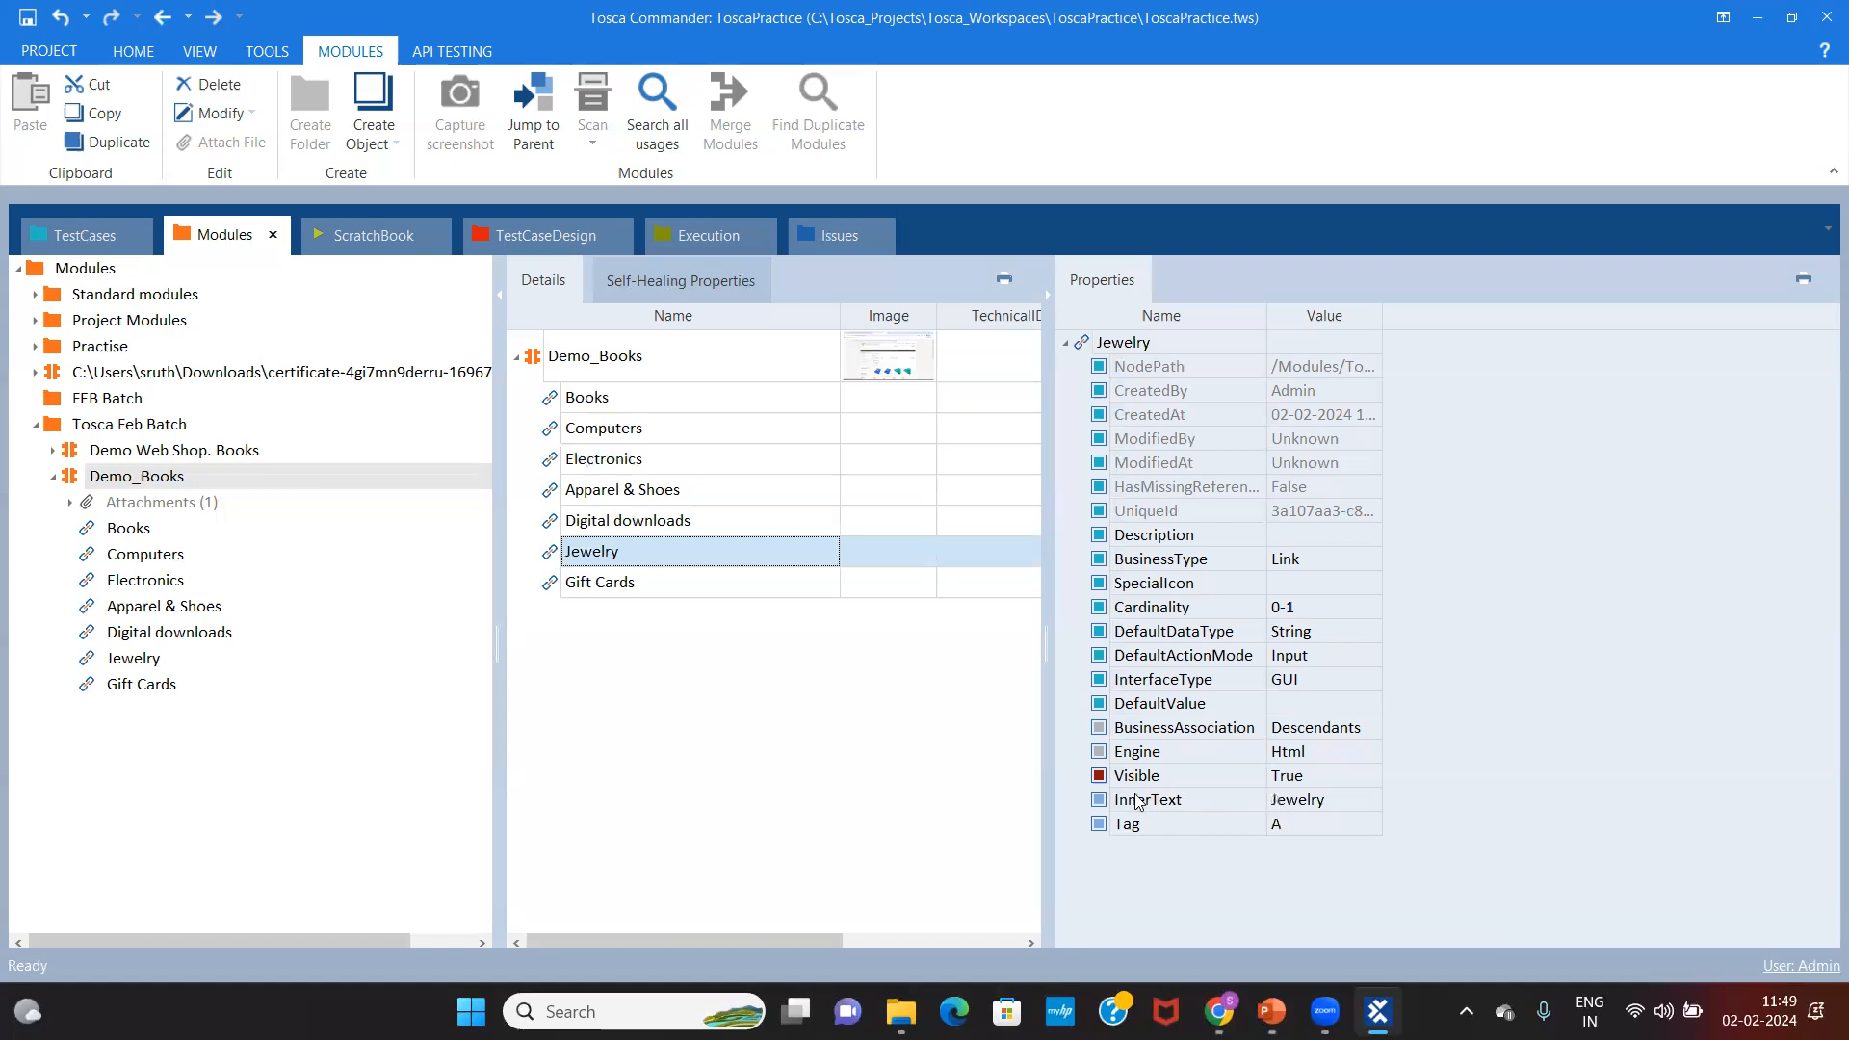
pyautogui.click(689, 587)
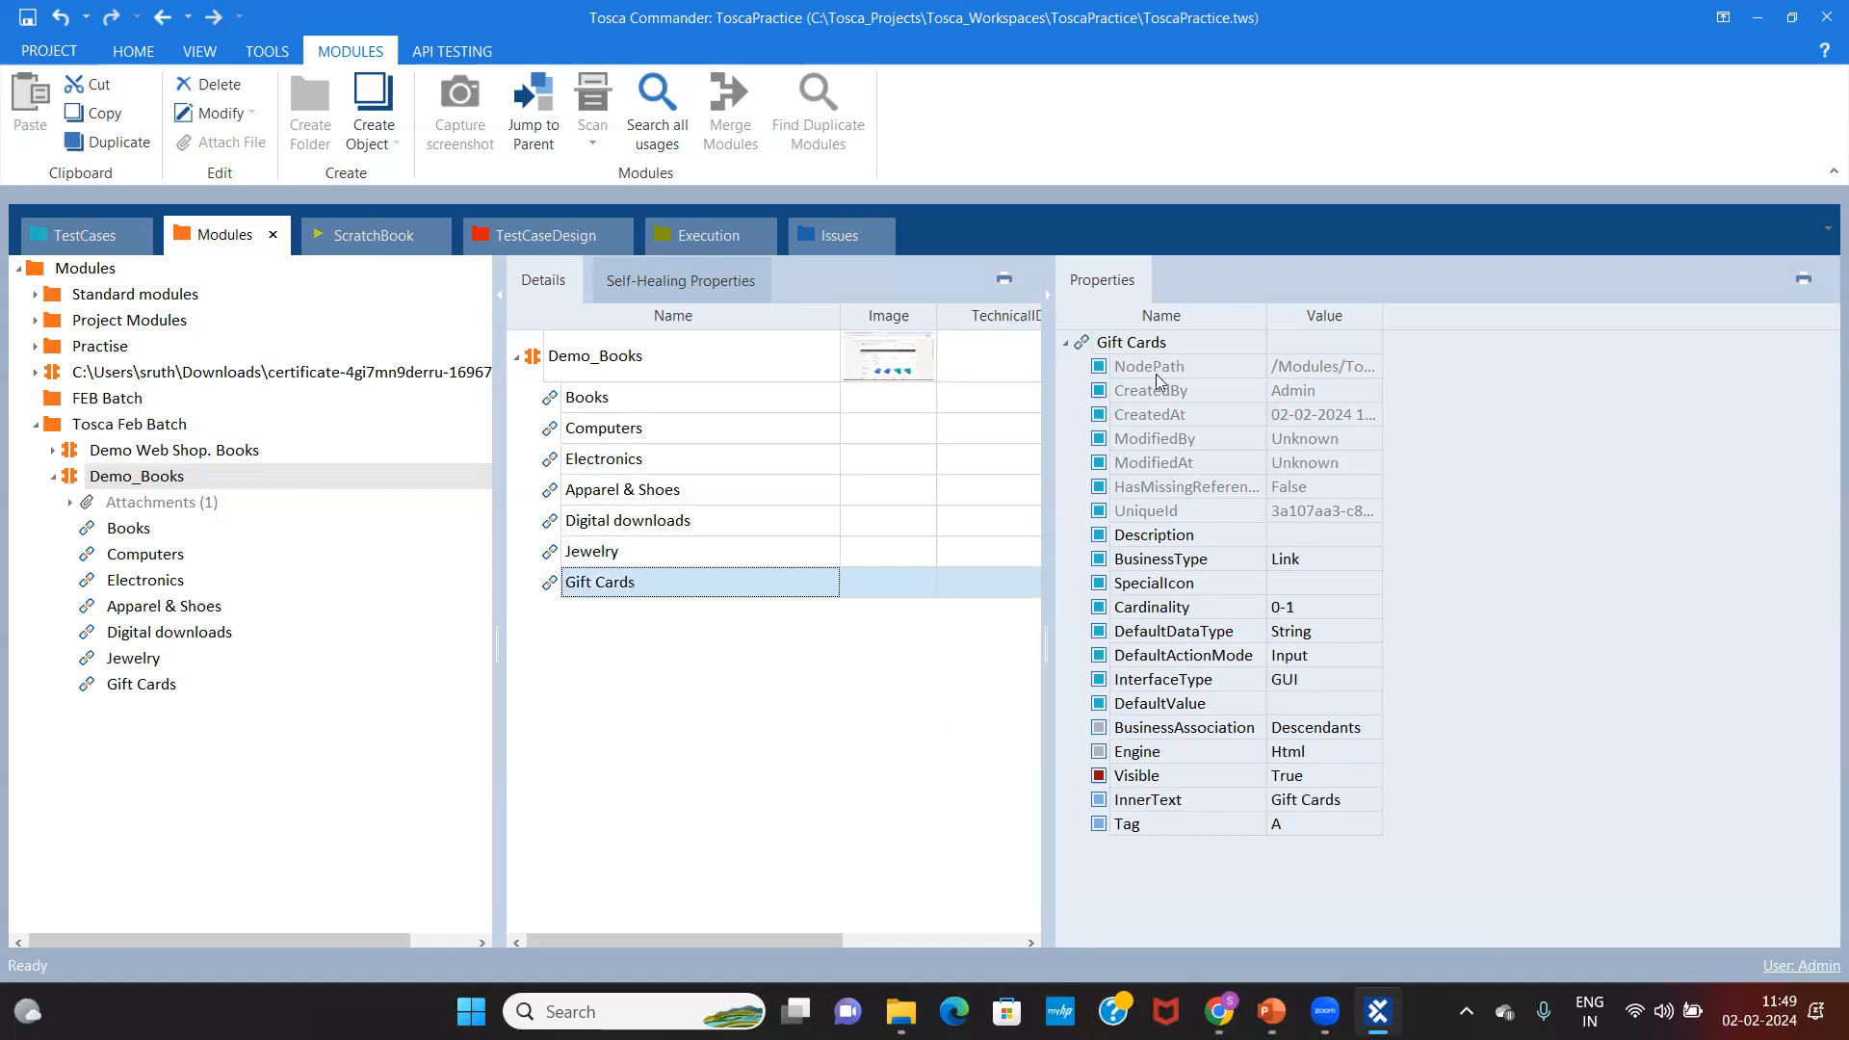
pyautogui.click(52, 477)
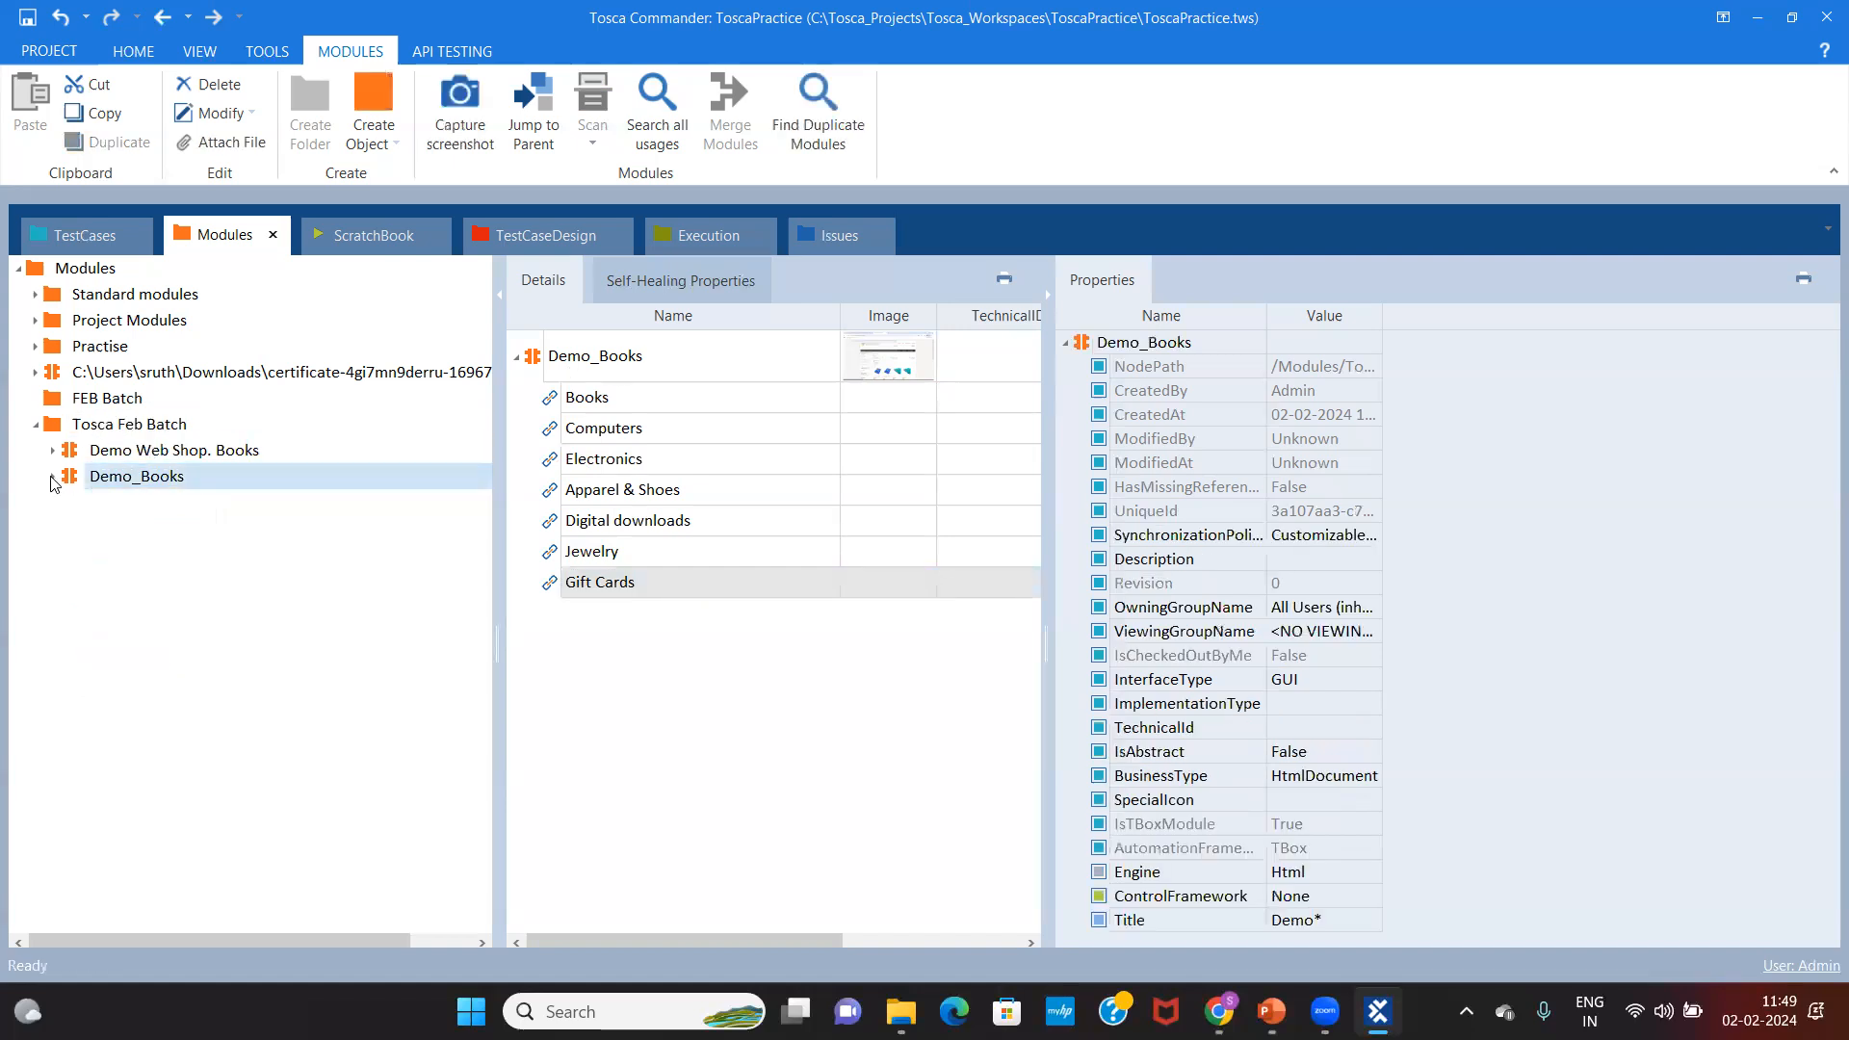
pyautogui.click(258, 459)
# Step: Reselect the Demo_Books module in the Modules tree
pyautogui.click(187, 476)
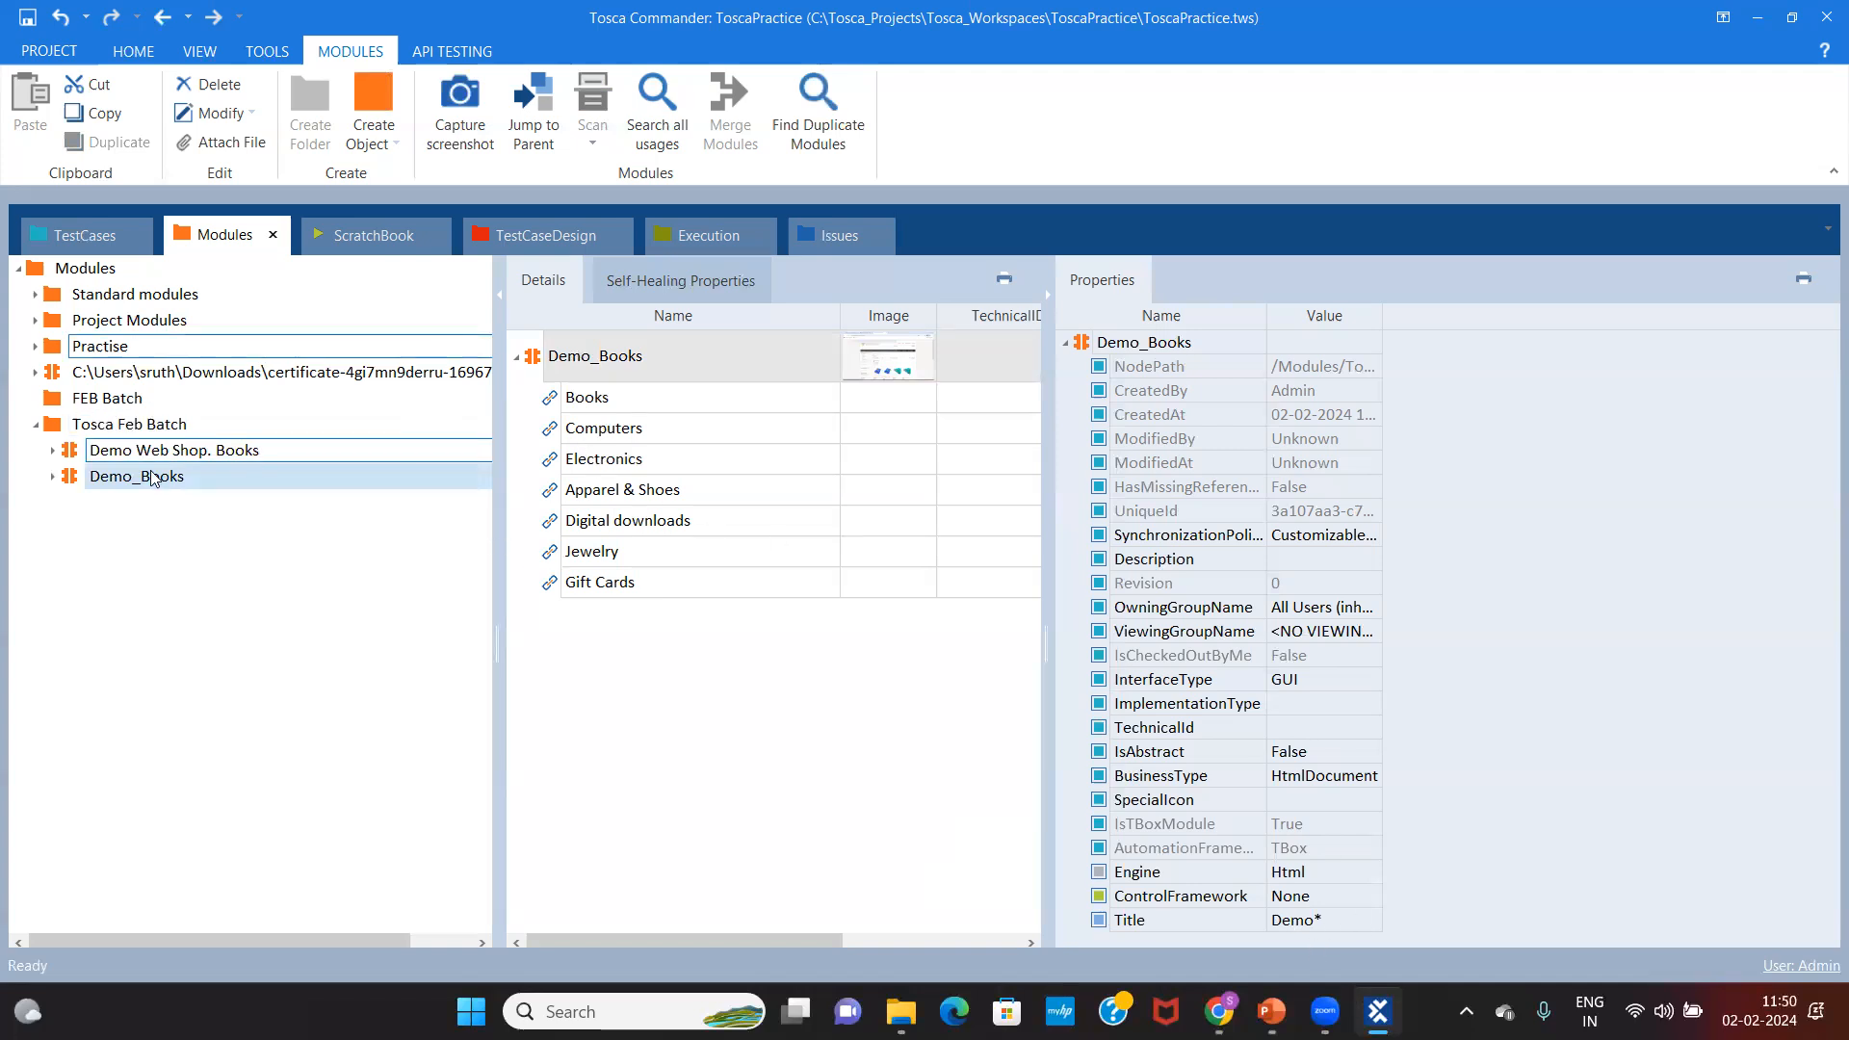
pyautogui.click(333, 488)
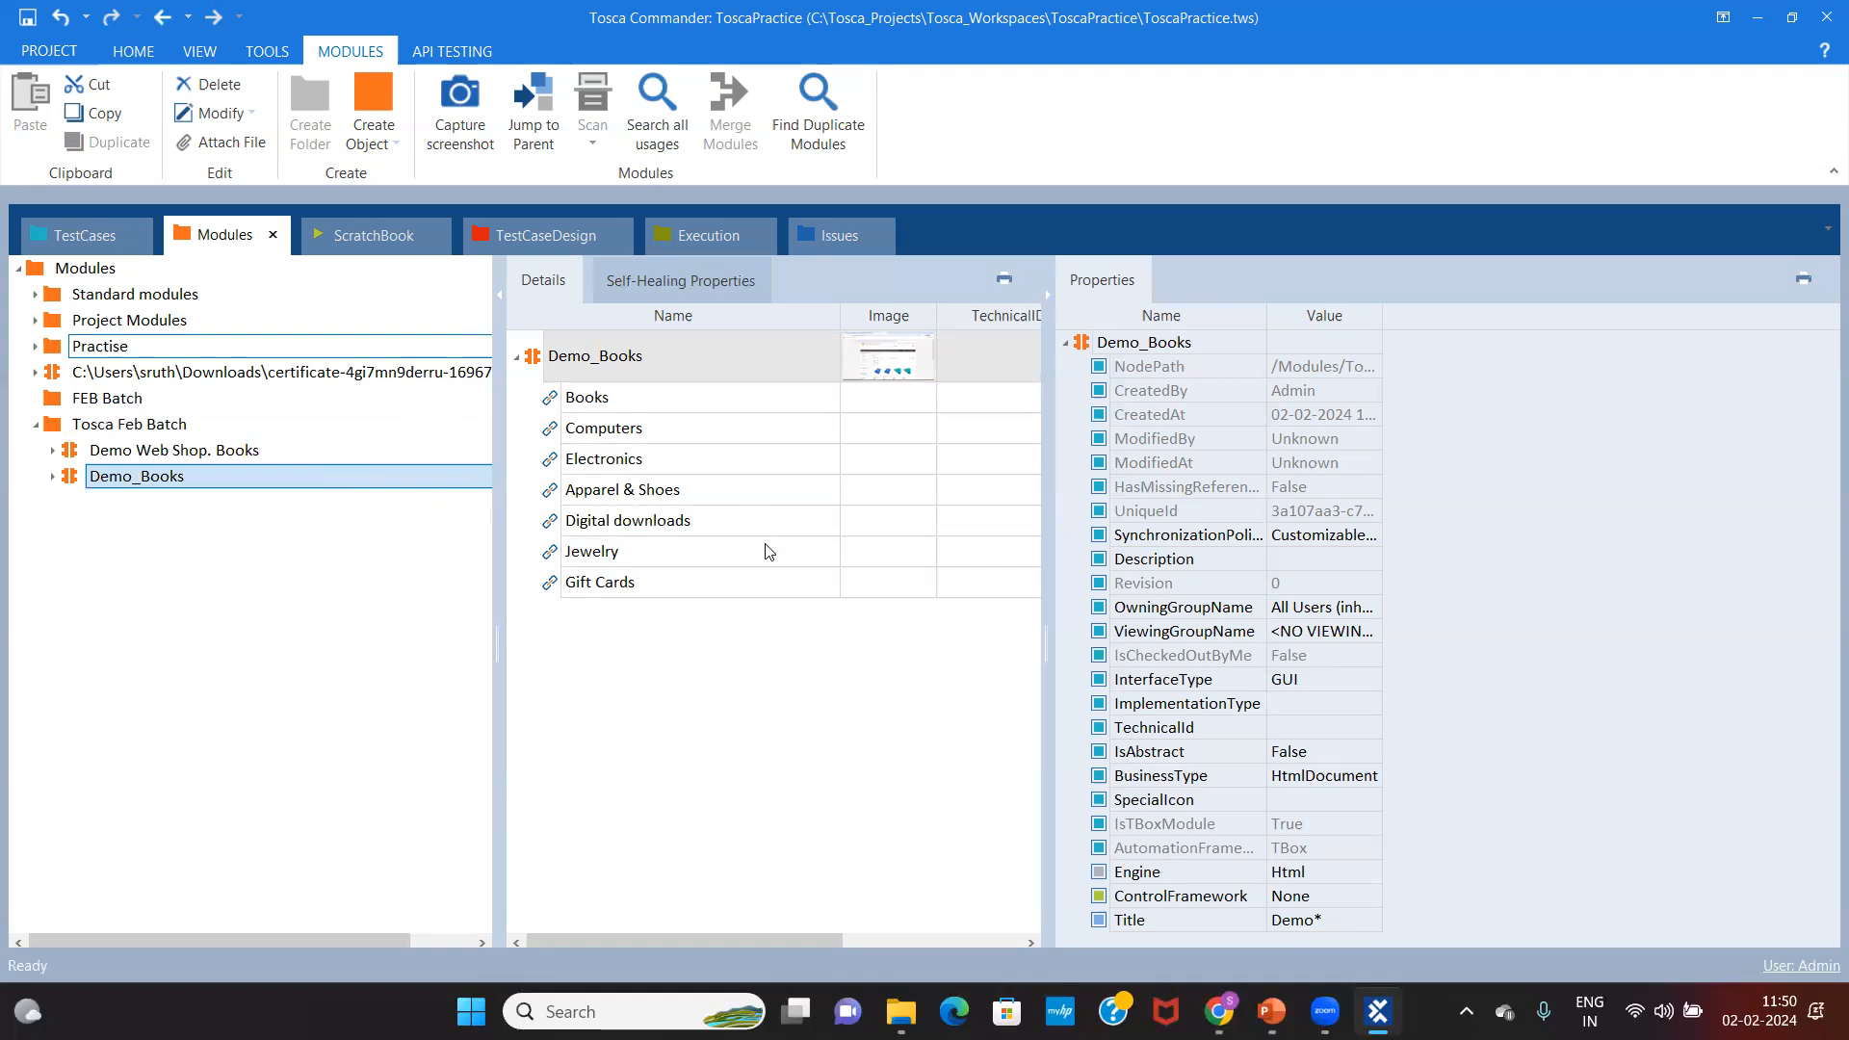
# Step: Scan the Demo Web Shop. Books browser window from the Tosca Feb Batch folder and review its properties
pyautogui.rightClick(220, 433)
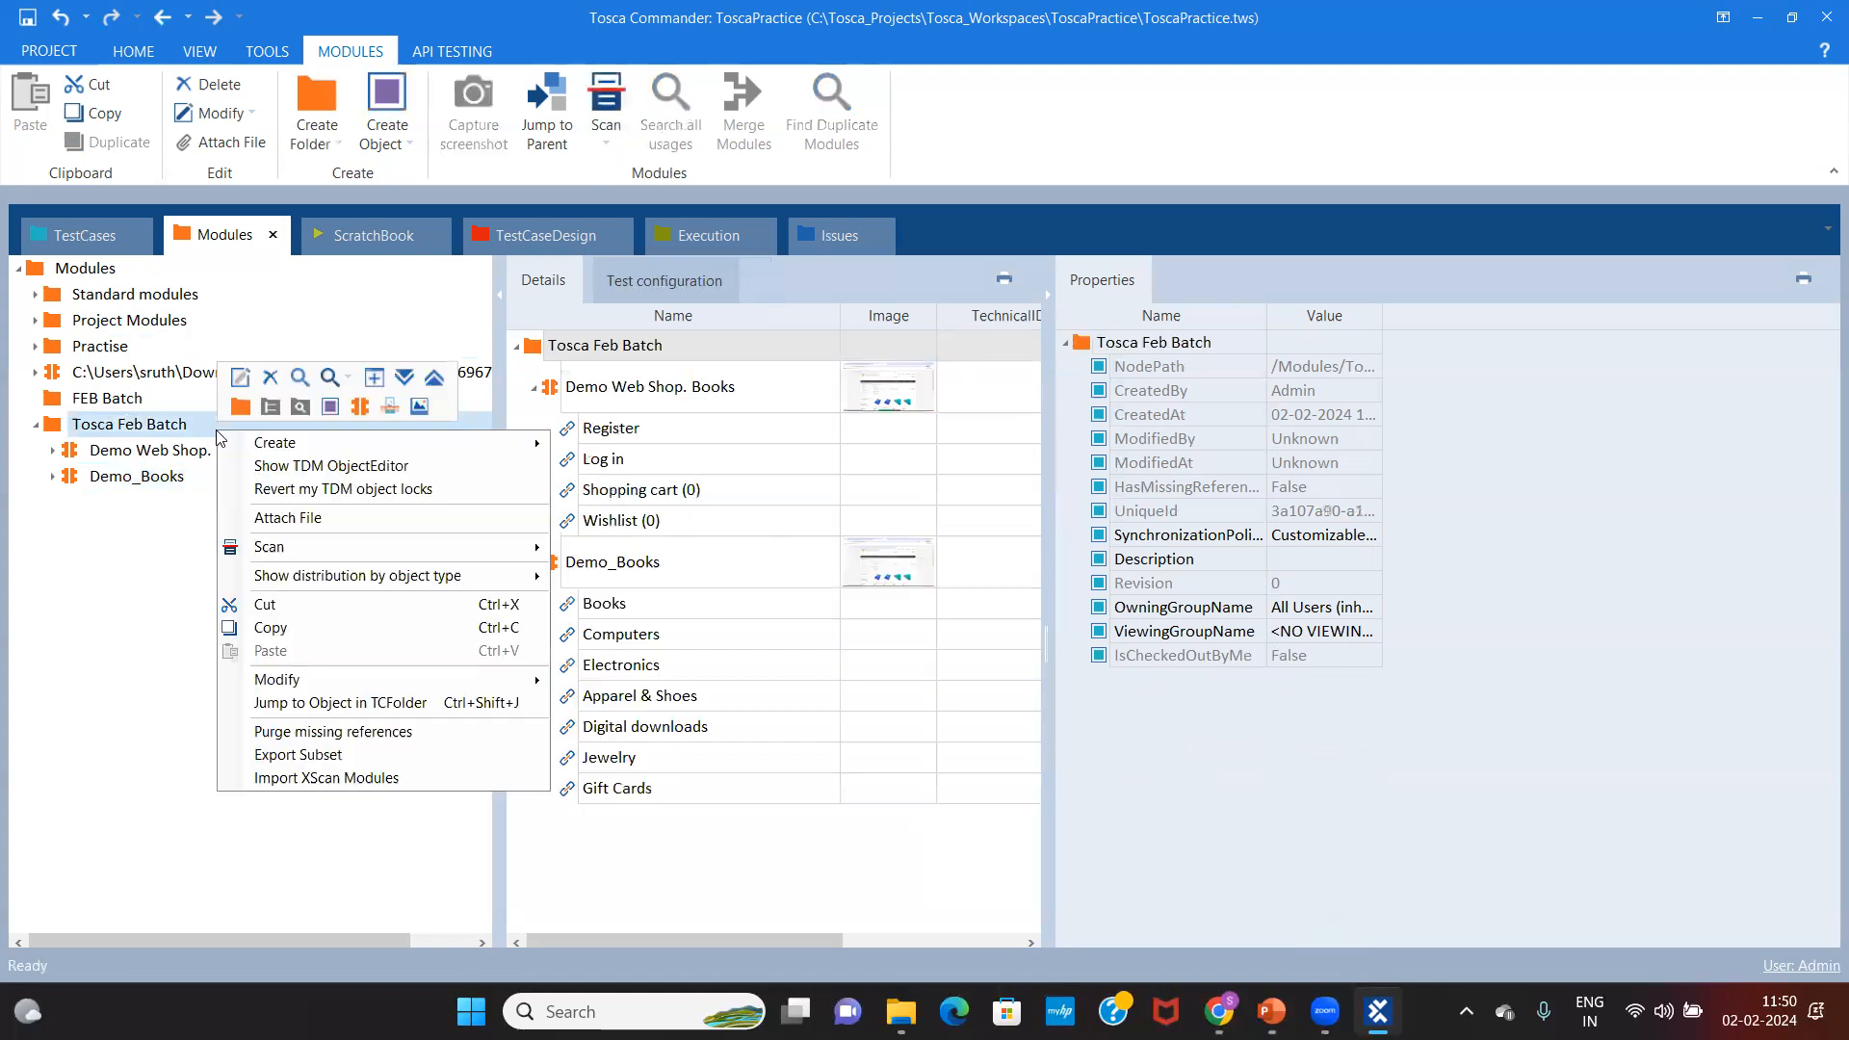
pyautogui.moveTo(289, 546)
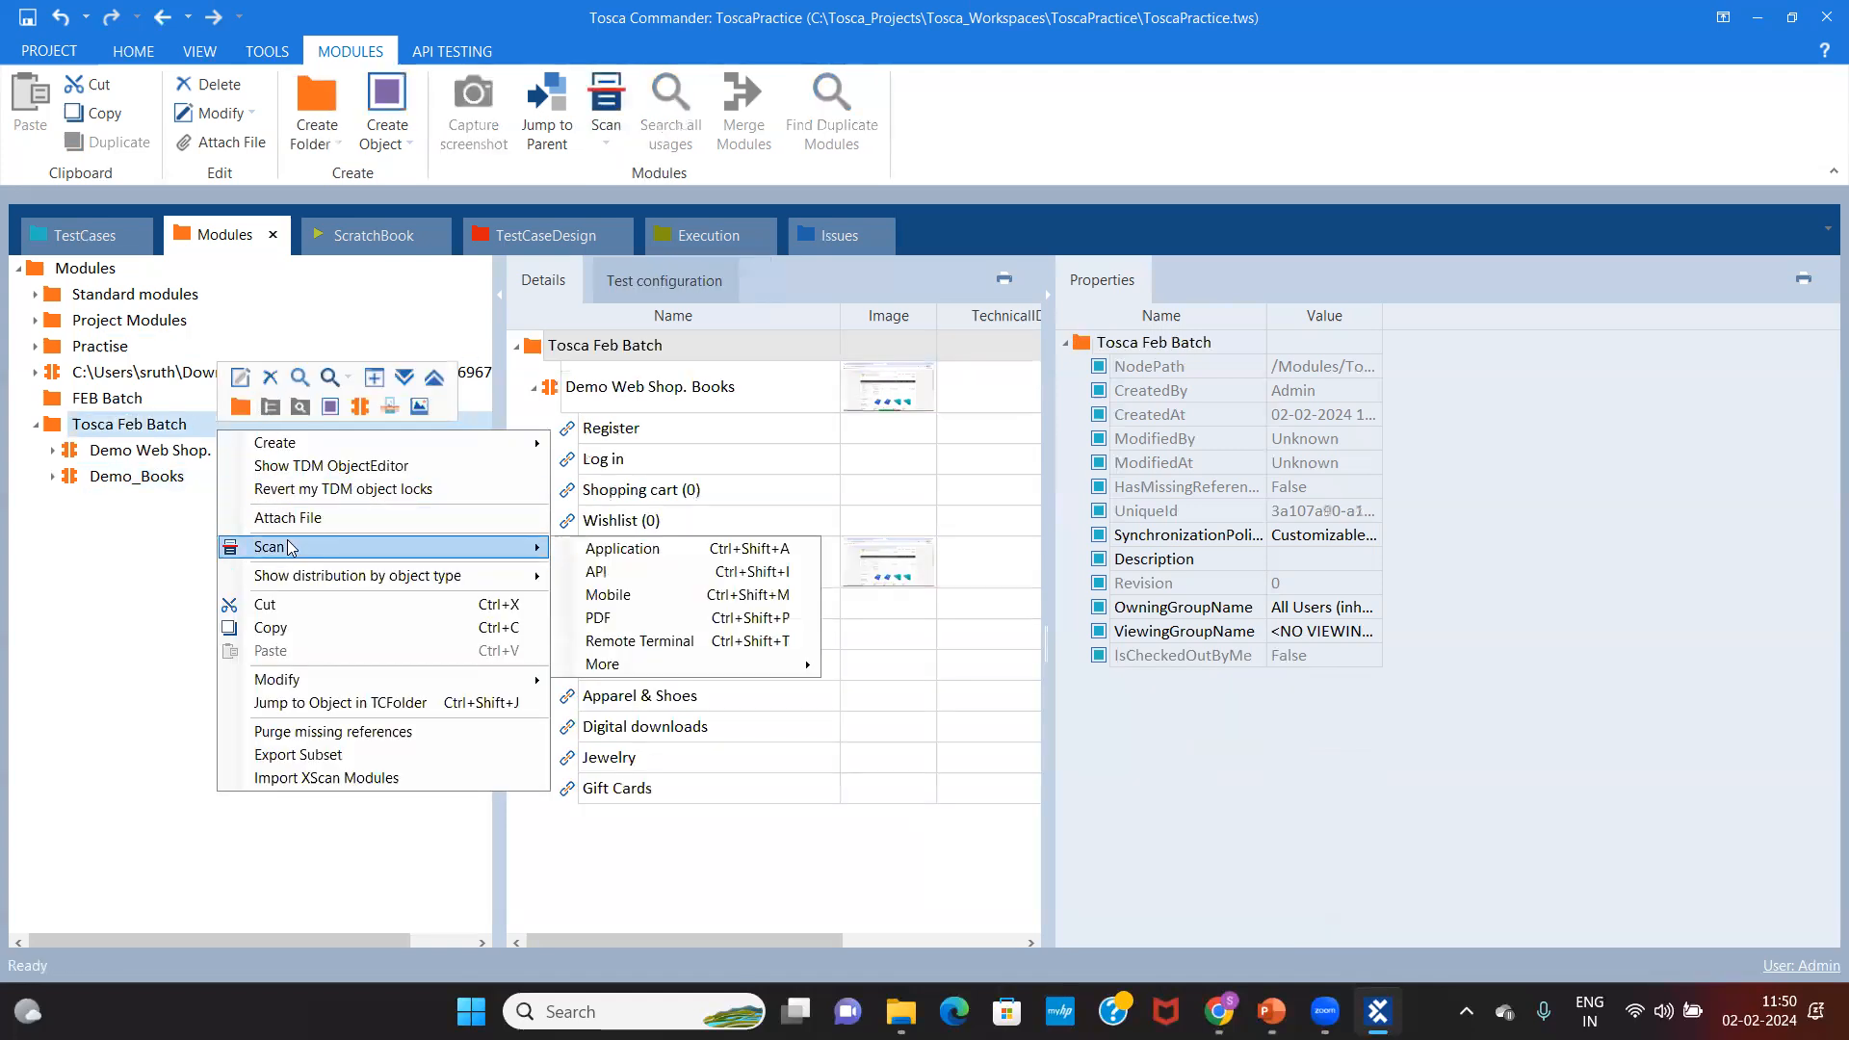
pyautogui.click(612, 547)
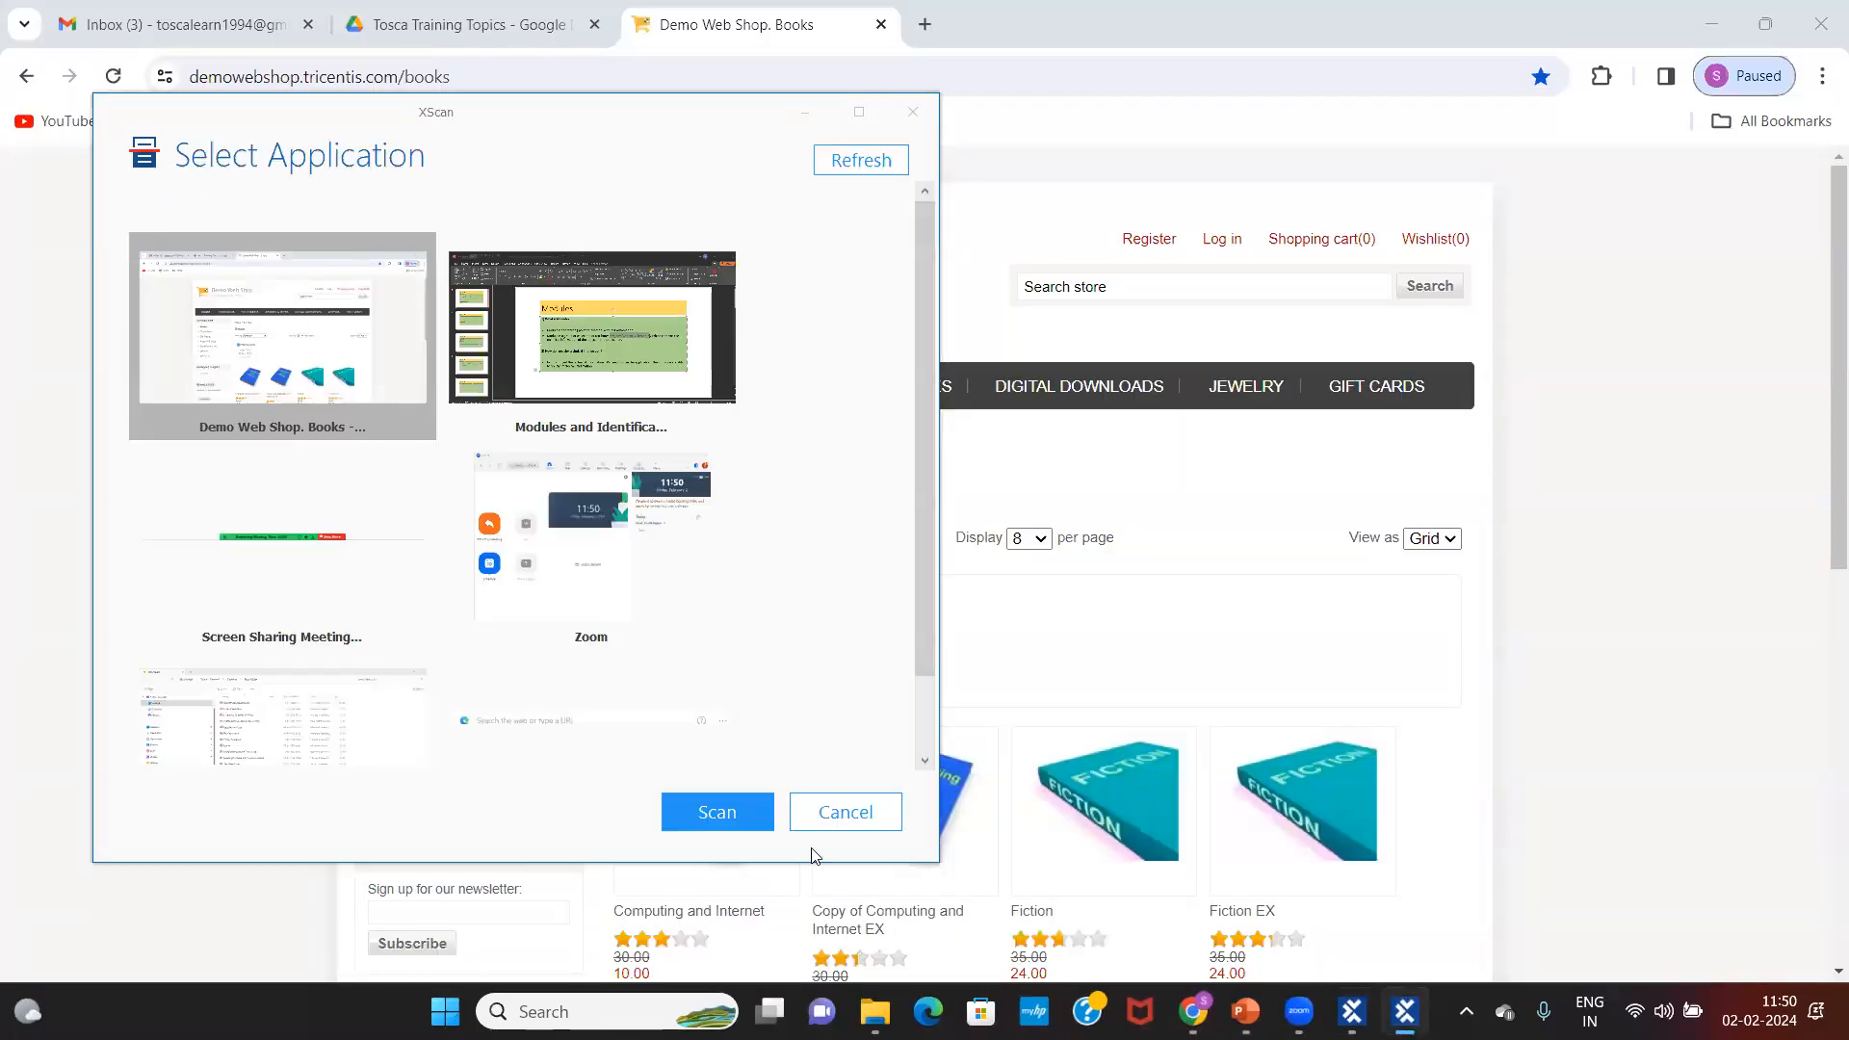
pyautogui.click(718, 812)
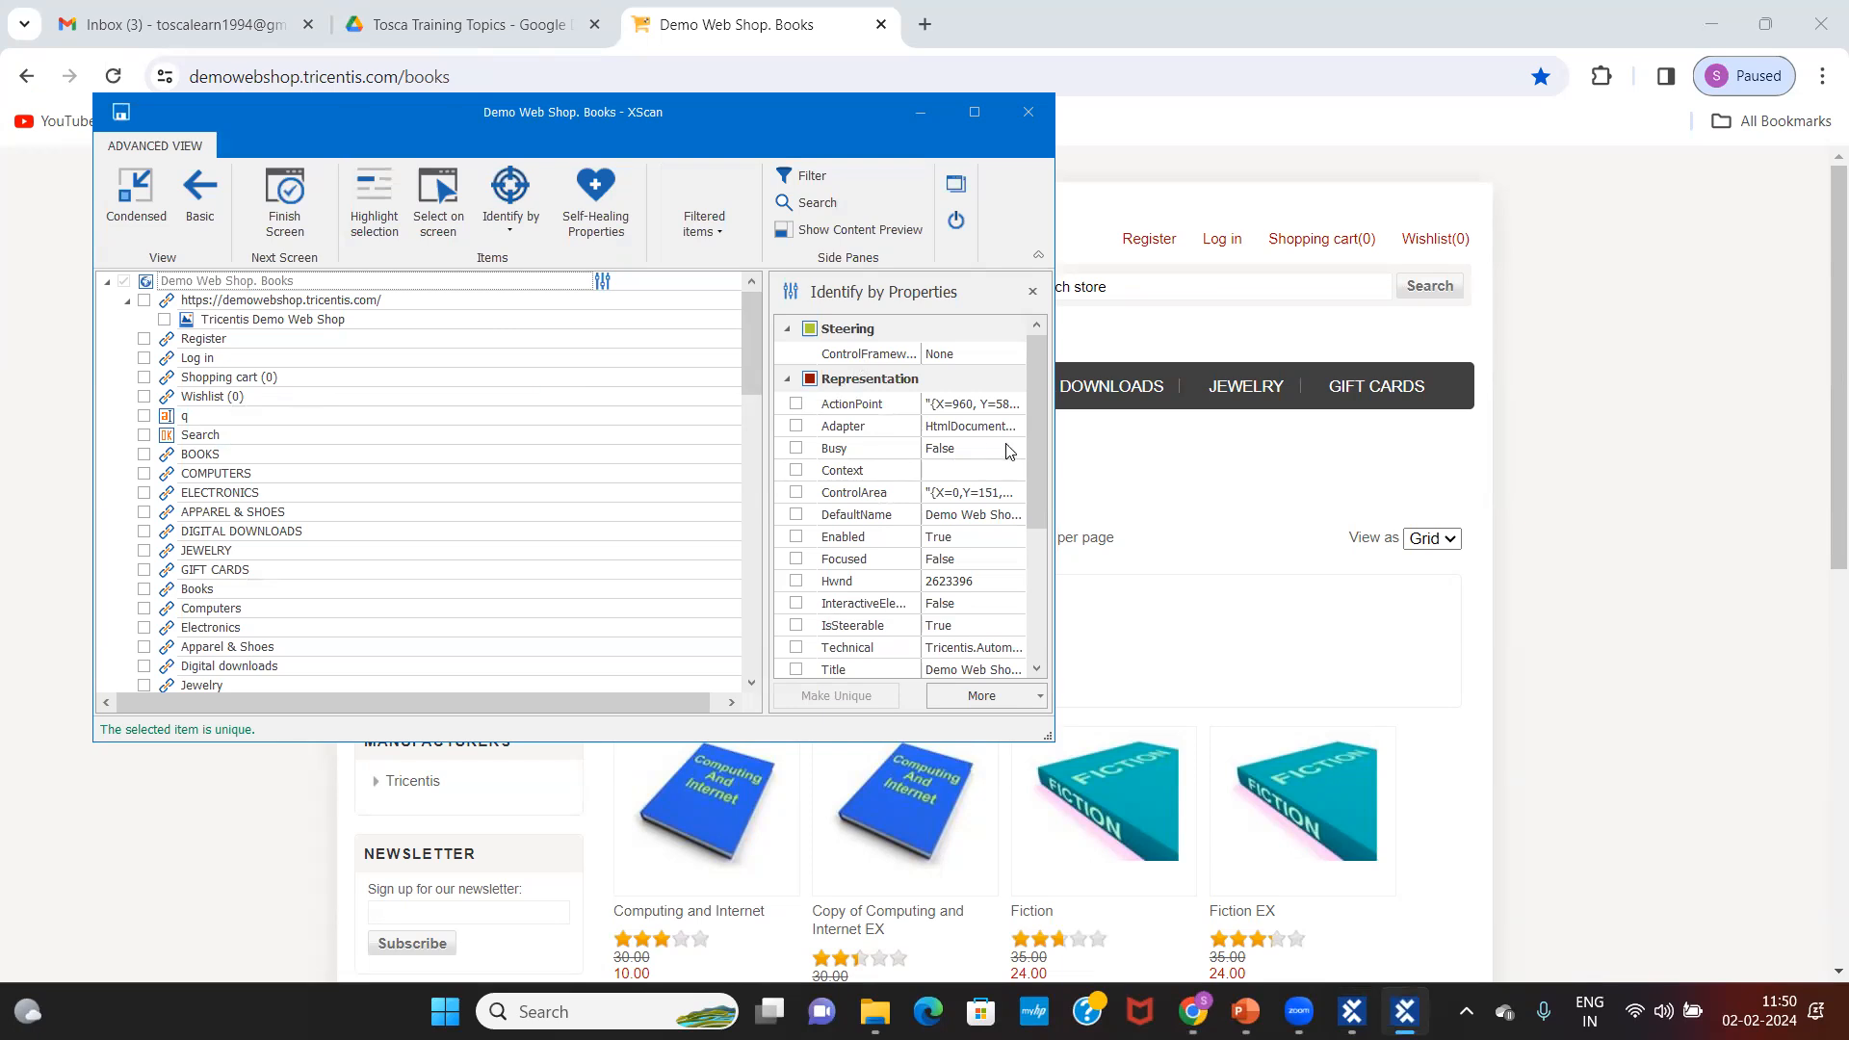
pyautogui.moveTo(1038, 433); pyautogui.dragTo(1031, 568)
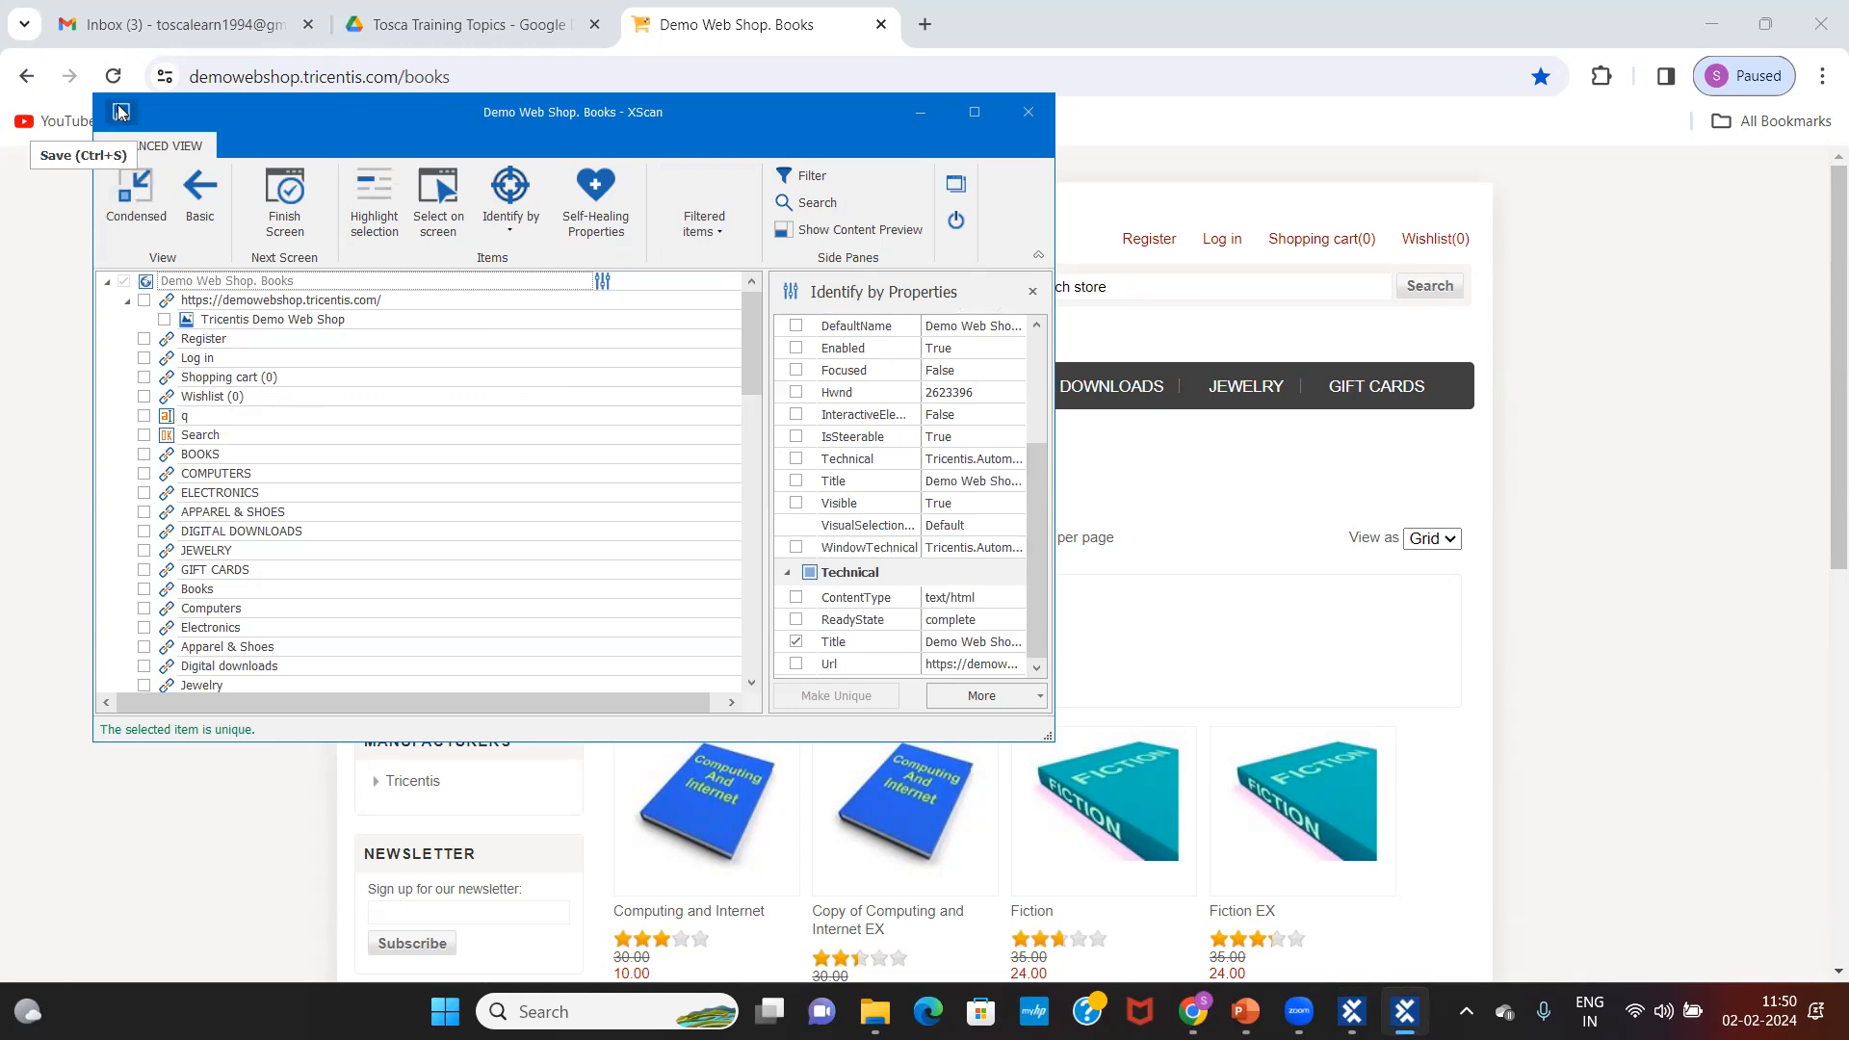
# Step: Close XScan and reselect the Demo_Books module in Tosca Commander
pyautogui.click(1031, 114)
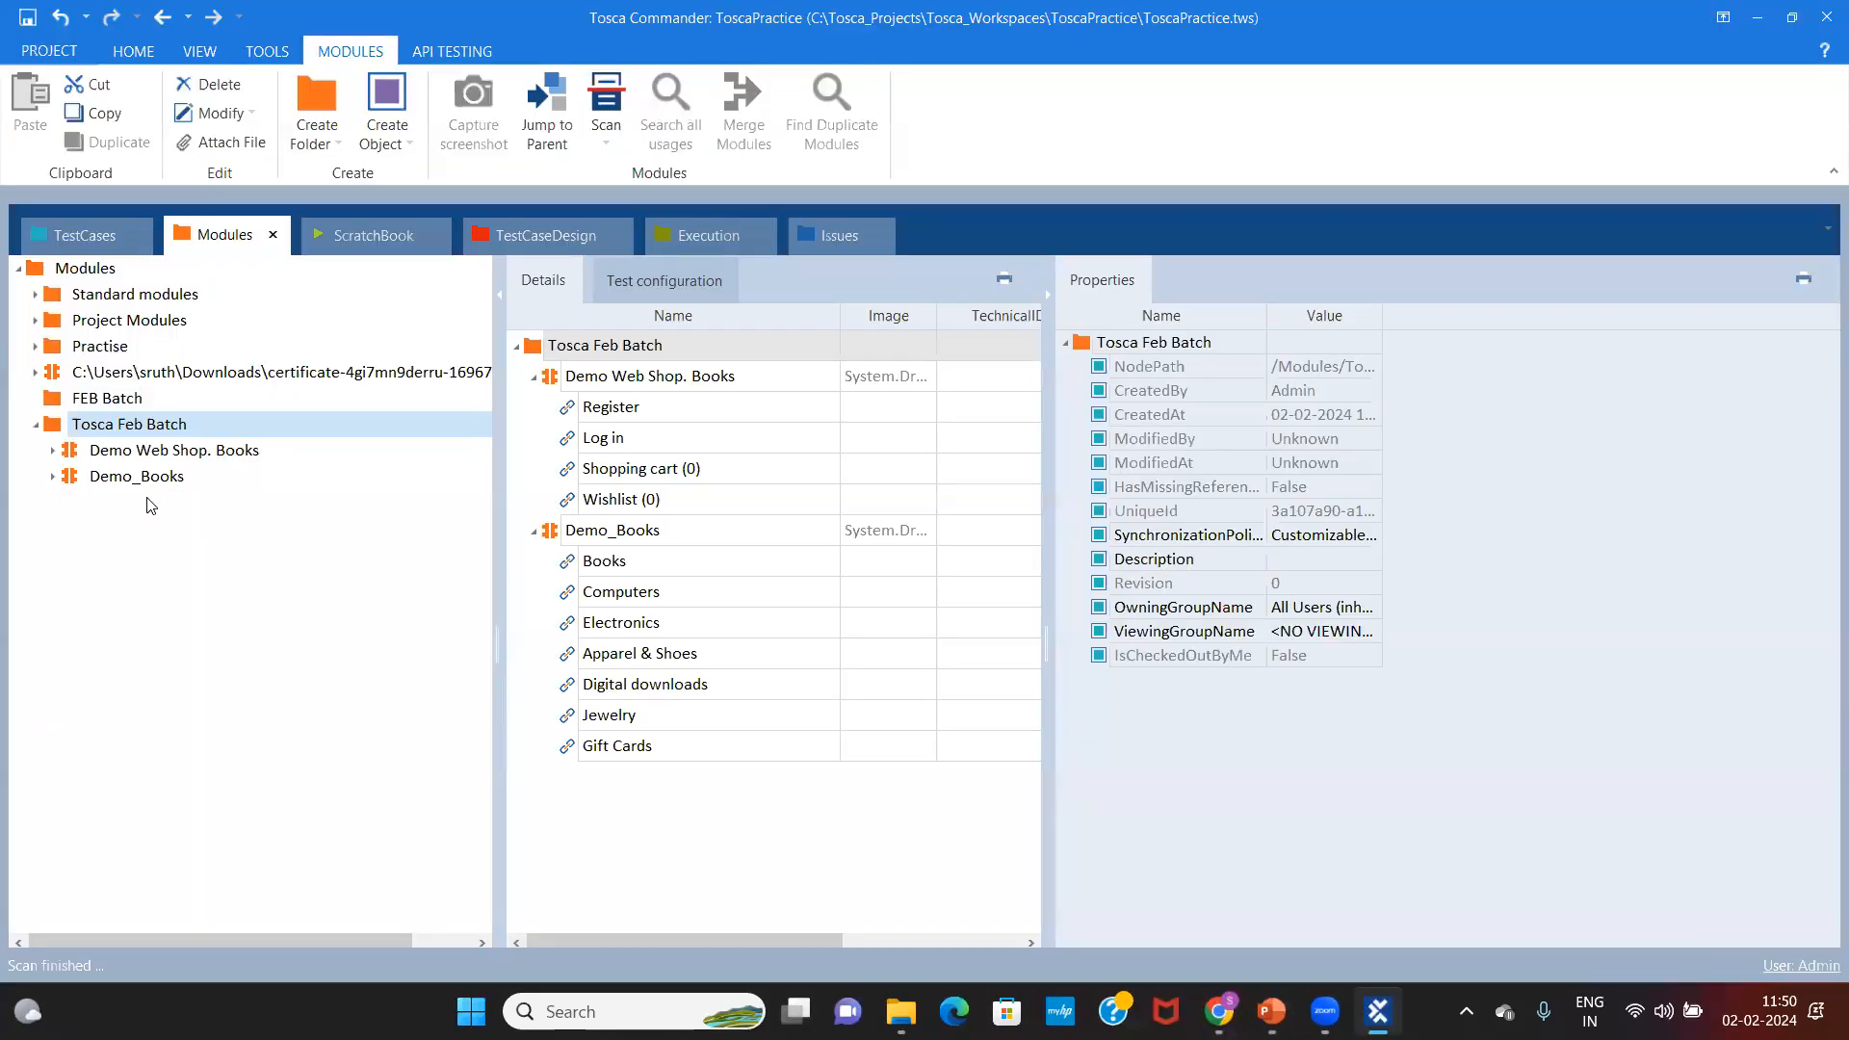
pyautogui.click(143, 478)
pyautogui.click(191, 452)
pyautogui.click(167, 475)
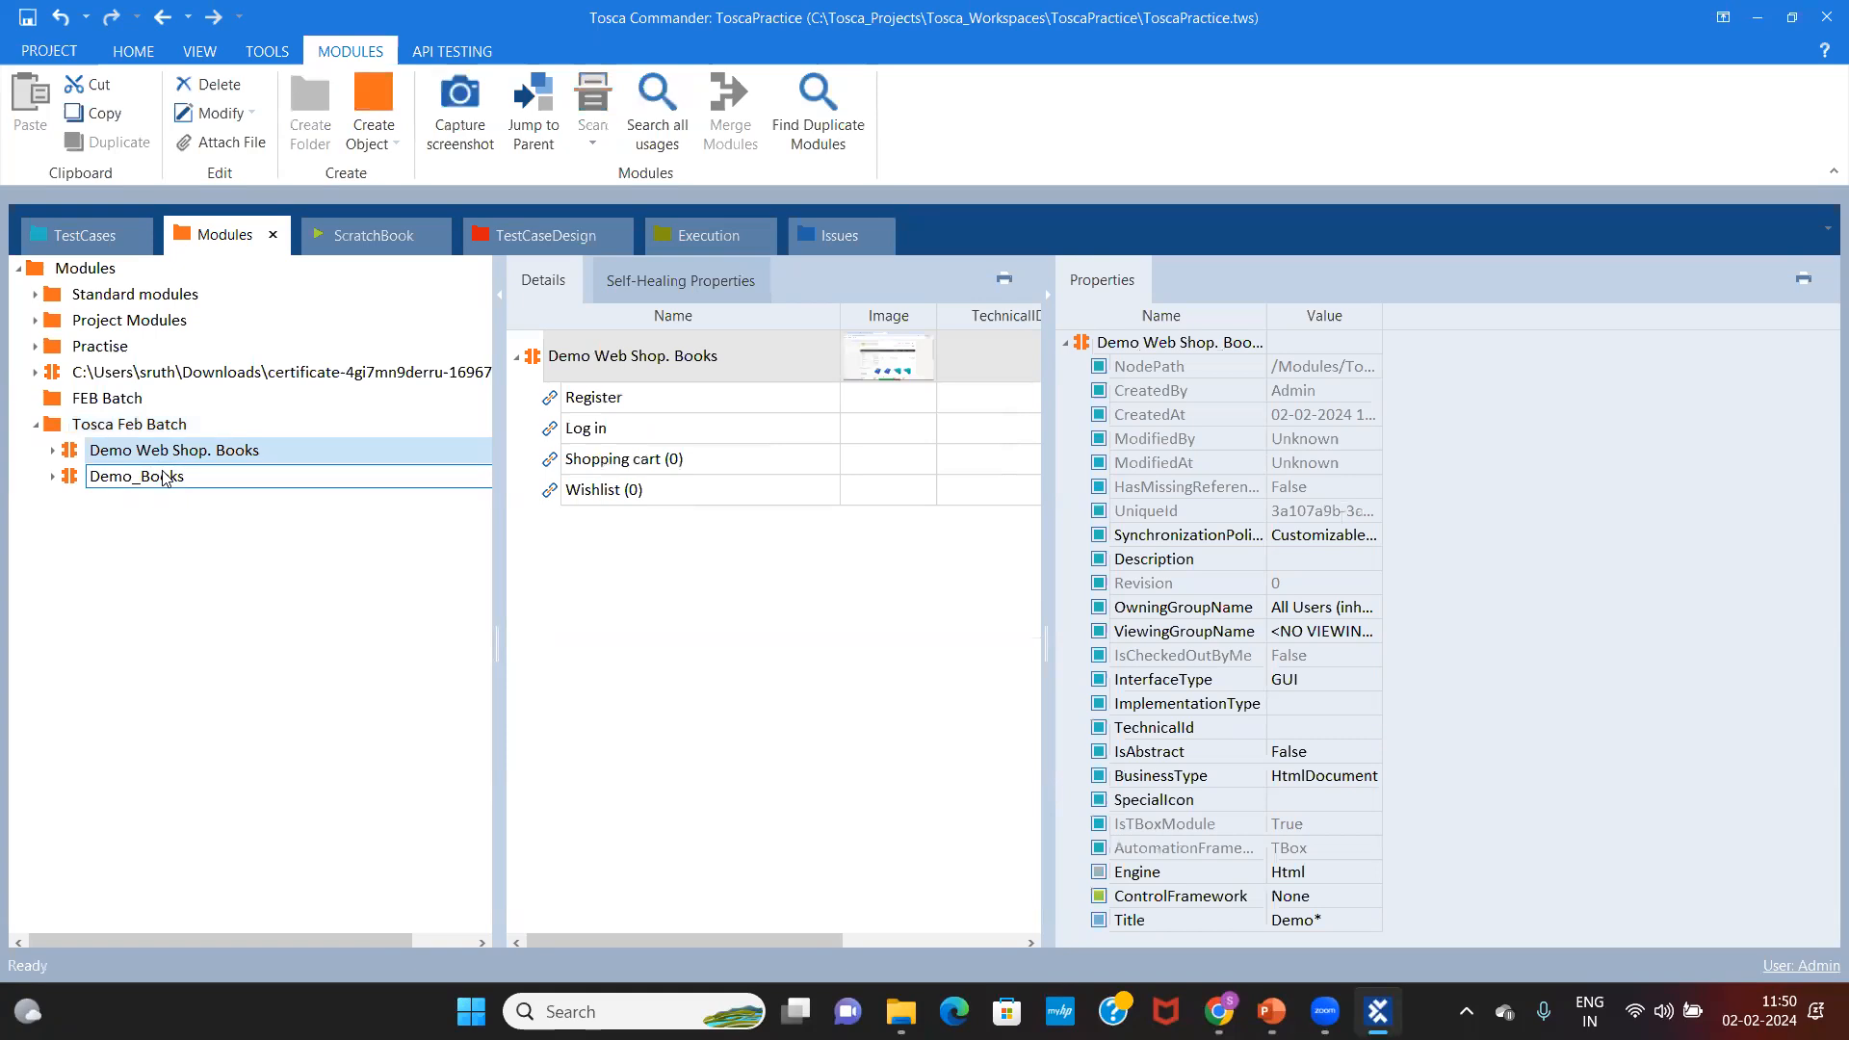
# Step: Expand Demo_Books and view the Books and Computers link properties
pyautogui.click(52, 476)
pyautogui.click(155, 537)
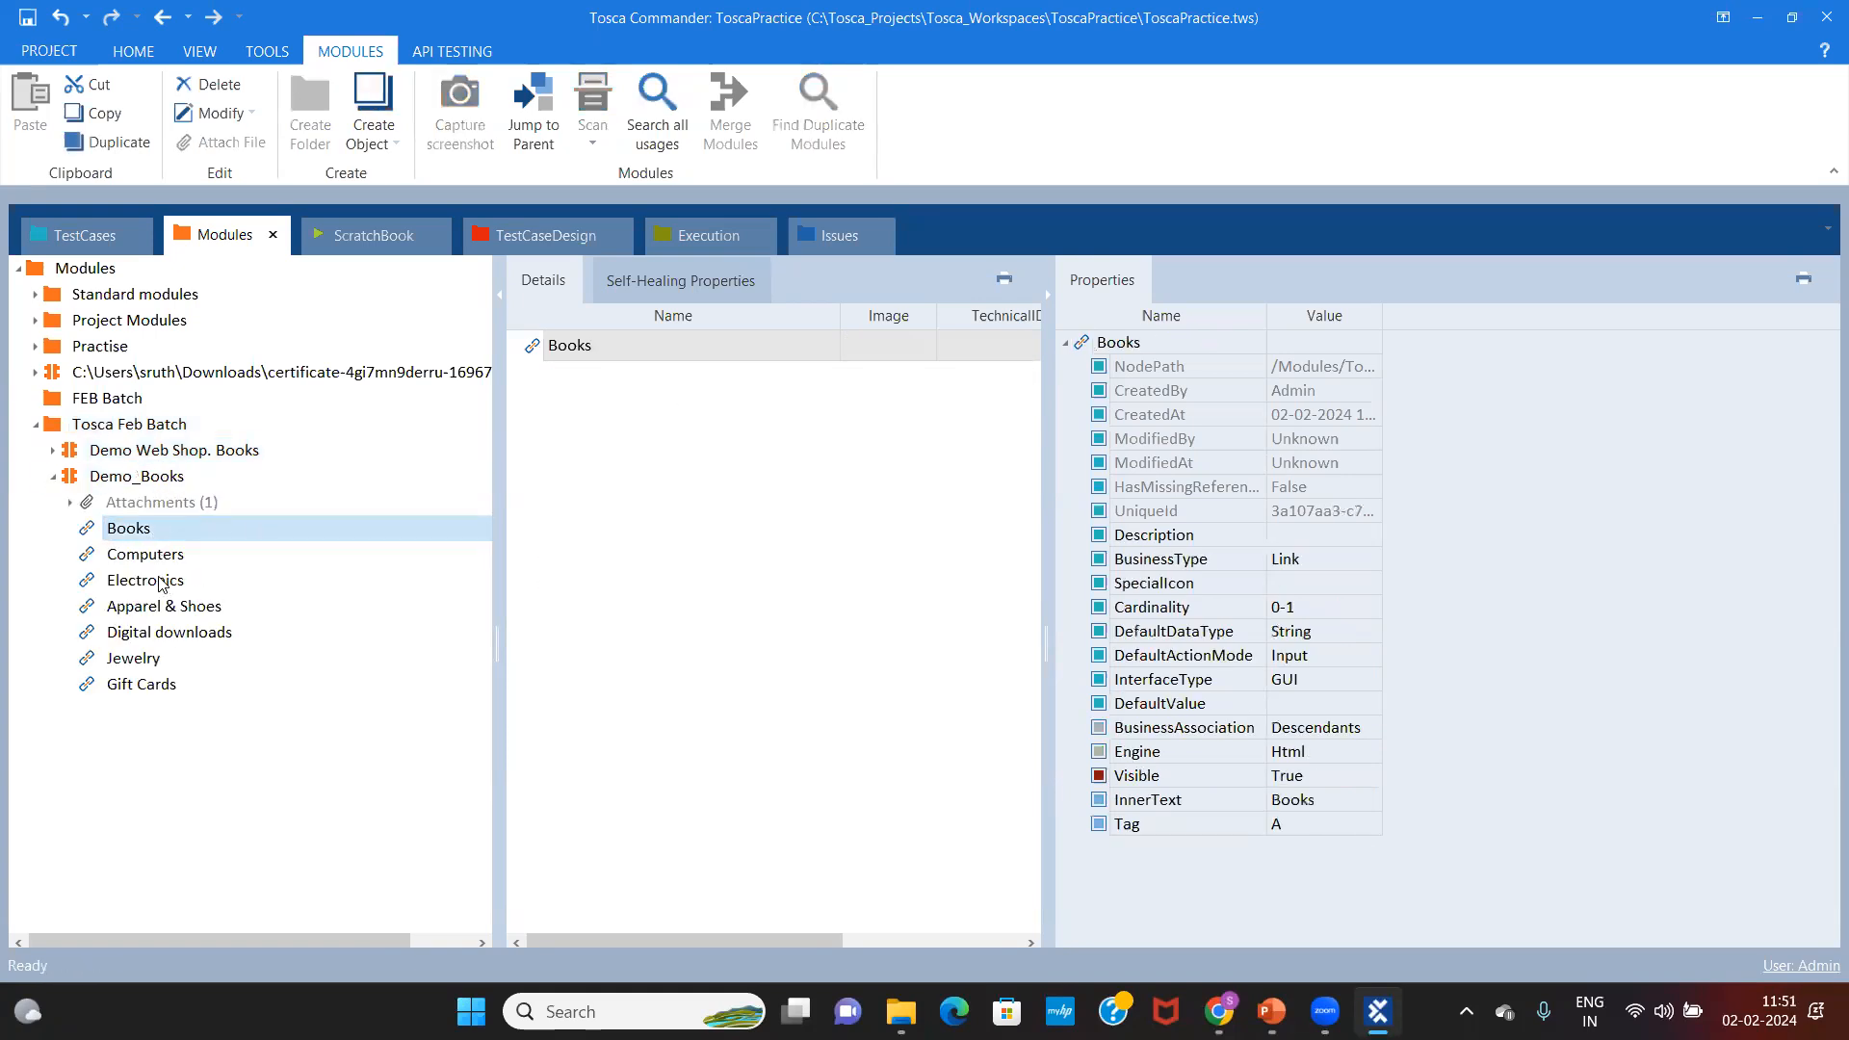
pyautogui.click(206, 475)
pyautogui.click(658, 420)
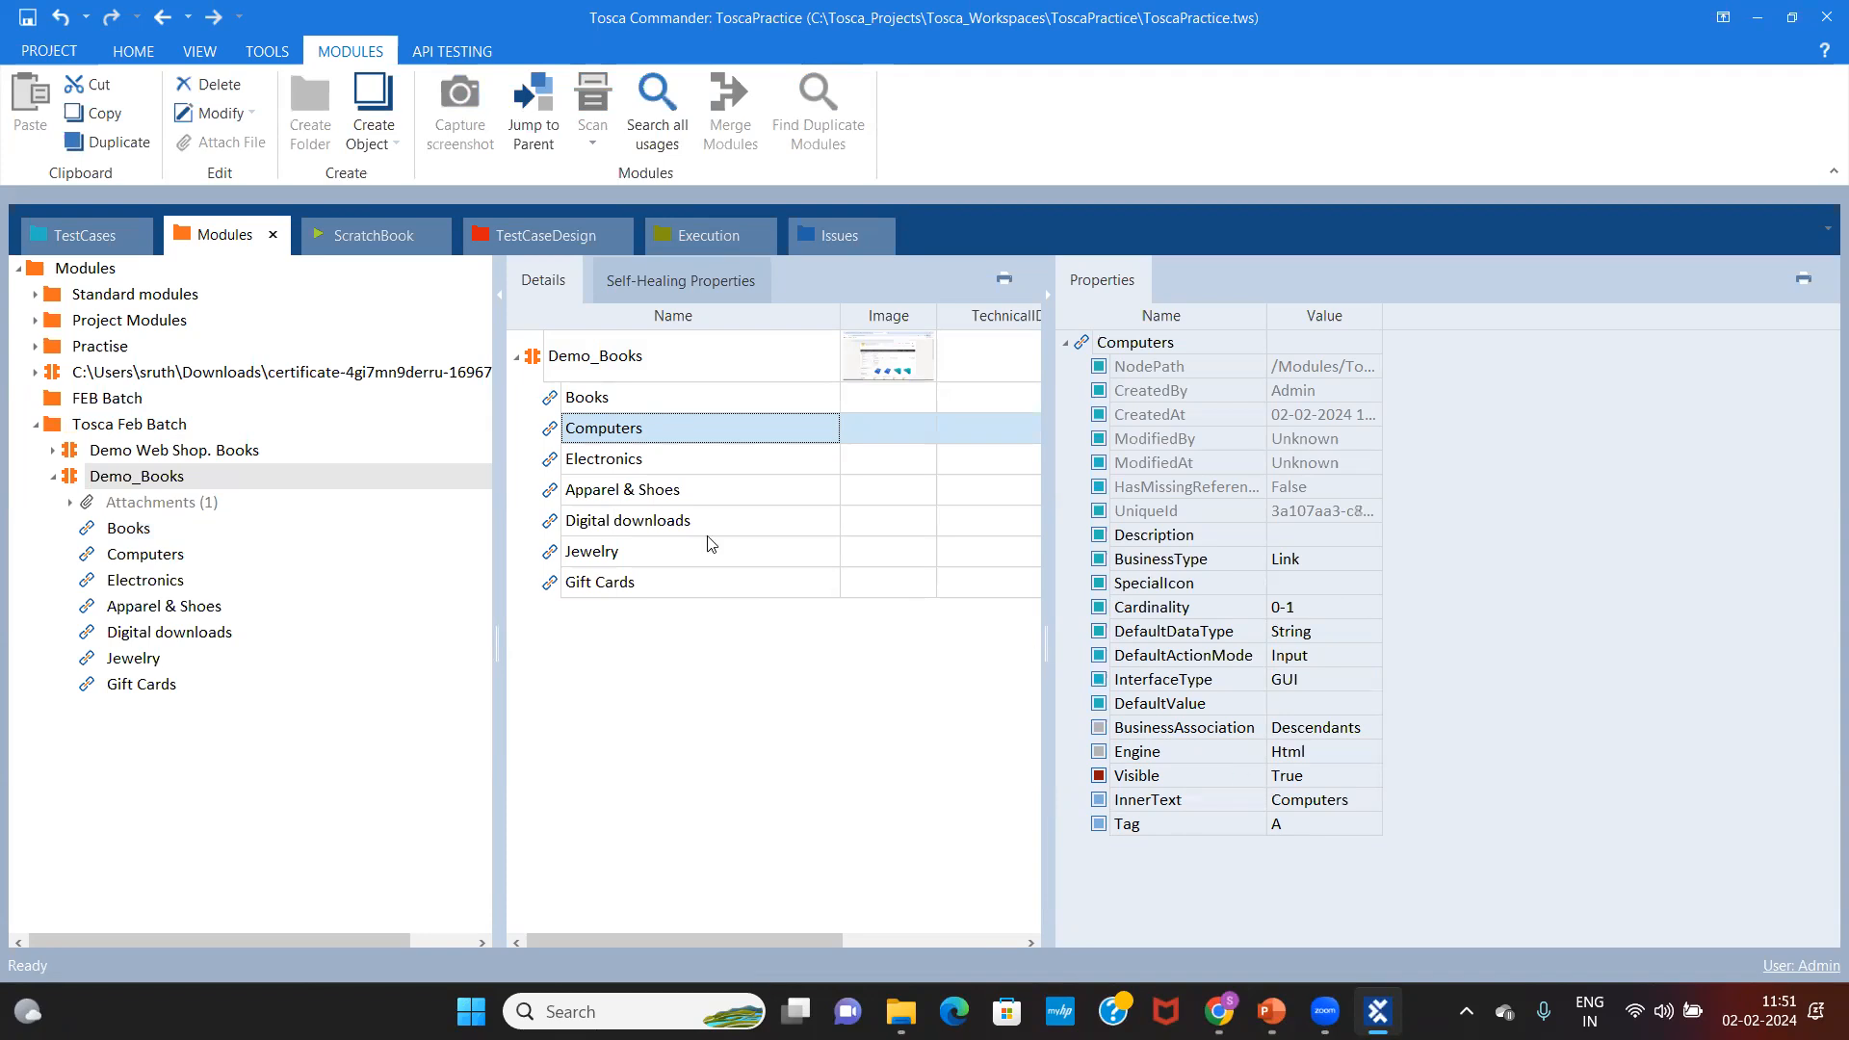
# Step: Check the browser, then review the Books, Computers and Electronics link properties in Demo_Books
pyautogui.moveTo(1325, 1009)
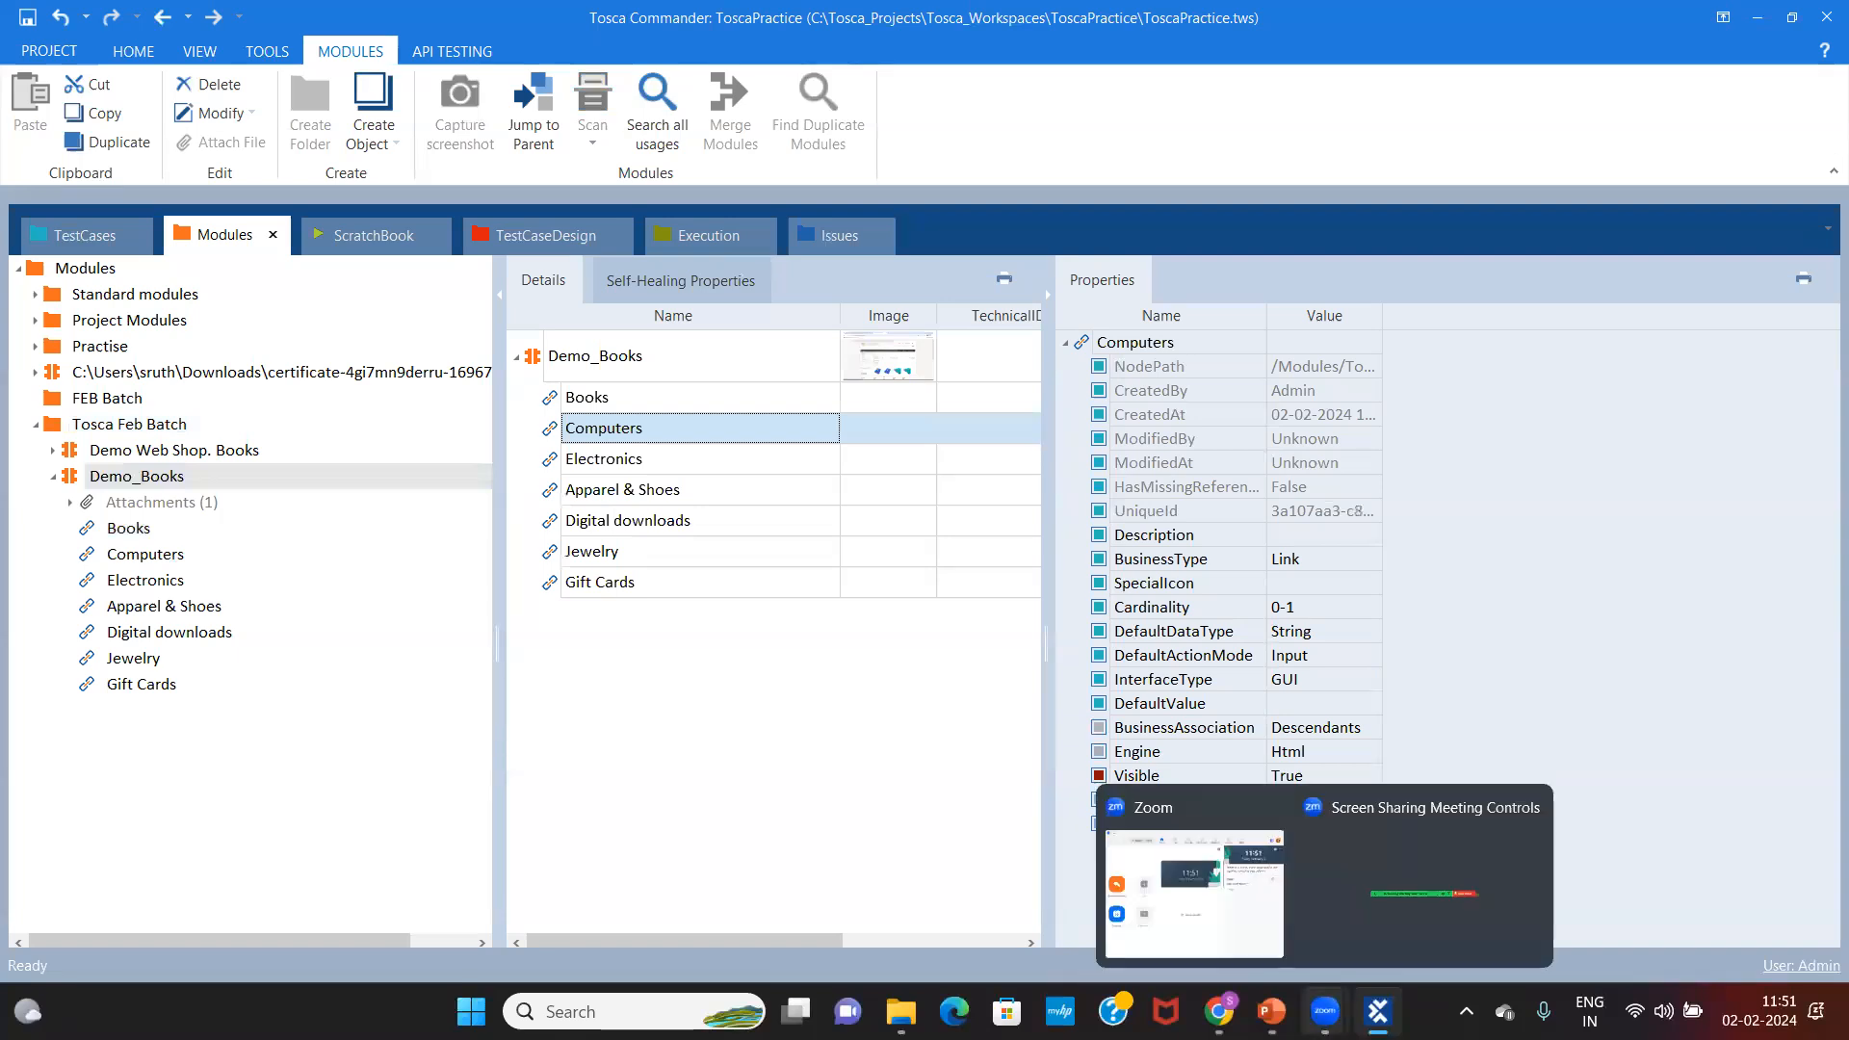
pyautogui.click(1218, 1009)
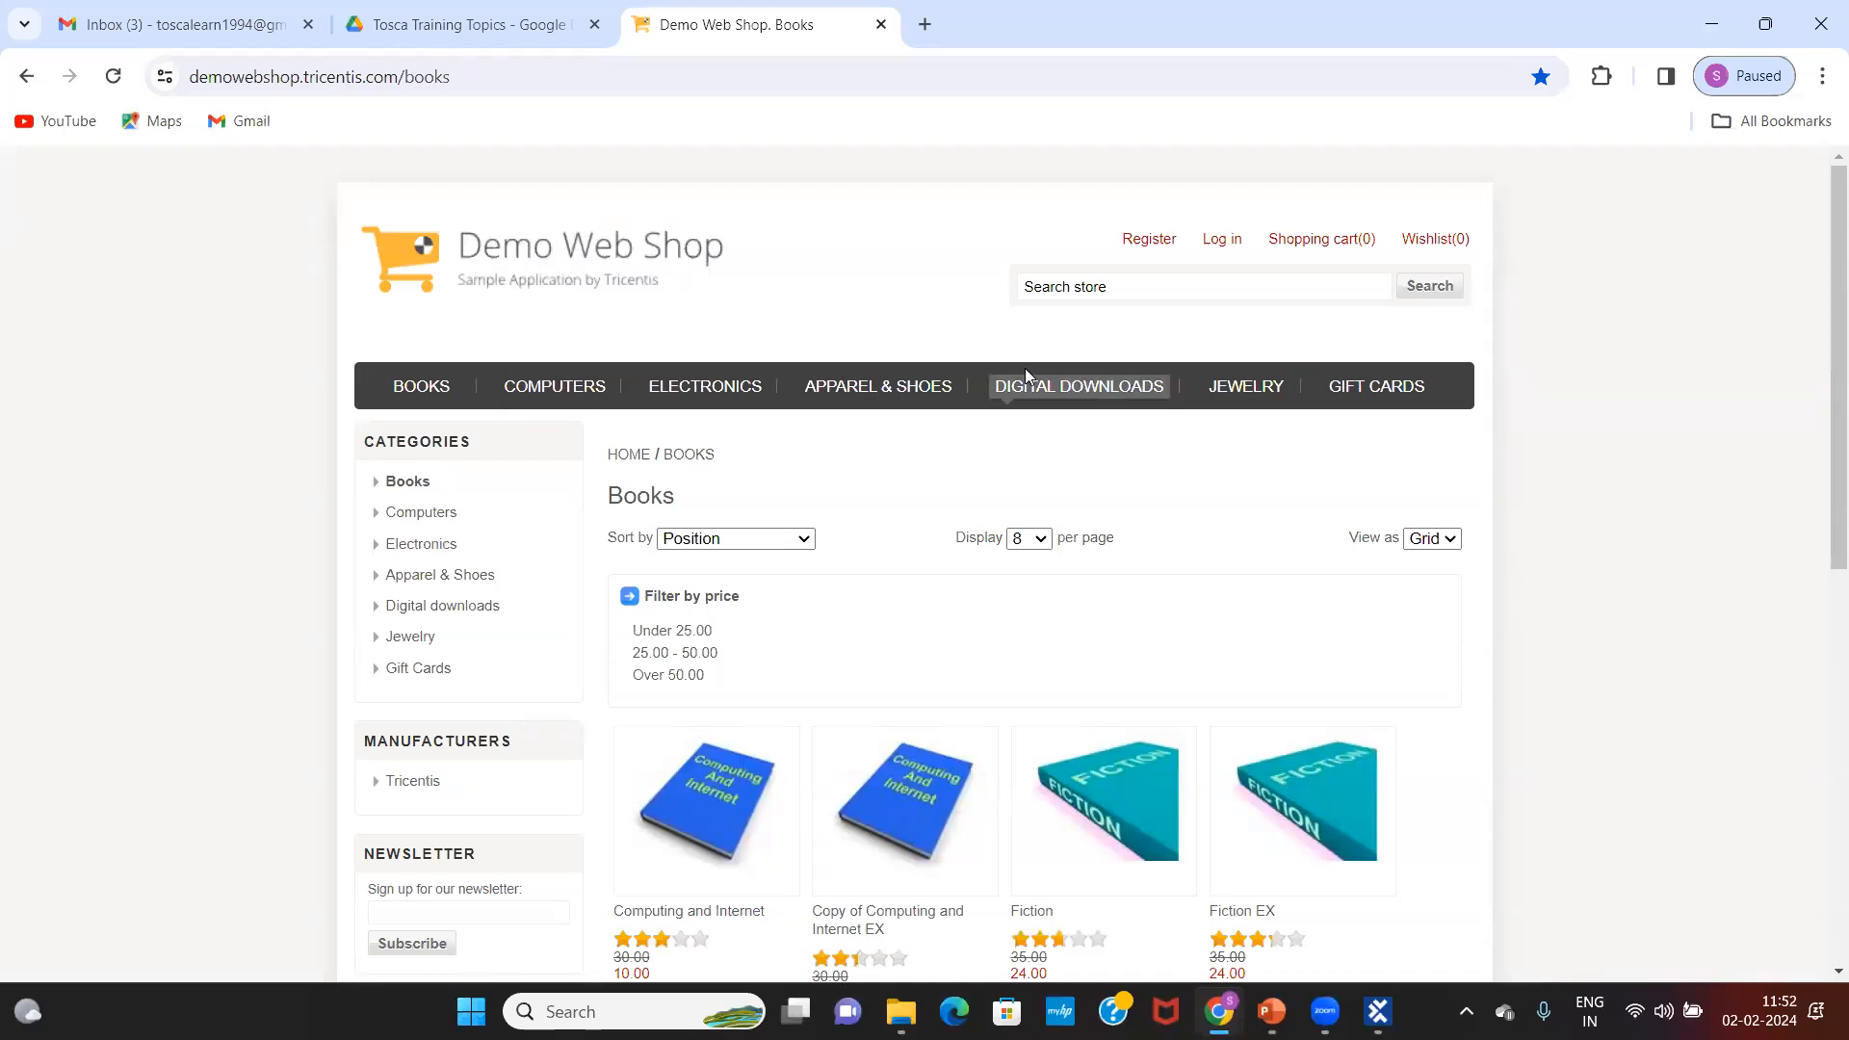
pyautogui.click(1378, 1011)
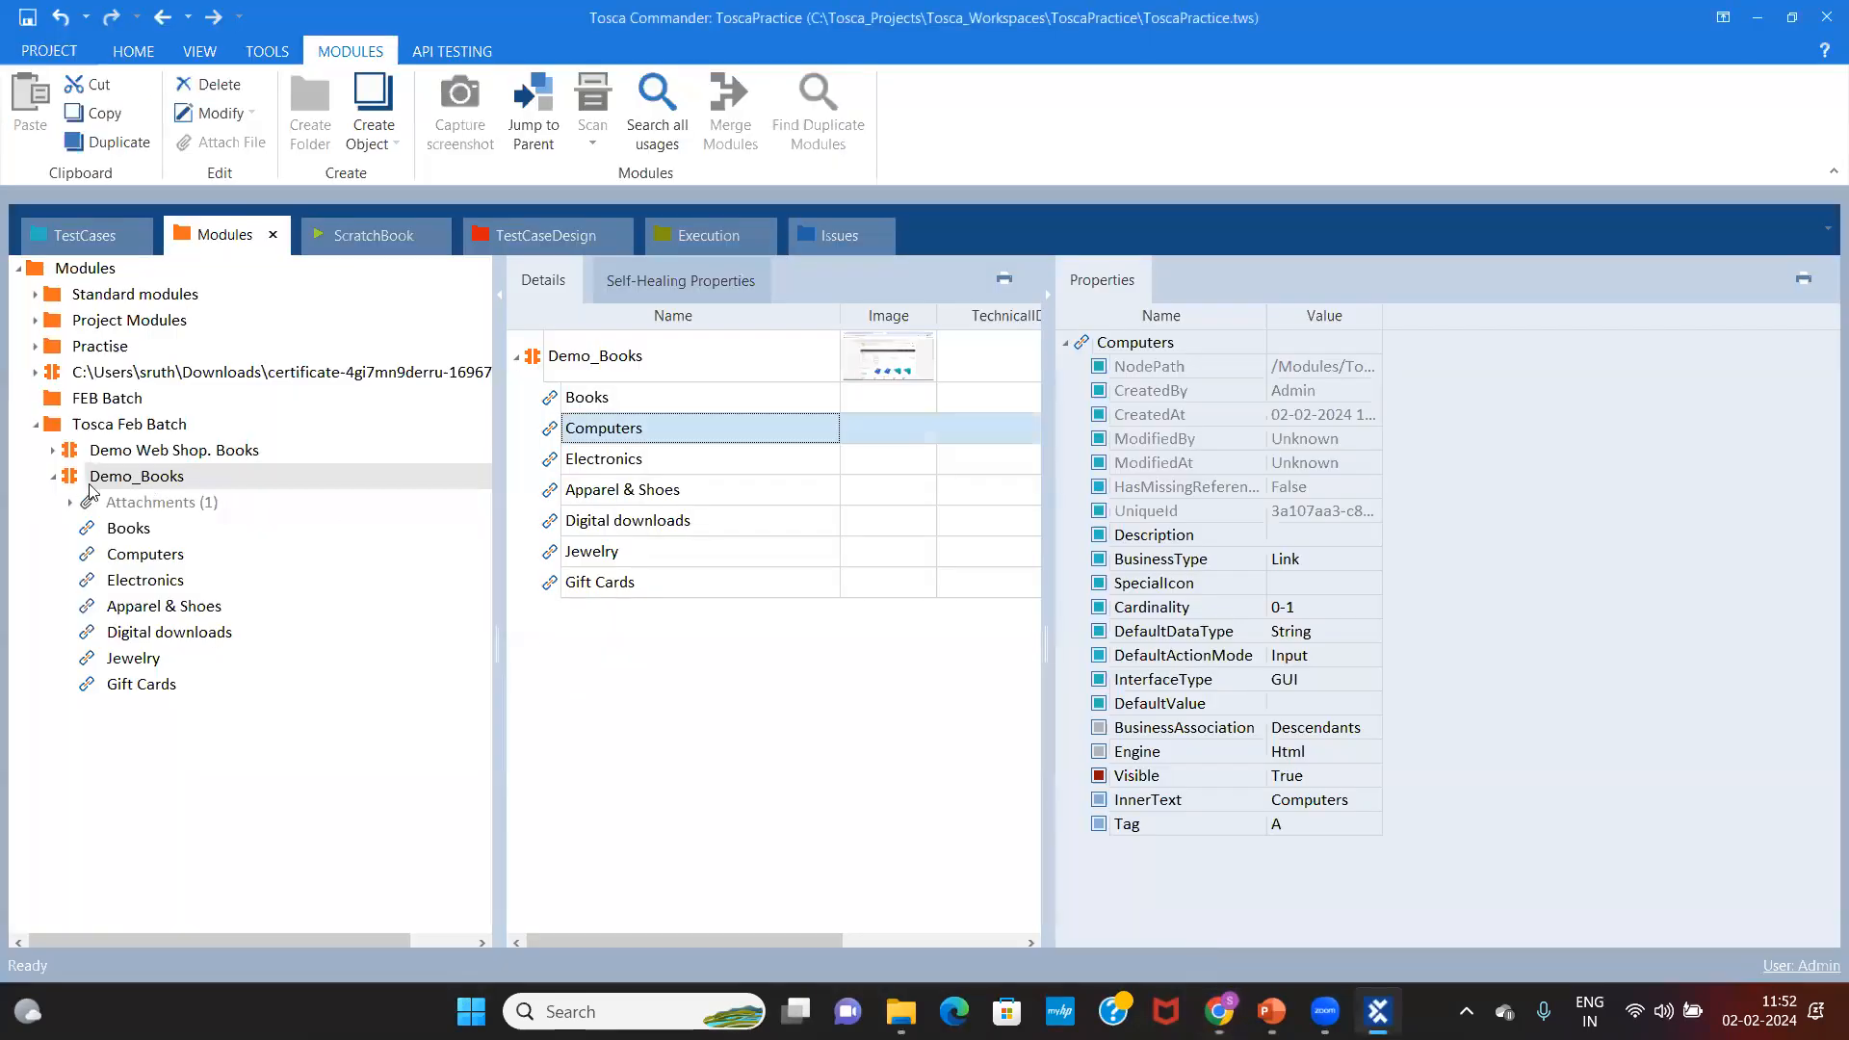
pyautogui.click(216, 484)
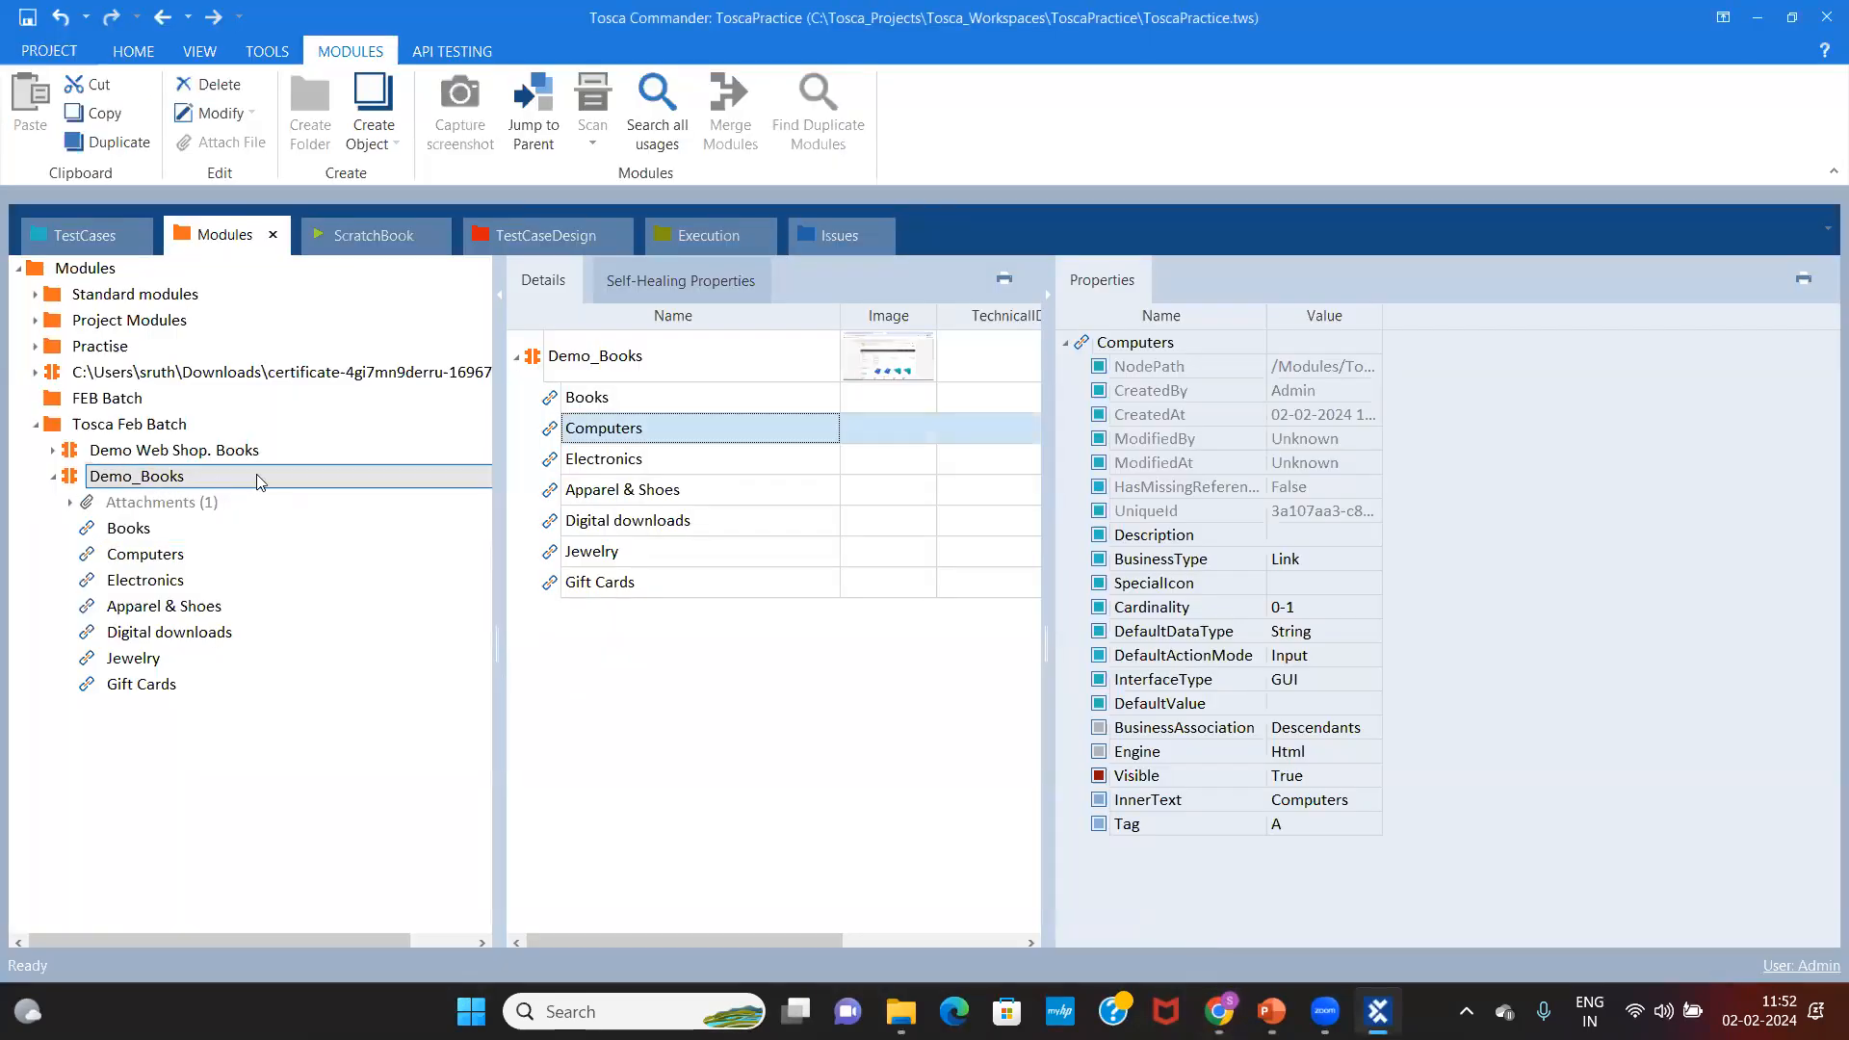
pyautogui.click(630, 395)
pyautogui.click(640, 433)
pyautogui.click(659, 461)
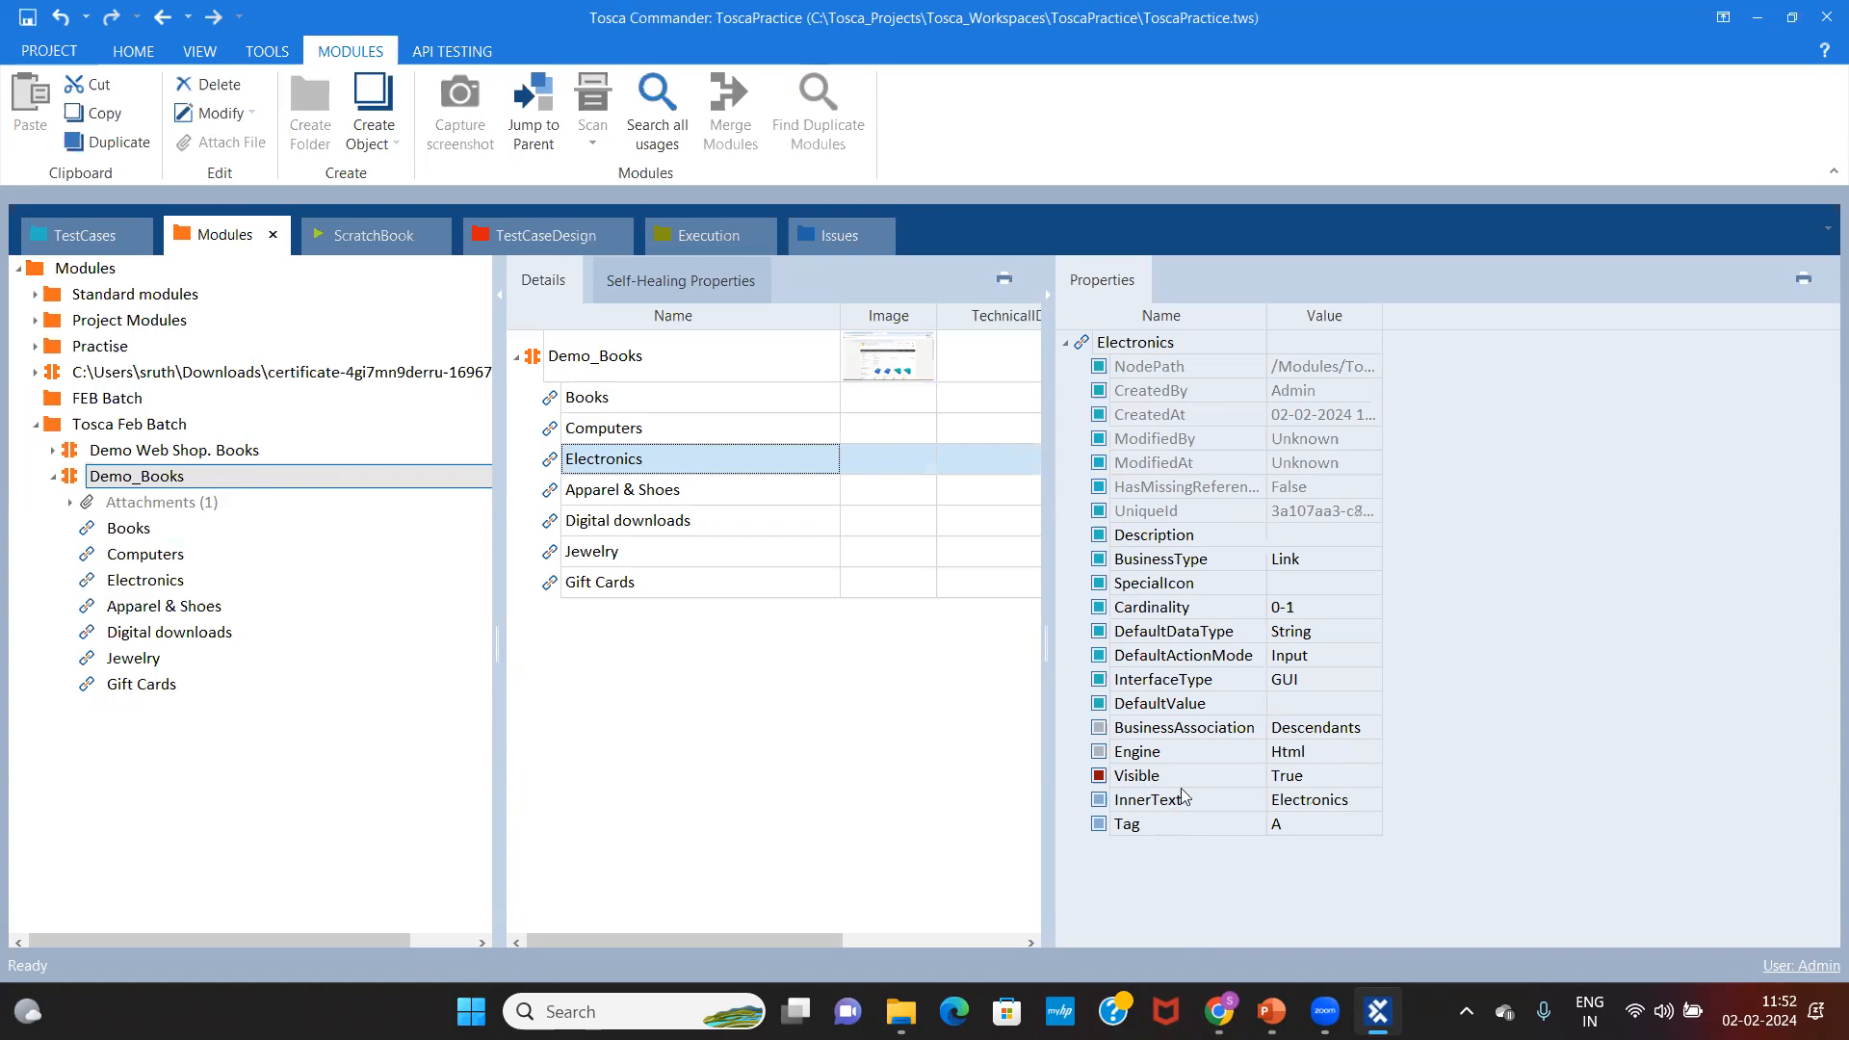
# Step: Widen the Value column and copy the Electronics link's full NodePath
pyautogui.click(1314, 366)
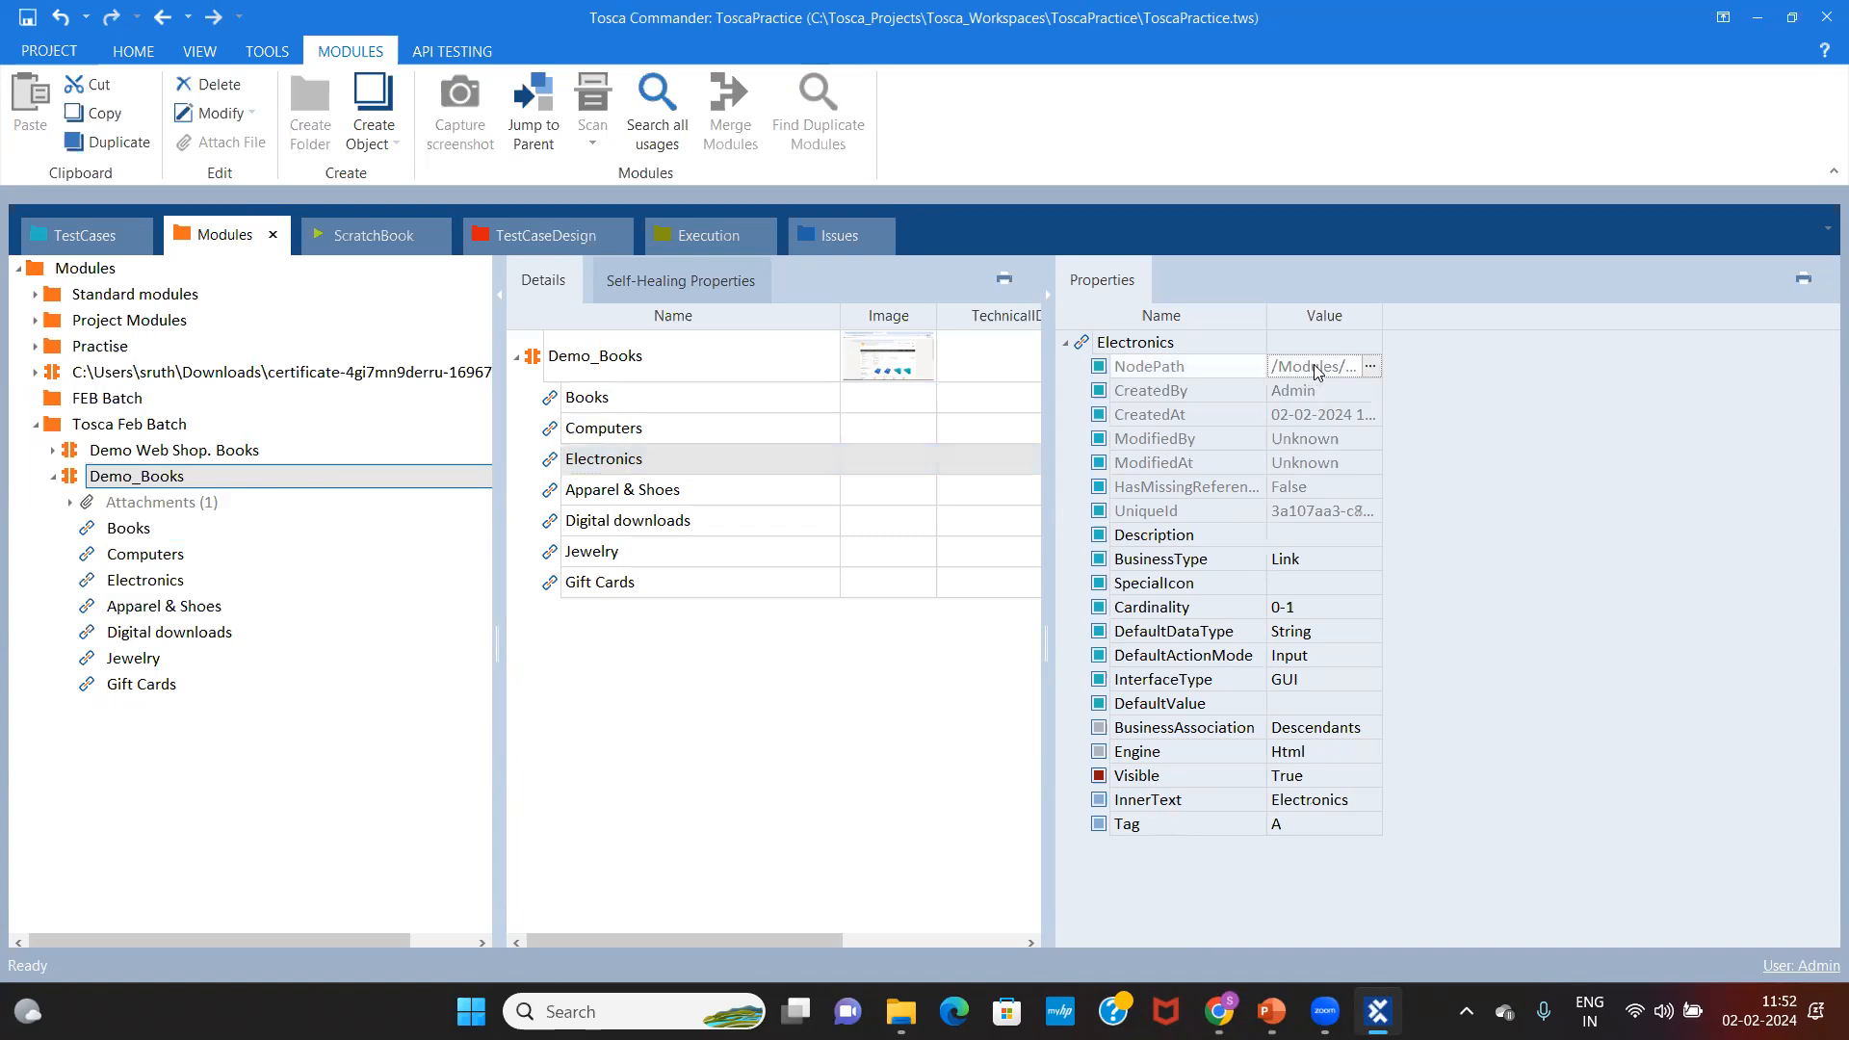
pyautogui.moveTo(1428, 312); pyautogui.dragTo(1545, 306)
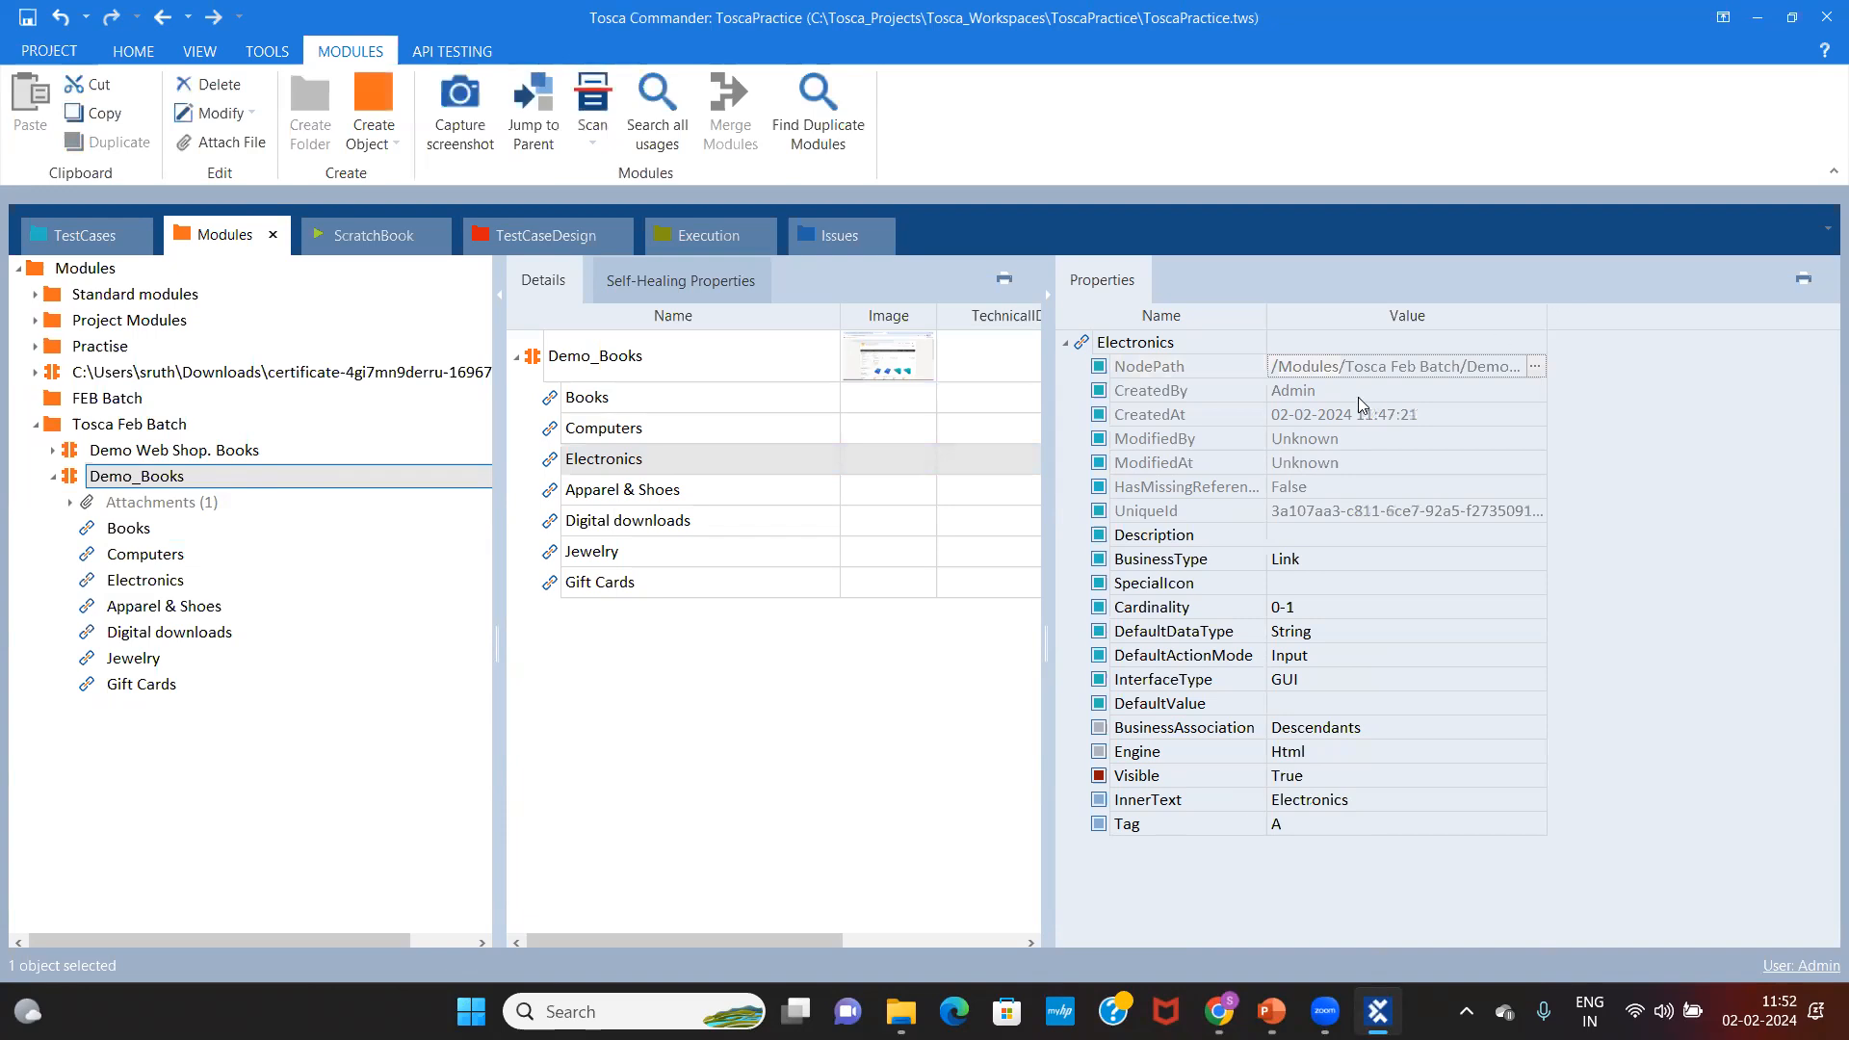
pyautogui.click(1534, 367)
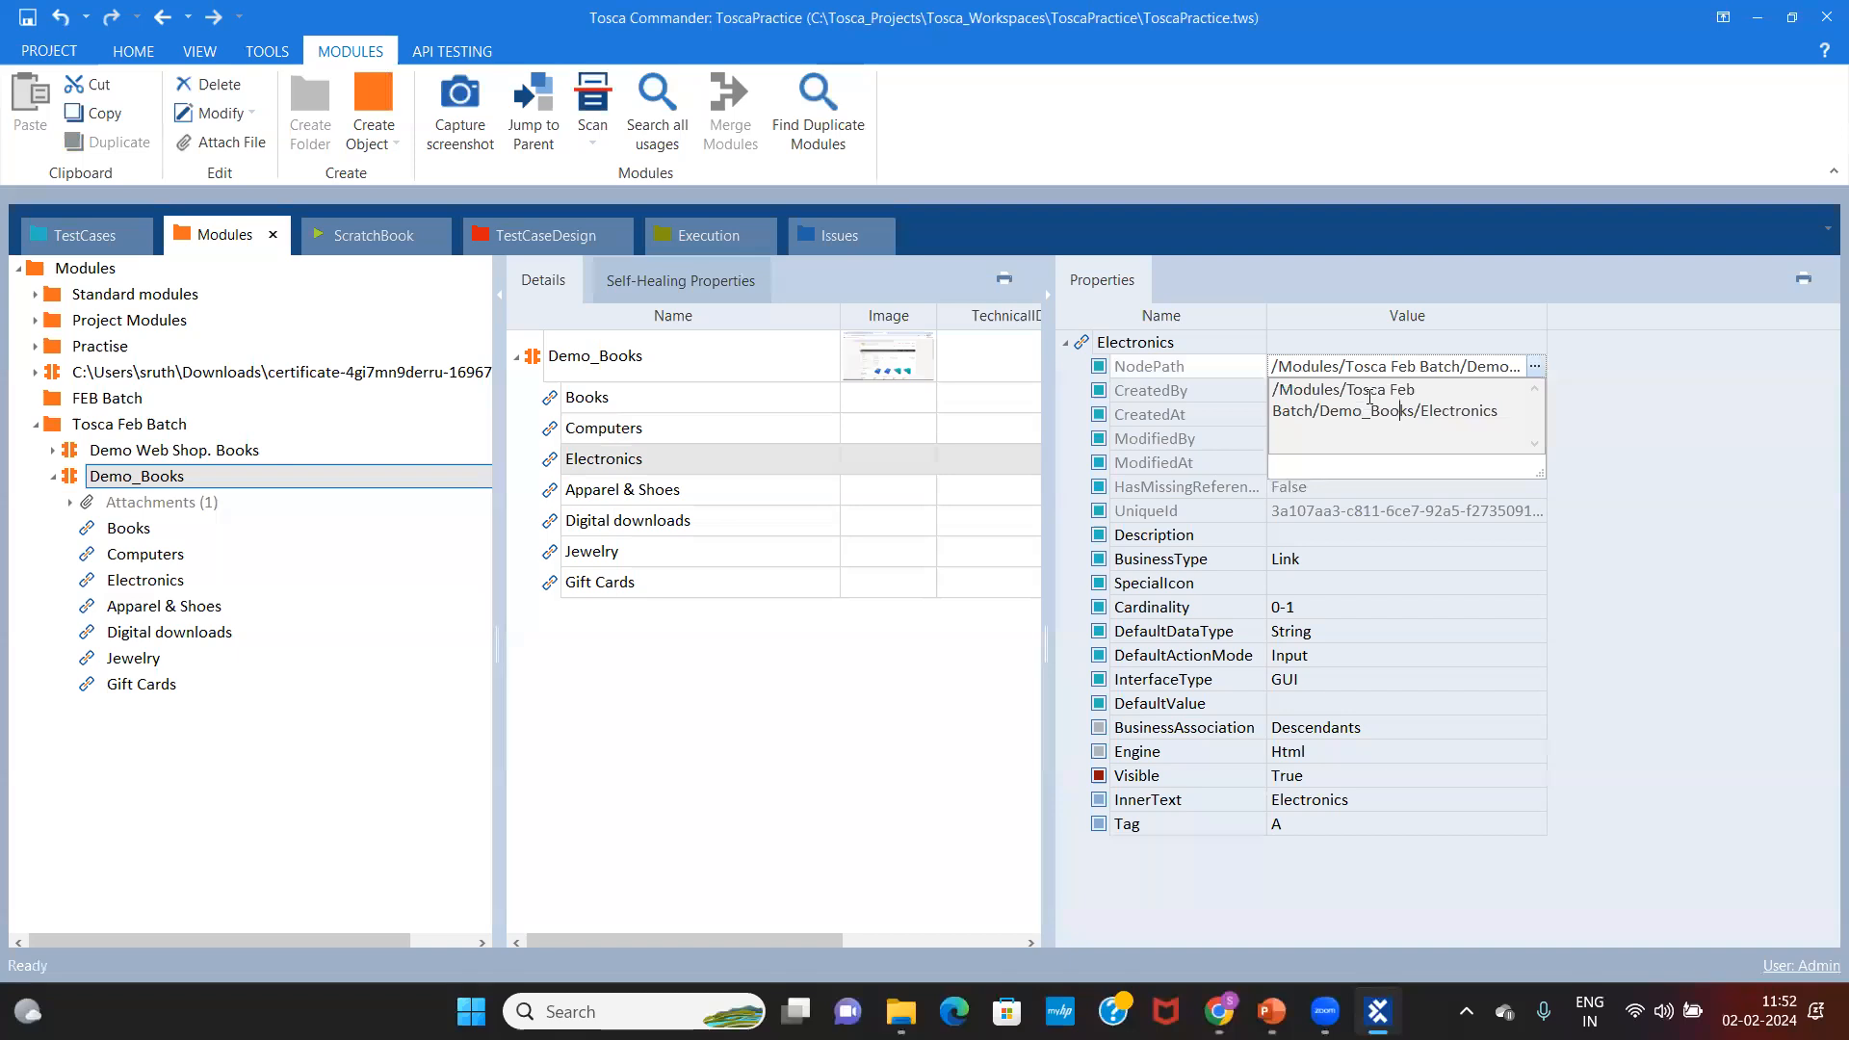
pyautogui.hotkey('ctrl', 'a')
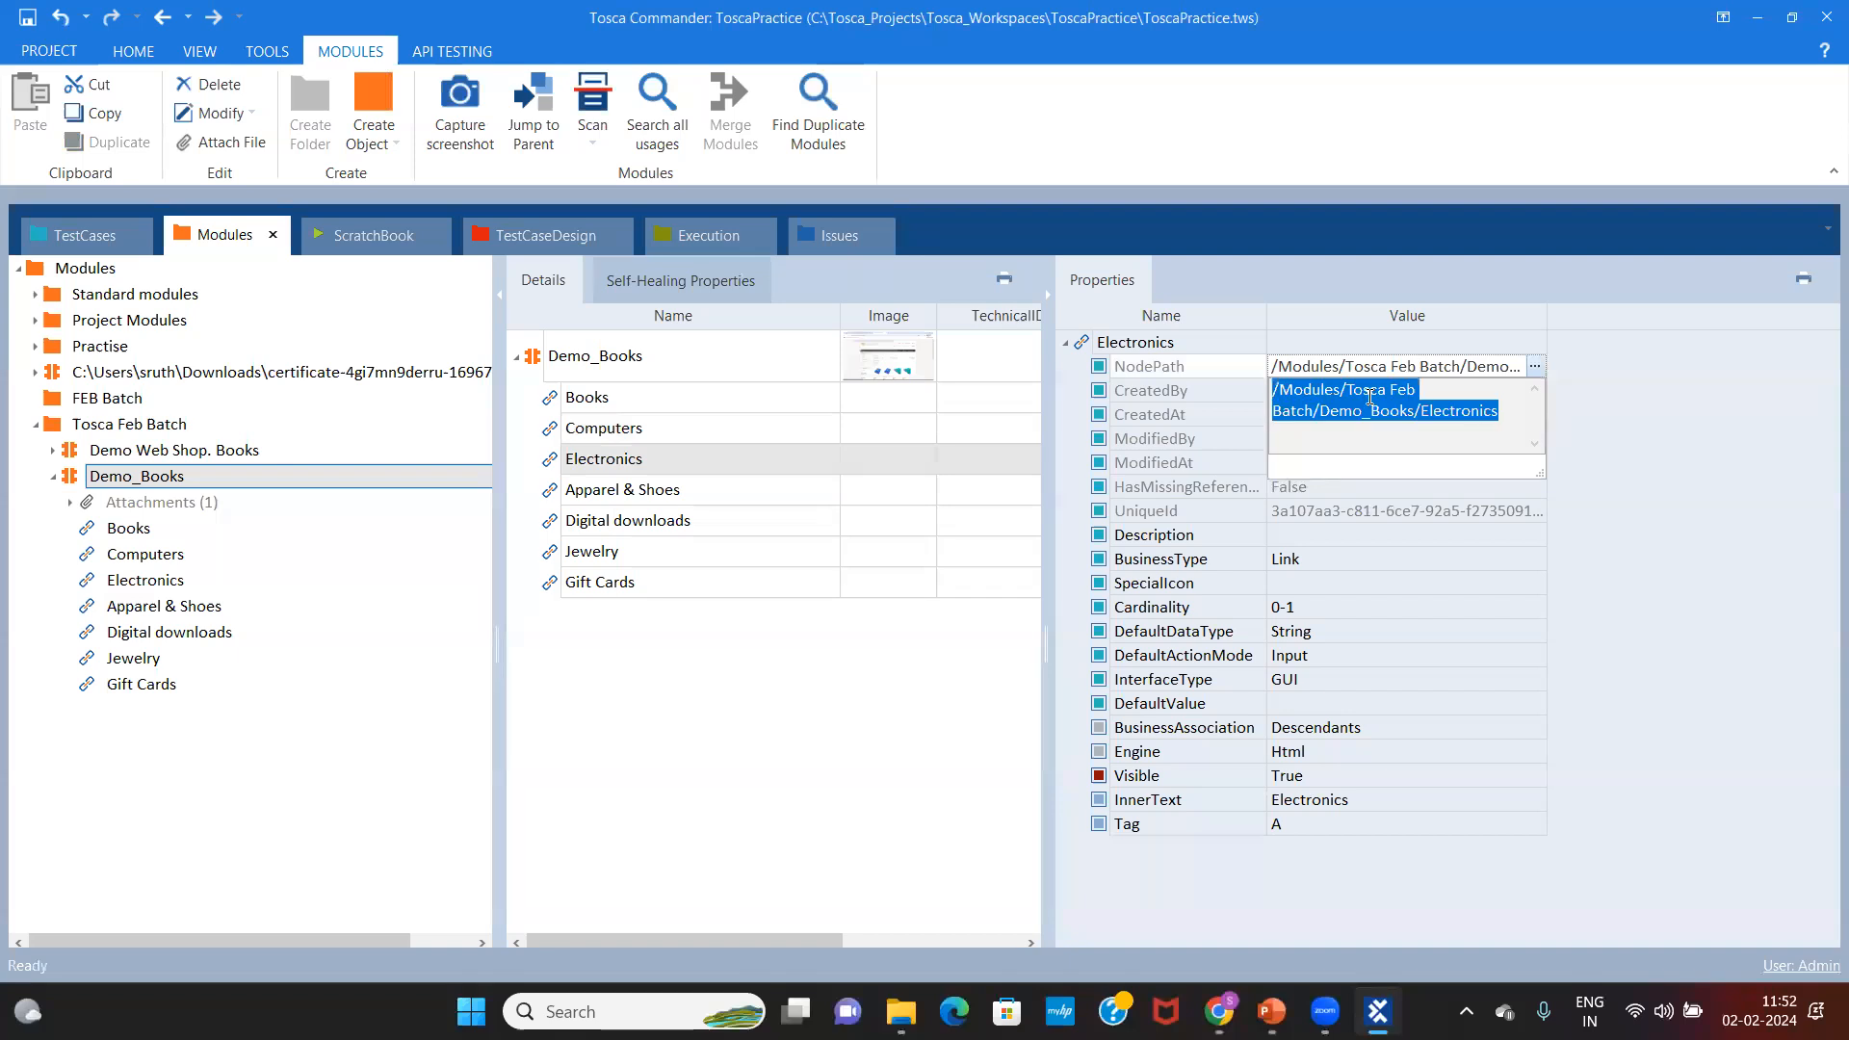
# Step: Jump to the Electronics link by pasting its NodePath into Jump to Object from Tosca Feb Batch
pyautogui.click(128, 297)
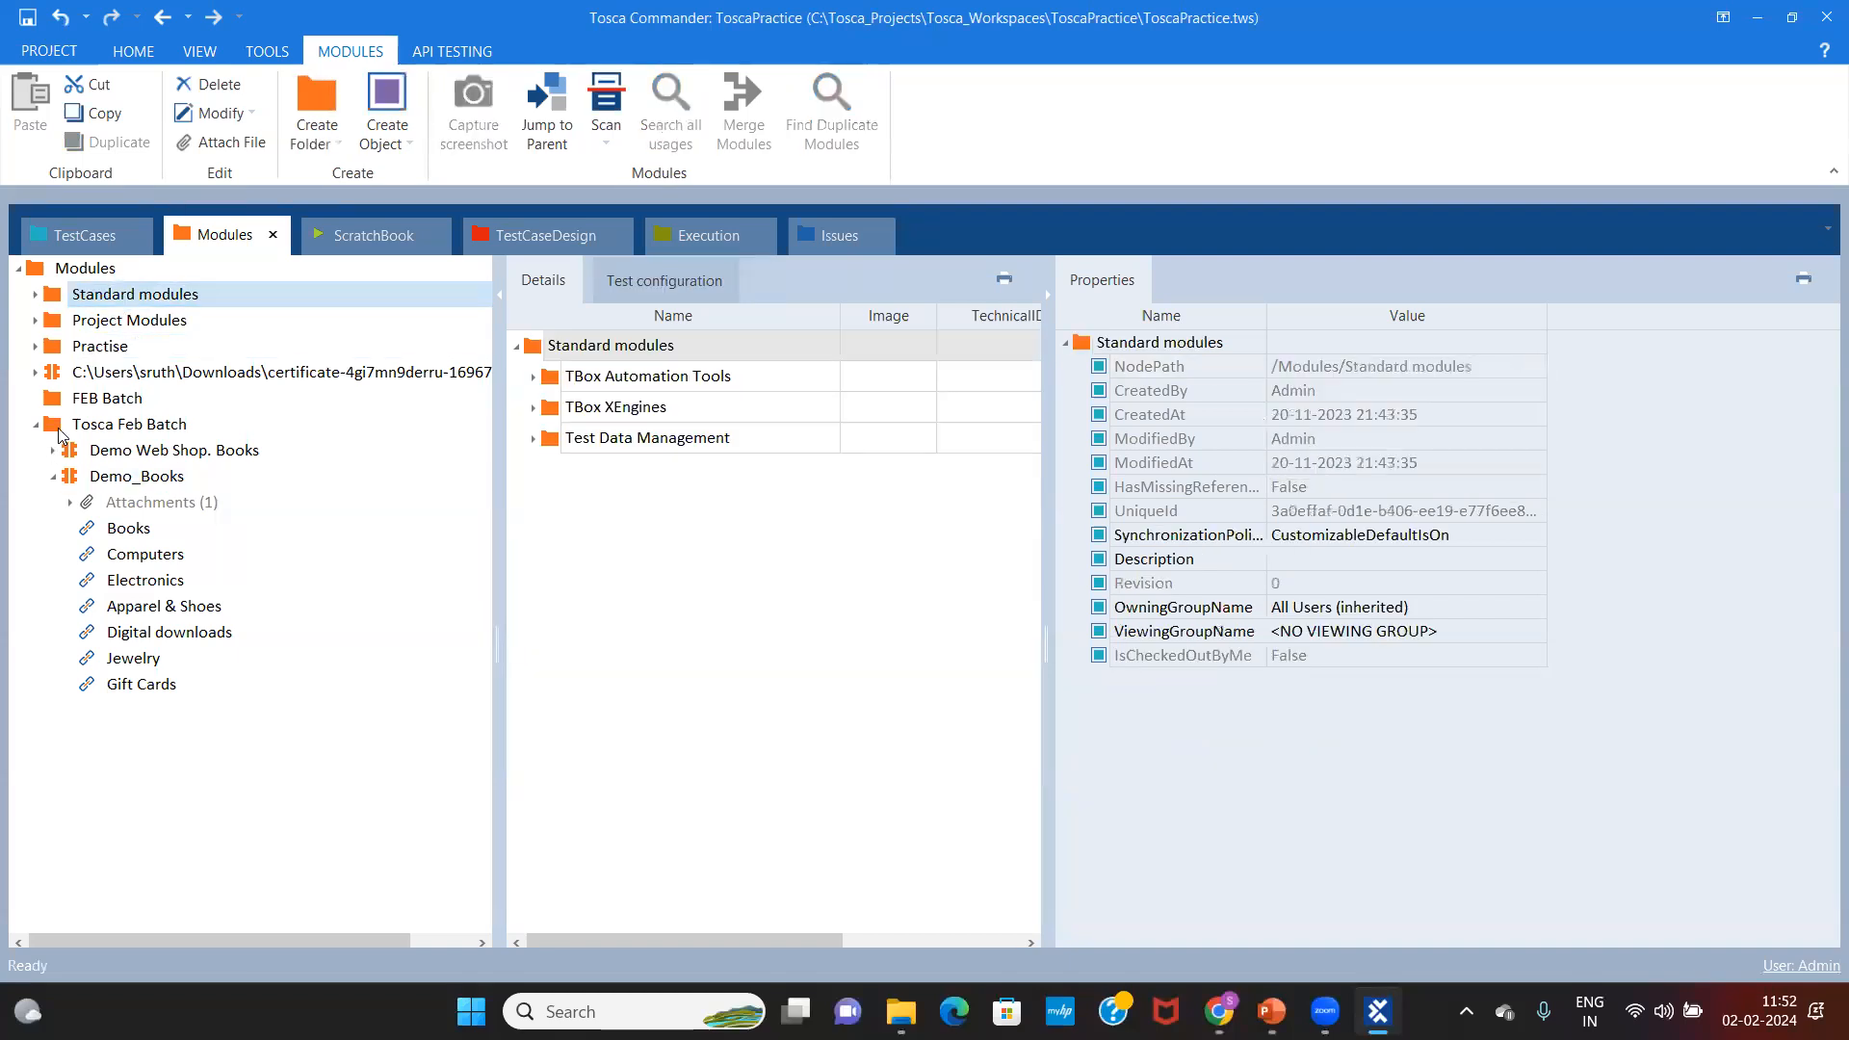
pyautogui.click(90, 432)
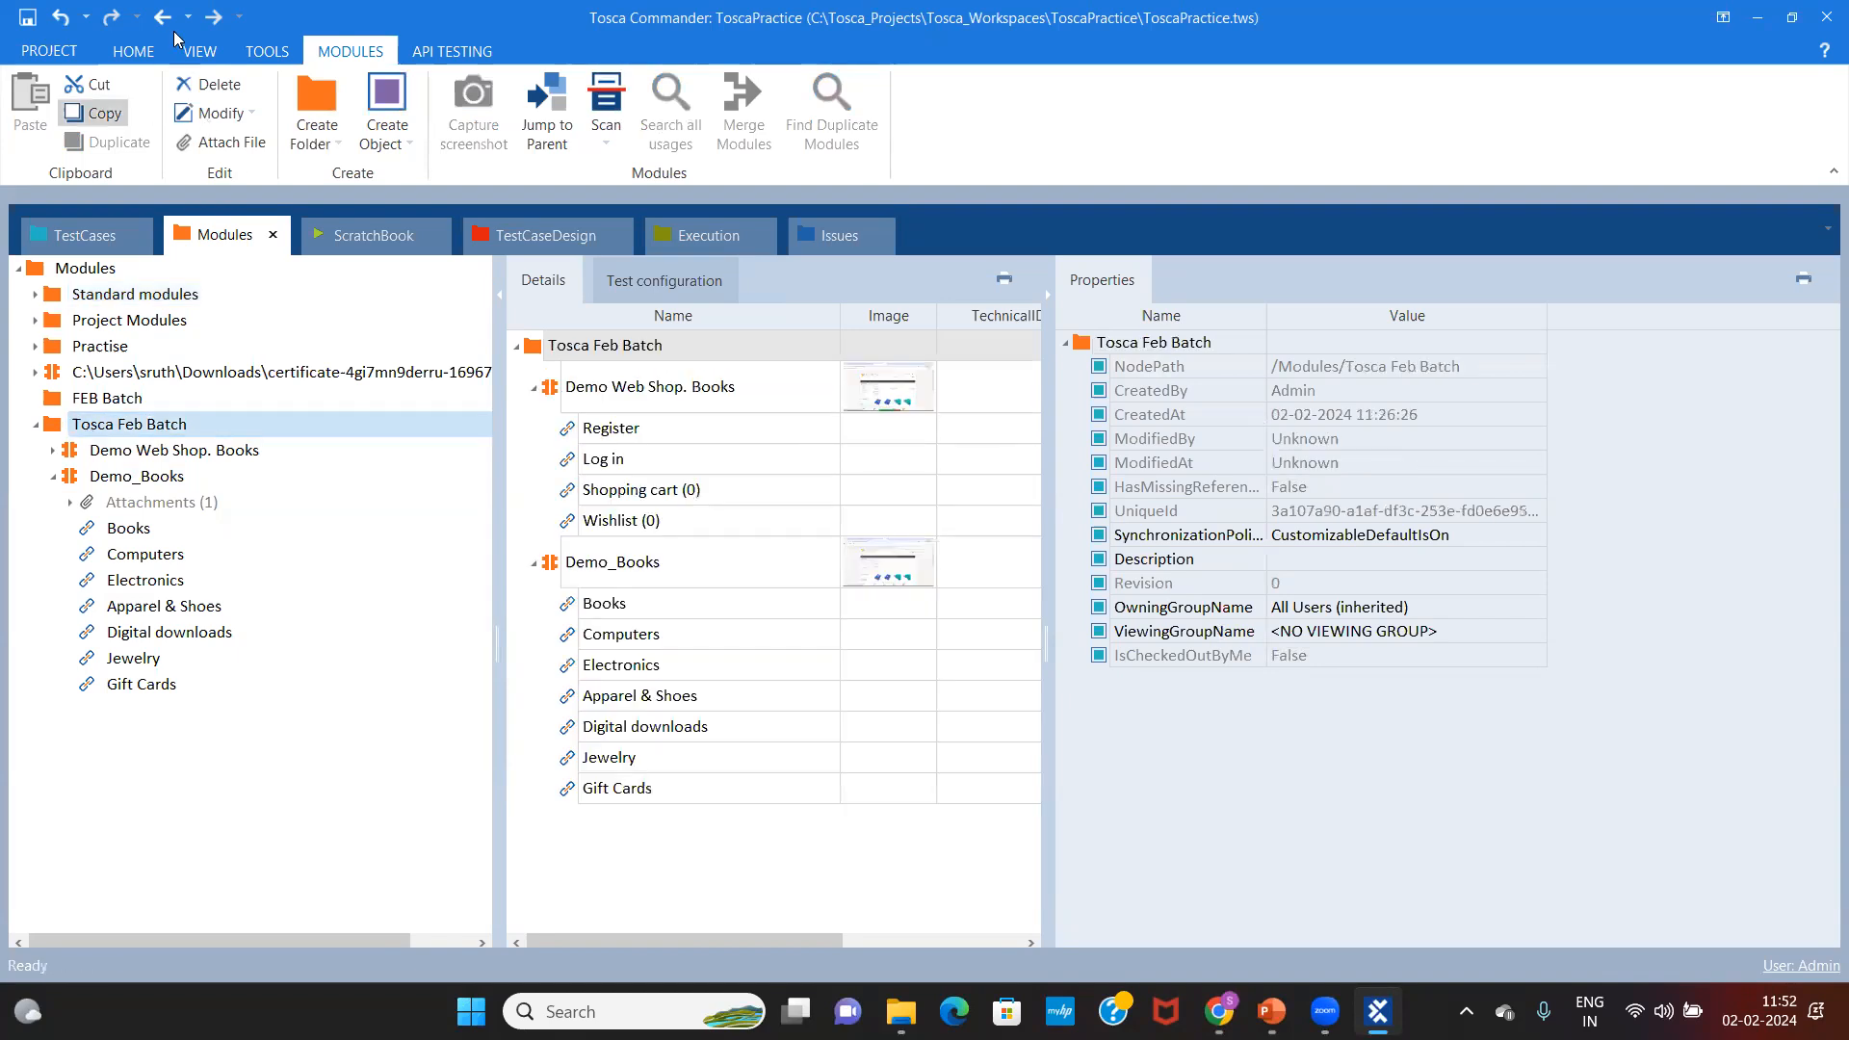
pyautogui.click(133, 51)
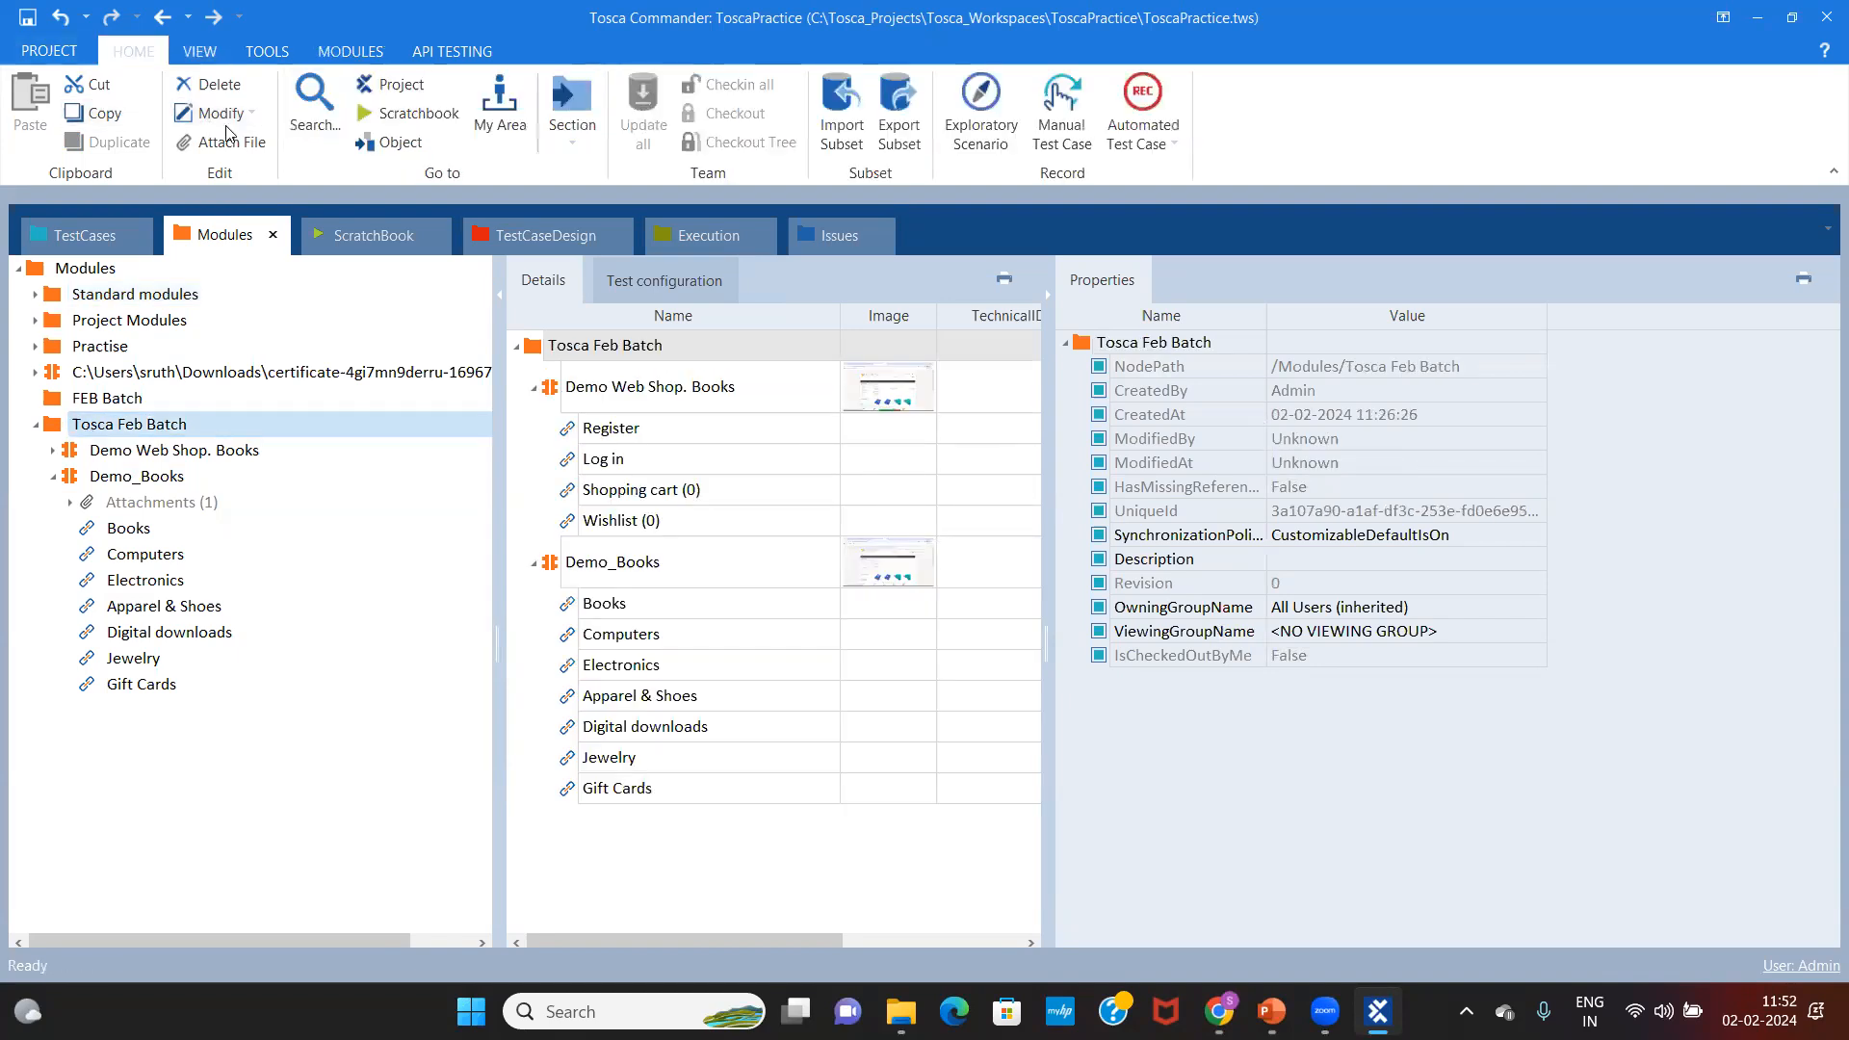
pyautogui.click(399, 145)
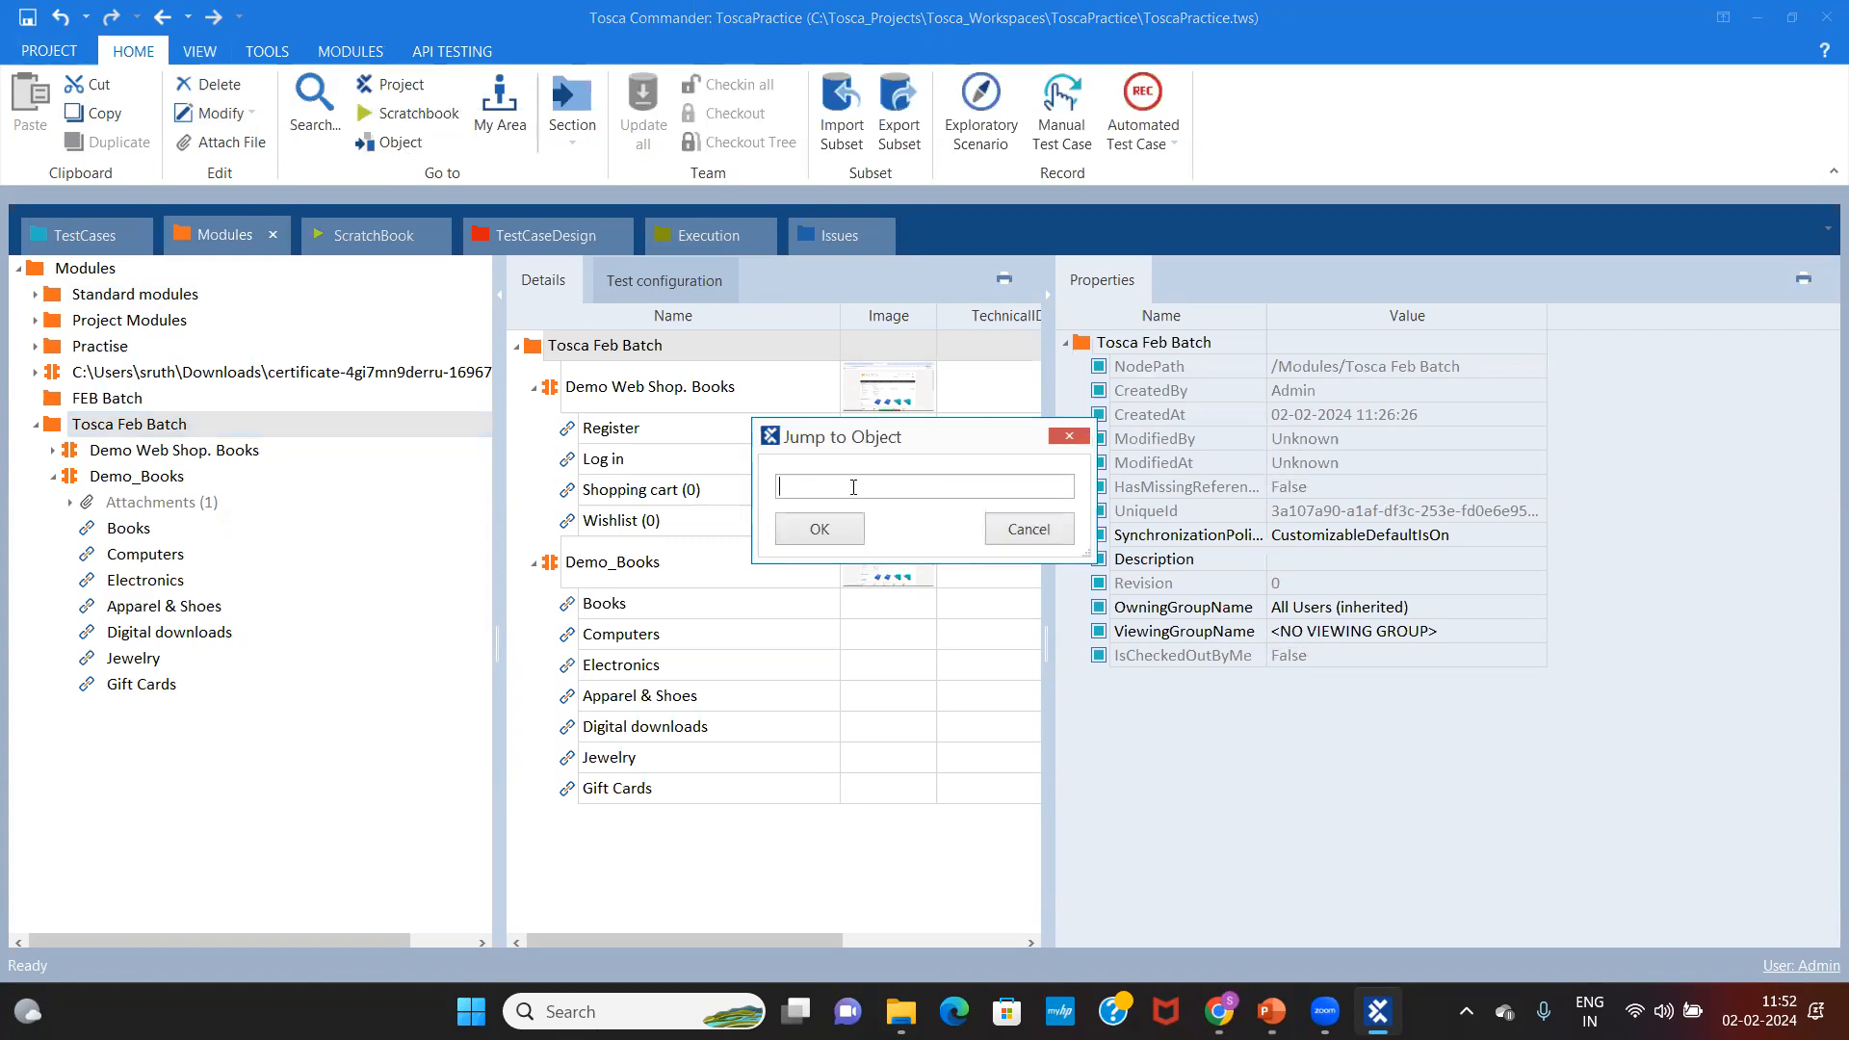
pyautogui.hotkey('ctrl', 'v')
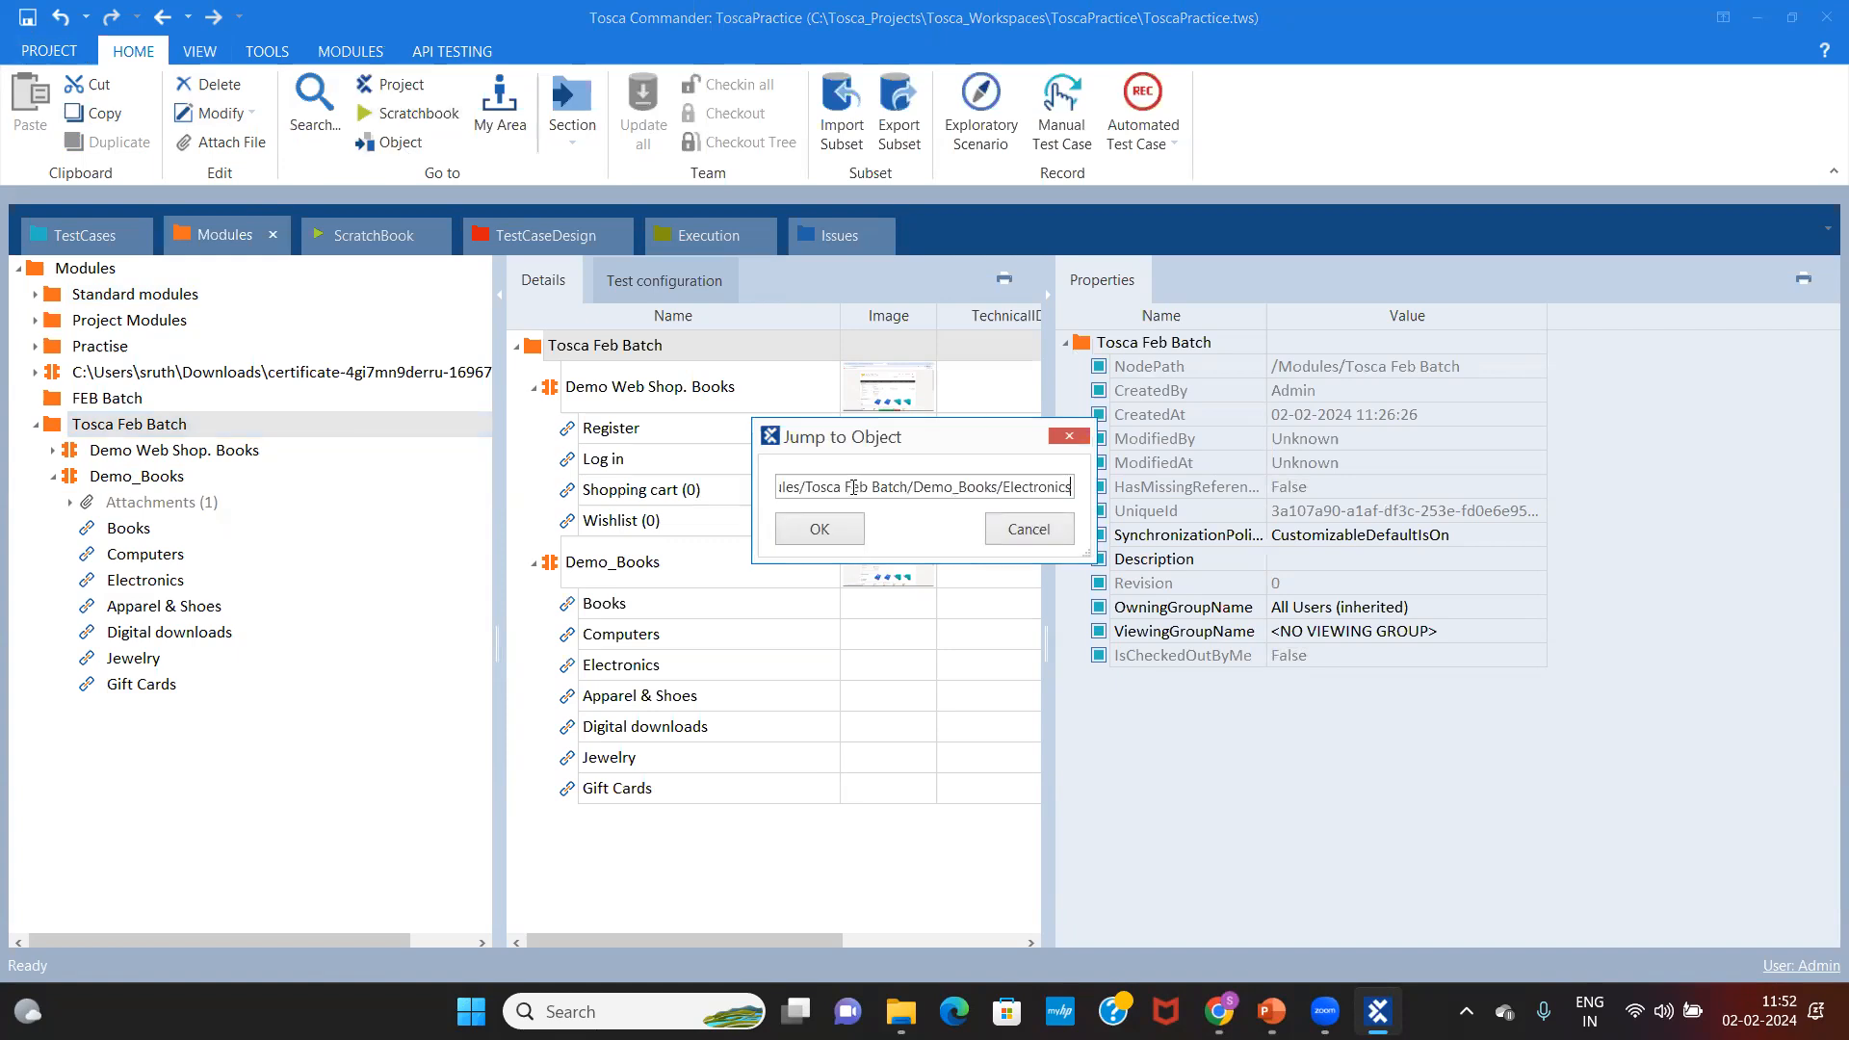
pyautogui.click(819, 530)
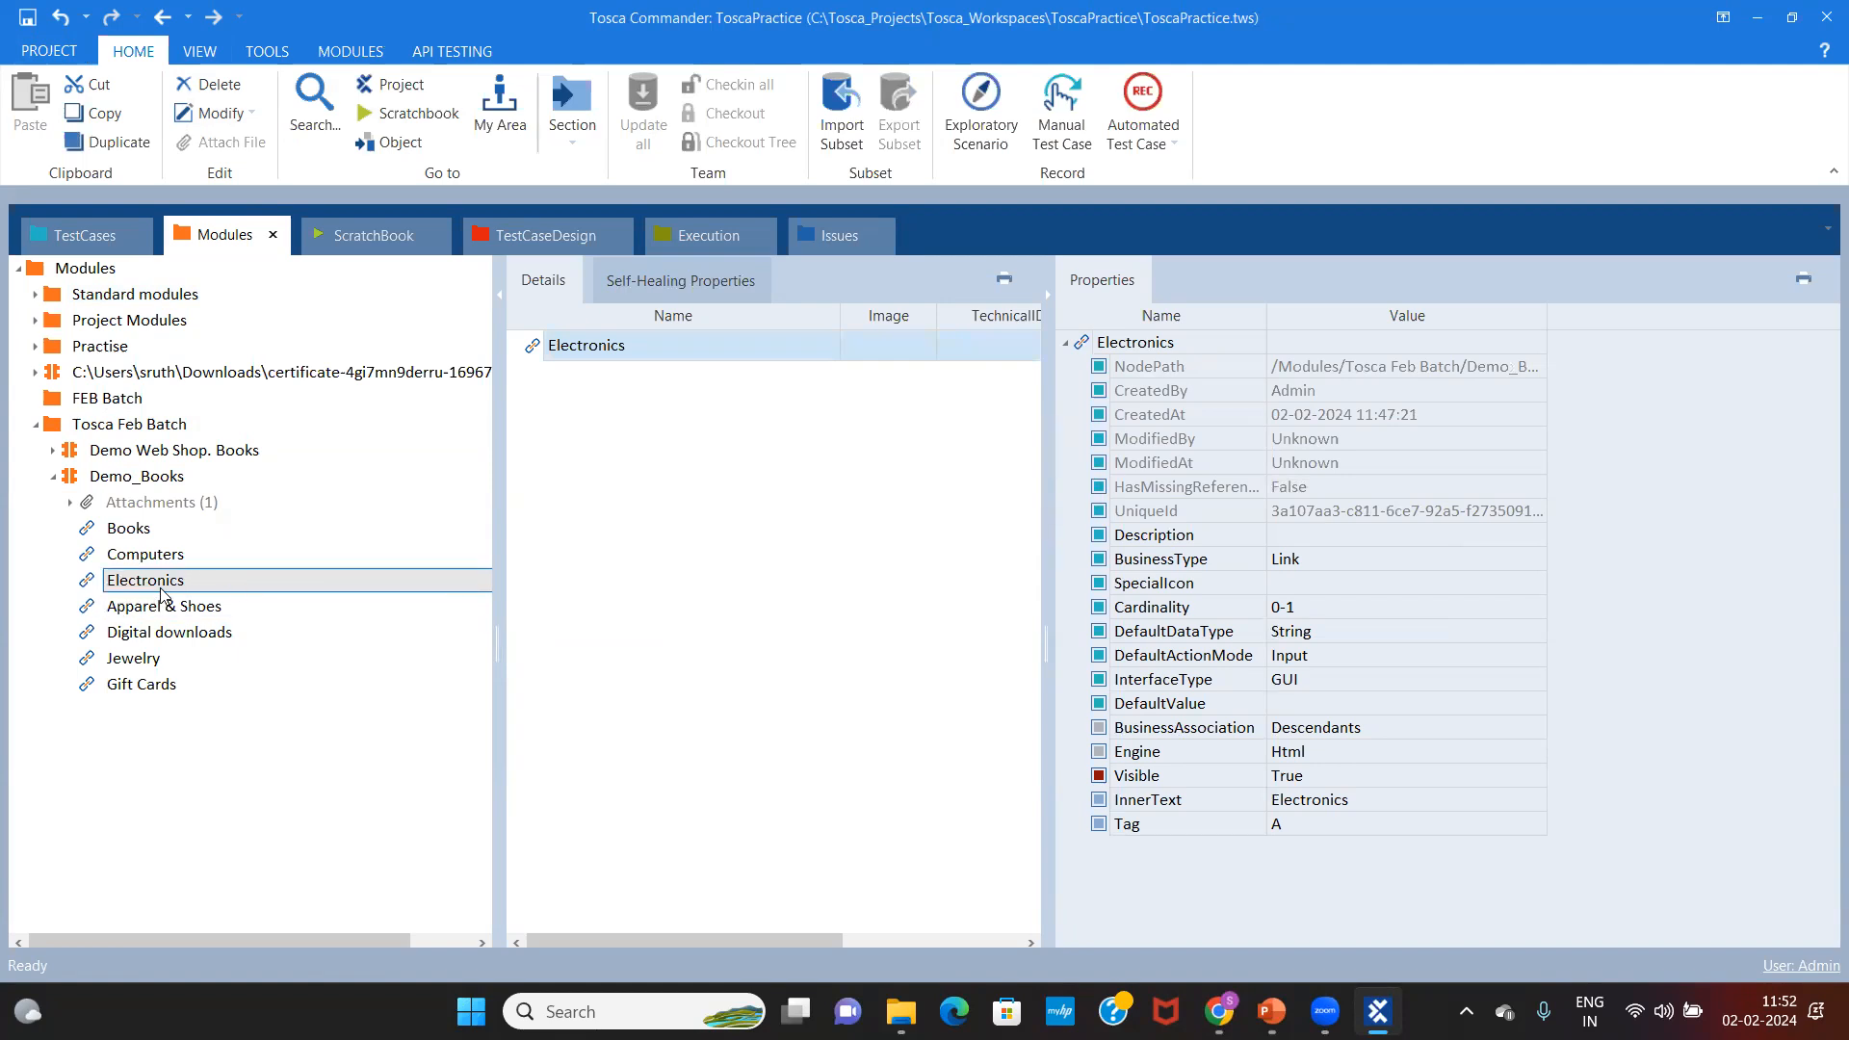
# Step: Reopen the NodePath and an empty Jump to Object prompt, cancel it, and select Demo_Books
pyautogui.click(1431, 364)
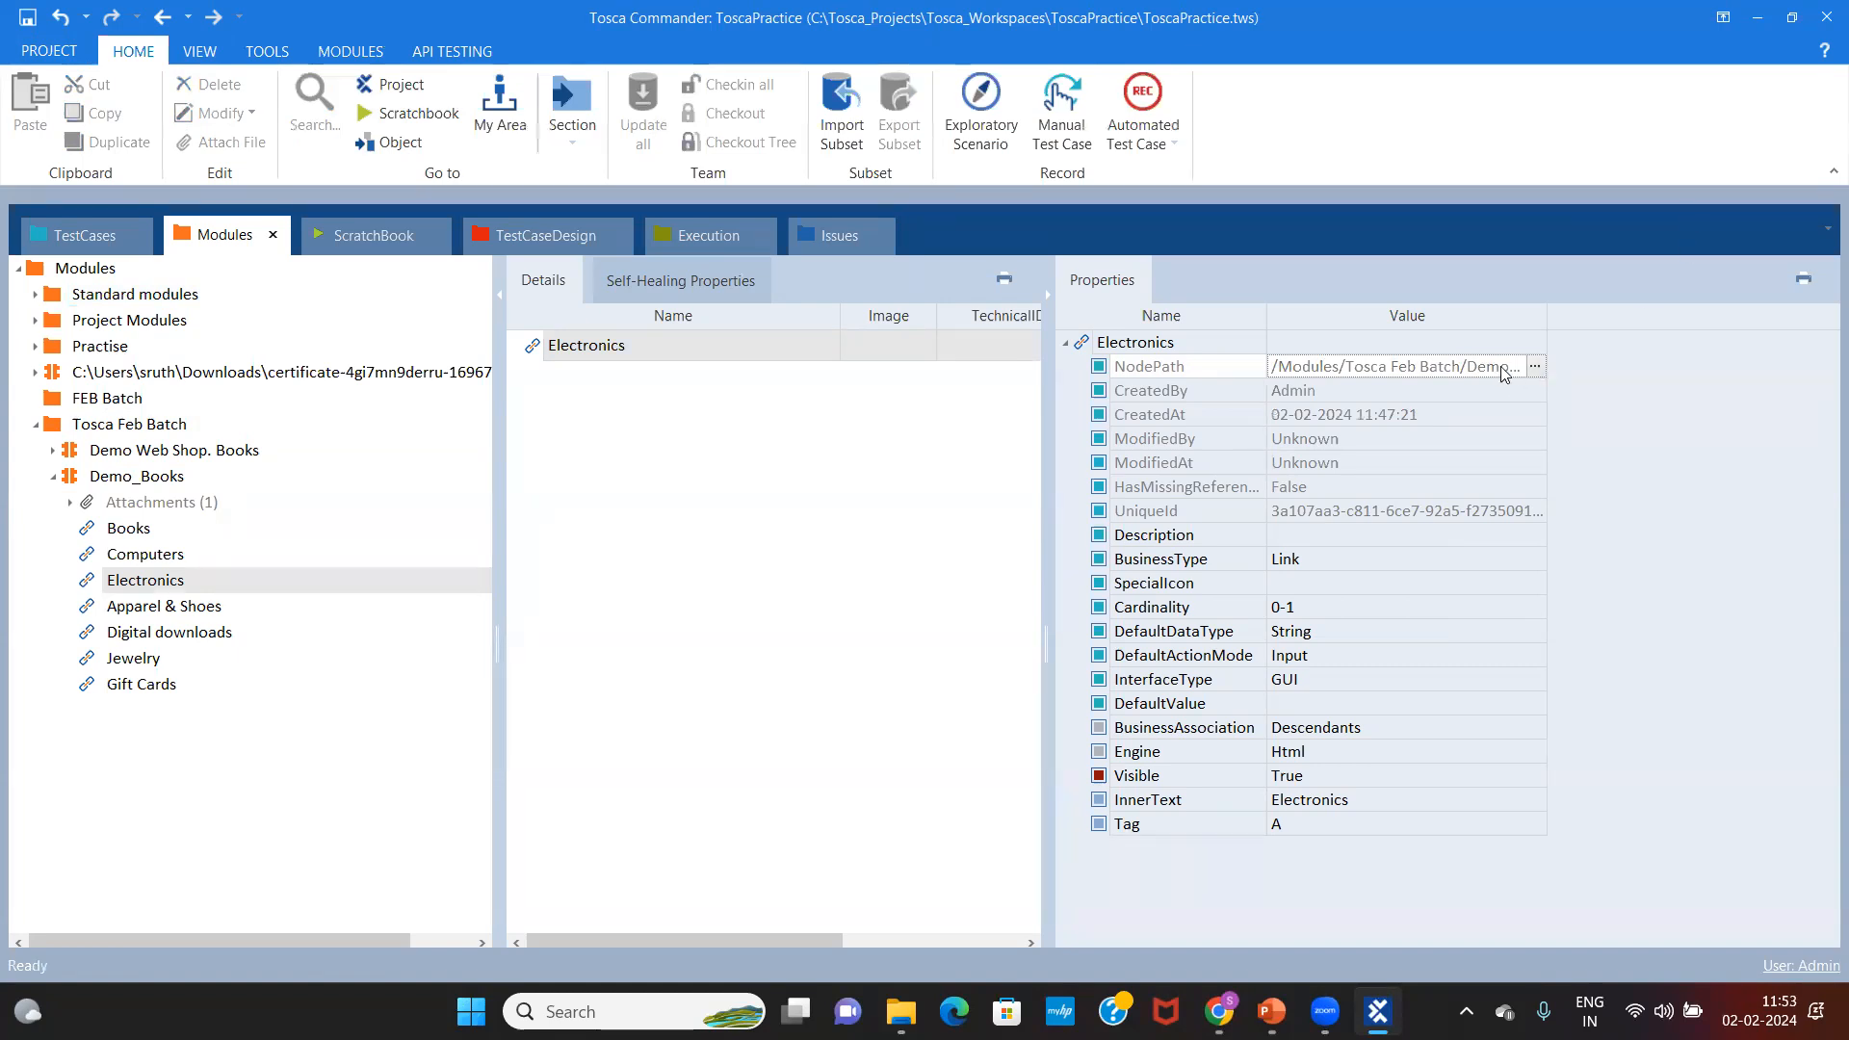
pyautogui.click(1535, 366)
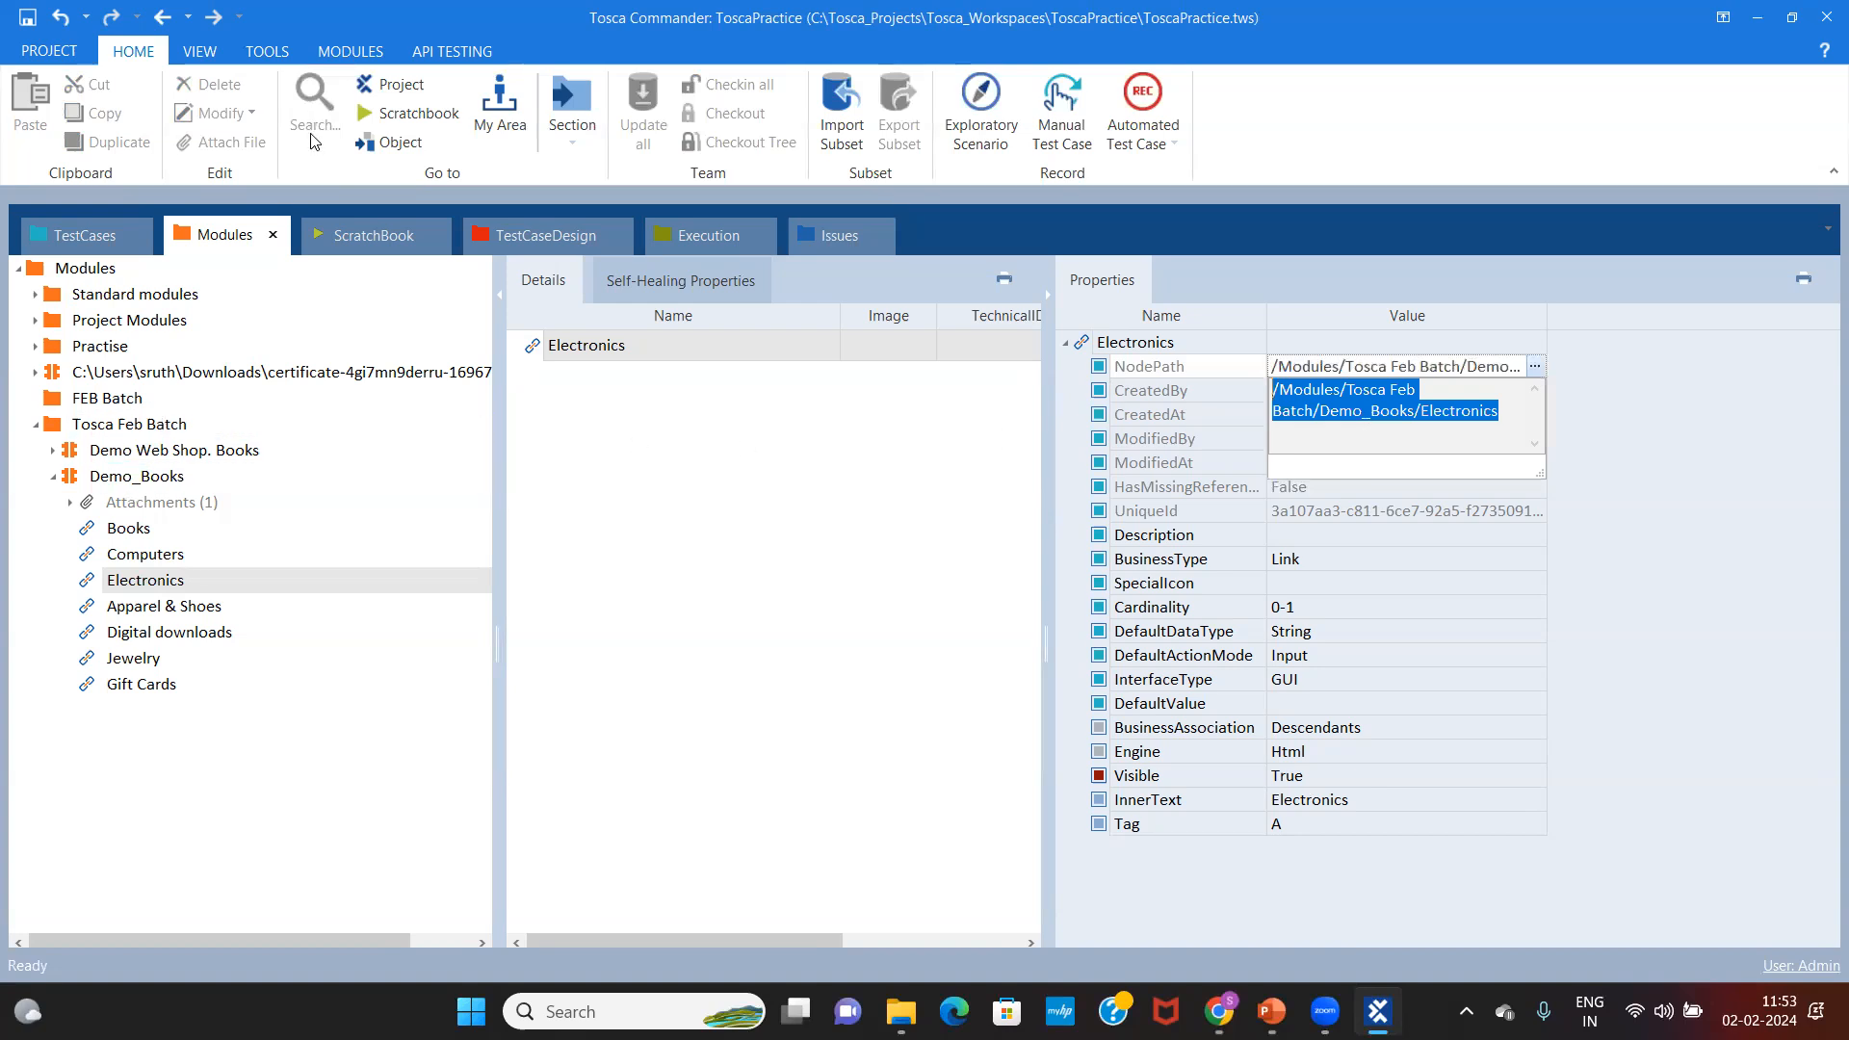
pyautogui.click(380, 144)
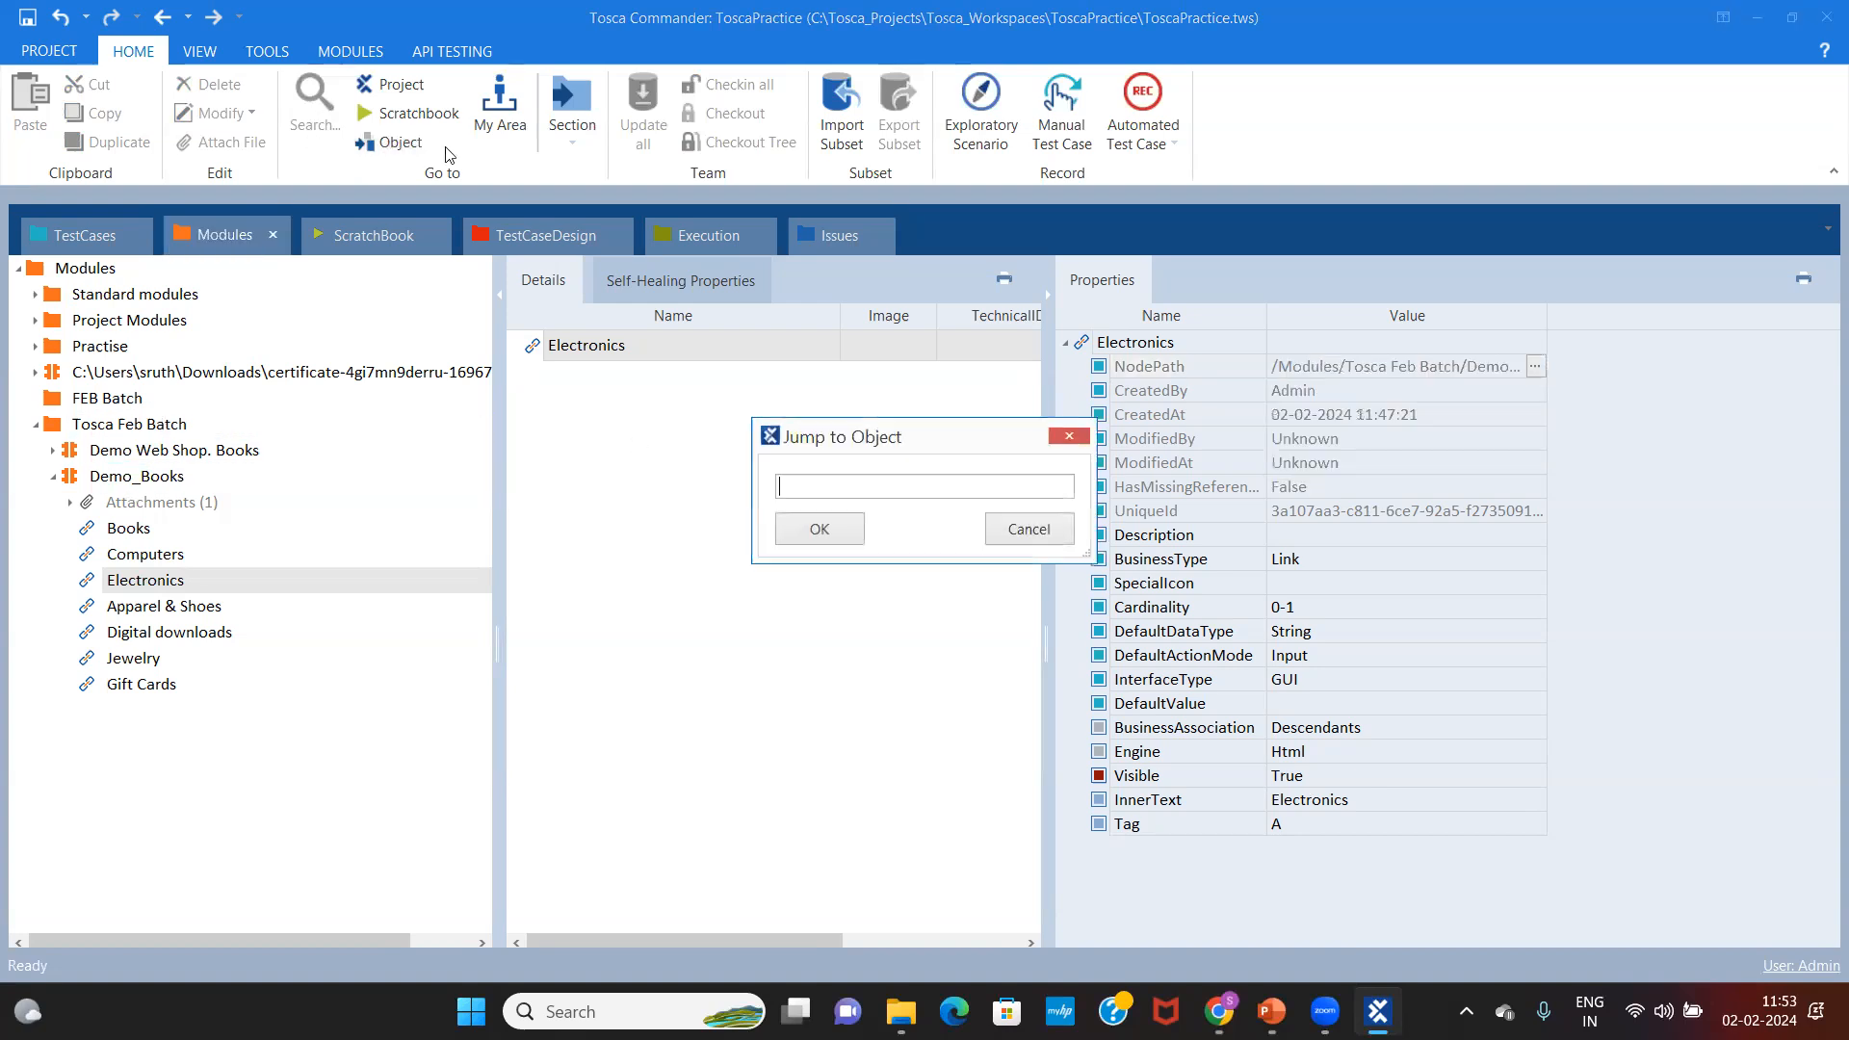
pyautogui.click(1069, 436)
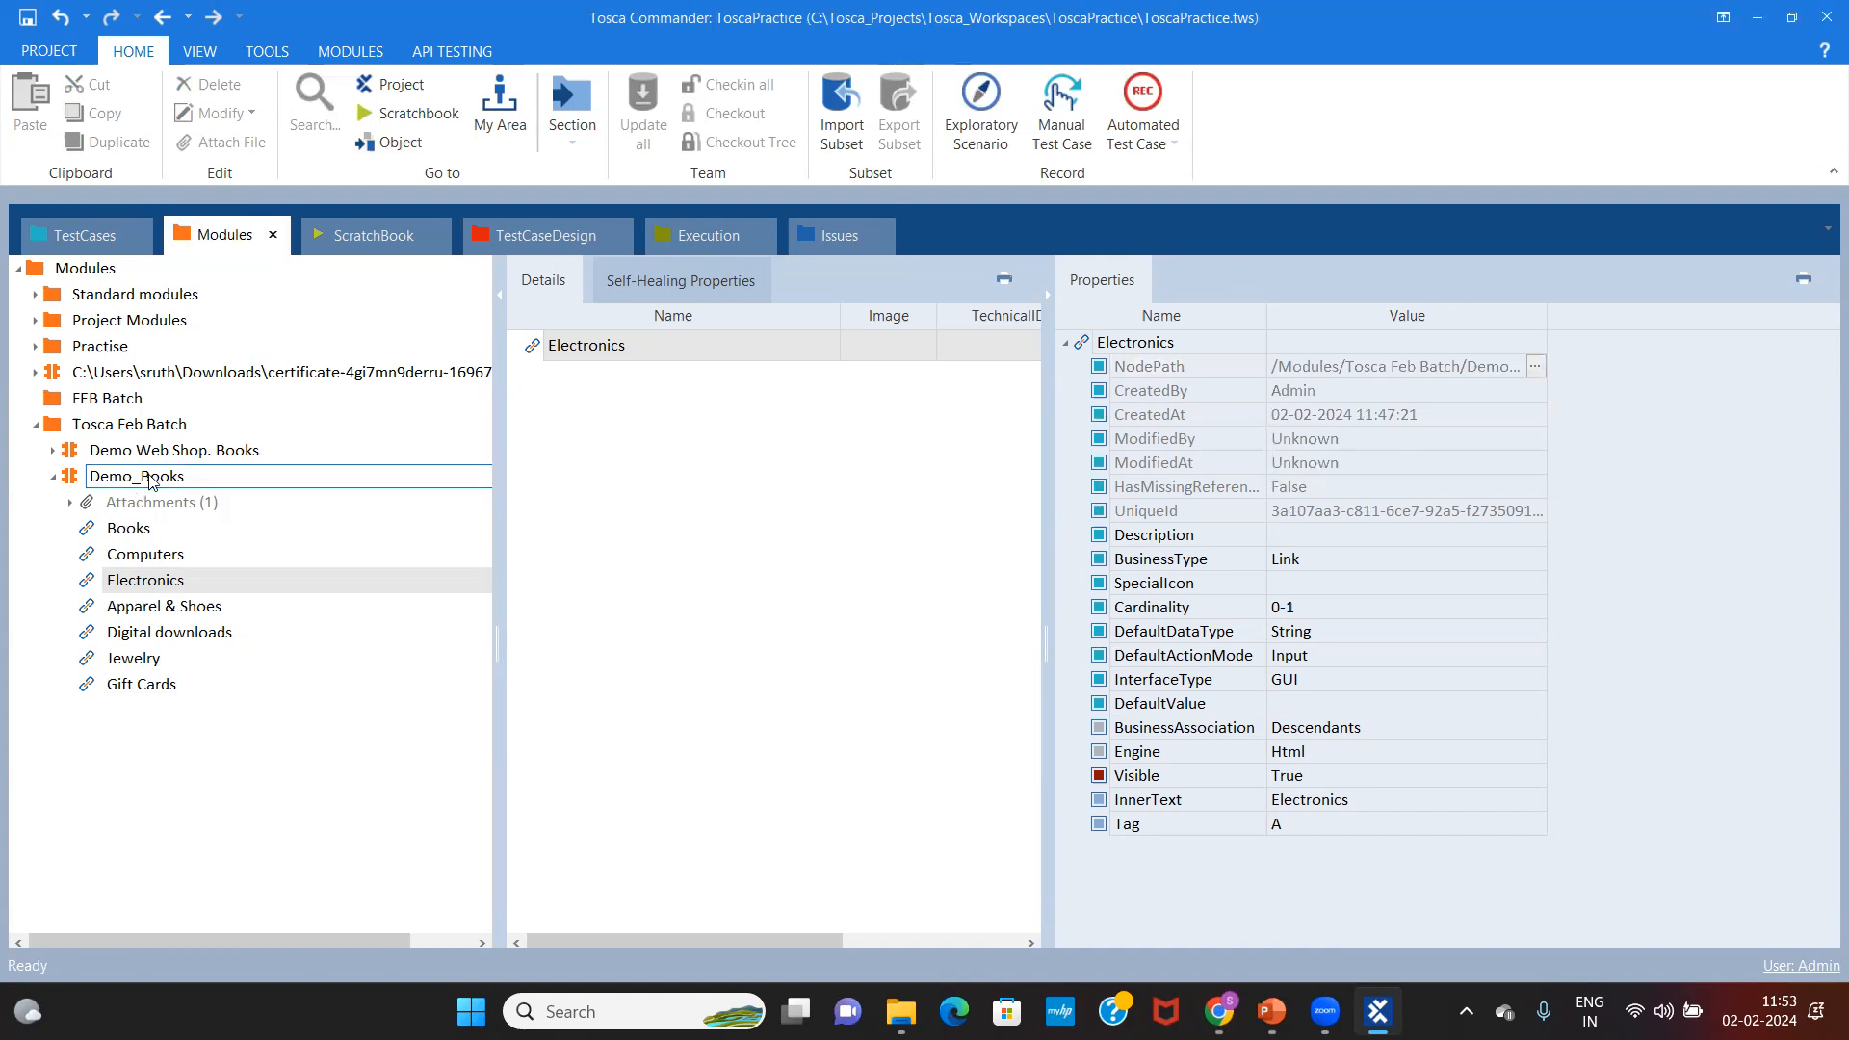
pyautogui.click(151, 481)
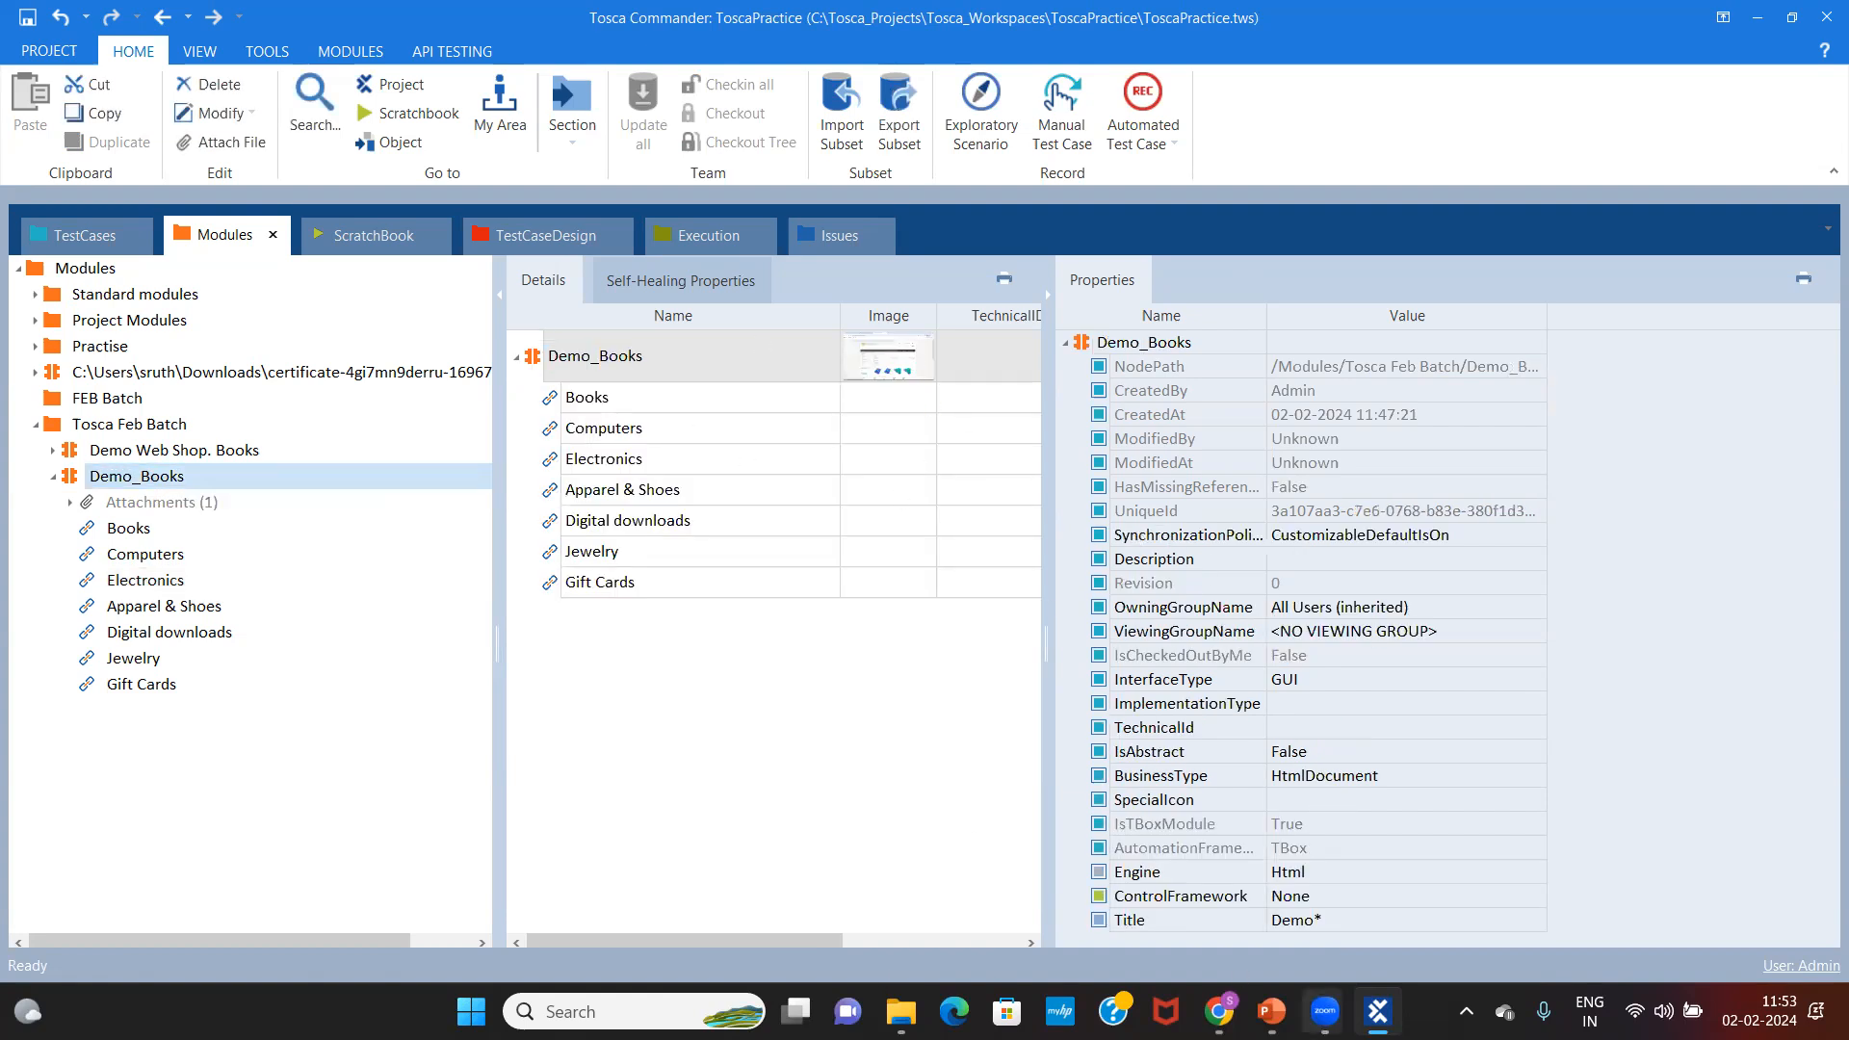
# Step: Show slide 2 of the Modules presentation and highlight its four identification methods, starting with Identify by properties
pyautogui.click(1271, 1011)
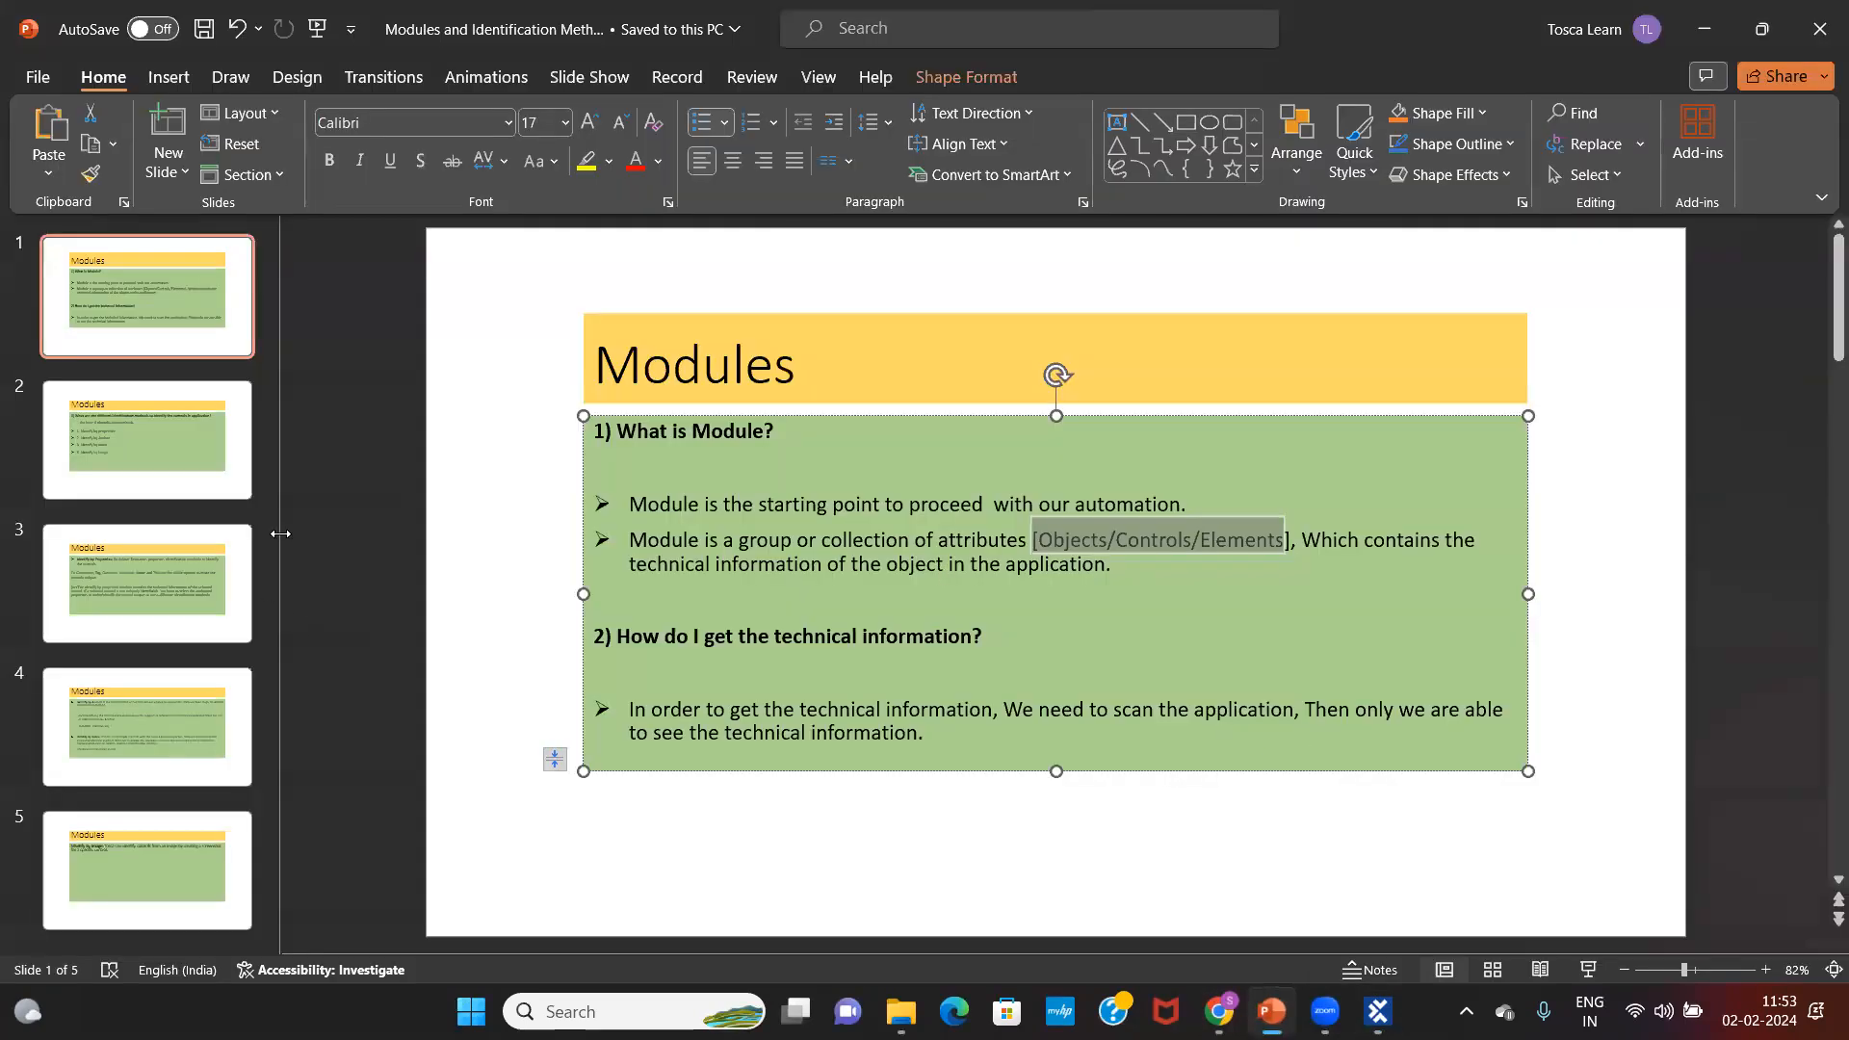
pyautogui.click(143, 418)
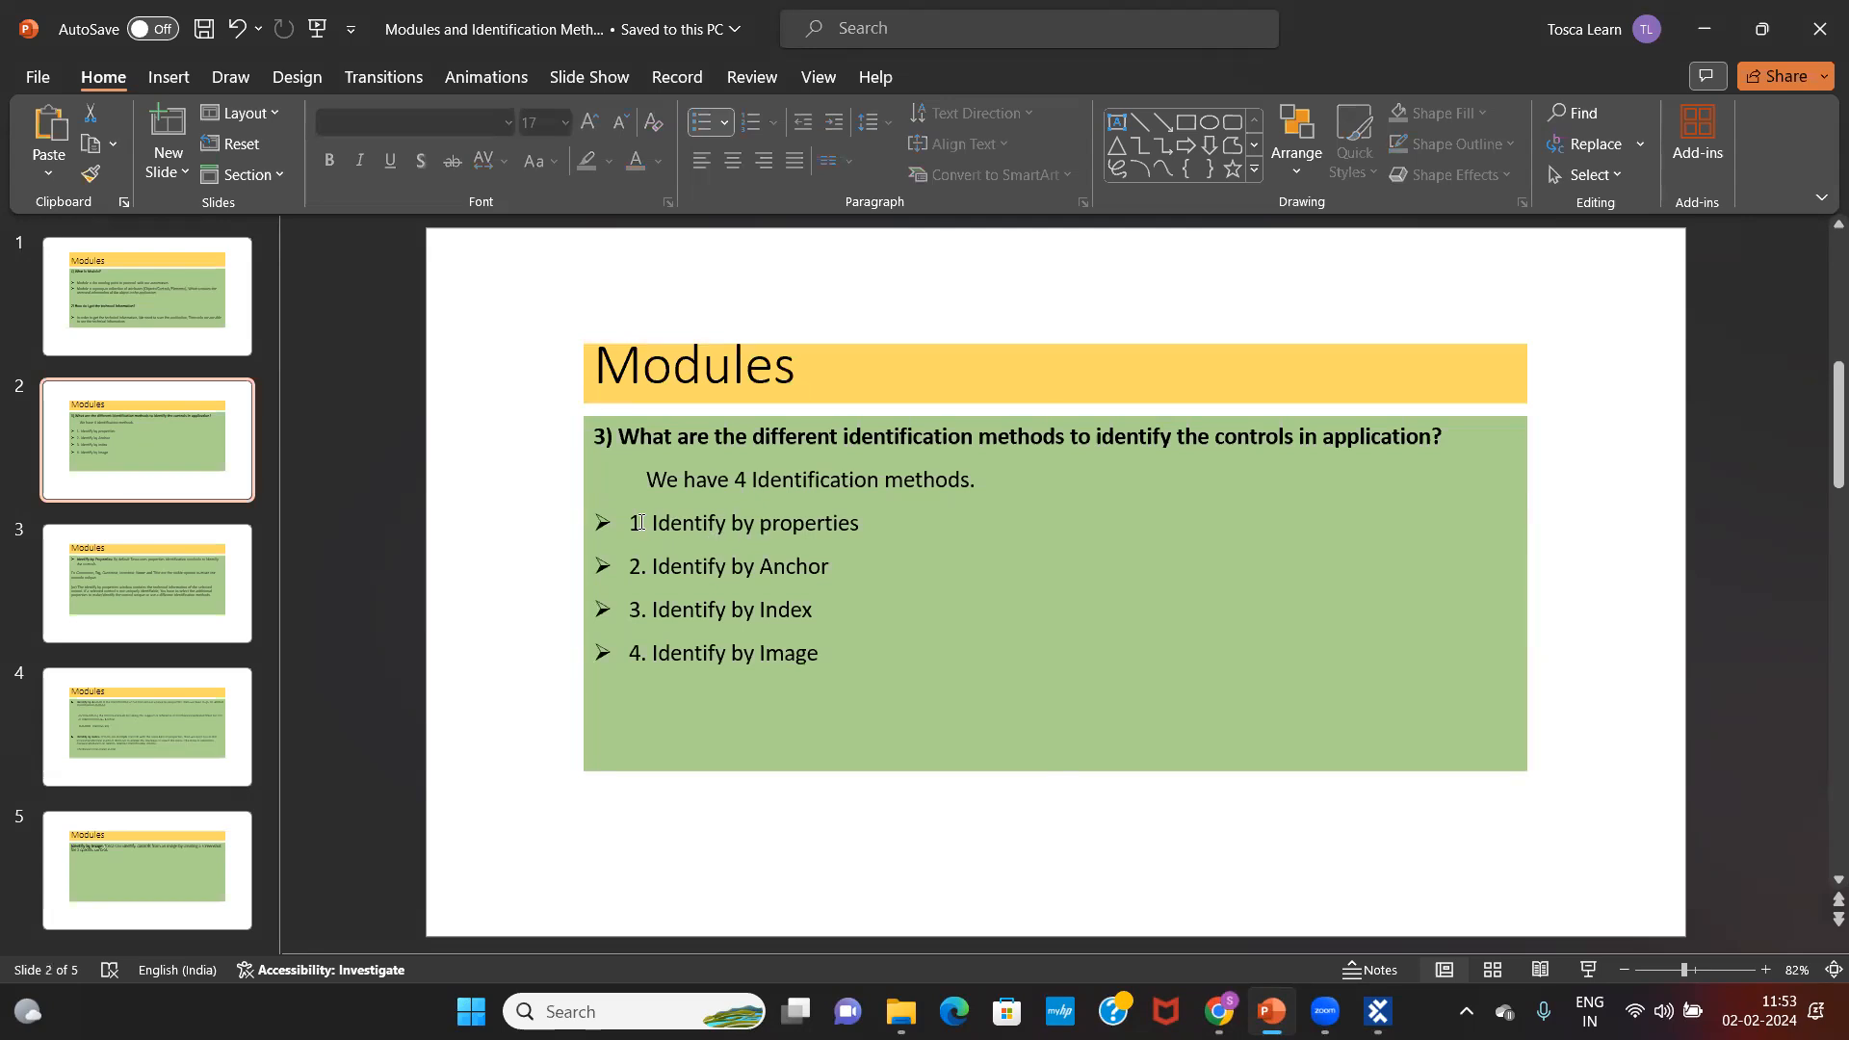
pyautogui.moveTo(628, 523); pyautogui.dragTo(862, 525)
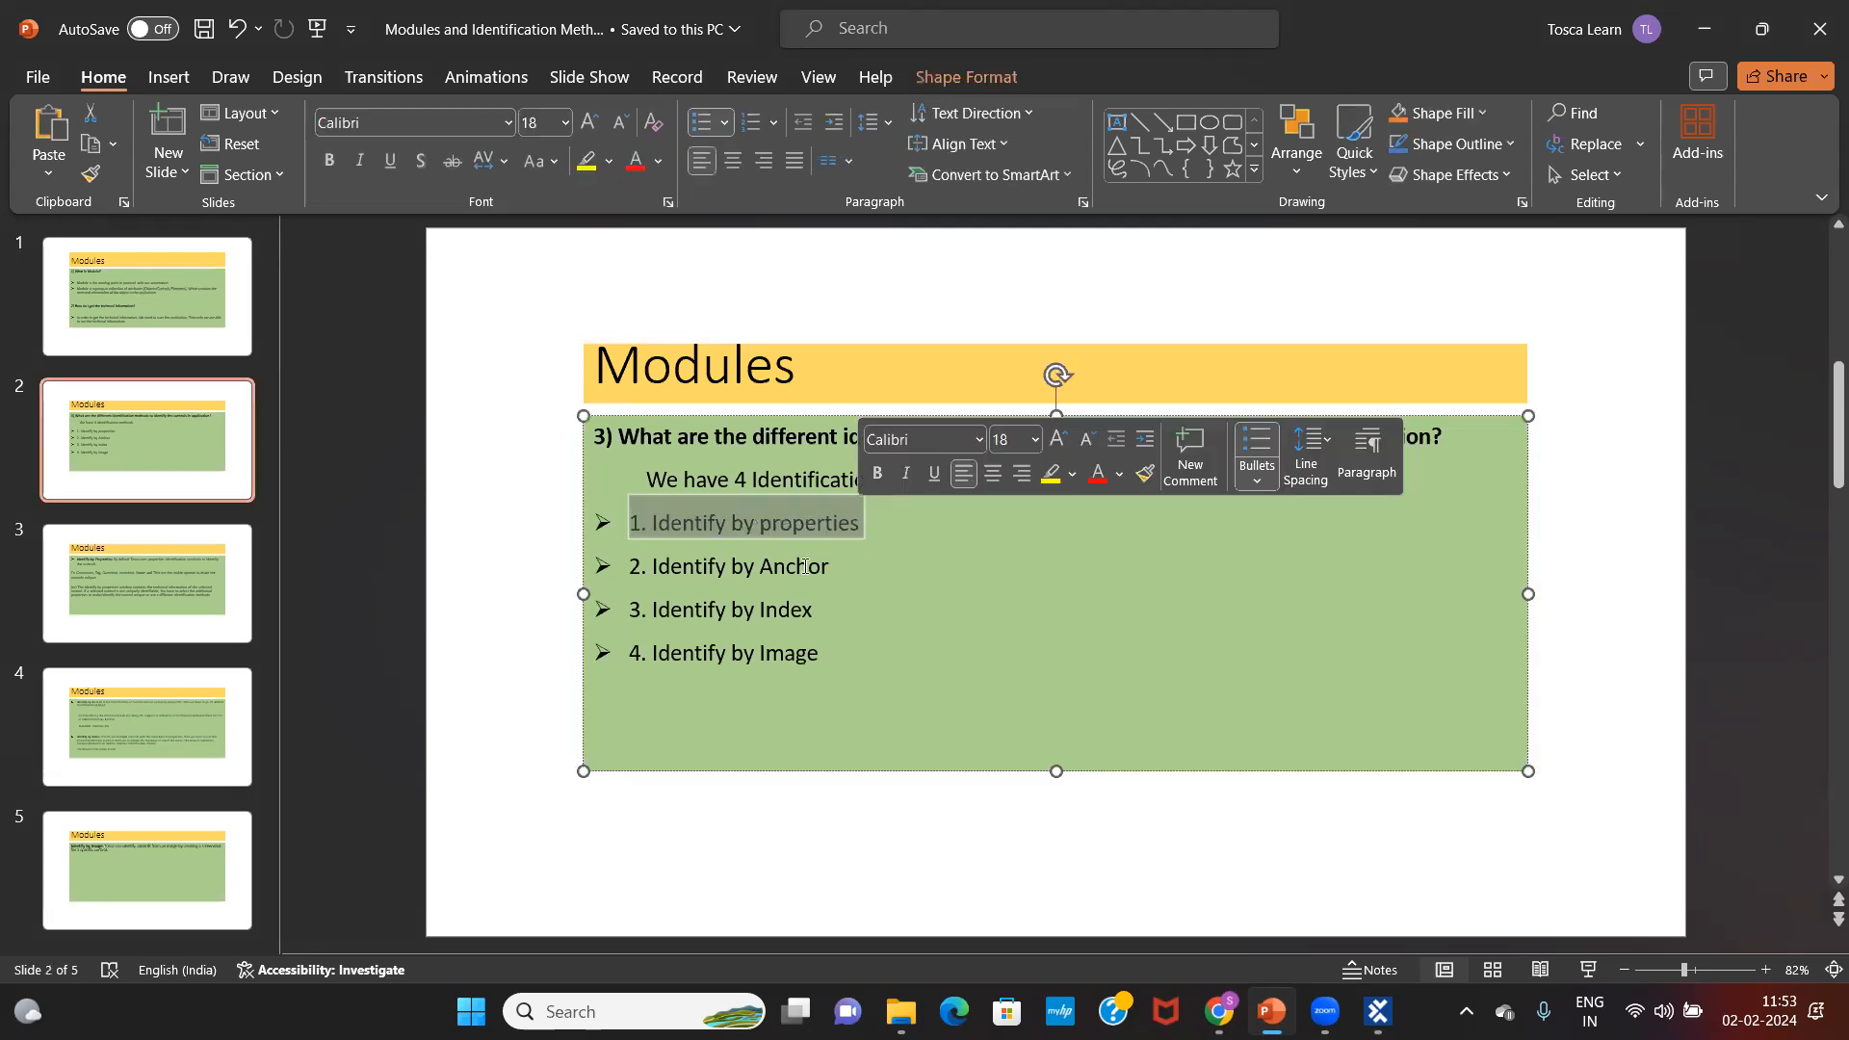
pyautogui.moveTo(632, 571); pyautogui.dragTo(836, 663)
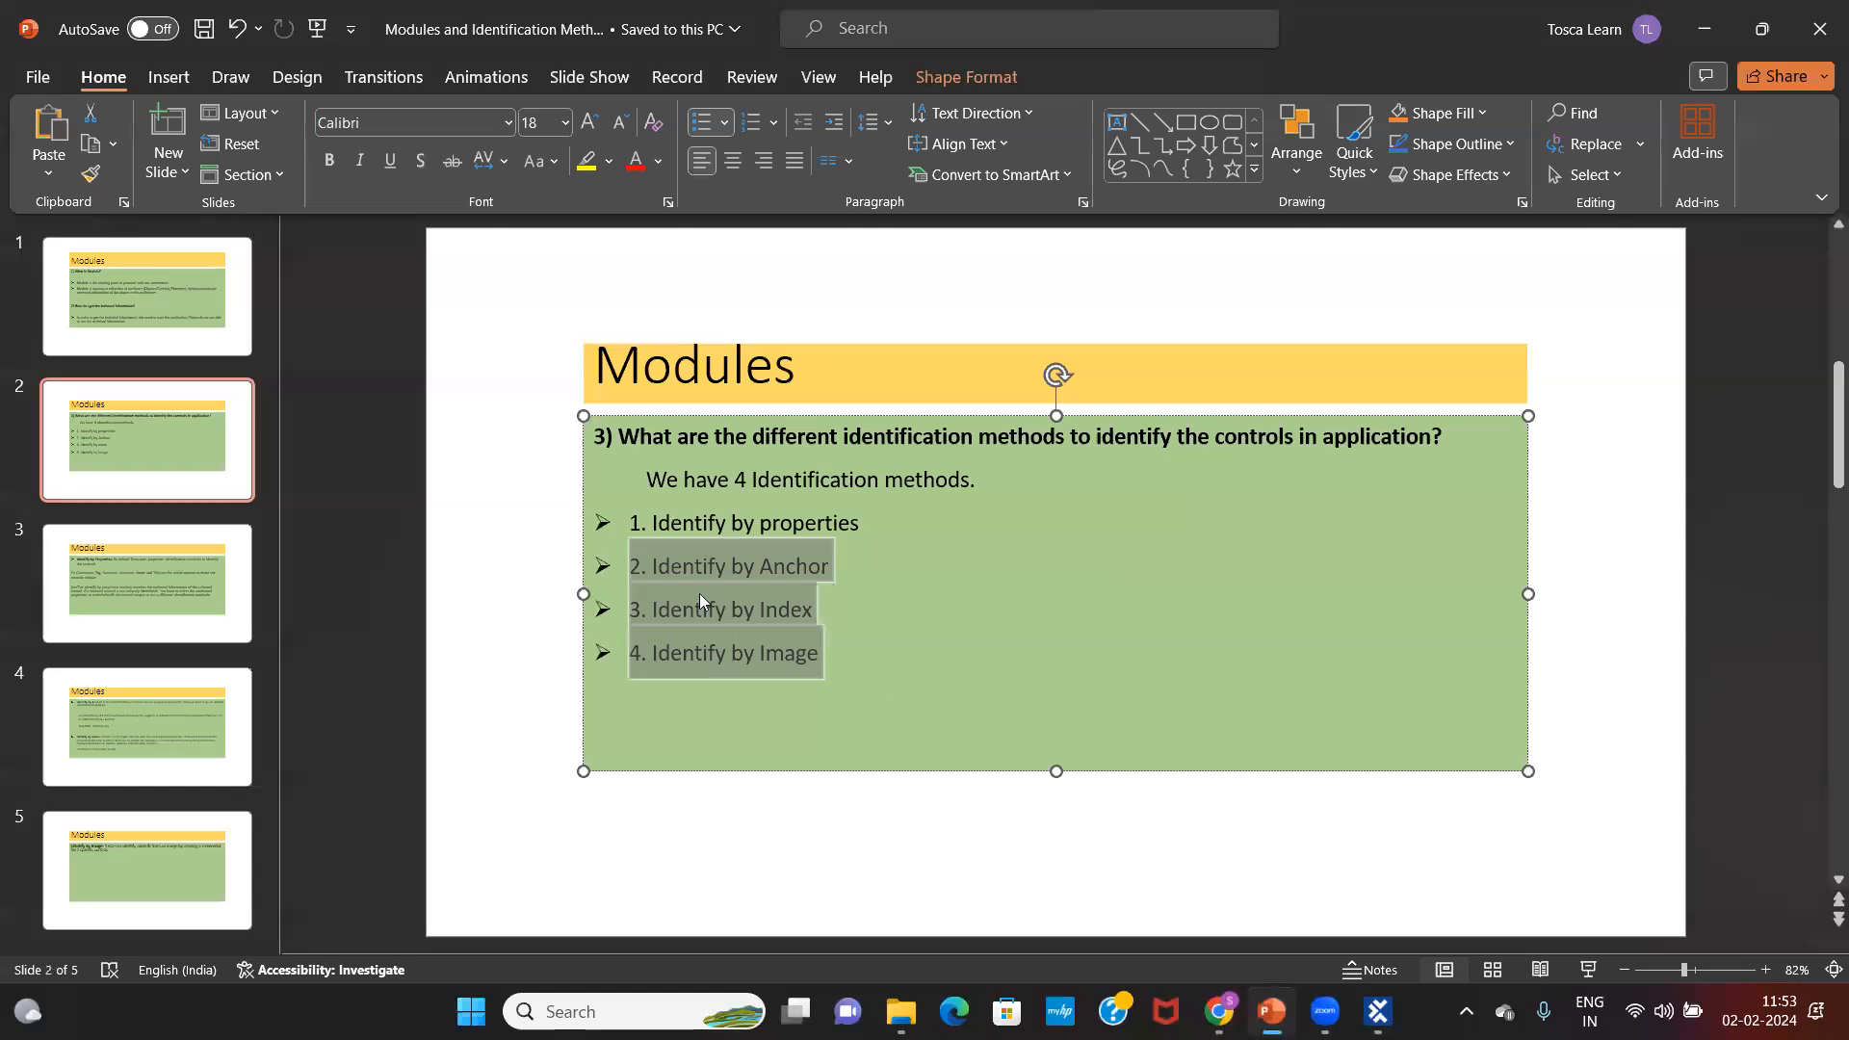
# Step: Clear the slide highlight and bring up the Demo Web Shop Books page in Chrome
pyautogui.click(1058, 608)
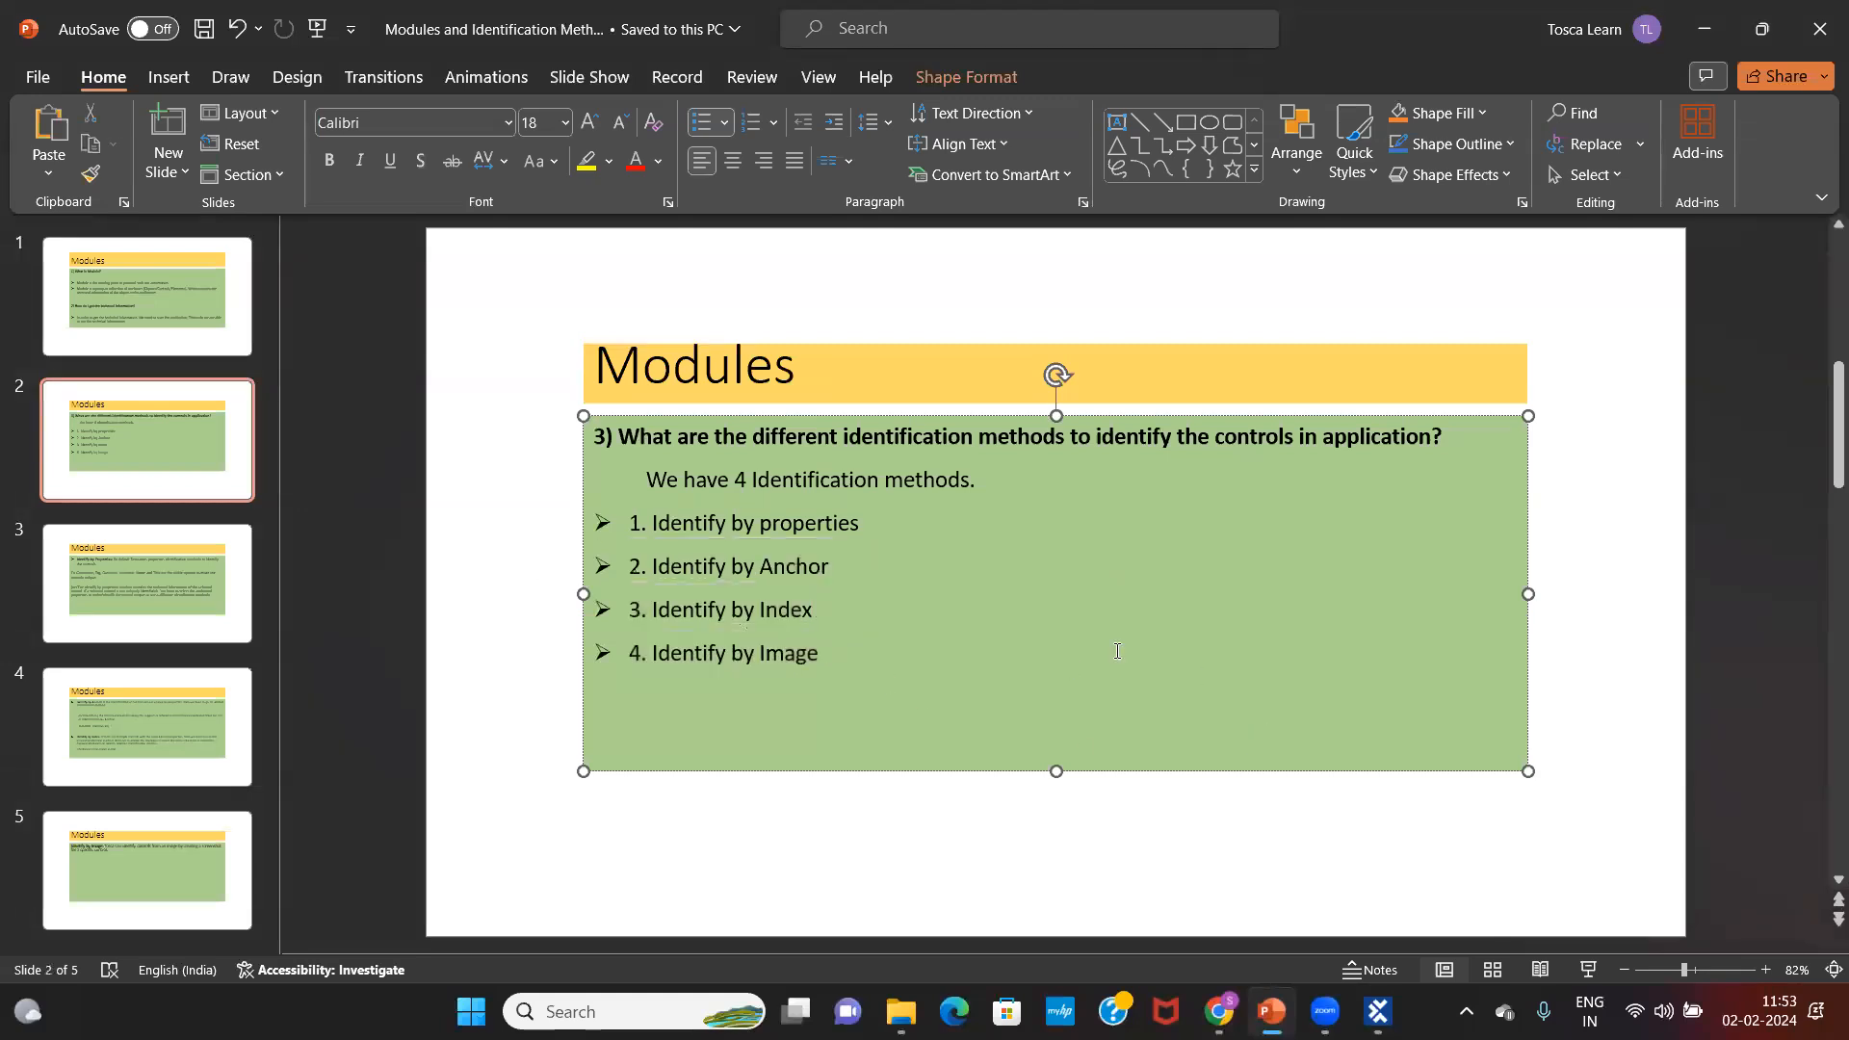
pyautogui.moveTo(1216, 1011)
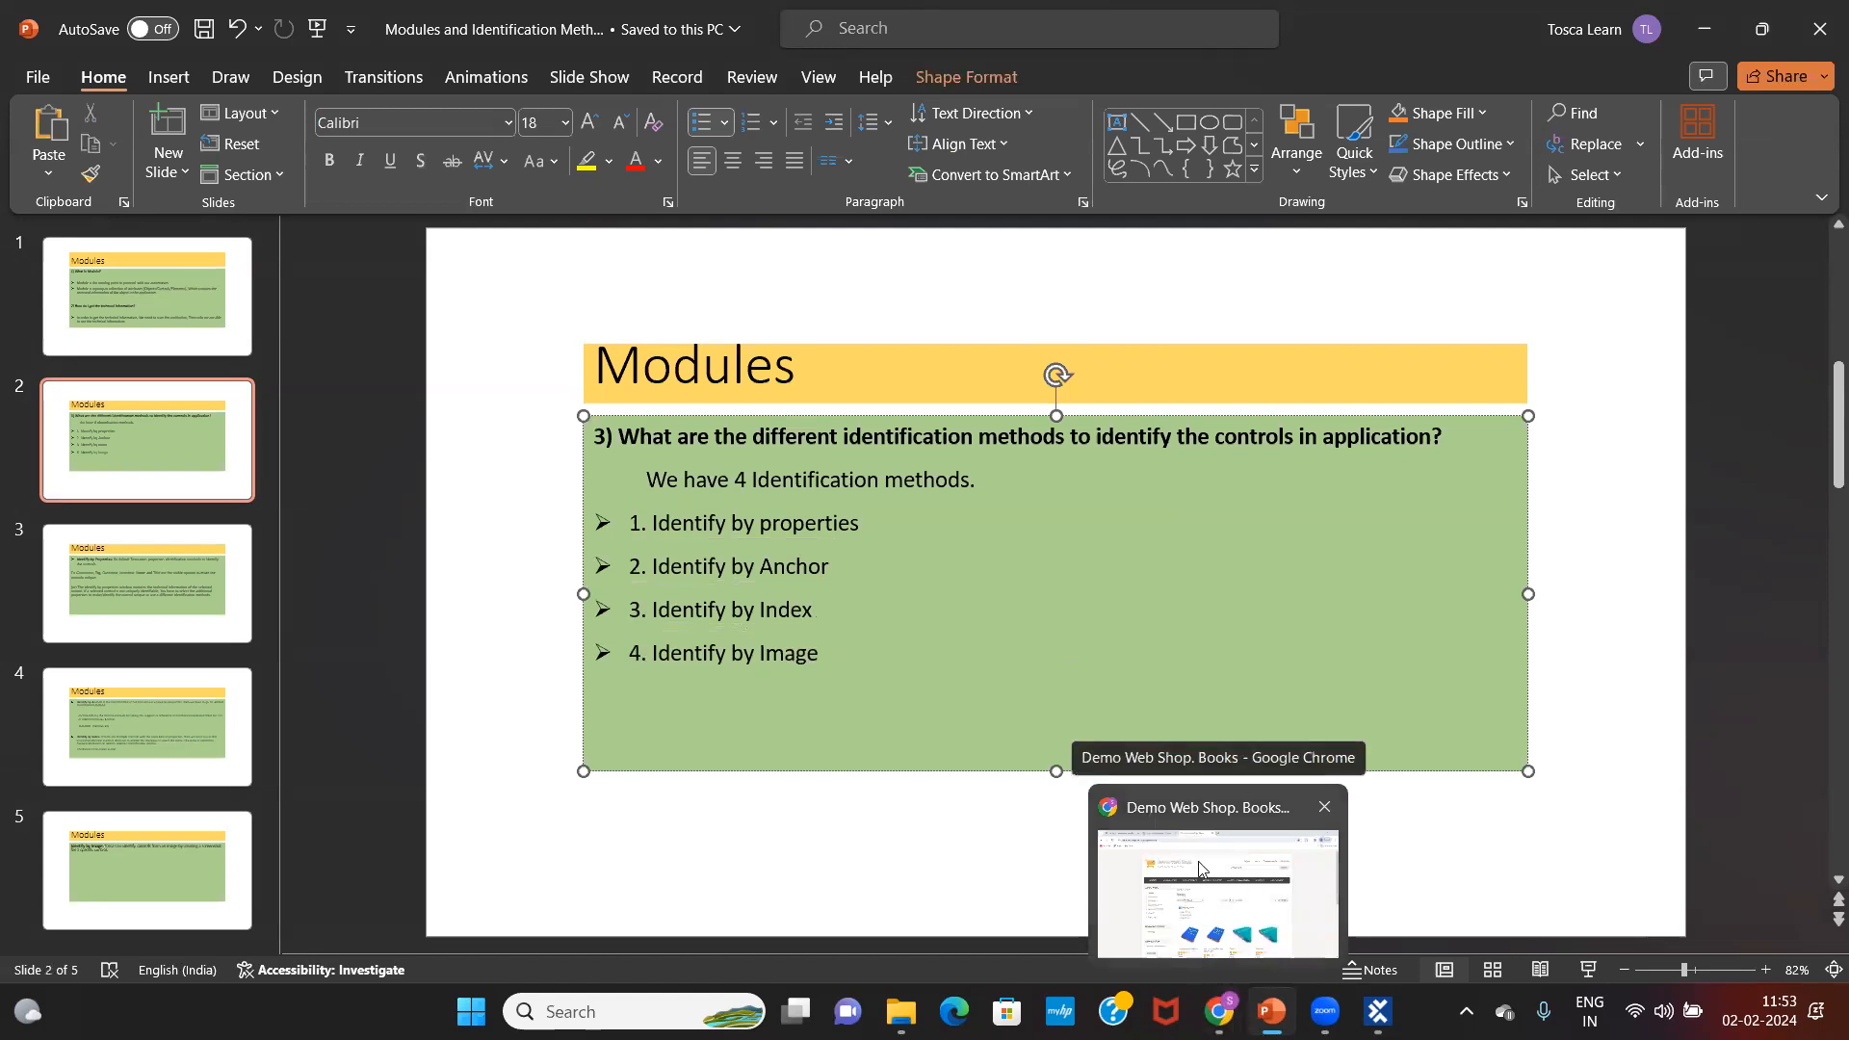
pyautogui.click(1242, 926)
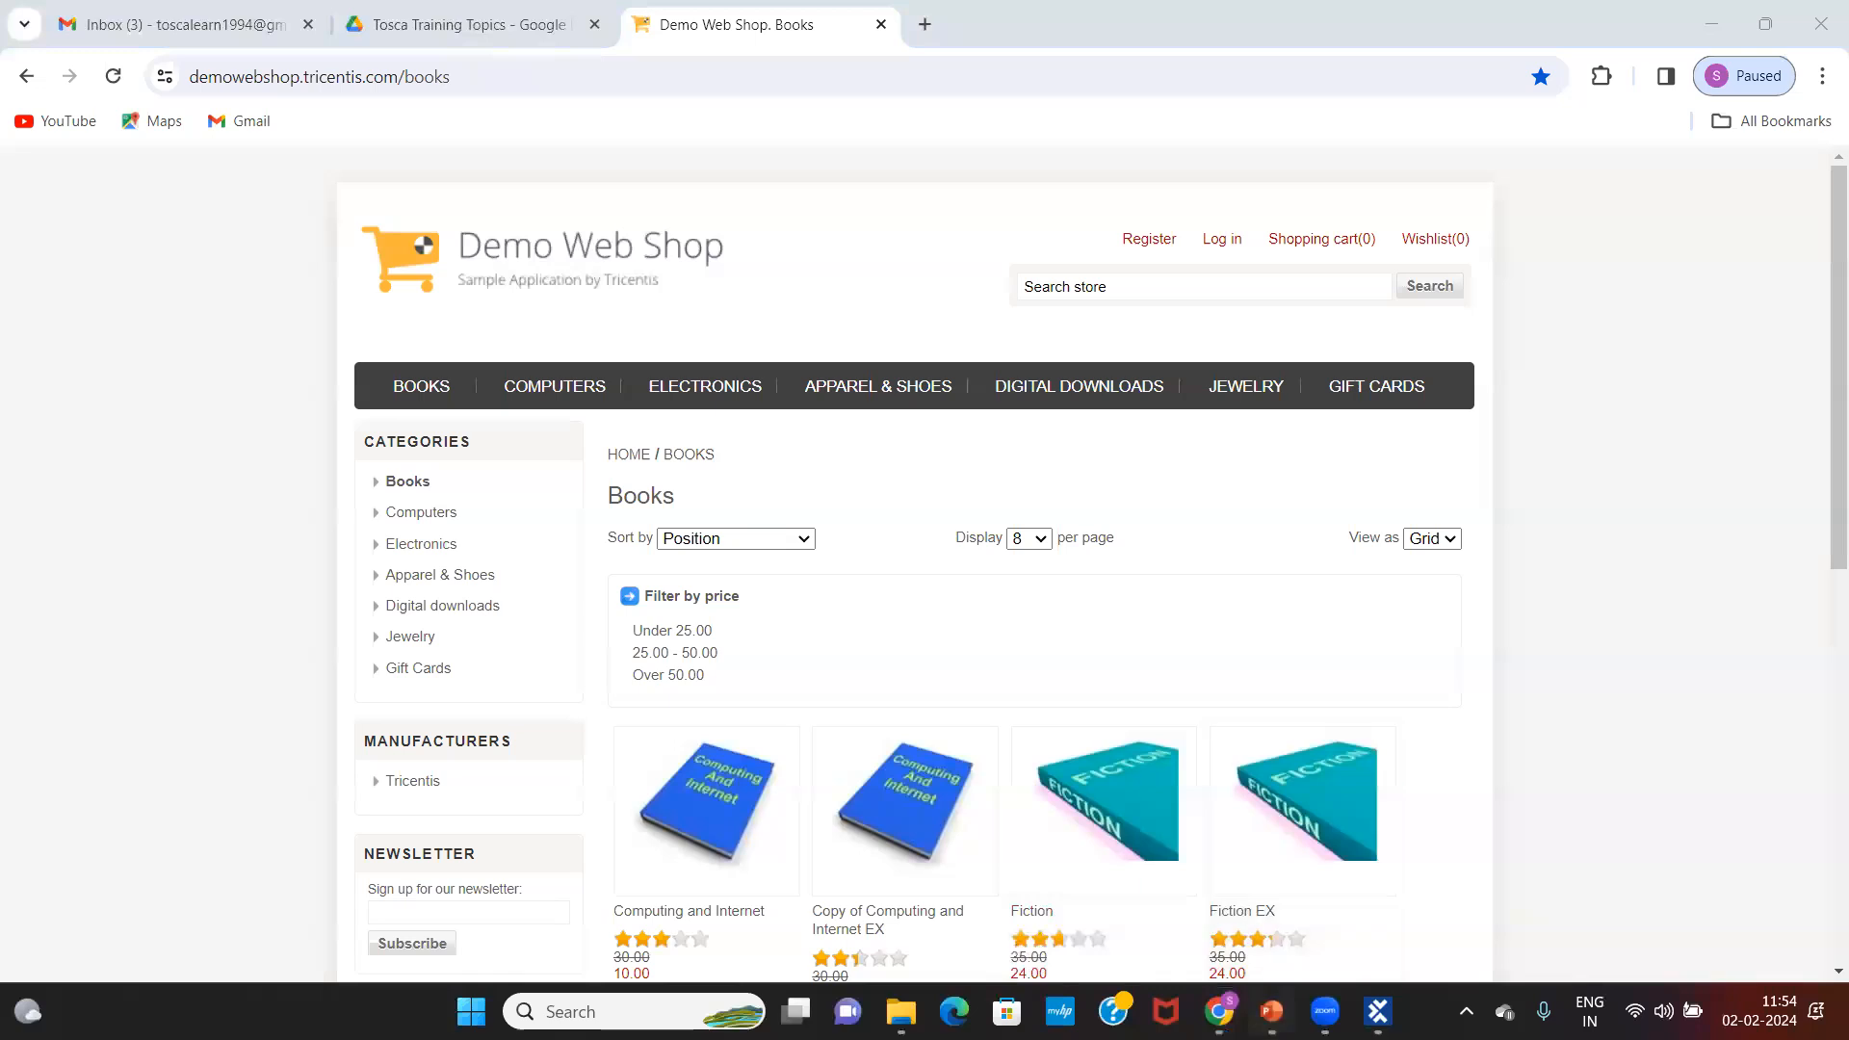
pyautogui.click(1271, 1011)
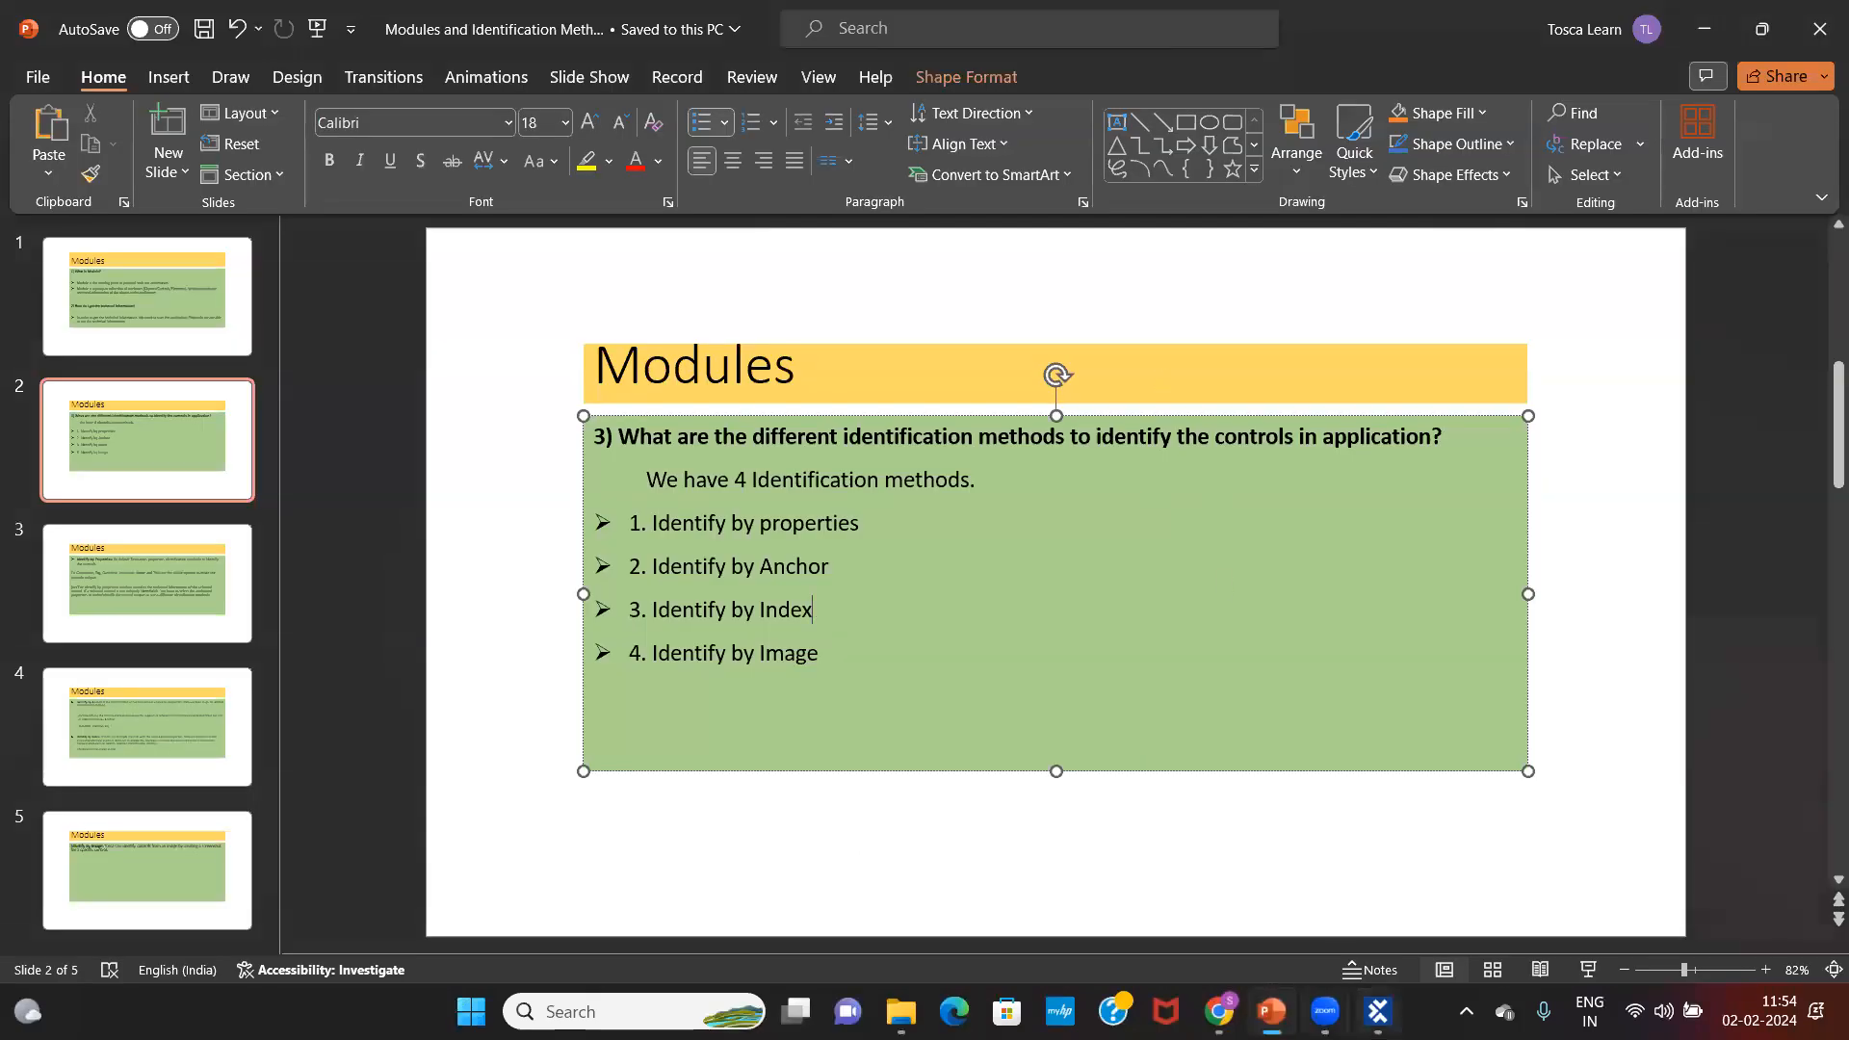
pyautogui.click(1217, 1011)
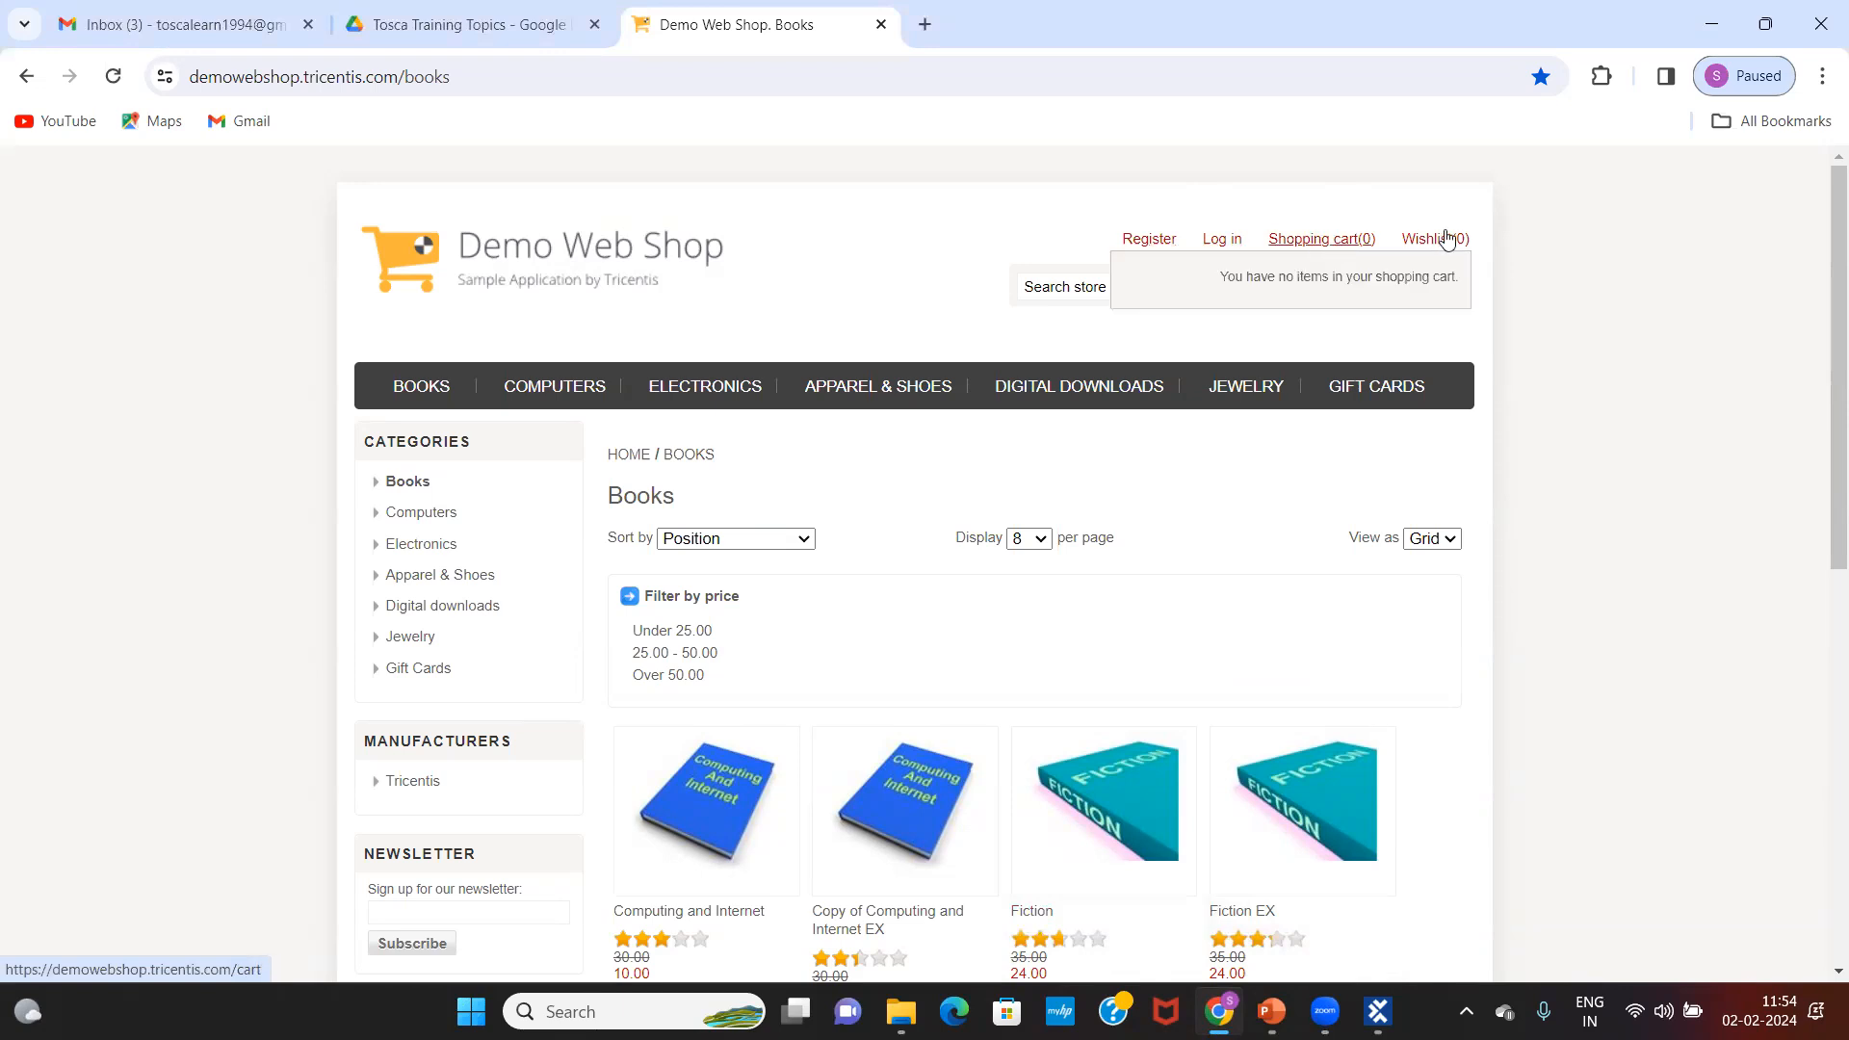
pyautogui.moveTo(1279, 241)
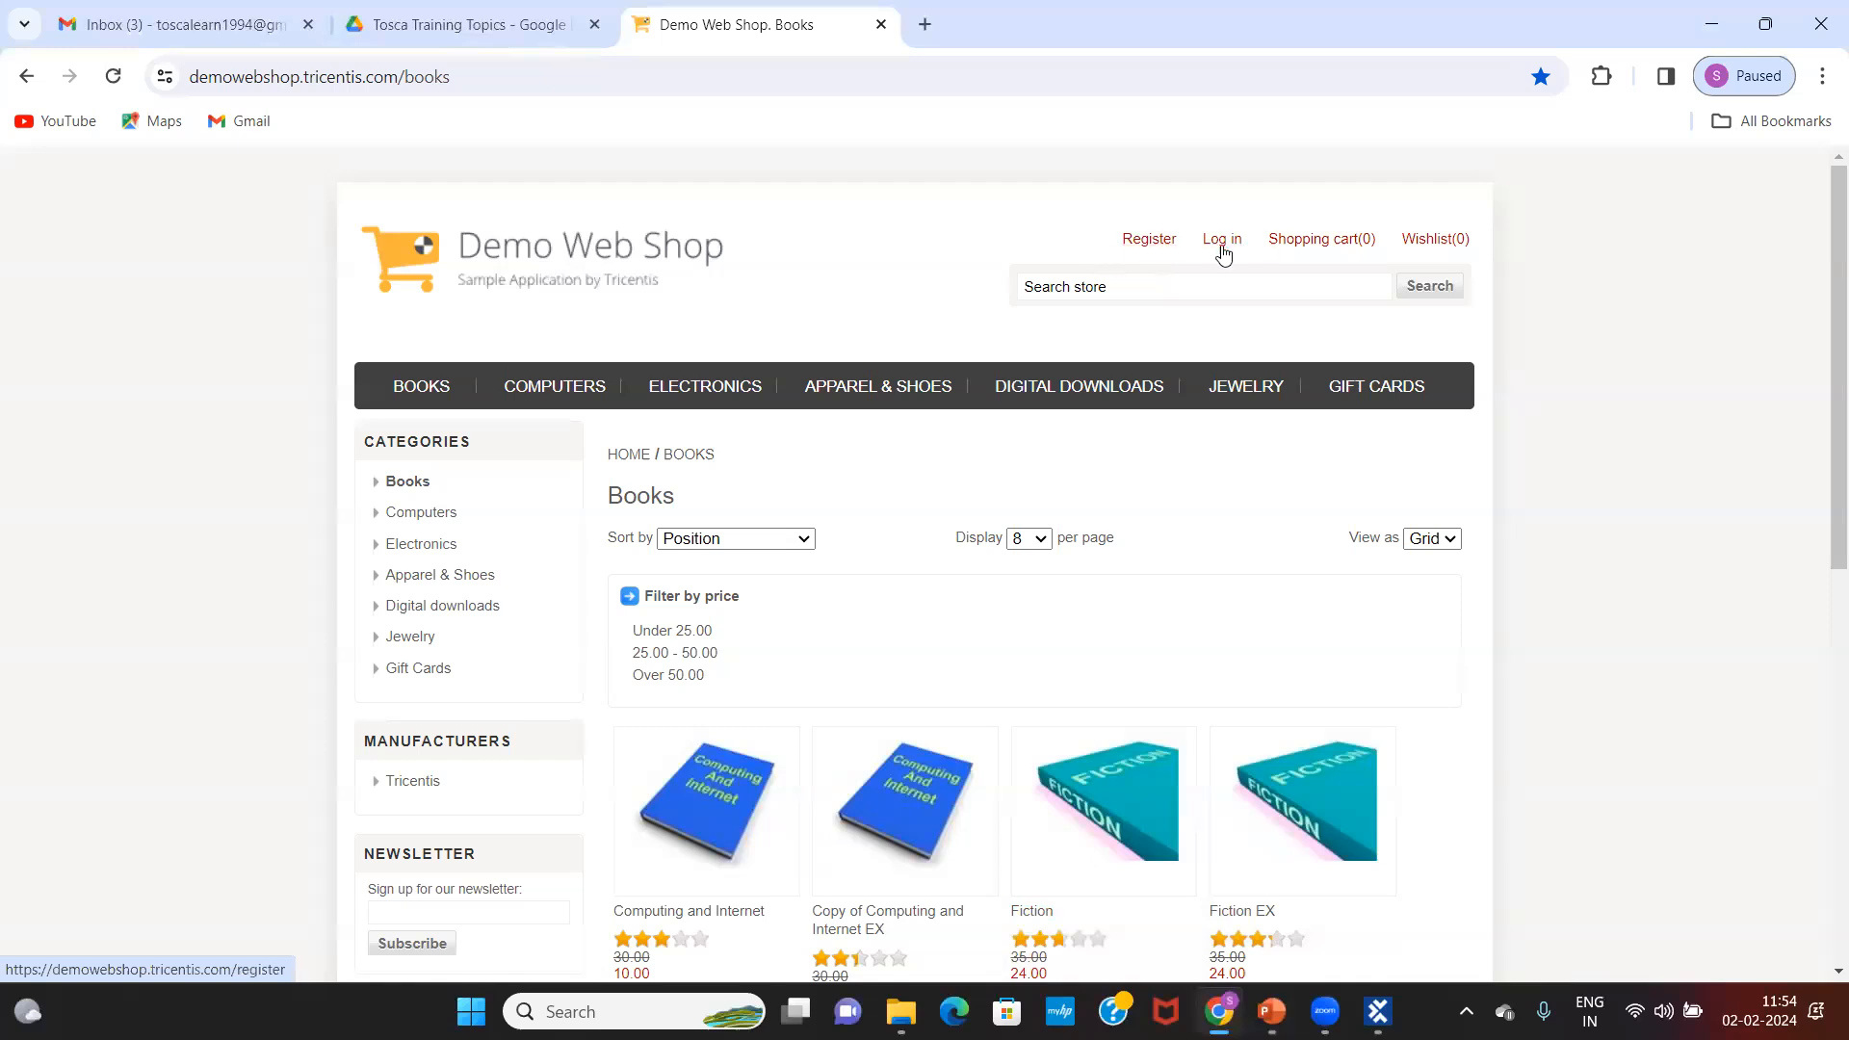
pyautogui.moveTo(1345, 241)
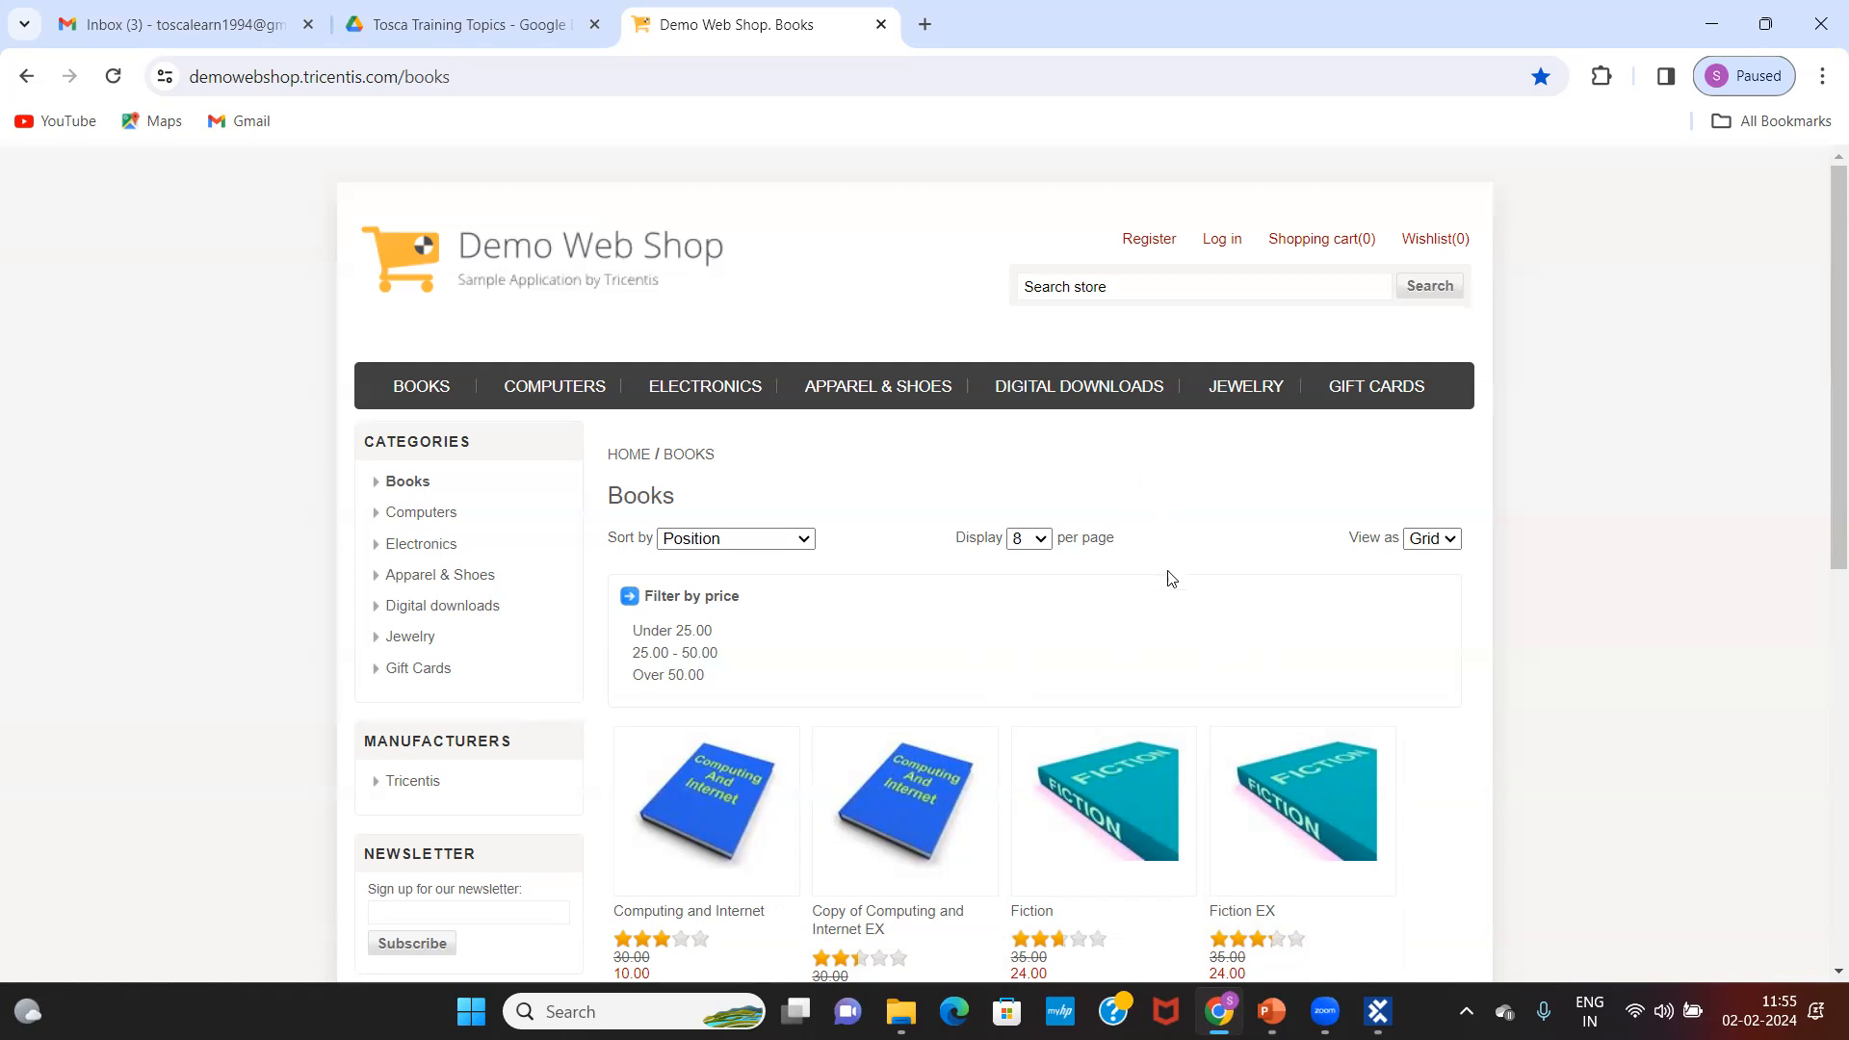
pyautogui.click(1109, 997)
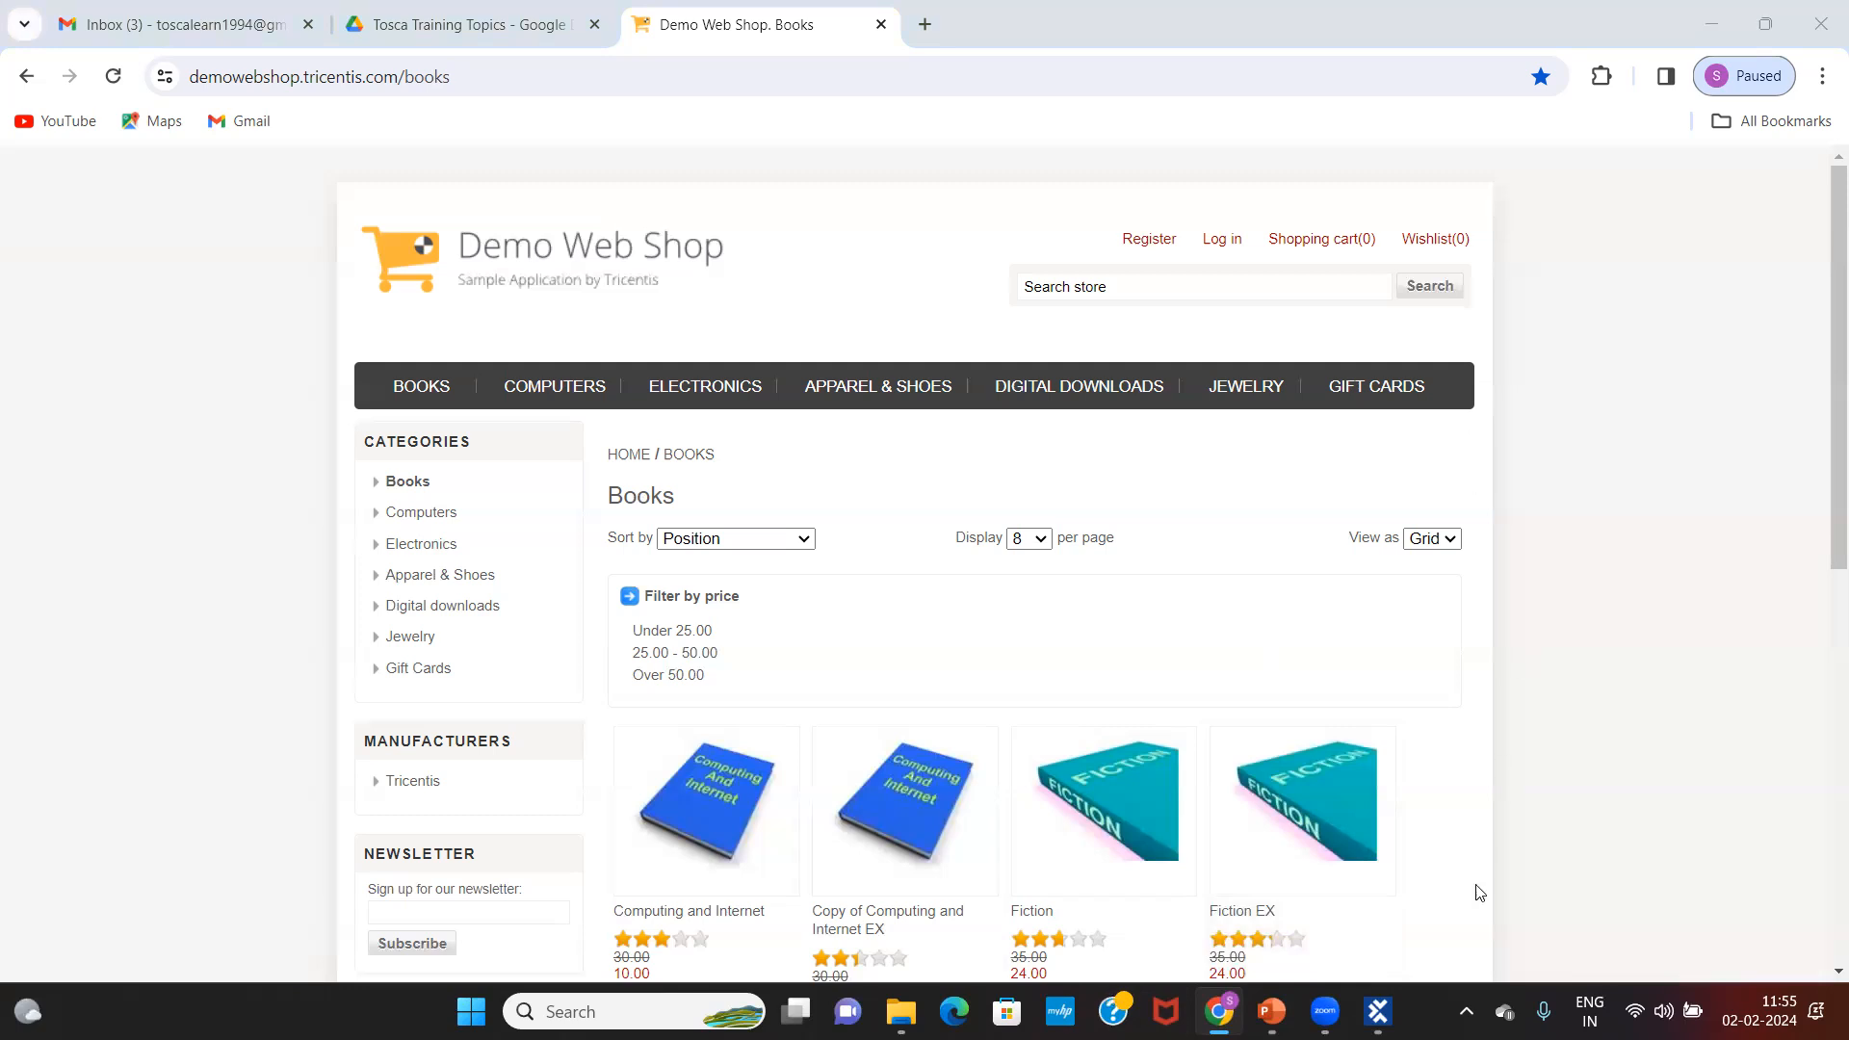